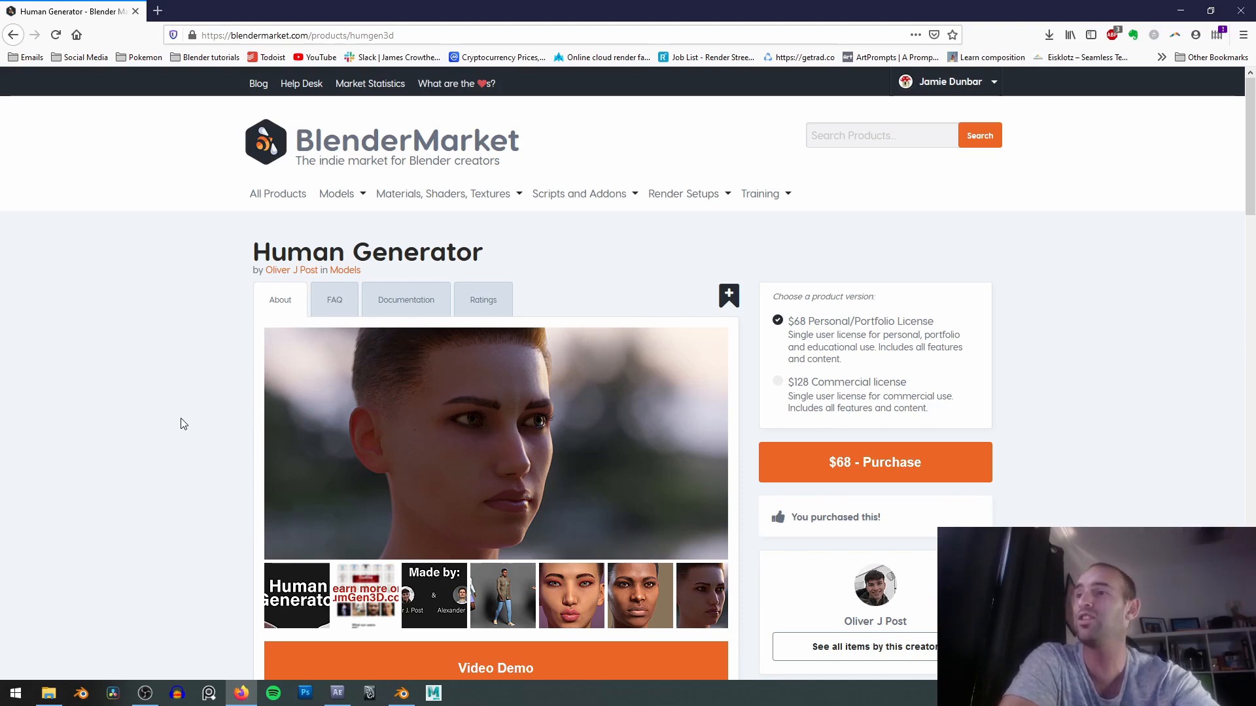
Switch to Blender and generate a new female human with the Caucasian body type using HumGen.
{"action": "scroll", "coordinate": [180, 423], "scroll_direction": "down", "scroll_amount": 1}
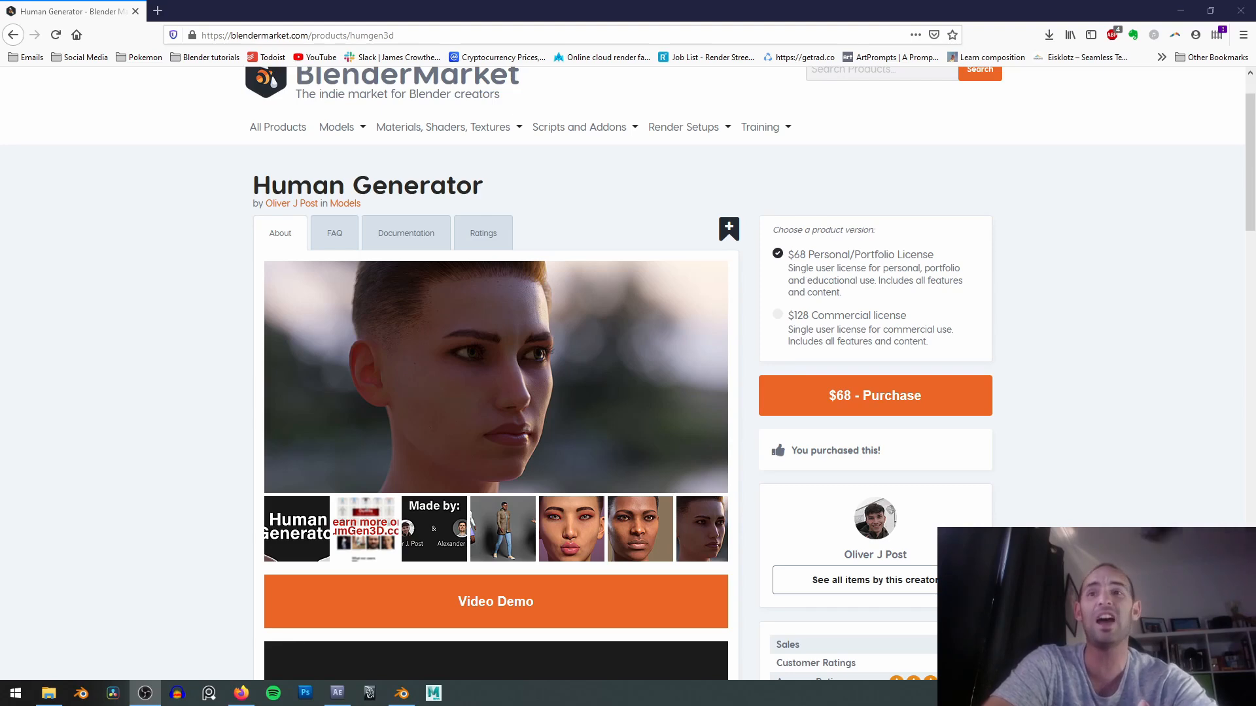
{"action": "left_click", "coordinate": [1180, 10]}
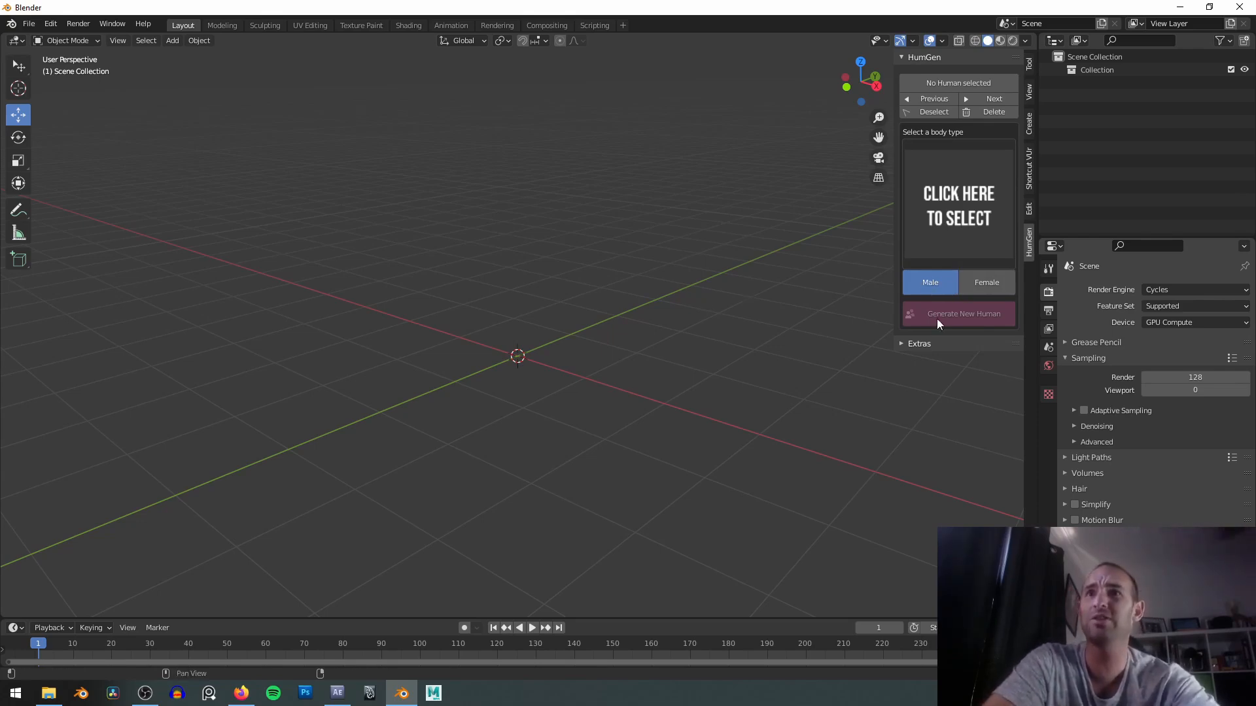
{"action": "left_click", "coordinate": [984, 284]}
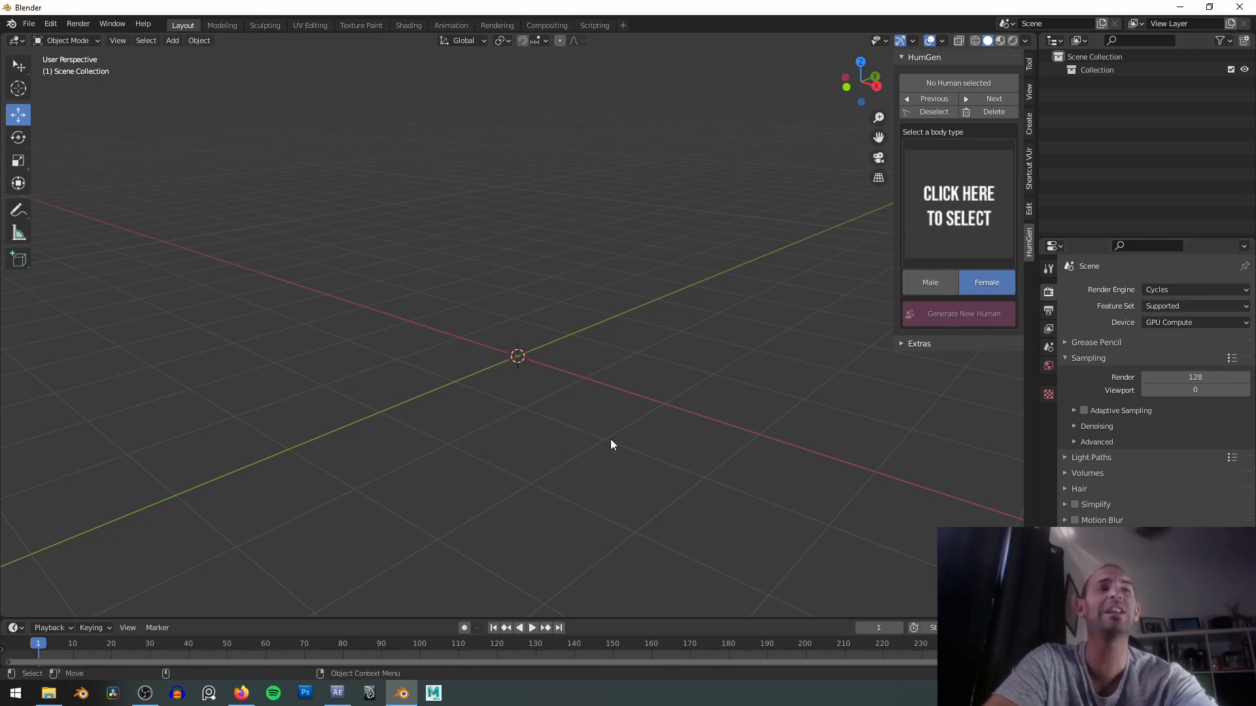
{"action": "left_click", "coordinate": [928, 237]}
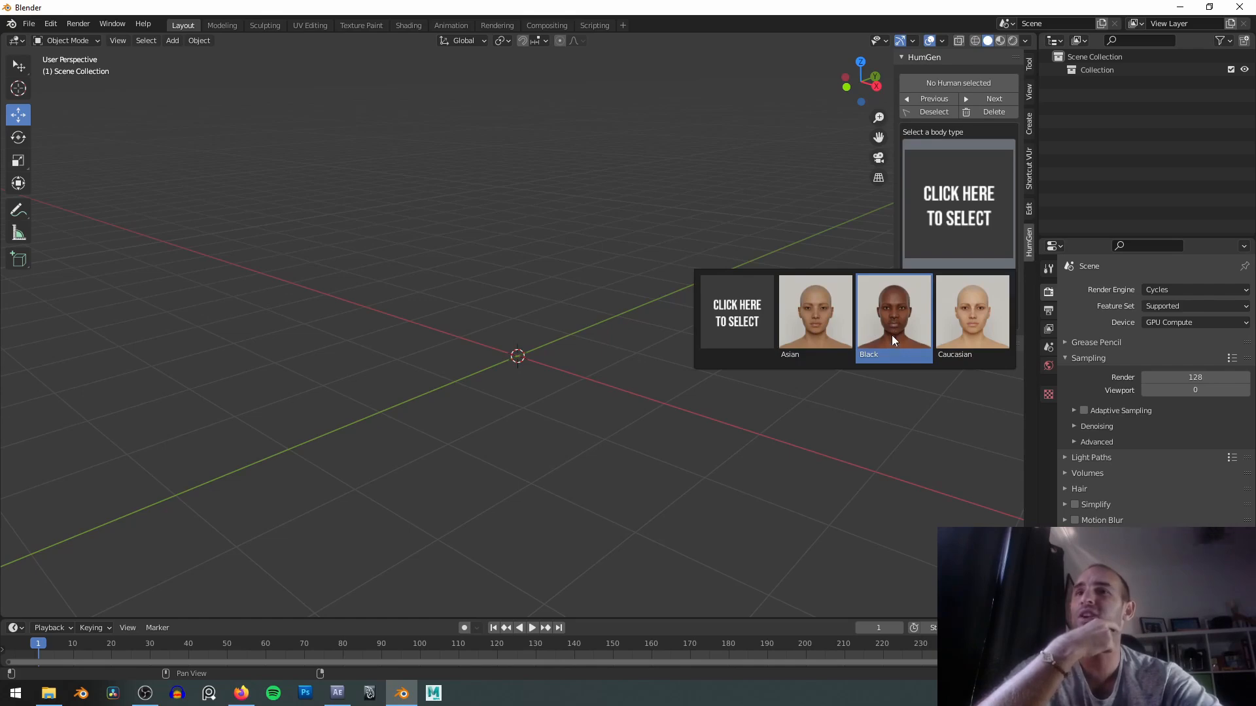
{"action": "left_click", "coordinate": [956, 331]}
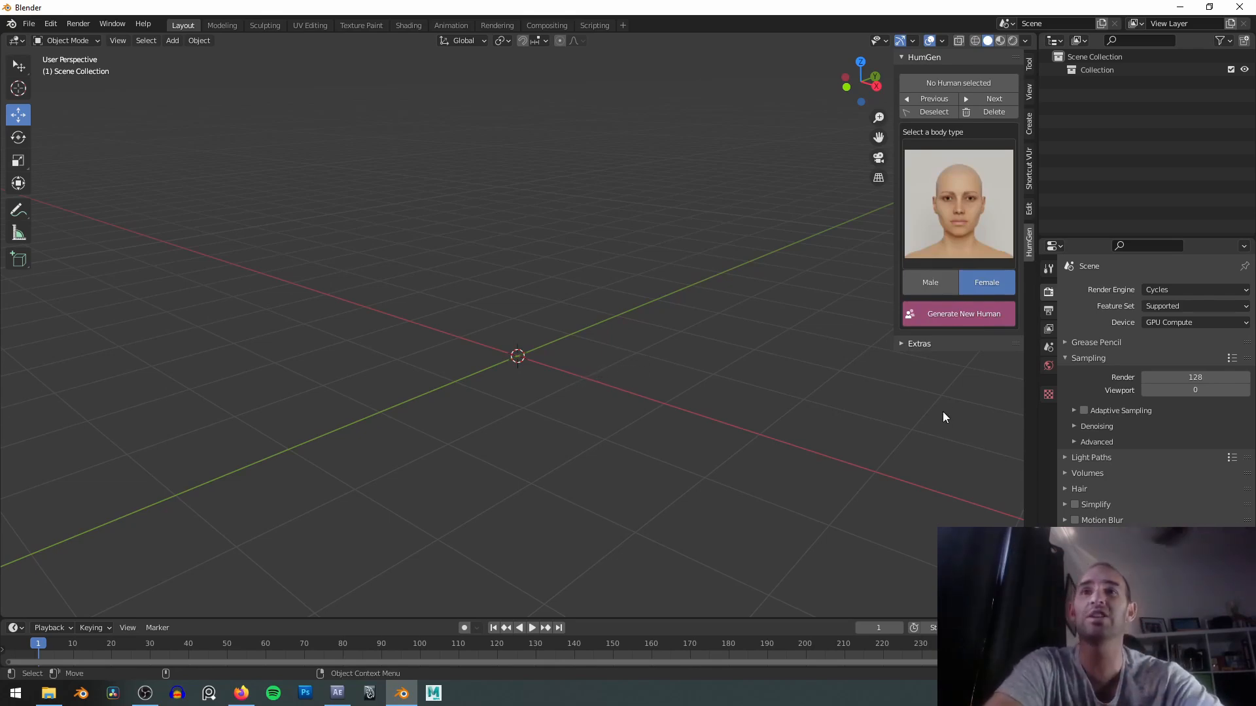
{"action": "left_click", "coordinate": [955, 321]}
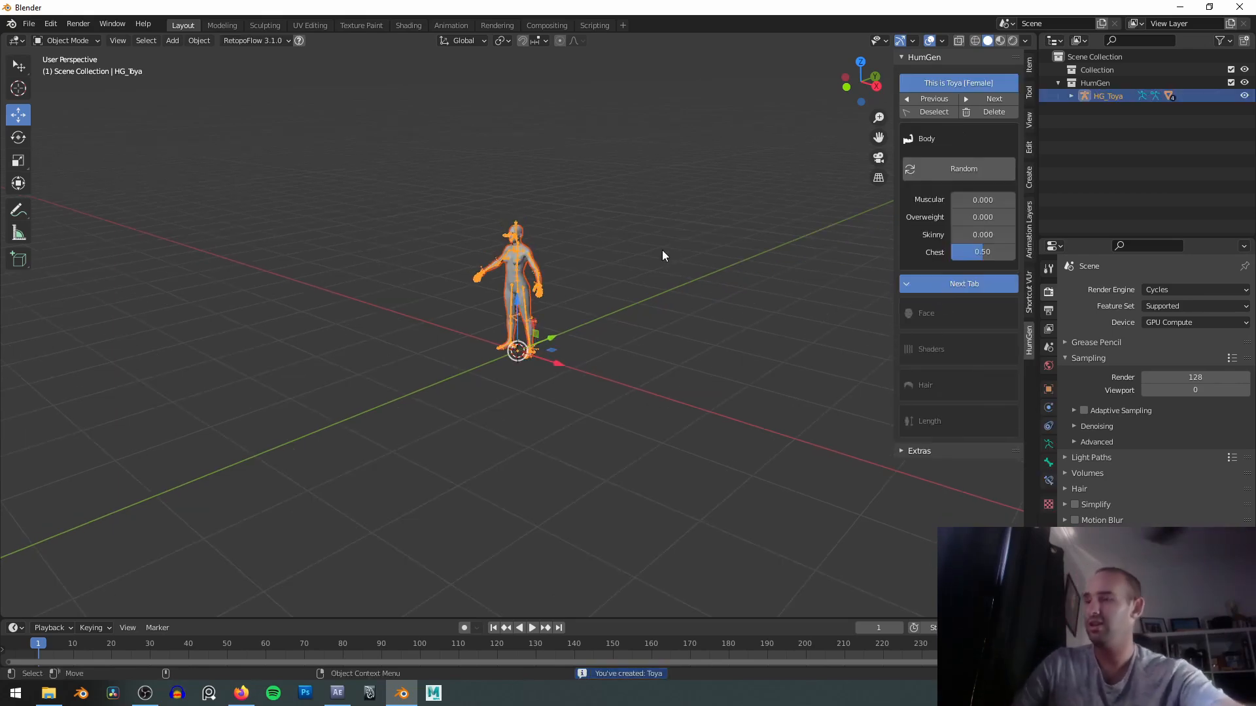
Deselect the generated human and hide the viewport overlays.
{"action": "middle_click_drag", "start_coordinate": [606, 202], "coordinate": [578, 186]}
{"action": "scroll", "coordinate": [590, 280], "scroll_direction": "up", "scroll_amount": 8}
{"action": "left_click", "coordinate": [661, 176]}
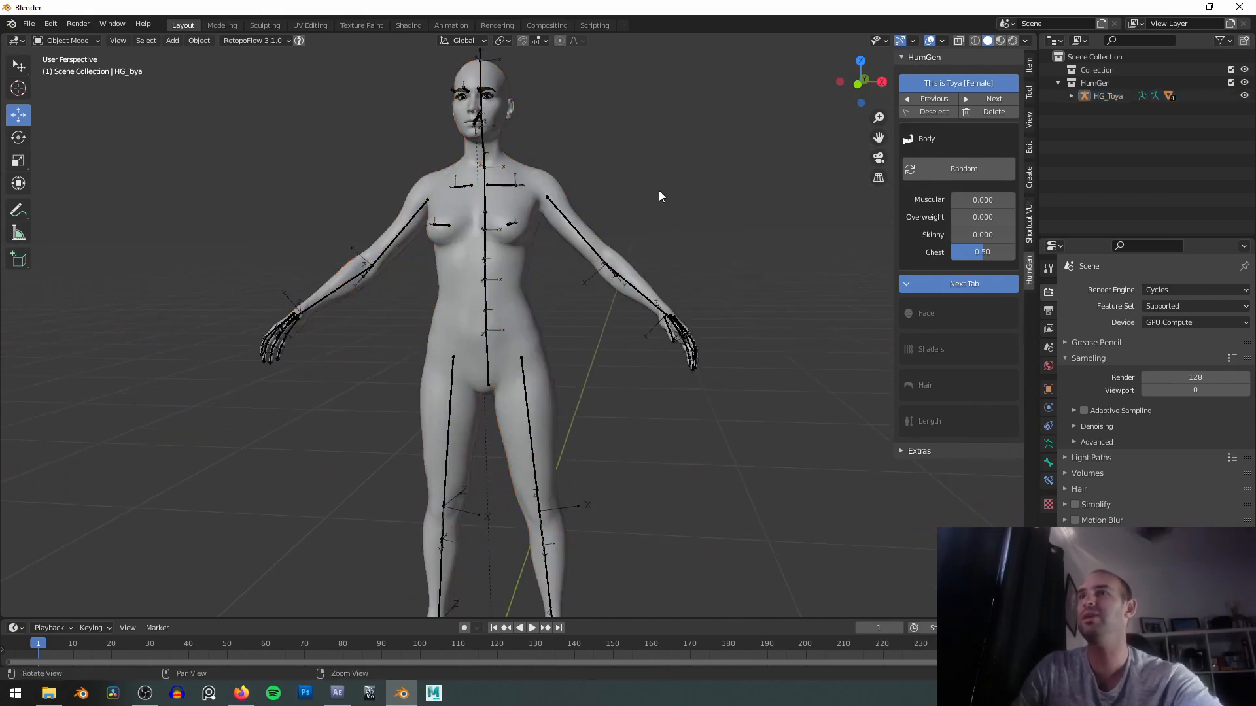
{"action": "middle_click_drag", "start_coordinate": [660, 175], "coordinate": [672, 131], "text": "alt"}
{"action": "left_click_drag", "start_coordinate": [675, 164], "coordinate": [701, 183], "text": "alt"}
{"action": "middle_click_drag", "start_coordinate": [636, 165], "coordinate": [631, 214], "text": "alt"}
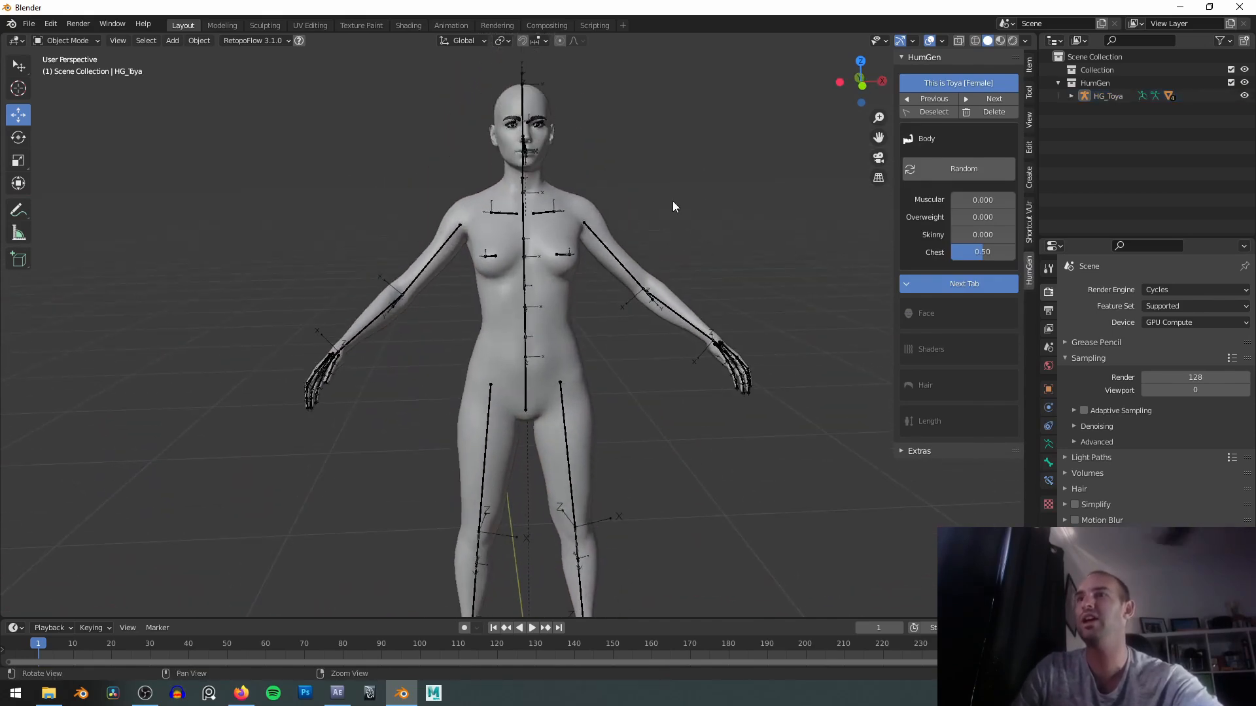
{"action": "left_click_drag", "start_coordinate": [705, 187], "coordinate": [696, 176], "text": "alt"}
{"action": "right_click_drag", "start_coordinate": [691, 187], "coordinate": [676, 182], "text": "alt"}
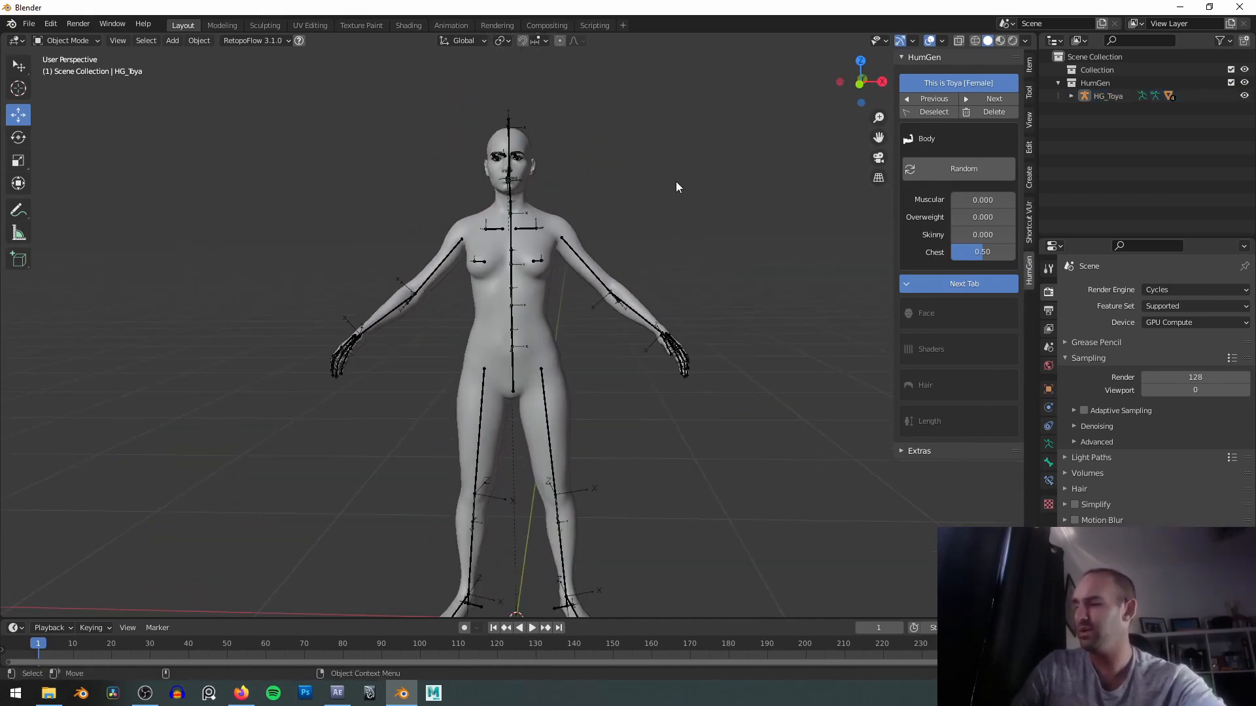
{"action": "key", "text": "z"}
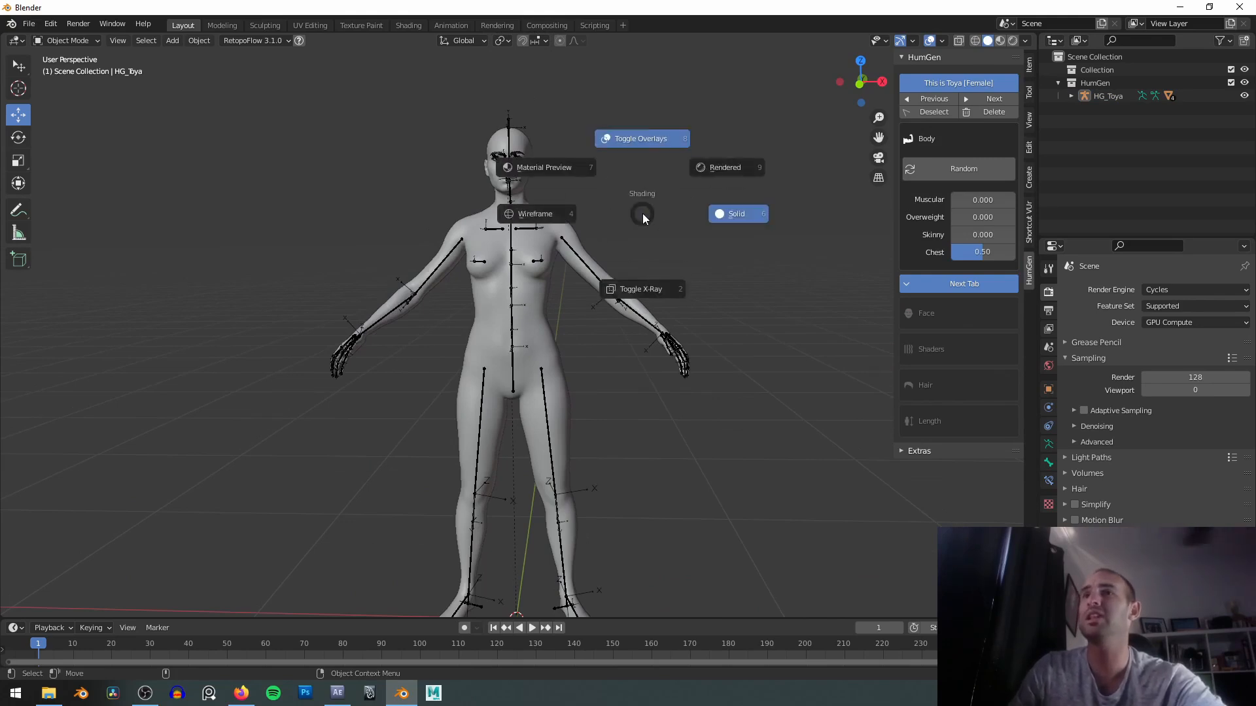
{"action": "left_click", "coordinate": [645, 154]}
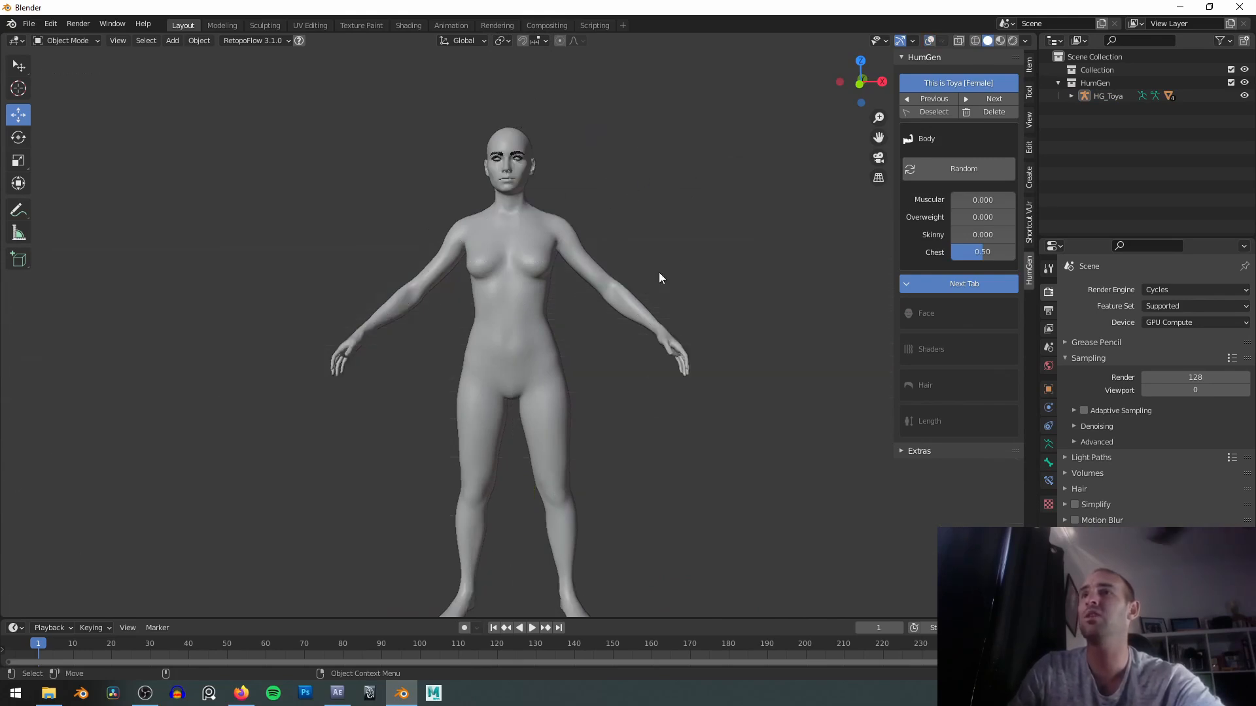
Switch the viewport shading to Material Preview, leaving the render engine on Cycles.
{"action": "left_click", "coordinate": [1191, 288]}
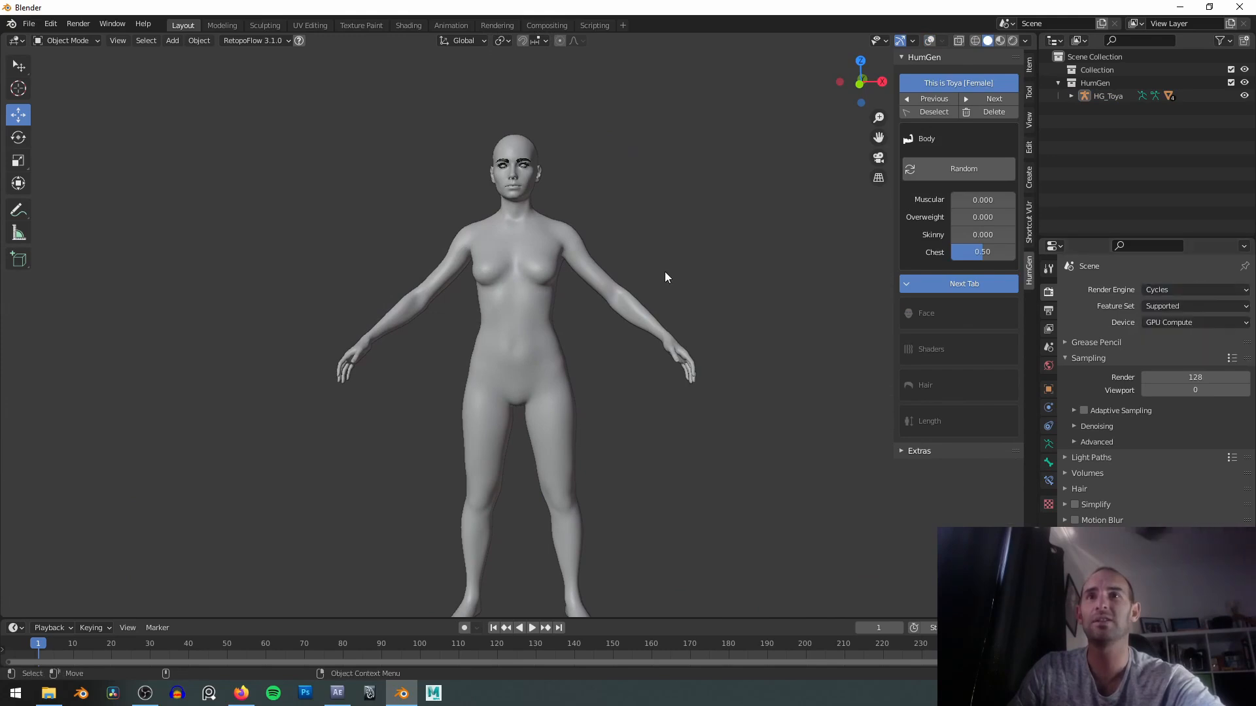
{"action": "key", "text": "z"}
{"action": "key", "text": "7"}
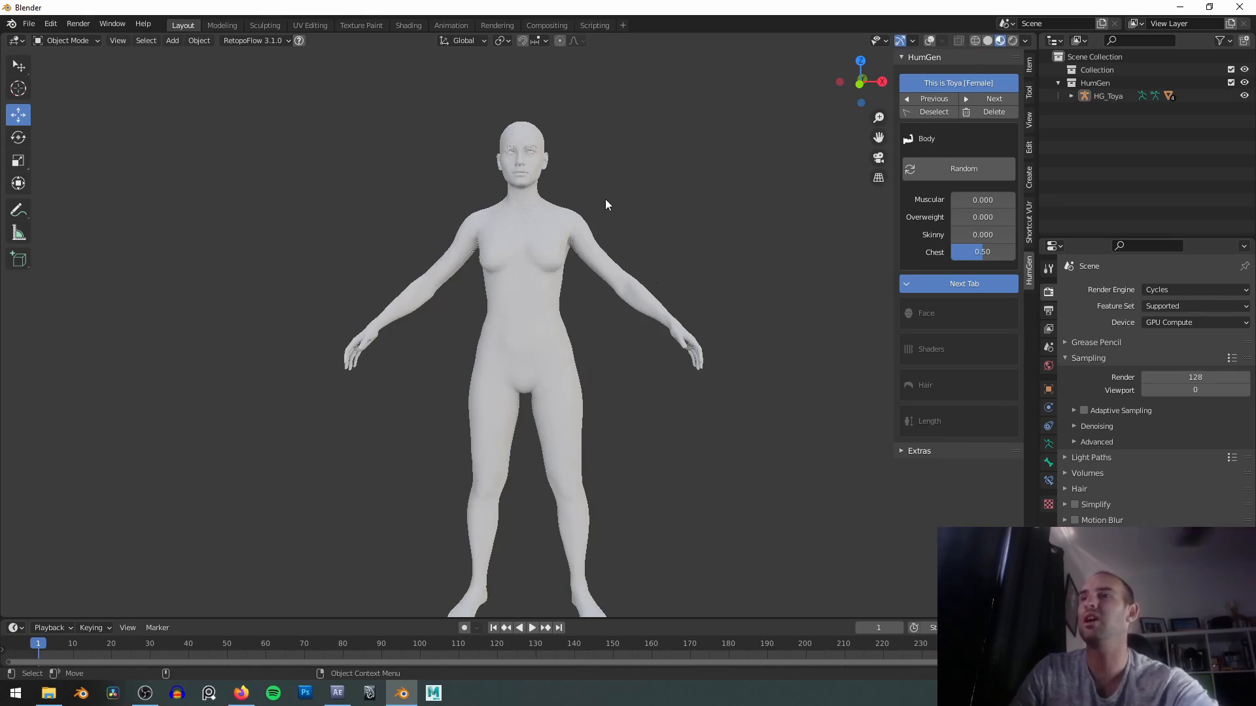
Examine the human's face up close, including the skin texture, eyes, lashes and eyebrows.
{"action": "middle_click_drag", "start_coordinate": [600, 148], "coordinate": [598, 183], "text": "shift"}
{"action": "mouse_move", "coordinate": [586, 229]}
{"action": "middle_mouse_down"}
{"action": "mouse_move", "coordinate": [630, 221]}
{"action": "mouse_move", "coordinate": [615, 247]}
{"action": "mouse_move", "coordinate": [605, 227]}
{"action": "mouse_move", "coordinate": [650, 289]}
{"action": "mouse_move", "coordinate": [590, 218]}
{"action": "middle_mouse_up"}
{"action": "scroll", "coordinate": [638, 220], "scroll_direction": "up", "scroll_amount": 1}
{"action": "scroll", "coordinate": [606, 216], "scroll_direction": "down", "scroll_amount": 1}
{"action": "right_click_drag", "start_coordinate": [590, 218], "coordinate": [578, 149], "text": "alt"}
{"action": "middle_click_drag", "start_coordinate": [578, 149], "coordinate": [558, 230], "text": "alt"}
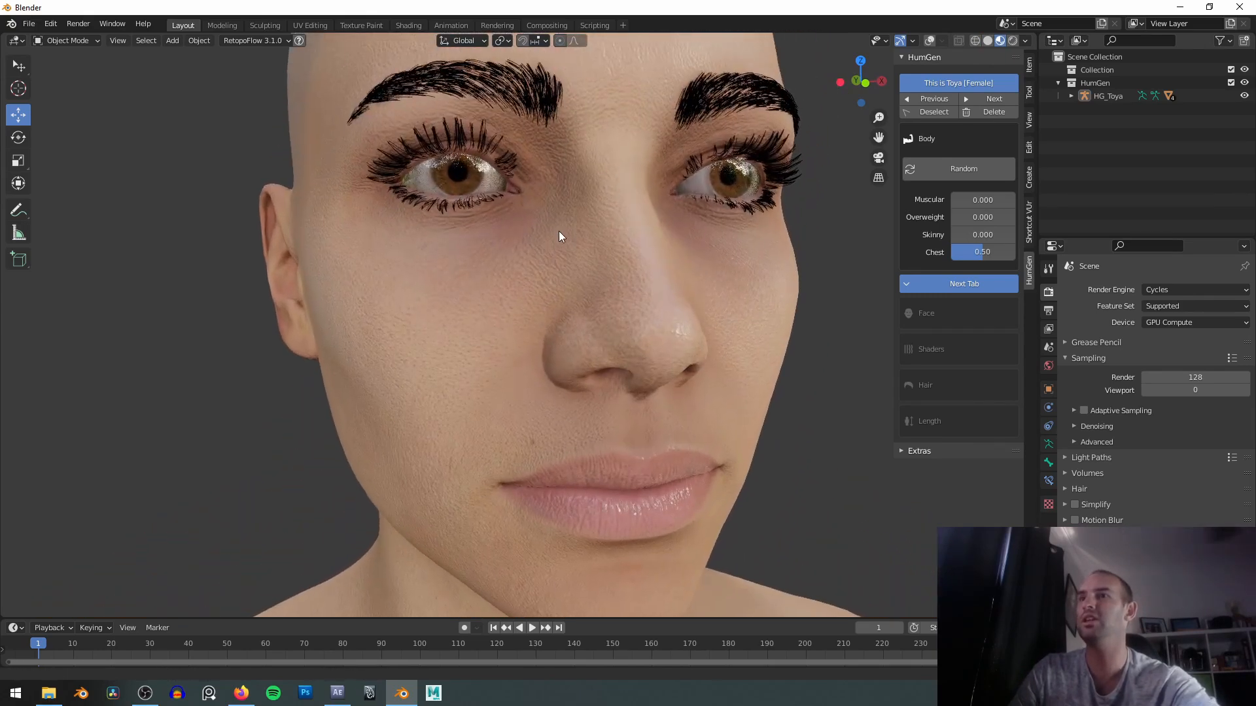
{"action": "right_click_drag", "start_coordinate": [559, 230], "coordinate": [559, 228], "text": "alt"}
{"action": "middle_click_drag", "start_coordinate": [574, 213], "coordinate": [614, 216]}
{"action": "scroll", "coordinate": [688, 257], "scroll_direction": "down", "scroll_amount": 2}
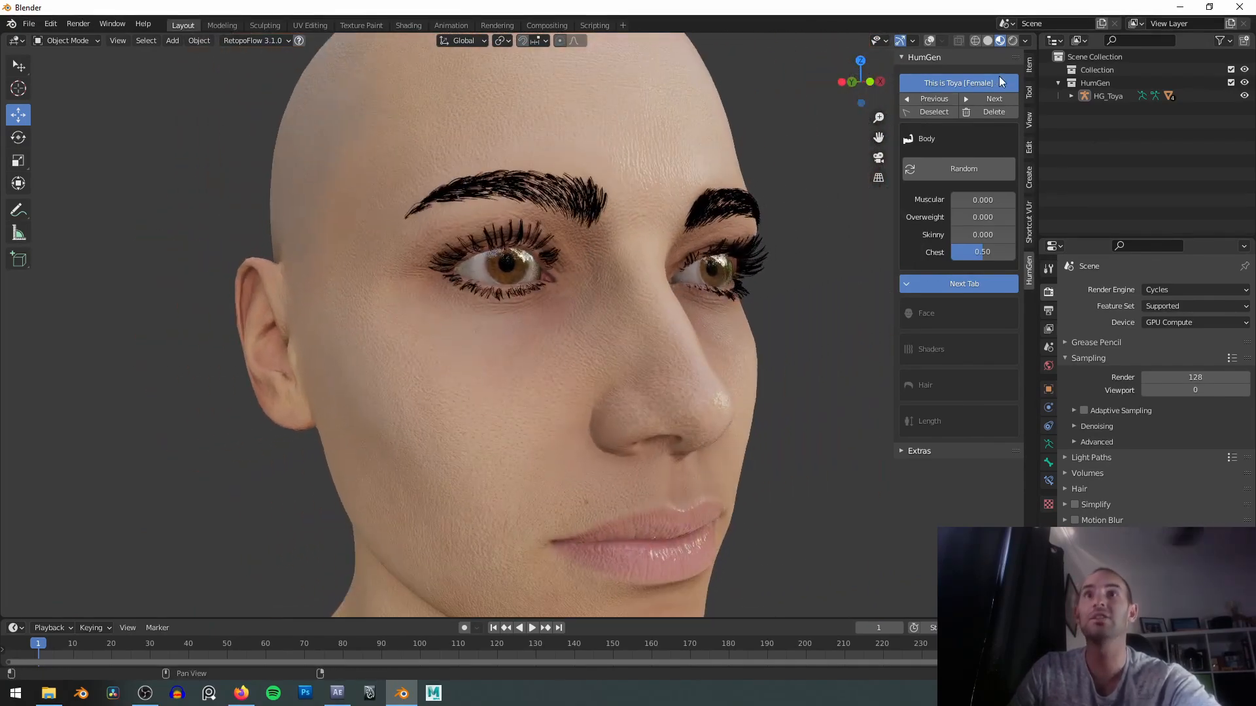
Set the viewport's clip start to 0.01 m.
{"action": "left_click", "coordinate": [1029, 120]}
{"action": "scroll", "coordinate": [636, 243], "scroll_direction": "up", "scroll_amount": 4}
{"action": "left_click", "coordinate": [984, 91]}
{"action": "key", "text": "BackSpace"}
{"action": "type", "text": "0.01"}
{"action": "key", "text": "Return"}
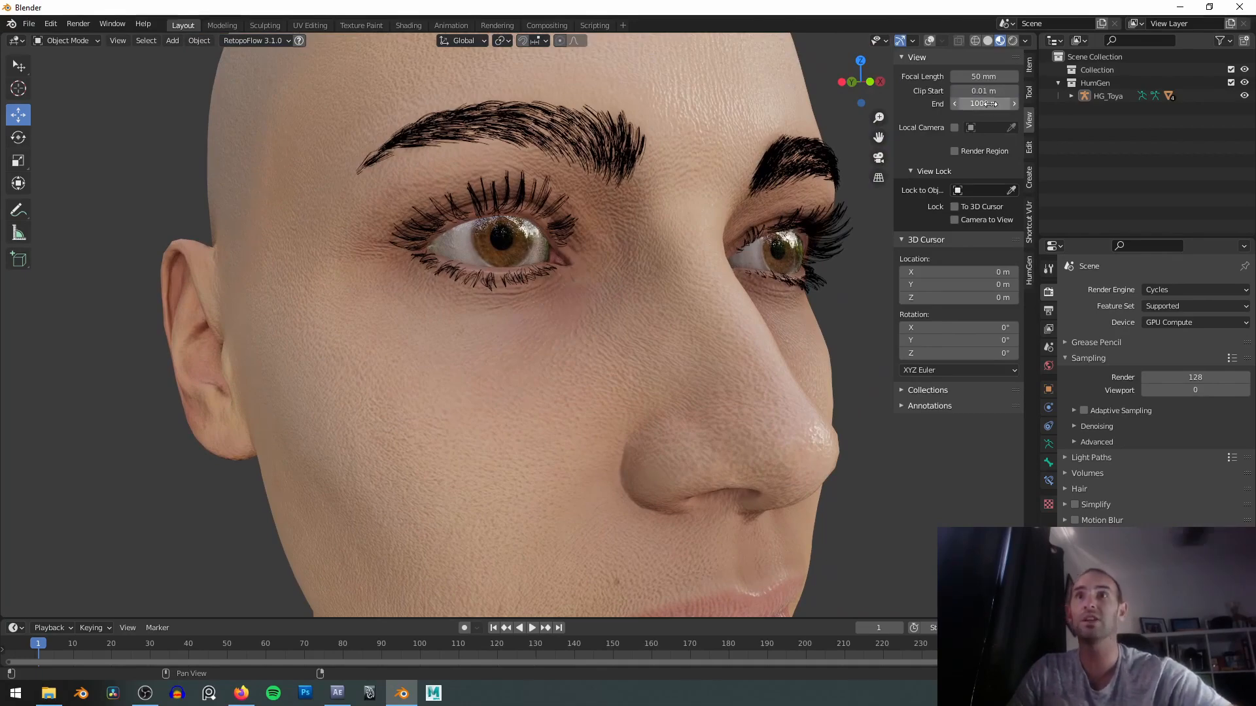
Inspect the fine skin detail around the eye, nose, lips and cheek at close range.
{"action": "scroll", "coordinate": [693, 337], "scroll_direction": "up", "scroll_amount": 4}
{"action": "scroll", "coordinate": [692, 332], "scroll_direction": "down", "scroll_amount": 6}
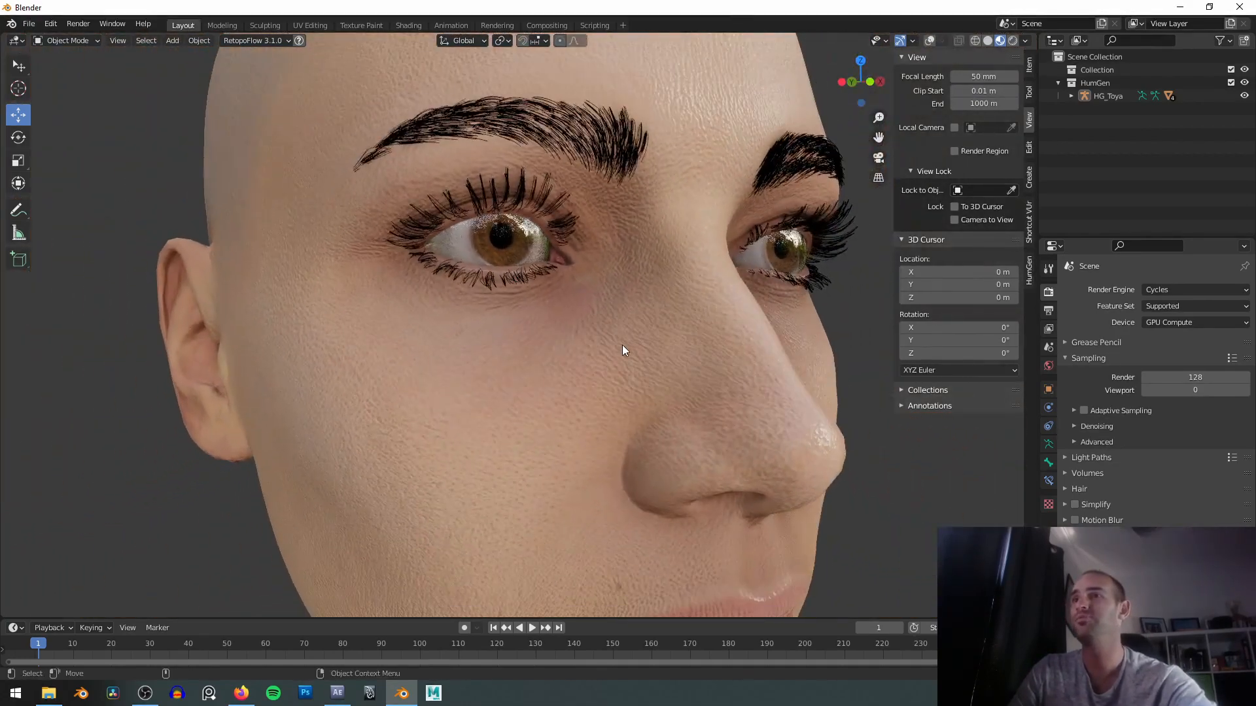
{"action": "scroll", "coordinate": [588, 330], "scroll_direction": "down", "scroll_amount": 4, "text": "shift"}
{"action": "middle_click_drag", "start_coordinate": [571, 325], "coordinate": [639, 325]}
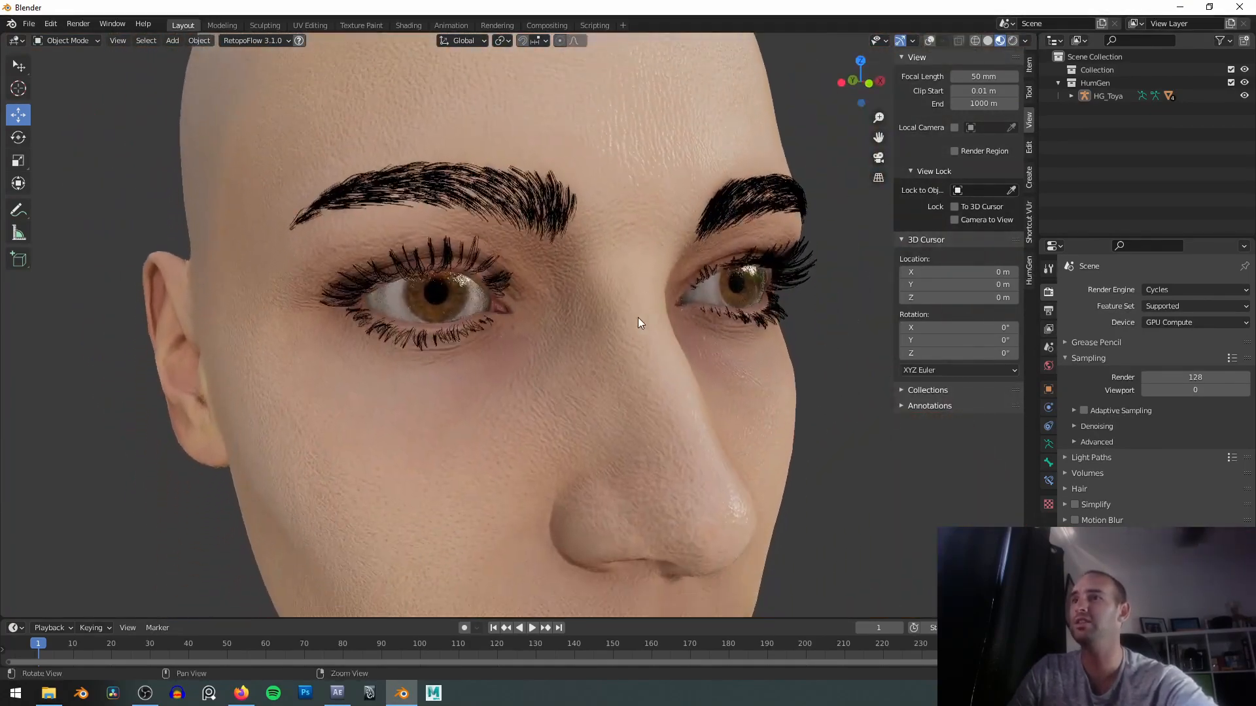
{"action": "scroll", "coordinate": [633, 353], "scroll_direction": "up", "scroll_amount": 6}
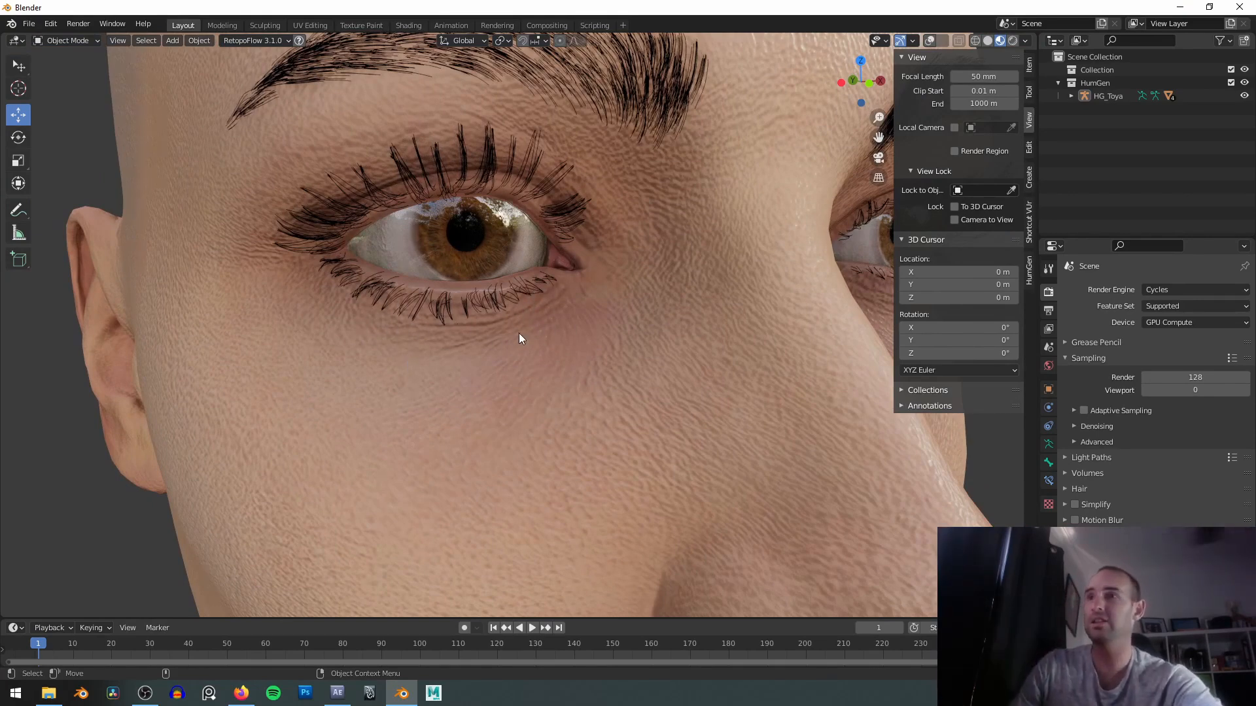
{"action": "scroll", "coordinate": [581, 330], "scroll_direction": "down", "scroll_amount": 5}
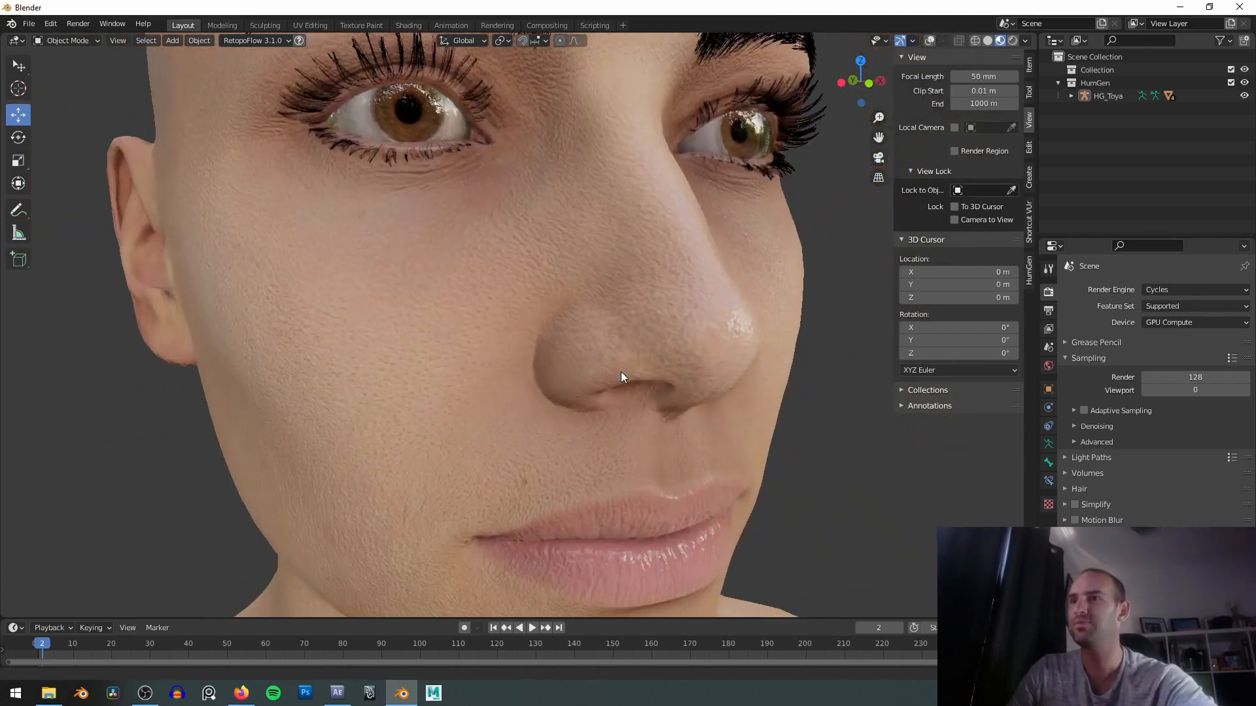
{"action": "scroll", "coordinate": [609, 370], "scroll_direction": "up", "scroll_amount": 5}
{"action": "scroll", "coordinate": [603, 356], "scroll_direction": "up", "scroll_amount": 3, "text": "shift"}
{"action": "scroll", "coordinate": [586, 359], "scroll_direction": "up", "scroll_amount": 4}
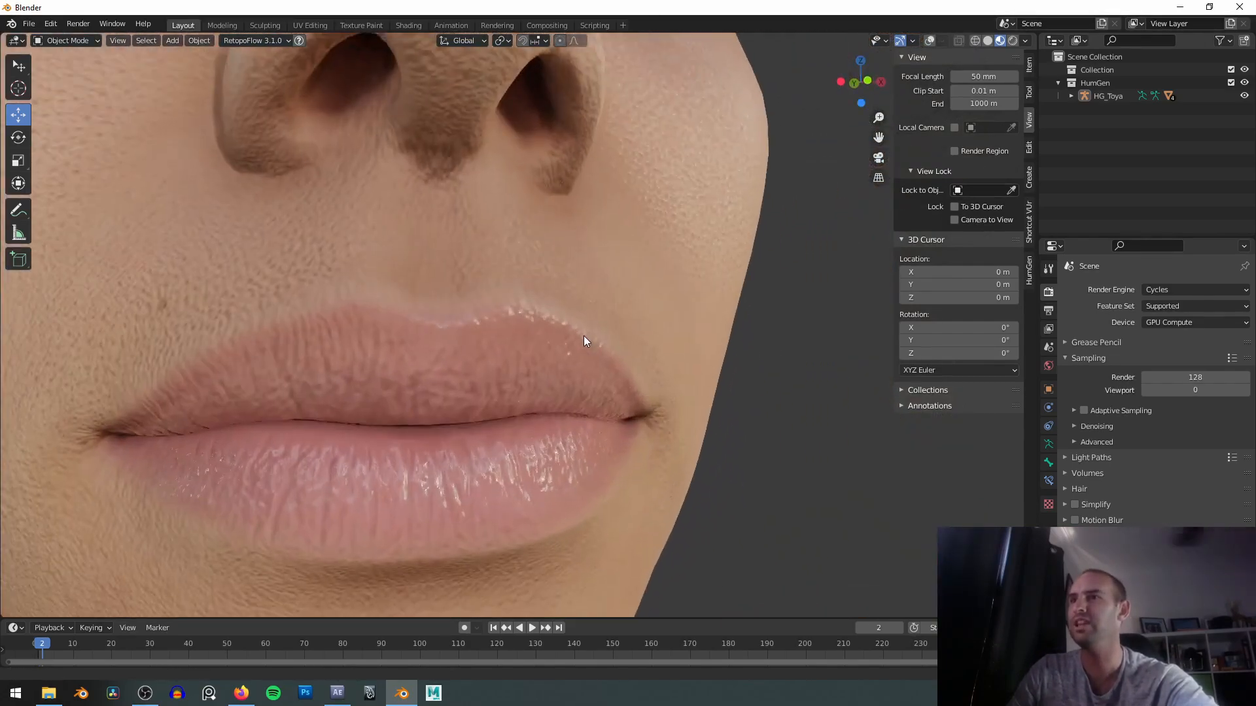
{"action": "scroll", "coordinate": [408, 381], "scroll_direction": "down", "scroll_amount": 5}
{"action": "middle_click_drag", "start_coordinate": [434, 363], "coordinate": [522, 303]}
{"action": "scroll", "coordinate": [521, 304], "scroll_direction": "up", "scroll_amount": 3}
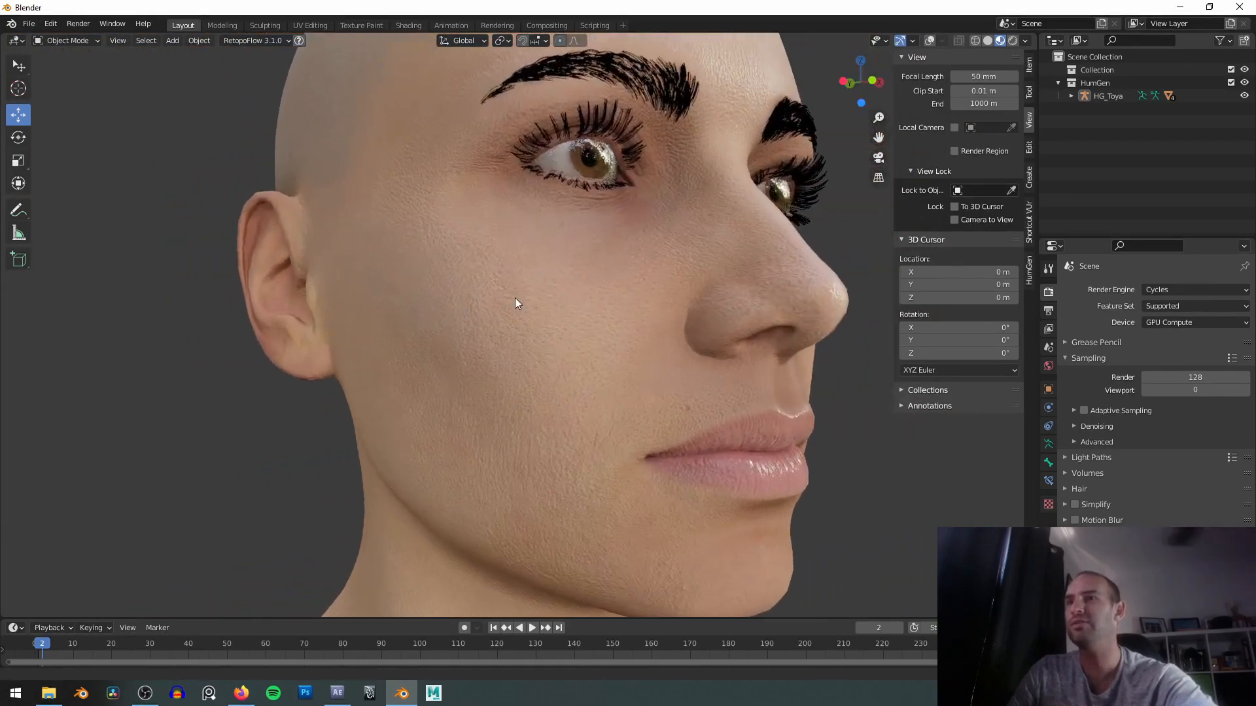
{"action": "scroll", "coordinate": [592, 398], "scroll_direction": "down", "scroll_amount": 3}
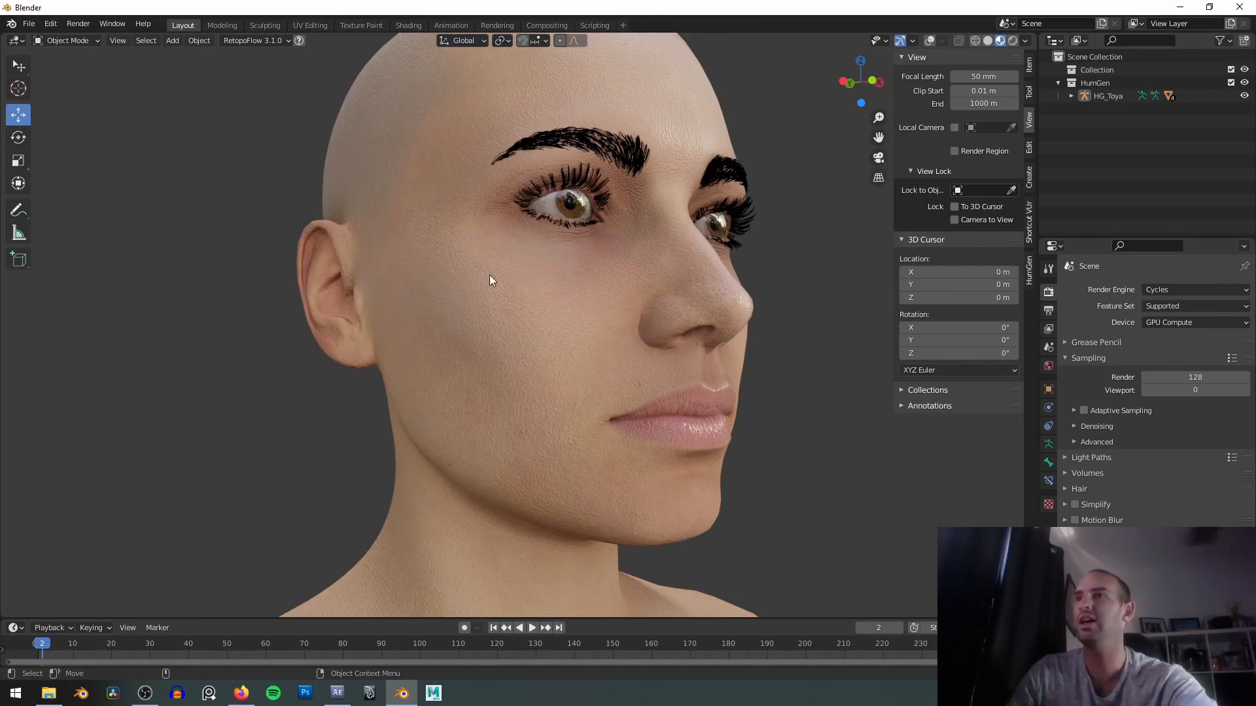
Look over the human's neck, chest, upper body and head from several angles and distances.
{"action": "middle_click_drag", "start_coordinate": [663, 251], "coordinate": [573, 196]}
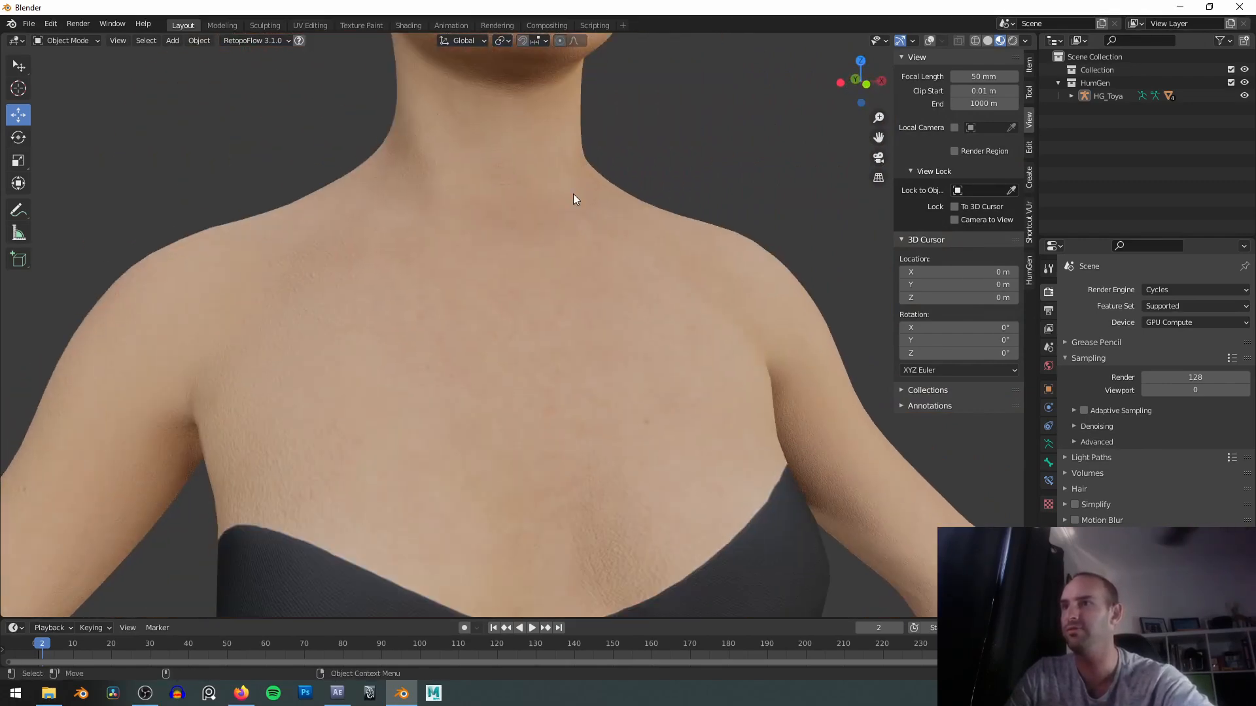
{"action": "middle_click_drag", "start_coordinate": [591, 127], "coordinate": [658, 244]}
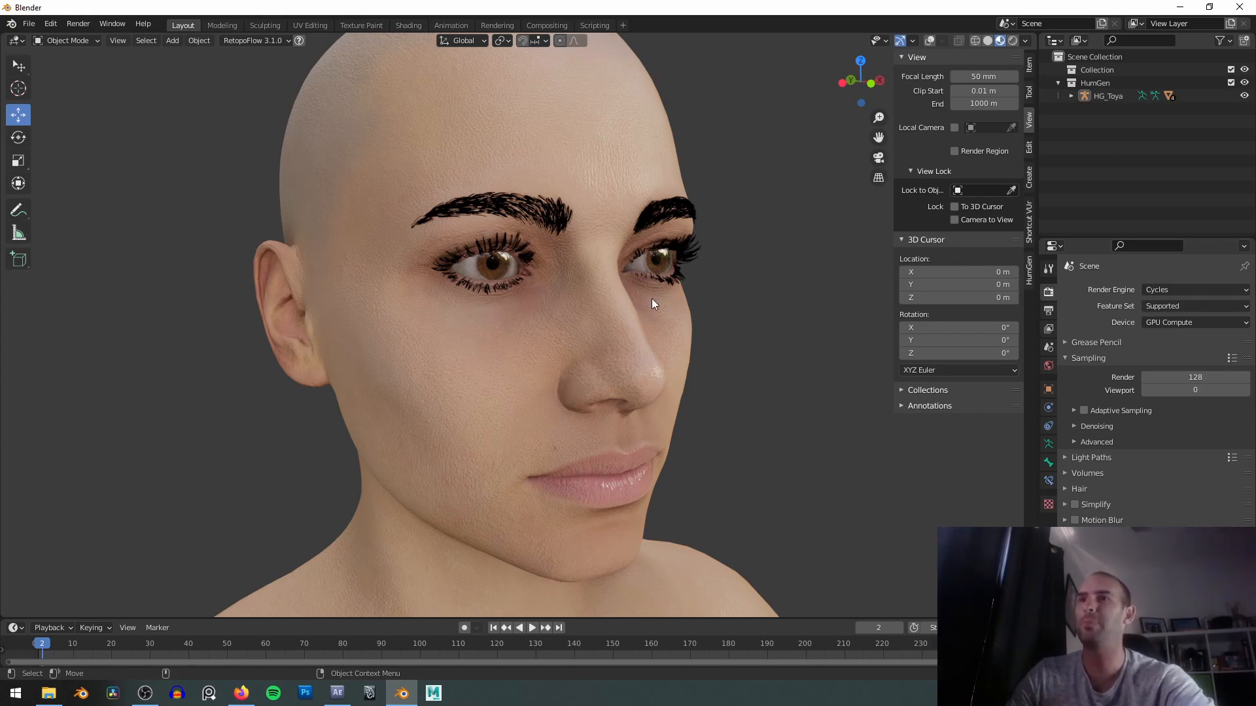
{"action": "scroll", "coordinate": [660, 310], "scroll_direction": "up", "scroll_amount": 3}
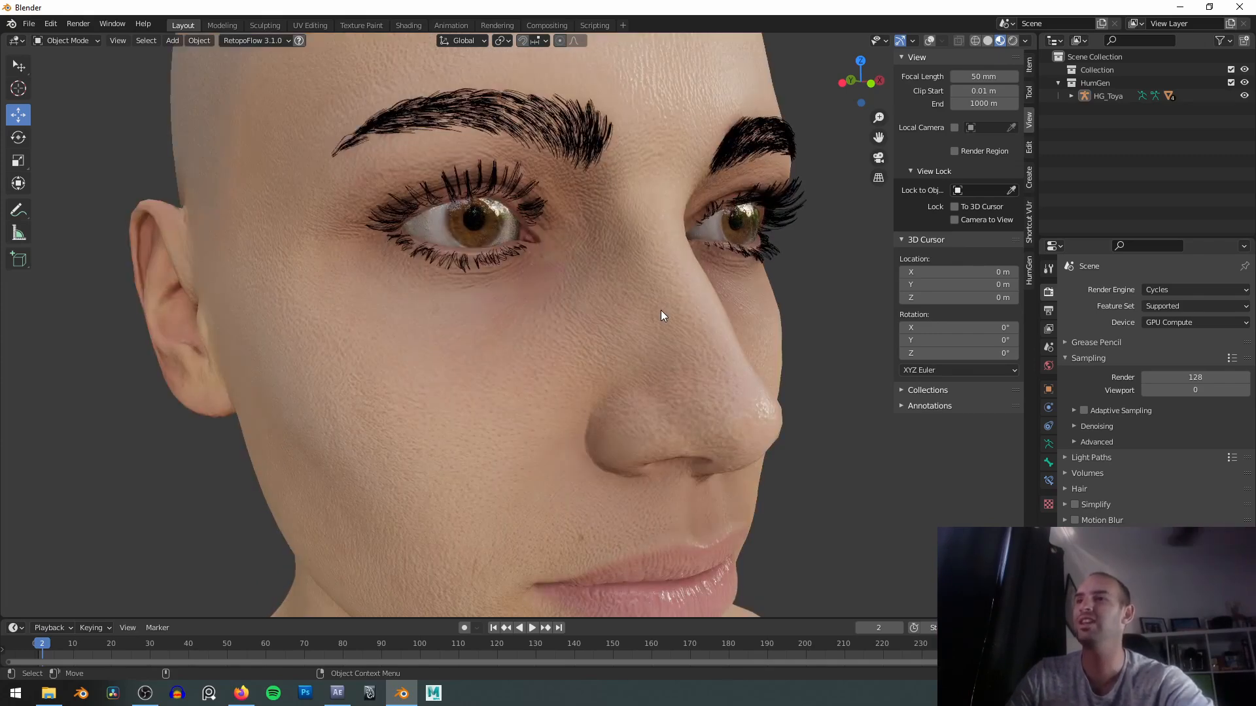
{"action": "scroll", "coordinate": [660, 310], "scroll_direction": "down", "scroll_amount": 3}
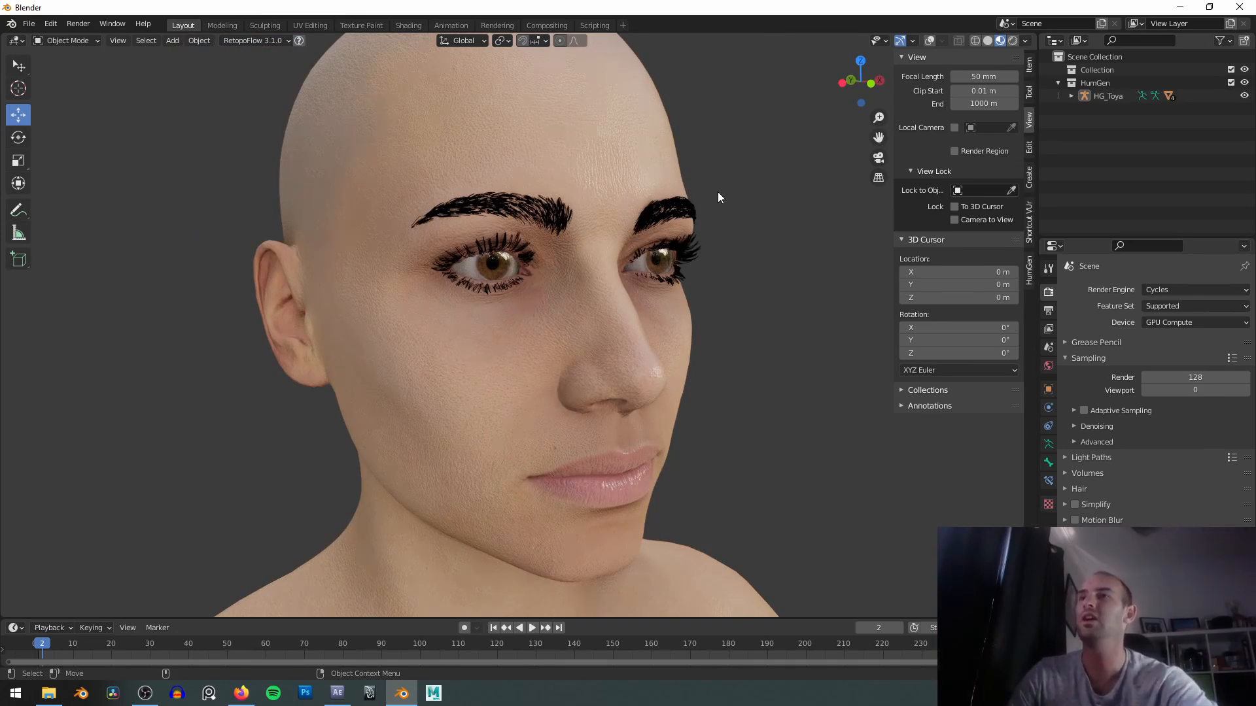
{"action": "scroll", "coordinate": [715, 214], "scroll_direction": "down", "scroll_amount": 4}
{"action": "middle_click_drag", "start_coordinate": [657, 438], "coordinate": [629, 165], "text": "shift"}
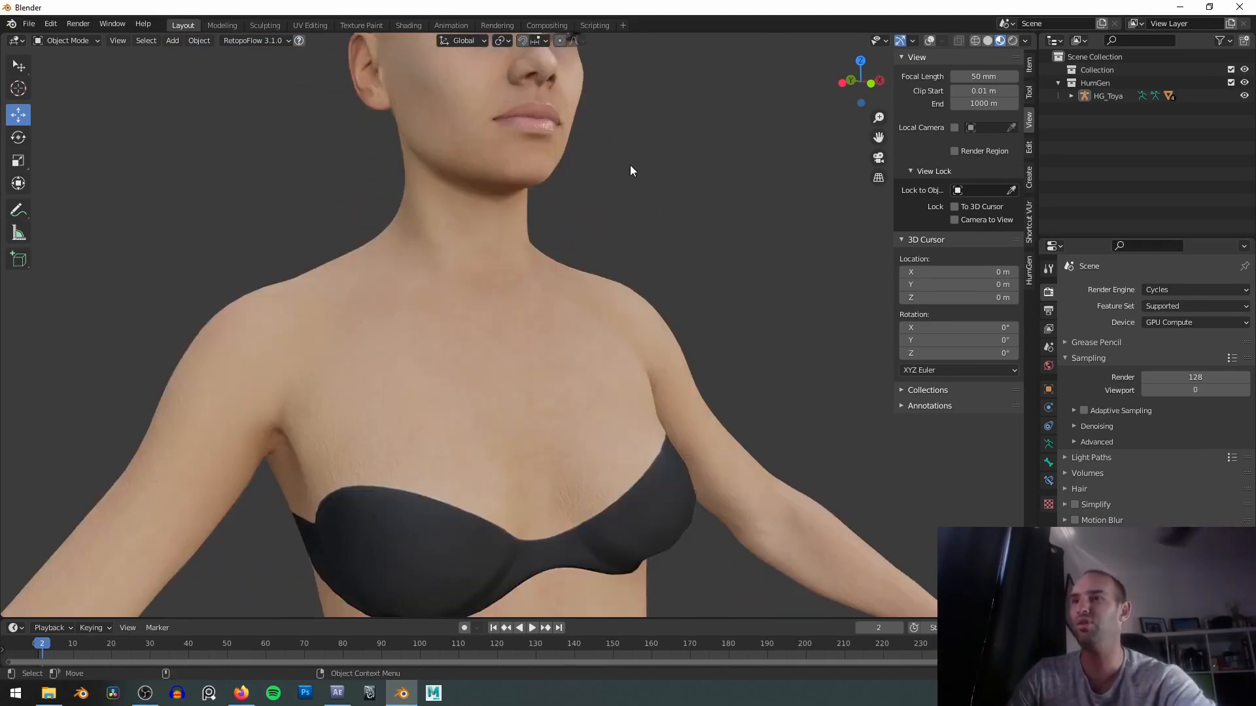
{"action": "scroll", "coordinate": [638, 210], "scroll_direction": "down", "scroll_amount": 5}
{"action": "middle_click_drag", "start_coordinate": [641, 226], "coordinate": [598, 221]}
{"action": "scroll", "coordinate": [597, 221], "scroll_direction": "down", "scroll_amount": 4}
{"action": "scroll", "coordinate": [597, 221], "scroll_direction": "up", "scroll_amount": 6}
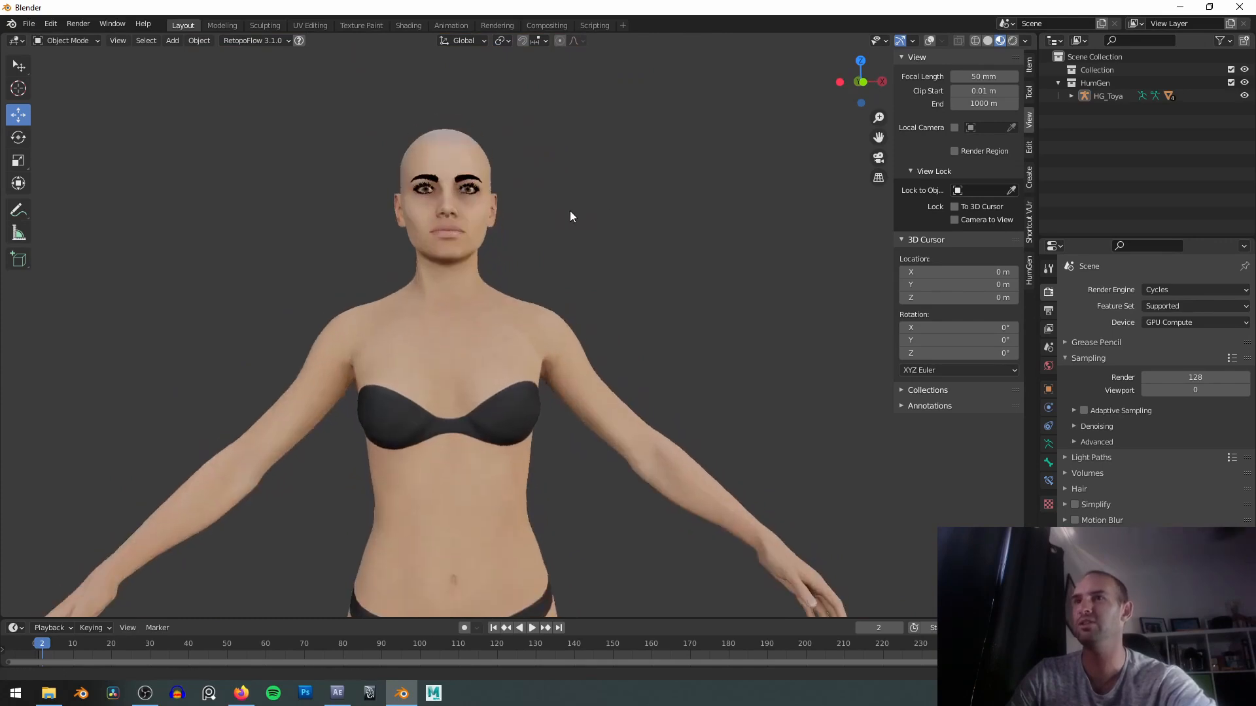
{"action": "scroll", "coordinate": [615, 252], "scroll_direction": "up", "scroll_amount": 4}
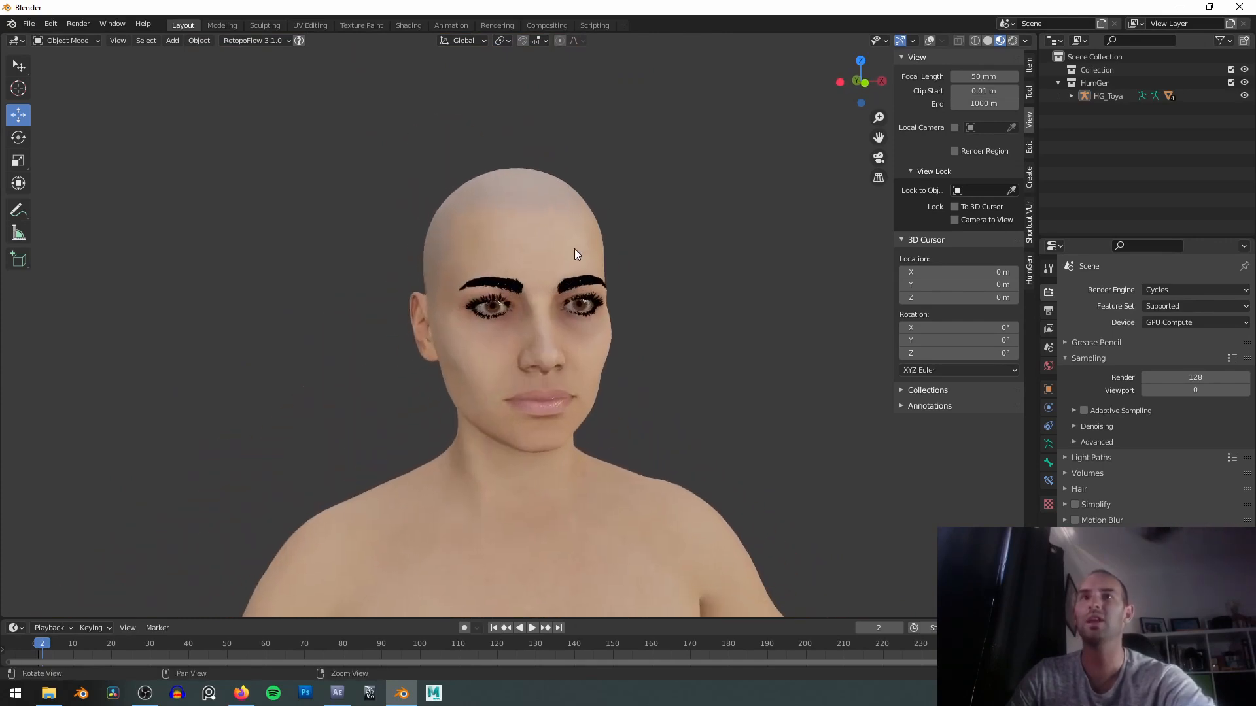
{"action": "scroll", "coordinate": [643, 252], "scroll_direction": "up", "scroll_amount": 2}
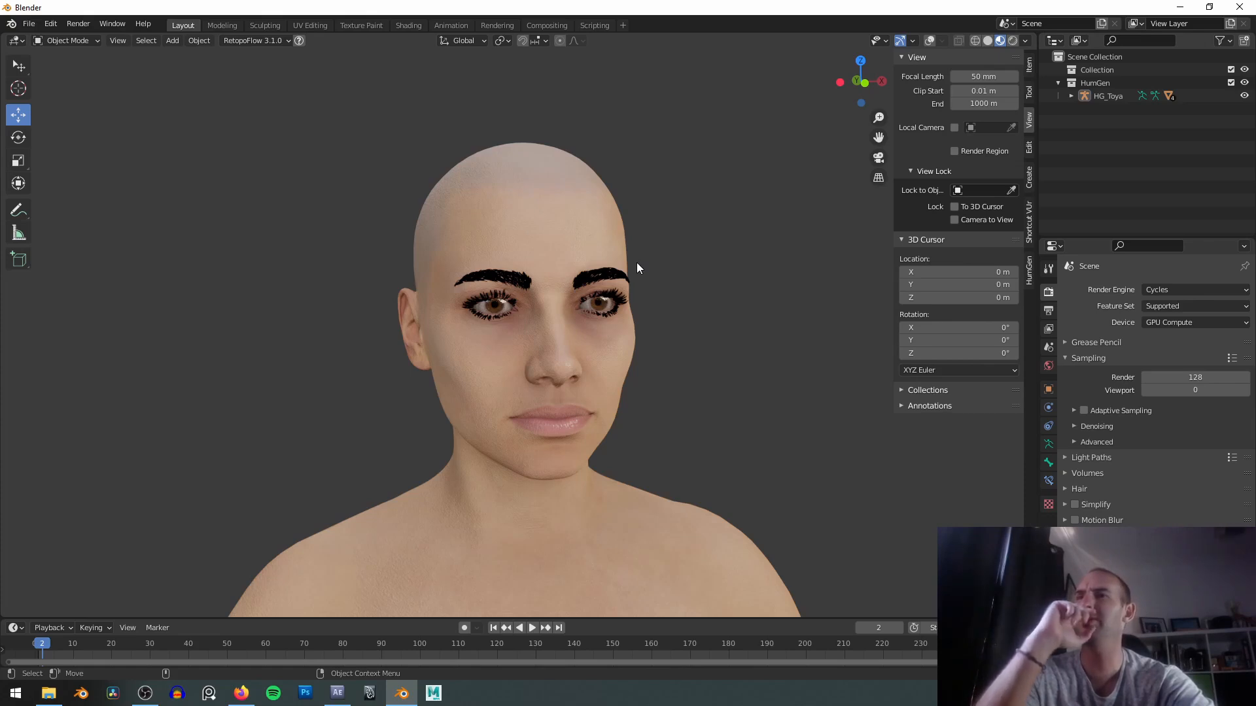
Set the render engine to Eevee and display the human's face in Rendered viewport shading.
{"action": "left_click", "coordinate": [1171, 293]}
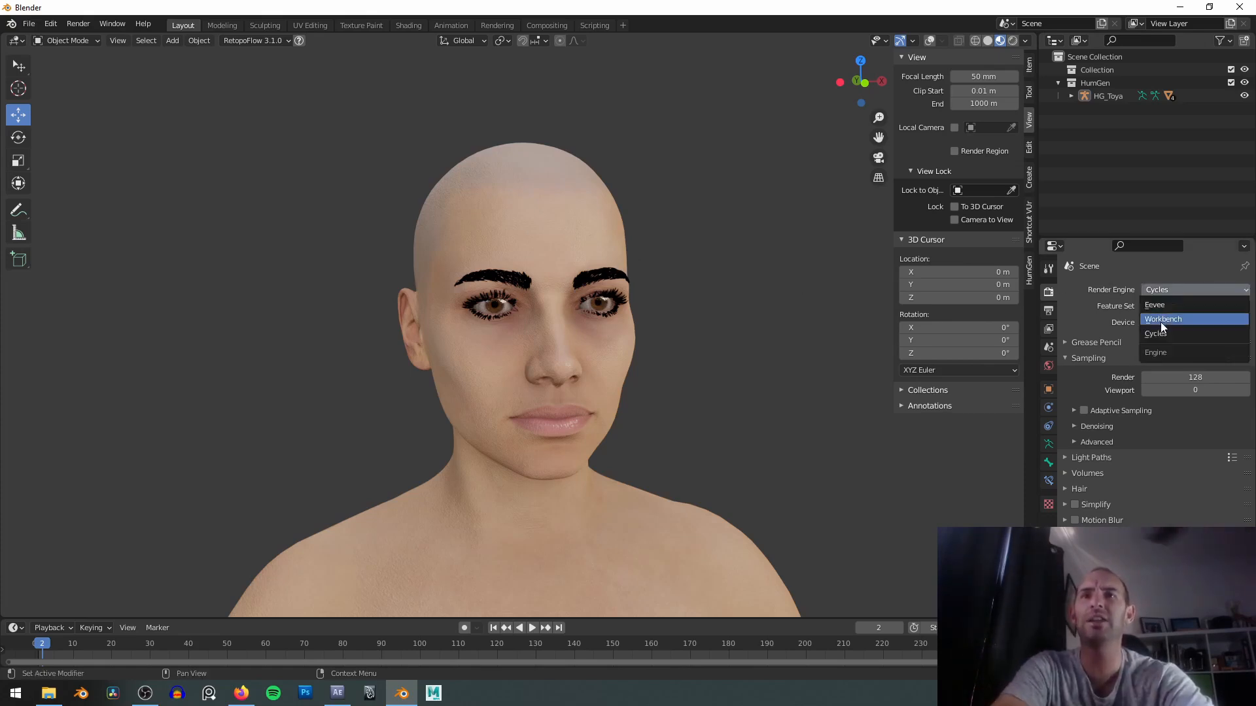
{"action": "key", "text": "Return"}
{"action": "key", "text": "z"}
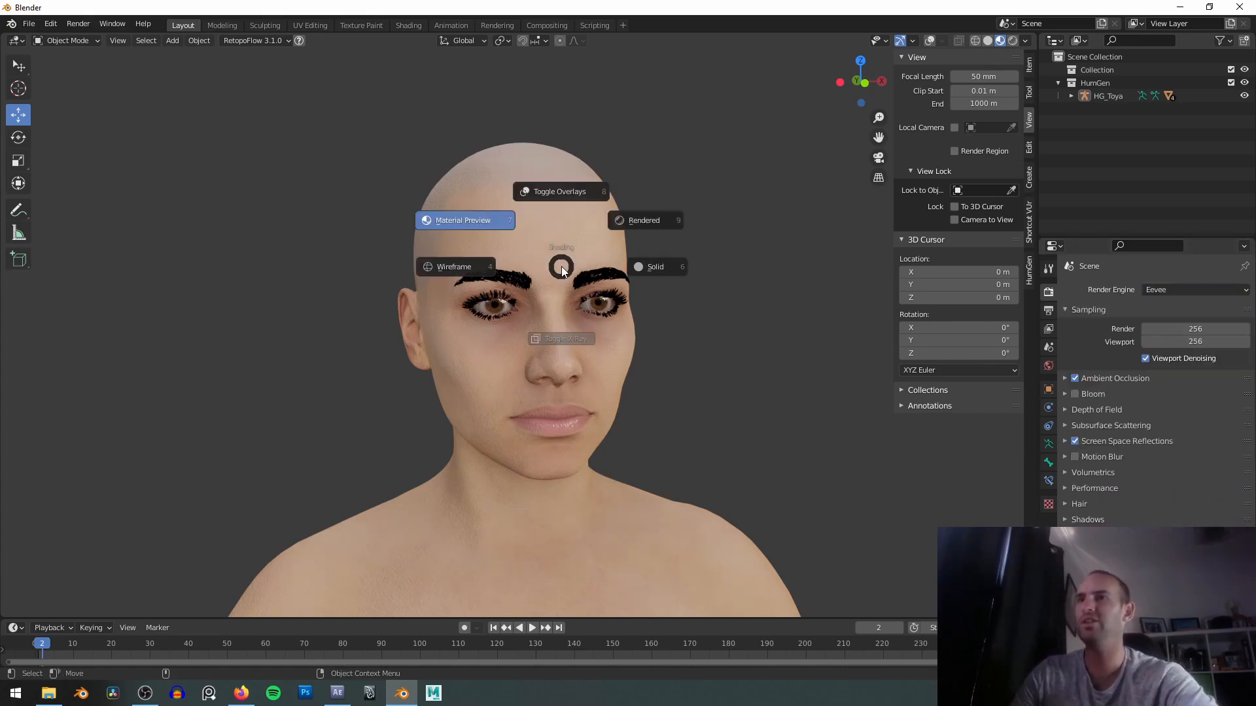
{"action": "left_click", "coordinate": [594, 225]}
{"action": "mouse_move", "coordinate": [525, 262]}
{"action": "middle_mouse_down"}
{"action": "mouse_move", "coordinate": [394, 282]}
{"action": "mouse_move", "coordinate": [861, 316]}
{"action": "middle_mouse_up"}
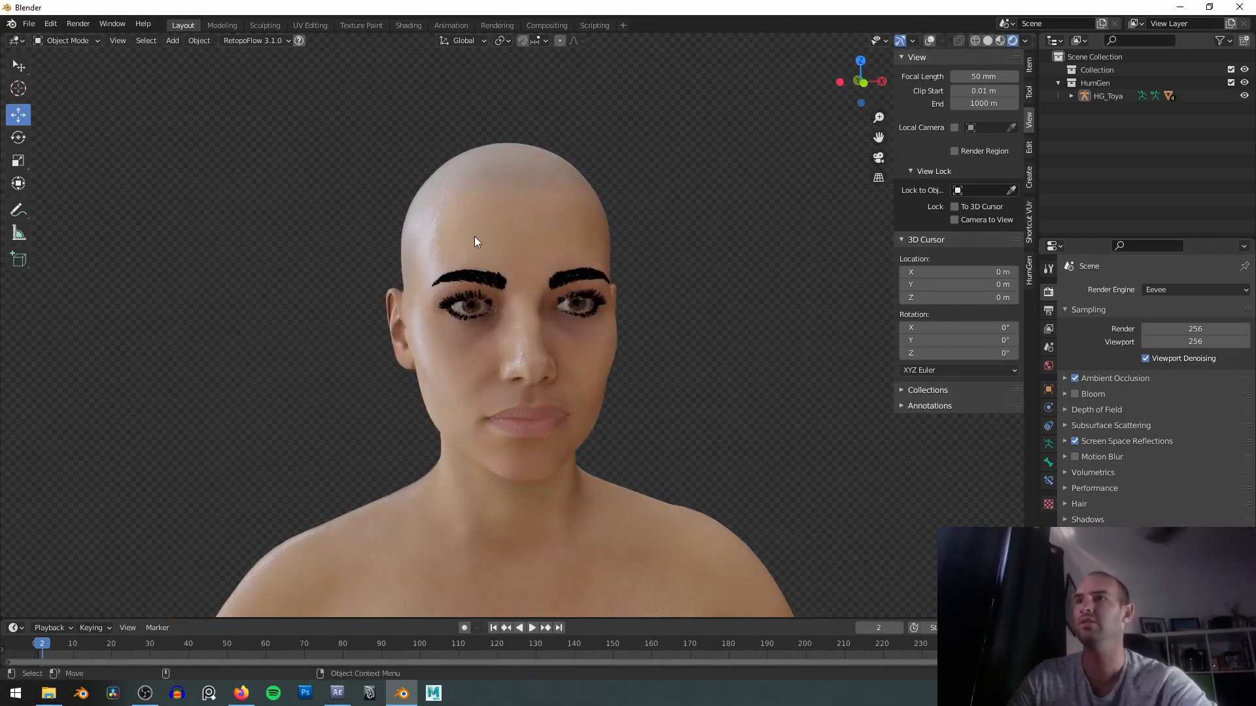
{"action": "scroll", "coordinate": [478, 263], "scroll_direction": "up", "scroll_amount": 5}
{"action": "middle_click_drag", "start_coordinate": [492, 291], "coordinate": [675, 308]}
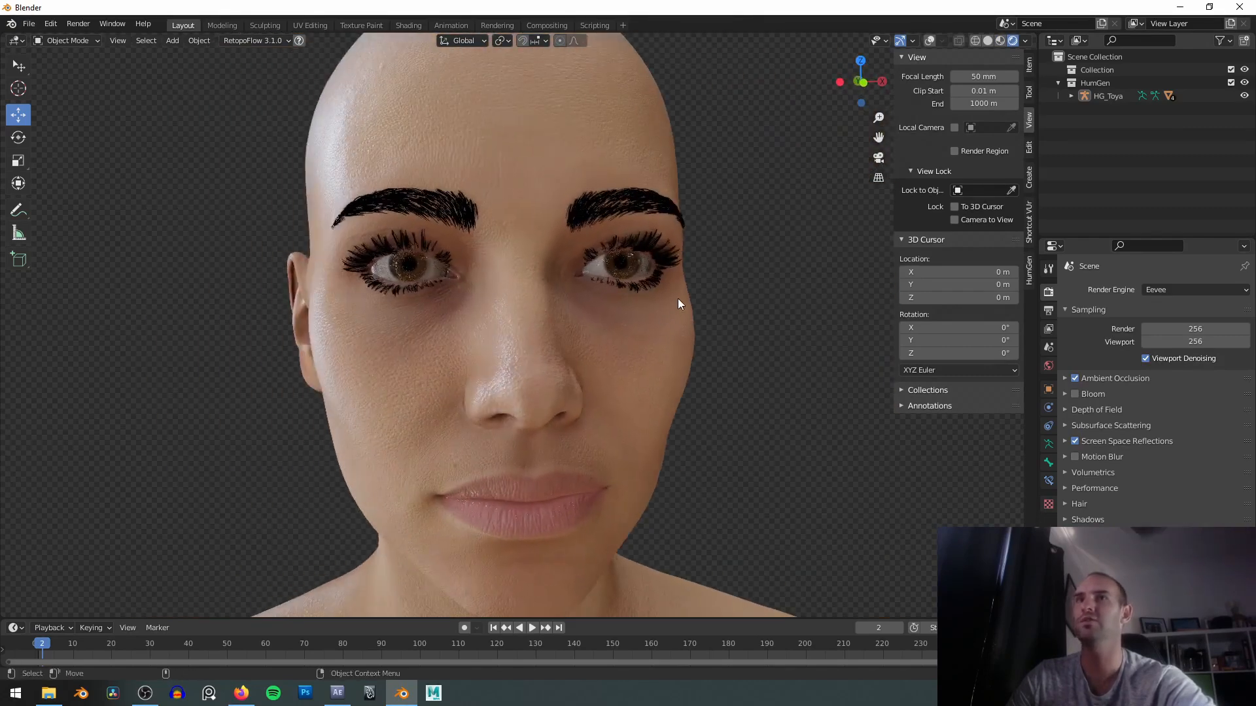
Turn off Scene World lighting for the rendered viewport and light the head with the dark studio HDRI.
{"action": "scroll", "coordinate": [672, 302], "scroll_direction": "down", "scroll_amount": 4}
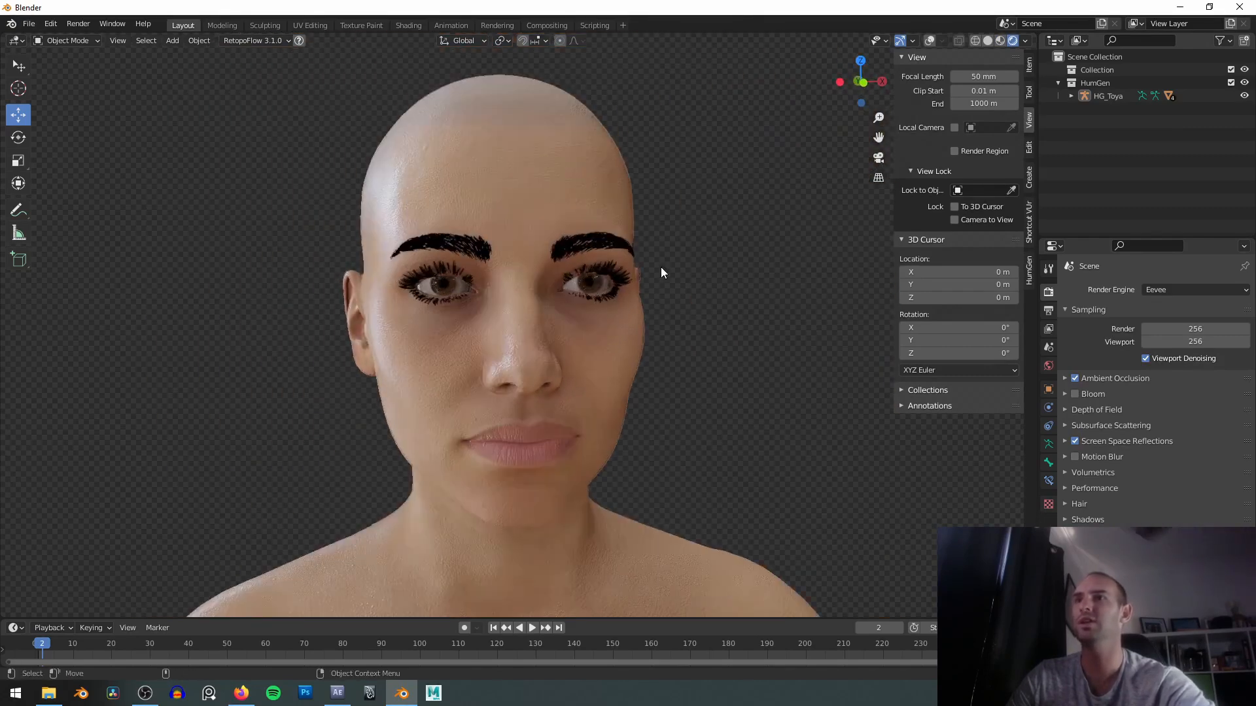
{"action": "left_click", "coordinate": [1024, 41]}
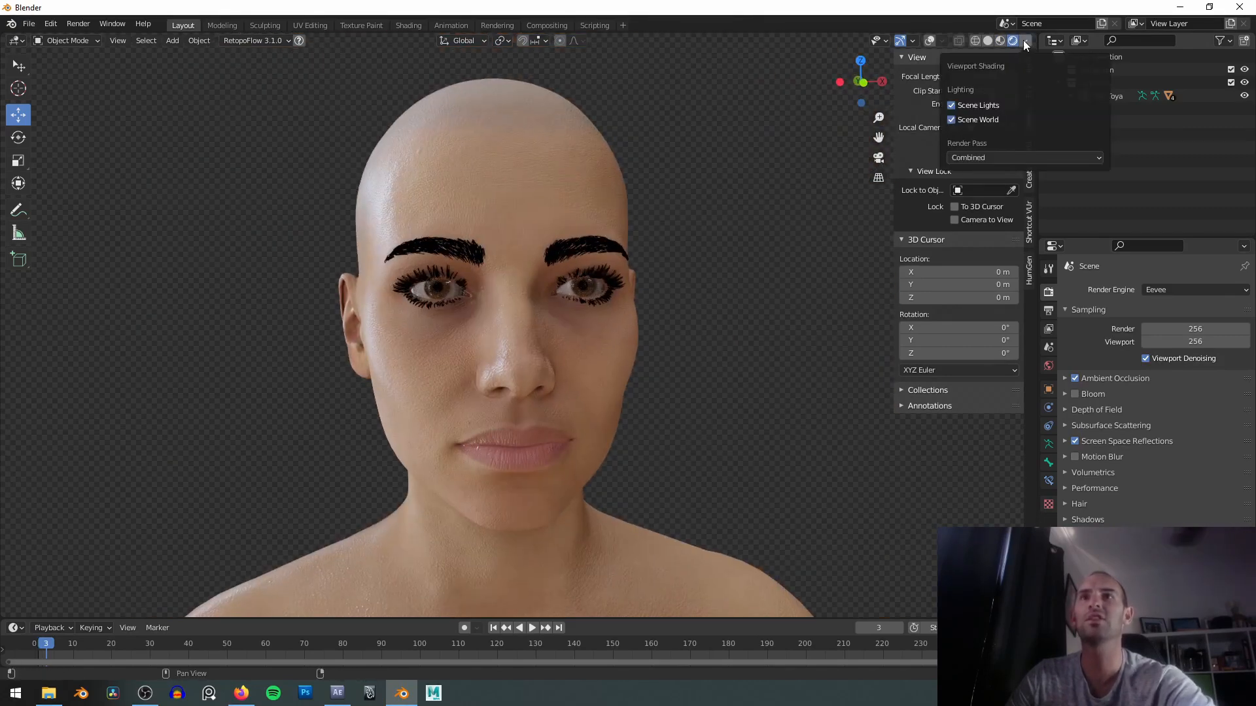
{"action": "left_click", "coordinate": [953, 119]}
{"action": "left_click", "coordinate": [1002, 162]}
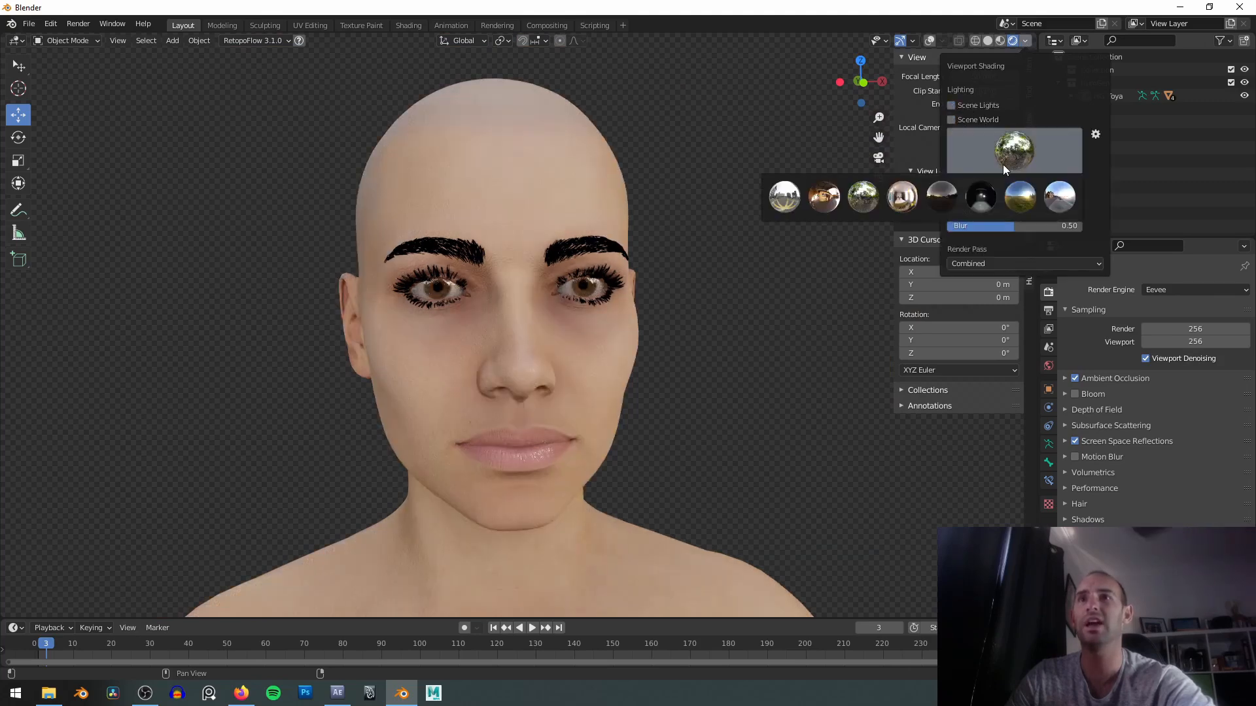
{"action": "left_click", "coordinate": [986, 198]}
Try the forest, courtyard and two blue-sky HDRIs on the face, and return to the dark studio HDRI.
{"action": "left_click", "coordinate": [992, 155]}
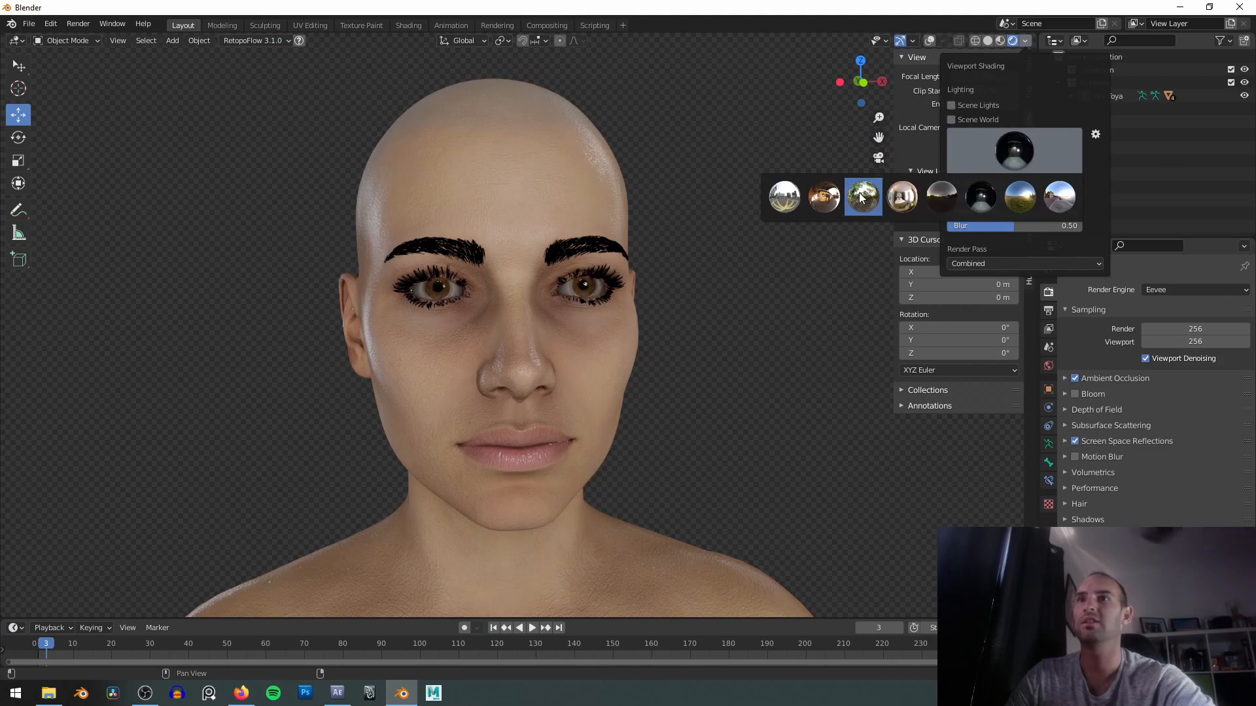
{"action": "left_click", "coordinate": [862, 196]}
{"action": "left_click", "coordinate": [1003, 152]}
{"action": "left_click", "coordinate": [823, 196]}
{"action": "left_click", "coordinate": [1012, 150]}
{"action": "left_click", "coordinate": [1064, 201]}
{"action": "left_click", "coordinate": [1044, 154]}
{"action": "left_click", "coordinate": [1027, 197]}
{"action": "left_click", "coordinate": [1012, 157]}
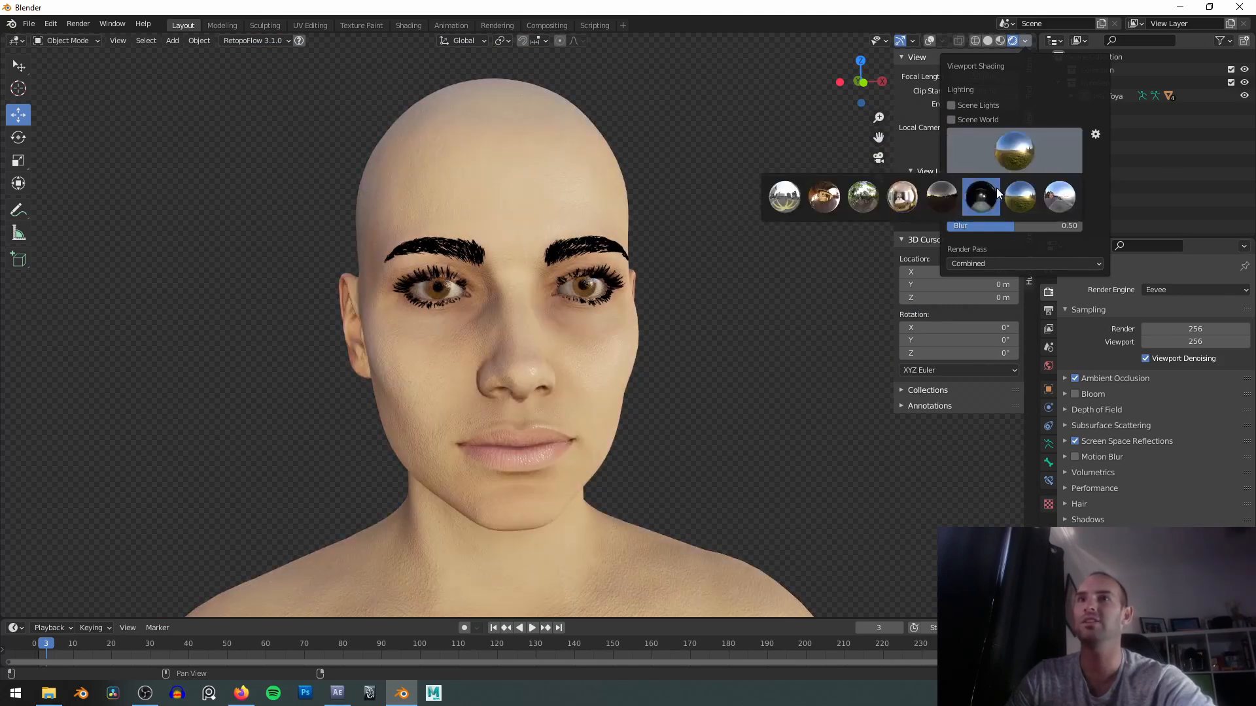
{"action": "left_click", "coordinate": [992, 191]}
Open the Human Generator body settings and bring the human's body into view from head to knees.
{"action": "middle_click_drag", "start_coordinate": [589, 243], "coordinate": [720, 234]}
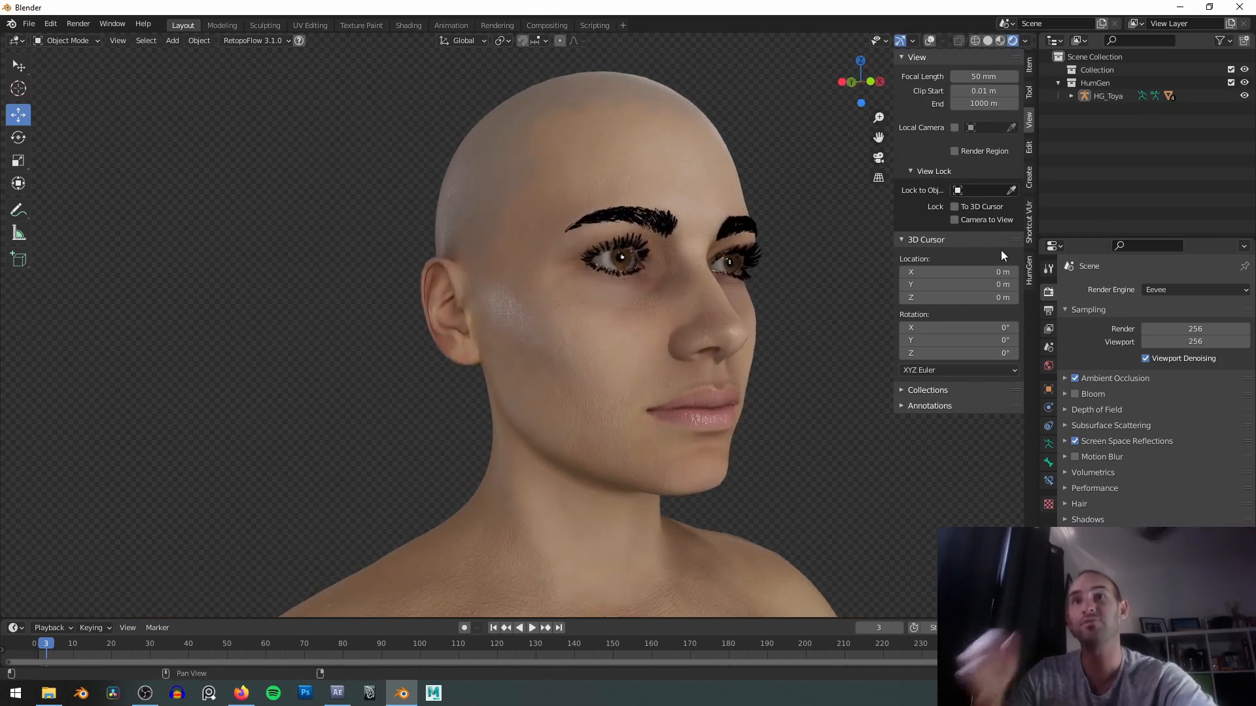
{"action": "left_click", "coordinate": [1030, 269]}
{"action": "middle_click_drag", "start_coordinate": [752, 168], "coordinate": [733, 184]}
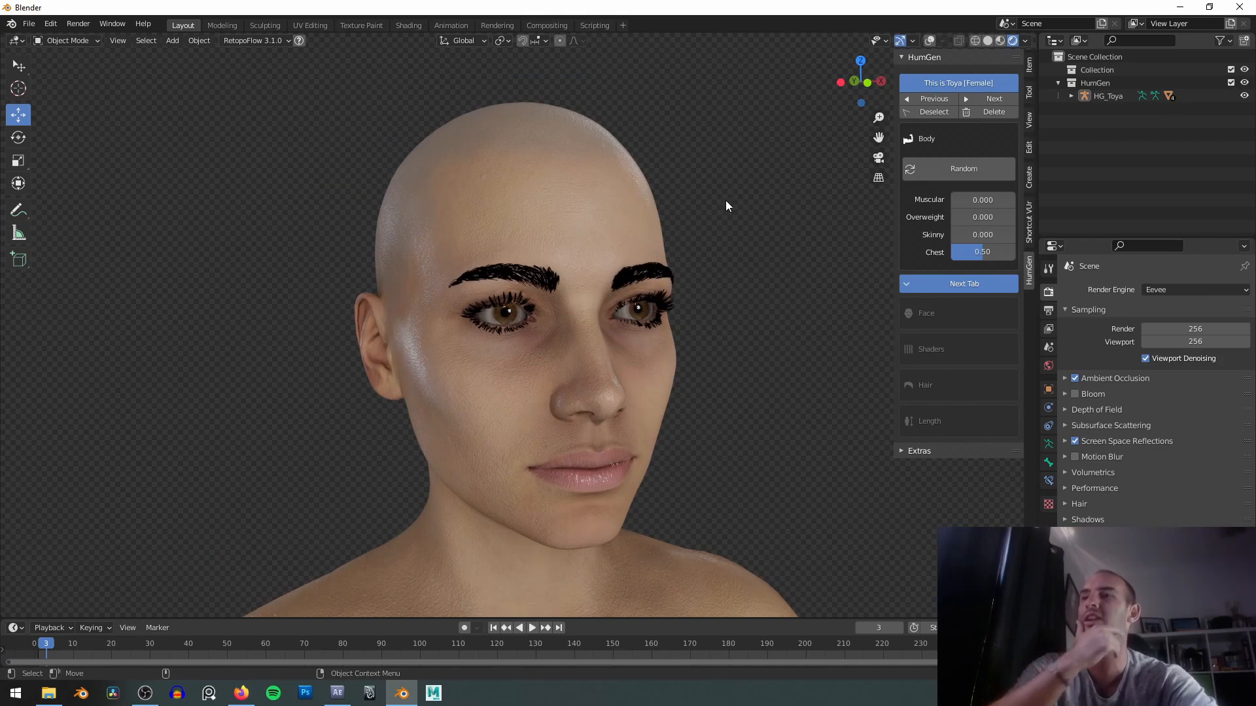
{"action": "scroll", "coordinate": [702, 244], "scroll_direction": "down", "scroll_amount": 3}
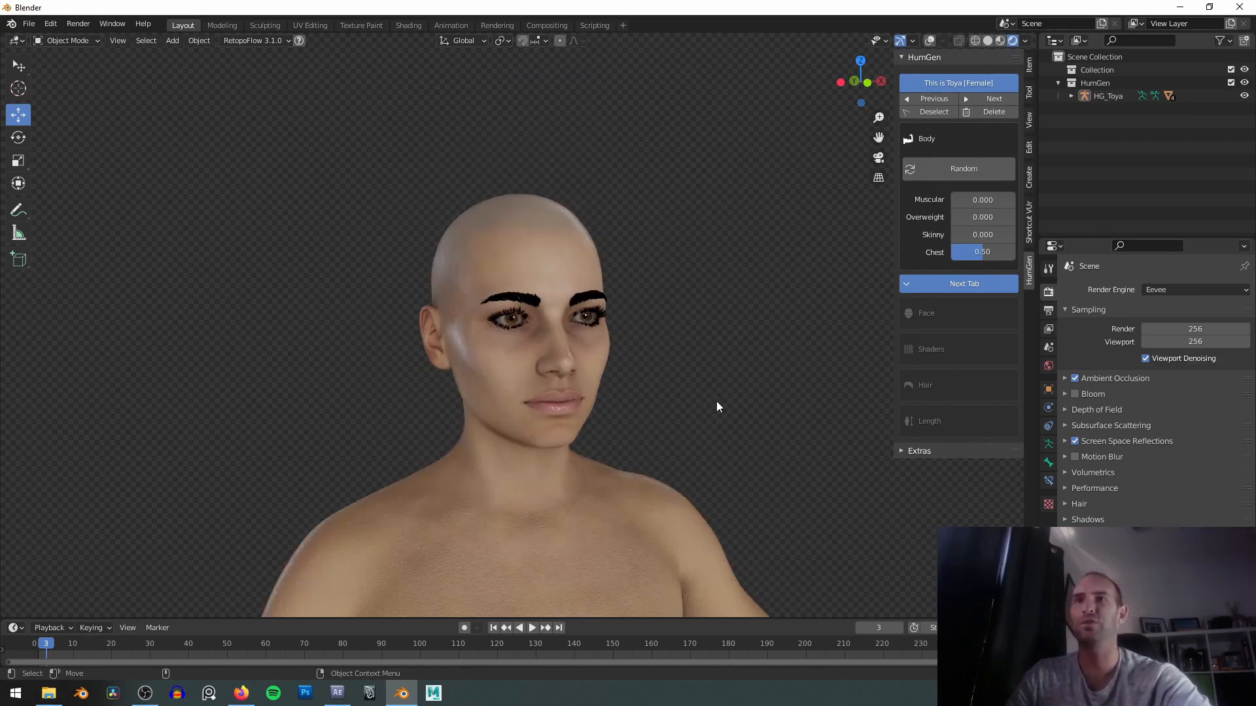
{"action": "middle_click_drag", "start_coordinate": [726, 407], "coordinate": [720, 206], "text": "shift"}
{"action": "scroll", "coordinate": [720, 206], "scroll_direction": "down", "scroll_amount": 5}
{"action": "middle_click_drag", "start_coordinate": [680, 320], "coordinate": [656, 205], "text": "shift"}
{"action": "scroll", "coordinate": [651, 177], "scroll_direction": "down", "scroll_amount": 1}
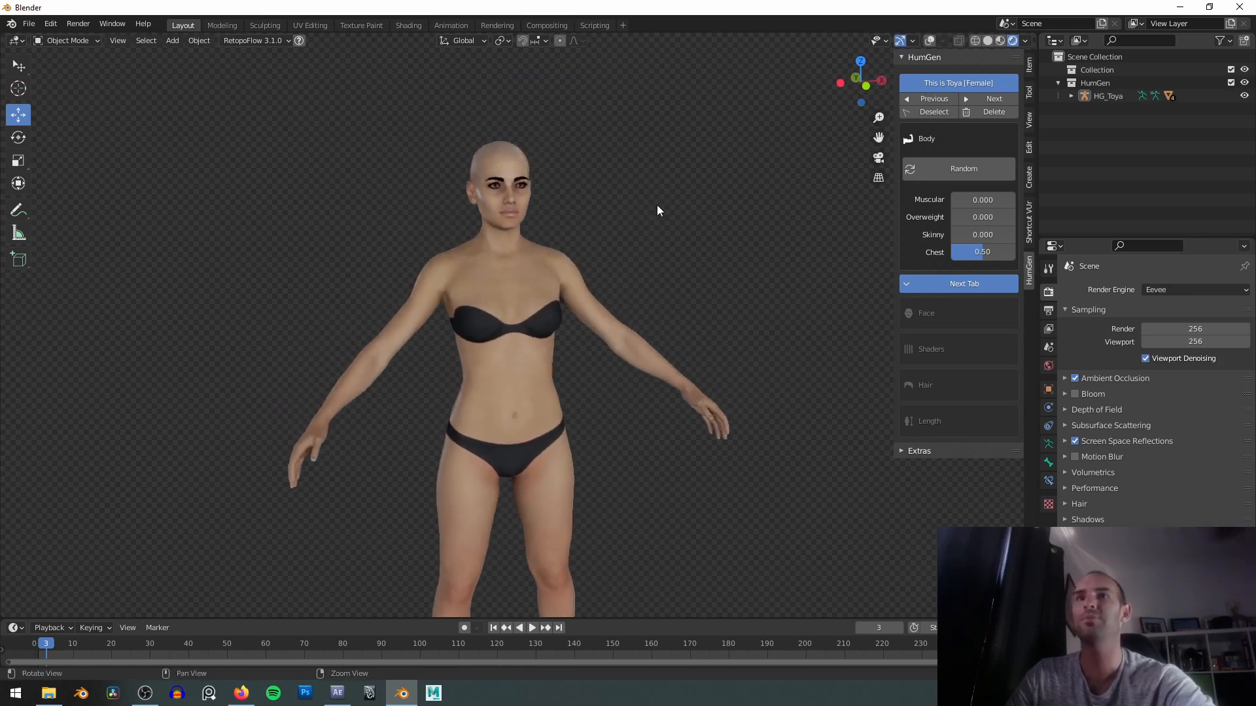
Randomize the human's body proportions twice and look over the resulting figure.
{"action": "left_click", "coordinate": [945, 169]}
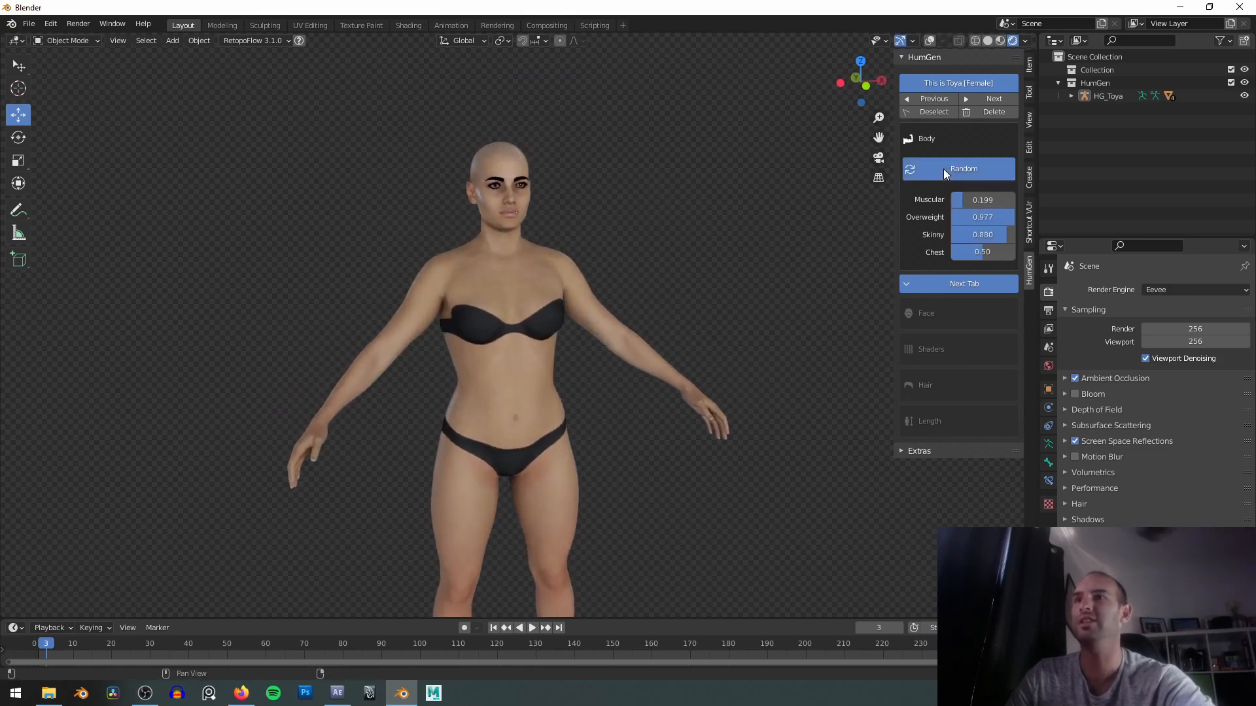
{"action": "middle_click_drag", "start_coordinate": [633, 333], "coordinate": [886, 283]}
{"action": "left_click", "coordinate": [929, 170]}
{"action": "middle_click_drag", "start_coordinate": [687, 255], "coordinate": [511, 259]}
{"action": "scroll", "coordinate": [555, 171], "scroll_direction": "up", "scroll_amount": 1}
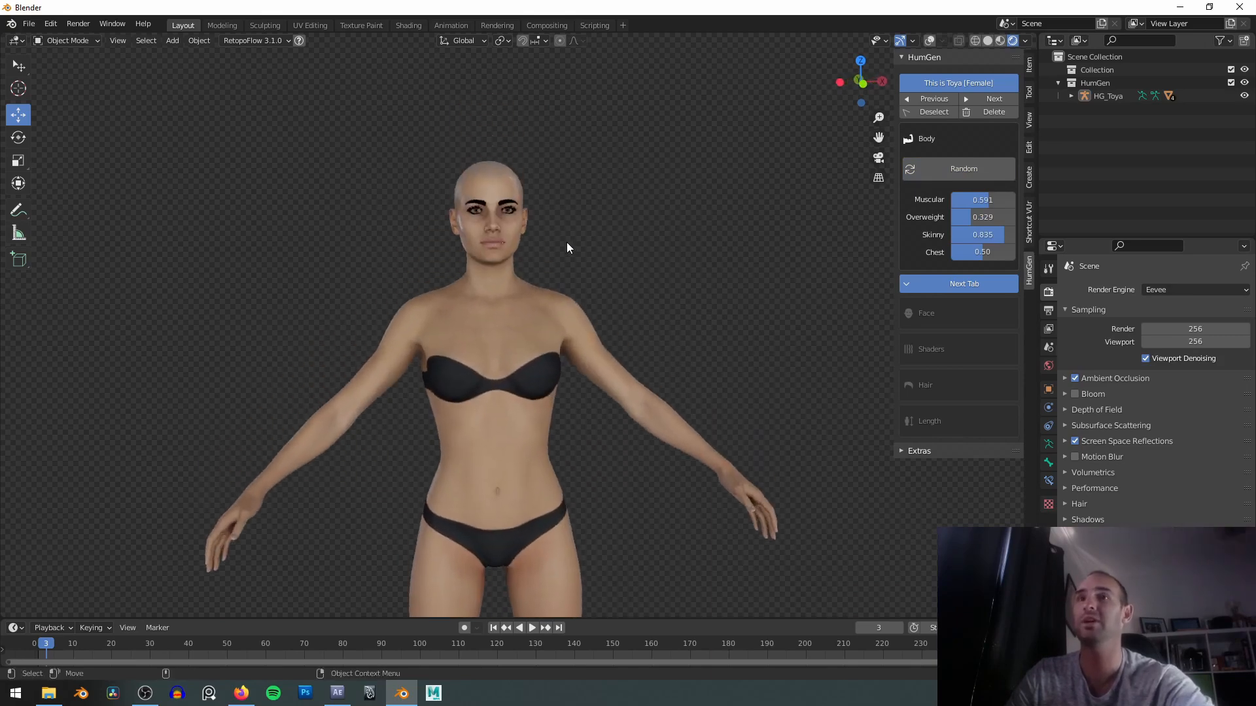
{"action": "scroll", "coordinate": [576, 238], "scroll_direction": "up", "scroll_amount": 1}
{"action": "scroll", "coordinate": [578, 241], "scroll_direction": "down", "scroll_amount": 1}
{"action": "scroll", "coordinate": [588, 262], "scroll_direction": "down", "scroll_amount": 3}
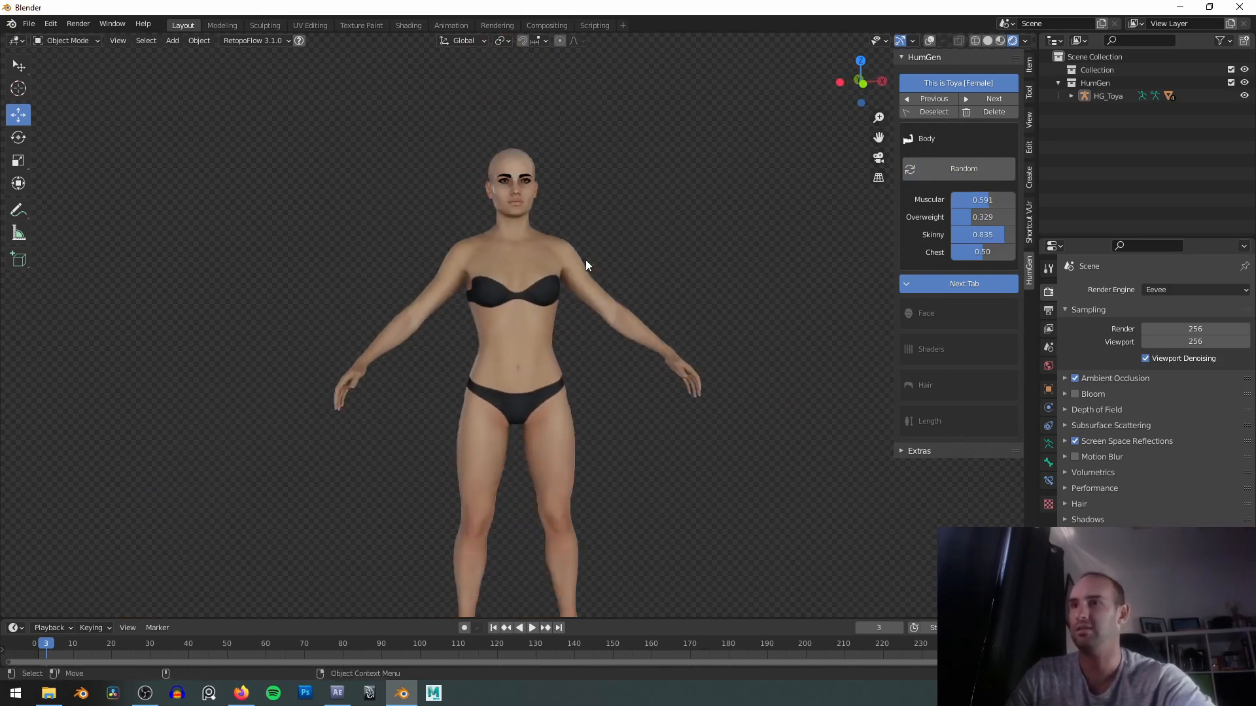
{"action": "middle_click_drag", "start_coordinate": [592, 281], "coordinate": [584, 261], "text": "shift"}
Set the body's Overweight, Skinny and Chest values to 0 and Muscular to 1.
{"action": "left_click_drag", "start_coordinate": [981, 200], "coordinate": [951, 251]}
{"action": "middle_click_drag", "start_coordinate": [647, 259], "coordinate": [661, 297]}
{"action": "left_click_drag", "start_coordinate": [968, 199], "coordinate": [1006, 206]}
{"action": "scroll", "coordinate": [616, 285], "scroll_direction": "up", "scroll_amount": 5}
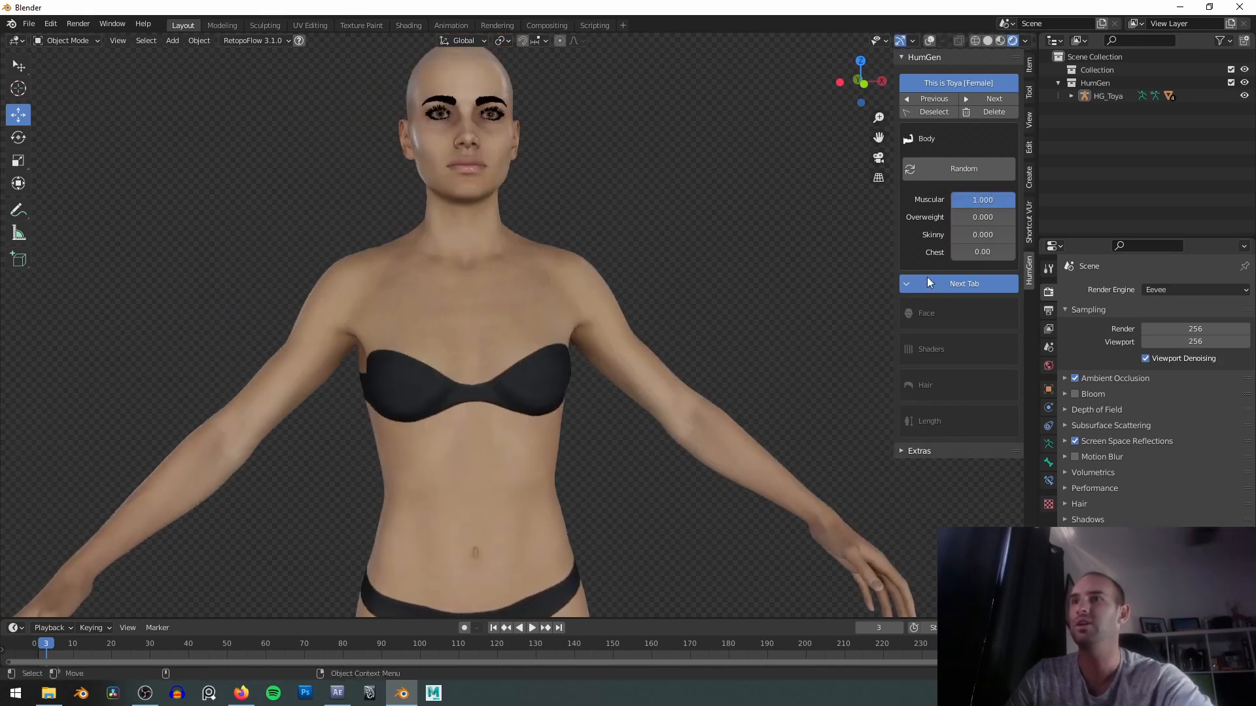
{"action": "left_click_drag", "start_coordinate": [982, 199], "coordinate": [1014, 199]}
Vary the Muscular value while examining the thighs, knees and calves from several angles, finishing at 1.
{"action": "middle_click_drag", "start_coordinate": [700, 536], "coordinate": [710, 95], "text": "shift"}
{"action": "left_click_drag", "start_coordinate": [987, 200], "coordinate": [1013, 199]}
{"action": "middle_click_drag", "start_coordinate": [644, 343], "coordinate": [719, 348]}
{"action": "middle_click_drag", "start_coordinate": [698, 350], "coordinate": [631, 312], "text": "shift"}
{"action": "scroll", "coordinate": [586, 304], "scroll_direction": "down", "scroll_amount": 1}
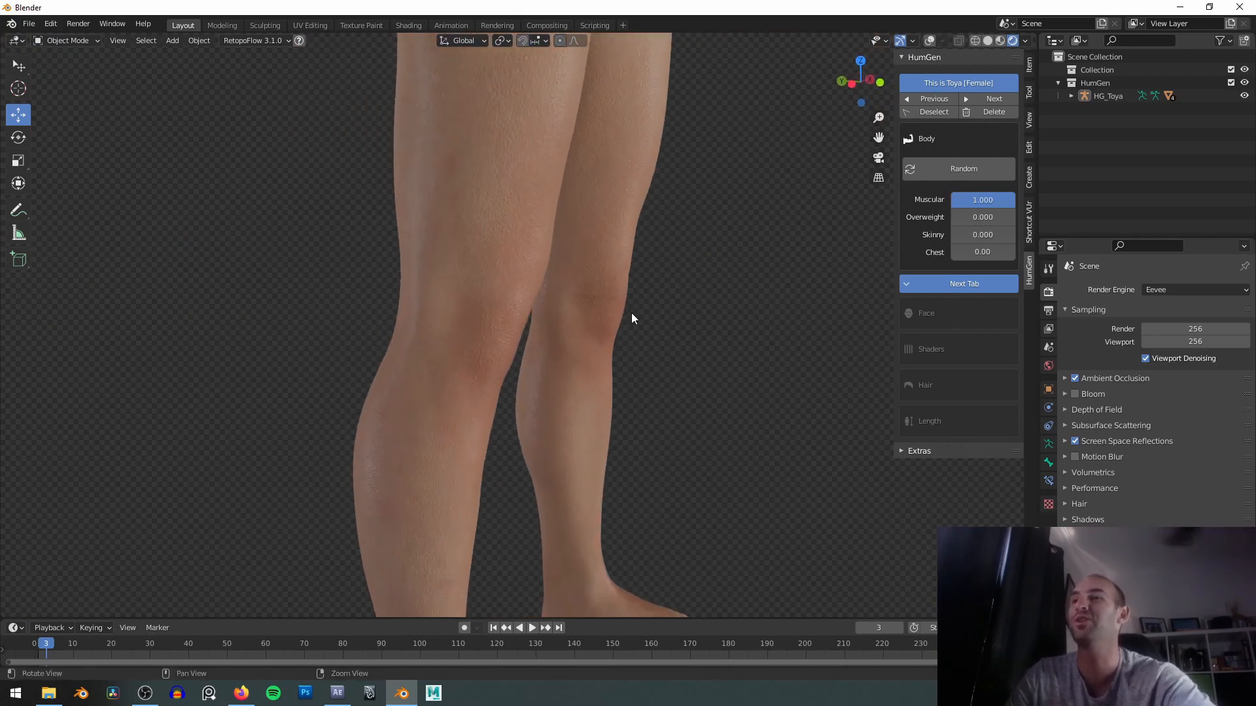
{"action": "scroll", "coordinate": [630, 312], "scroll_direction": "up", "scroll_amount": 2}
{"action": "mouse_move", "coordinate": [1012, 200]}
{"action": "left_mouse_down"}
{"action": "mouse_move", "coordinate": [952, 200]}
{"action": "mouse_move", "coordinate": [1015, 200]}
{"action": "left_mouse_up"}
{"action": "middle_click_drag", "start_coordinate": [571, 314], "coordinate": [414, 320]}
{"action": "middle_click_drag", "start_coordinate": [620, 317], "coordinate": [601, 316]}
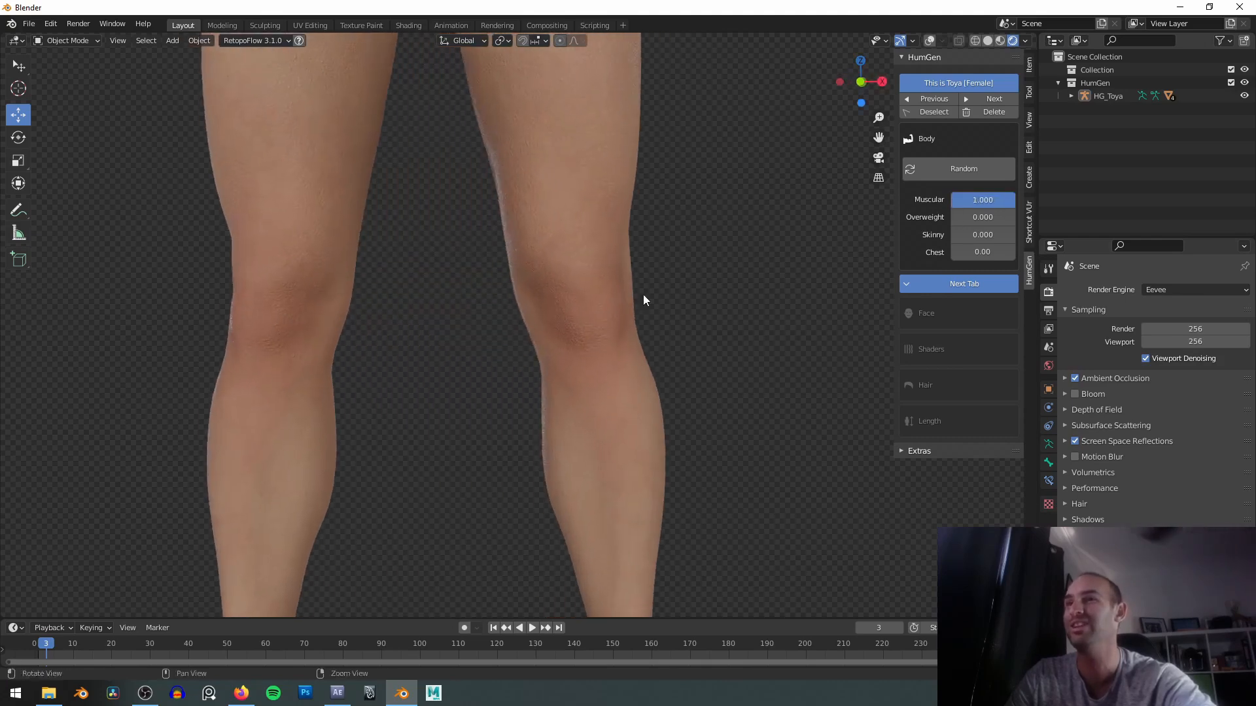
{"action": "mouse_move", "coordinate": [997, 199]}
{"action": "left_mouse_down"}
{"action": "mouse_move", "coordinate": [952, 199]}
{"action": "mouse_move", "coordinate": [1013, 200]}
{"action": "left_mouse_up"}
Vary the Muscular value while comparing the whole figure and a close view of the arm, finishing at 1.
{"action": "scroll", "coordinate": [600, 263], "scroll_direction": "down", "scroll_amount": 4}
{"action": "middle_click_drag", "start_coordinate": [601, 263], "coordinate": [612, 322], "text": "shift"}
{"action": "left_click_drag", "start_coordinate": [1003, 199], "coordinate": [1015, 200]}
{"action": "scroll", "coordinate": [442, 293], "scroll_direction": "down", "scroll_amount": 4}
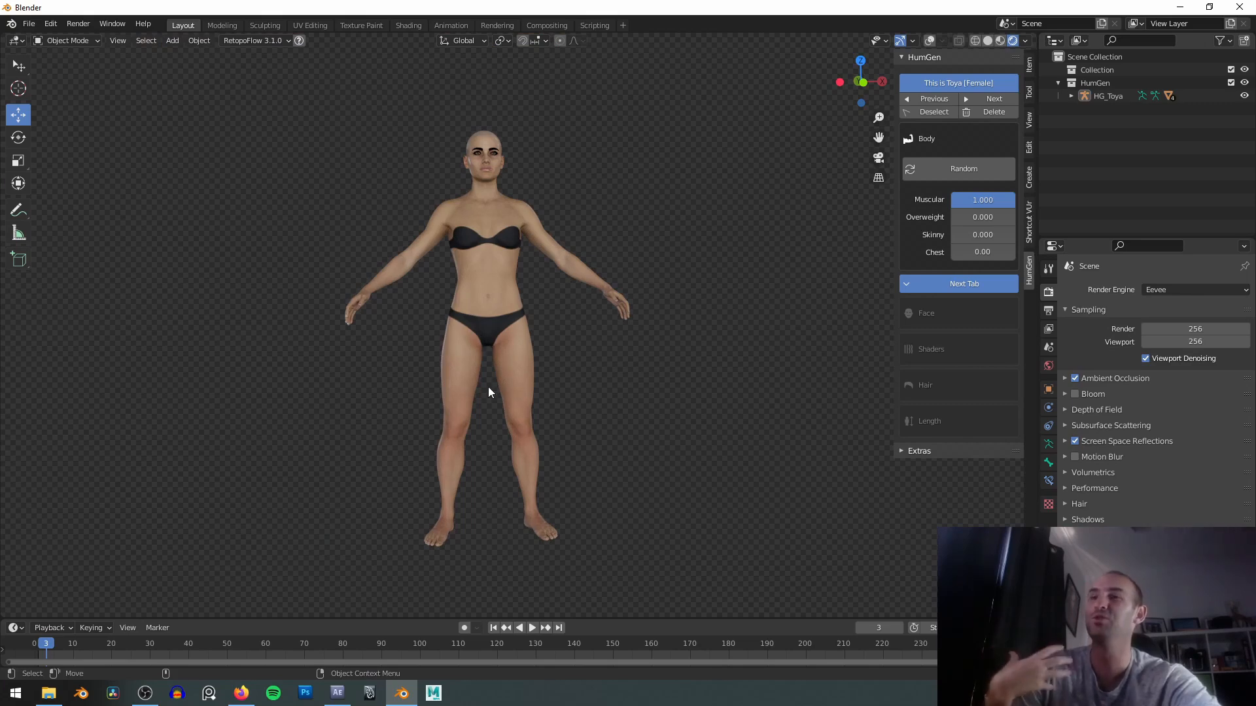
{"action": "left_click_drag", "start_coordinate": [959, 200], "coordinate": [1014, 200]}
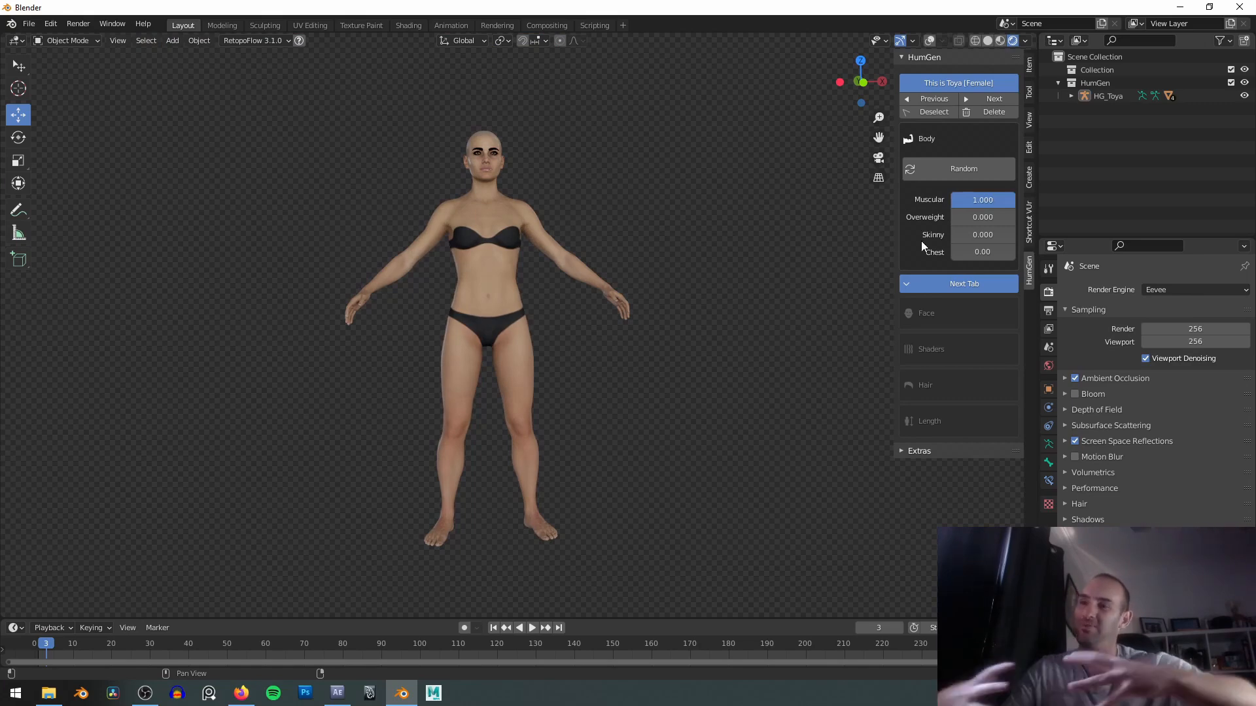
{"action": "scroll", "coordinate": [536, 175], "scroll_direction": "up", "scroll_amount": 5}
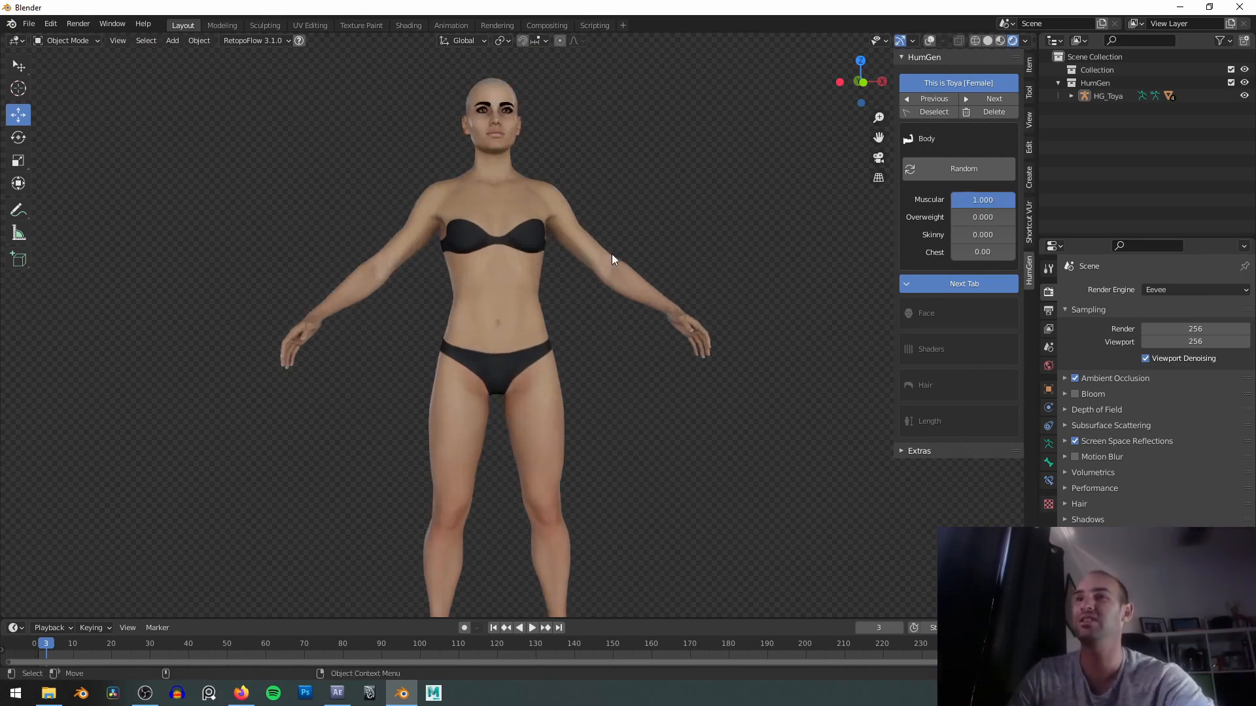
{"action": "scroll", "coordinate": [668, 339], "scroll_direction": "up", "scroll_amount": 6}
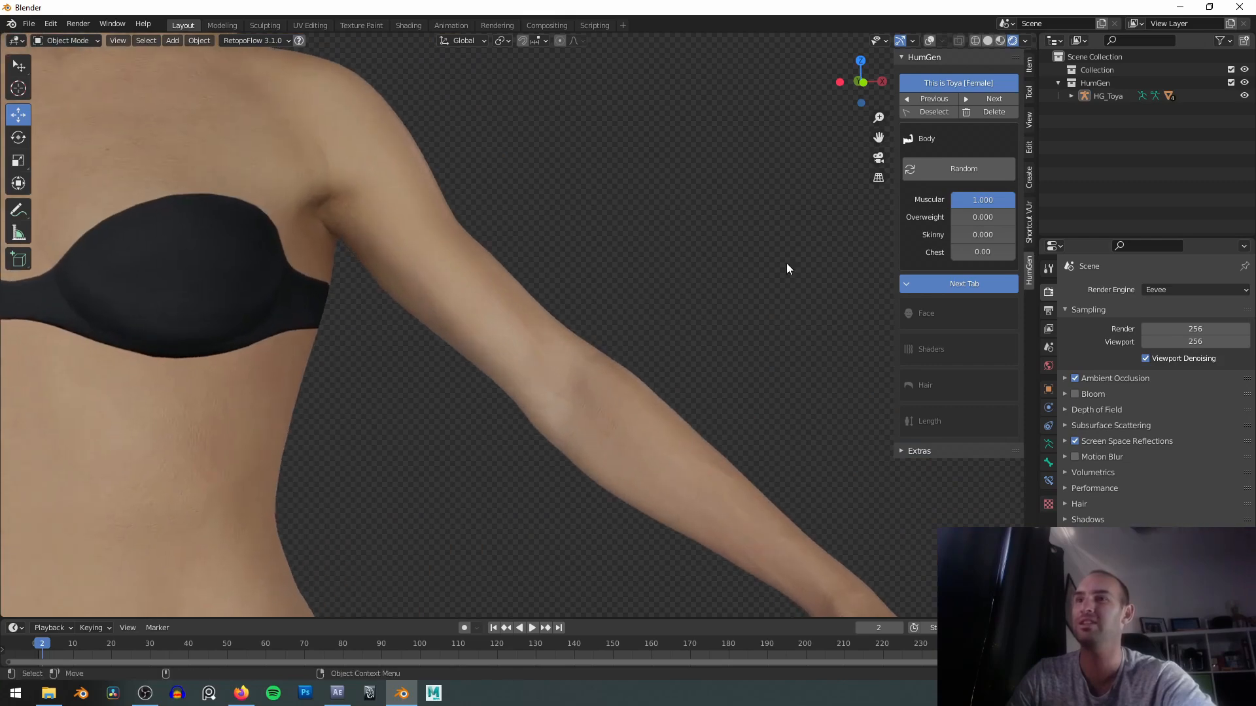
{"action": "mouse_move", "coordinate": [1011, 199]}
{"action": "left_mouse_down"}
{"action": "mouse_move", "coordinate": [949, 200]}
{"action": "mouse_move", "coordinate": [1014, 200]}
{"action": "left_mouse_up"}
Raise the body's Overweight value to 1 with the figure in view from the front.
{"action": "middle_click_drag", "start_coordinate": [497, 190], "coordinate": [617, 244], "text": "shift"}
{"action": "scroll", "coordinate": [618, 245], "scroll_direction": "down", "scroll_amount": 6}
{"action": "scroll", "coordinate": [681, 204], "scroll_direction": "down", "scroll_amount": 3}
{"action": "middle_click_drag", "start_coordinate": [650, 285], "coordinate": [719, 113], "text": "shift"}
{"action": "left_click_drag", "start_coordinate": [730, 241], "coordinate": [723, 252], "text": "alt"}
{"action": "right_click_drag", "start_coordinate": [779, 245], "coordinate": [756, 254], "text": "alt"}
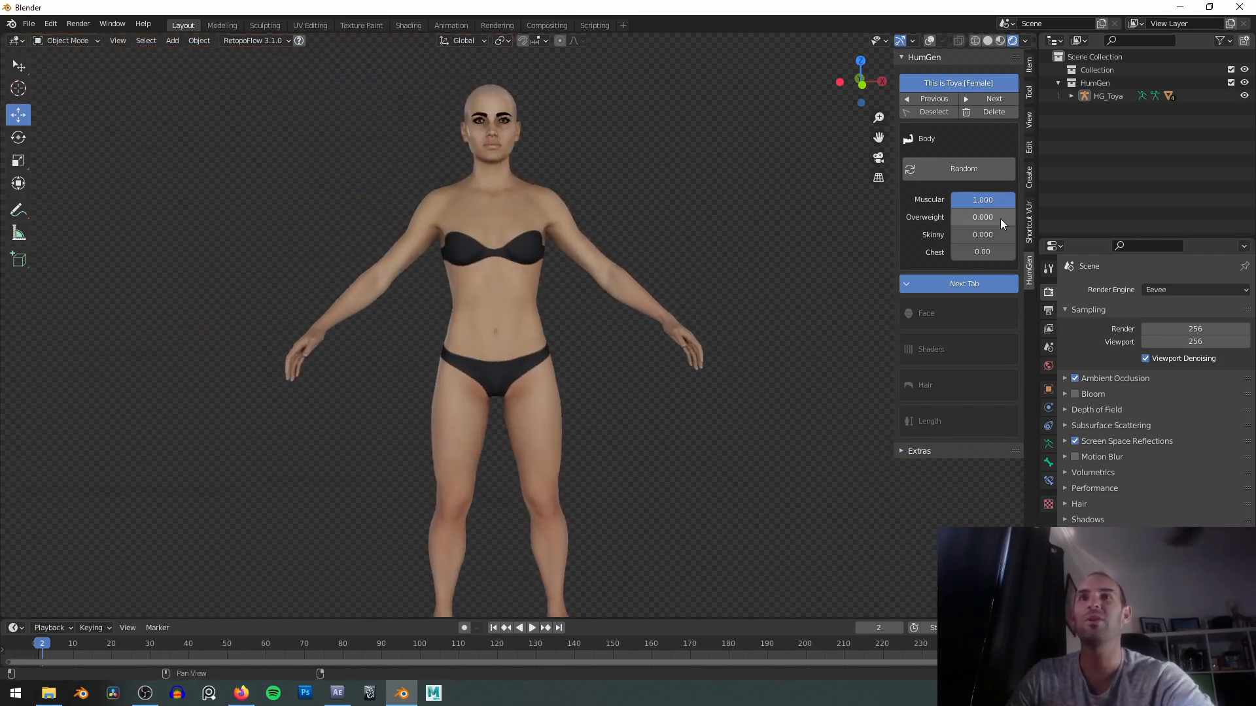
{"action": "left_click_drag", "start_coordinate": [953, 216], "coordinate": [979, 217]}
{"action": "mouse_move", "coordinate": [1010, 217]}
{"action": "left_mouse_down"}
{"action": "mouse_move", "coordinate": [951, 216]}
{"action": "mouse_move", "coordinate": [1015, 216]}
{"action": "left_mouse_up"}
{"action": "middle_click_drag", "start_coordinate": [678, 255], "coordinate": [679, 241], "text": "alt"}
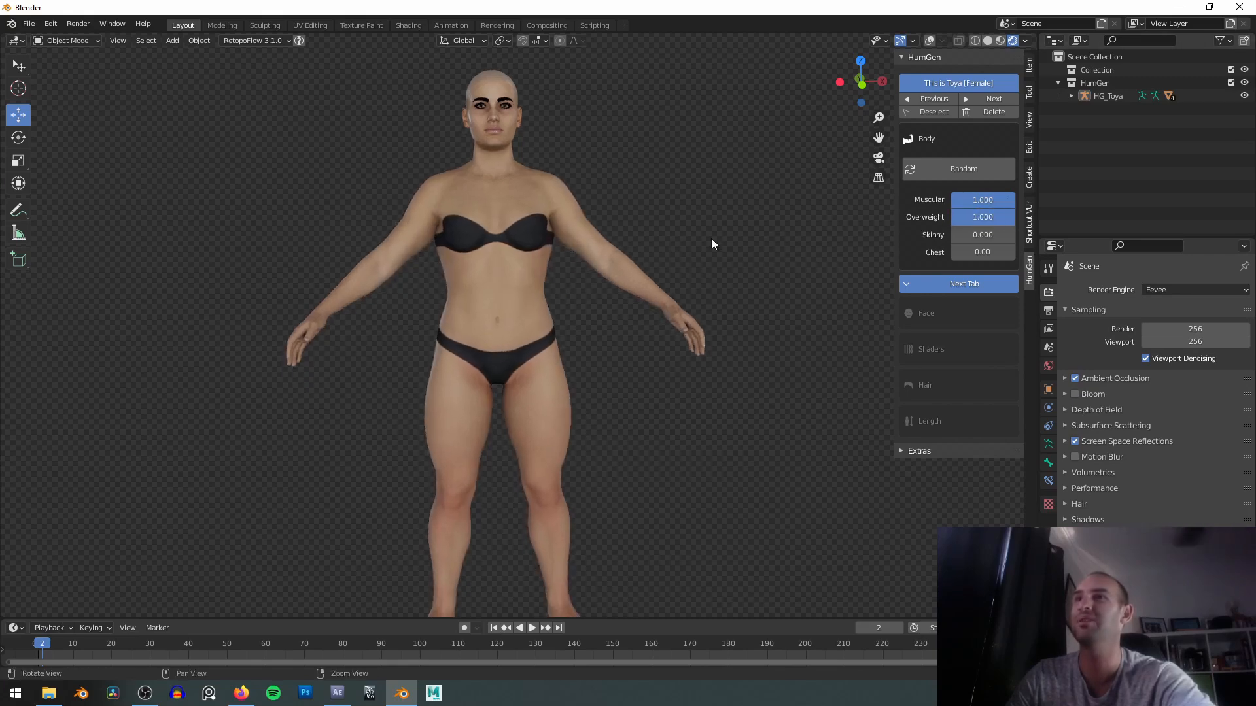
Vary Muscular on the overweight body and compare its shape from the front, finishing with Muscular at 1.
{"action": "left_click_drag", "start_coordinate": [983, 200], "coordinate": [1015, 200]}
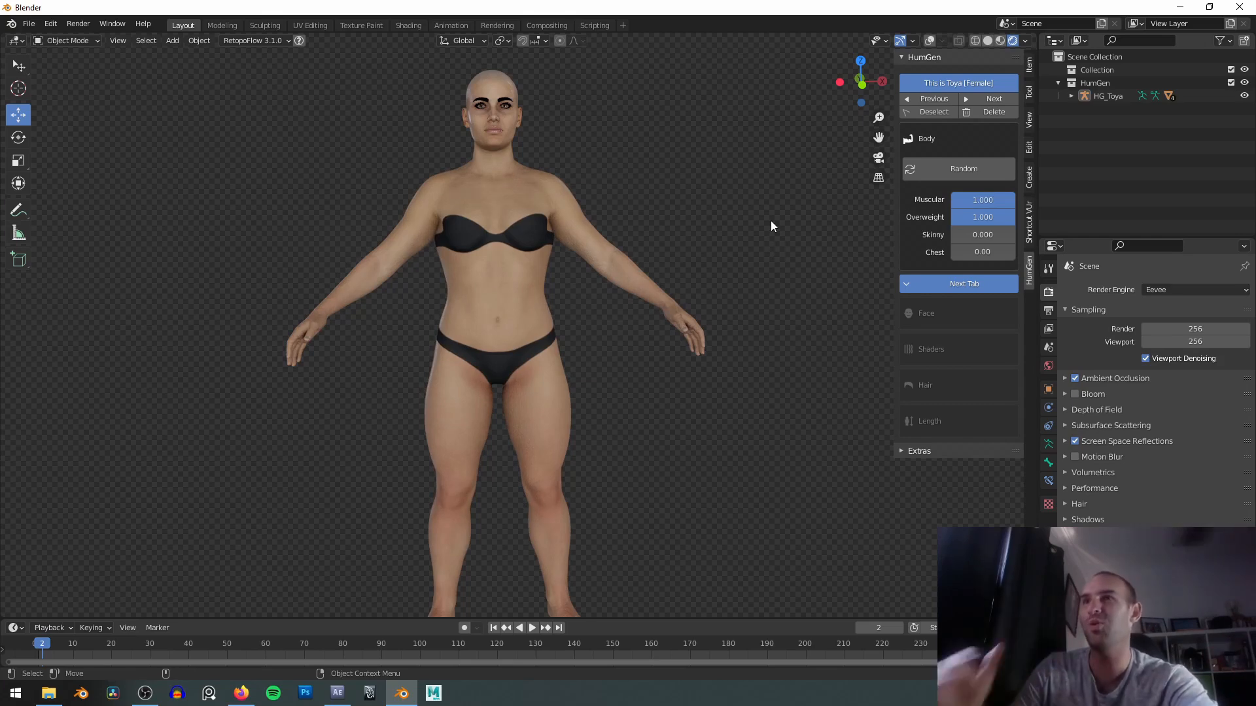
{"action": "middle_click_drag", "start_coordinate": [830, 301], "coordinate": [724, 226]}
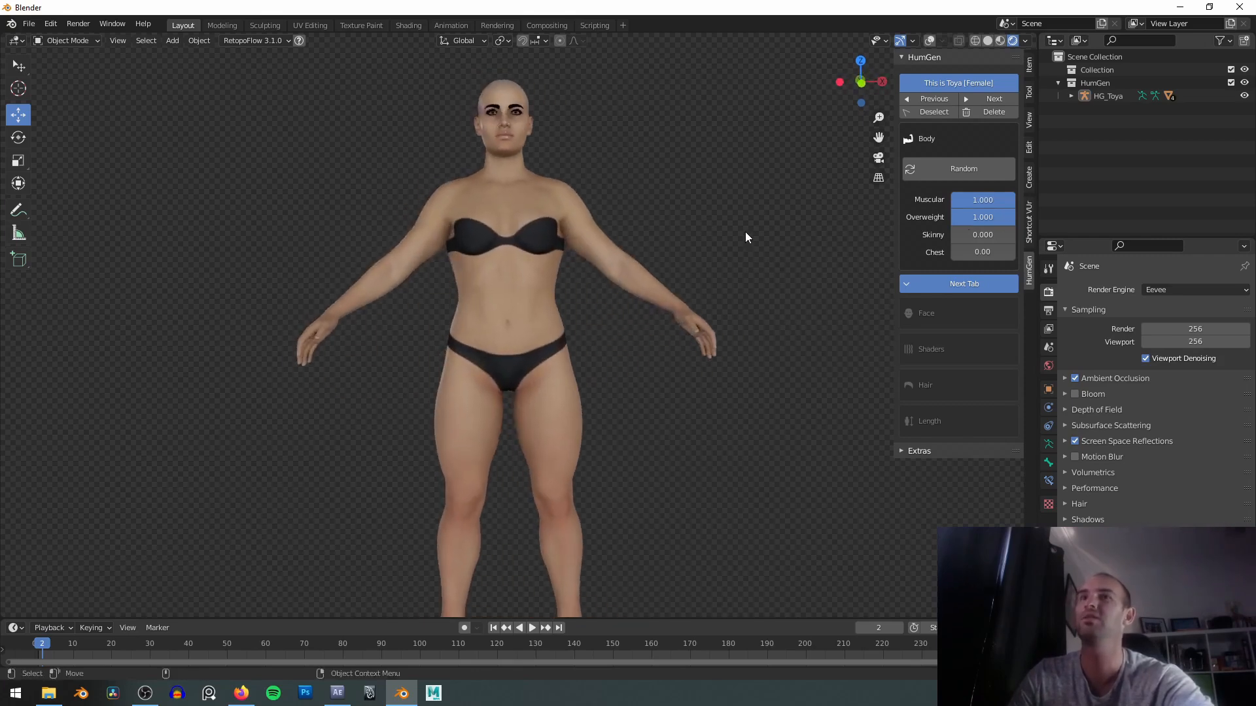
{"action": "middle_click_drag", "start_coordinate": [807, 163], "coordinate": [794, 186], "text": "alt"}
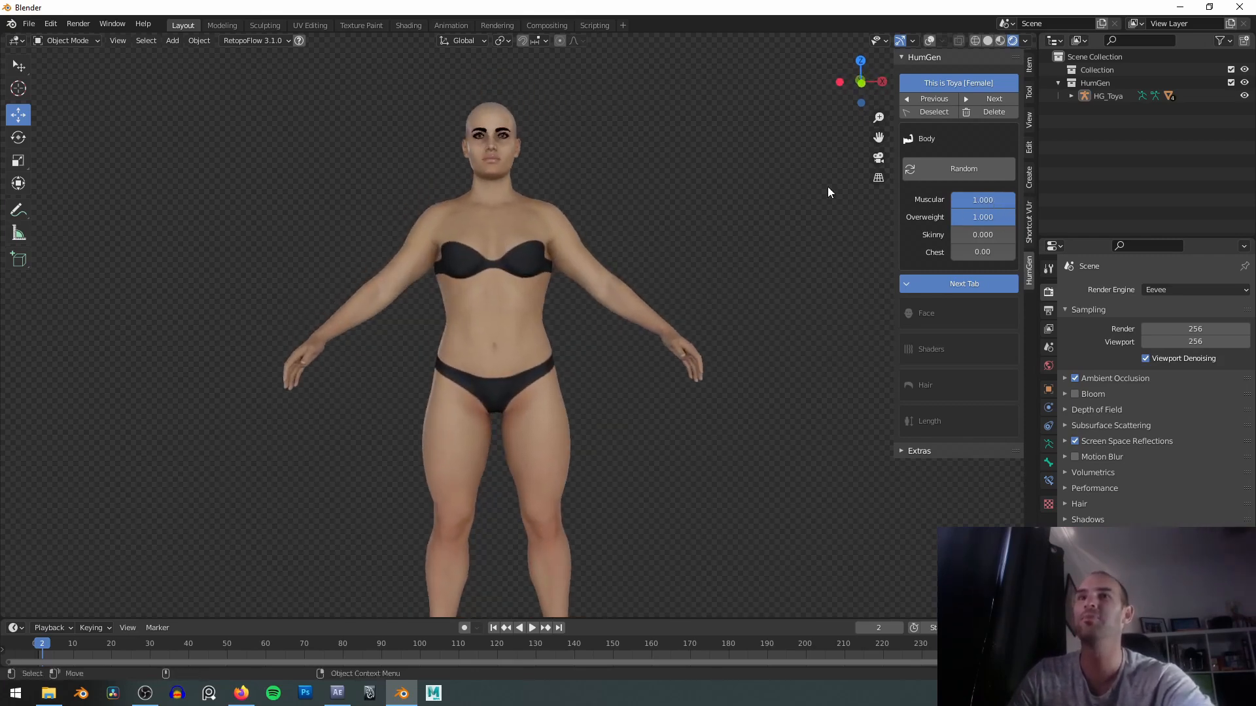
{"action": "scroll", "coordinate": [778, 239], "scroll_direction": "up", "scroll_amount": 2}
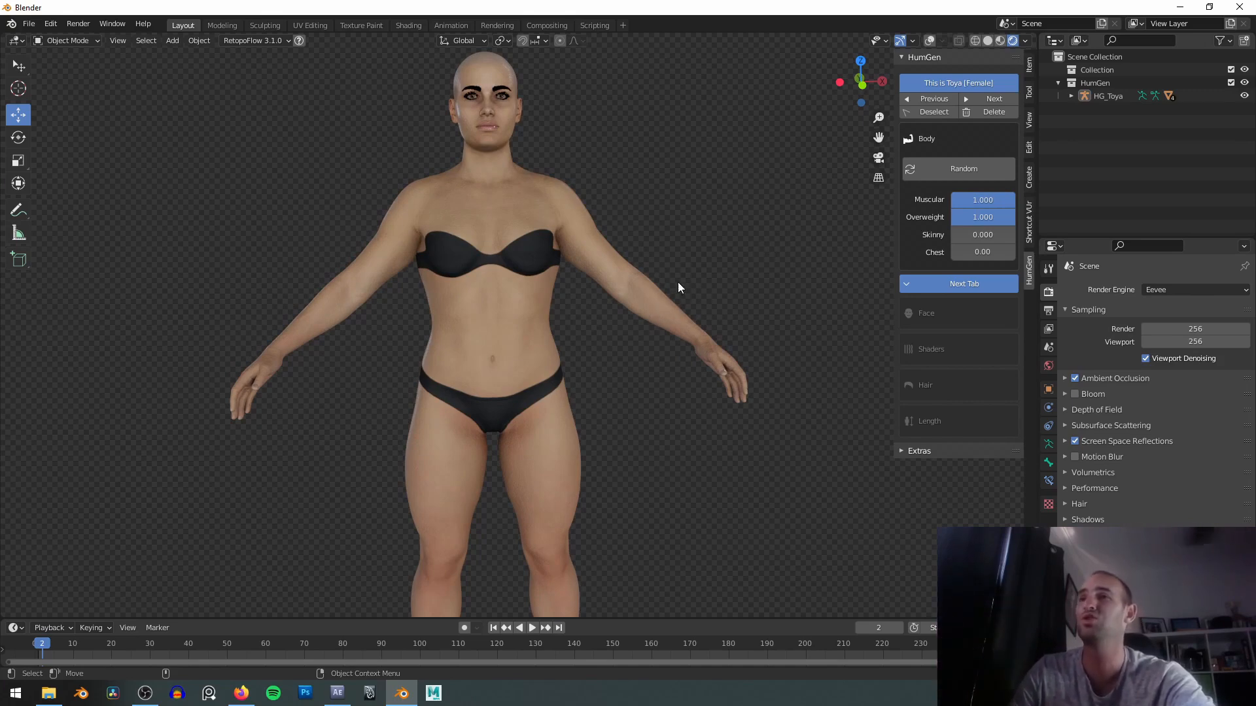
Reset Muscular to 0 and check the overweight body from the side and front.
{"action": "key", "text": "BackSpace"}
{"action": "middle_click_drag", "start_coordinate": [561, 265], "coordinate": [490, 276]}
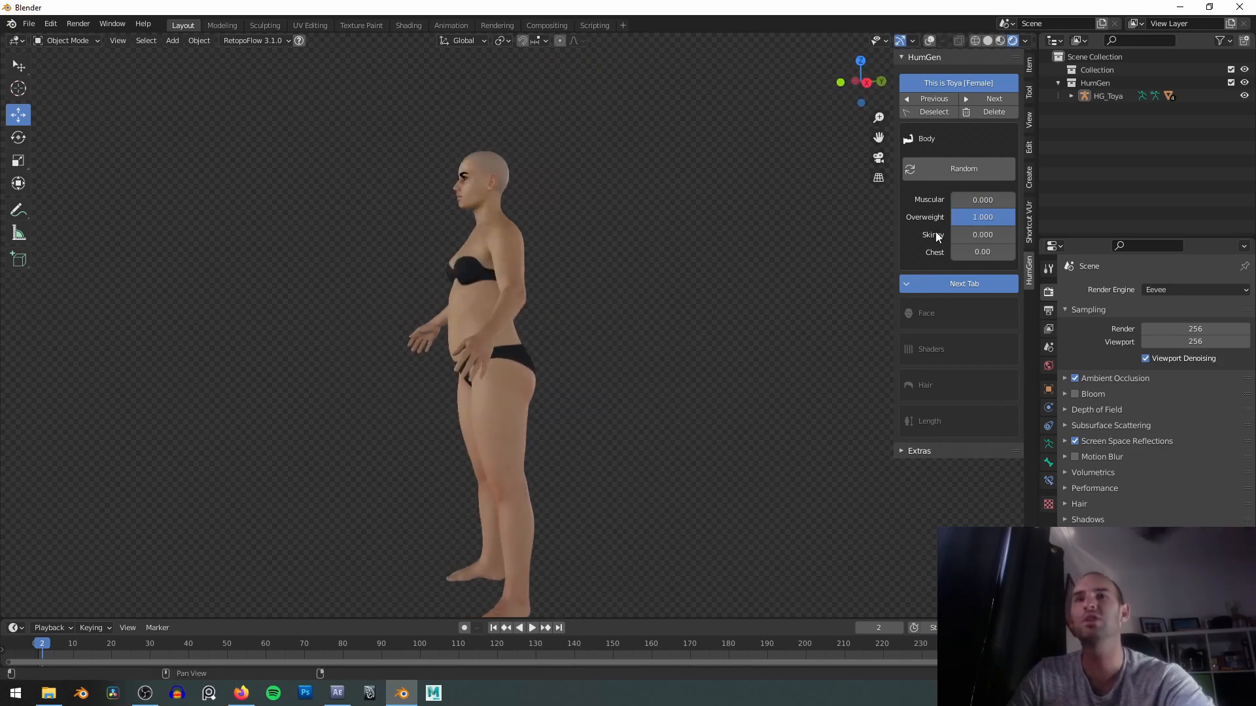
{"action": "key", "text": "Return"}
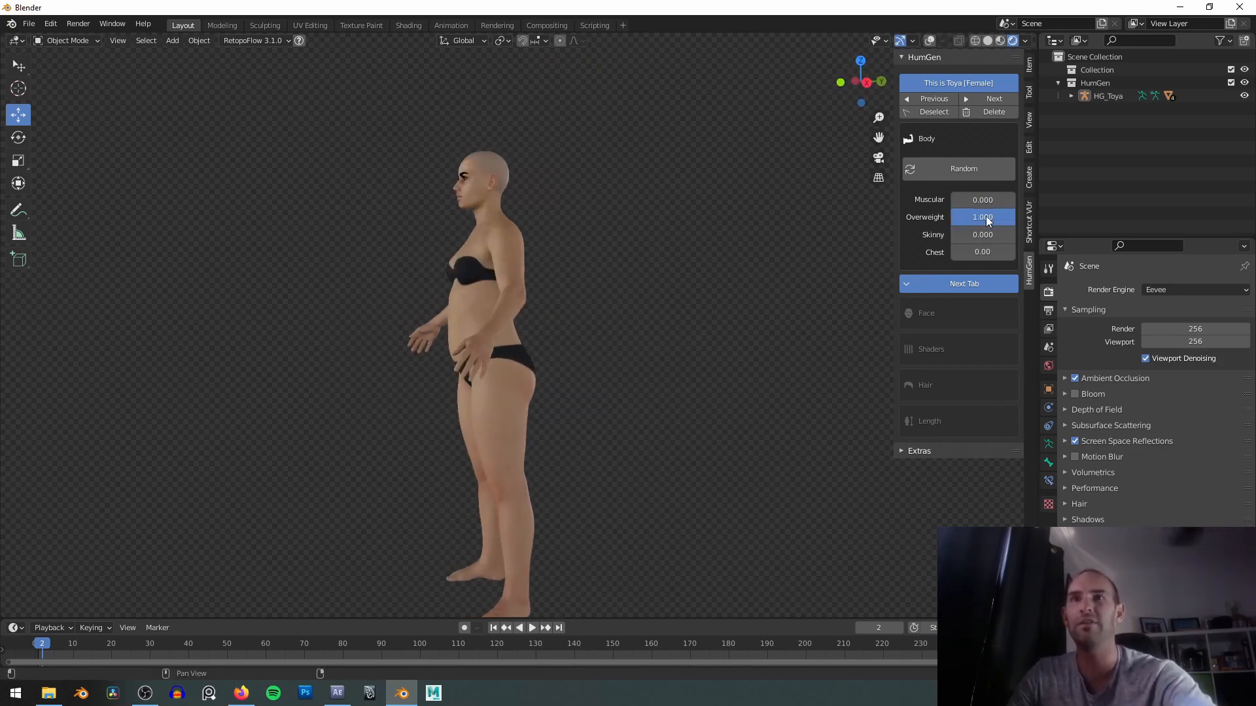
{"action": "middle_click_drag", "start_coordinate": [528, 263], "coordinate": [522, 325]}
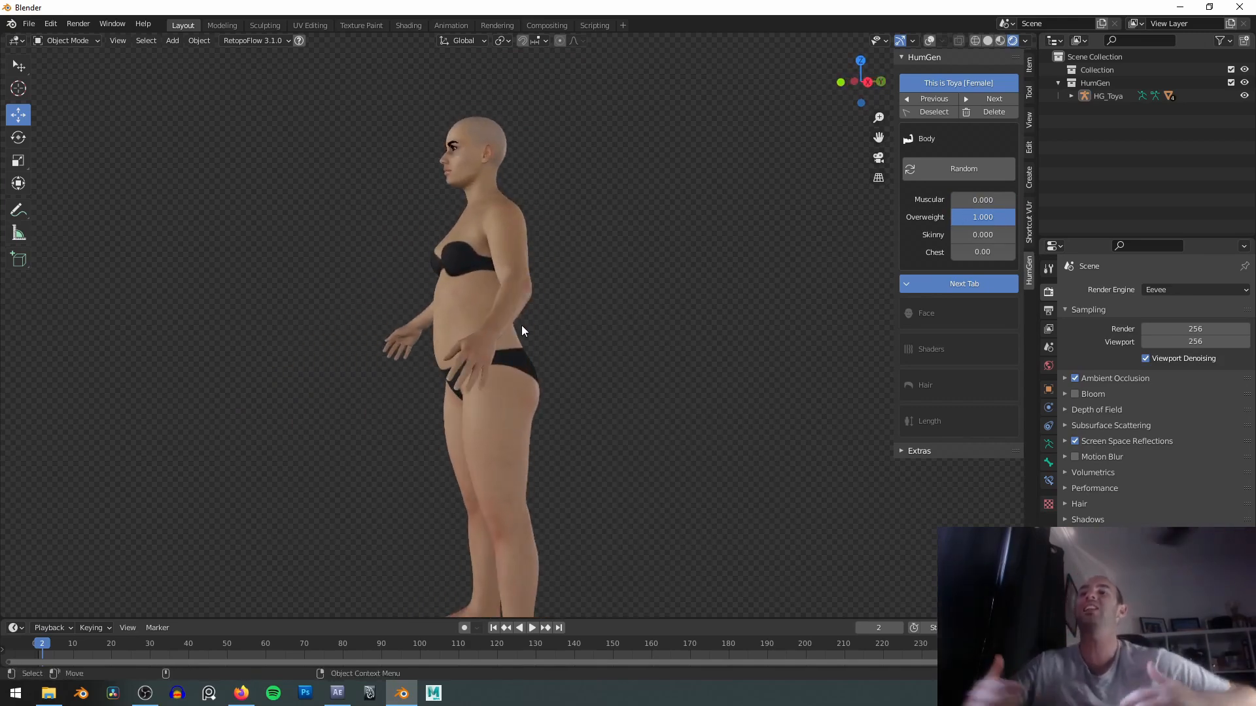
{"action": "scroll", "coordinate": [519, 331], "scroll_direction": "up", "scroll_amount": 3}
{"action": "middle_click_drag", "start_coordinate": [571, 300], "coordinate": [700, 327]}
{"action": "scroll", "coordinate": [699, 302], "scroll_direction": "down", "scroll_amount": 3}
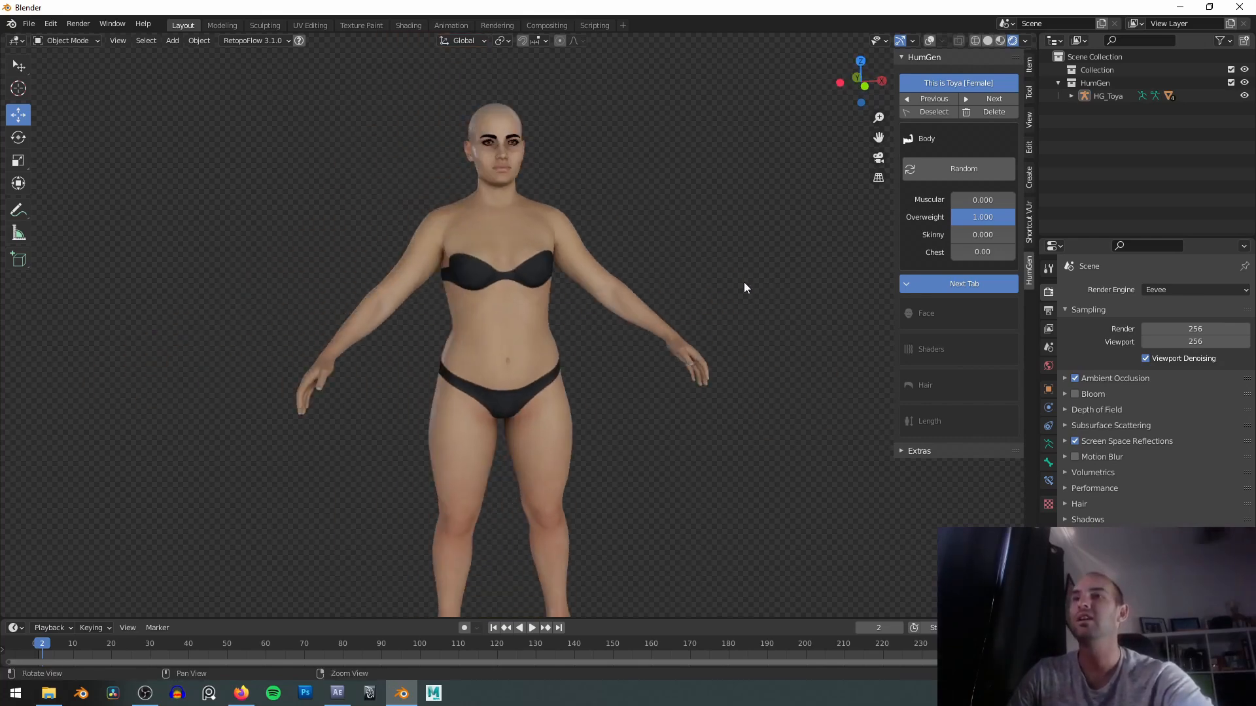
Reset Overweight to 0 and set the body's Skinny value to 1.
{"action": "key", "text": "Escape"}
{"action": "scroll", "coordinate": [696, 254], "scroll_direction": "down", "scroll_amount": 2}
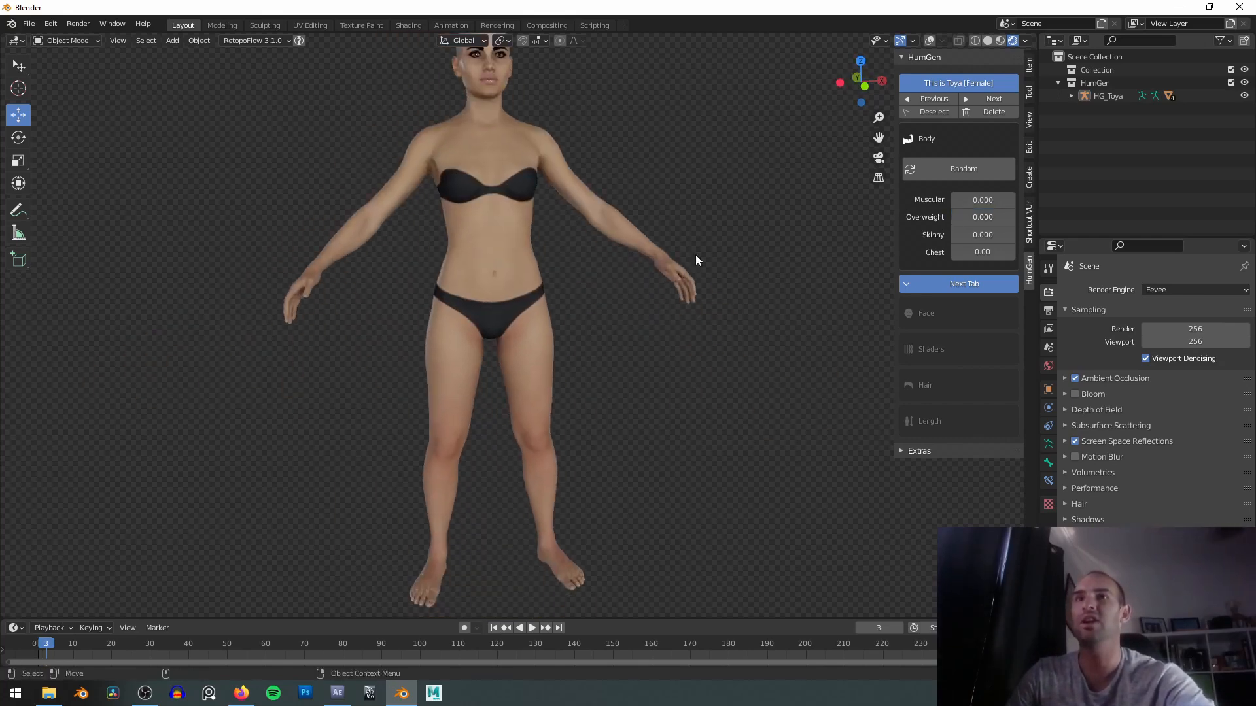
{"action": "left_click_drag", "start_coordinate": [972, 234], "coordinate": [1015, 234]}
{"action": "scroll", "coordinate": [545, 281], "scroll_direction": "up", "scroll_amount": 3}
{"action": "middle_click_drag", "start_coordinate": [545, 281], "coordinate": [916, 252]}
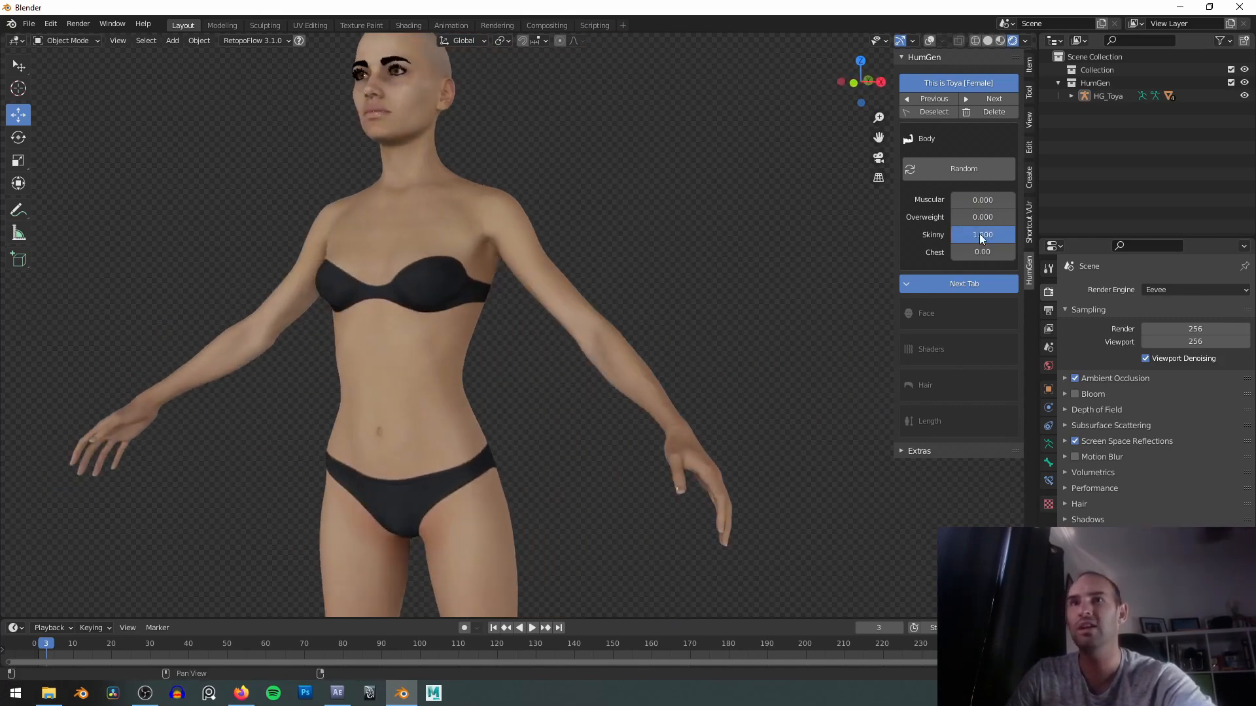
Vary the Skinny value while comparing the body from several angles, finishing at 1.
{"action": "mouse_move", "coordinate": [983, 234]}
{"action": "left_mouse_down"}
{"action": "mouse_move", "coordinate": [955, 234]}
{"action": "mouse_move", "coordinate": [1004, 234]}
{"action": "left_mouse_up"}
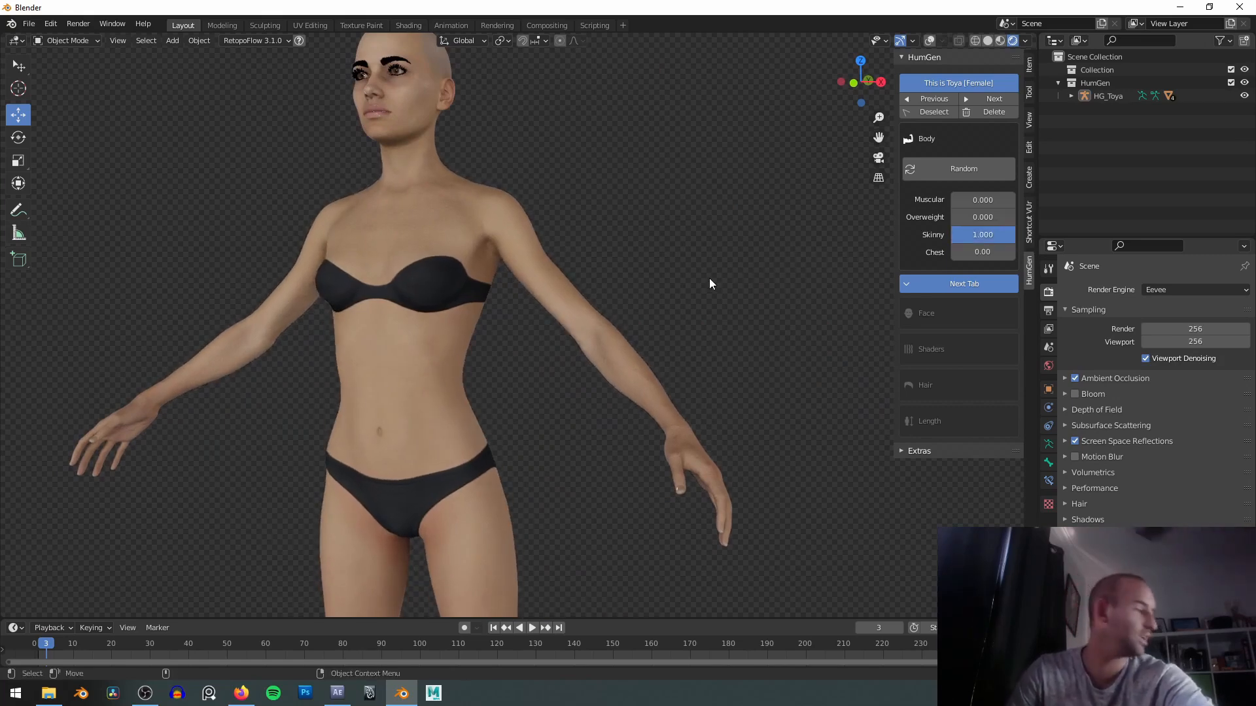
{"action": "scroll", "coordinate": [710, 276], "scroll_direction": "down", "scroll_amount": 1}
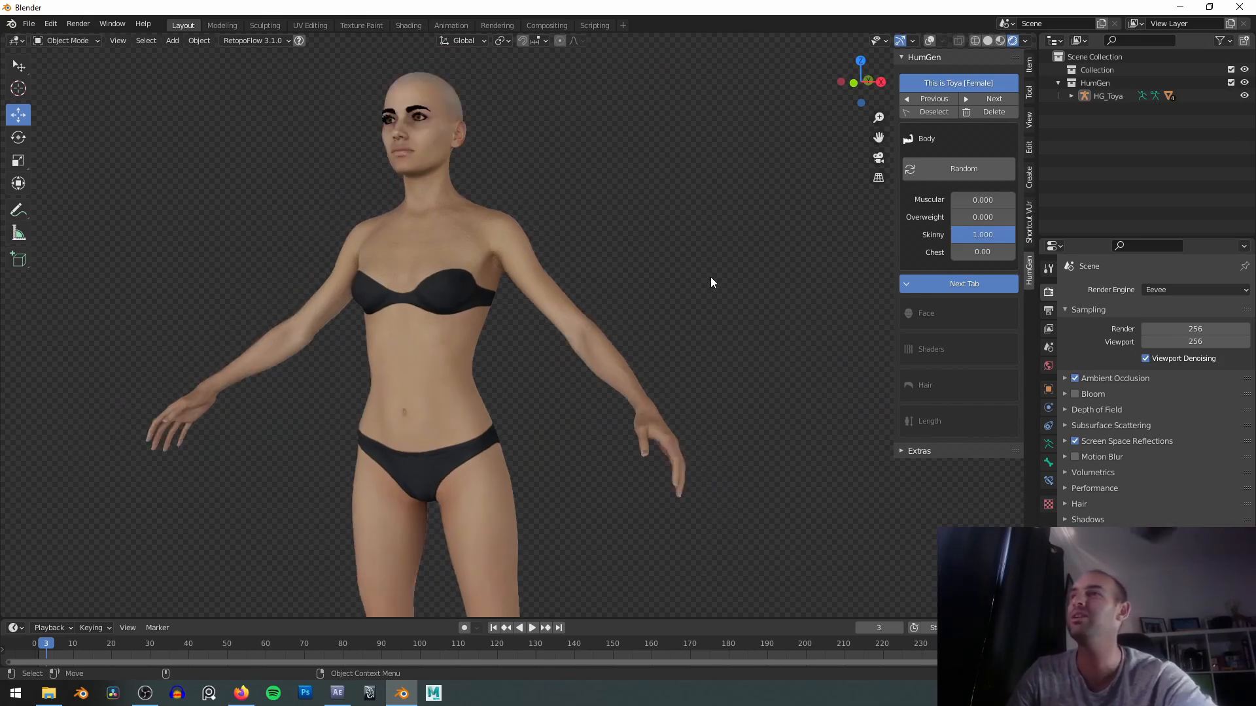
{"action": "middle_click_drag", "start_coordinate": [590, 278], "coordinate": [973, 259]}
{"action": "left_click_drag", "start_coordinate": [982, 234], "coordinate": [1012, 234]}
{"action": "middle_click_drag", "start_coordinate": [575, 308], "coordinate": [524, 282]}
{"action": "left_click_drag", "start_coordinate": [982, 234], "coordinate": [1012, 234]}
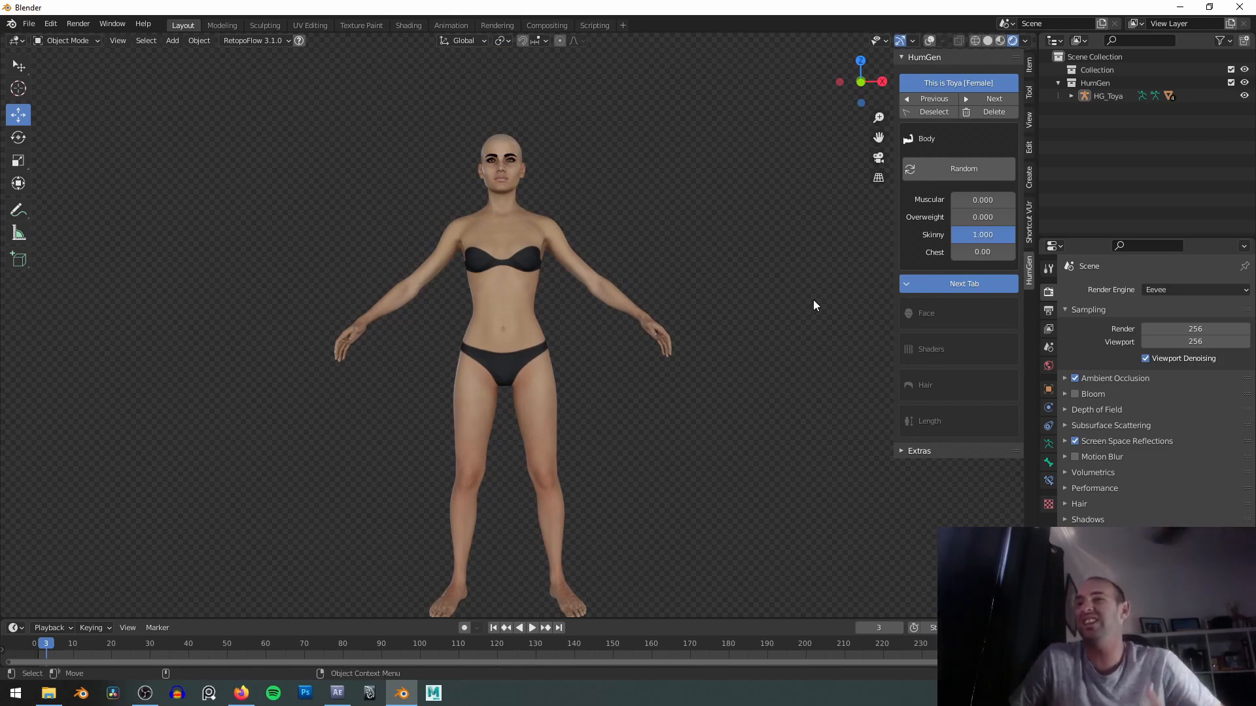
{"action": "scroll", "coordinate": [813, 299], "scroll_direction": "up", "scroll_amount": 1}
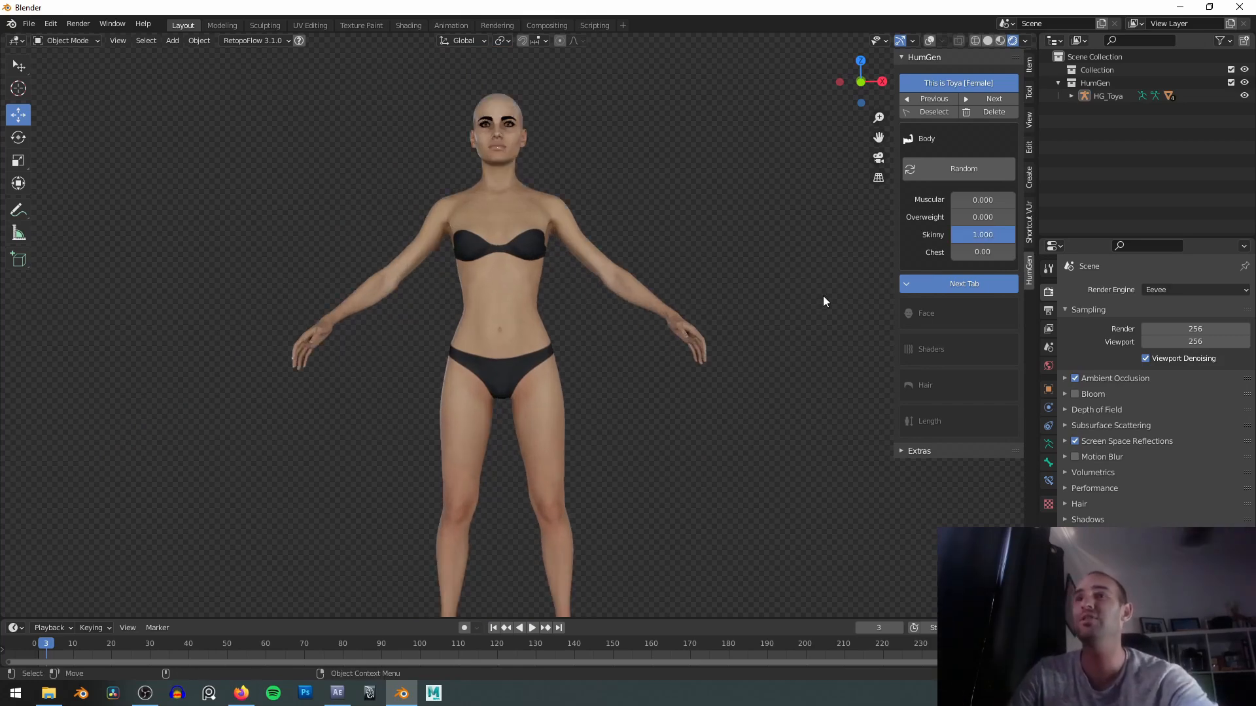
Vary the Skinny value again while examining the torso from the side, up close and from the front.
{"action": "mouse_move", "coordinate": [1011, 234]}
{"action": "left_mouse_down"}
{"action": "mouse_move", "coordinate": [953, 234]}
{"action": "mouse_move", "coordinate": [1013, 234]}
{"action": "mouse_move", "coordinate": [991, 218]}
{"action": "mouse_move", "coordinate": [1014, 217]}
{"action": "mouse_move", "coordinate": [954, 234]}
{"action": "mouse_move", "coordinate": [1012, 234]}
{"action": "left_mouse_up"}
{"action": "middle_click_drag", "start_coordinate": [817, 264], "coordinate": [943, 258]}
{"action": "scroll", "coordinate": [477, 253], "scroll_direction": "up", "scroll_amount": 2}
{"action": "mouse_move", "coordinate": [1011, 234]}
{"action": "left_mouse_down"}
{"action": "mouse_move", "coordinate": [950, 234]}
{"action": "mouse_move", "coordinate": [951, 217]}
{"action": "mouse_move", "coordinate": [1015, 235]}
{"action": "mouse_move", "coordinate": [952, 234]}
{"action": "mouse_move", "coordinate": [1014, 219]}
{"action": "mouse_move", "coordinate": [990, 234]}
{"action": "mouse_move", "coordinate": [1015, 234]}
{"action": "left_mouse_up"}
{"action": "scroll", "coordinate": [690, 276], "scroll_direction": "down", "scroll_amount": 4}
{"action": "scroll", "coordinate": [758, 208], "scroll_direction": "up", "scroll_amount": 4}
{"action": "middle_click_drag", "start_coordinate": [643, 274], "coordinate": [665, 275]}
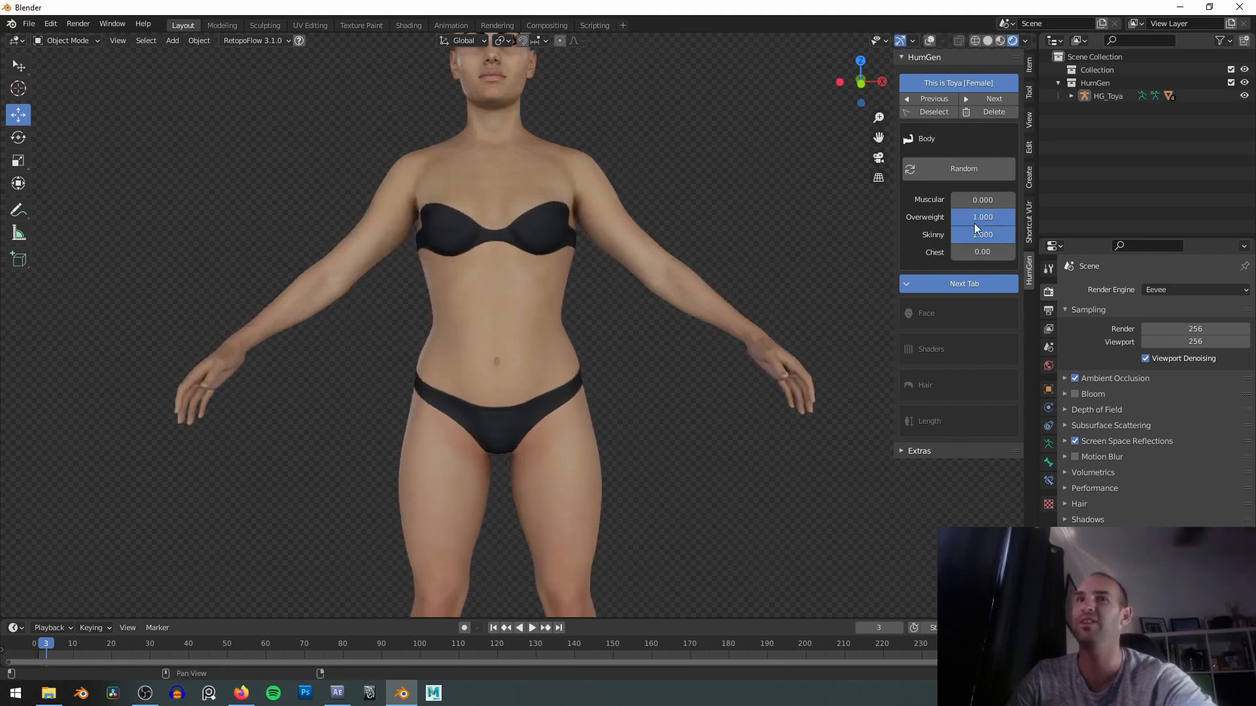
Reset Overweight and Skinny to 0 and check the default body from the front and side.
{"action": "left_click_drag", "start_coordinate": [1007, 218], "coordinate": [952, 234]}
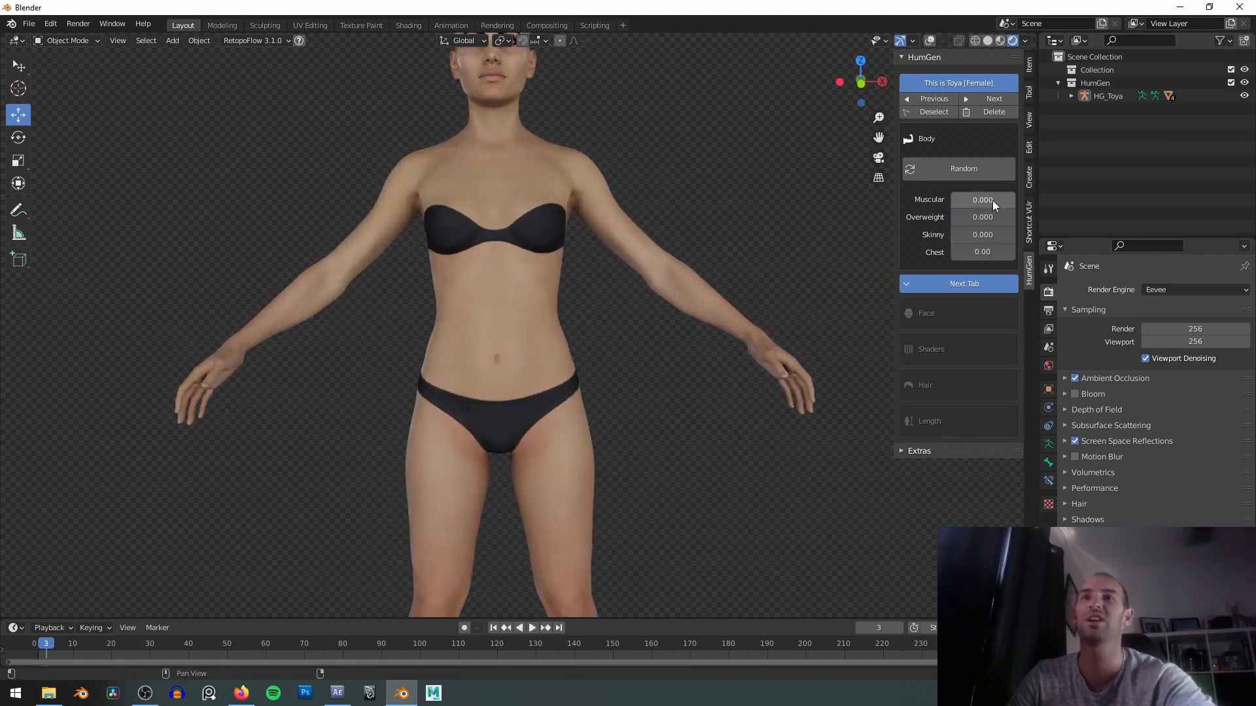
{"action": "scroll", "coordinate": [517, 216], "scroll_direction": "down", "scroll_amount": 2}
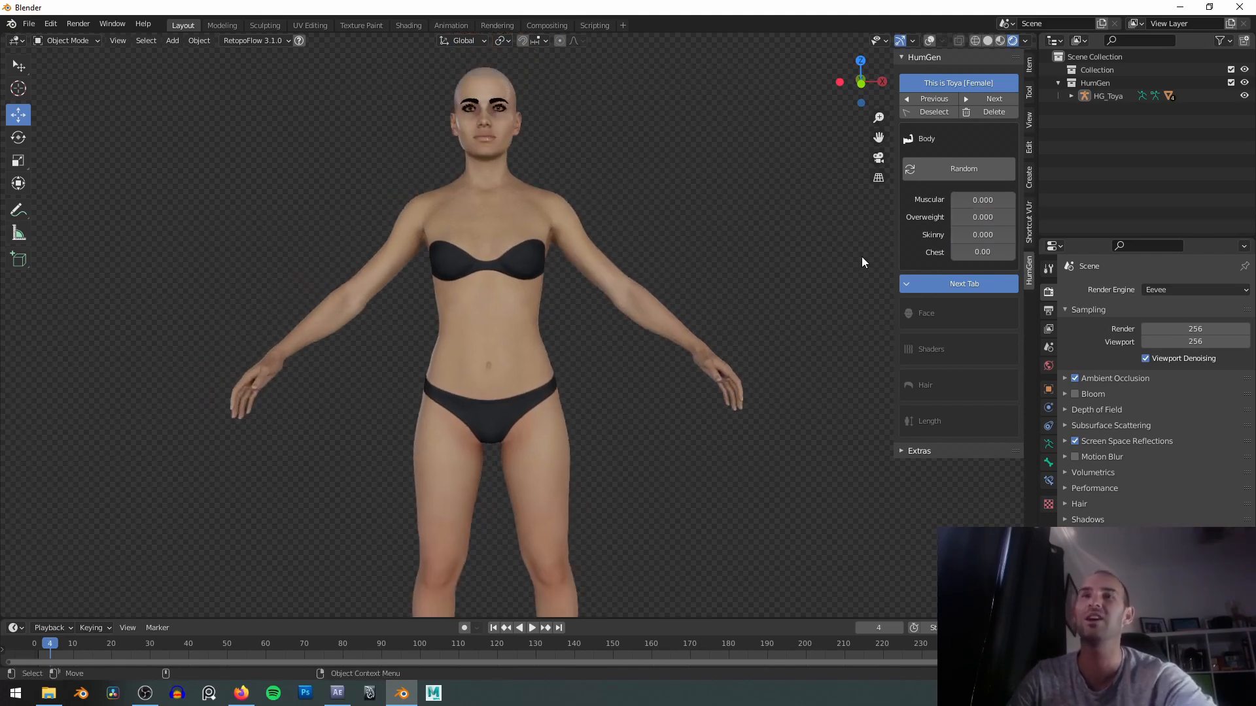
{"action": "scroll", "coordinate": [692, 219], "scroll_direction": "up", "scroll_amount": 3}
{"action": "middle_click_drag", "start_coordinate": [689, 216], "coordinate": [512, 286]}
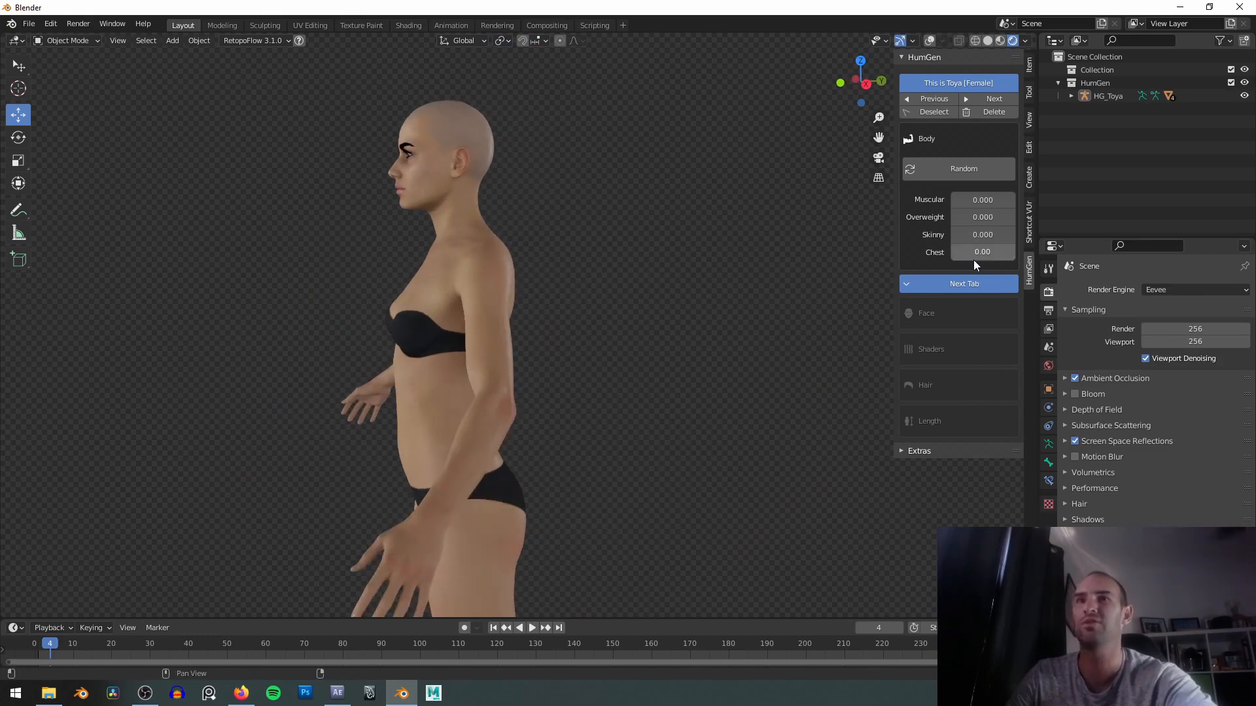
Vary the Chest value while comparing the figure from the side, back and three-quarter views, finishing at 1.
{"action": "left_click_drag", "start_coordinate": [982, 252], "coordinate": [1017, 252]}
{"action": "middle_click_drag", "start_coordinate": [575, 271], "coordinate": [677, 196], "text": "shift"}
{"action": "left_click_drag", "start_coordinate": [677, 196], "coordinate": [590, 198], "text": "alt"}
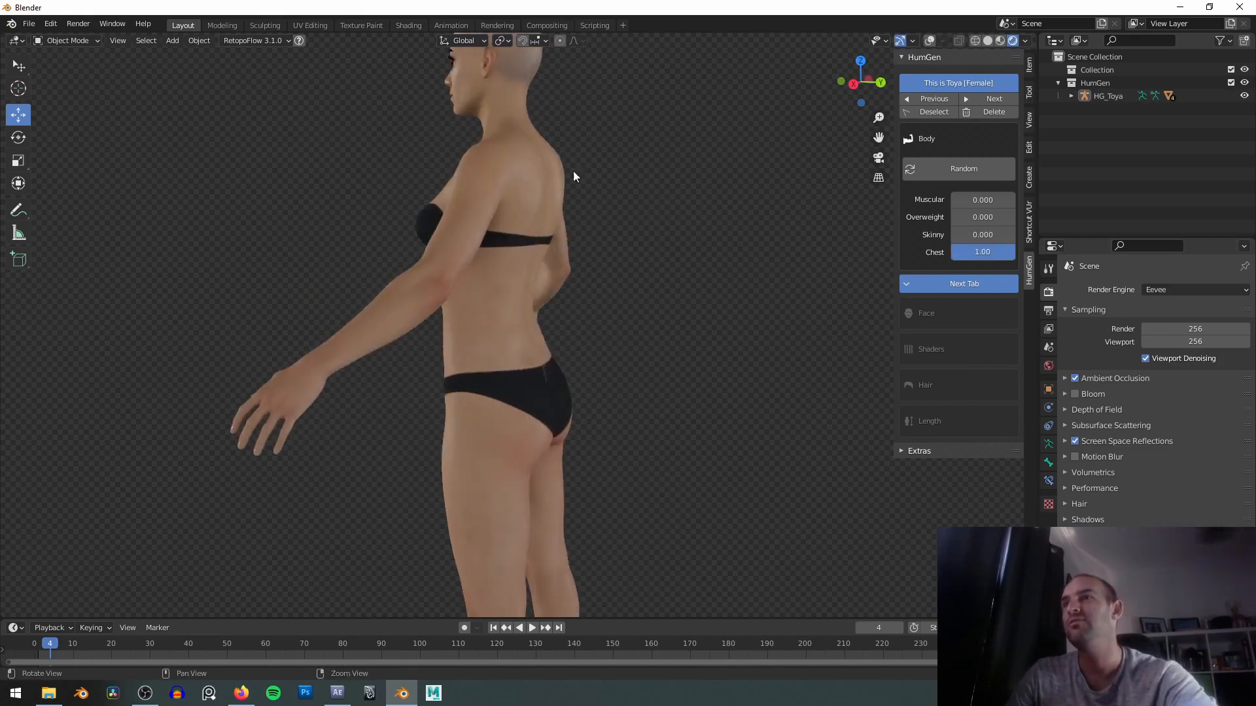
{"action": "scroll", "coordinate": [592, 199], "scroll_direction": "up", "scroll_amount": 1, "text": "alt"}
{"action": "middle_click_drag", "start_coordinate": [591, 198], "coordinate": [631, 223], "text": "alt"}
{"action": "left_click_drag", "start_coordinate": [631, 223], "coordinate": [708, 226], "text": "alt"}
{"action": "mouse_move", "coordinate": [1014, 252]}
{"action": "left_mouse_down"}
{"action": "mouse_move", "coordinate": [947, 251]}
{"action": "mouse_move", "coordinate": [1014, 252]}
{"action": "left_mouse_up"}
{"action": "left_click_drag", "start_coordinate": [685, 232], "coordinate": [633, 286], "text": "alt"}
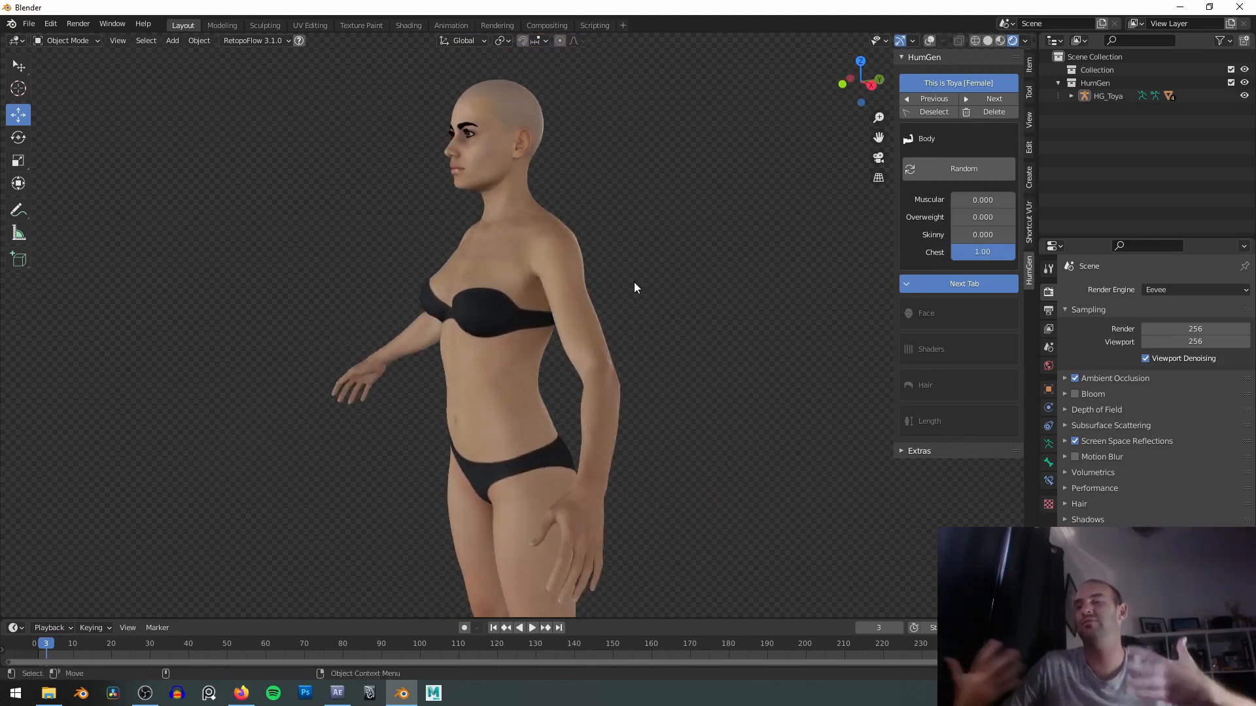
{"action": "mouse_move", "coordinate": [1014, 252]}
{"action": "left_mouse_down"}
{"action": "mouse_move", "coordinate": [952, 251]}
{"action": "mouse_move", "coordinate": [1014, 251]}
{"action": "left_mouse_up"}
{"action": "left_click_drag", "start_coordinate": [709, 272], "coordinate": [640, 265], "text": "alt"}
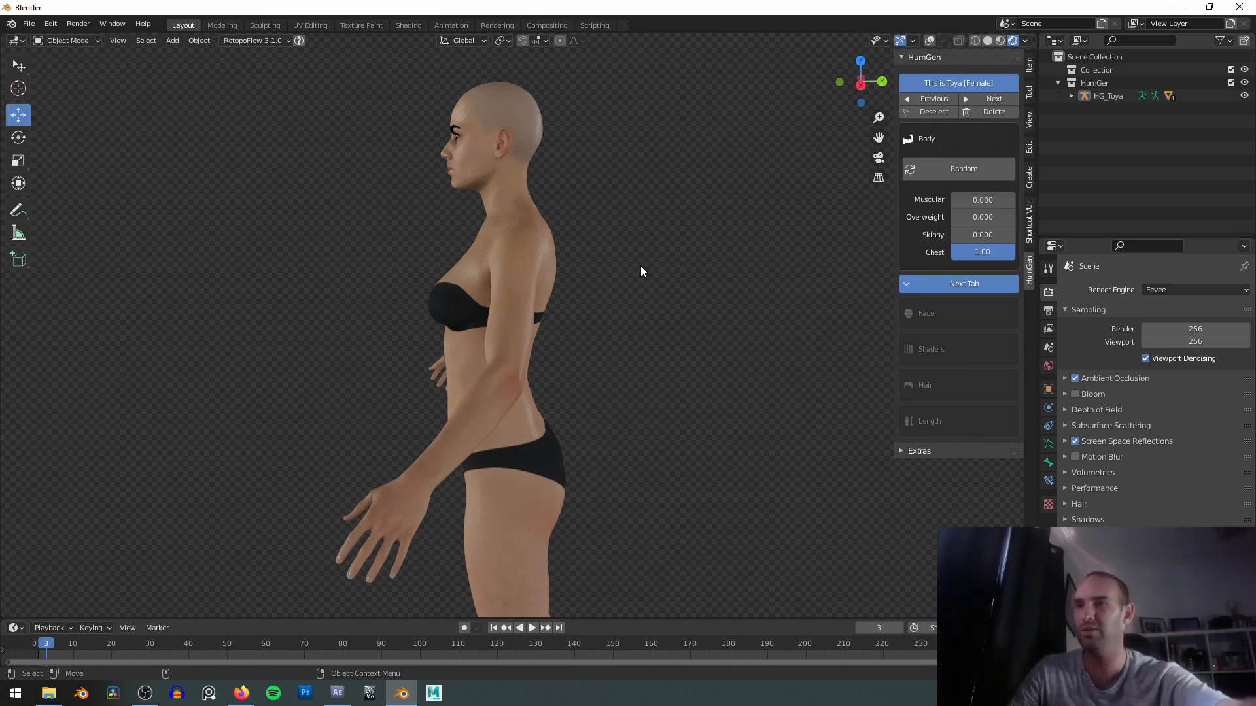
Reset Chest to 0 and check the body from the side and front.
{"action": "middle_click_drag", "start_coordinate": [616, 331], "coordinate": [641, 282]}
{"action": "middle_click_drag", "start_coordinate": [752, 268], "coordinate": [794, 269]}
{"action": "left_click_drag", "start_coordinate": [982, 252], "coordinate": [951, 252]}
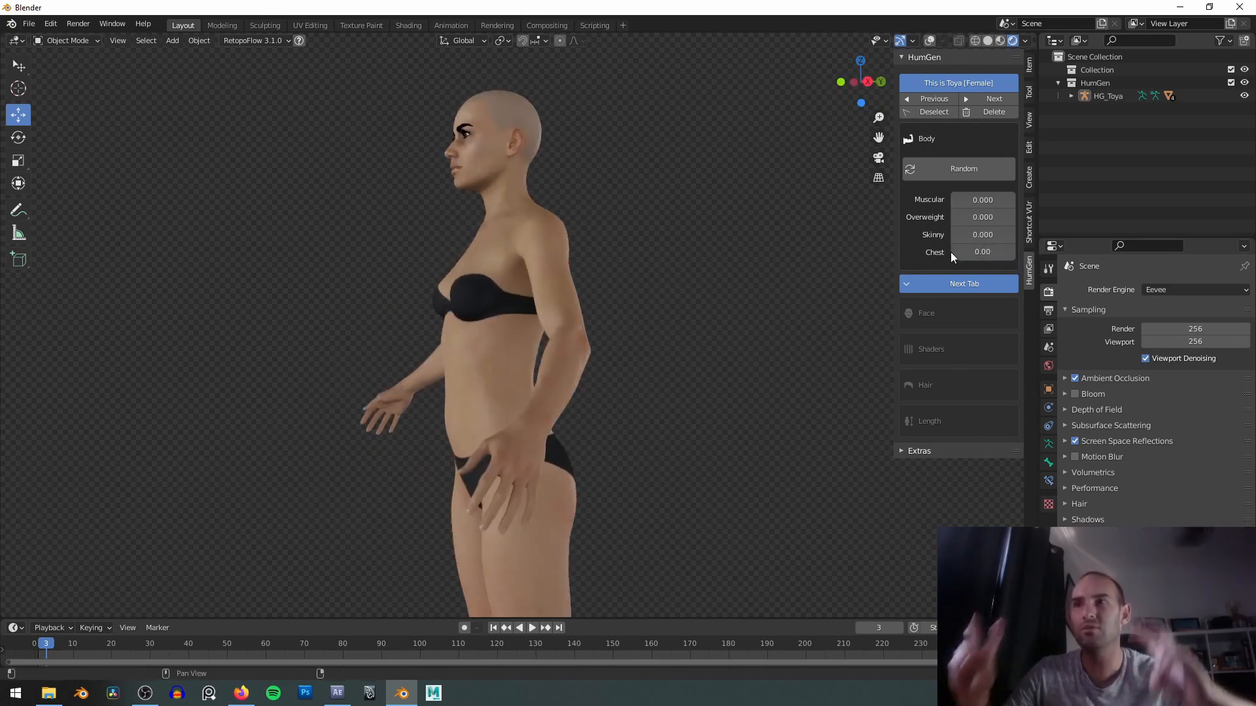
{"action": "middle_click_drag", "start_coordinate": [615, 260], "coordinate": [740, 253]}
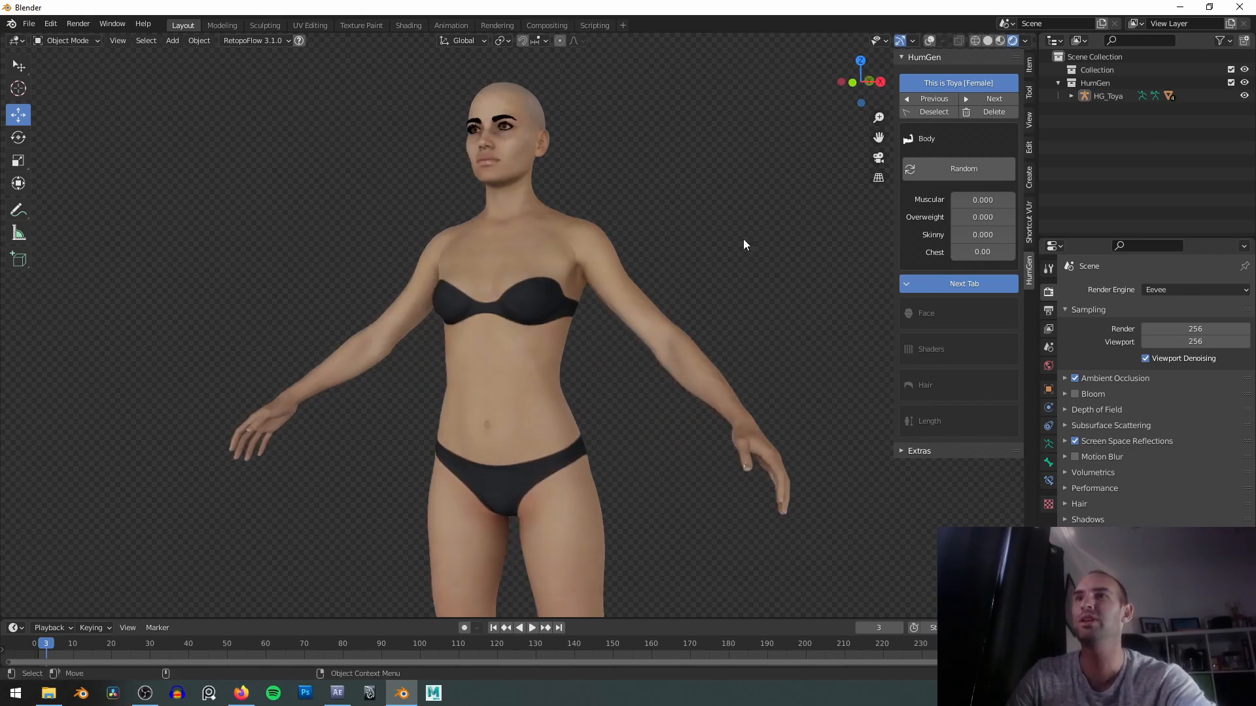
Try Muscular at 1 and vary Skinny, returning both values to 0 and viewing the body from different angles.
{"action": "left_click_drag", "start_coordinate": [978, 220], "coordinate": [1015, 199]}
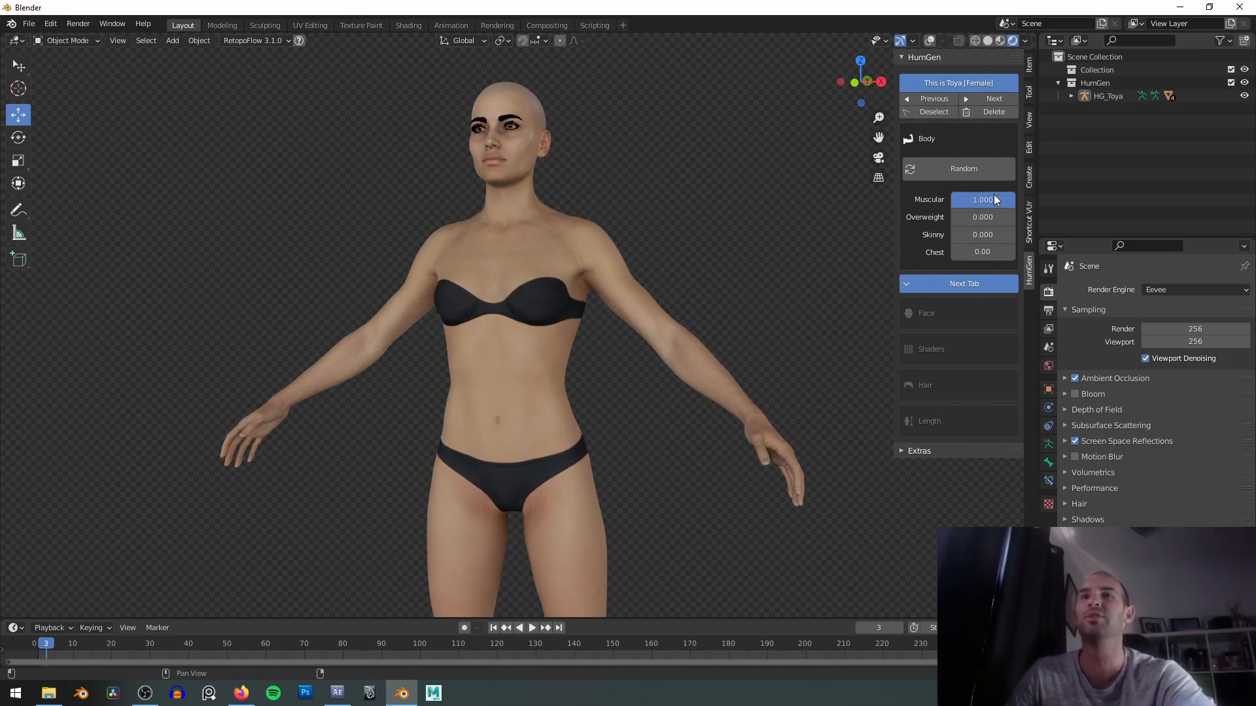
{"action": "left_click_drag", "start_coordinate": [1008, 200], "coordinate": [951, 200]}
{"action": "mouse_move", "coordinate": [1002, 234]}
{"action": "left_mouse_down"}
{"action": "mouse_move", "coordinate": [1059, 234]}
{"action": "mouse_move", "coordinate": [1001, 234]}
{"action": "left_mouse_up"}
{"action": "middle_click_drag", "start_coordinate": [790, 320], "coordinate": [851, 299]}
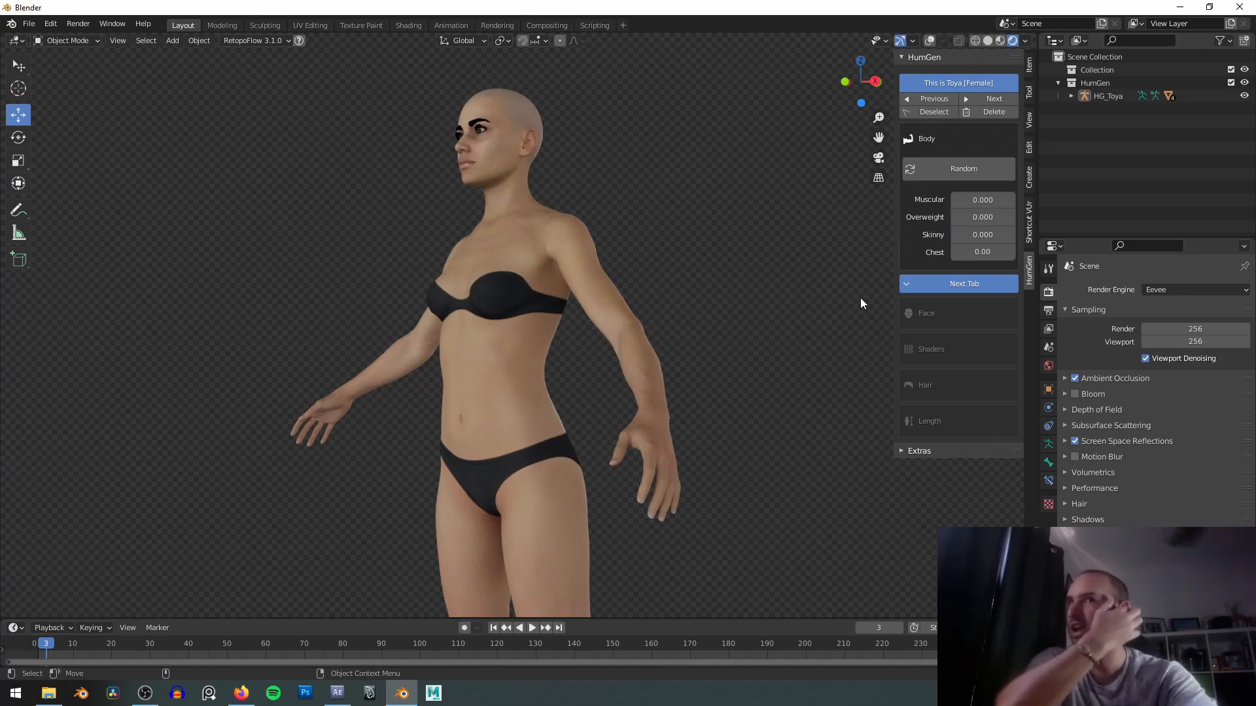
{"action": "middle_click_drag", "start_coordinate": [694, 258], "coordinate": [732, 293]}
{"action": "scroll", "coordinate": [731, 273], "scroll_direction": "up", "scroll_amount": 5}
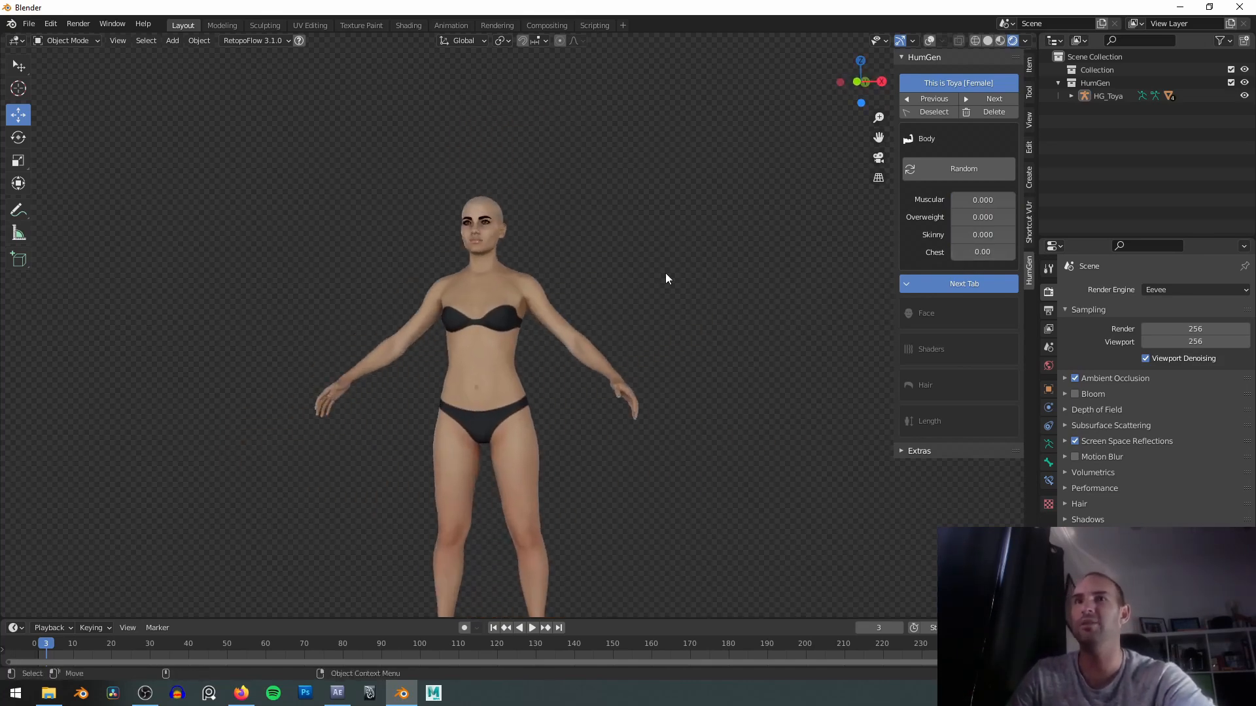
{"action": "scroll", "coordinate": [726, 241], "scroll_direction": "up", "scroll_amount": 1}
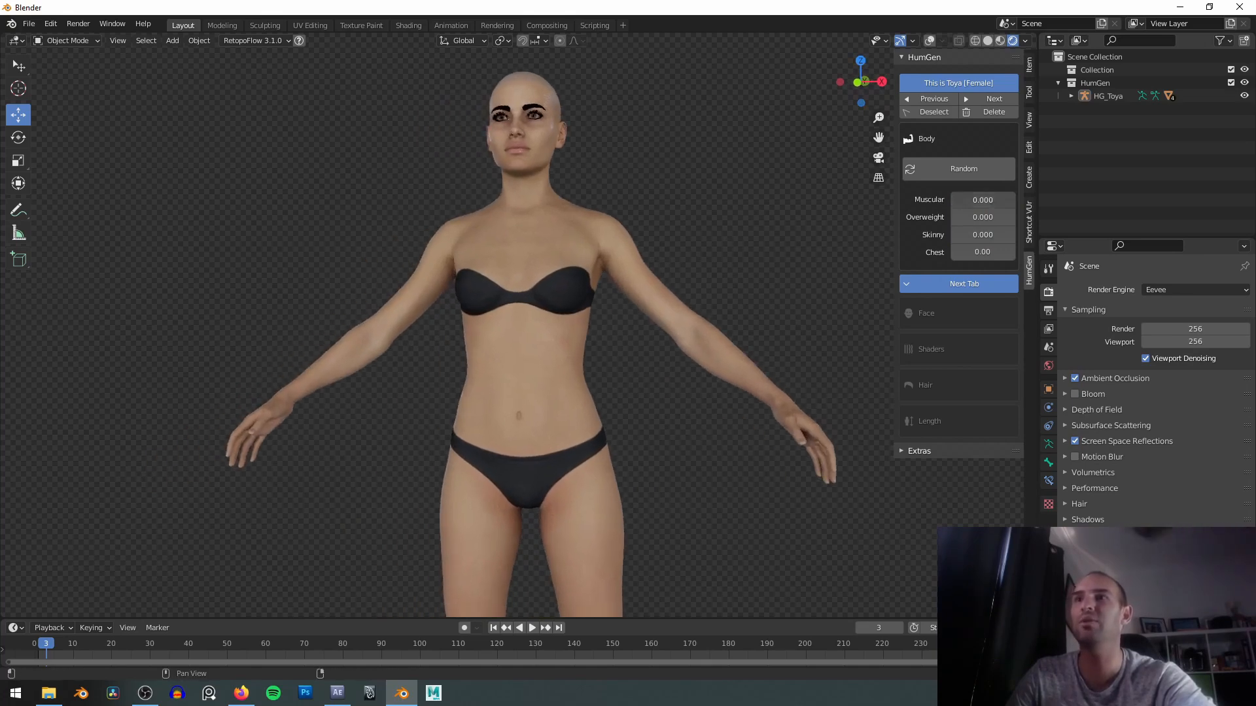
Set Muscular to 0.46, Overweight to 0.39 and Chest to 0.5, checking the body from the side and front.
{"action": "left_click_drag", "start_coordinate": [974, 199], "coordinate": [1012, 223]}
{"action": "scroll", "coordinate": [720, 214], "scroll_direction": "down", "scroll_amount": 3}
{"action": "middle_click_drag", "start_coordinate": [890, 242], "coordinate": [654, 233]}
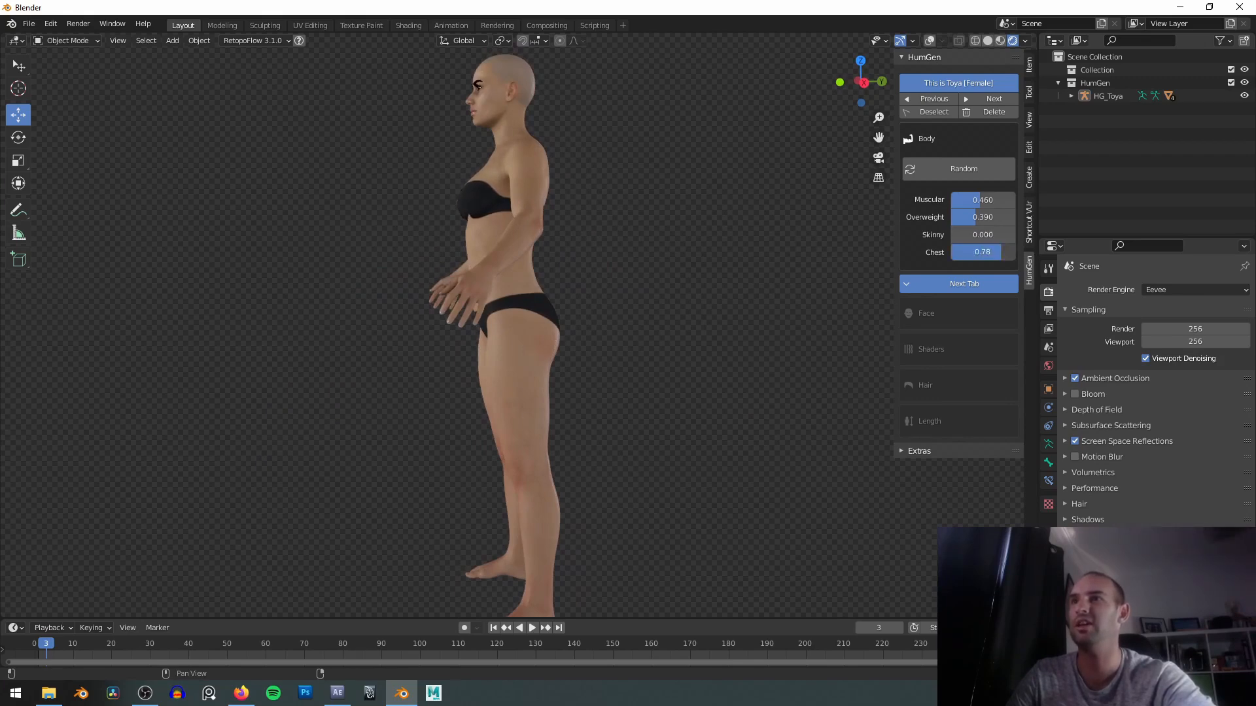
{"action": "type", "text": "0.5"}
{"action": "key", "text": "Return"}
{"action": "middle_click_drag", "start_coordinate": [654, 299], "coordinate": [662, 247]}
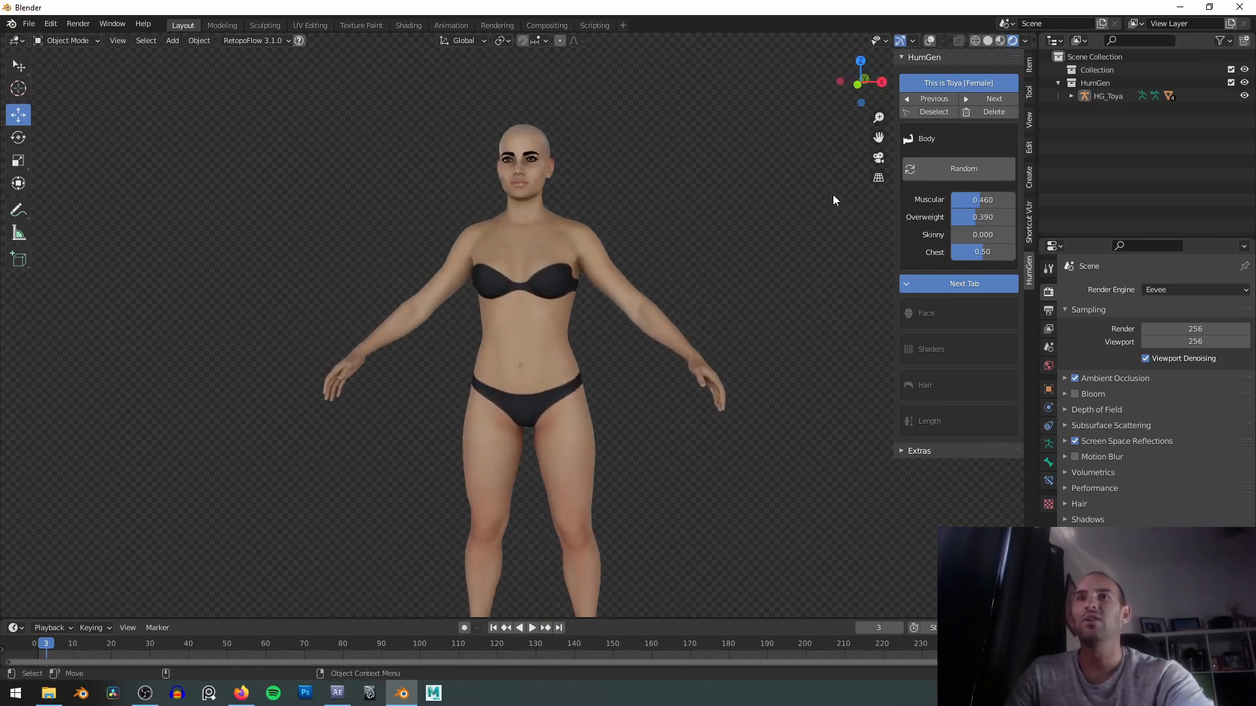
Advance from the Body settings to the Face settings and reframe the figure.
{"action": "left_click", "coordinate": [949, 280]}
{"action": "mouse_move", "coordinate": [763, 241]}
{"action": "middle_mouse_down", "text": "shift"}
{"action": "mouse_move", "coordinate": [760, 281]}
{"action": "mouse_move", "coordinate": [783, 241]}
{"action": "middle_mouse_up", "text": "shift"}
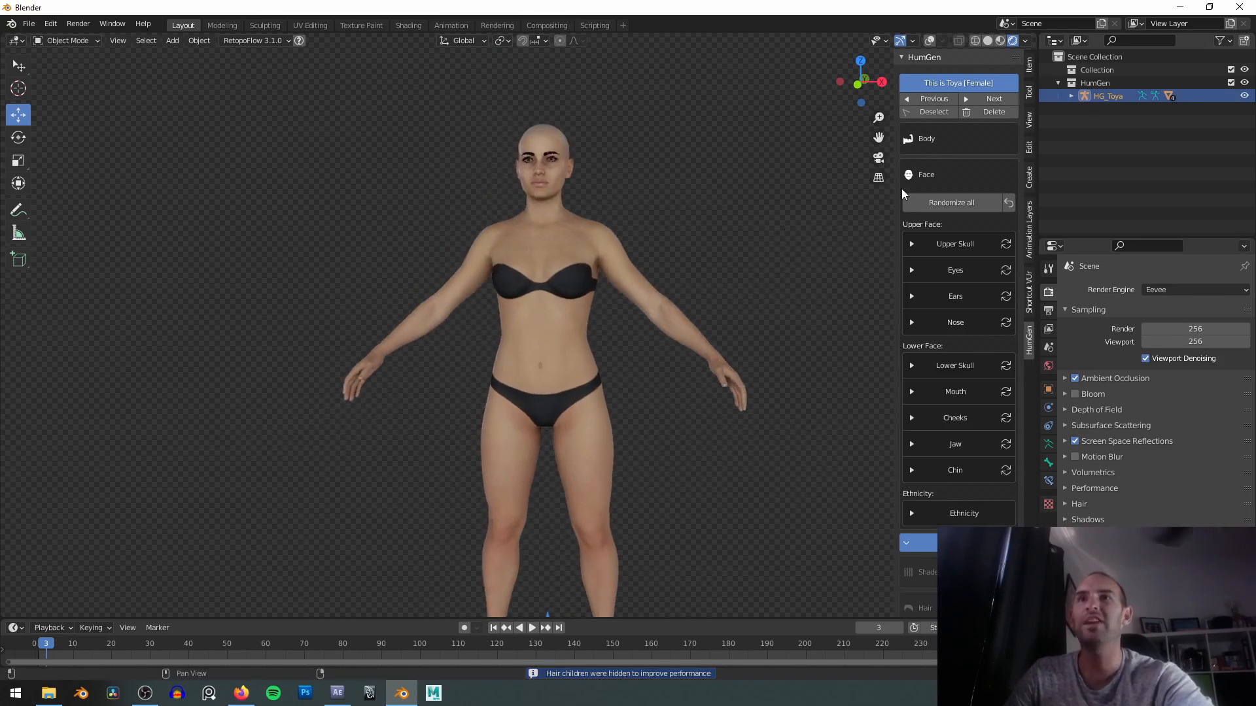
{"action": "middle_click_drag", "start_coordinate": [634, 201], "coordinate": [645, 248], "text": "shift"}
Toggle the Body and Face sections open and closed, finishing with the Face settings expanded to review their categories.
{"action": "left_click", "coordinate": [966, 144]}
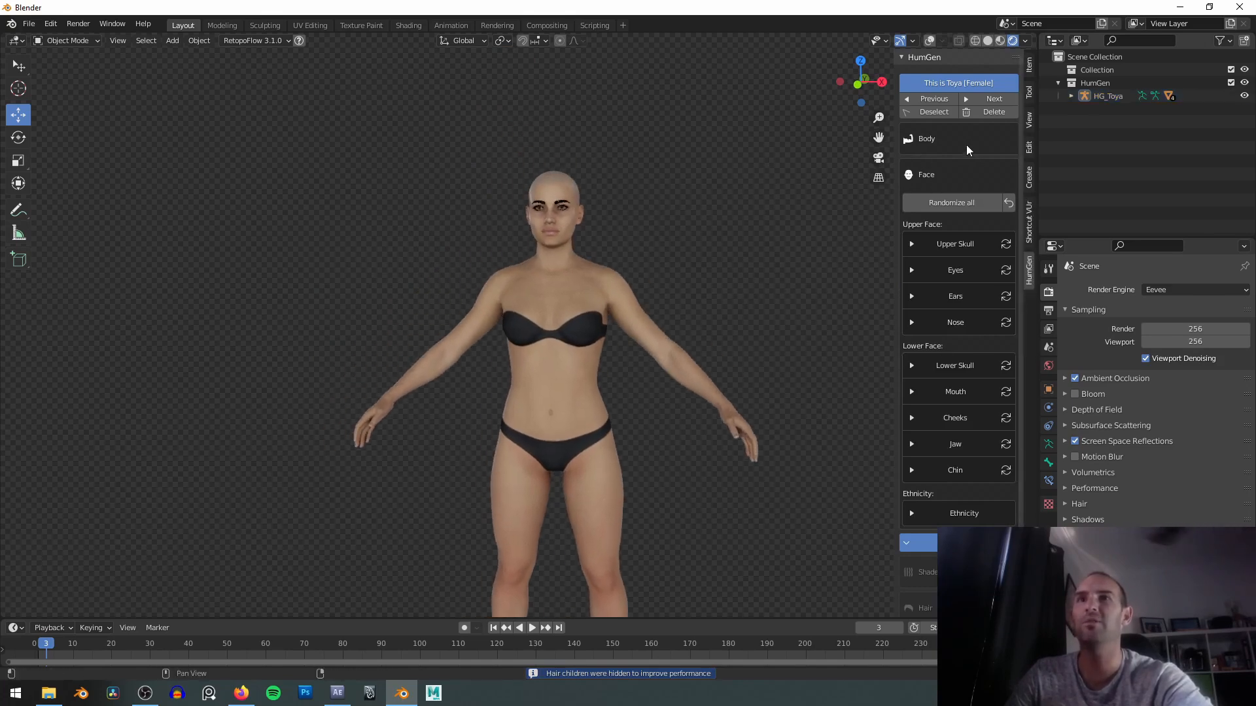
{"action": "left_click", "coordinate": [919, 138]}
{"action": "left_click", "coordinate": [916, 141]}
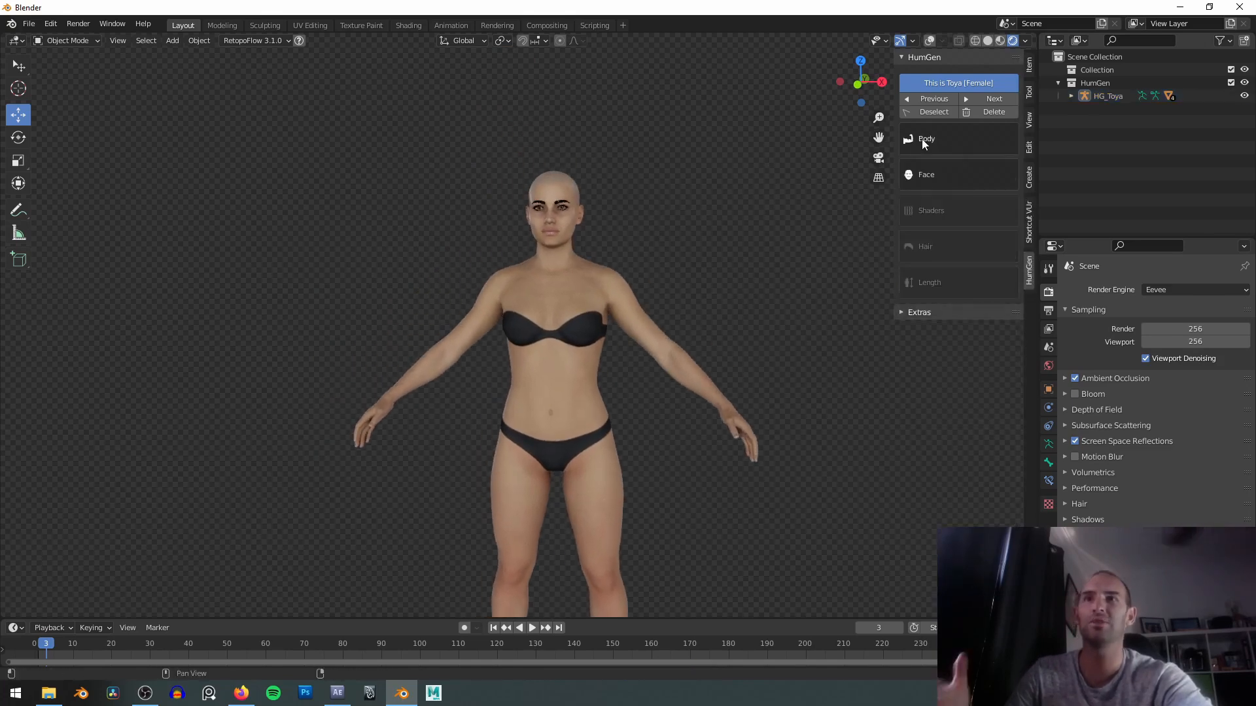
{"action": "left_click", "coordinate": [920, 138]}
{"action": "left_click", "coordinate": [920, 136]}
{"action": "left_click", "coordinate": [929, 175]}
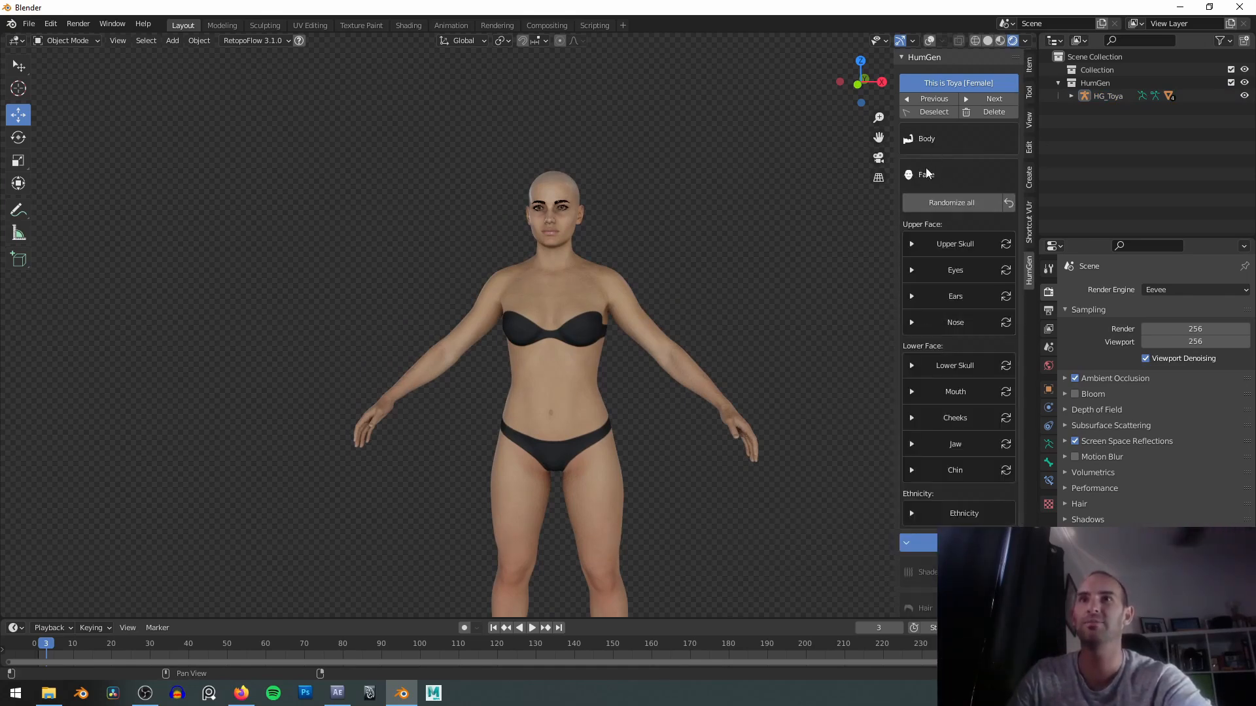
{"action": "scroll", "coordinate": [925, 328], "scroll_direction": "down", "scroll_amount": 3}
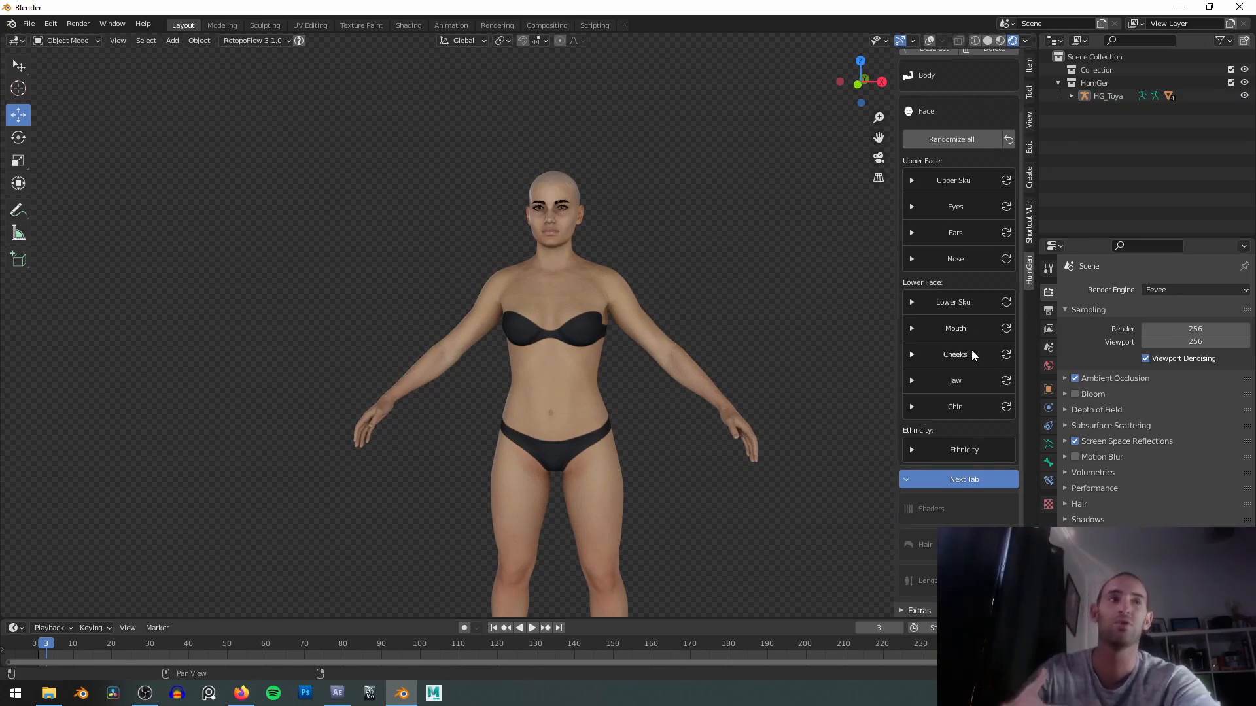
Frame the head in close-up and randomize all facial features repeatedly to compare the resulting faces.
{"action": "scroll", "coordinate": [676, 234], "scroll_direction": "up", "scroll_amount": 4}
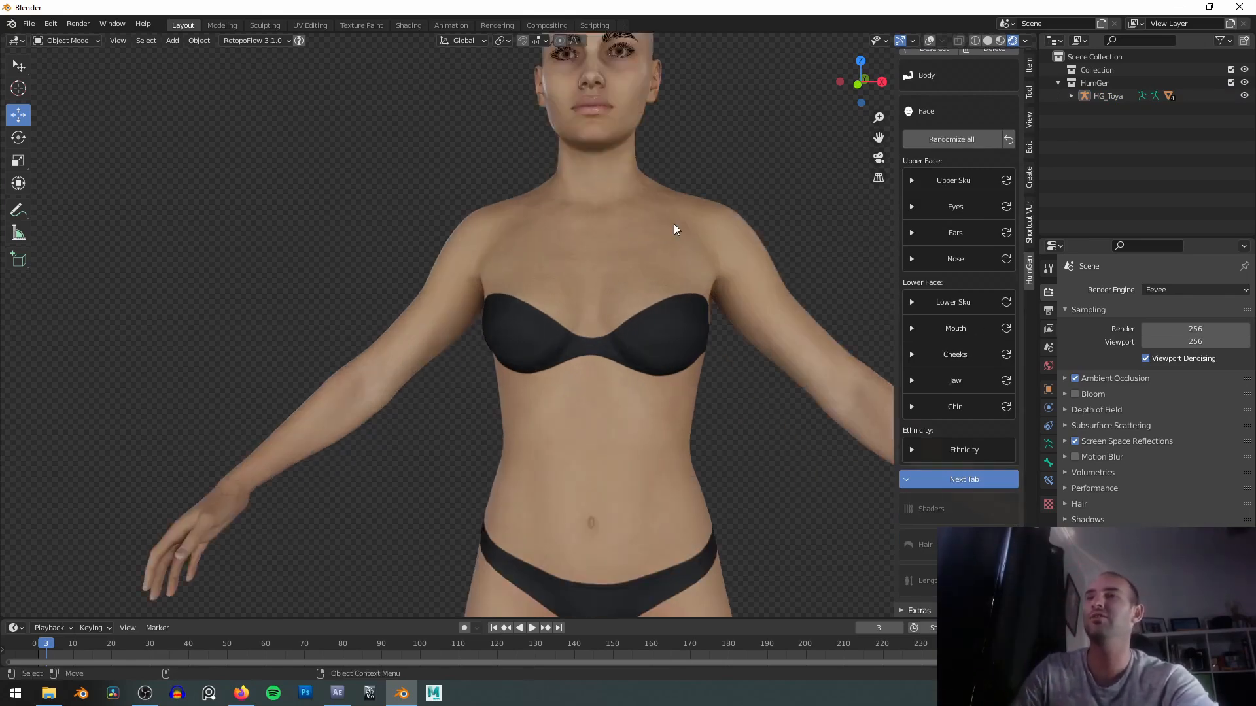
{"action": "middle_click_drag", "start_coordinate": [636, 278], "coordinate": [661, 306], "text": "shift"}
{"action": "scroll", "coordinate": [663, 257], "scroll_direction": "up", "scroll_amount": 3}
{"action": "middle_click_drag", "start_coordinate": [663, 257], "coordinate": [646, 293], "text": "shift"}
{"action": "scroll", "coordinate": [645, 308], "scroll_direction": "up", "scroll_amount": 2}
{"action": "middle_click_drag", "start_coordinate": [662, 353], "coordinate": [657, 328], "text": "shift"}
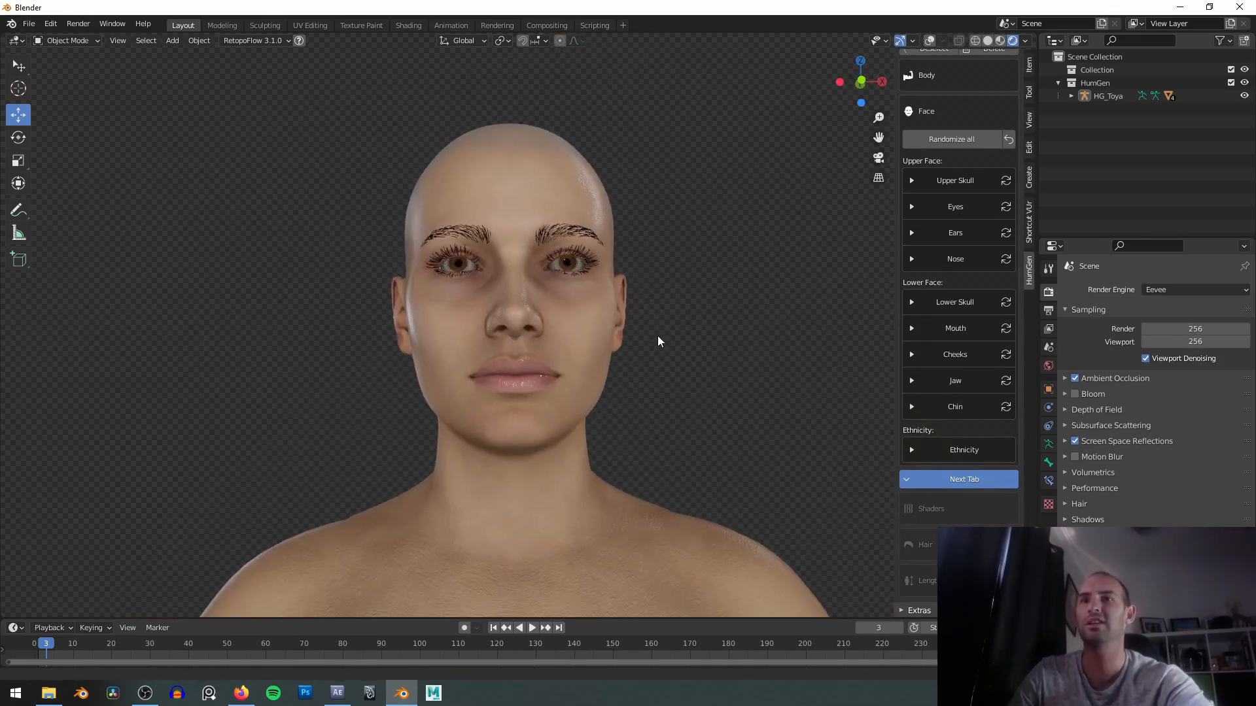
{"action": "scroll", "coordinate": [656, 329], "scroll_direction": "down", "scroll_amount": 1}
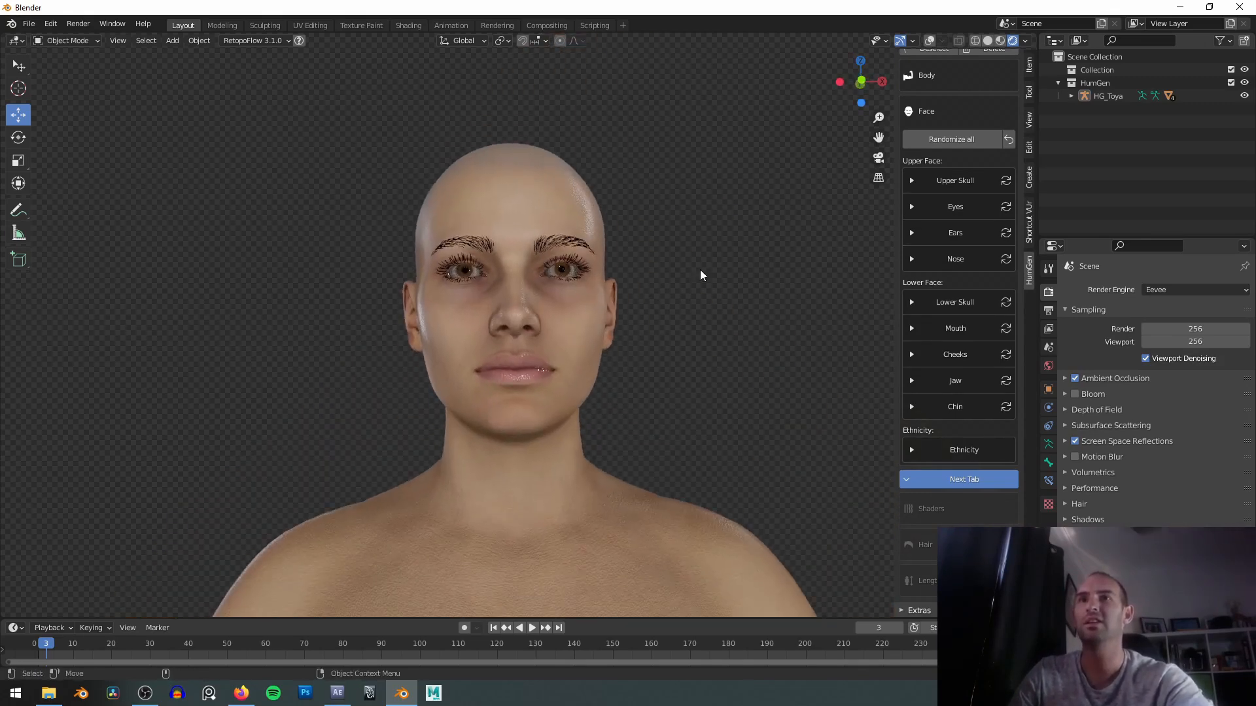
{"action": "left_click", "coordinate": [968, 137]}
{"action": "left_click", "coordinate": [968, 139]}
{"action": "left_click", "coordinate": [968, 139]}
{"action": "left_click", "coordinate": [968, 138]}
{"action": "left_click", "coordinate": [968, 139]}
{"action": "left_click", "coordinate": [947, 141]}
{"action": "left_click", "coordinate": [948, 140]}
{"action": "left_click", "coordinate": [948, 140]}
{"action": "left_click", "coordinate": [948, 140]}
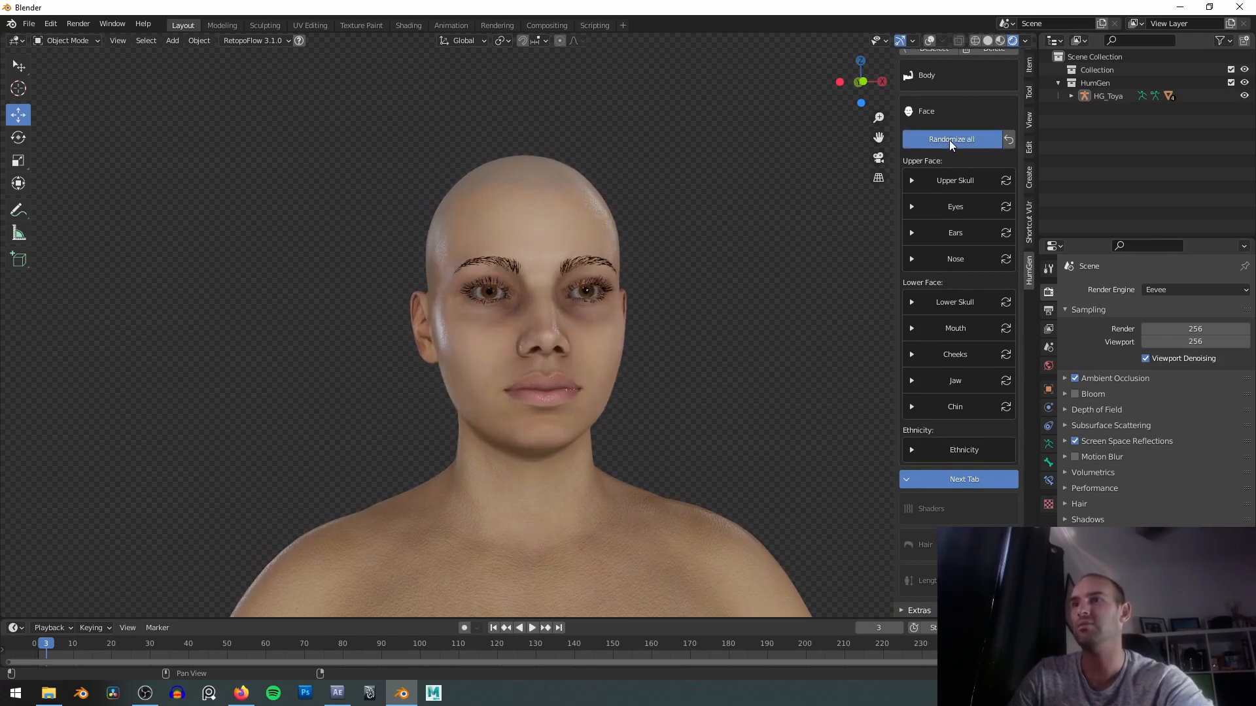
{"action": "left_click", "coordinate": [948, 140]}
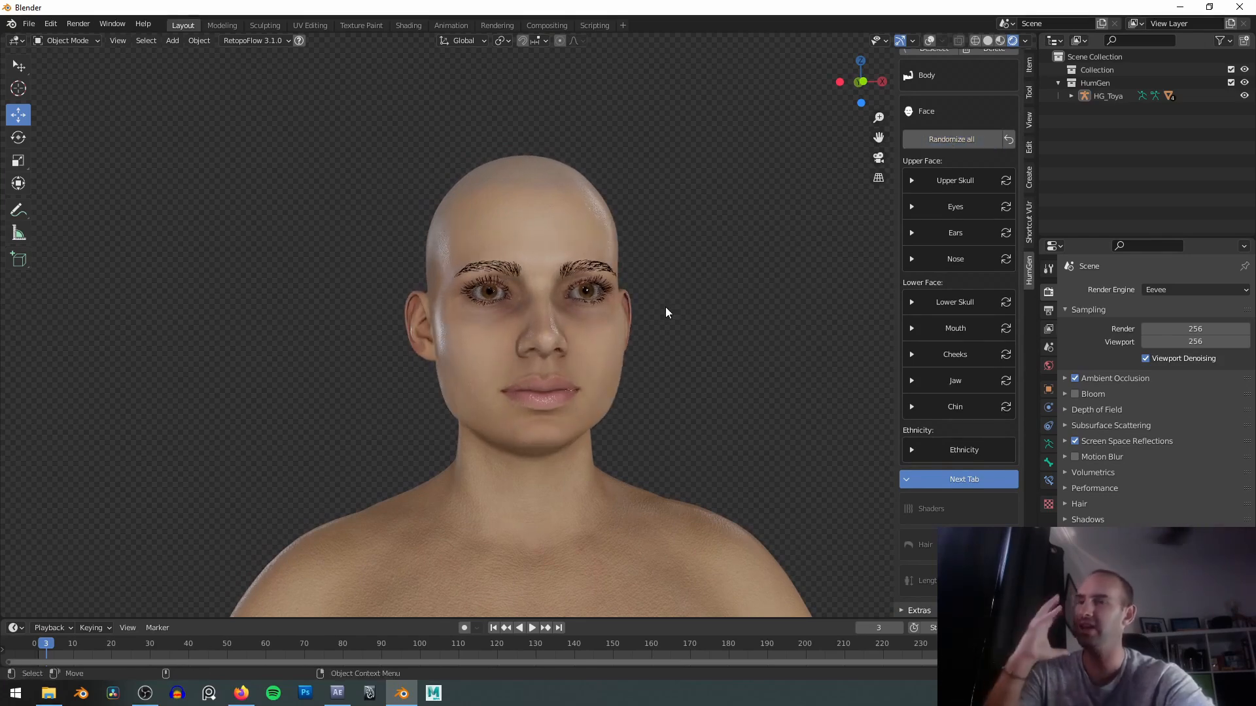
Randomize the face once more from the front and reset all facial features to their defaults.
{"action": "middle_click_drag", "start_coordinate": [711, 262], "coordinate": [733, 245]}
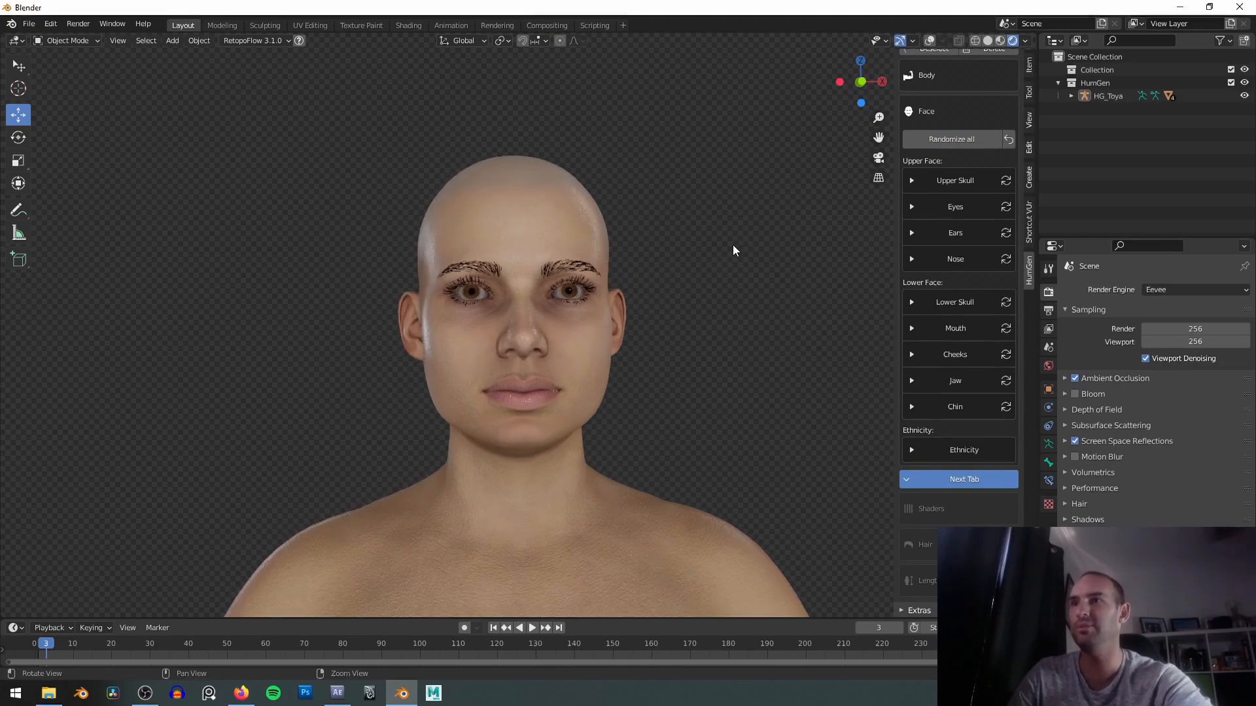
{"action": "left_click", "coordinate": [953, 138]}
{"action": "left_click", "coordinate": [950, 145]}
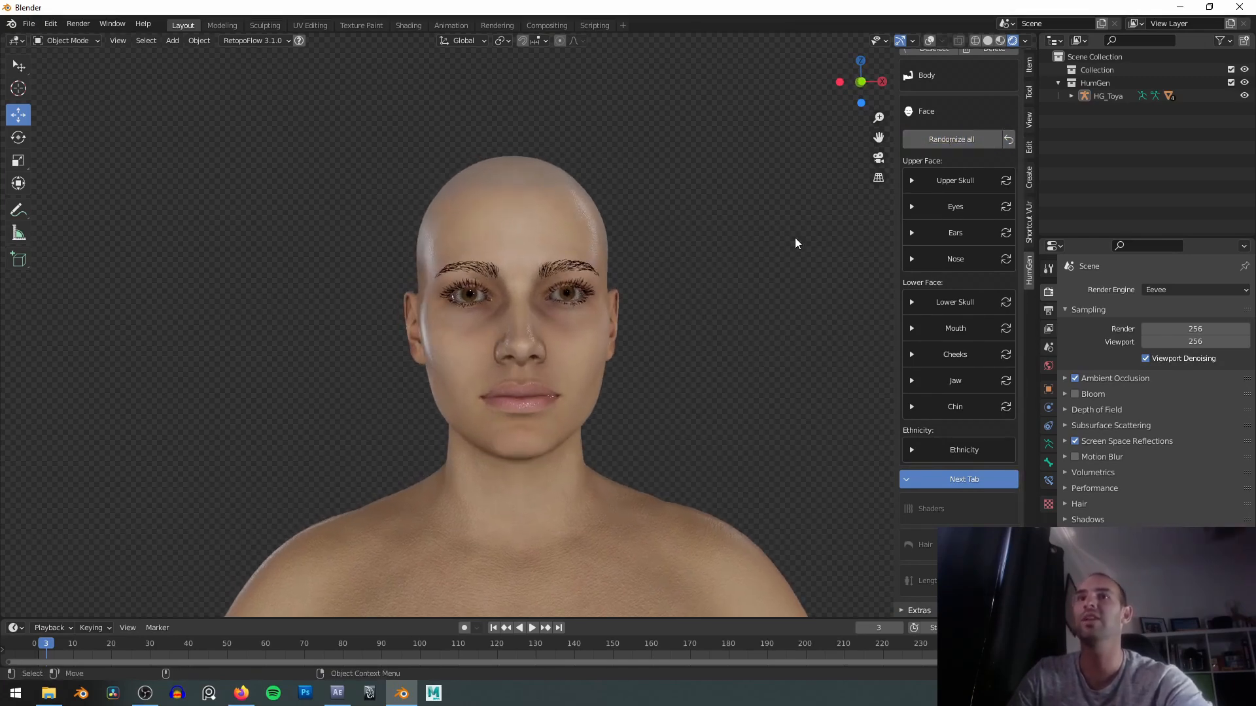
Expand the Upper Skull controls and set Forehead Size to 1, comparing the head in profile and from the front.
{"action": "left_click", "coordinate": [928, 180]}
{"action": "mouse_move", "coordinate": [782, 242]}
{"action": "middle_mouse_down"}
{"action": "mouse_move", "coordinate": [717, 252]}
{"action": "mouse_move", "coordinate": [591, 235]}
{"action": "mouse_move", "coordinate": [763, 253]}
{"action": "middle_mouse_up"}
{"action": "middle_click_drag", "start_coordinate": [674, 257], "coordinate": [602, 272], "text": "shift"}
{"action": "scroll", "coordinate": [602, 272], "scroll_direction": "up", "scroll_amount": 2}
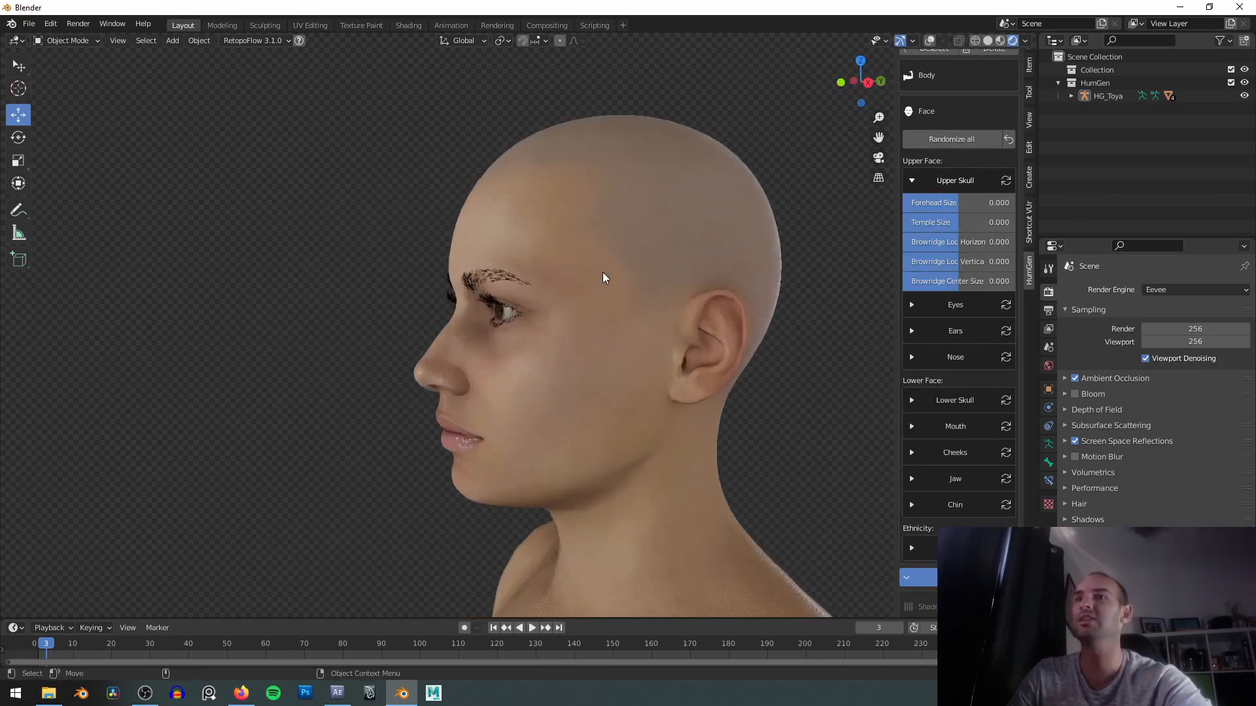
{"action": "middle_click_drag", "start_coordinate": [567, 229], "coordinate": [548, 170], "text": "shift"}
{"action": "middle_click_drag", "start_coordinate": [660, 256], "coordinate": [726, 257]}
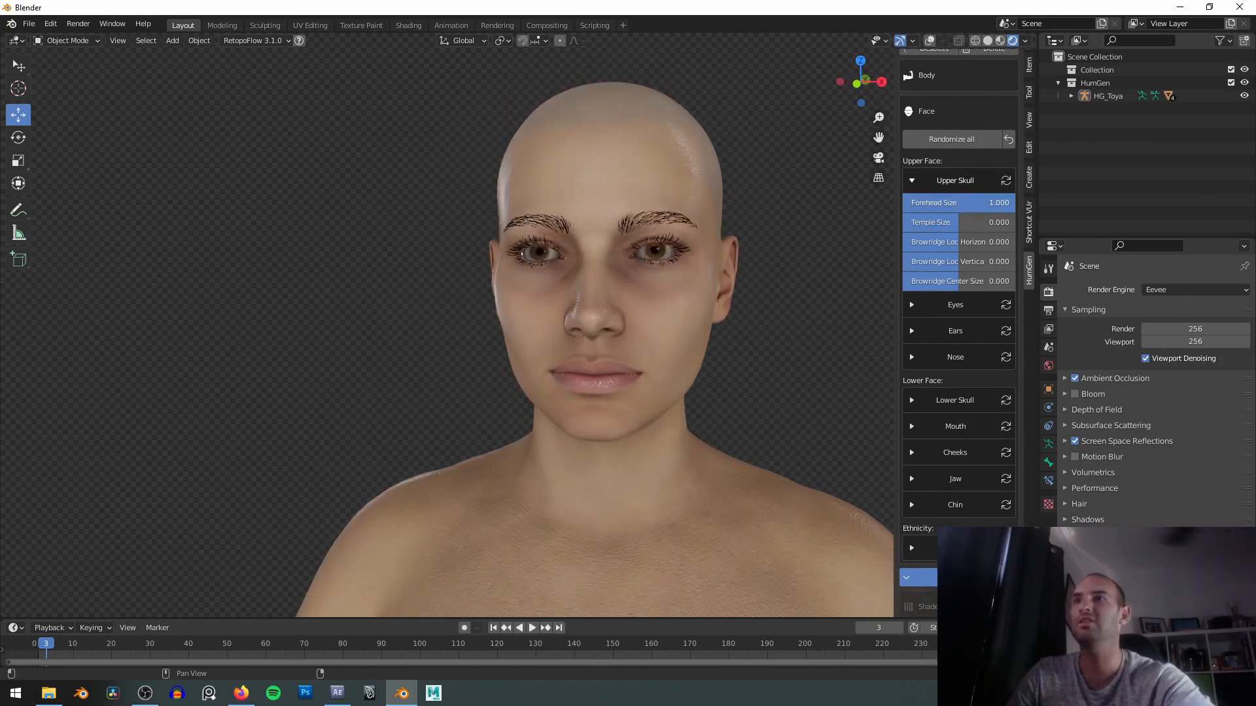
Set Forehead Size to -1 and examine the forehead in profile and from the front.
{"action": "left_click_drag", "start_coordinate": [1008, 203], "coordinate": [906, 203]}
{"action": "middle_click_drag", "start_coordinate": [582, 255], "coordinate": [555, 247]}
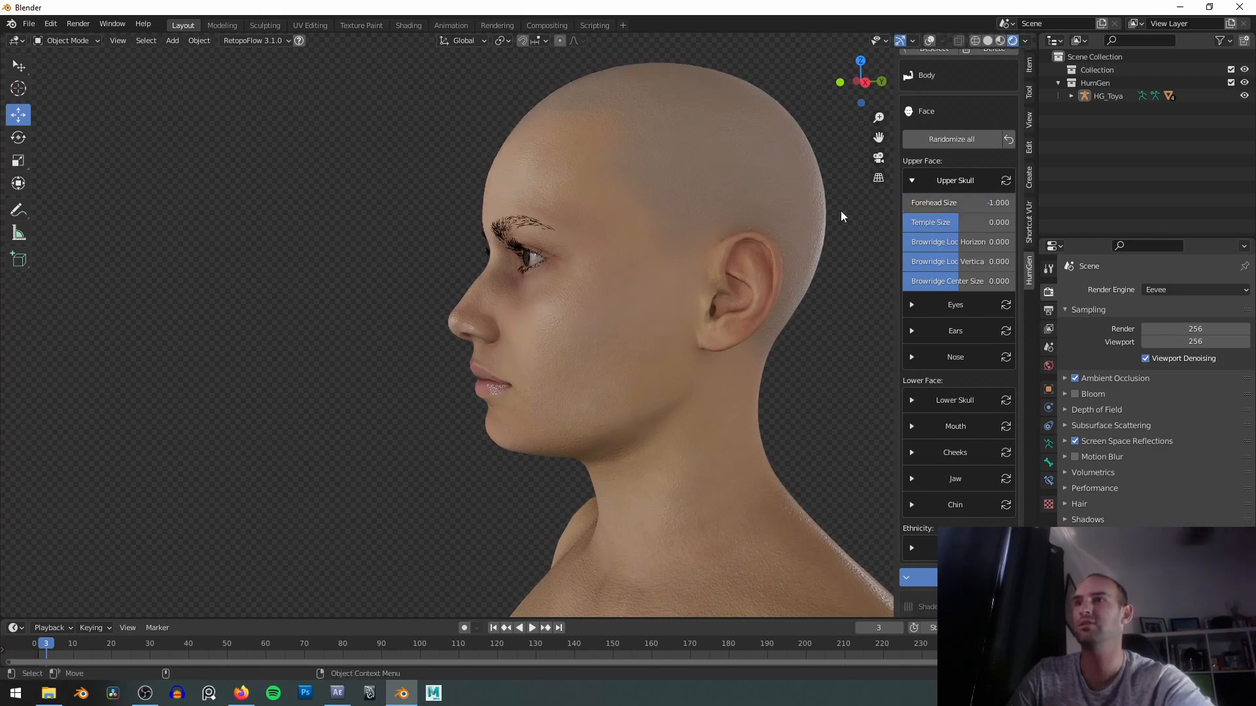
{"action": "middle_click_drag", "start_coordinate": [889, 210], "coordinate": [608, 241]}
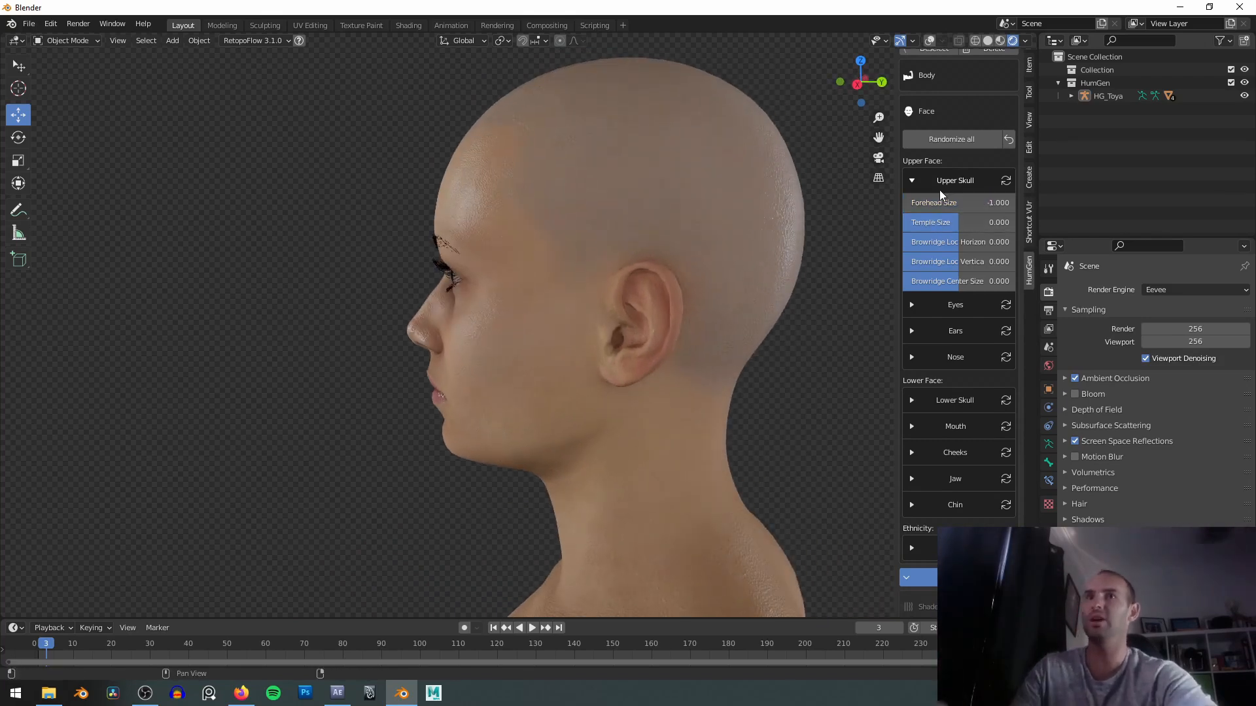
{"action": "mouse_move", "coordinate": [939, 203]}
{"action": "left_mouse_down"}
{"action": "mouse_move", "coordinate": [1051, 203]}
{"action": "mouse_move", "coordinate": [938, 203]}
{"action": "left_mouse_up"}
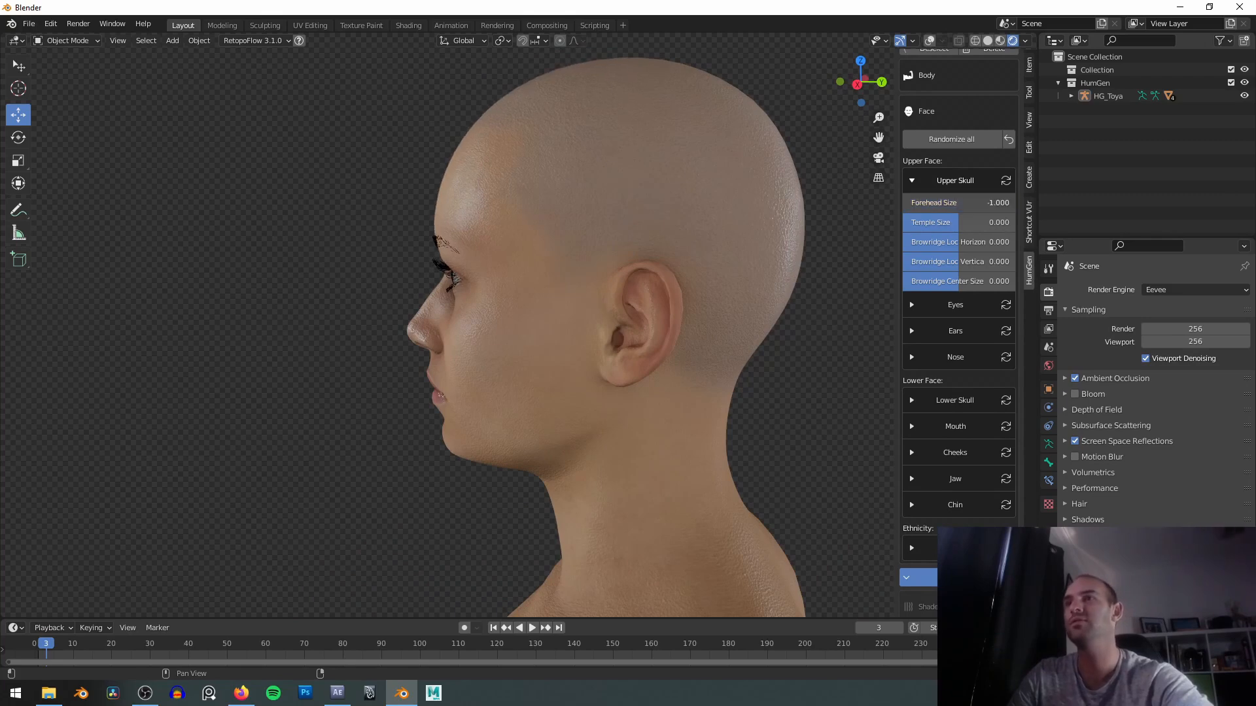
{"action": "middle_click_drag", "start_coordinate": [837, 222], "coordinate": [706, 235]}
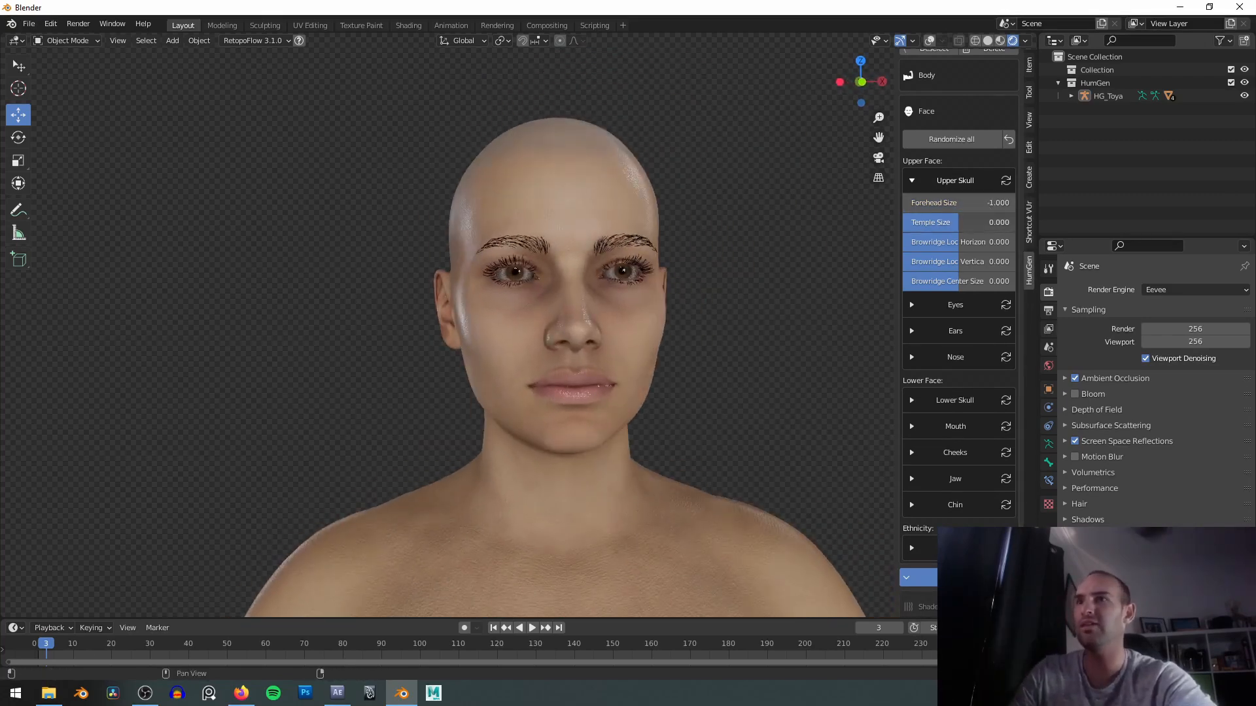
Increase the Temple Size and inspect the temples up close.
{"action": "left_click_drag", "start_coordinate": [958, 222], "coordinate": [1007, 222]}
{"action": "middle_click_drag", "start_coordinate": [818, 242], "coordinate": [695, 244]}
{"action": "scroll", "coordinate": [695, 244], "scroll_direction": "up", "scroll_amount": 2}
Set Temple Size to -1 and check the head from the front and in an exact side view.
{"action": "left_click_drag", "start_coordinate": [973, 222], "coordinate": [903, 222]}
{"action": "middle_click_drag", "start_coordinate": [810, 229], "coordinate": [802, 255]}
{"action": "scroll", "coordinate": [826, 225], "scroll_direction": "down", "scroll_amount": 2}
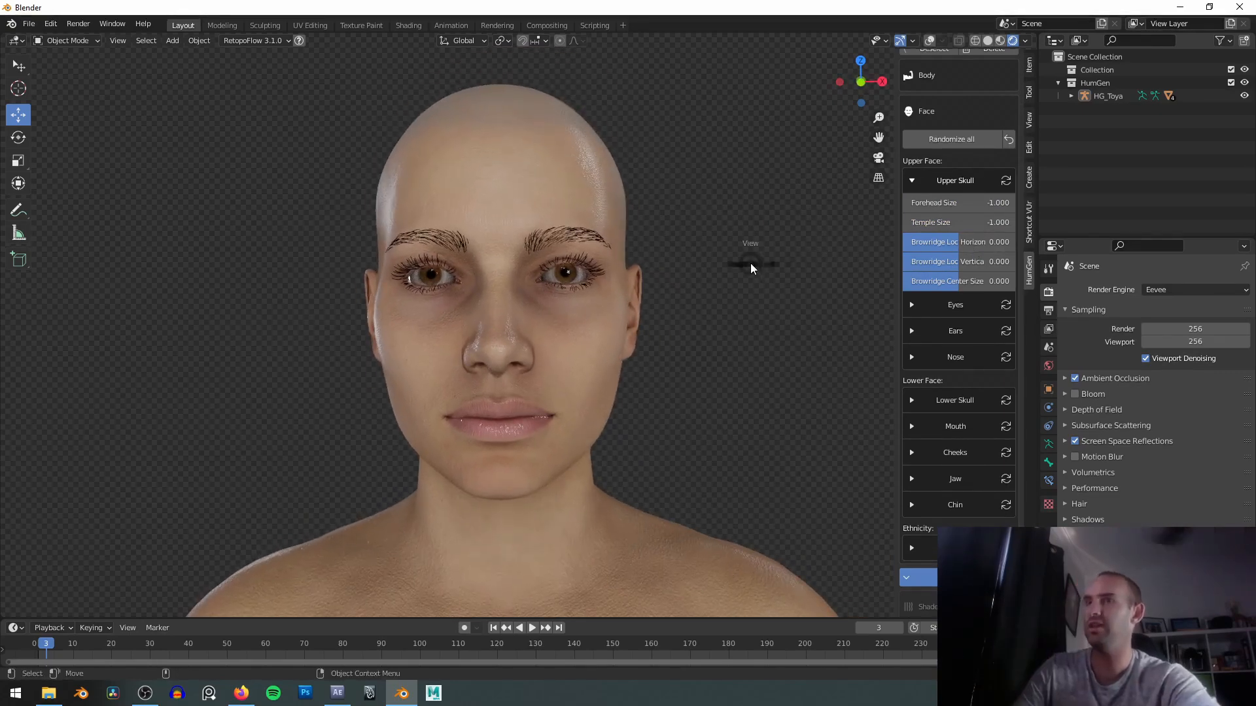
{"action": "scroll", "coordinate": [756, 257], "scroll_direction": "down", "scroll_amount": 4}
{"action": "scroll", "coordinate": [666, 257], "scroll_direction": "up", "scroll_amount": 3}
{"action": "key", "text": "grave"}
{"action": "left_click", "coordinate": [727, 274]}
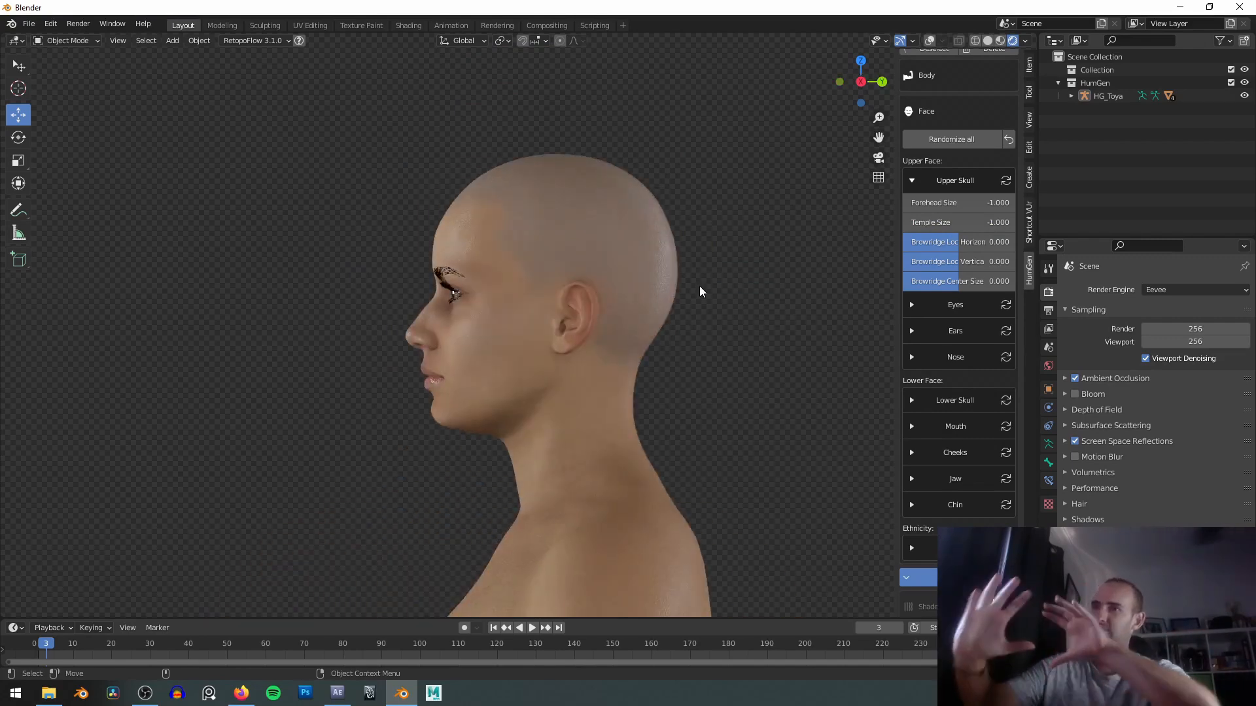
Set the viewport's focal length to 75 mm and examine the head from the front and at an angle.
{"action": "middle_click_drag", "start_coordinate": [686, 265], "coordinate": [678, 300]}
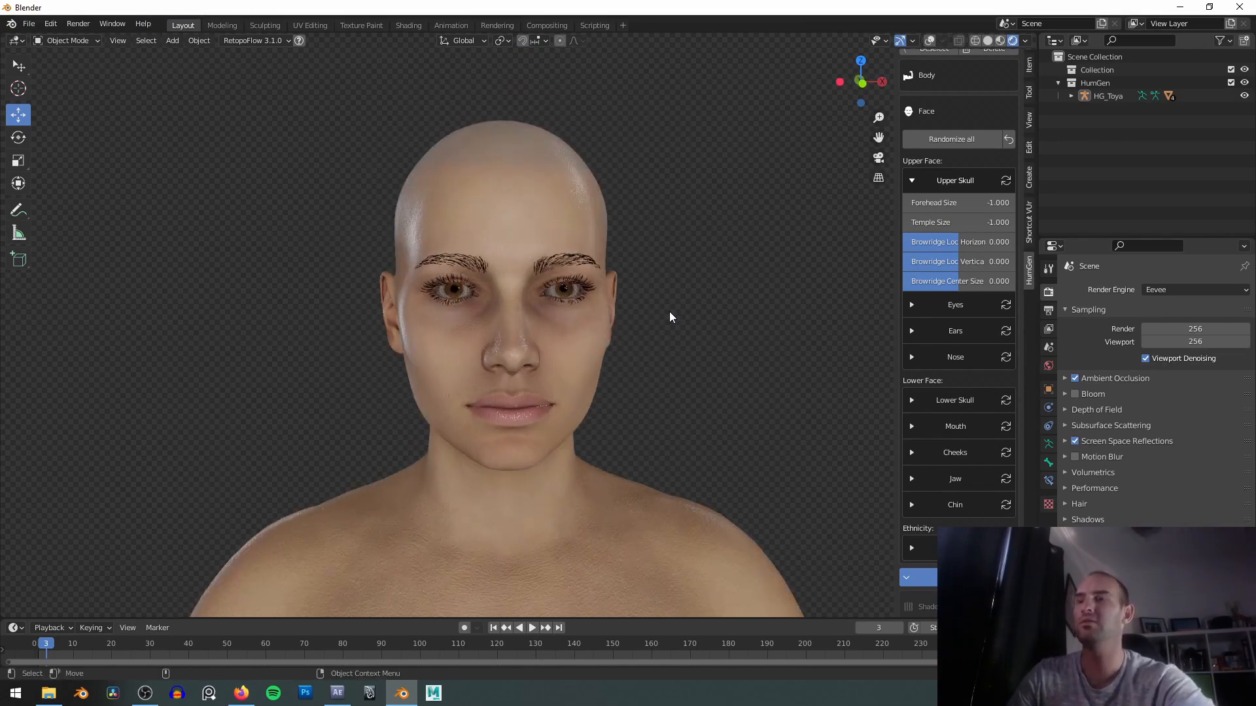
{"action": "scroll", "coordinate": [670, 309], "scroll_direction": "up", "scroll_amount": 1}
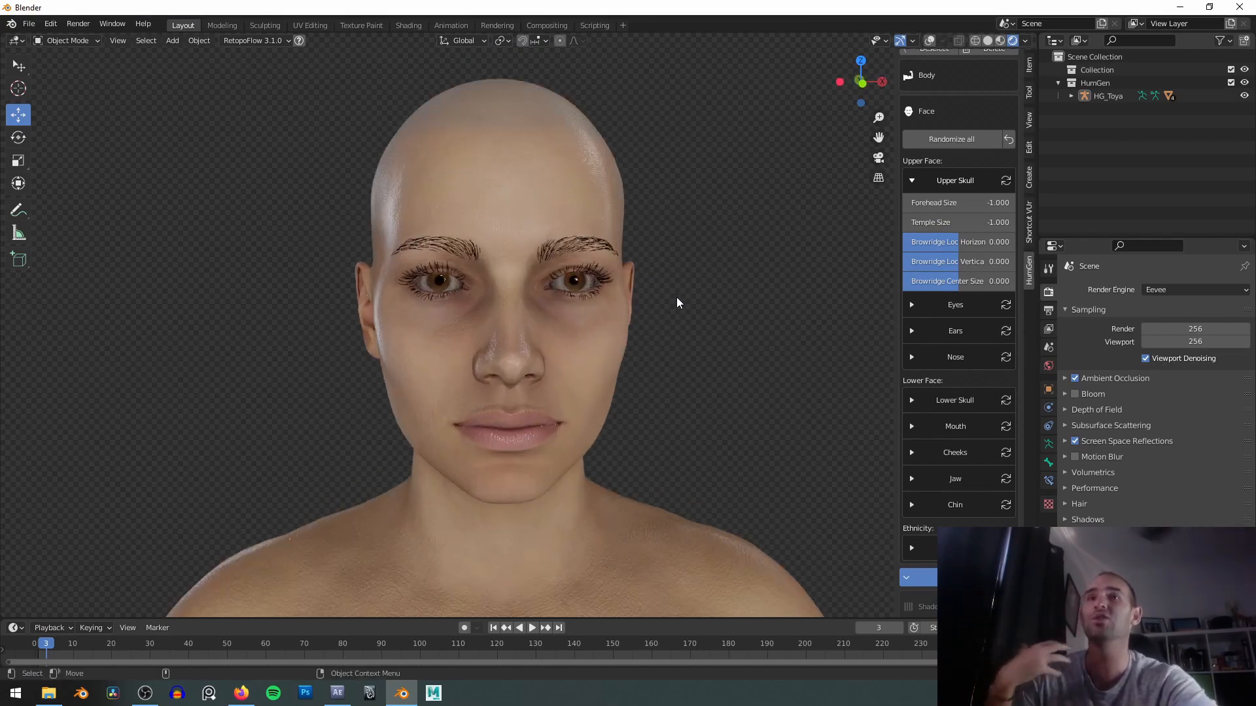
{"action": "middle_click_drag", "start_coordinate": [689, 286], "coordinate": [689, 277], "text": "shift"}
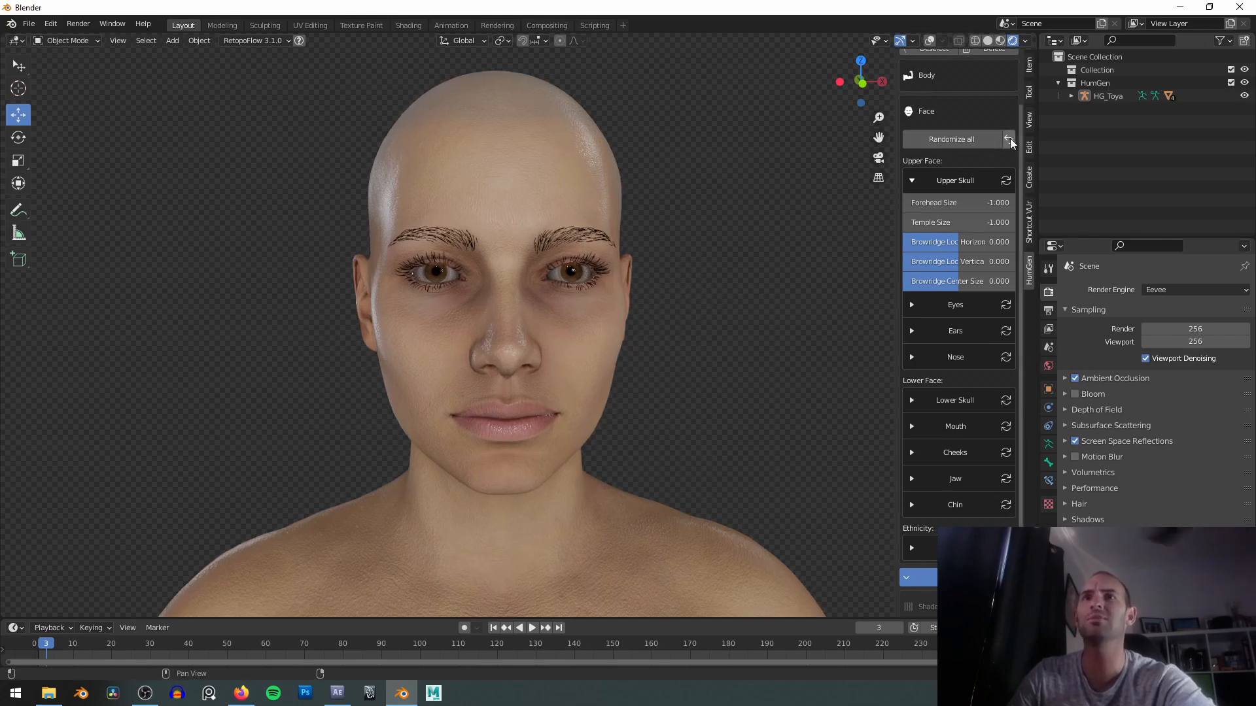
{"action": "left_click", "coordinate": [1030, 121]}
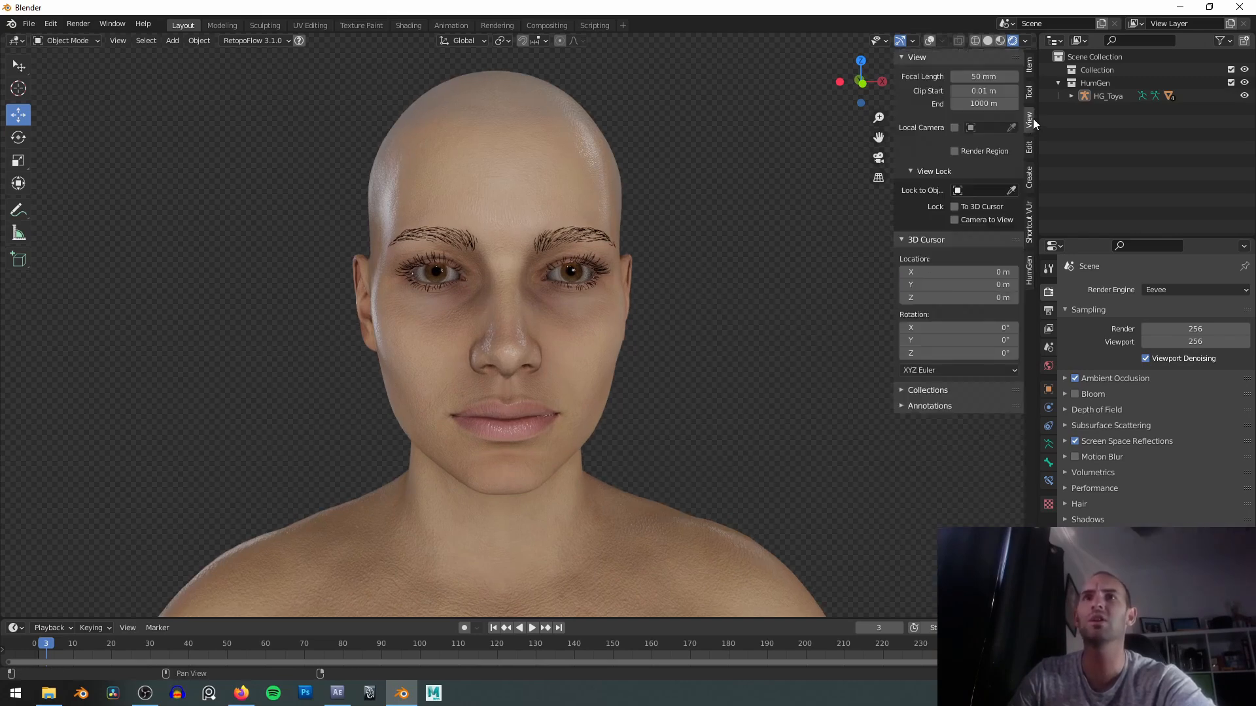
{"action": "left_click", "coordinate": [987, 76]}
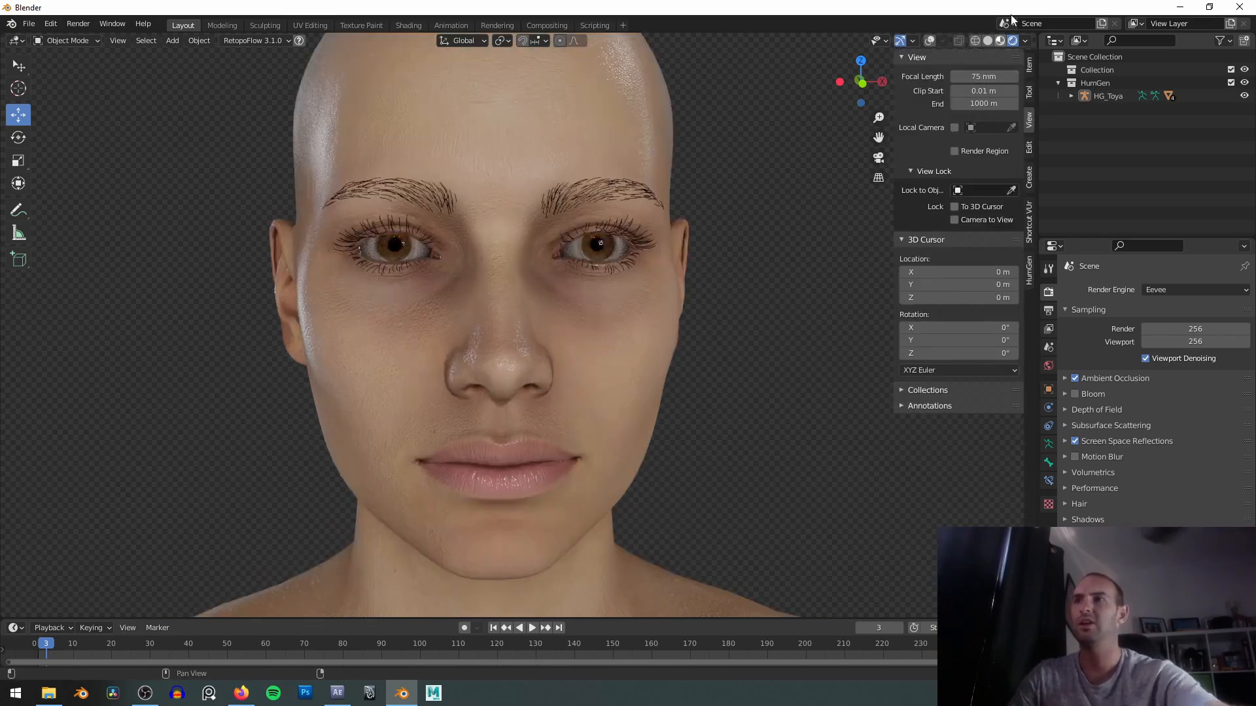
{"action": "key", "text": "Return"}
{"action": "middle_click_drag", "start_coordinate": [673, 222], "coordinate": [646, 231]}
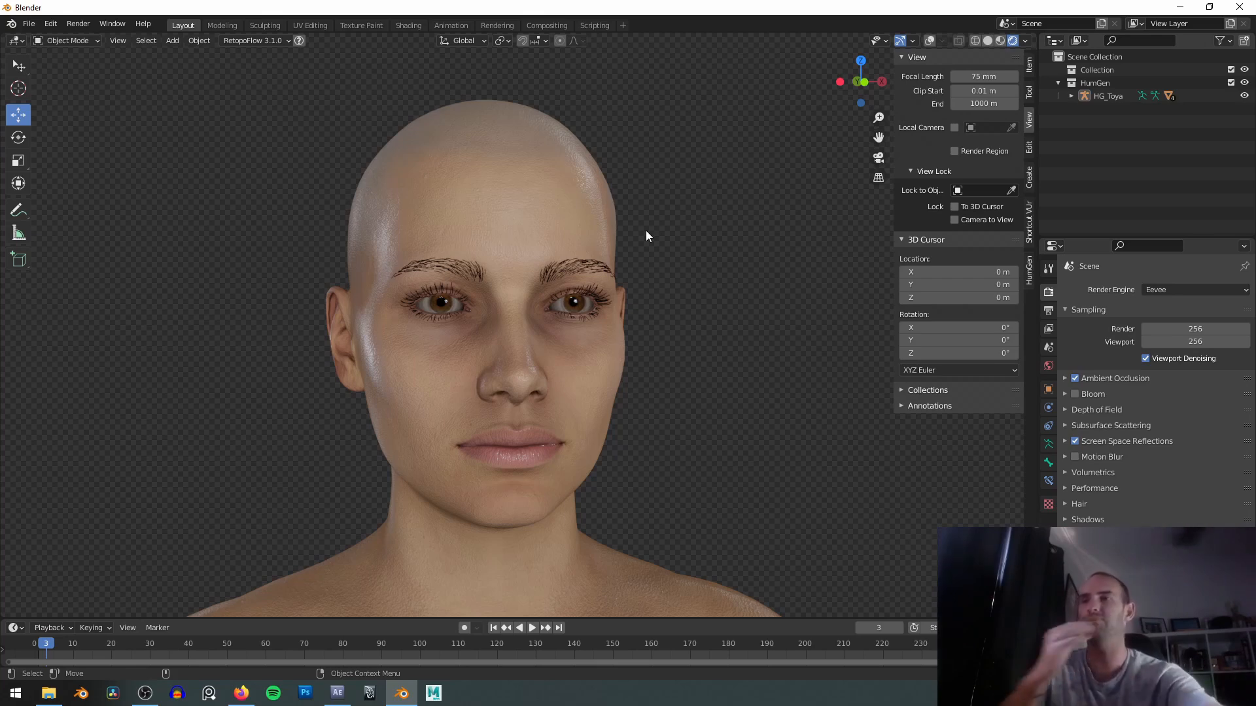
{"action": "middle_click_drag", "start_coordinate": [645, 193], "coordinate": [670, 219]}
{"action": "middle_click_drag", "start_coordinate": [747, 178], "coordinate": [719, 262]}
Set the brow ridge's horizontal location to 1 and its vertical location to about -0.253, checking the face from several angles.
{"action": "left_click", "coordinate": [1029, 270]}
{"action": "left_click_drag", "start_coordinate": [975, 306], "coordinate": [1020, 305]}
{"action": "middle_click_drag", "start_coordinate": [582, 307], "coordinate": [513, 301]}
{"action": "mouse_move", "coordinate": [683, 281]}
{"action": "middle_mouse_down"}
{"action": "mouse_move", "coordinate": [622, 280]}
{"action": "mouse_move", "coordinate": [681, 280]}
{"action": "middle_mouse_up"}
{"action": "scroll", "coordinate": [686, 280], "scroll_direction": "up", "scroll_amount": 2}
{"action": "mouse_move", "coordinate": [998, 306]}
{"action": "left_mouse_down"}
{"action": "mouse_move", "coordinate": [884, 306]}
{"action": "mouse_move", "coordinate": [1015, 305]}
{"action": "left_mouse_up"}
{"action": "middle_click_drag", "start_coordinate": [705, 305], "coordinate": [733, 268]}
{"action": "mouse_move", "coordinate": [960, 325]}
{"action": "left_mouse_down"}
{"action": "mouse_move", "coordinate": [1015, 325]}
{"action": "mouse_move", "coordinate": [903, 325]}
{"action": "mouse_move", "coordinate": [1015, 325]}
{"action": "mouse_move", "coordinate": [906, 325]}
{"action": "mouse_move", "coordinate": [944, 325]}
{"action": "left_mouse_up"}
{"action": "middle_click_drag", "start_coordinate": [717, 356], "coordinate": [647, 280]}
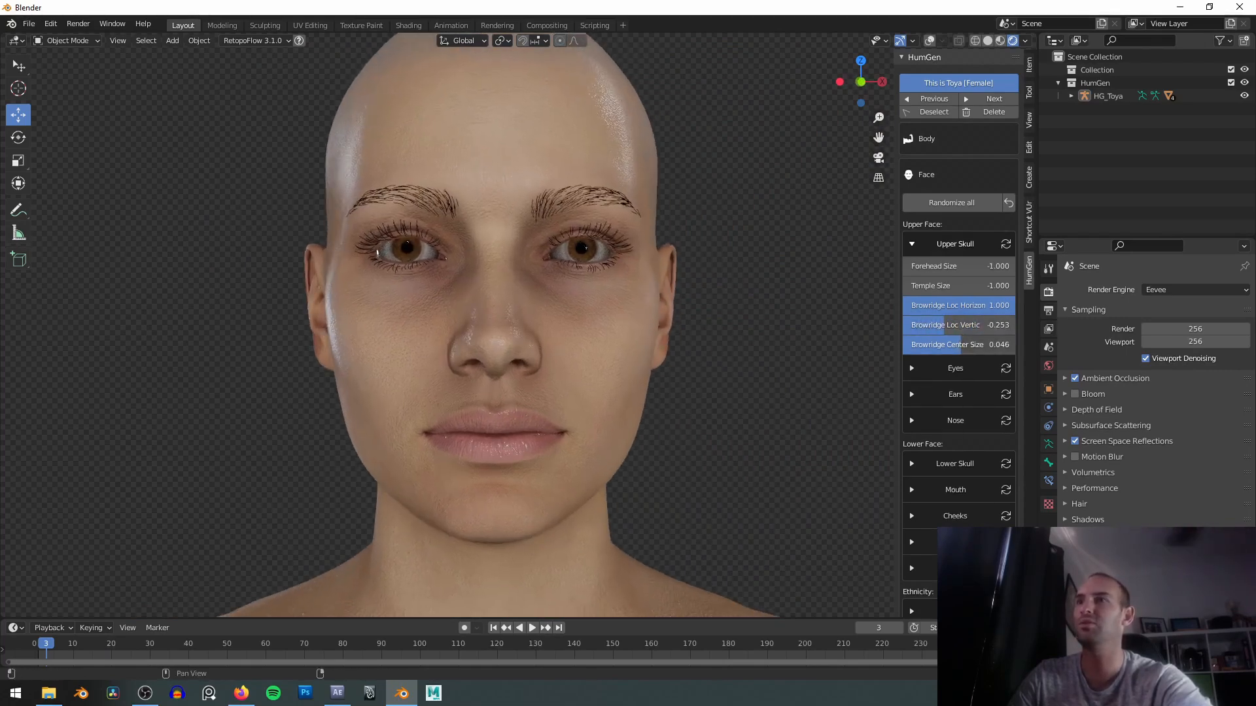
Try Browridge Center Size at -1 and 1 in profile, and set it to about 0.115.
{"action": "left_click_drag", "start_coordinate": [981, 345], "coordinate": [906, 345]}
{"action": "middle_click_drag", "start_coordinate": [699, 313], "coordinate": [531, 319]}
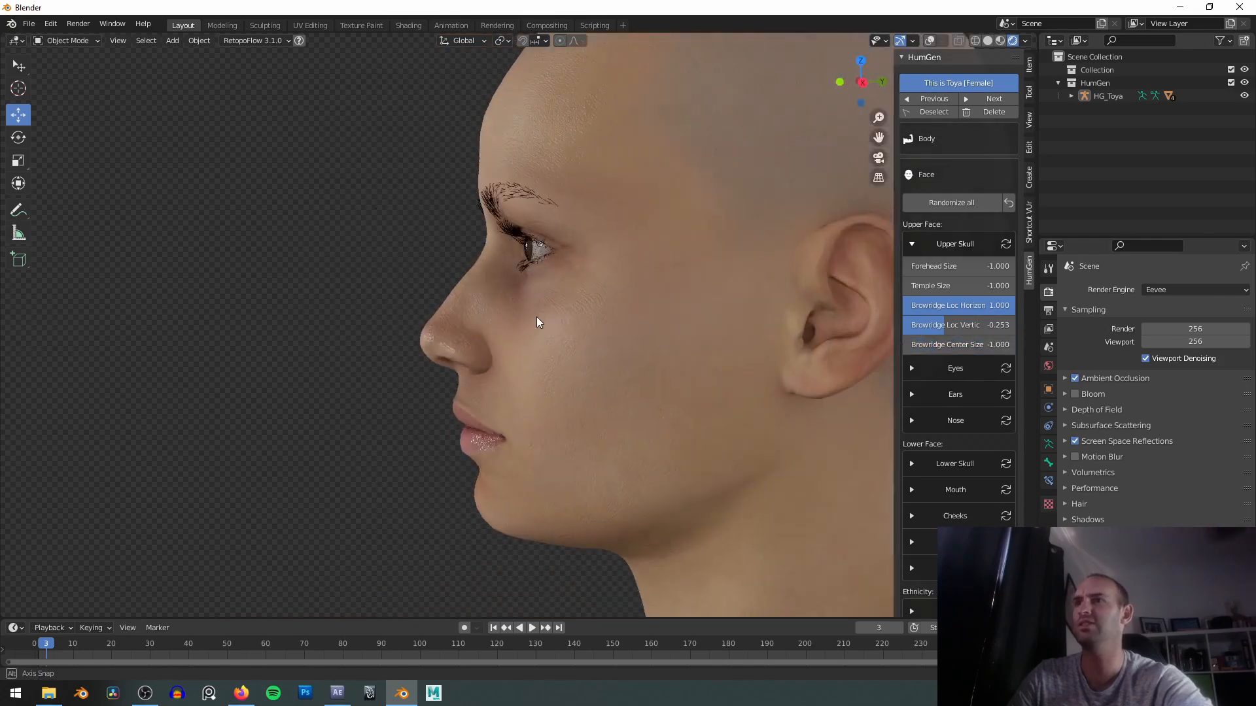
{"action": "left_click_drag", "start_coordinate": [907, 345], "coordinate": [993, 344]}
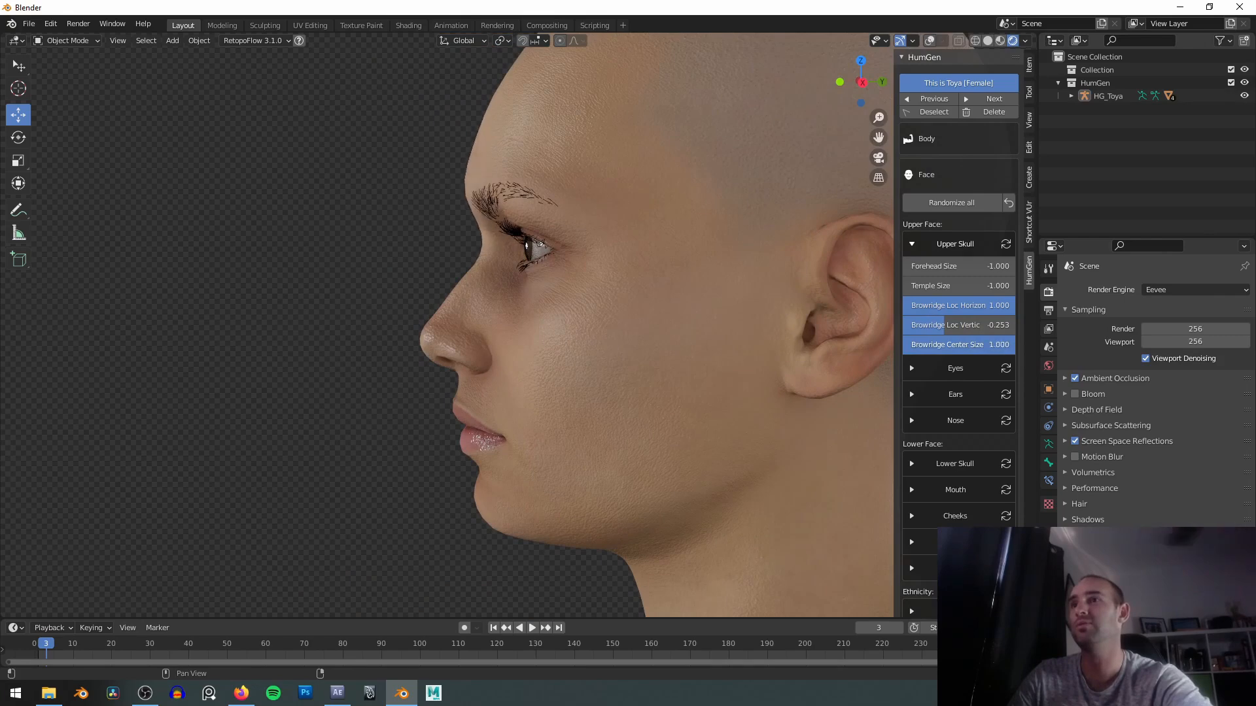
{"action": "key", "text": "KP_1"}
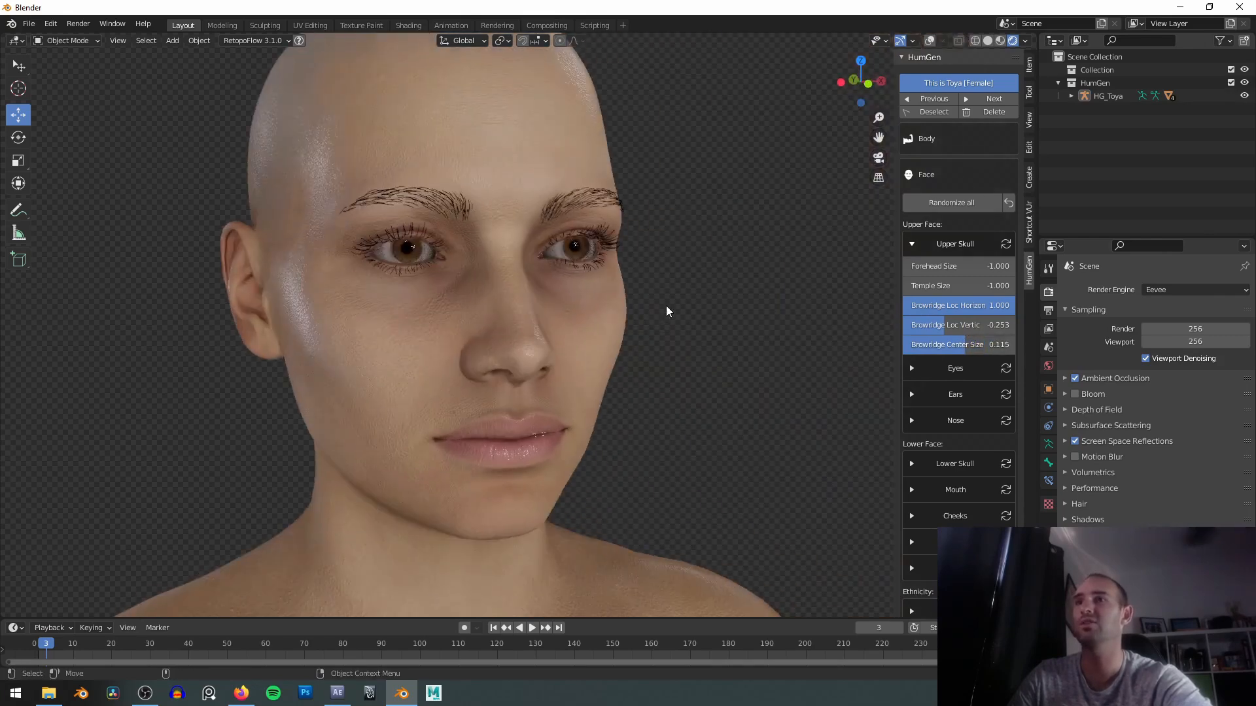
Collapse the Upper Skull controls, expand the Eyes controls, and frame the eyes.
{"action": "left_click", "coordinate": [912, 368]}
{"action": "left_click", "coordinate": [911, 244]}
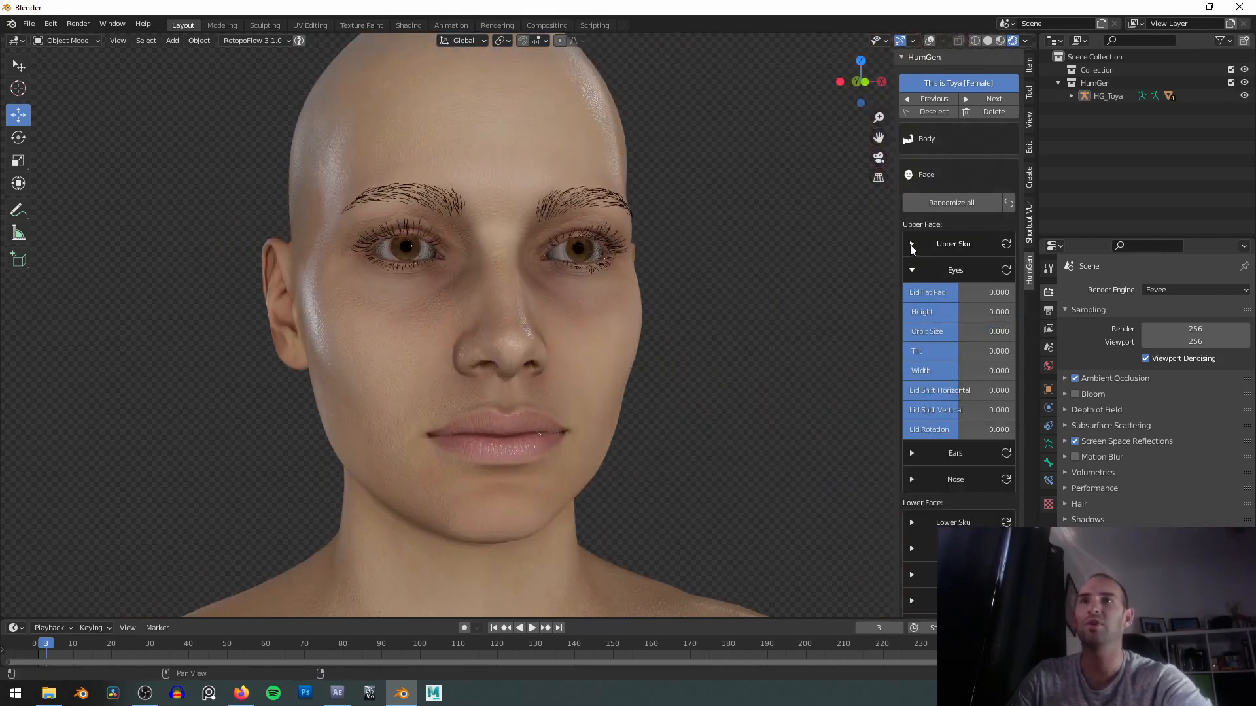
{"action": "middle_click_drag", "start_coordinate": [729, 240], "coordinate": [730, 303], "text": "shift"}
{"action": "scroll", "coordinate": [729, 304], "scroll_direction": "up", "scroll_amount": 1}
Try Lid Fat Pad at its opposite extremes, examining the eyelids in profile and up close.
{"action": "double_click", "coordinate": [957, 292]}
{"action": "key", "text": "Escape"}
{"action": "left_click_drag", "start_coordinate": [961, 293], "coordinate": [1014, 292]}
{"action": "left_click_drag", "start_coordinate": [905, 292], "coordinate": [1013, 292]}
{"action": "middle_click_drag", "start_coordinate": [624, 312], "coordinate": [485, 312]}
{"action": "scroll", "coordinate": [485, 313], "scroll_direction": "up", "scroll_amount": 1}
{"action": "key", "text": "ctrl+z"}
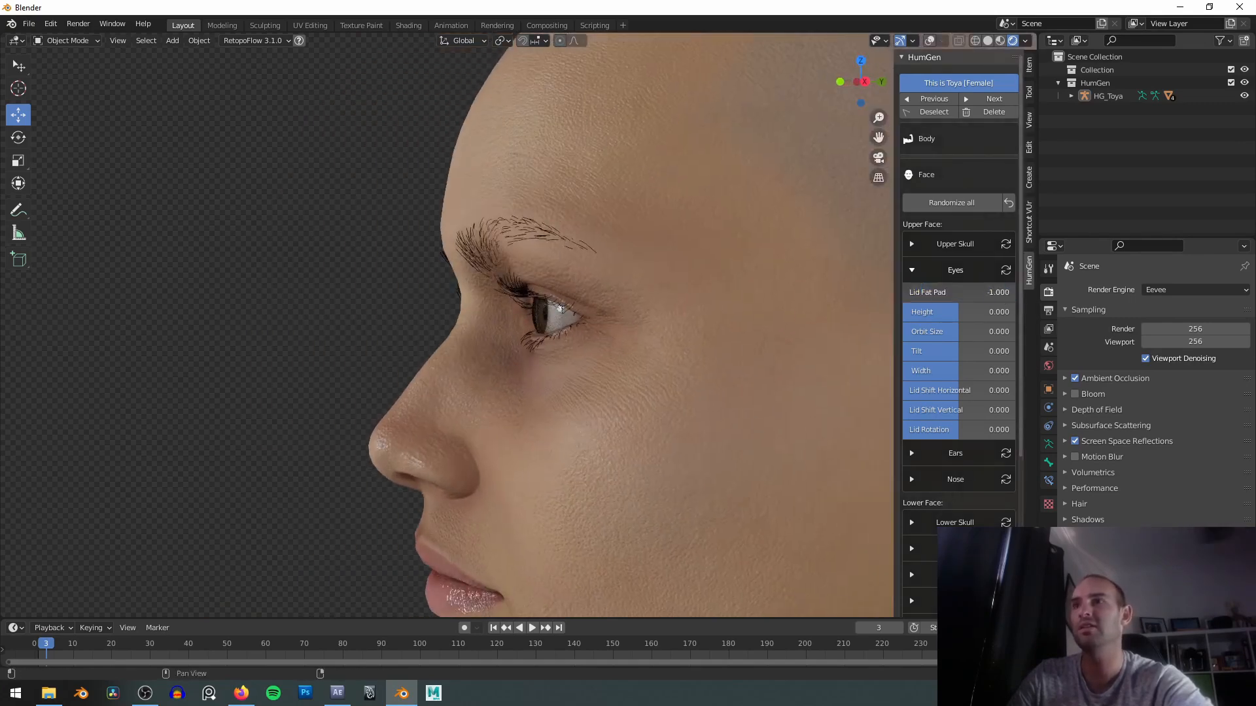
{"action": "left_click_drag", "start_coordinate": [906, 293], "coordinate": [1014, 293]}
{"action": "mouse_move", "coordinate": [716, 294]}
{"action": "middle_mouse_down"}
{"action": "mouse_move", "coordinate": [780, 288]}
{"action": "mouse_move", "coordinate": [736, 285]}
{"action": "middle_mouse_up"}
{"action": "scroll", "coordinate": [786, 284], "scroll_direction": "up", "scroll_amount": 2}
{"action": "left_click_drag", "start_coordinate": [1014, 293], "coordinate": [840, 293]}
{"action": "middle_click_drag", "start_coordinate": [840, 293], "coordinate": [834, 294]}
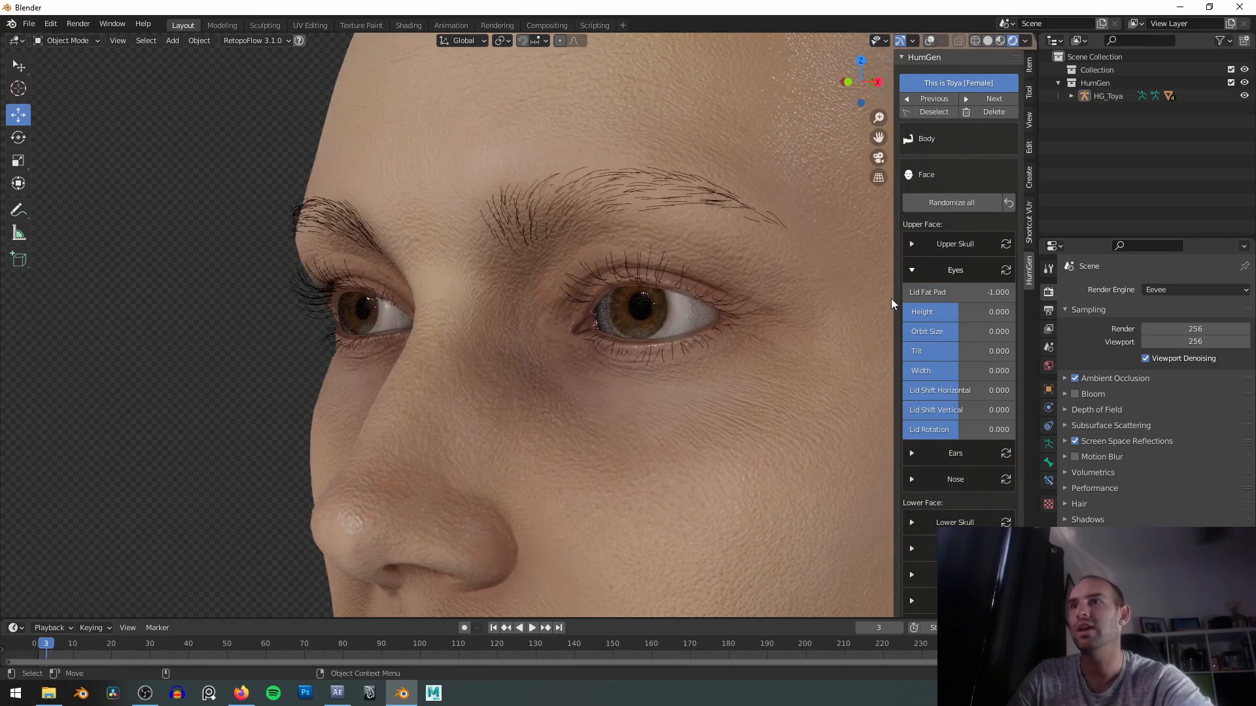
Set Lid Fat Pad to about 0.287 and check the eyes from the front.
{"action": "left_click_drag", "start_coordinate": [908, 293], "coordinate": [940, 292]}
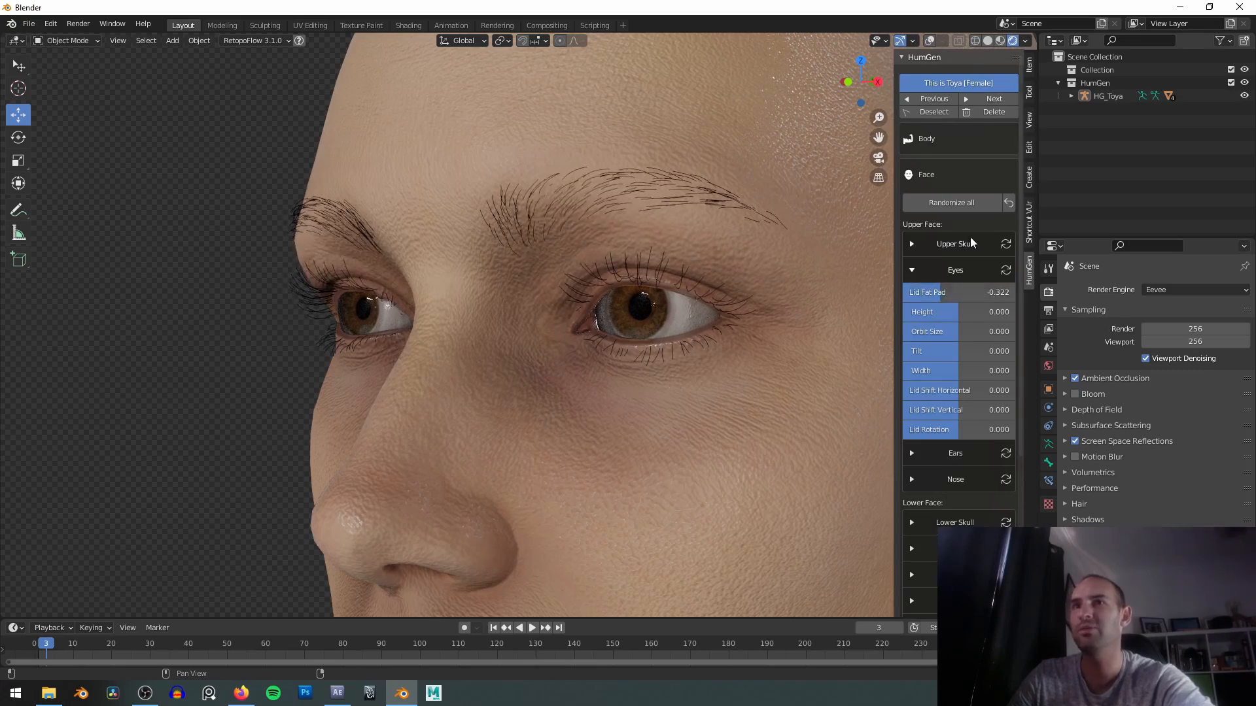
{"action": "middle_click_drag", "start_coordinate": [713, 250], "coordinate": [722, 250]}
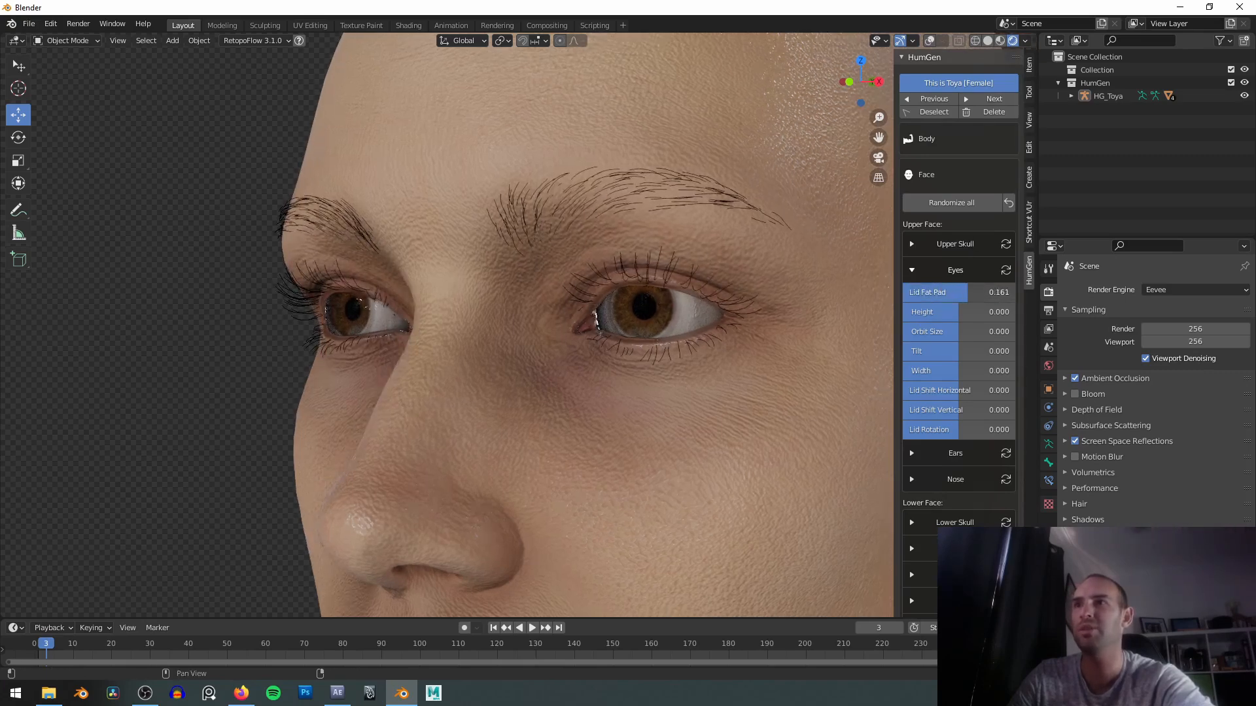
{"action": "left_click_drag", "start_coordinate": [967, 292], "coordinate": [975, 292]}
{"action": "scroll", "coordinate": [744, 277], "scroll_direction": "down", "scroll_amount": 2}
{"action": "middle_click_drag", "start_coordinate": [744, 278], "coordinate": [803, 305]}
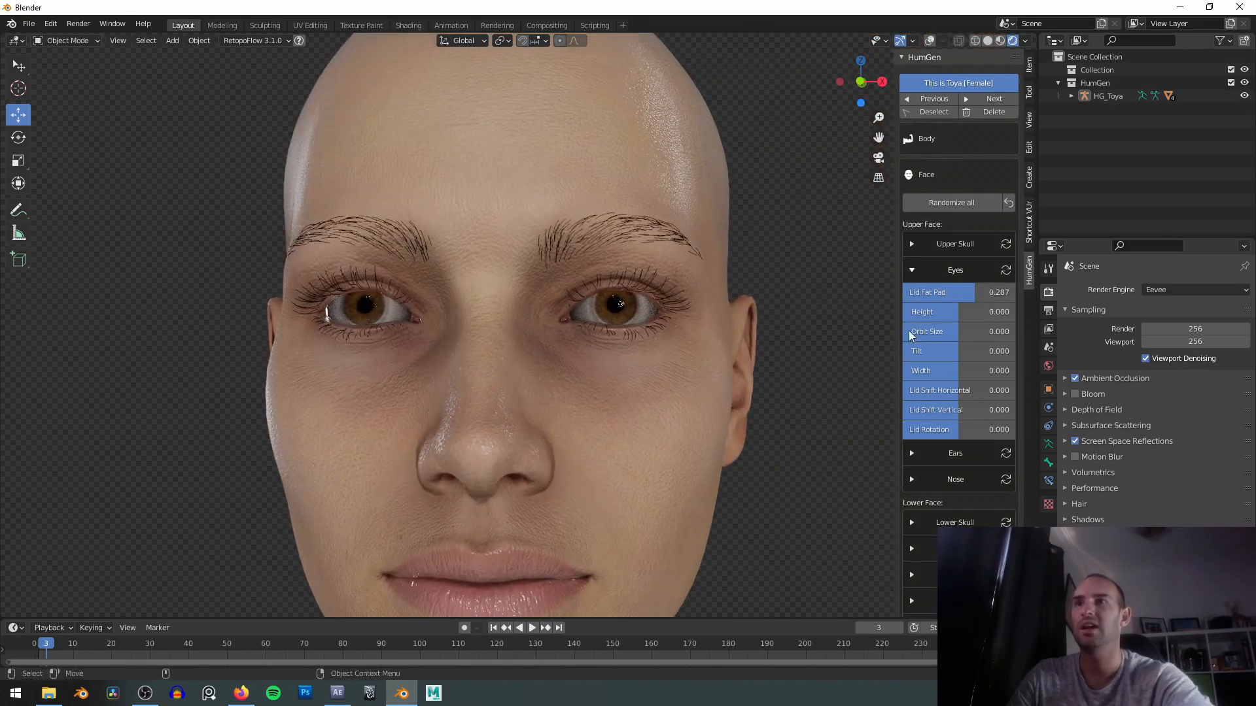
Set the eyes' Height to about 0.885 and check the whole face.
{"action": "left_click_drag", "start_coordinate": [959, 311], "coordinate": [1009, 312]}
{"action": "scroll", "coordinate": [763, 314], "scroll_direction": "down", "scroll_amount": 4}
{"action": "scroll", "coordinate": [749, 324], "scroll_direction": "up", "scroll_amount": 2}
{"action": "middle_click_drag", "start_coordinate": [749, 275], "coordinate": [753, 216], "text": "alt"}
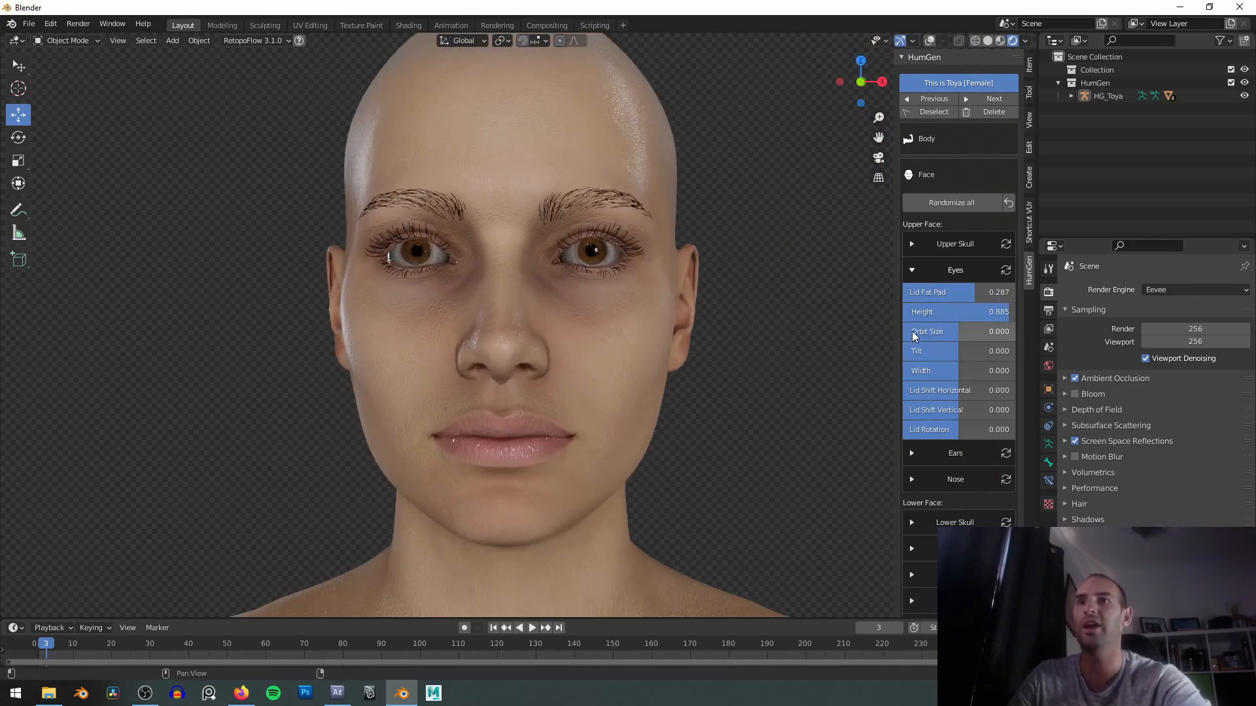
Set the eyes' Orbit Size to about -0.287, Tilt to about -0.126 and Width to 1.
{"action": "left_click_drag", "start_coordinate": [981, 331], "coordinate": [911, 332]}
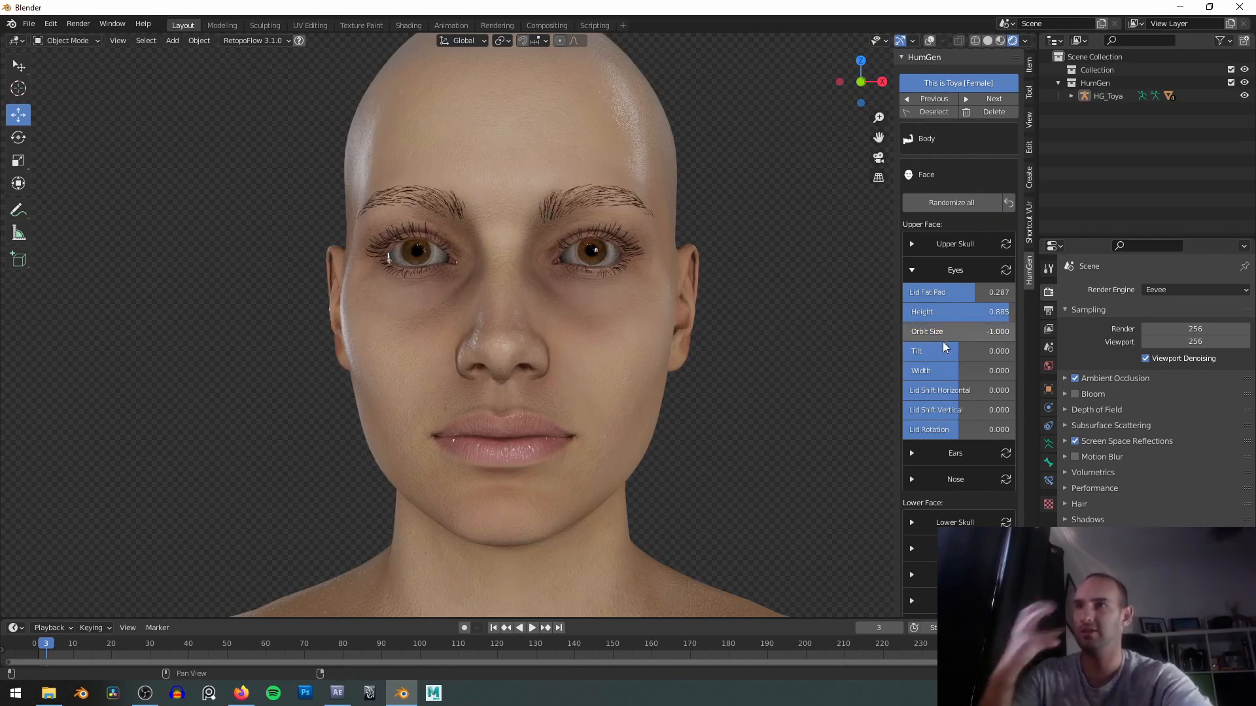
{"action": "left_click_drag", "start_coordinate": [946, 336], "coordinate": [979, 332]}
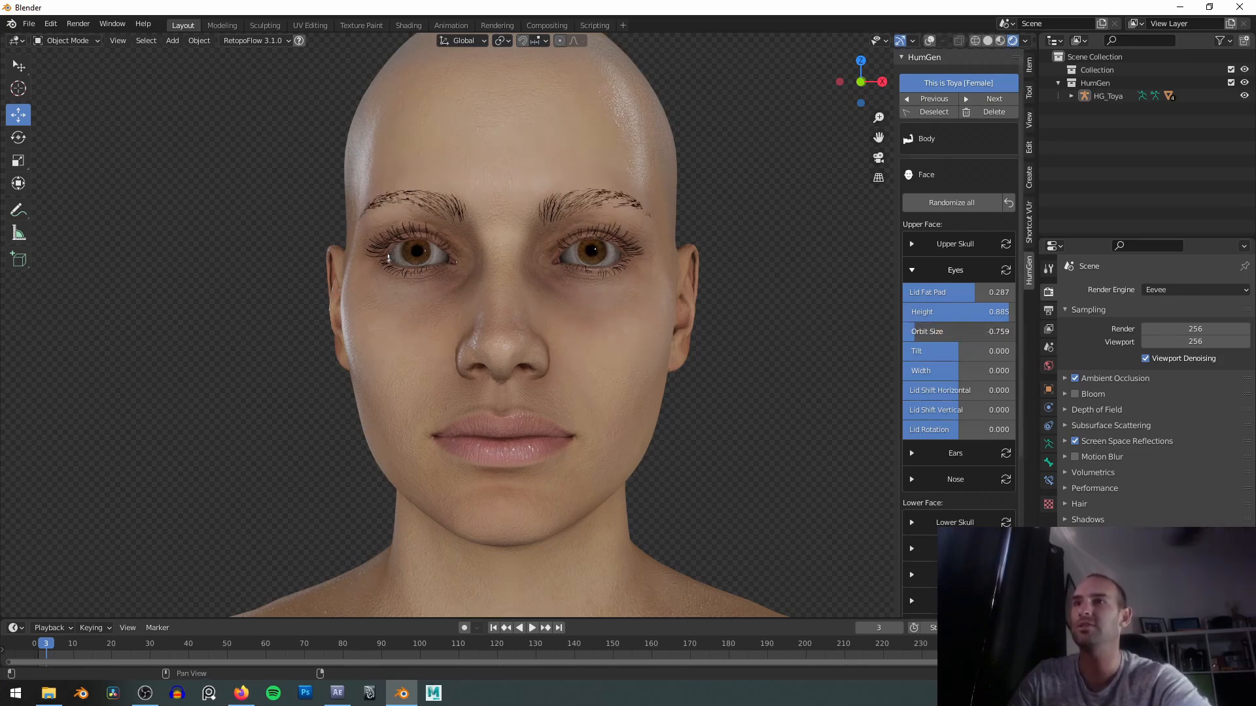
{"action": "left_click_drag", "start_coordinate": [935, 331], "coordinate": [1014, 371]}
{"action": "middle_click_drag", "start_coordinate": [747, 361], "coordinate": [741, 368]}
{"action": "mouse_move", "coordinate": [1009, 371]}
{"action": "left_mouse_down"}
{"action": "mouse_move", "coordinate": [904, 371]}
{"action": "mouse_move", "coordinate": [1014, 370]}
{"action": "left_mouse_up"}
{"action": "middle_click_drag", "start_coordinate": [837, 356], "coordinate": [771, 331]}
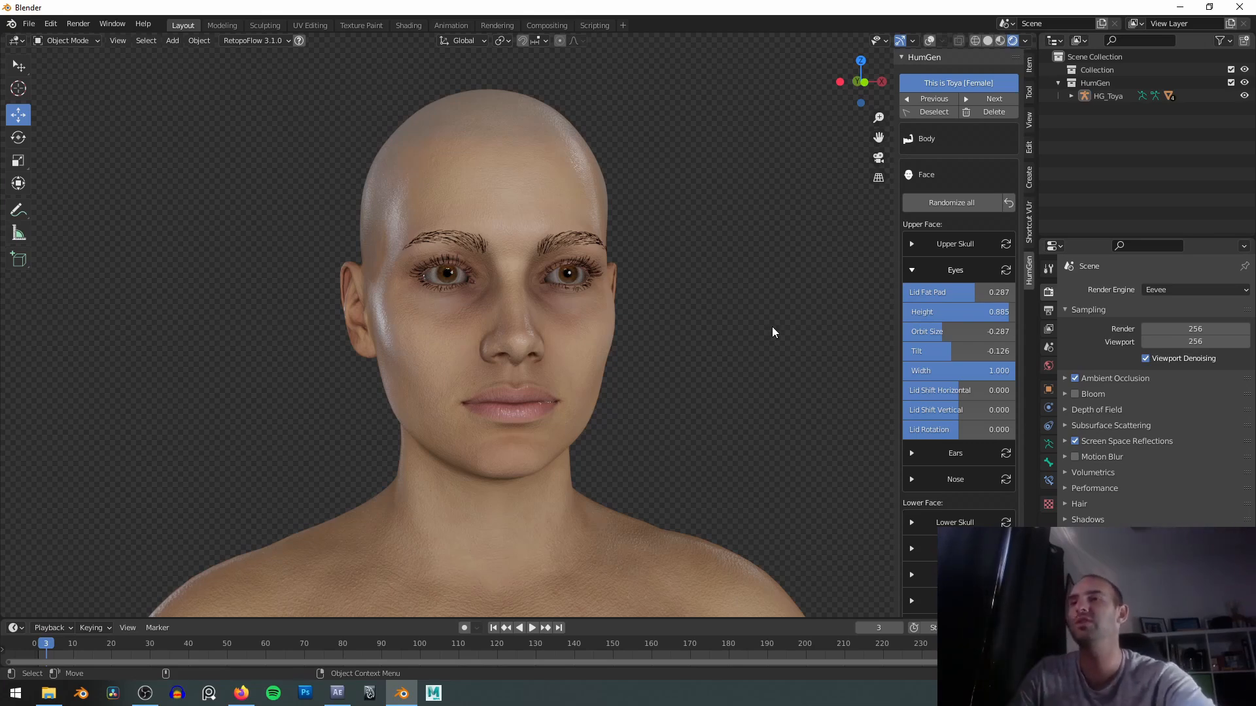
Try a strong horizontal lid shift while inspecting the eyes up close, and set Lid Shift Horizontal to about -0.046.
{"action": "scroll", "coordinate": [771, 327], "scroll_direction": "up", "scroll_amount": 1}
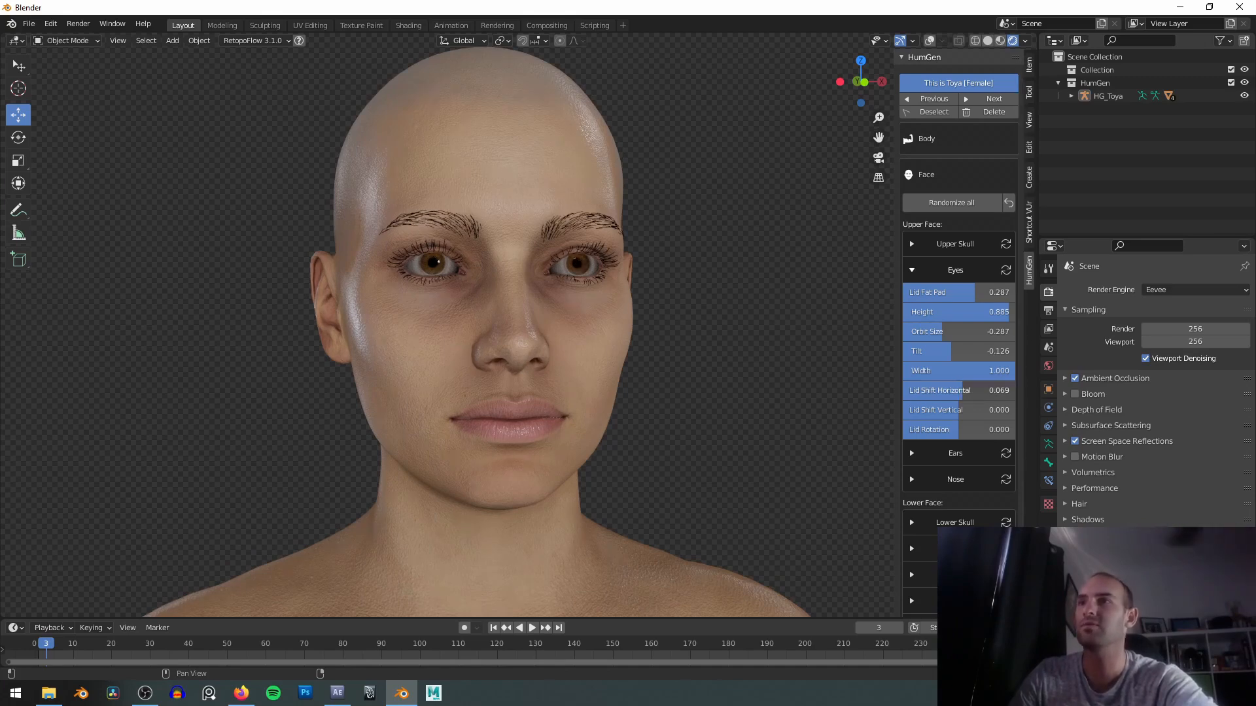
{"action": "left_click_drag", "start_coordinate": [981, 391], "coordinate": [1014, 390]}
{"action": "middle_click_drag", "start_coordinate": [727, 352], "coordinate": [660, 327]}
{"action": "scroll", "coordinate": [653, 221], "scroll_direction": "up", "scroll_amount": 4}
{"action": "middle_click_drag", "start_coordinate": [653, 221], "coordinate": [687, 212]}
{"action": "middle_click_drag", "start_coordinate": [687, 212], "coordinate": [633, 313], "text": "shift"}
{"action": "scroll", "coordinate": [634, 313], "scroll_direction": "up", "scroll_amount": 2}
{"action": "left_click_drag", "start_coordinate": [989, 393], "coordinate": [956, 392]}
{"action": "scroll", "coordinate": [590, 359], "scroll_direction": "down", "scroll_amount": 3}
{"action": "middle_click_drag", "start_coordinate": [590, 360], "coordinate": [608, 290], "text": "shift"}
Set Lid Shift Vertical to about 0.678, Lid Rotation to about 0.333 and the eyes' Tilt to about 0.356.
{"action": "left_click_drag", "start_coordinate": [958, 410], "coordinate": [1000, 430]}
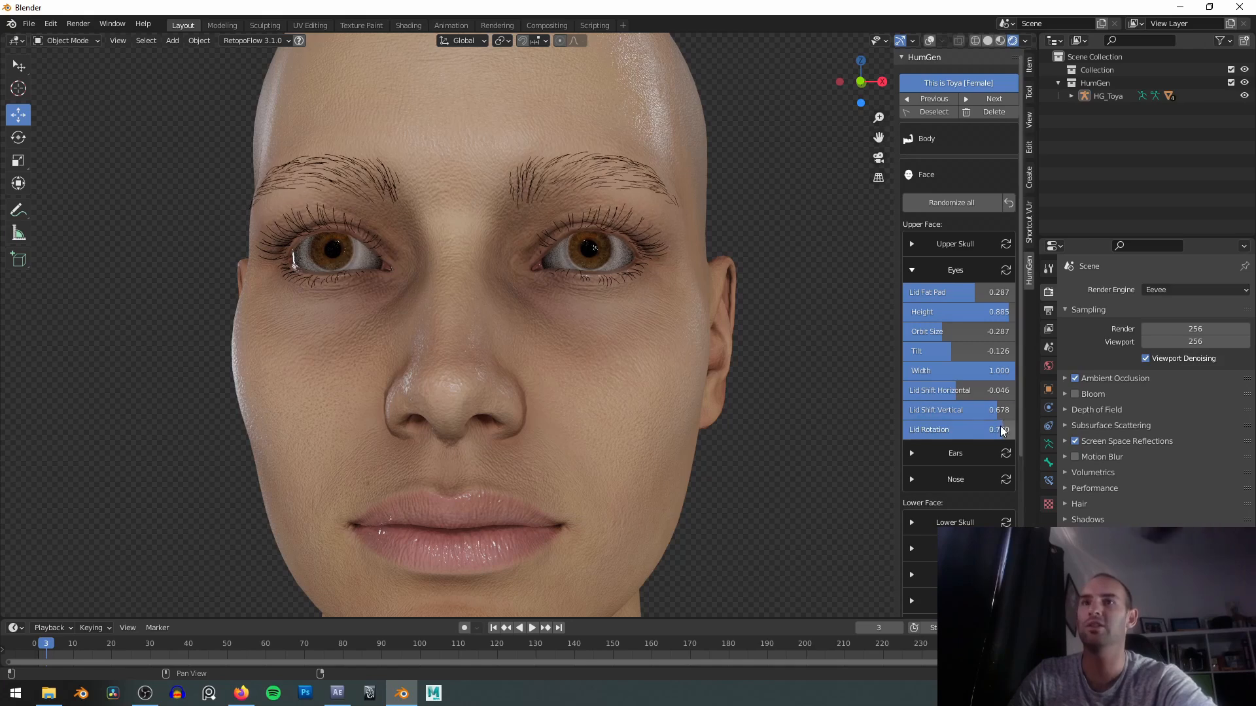
{"action": "mouse_move", "coordinate": [962, 351]}
{"action": "left_mouse_down"}
{"action": "mouse_move", "coordinate": [913, 351]}
{"action": "mouse_move", "coordinate": [978, 351]}
{"action": "left_mouse_up"}
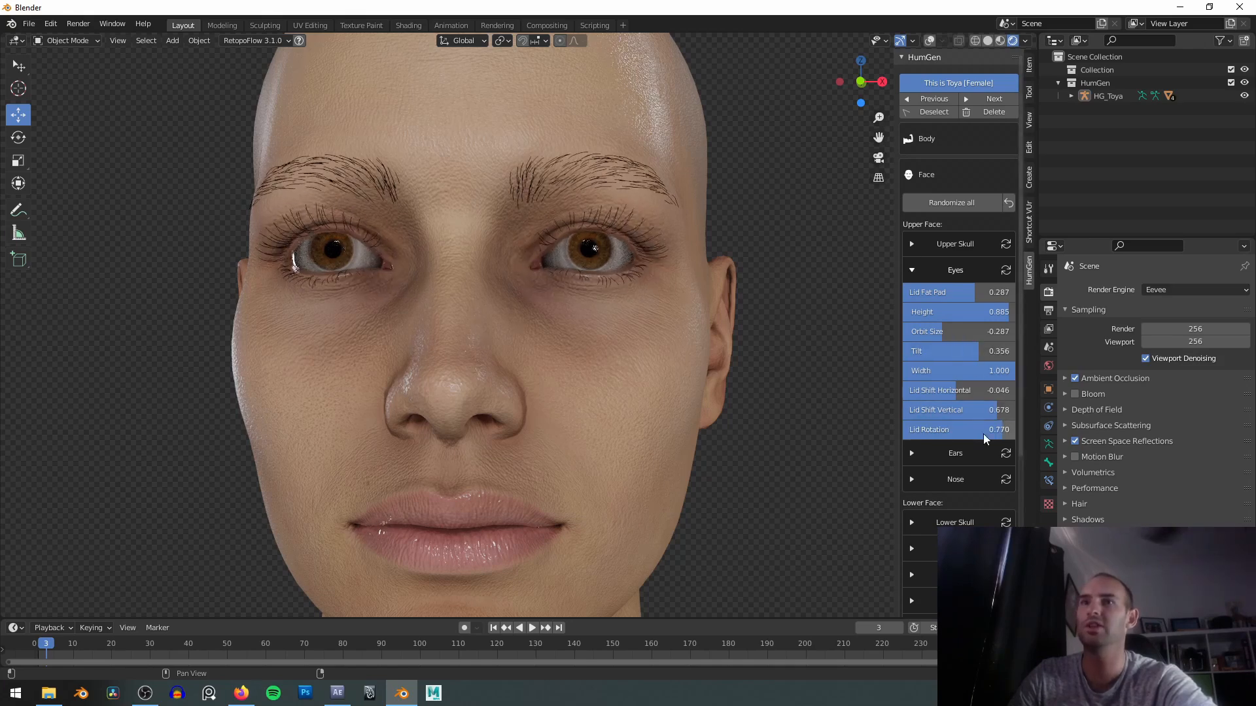
{"action": "left_click_drag", "start_coordinate": [981, 429], "coordinate": [963, 430]}
{"action": "scroll", "coordinate": [715, 339], "scroll_direction": "down", "scroll_amount": 2}
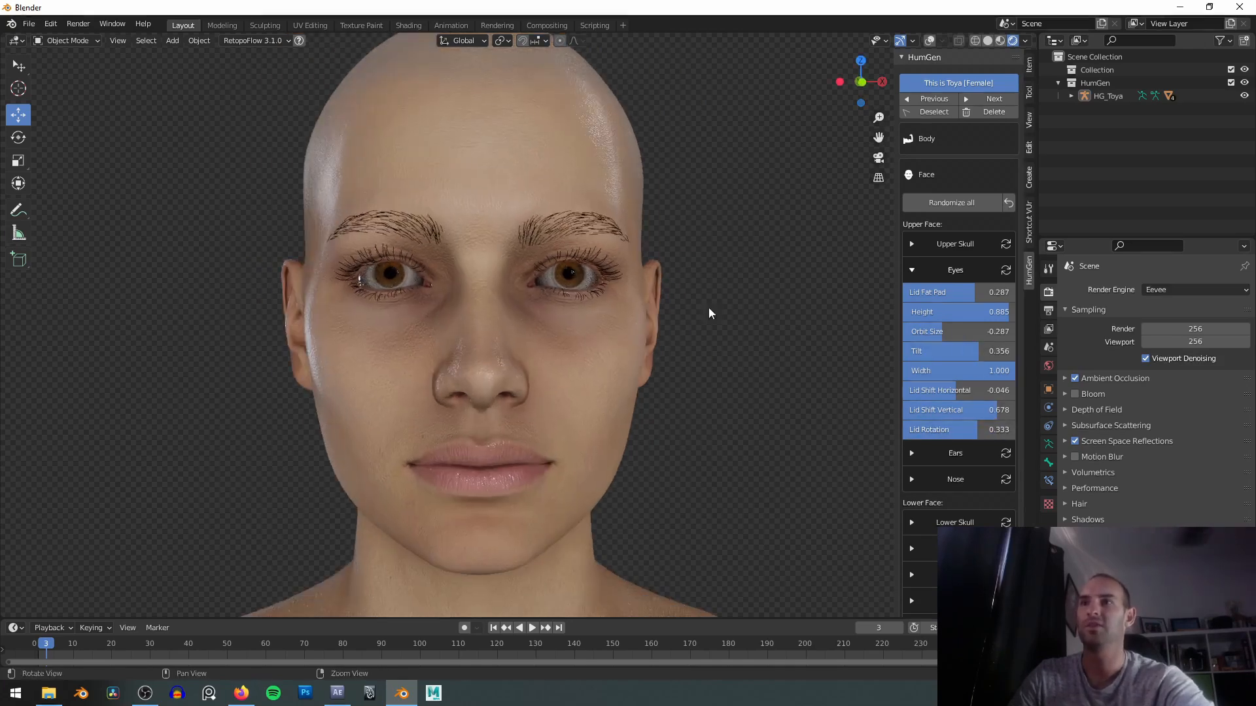
Switch from the Eyes to the Ears controls and set Antihelix Shape to about -0.966, inspecting the ear up close.
{"action": "left_click", "coordinate": [910, 269]}
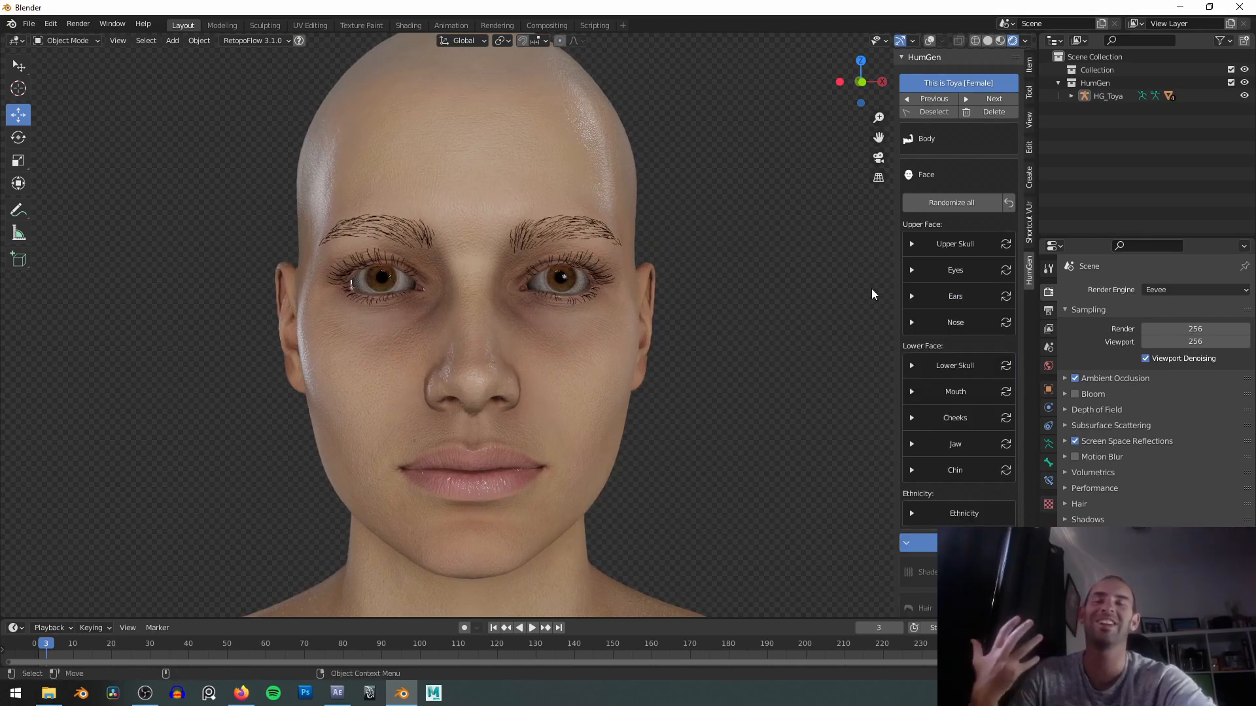
{"action": "left_click", "coordinate": [911, 297]}
{"action": "middle_click_drag", "start_coordinate": [747, 317], "coordinate": [518, 286]}
{"action": "scroll", "coordinate": [520, 262], "scroll_direction": "up", "scroll_amount": 4}
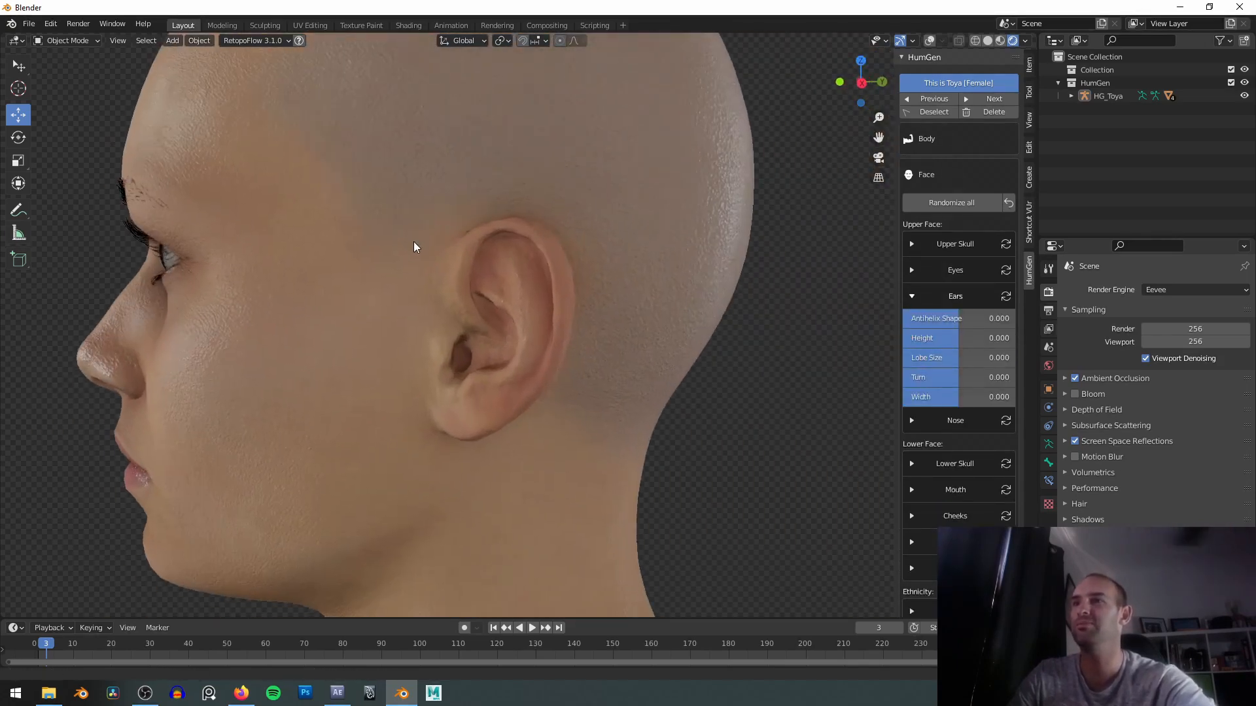
{"action": "middle_click_drag", "start_coordinate": [417, 242], "coordinate": [464, 233]}
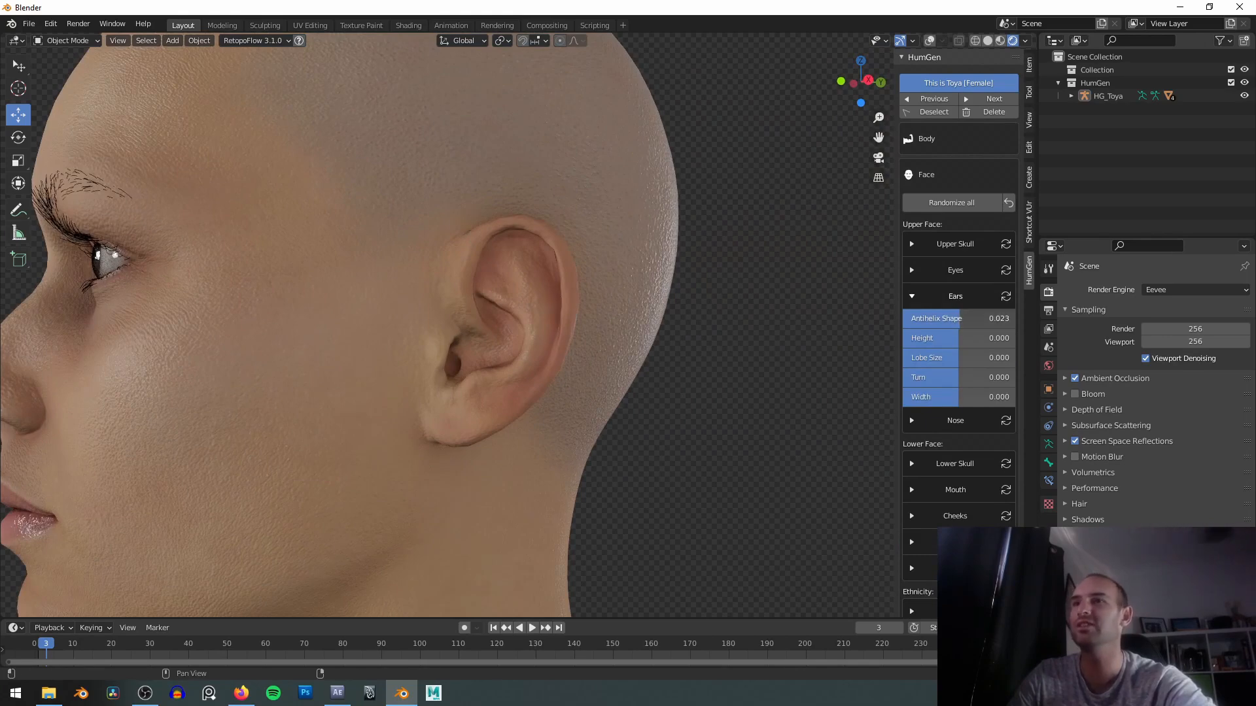
{"action": "mouse_move", "coordinate": [1013, 318]}
{"action": "left_mouse_down"}
{"action": "mouse_move", "coordinate": [919, 319]}
{"action": "mouse_move", "coordinate": [1001, 319]}
{"action": "left_mouse_up"}
{"action": "middle_click_drag", "start_coordinate": [651, 327], "coordinate": [762, 331]}
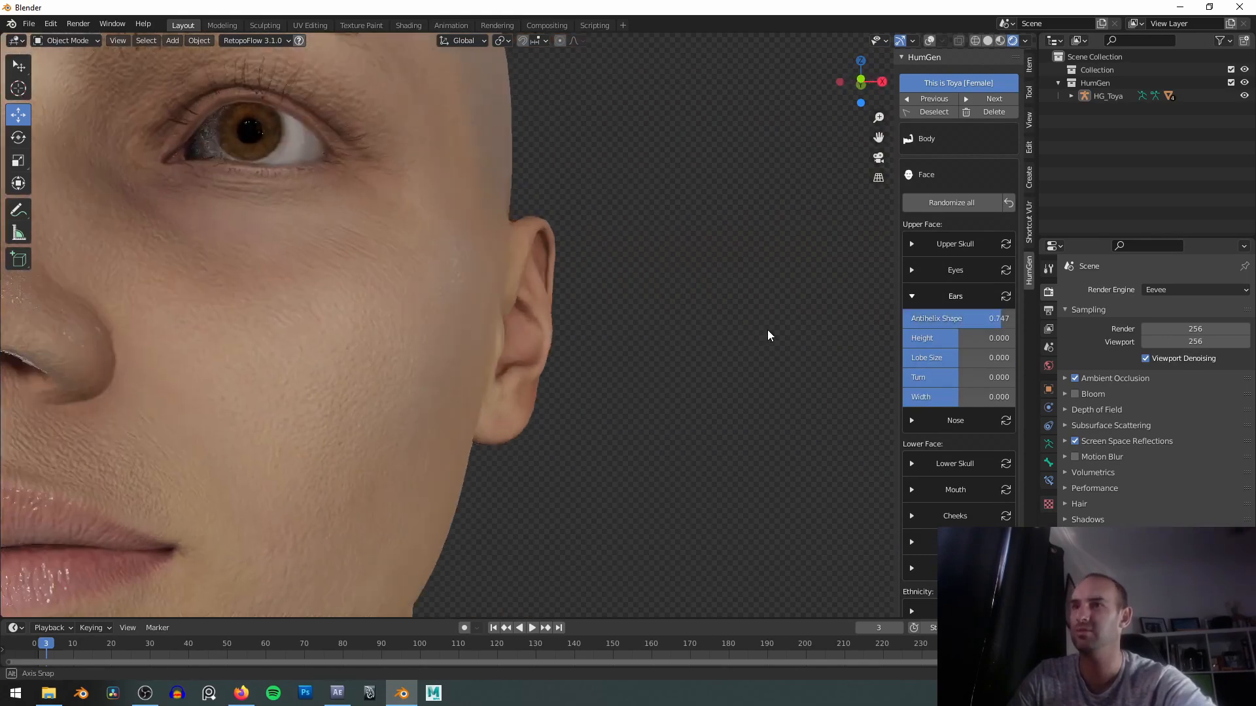
{"action": "mouse_move", "coordinate": [902, 318]}
{"action": "left_mouse_down"}
{"action": "mouse_move", "coordinate": [1015, 318]}
{"action": "mouse_move", "coordinate": [904, 318]}
{"action": "left_mouse_up"}
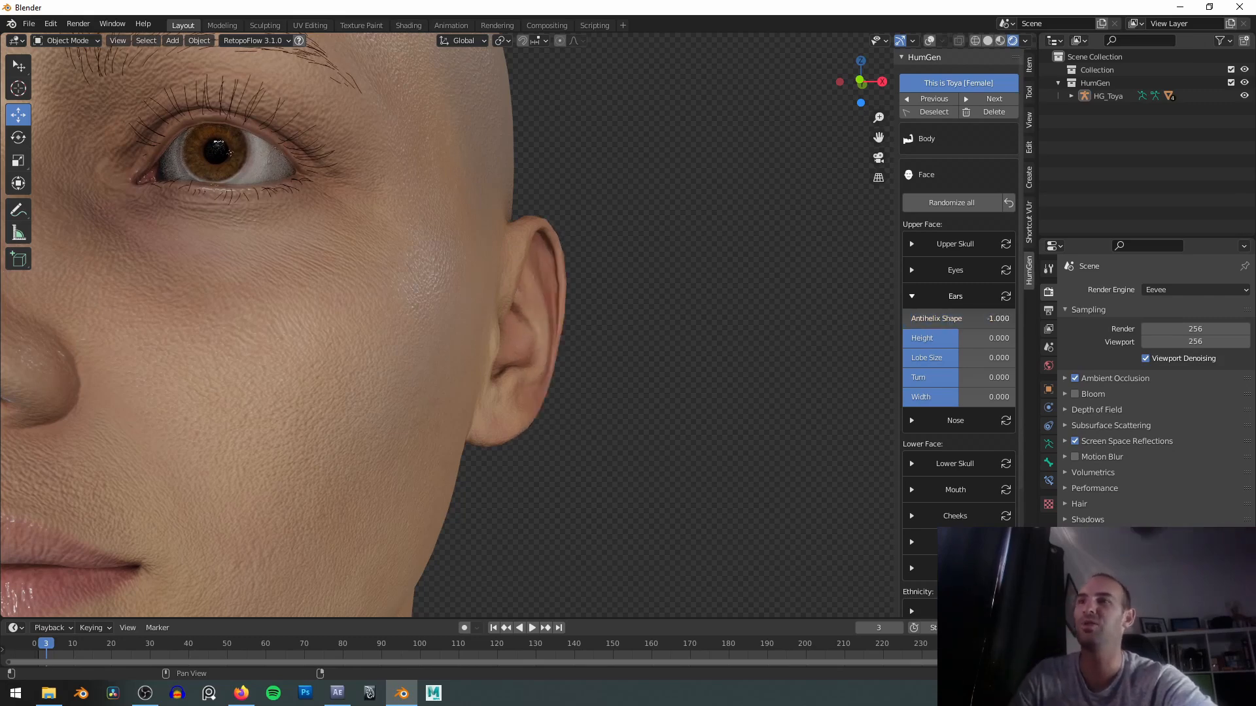
Set the ears' Lobe Size to 1 and check the lobe from the side.
{"action": "middle_click_drag", "start_coordinate": [680, 324], "coordinate": [759, 340]}
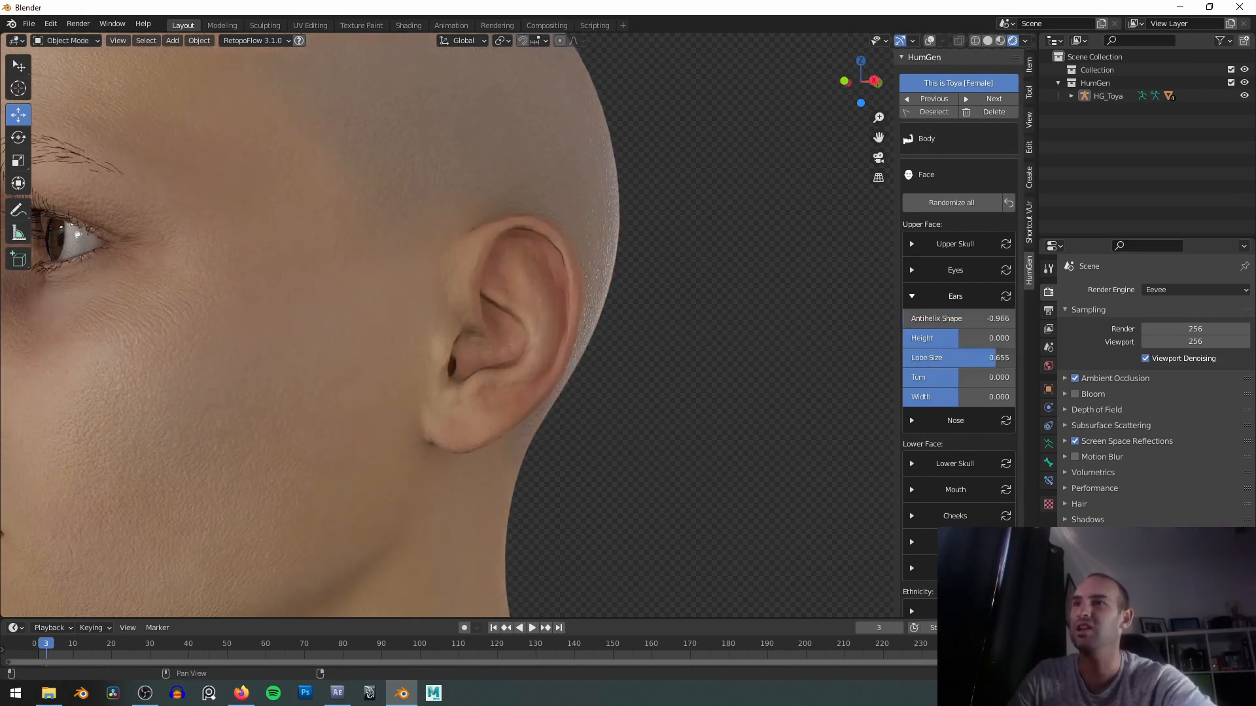
{"action": "mouse_move", "coordinate": [994, 358]}
{"action": "left_mouse_down"}
{"action": "mouse_move", "coordinate": [981, 358]}
{"action": "mouse_move", "coordinate": [1015, 358]}
{"action": "left_mouse_up"}
{"action": "middle_click_drag", "start_coordinate": [818, 363], "coordinate": [852, 365]}
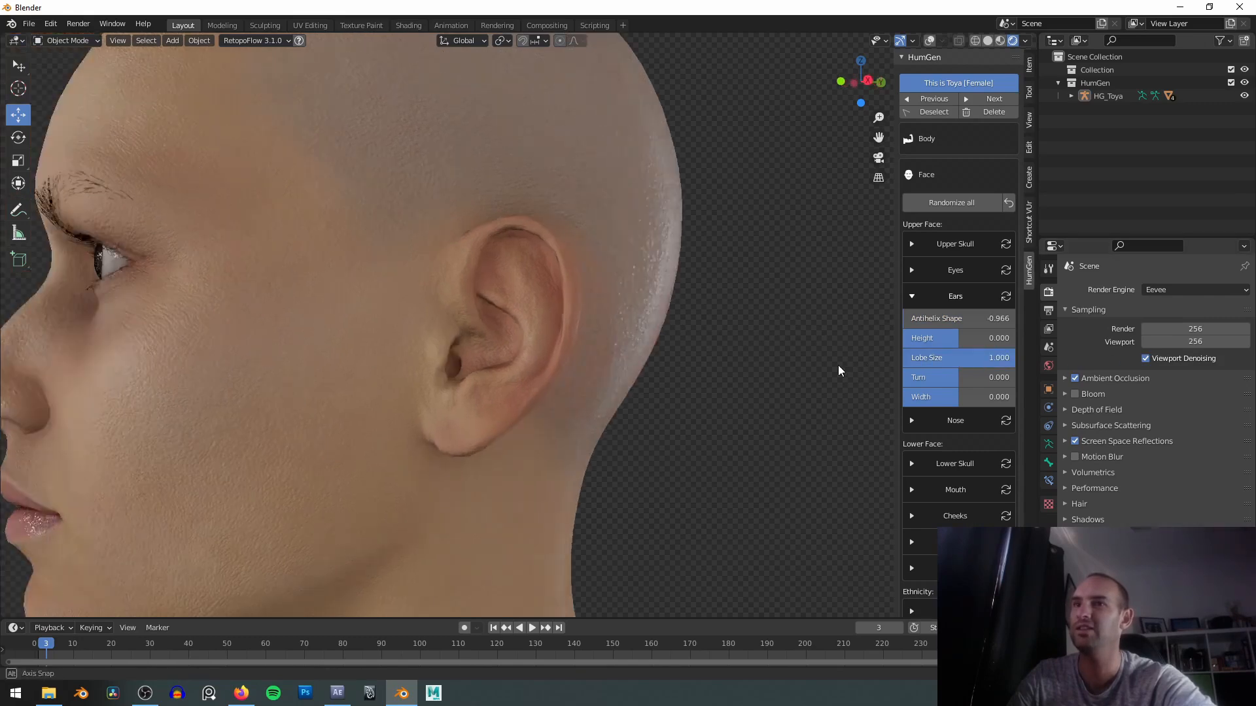
Try the ears' Turn at -1 and 1, and set it to about 0.115.
{"action": "left_click_drag", "start_coordinate": [962, 378], "coordinate": [902, 378]}
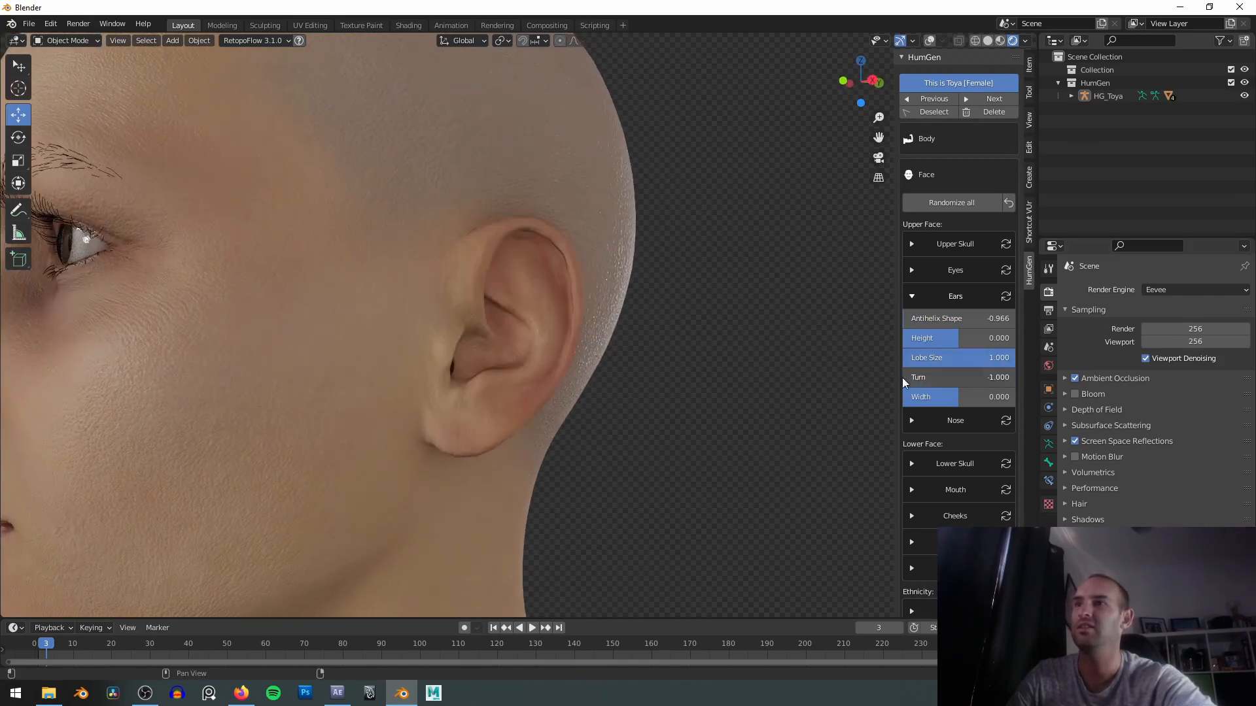
{"action": "middle_click_drag", "start_coordinate": [818, 385], "coordinate": [705, 384]}
{"action": "left_click_drag", "start_coordinate": [999, 382], "coordinate": [1138, 382]}
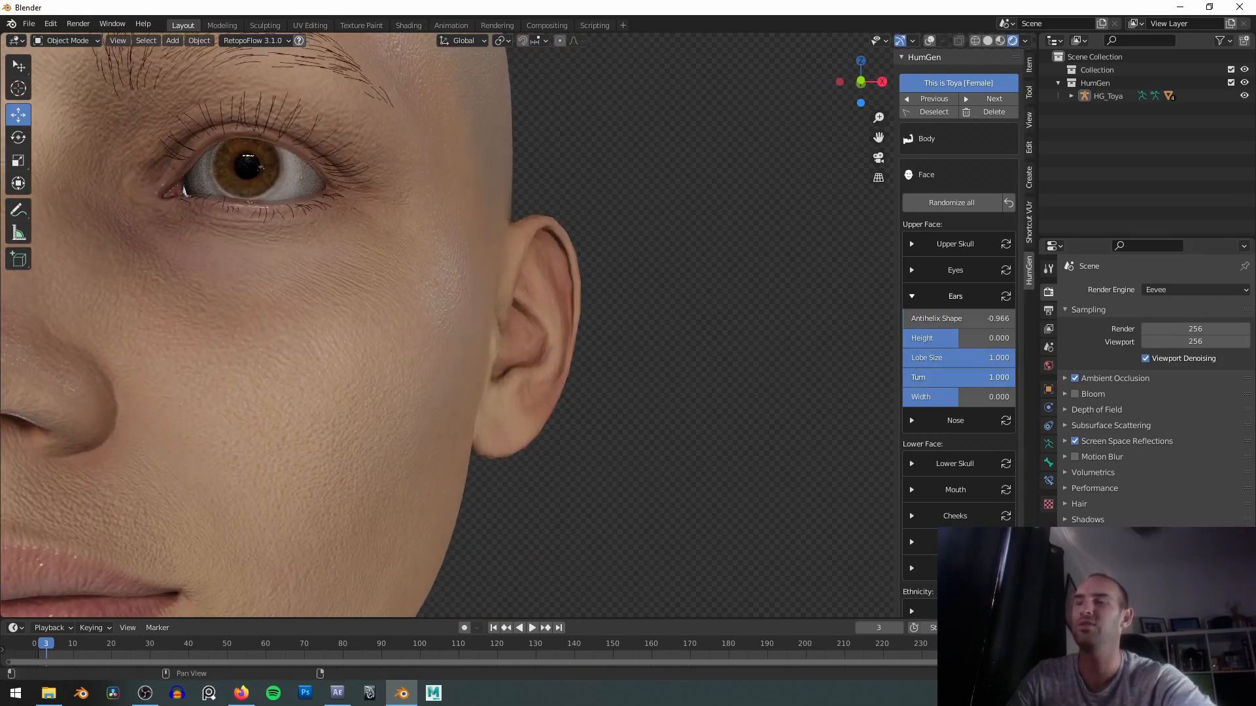
{"action": "left_click_drag", "start_coordinate": [1008, 378], "coordinate": [966, 378]}
{"action": "middle_click_drag", "start_coordinate": [628, 370], "coordinate": [731, 381]}
Set the ears' Width to 1 and Height to about 0.782, and collapse the Ears controls.
{"action": "left_click_drag", "start_coordinate": [962, 397], "coordinate": [1008, 397]}
{"action": "middle_click_drag", "start_coordinate": [654, 405], "coordinate": [457, 402]}
{"action": "left_click_drag", "start_coordinate": [961, 397], "coordinate": [1012, 397]}
{"action": "left_click_drag", "start_coordinate": [946, 337], "coordinate": [1003, 338]}
{"action": "middle_click_drag", "start_coordinate": [830, 343], "coordinate": [703, 344]}
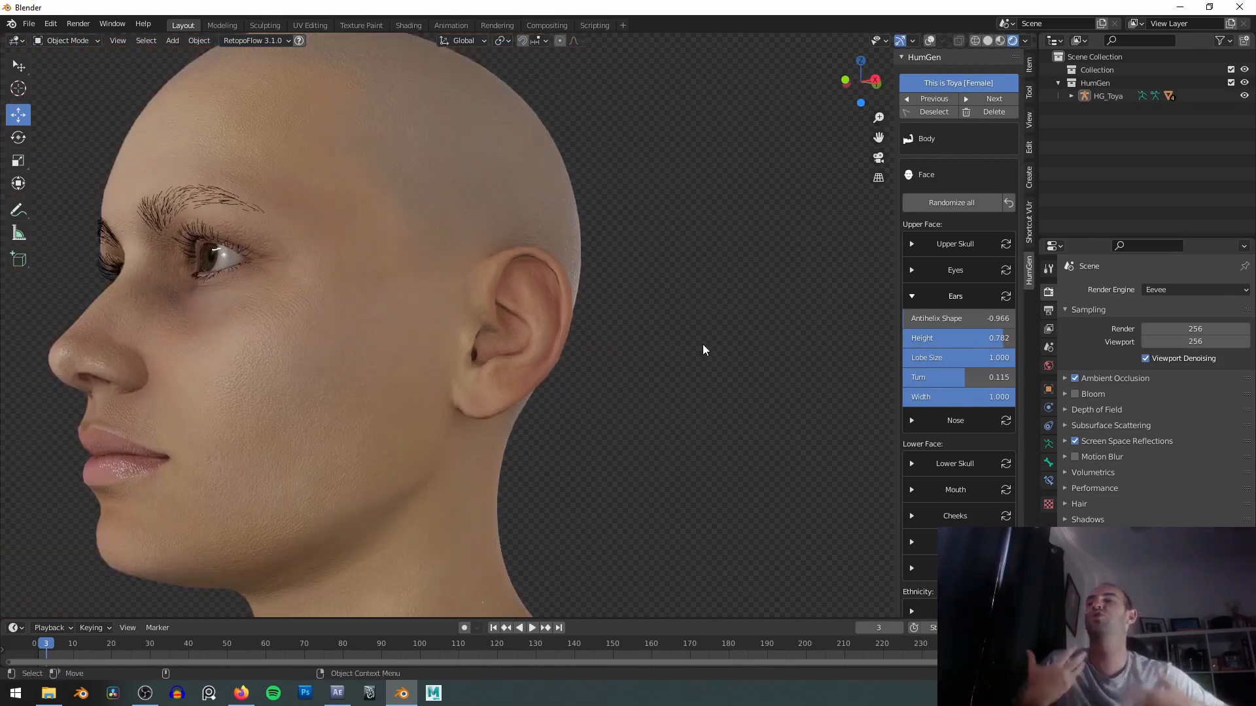
{"action": "middle_click_drag", "start_coordinate": [702, 344], "coordinate": [574, 257]}
{"action": "left_click", "coordinate": [916, 296]}
{"action": "middle_click_drag", "start_coordinate": [869, 289], "coordinate": [693, 311]}
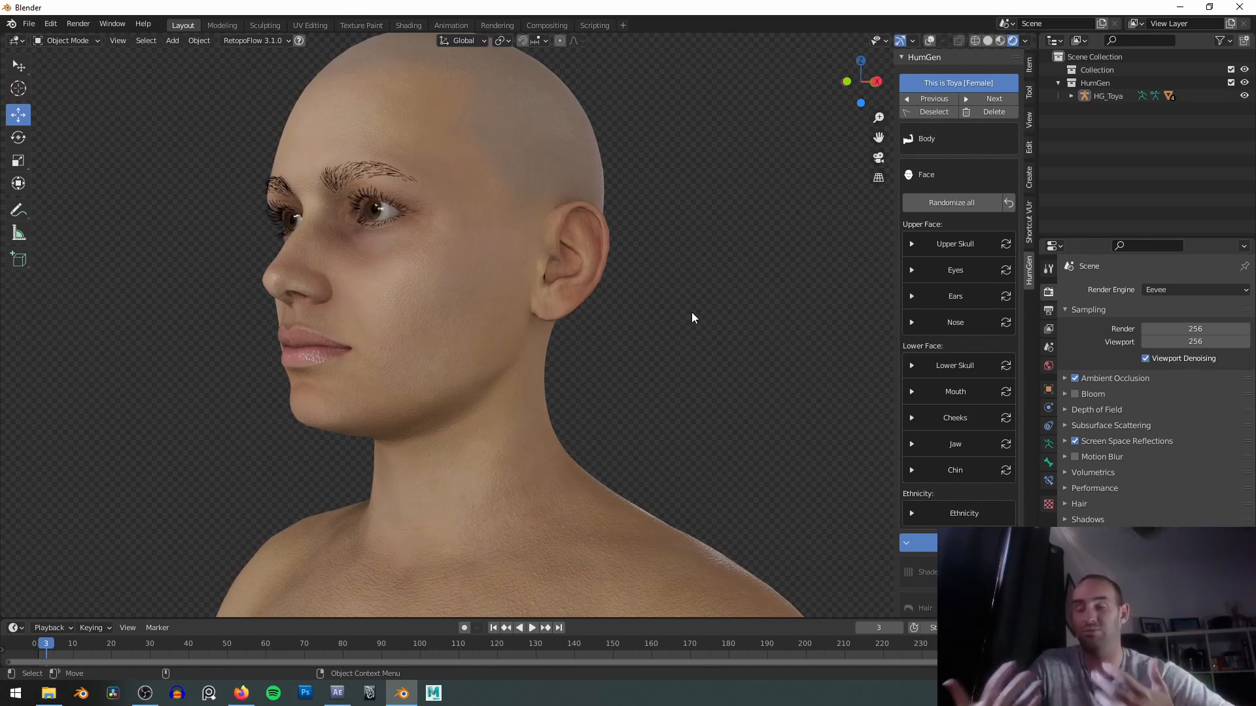
Open the Lower Skull controls and try Muzzle Location Horizontal in both directions, comparing the effect on the face from the side.
{"action": "middle_click_drag", "start_coordinate": [690, 316], "coordinate": [853, 398]}
{"action": "left_click", "coordinate": [911, 365]}
{"action": "scroll", "coordinate": [728, 328], "scroll_direction": "up", "scroll_amount": 5}
{"action": "middle_click_drag", "start_coordinate": [724, 289], "coordinate": [818, 409]}
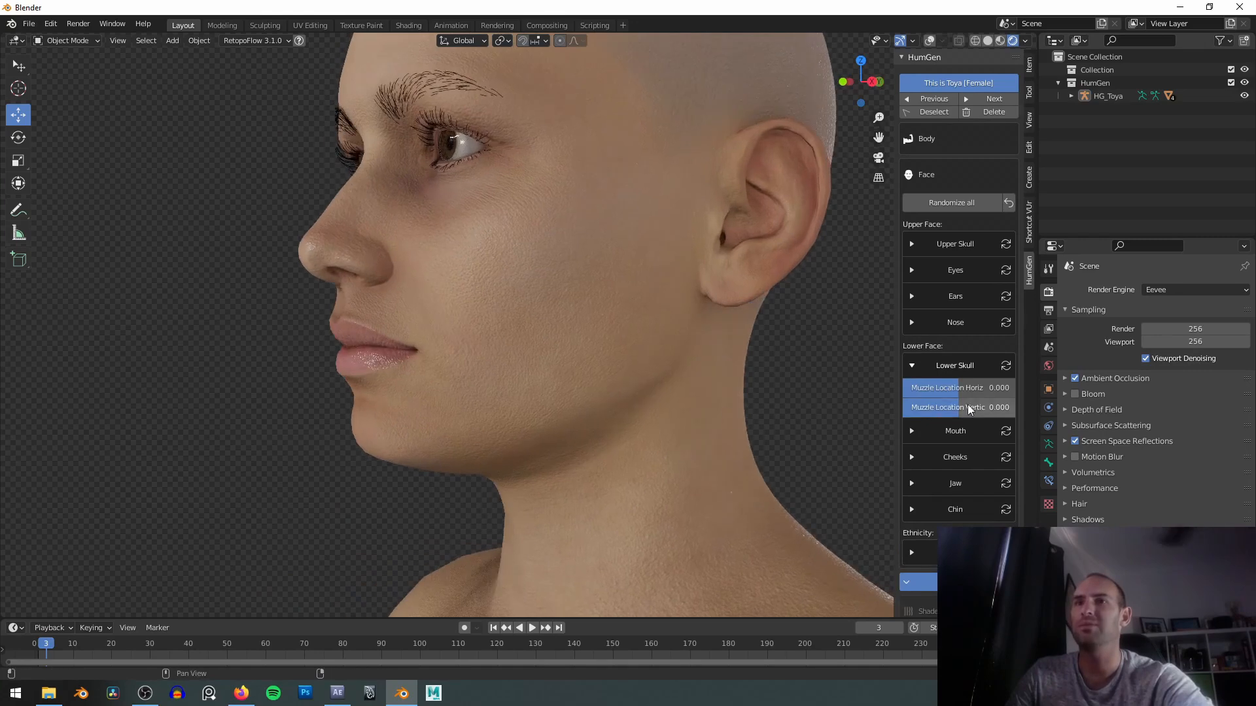
{"action": "left_click_drag", "start_coordinate": [963, 391], "coordinate": [942, 391]}
{"action": "middle_click_drag", "start_coordinate": [458, 434], "coordinate": [526, 434]}
{"action": "left_click_drag", "start_coordinate": [964, 391], "coordinate": [875, 392]}
{"action": "middle_click_drag", "start_coordinate": [569, 428], "coordinate": [644, 412]}
{"action": "left_click_drag", "start_coordinate": [958, 387], "coordinate": [991, 388]}
{"action": "middle_click_drag", "start_coordinate": [654, 419], "coordinate": [725, 428]}
Adjust the lower skull's Muzzle Location Vertical slightly and collapse the Lower Skull controls.
{"action": "mouse_move", "coordinate": [948, 408]}
{"action": "left_mouse_down"}
{"action": "mouse_move", "coordinate": [1015, 408]}
{"action": "mouse_move", "coordinate": [892, 408]}
{"action": "mouse_move", "coordinate": [955, 408]}
{"action": "left_mouse_up"}
{"action": "scroll", "coordinate": [683, 366], "scroll_direction": "down", "scroll_amount": 2}
{"action": "middle_click_drag", "start_coordinate": [684, 366], "coordinate": [747, 422], "text": "shift"}
{"action": "left_click", "coordinate": [914, 366]}
Open the Mouth controls and try Cupid Bow at about -0.989 and 1, inspecting the lips up close.
{"action": "left_click", "coordinate": [914, 392]}
{"action": "scroll", "coordinate": [717, 414], "scroll_direction": "up", "scroll_amount": 2}
{"action": "left_click_drag", "start_coordinate": [940, 412], "coordinate": [902, 415]}
{"action": "scroll", "coordinate": [772, 399], "scroll_direction": "up", "scroll_amount": 2}
{"action": "middle_click_drag", "start_coordinate": [767, 397], "coordinate": [752, 398]}
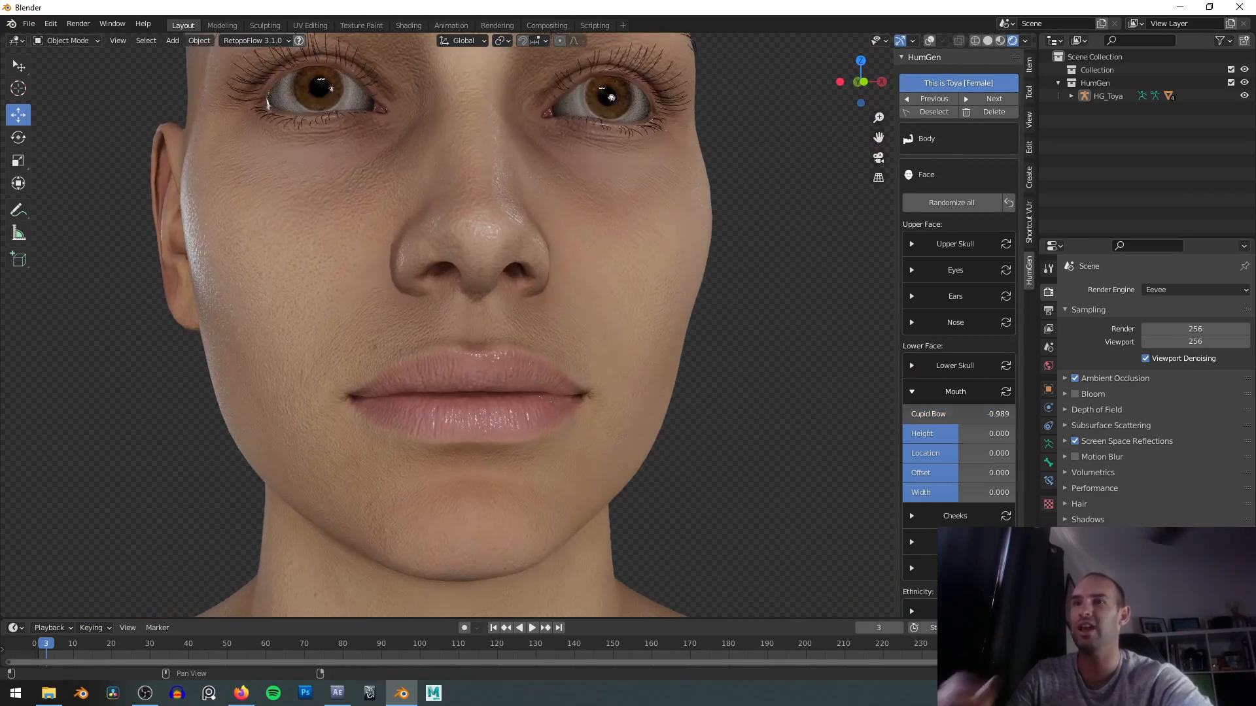
{"action": "left_click_drag", "start_coordinate": [906, 414], "coordinate": [1014, 413]}
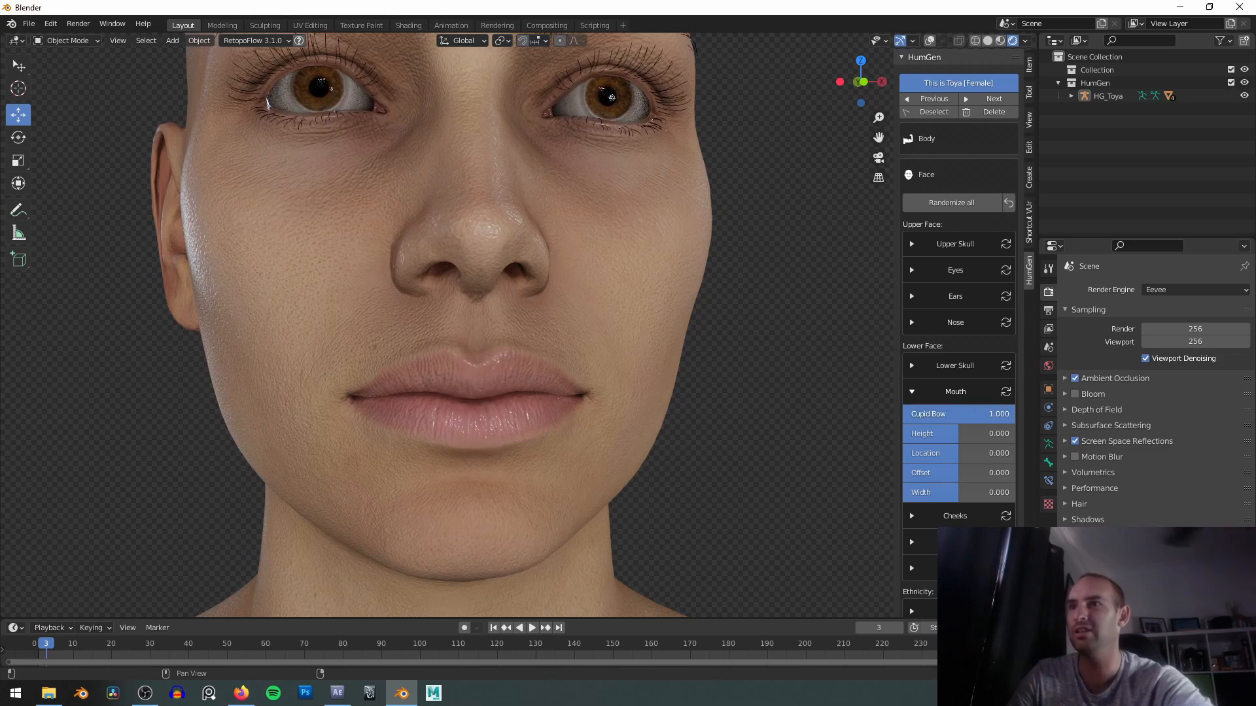
Set the mouth's Cupid Bow to about 0.356 and Height to about 0.207.
{"action": "left_click_drag", "start_coordinate": [914, 427], "coordinate": [969, 433]}
{"action": "scroll", "coordinate": [716, 328], "scroll_direction": "down", "scroll_amount": 4}
{"action": "middle_click_drag", "start_coordinate": [732, 434], "coordinate": [705, 437]}
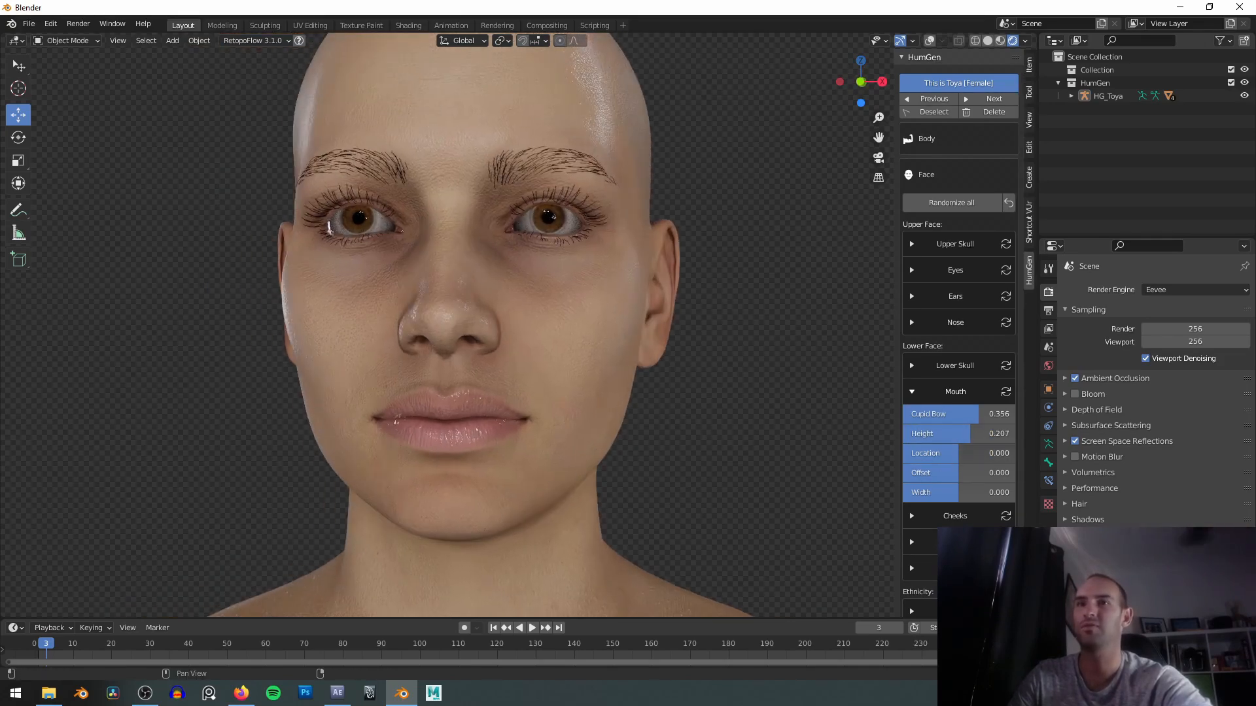
Try the mouth's Location at about 0.057 and set it to about 0.701, checking the profile.
{"action": "left_click_drag", "start_coordinate": [1014, 453], "coordinate": [961, 453]}
{"action": "middle_click_drag", "start_coordinate": [622, 442], "coordinate": [574, 404], "text": "alt"}
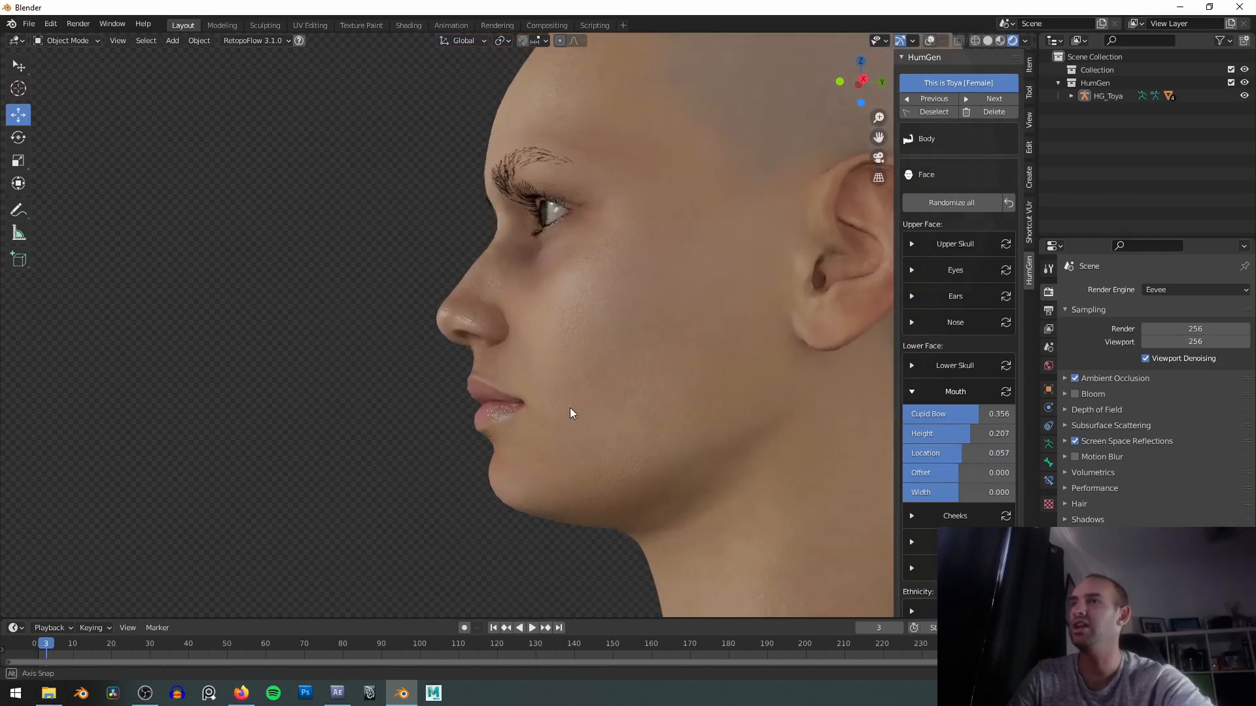
{"action": "left_click_drag", "start_coordinate": [966, 453], "coordinate": [999, 453]}
{"action": "middle_click_drag", "start_coordinate": [498, 434], "coordinate": [673, 358]}
Try different mouth Offset and Height values, and set Height to about 0.621 and Offset to about 0.345.
{"action": "left_click_drag", "start_coordinate": [942, 472], "coordinate": [973, 472]}
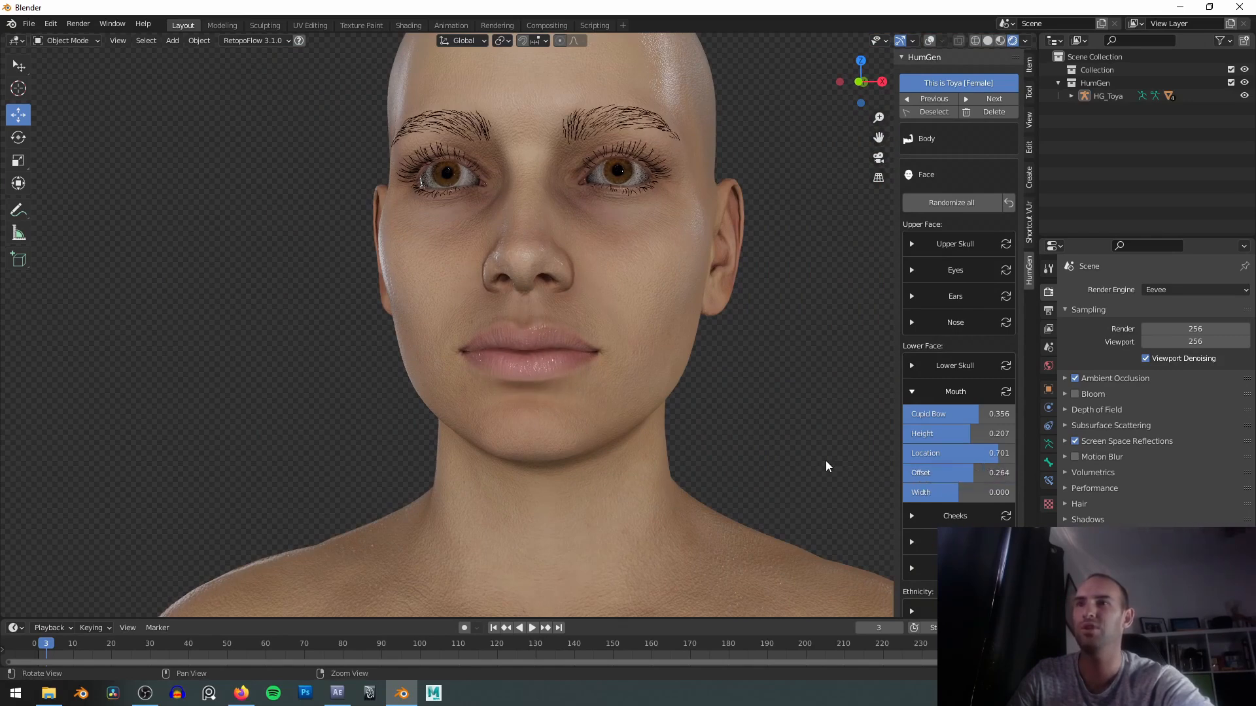
{"action": "scroll", "coordinate": [826, 451], "scroll_direction": "up", "scroll_amount": 3}
{"action": "left_click_drag", "start_coordinate": [973, 472], "coordinate": [940, 433]}
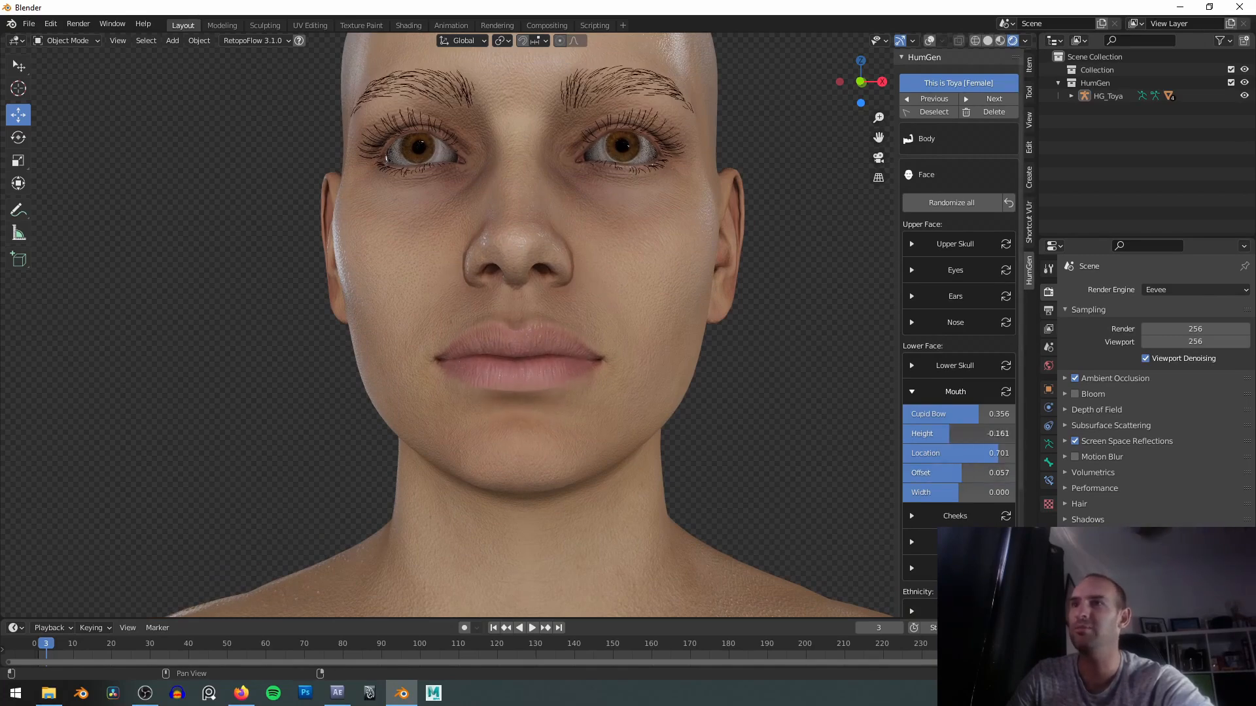
{"action": "left_click_drag", "start_coordinate": [974, 472], "coordinate": [978, 472]}
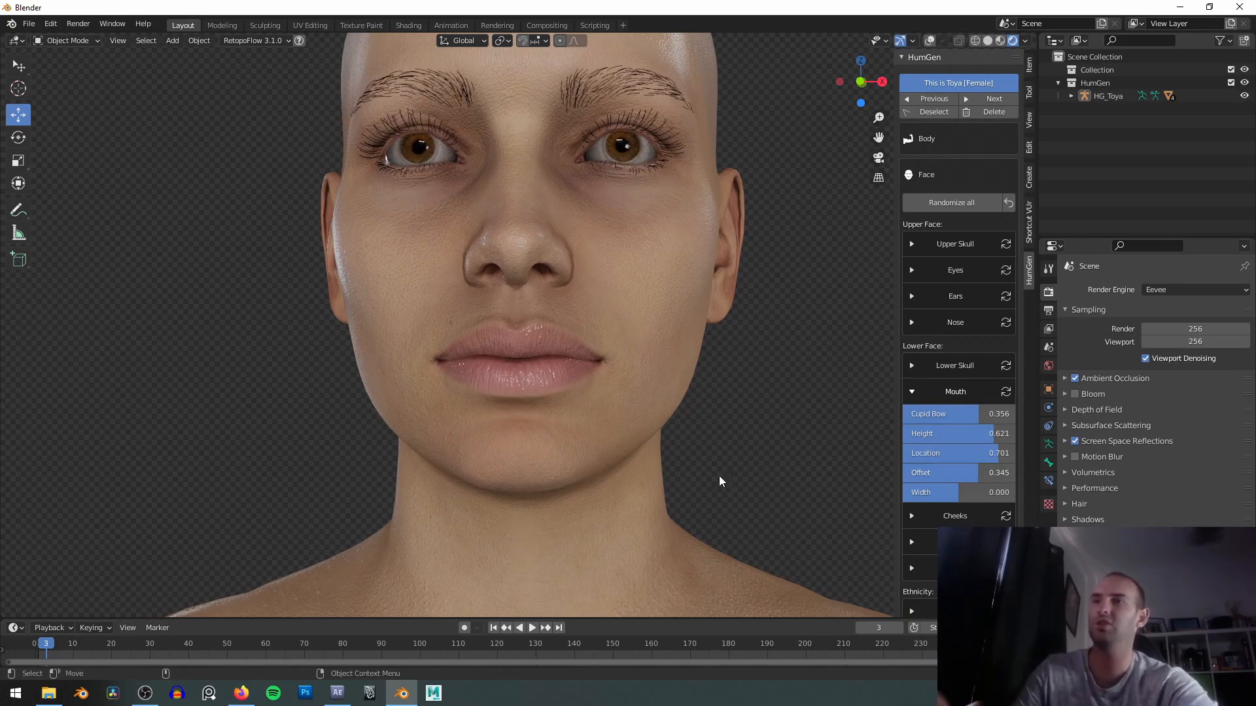
{"action": "scroll", "coordinate": [708, 302], "scroll_direction": "down", "scroll_amount": 4}
{"action": "mouse_move", "coordinate": [707, 302]}
{"action": "middle_mouse_down"}
{"action": "mouse_move", "coordinate": [753, 250]}
{"action": "mouse_move", "coordinate": [724, 304]}
{"action": "middle_mouse_up"}
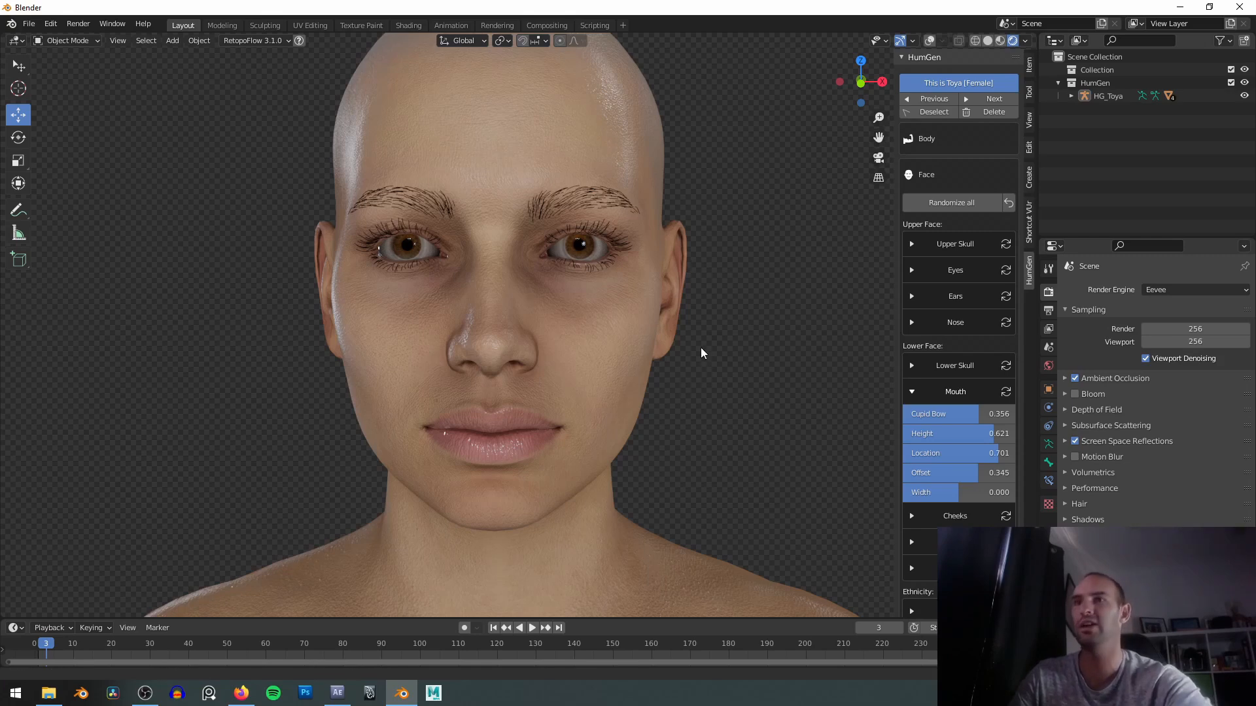
{"action": "middle_click_drag", "start_coordinate": [691, 369], "coordinate": [721, 303], "text": "shift"}
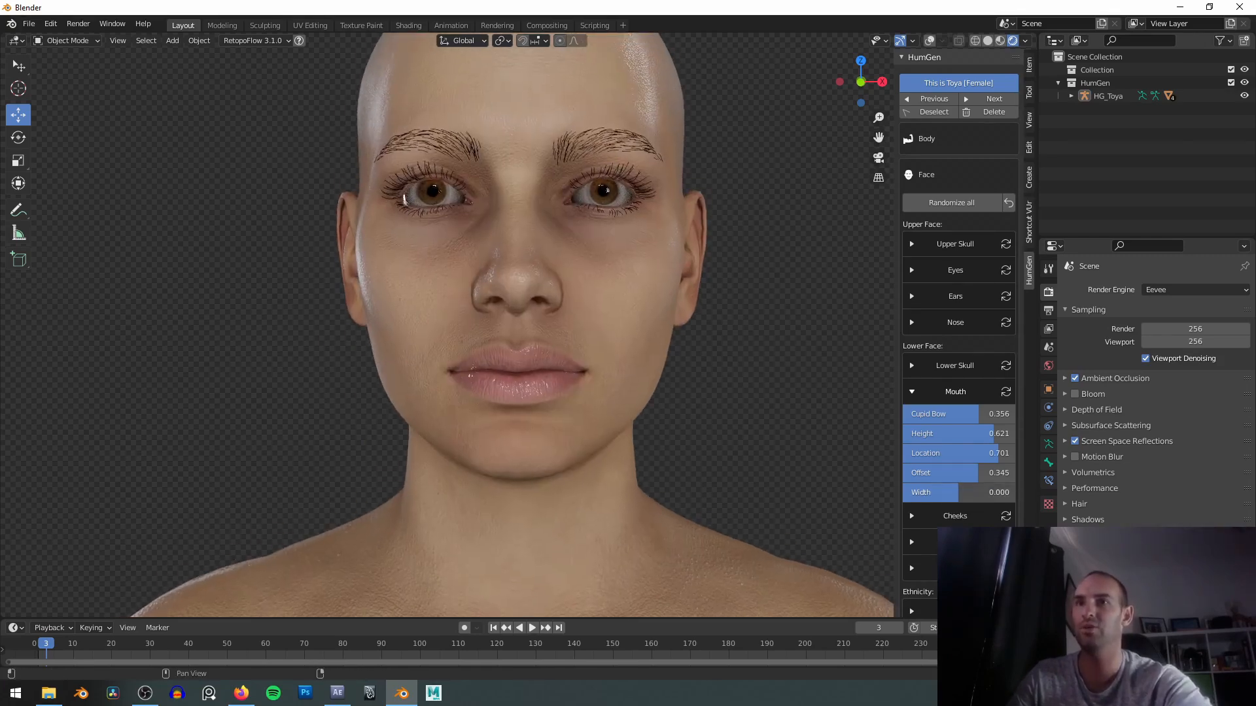
Try the mouth's Width at about 0.069 and 1, and collapse the Mouth controls.
{"action": "mouse_move", "coordinate": [985, 492]}
{"action": "left_mouse_down"}
{"action": "mouse_move", "coordinate": [1013, 492]}
{"action": "mouse_move", "coordinate": [906, 492]}
{"action": "mouse_move", "coordinate": [962, 492]}
{"action": "left_mouse_up"}
{"action": "middle_click_drag", "start_coordinate": [700, 332], "coordinate": [679, 355], "text": "shift"}
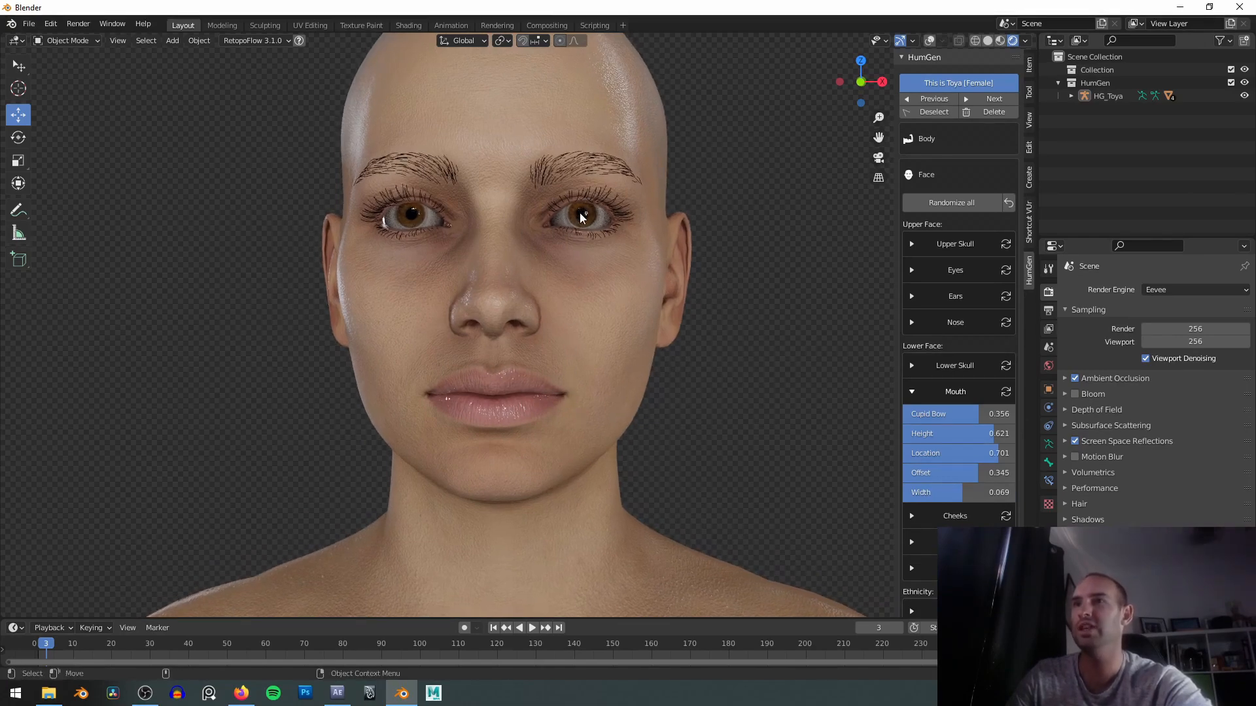
{"action": "middle_click_drag", "start_coordinate": [565, 262], "coordinate": [566, 227], "text": "ctrl"}
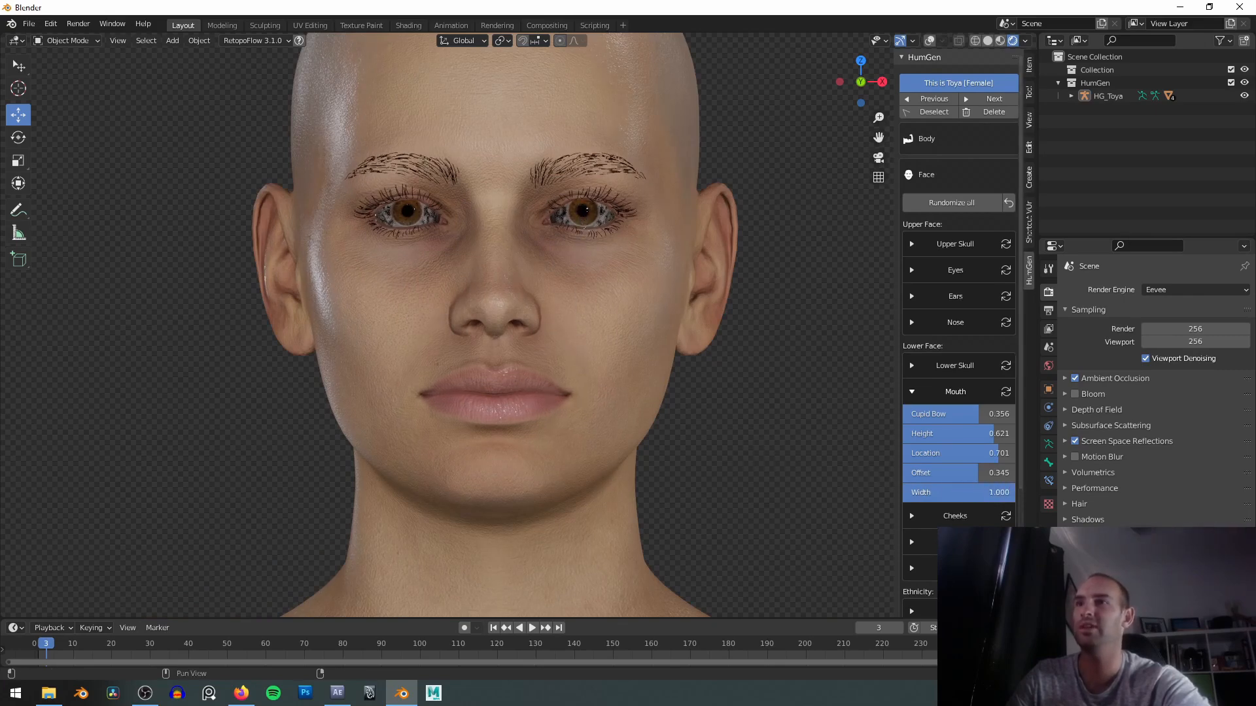
{"action": "middle_click_drag", "start_coordinate": [586, 342], "coordinate": [763, 421]}
{"action": "left_click", "coordinate": [912, 392]}
Open the Cheeks controls and set Fullness to about -0.057 and Zygomatic Bone to about 0.069.
{"action": "left_click", "coordinate": [912, 418]}
{"action": "left_click_drag", "start_coordinate": [991, 440], "coordinate": [1014, 460]}
{"action": "middle_click_drag", "start_coordinate": [536, 408], "coordinate": [431, 399]}
{"action": "left_click_drag", "start_coordinate": [956, 460], "coordinate": [903, 460]}
{"action": "mouse_move", "coordinate": [998, 462]}
{"action": "left_mouse_down"}
{"action": "mouse_move", "coordinate": [903, 459]}
{"action": "mouse_move", "coordinate": [1003, 459]}
{"action": "left_mouse_up"}
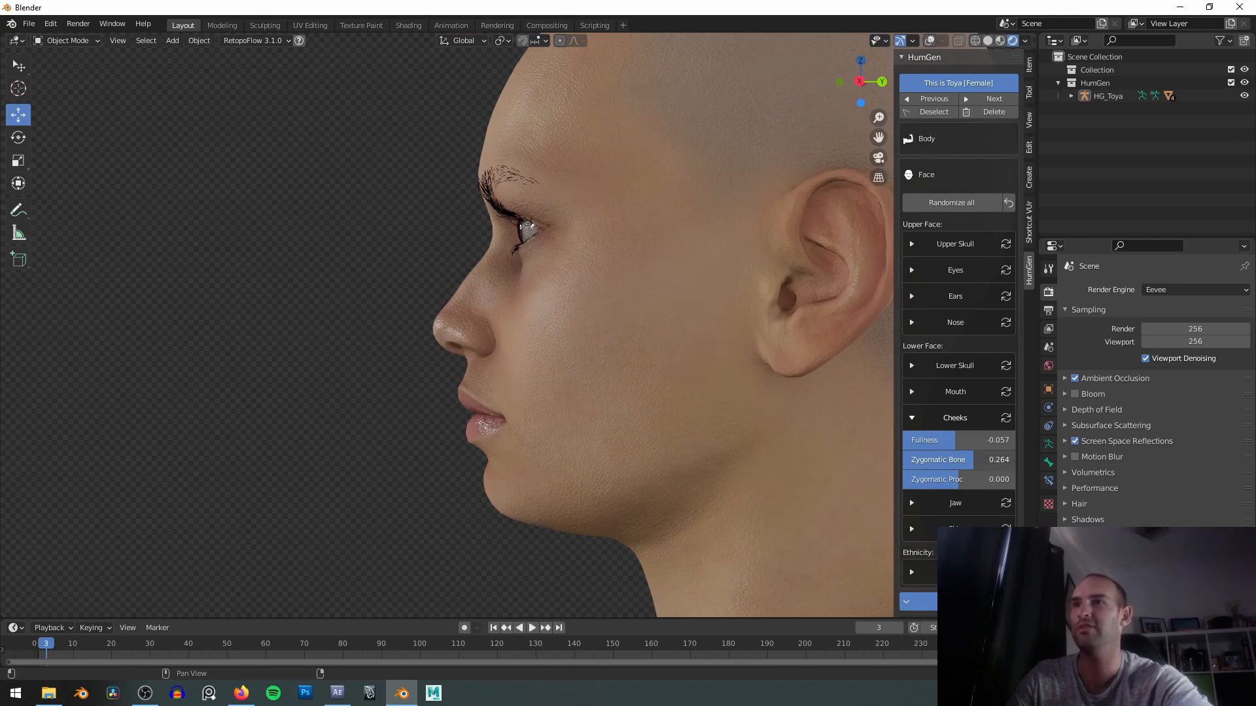
{"action": "middle_click_drag", "start_coordinate": [406, 346], "coordinate": [600, 396]}
Try the cheeks' Zygomatic Proc at 1 and at its minimum, and set it to about 0.069.
{"action": "mouse_move", "coordinate": [1015, 479]}
{"action": "left_mouse_down"}
{"action": "mouse_move", "coordinate": [906, 479]}
{"action": "mouse_move", "coordinate": [1016, 479]}
{"action": "left_mouse_up"}
{"action": "middle_click_drag", "start_coordinate": [586, 435], "coordinate": [619, 440]}
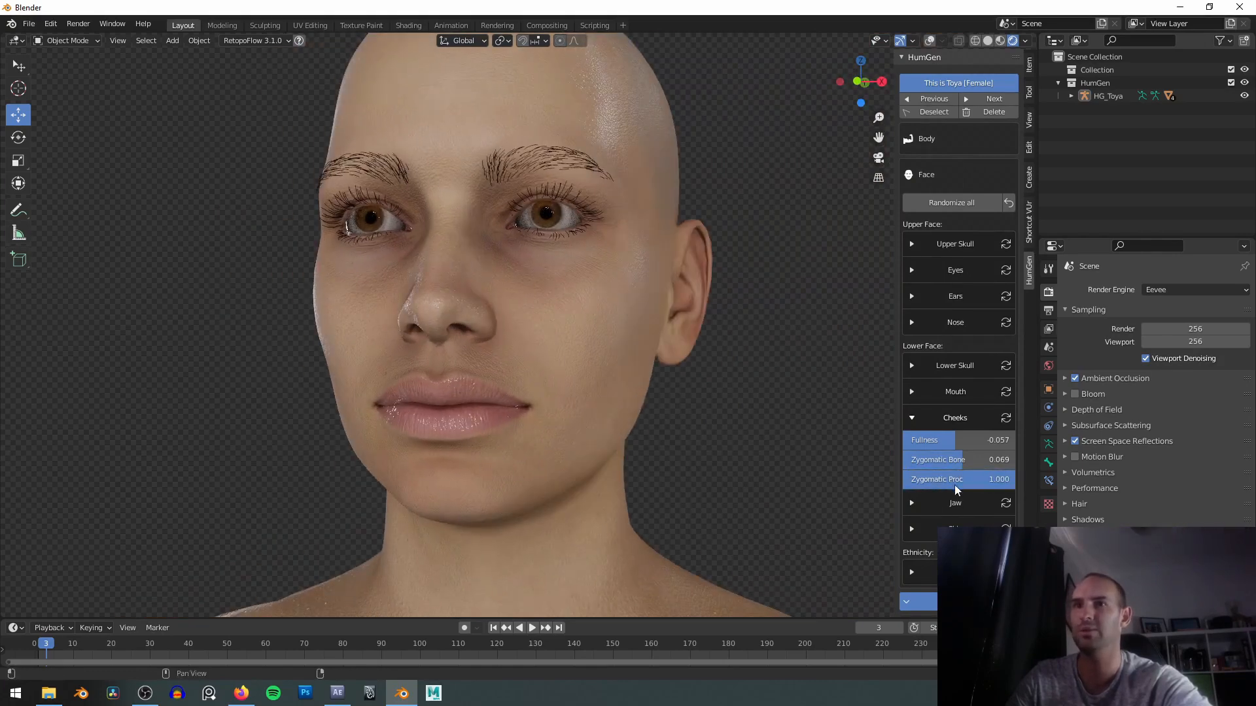
{"action": "mouse_move", "coordinate": [990, 484]}
{"action": "left_mouse_down"}
{"action": "mouse_move", "coordinate": [883, 484]}
{"action": "mouse_move", "coordinate": [997, 484]}
{"action": "left_mouse_up"}
{"action": "left_click_drag", "start_coordinate": [710, 454], "coordinate": [736, 456], "text": "alt"}
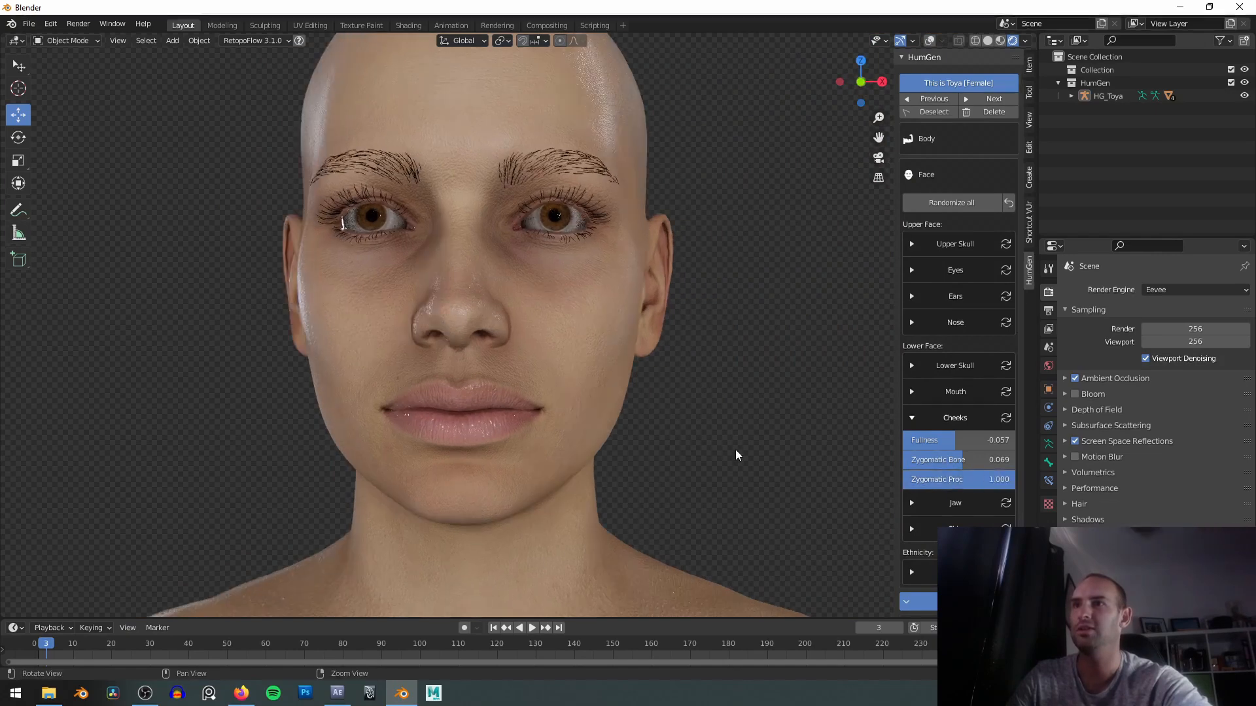
{"action": "left_click_drag", "start_coordinate": [1012, 479], "coordinate": [903, 479]}
{"action": "mouse_move", "coordinate": [649, 411]}
{"action": "left_mouse_down", "text": "alt"}
{"action": "mouse_move", "coordinate": [669, 404]}
{"action": "mouse_move", "coordinate": [655, 402]}
{"action": "left_mouse_up", "text": "alt"}
{"action": "left_click_drag", "start_coordinate": [995, 478], "coordinate": [963, 479]}
{"action": "scroll", "coordinate": [768, 415], "scroll_direction": "down", "scroll_amount": 5}
{"action": "scroll", "coordinate": [632, 340], "scroll_direction": "up", "scroll_amount": 4}
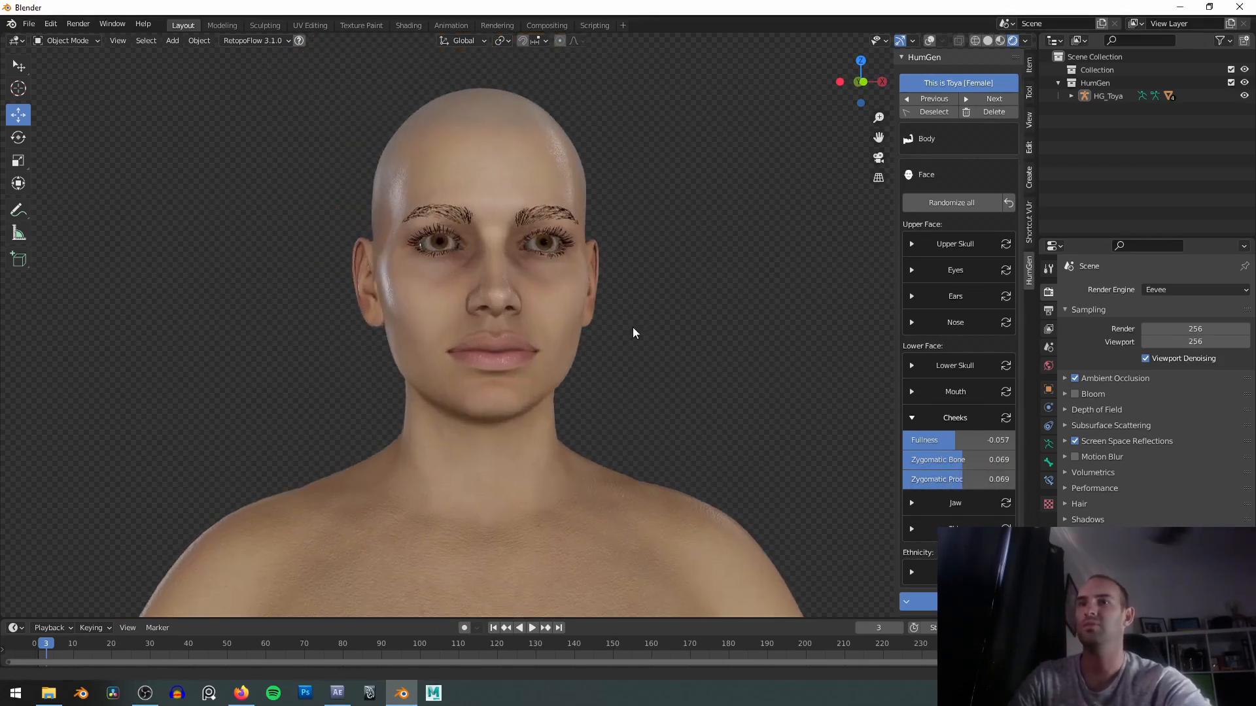
Switch from the Cheeks to the Jaw controls, try Location Horizontal at -1, and set it to about -0.253.
{"action": "left_click", "coordinate": [911, 418]}
{"action": "left_click", "coordinate": [911, 444]}
{"action": "scroll", "coordinate": [695, 343], "scroll_direction": "up", "scroll_amount": 2}
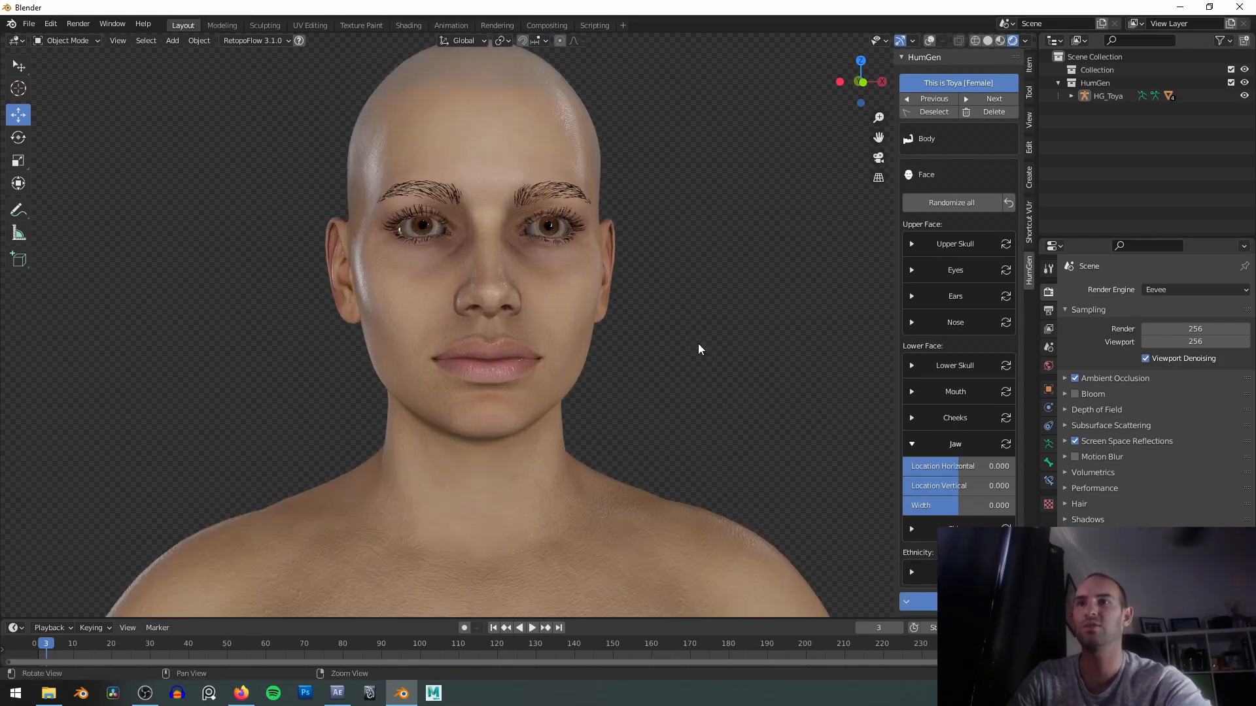
{"action": "left_click_drag", "start_coordinate": [710, 348], "coordinate": [824, 402], "text": "alt"}
{"action": "left_click_drag", "start_coordinate": [968, 475], "coordinate": [904, 466]}
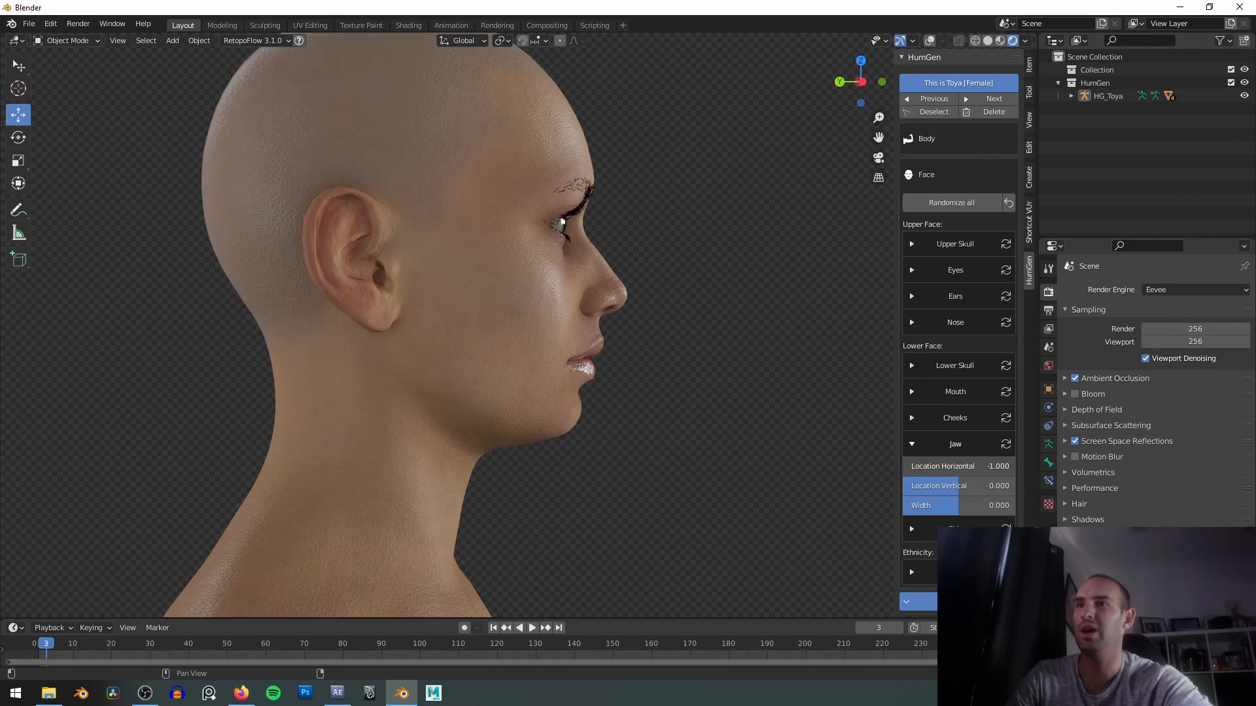
{"action": "left_click_drag", "start_coordinate": [956, 472], "coordinate": [959, 472]}
{"action": "middle_click_drag", "start_coordinate": [695, 392], "coordinate": [684, 373], "text": "shift"}
{"action": "left_click_drag", "start_coordinate": [945, 467], "coordinate": [943, 467]}
{"action": "middle_click_drag", "start_coordinate": [777, 442], "coordinate": [644, 444]}
Try the jaw's Location Vertical in both directions and set it to -1.
{"action": "left_click_drag", "start_coordinate": [981, 485], "coordinate": [928, 485]}
{"action": "middle_click_drag", "start_coordinate": [497, 455], "coordinate": [573, 461]}
{"action": "mouse_move", "coordinate": [968, 486]}
{"action": "left_mouse_down"}
{"action": "mouse_move", "coordinate": [1011, 485]}
{"action": "mouse_move", "coordinate": [904, 485]}
{"action": "mouse_move", "coordinate": [1013, 485]}
{"action": "left_mouse_up"}
{"action": "middle_click_drag", "start_coordinate": [639, 456], "coordinate": [478, 420]}
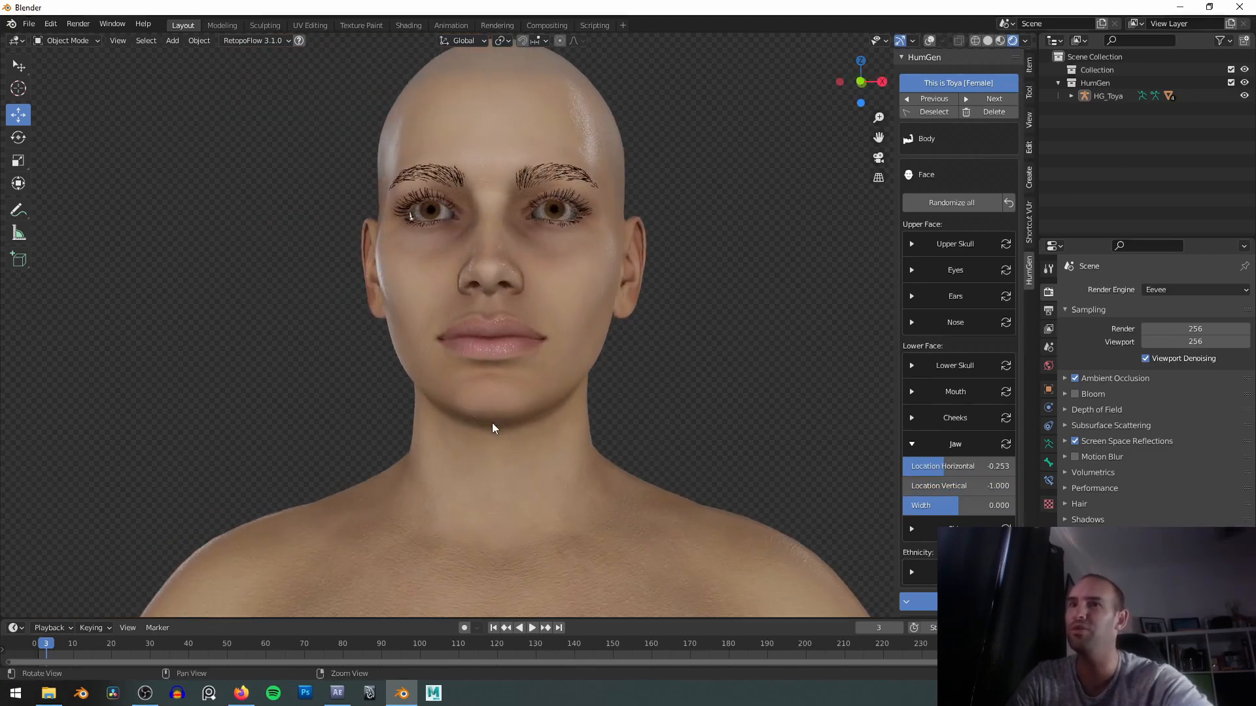
{"action": "middle_click_drag", "start_coordinate": [646, 463], "coordinate": [662, 463]}
Try the jaw's Width at both extremes, set it to about -0.667, and collapse the Jaw controls.
{"action": "left_click_drag", "start_coordinate": [964, 505], "coordinate": [903, 505]}
{"action": "middle_click_drag", "start_coordinate": [558, 465], "coordinate": [705, 463]}
{"action": "left_click_drag", "start_coordinate": [954, 505], "coordinate": [918, 505]}
{"action": "middle_click_drag", "start_coordinate": [681, 449], "coordinate": [757, 463]}
{"action": "left_click_drag", "start_coordinate": [918, 505], "coordinate": [1015, 505]}
{"action": "left_click_drag", "start_coordinate": [930, 505], "coordinate": [920, 505]}
{"action": "mouse_move", "coordinate": [724, 439]}
{"action": "middle_mouse_down"}
{"action": "mouse_move", "coordinate": [671, 442]}
{"action": "mouse_move", "coordinate": [715, 426]}
{"action": "middle_mouse_up"}
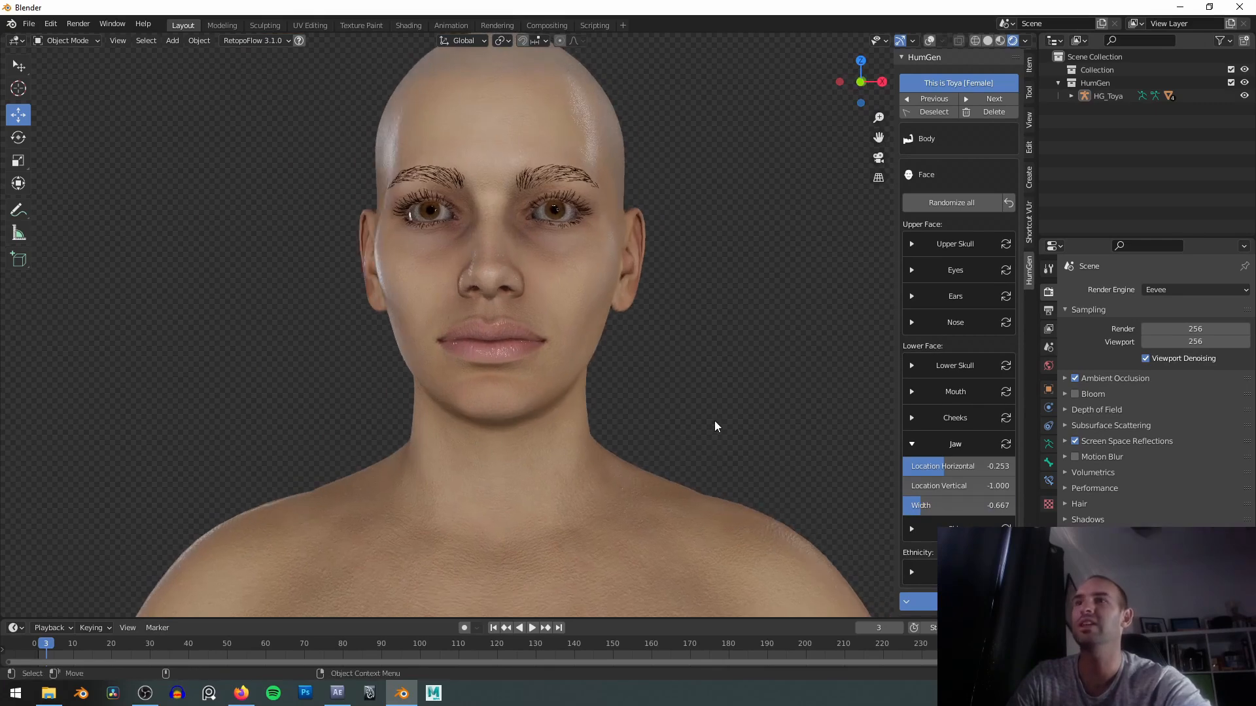
{"action": "left_click", "coordinate": [912, 444]}
Open the Chin controls and set Dimple to about 0.121.
{"action": "middle_click_drag", "start_coordinate": [551, 472], "coordinate": [625, 476]}
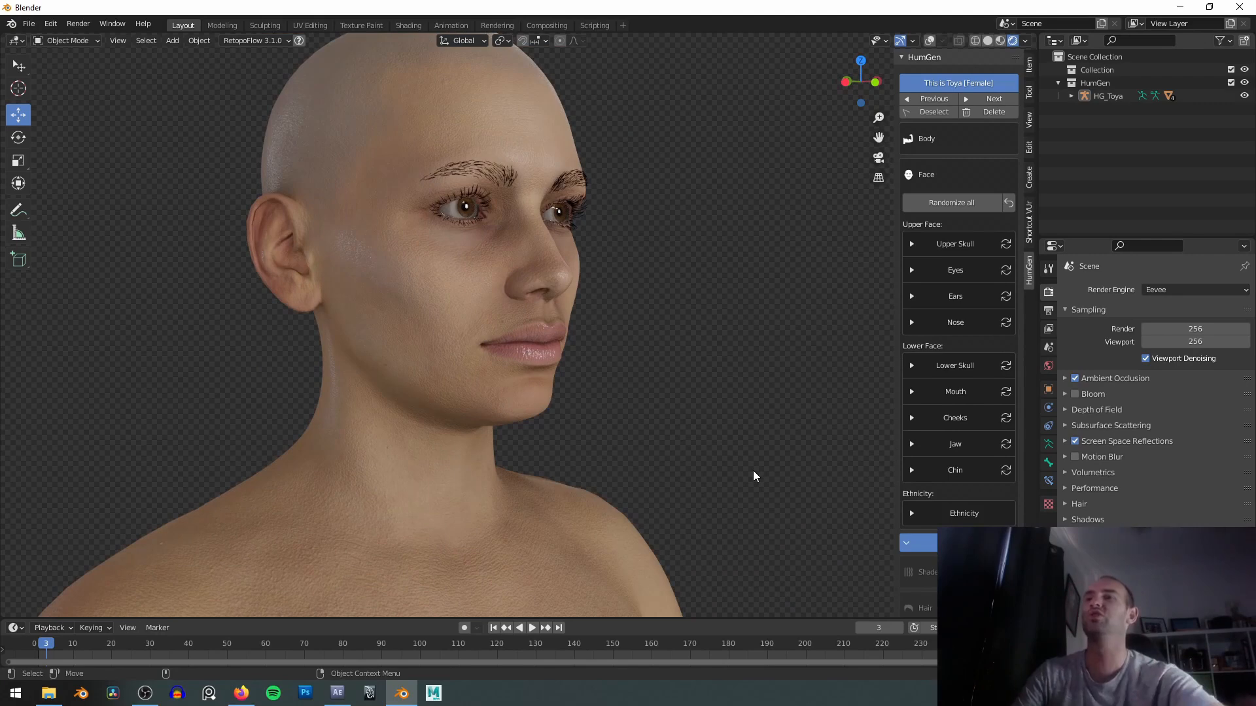
{"action": "left_click", "coordinate": [912, 470]}
{"action": "middle_click_drag", "start_coordinate": [732, 406], "coordinate": [602, 382]}
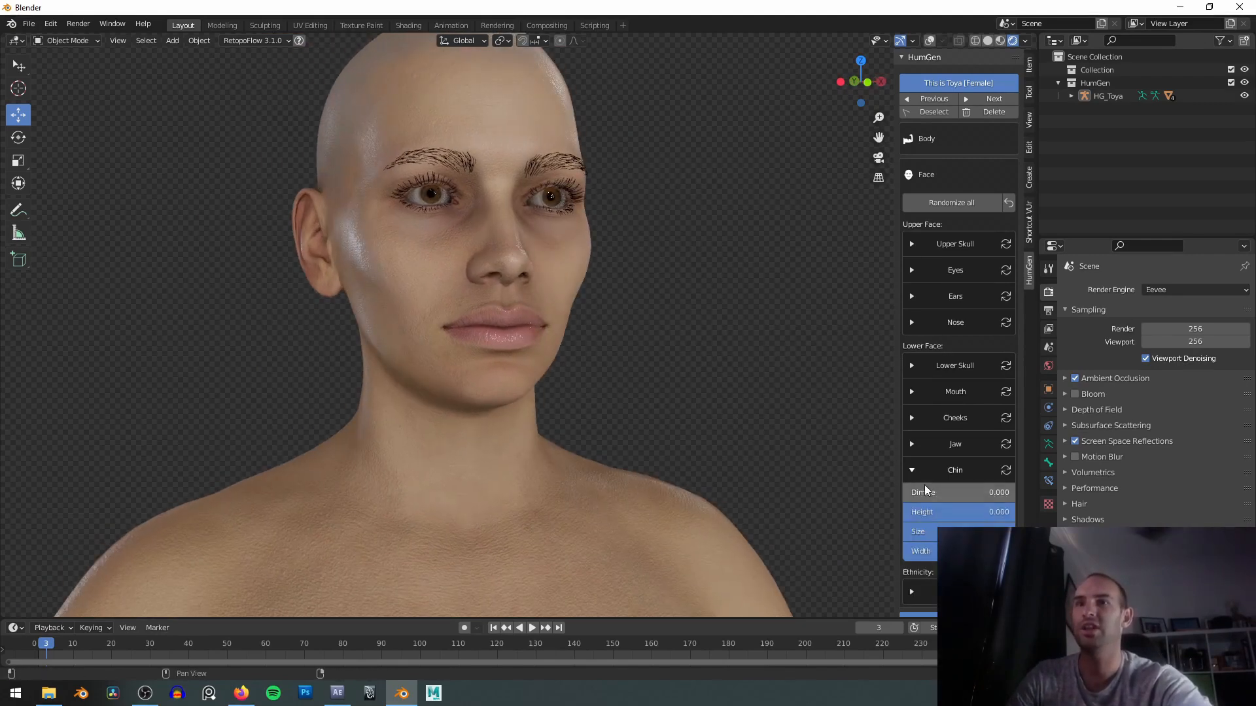
{"action": "left_click_drag", "start_coordinate": [959, 492], "coordinate": [968, 492]}
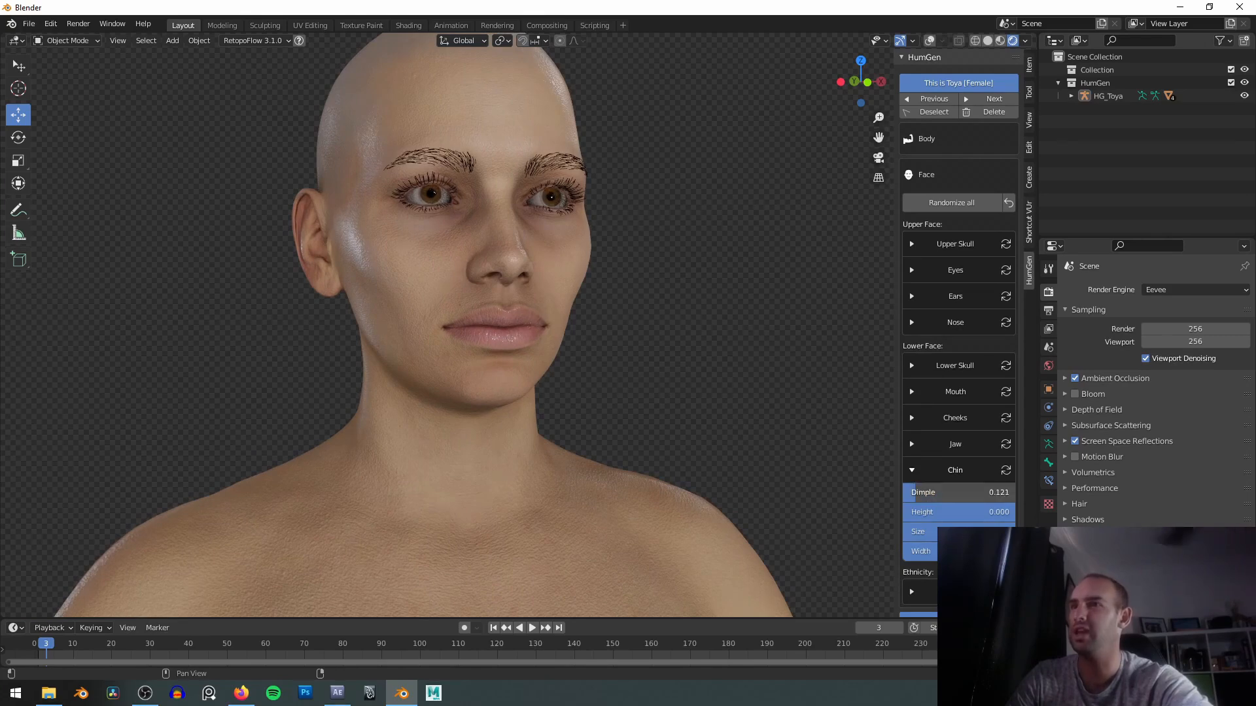
Compare the chin up close with Dimple at its minimum and near its maximum.
{"action": "middle_click_drag", "start_coordinate": [681, 440], "coordinate": [860, 414]}
{"action": "scroll", "coordinate": [576, 419], "scroll_direction": "up", "scroll_amount": 5}
{"action": "left_click_drag", "start_coordinate": [962, 492], "coordinate": [905, 492]}
{"action": "scroll", "coordinate": [589, 392], "scroll_direction": "up", "scroll_amount": 4}
{"action": "middle_click_drag", "start_coordinate": [876, 481], "coordinate": [863, 477]}
{"action": "left_click_drag", "start_coordinate": [906, 492], "coordinate": [1011, 493]}
{"action": "middle_click_drag", "start_coordinate": [720, 419], "coordinate": [680, 386]}
{"action": "mouse_move", "coordinate": [1011, 492]}
{"action": "left_mouse_down"}
{"action": "mouse_move", "coordinate": [906, 492]}
{"action": "mouse_move", "coordinate": [1011, 493]}
{"action": "left_mouse_up"}
{"action": "middle_click_drag", "start_coordinate": [650, 392], "coordinate": [941, 517]}
Try the chin's Dimple at its minimum and at 1, and set it to about 0.586.
{"action": "left_click_drag", "start_coordinate": [942, 493], "coordinate": [904, 497]}
{"action": "middle_click_drag", "start_coordinate": [784, 487], "coordinate": [870, 488]}
{"action": "left_click_drag", "start_coordinate": [906, 493], "coordinate": [1010, 492]}
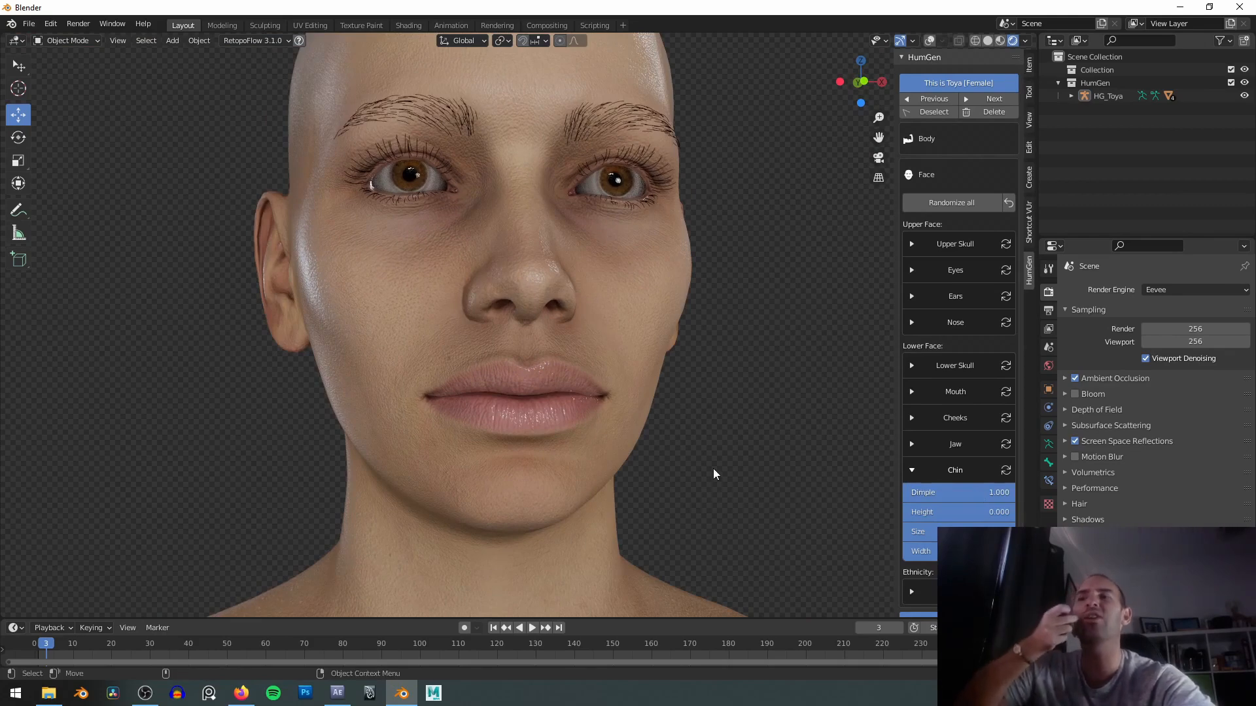
{"action": "mouse_move", "coordinate": [970, 493]}
{"action": "left_mouse_down"}
{"action": "mouse_move", "coordinate": [906, 493]}
{"action": "mouse_move", "coordinate": [1011, 494]}
{"action": "mouse_move", "coordinate": [968, 494]}
{"action": "left_mouse_up"}
{"action": "middle_click_drag", "start_coordinate": [471, 406], "coordinate": [567, 357]}
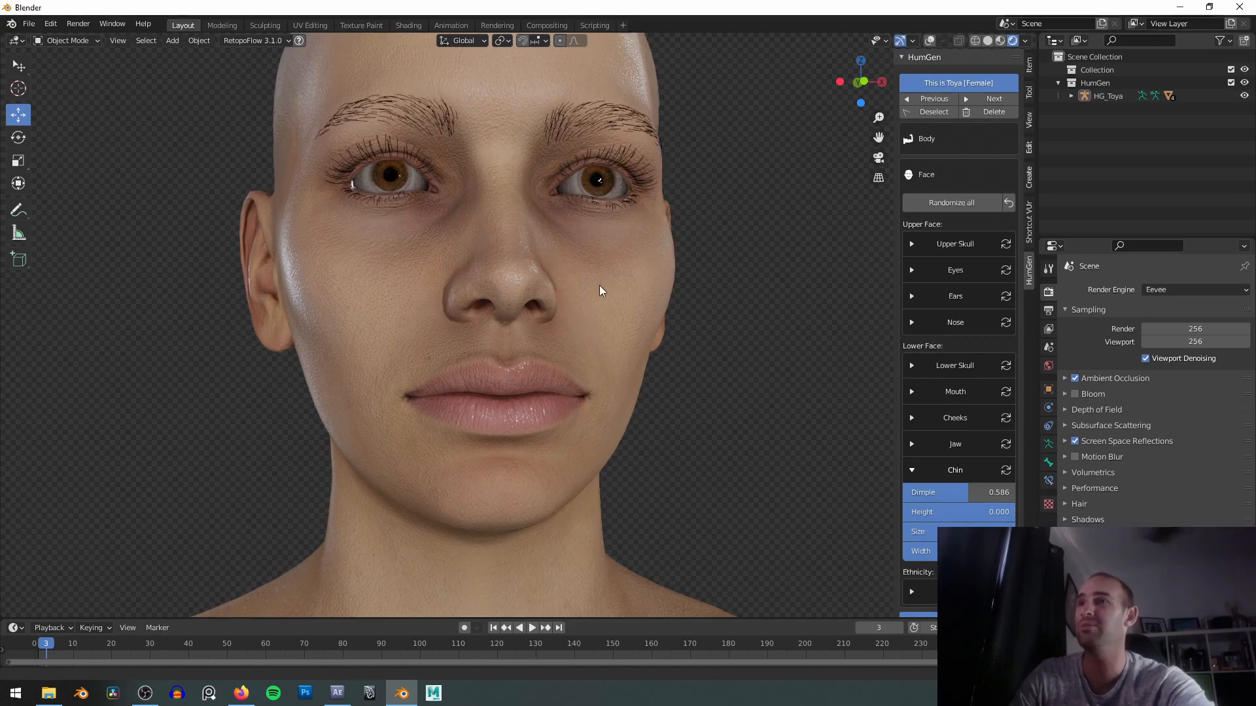
Try a different chin Height and undo the change.
{"action": "scroll", "coordinate": [608, 281], "scroll_direction": "down", "scroll_amount": 3}
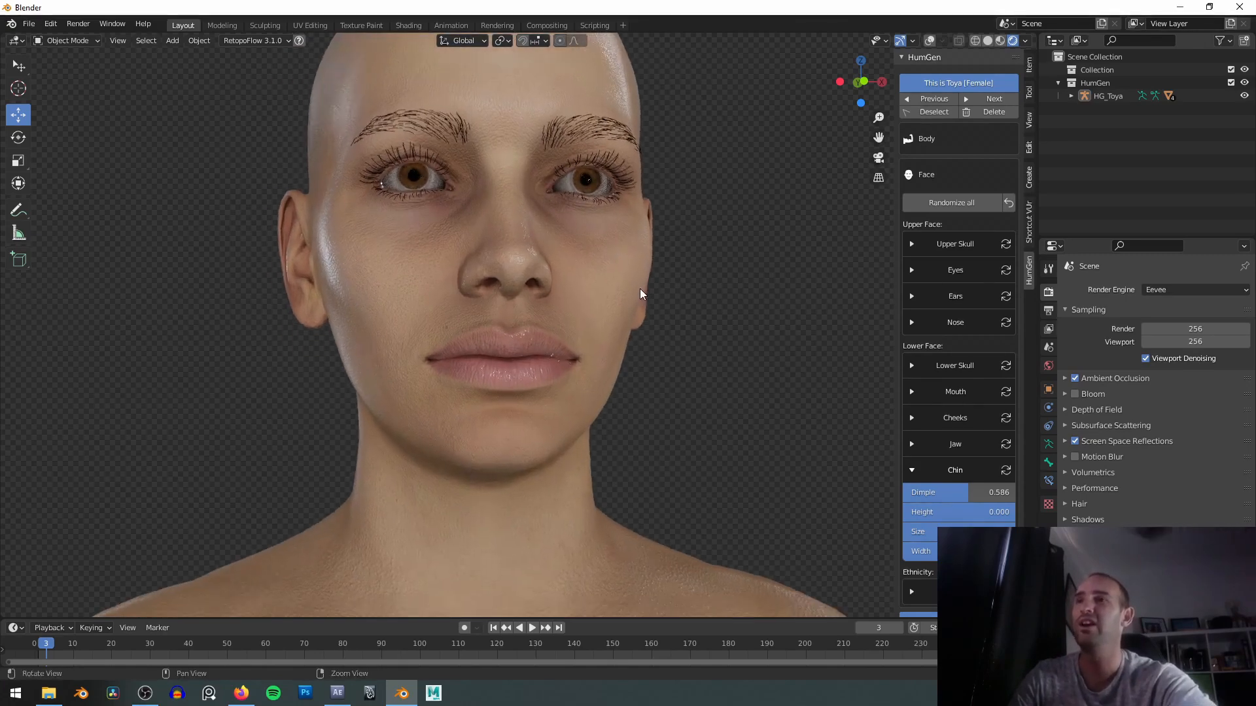
{"action": "scroll", "coordinate": [644, 301], "scroll_direction": "up", "scroll_amount": 2}
{"action": "scroll", "coordinate": [645, 301], "scroll_direction": "down", "scroll_amount": 1}
{"action": "mouse_move", "coordinate": [1007, 512]}
{"action": "left_mouse_down"}
{"action": "mouse_move", "coordinate": [909, 512]}
{"action": "mouse_move", "coordinate": [1016, 512]}
{"action": "left_mouse_up"}
{"action": "key", "text": "ctrl+z"}
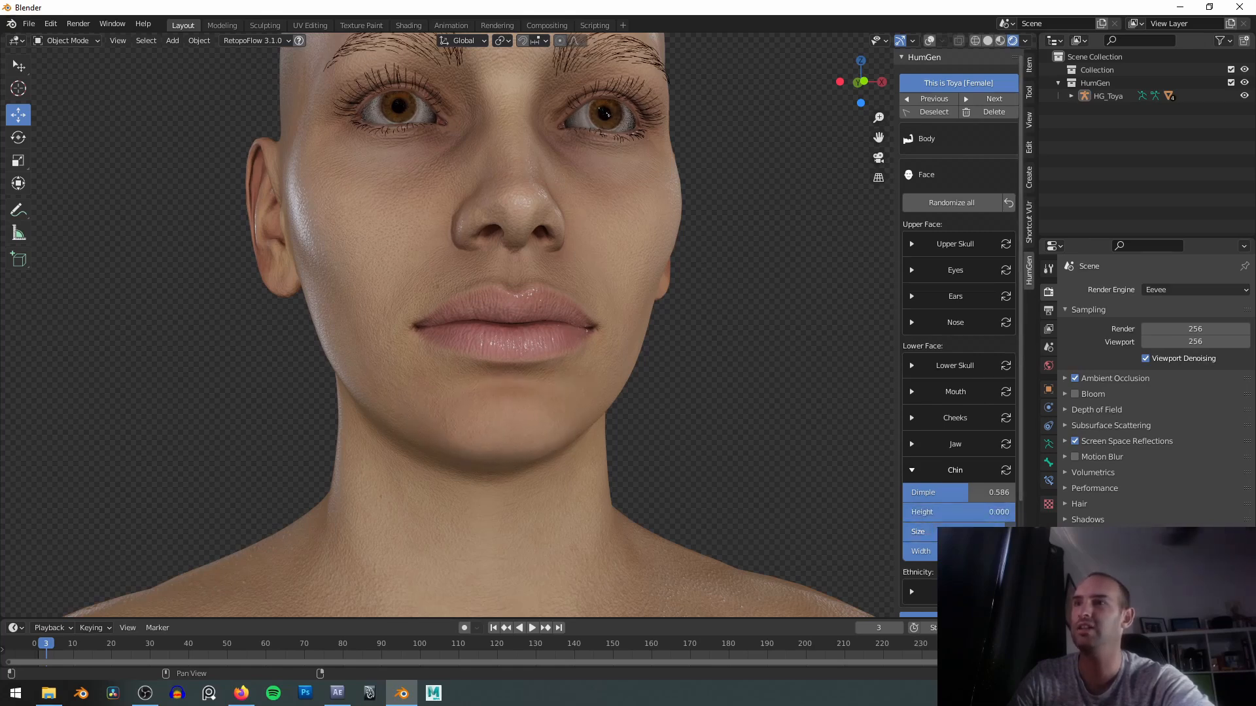
Set the chin's Size to about 0.333 while viewing the face in profile.
{"action": "key", "text": "KP_3"}
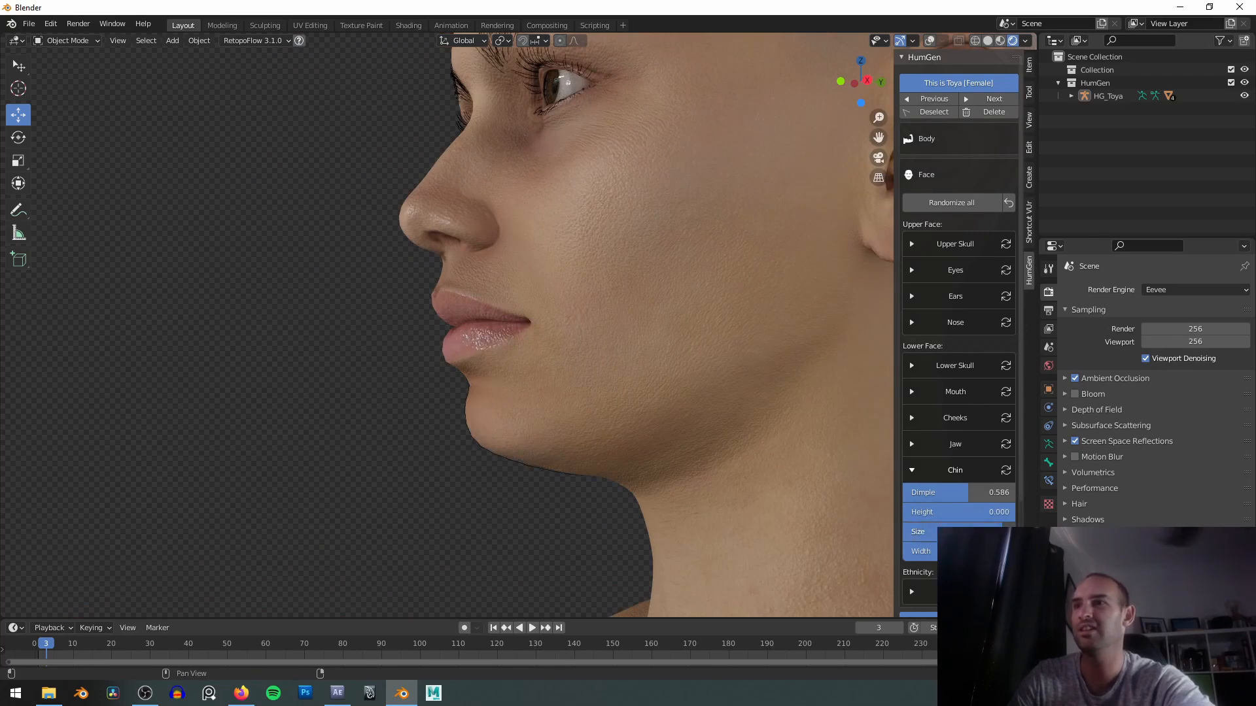
{"action": "key", "text": "KP_3"}
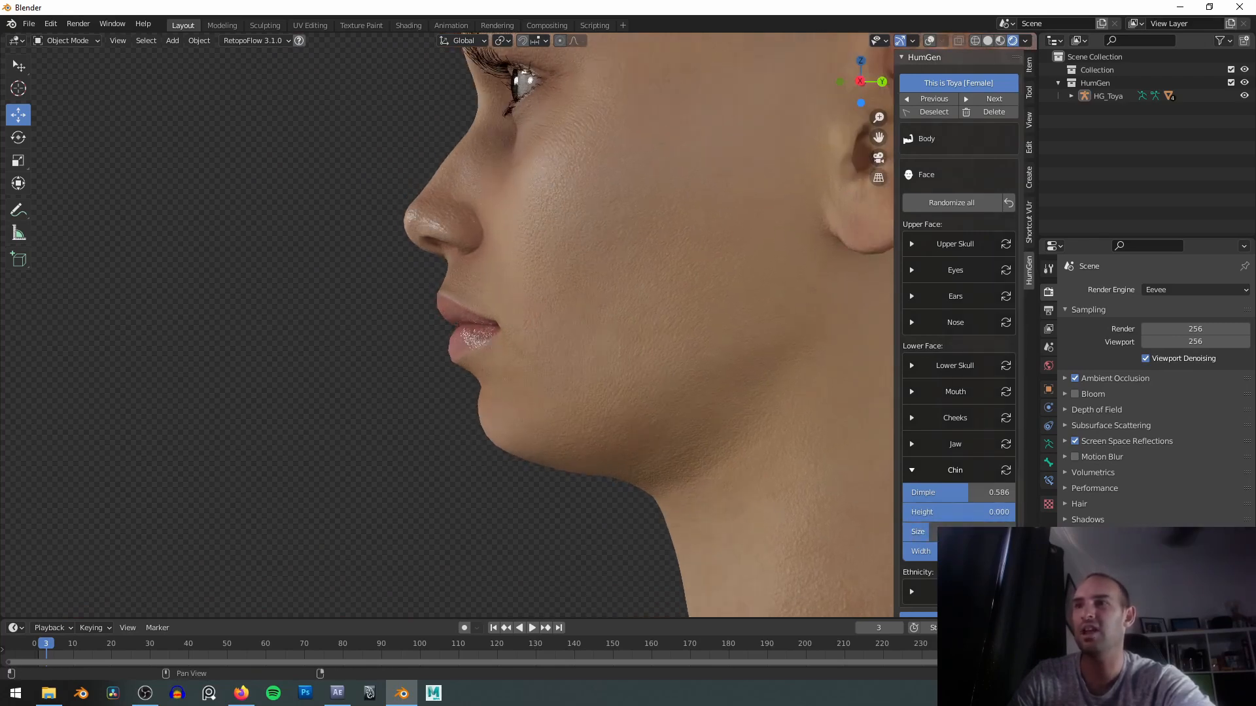
{"action": "left_click_drag", "start_coordinate": [905, 531], "coordinate": [968, 531]}
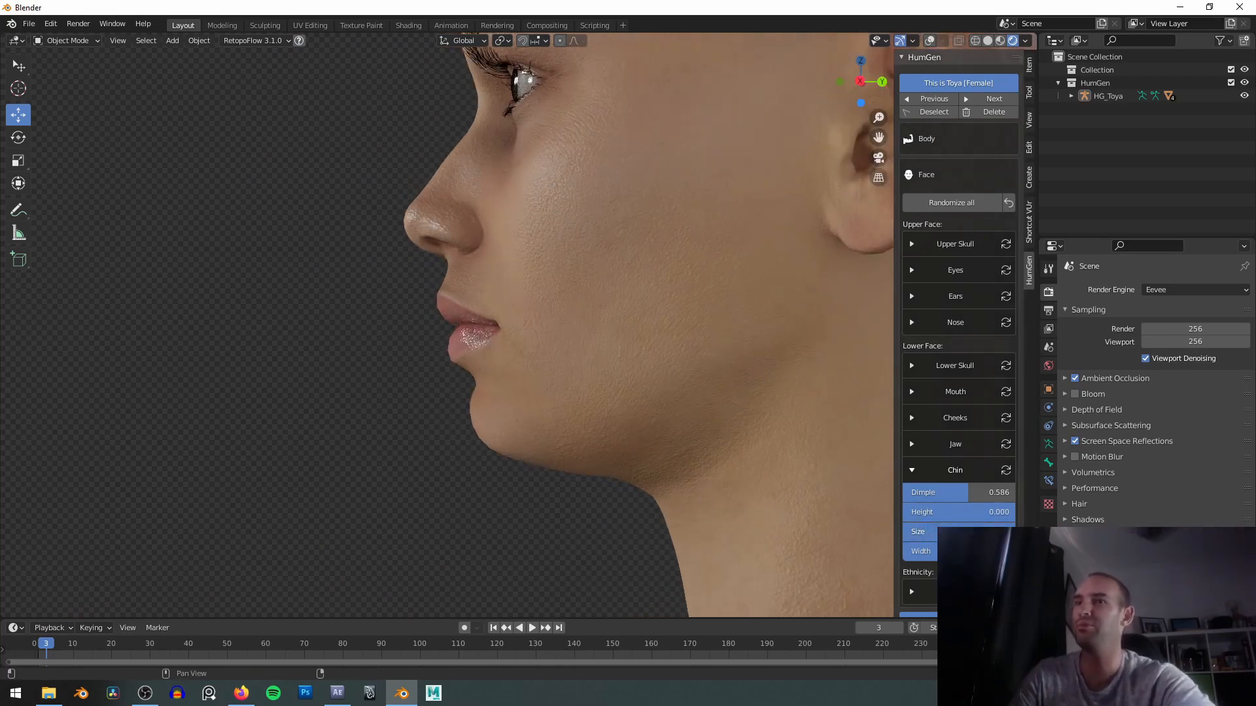
Set the chin's Width to about -0.149, viewing the face from the front and at an angle.
{"action": "key", "text": "KP_1"}
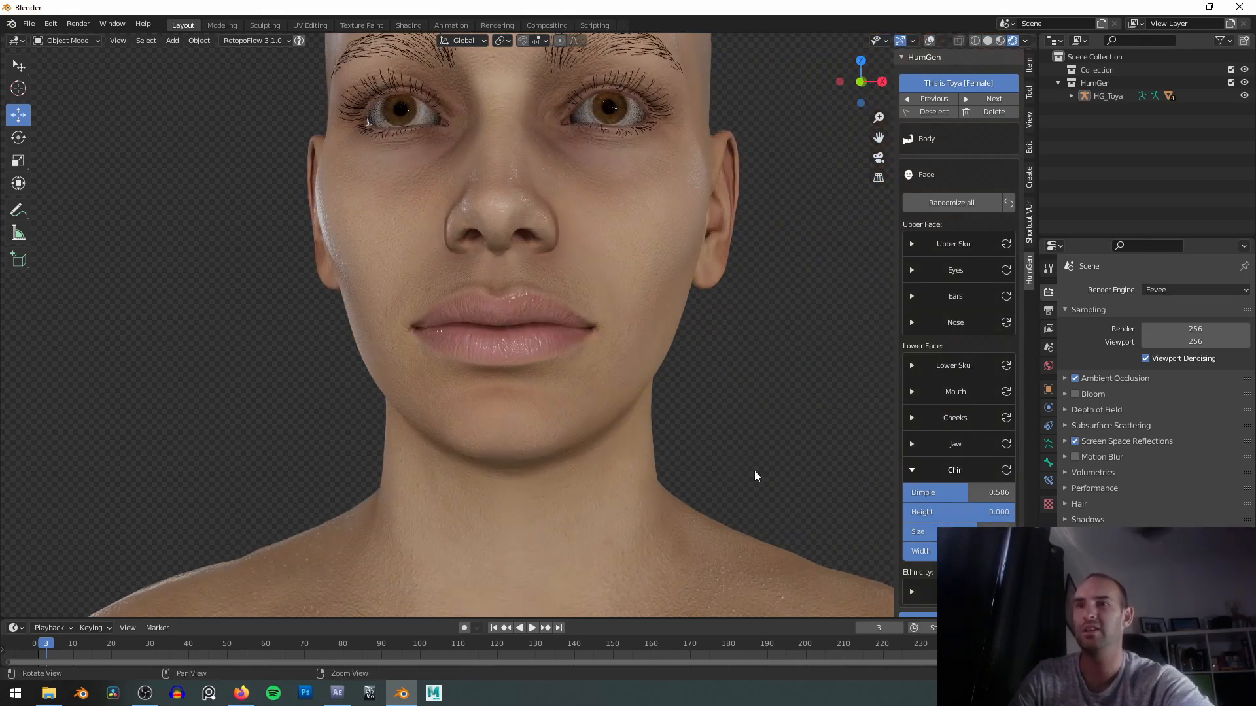
{"action": "left_click_drag", "start_coordinate": [954, 551], "coordinate": [905, 551]}
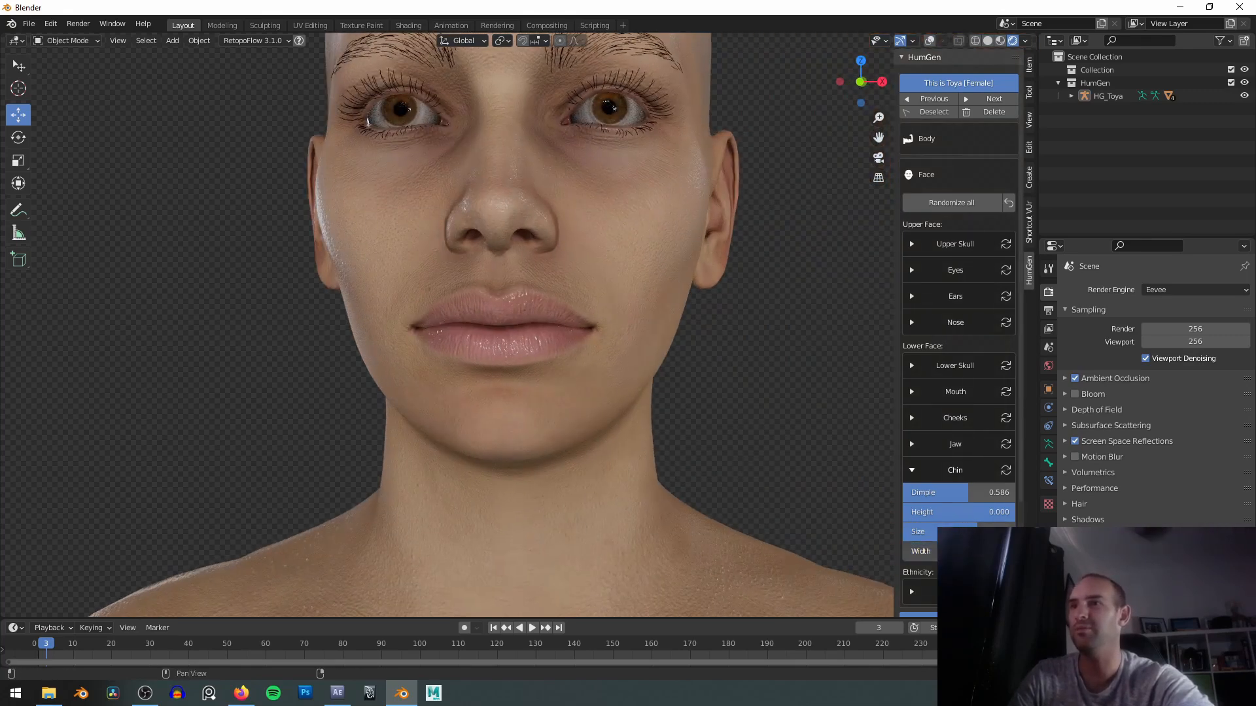
{"action": "middle_click_drag", "start_coordinate": [425, 451], "coordinate": [859, 399]}
{"action": "scroll", "coordinate": [917, 373], "scroll_direction": "down", "scroll_amount": 3}
{"action": "middle_click_drag", "start_coordinate": [680, 303], "coordinate": [703, 390], "text": "shift"}
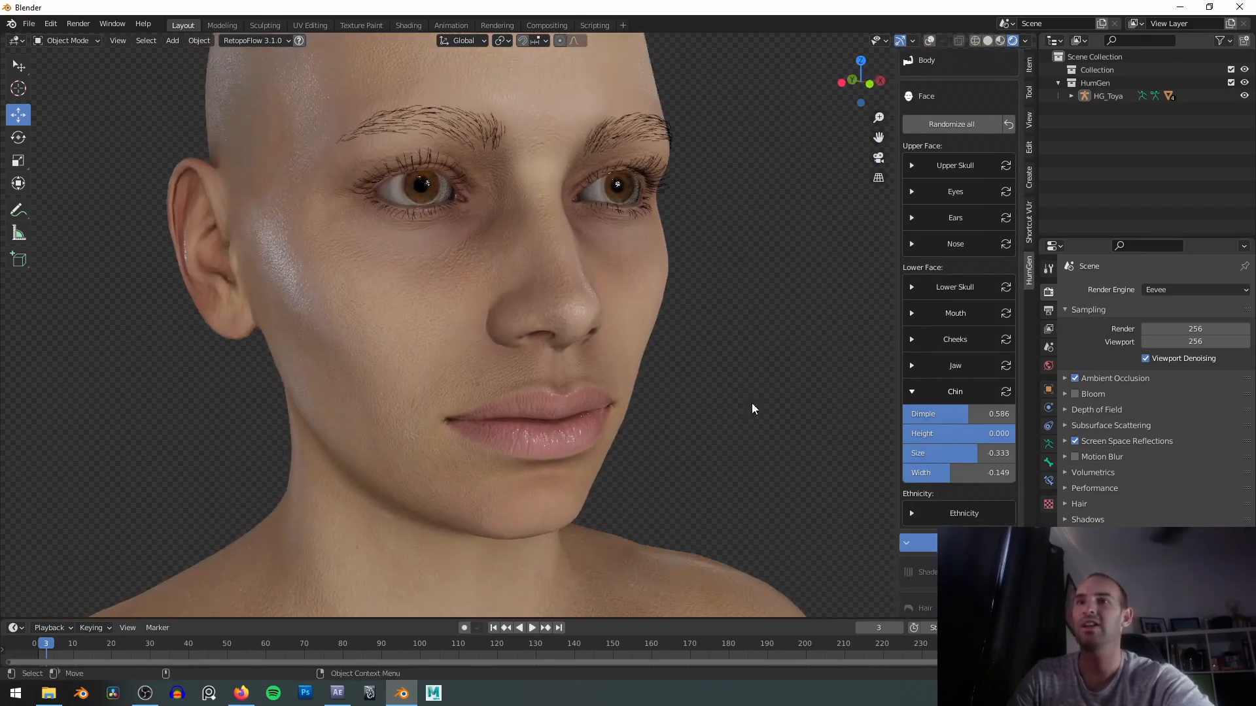
Expand the Ethnicity controls and look over the face categories with the head viewed from the front.
{"action": "left_click", "coordinate": [913, 516]}
{"action": "scroll", "coordinate": [940, 377], "scroll_direction": "up", "scroll_amount": 3}
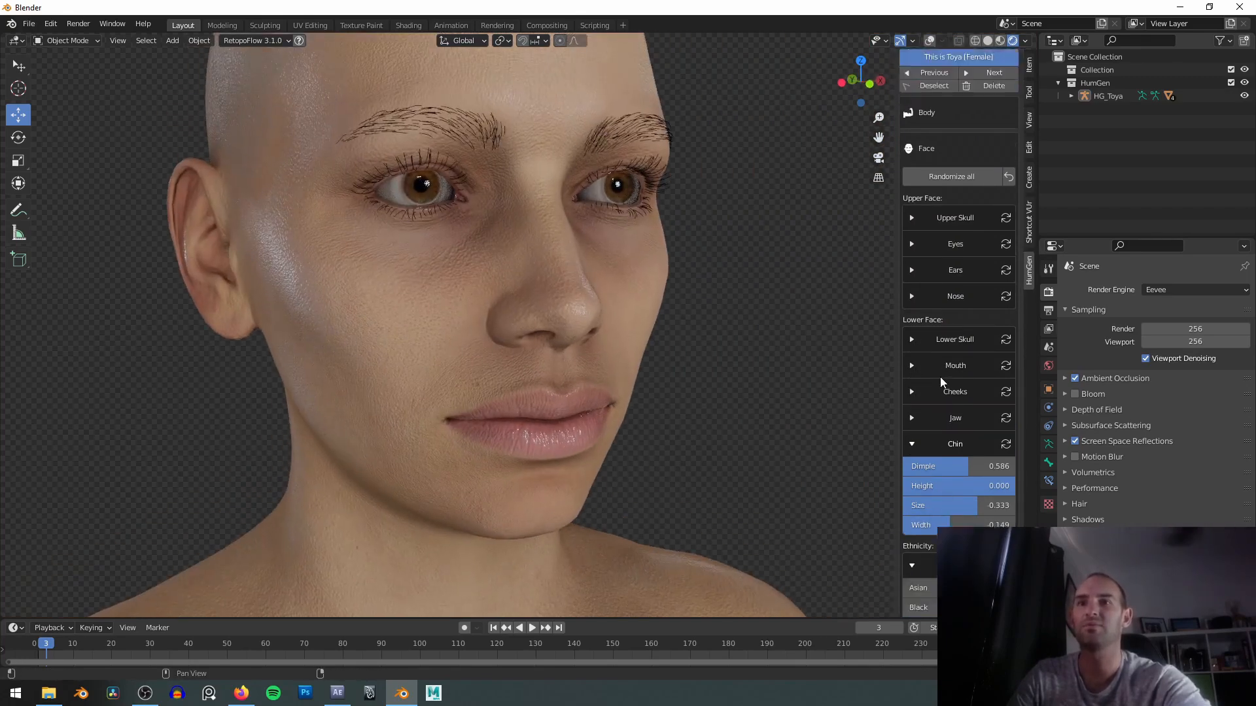
{"action": "middle_click_drag", "start_coordinate": [745, 268], "coordinate": [694, 270], "text": "shift"}
{"action": "scroll", "coordinate": [752, 326], "scroll_direction": "down", "scroll_amount": 2}
{"action": "scroll", "coordinate": [981, 448], "scroll_direction": "down", "scroll_amount": 5}
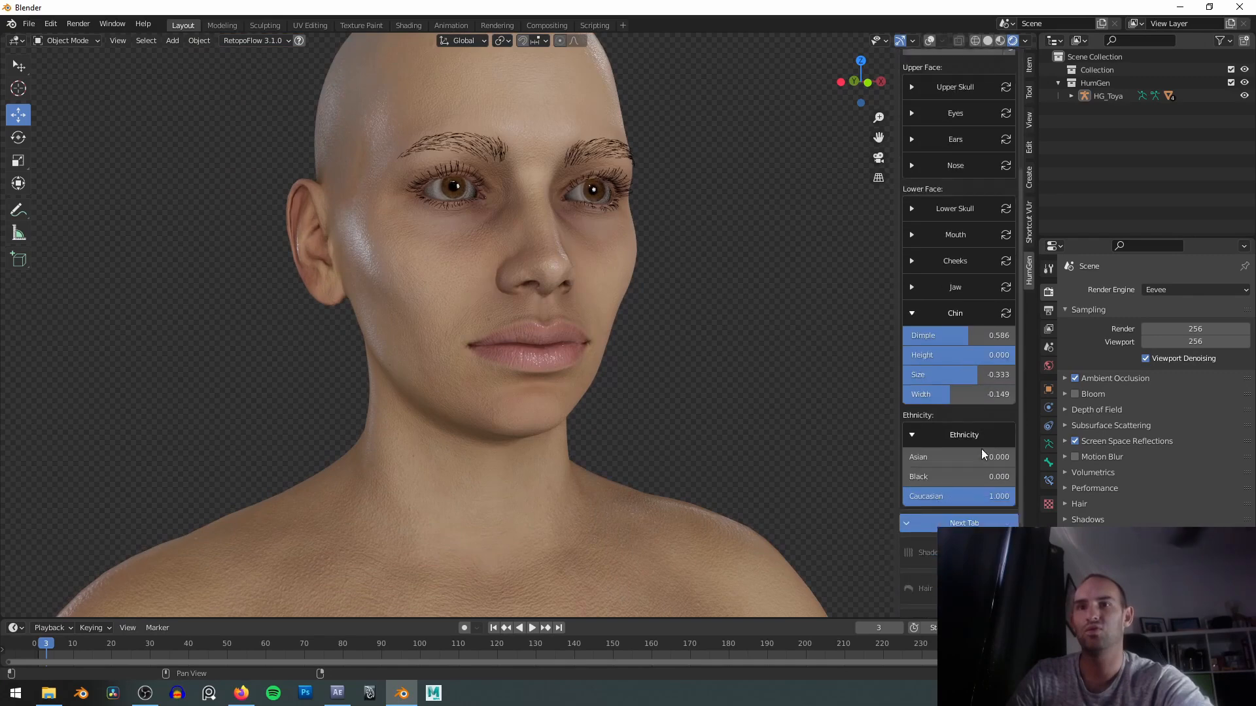
{"action": "middle_click_drag", "start_coordinate": [738, 395], "coordinate": [799, 386]}
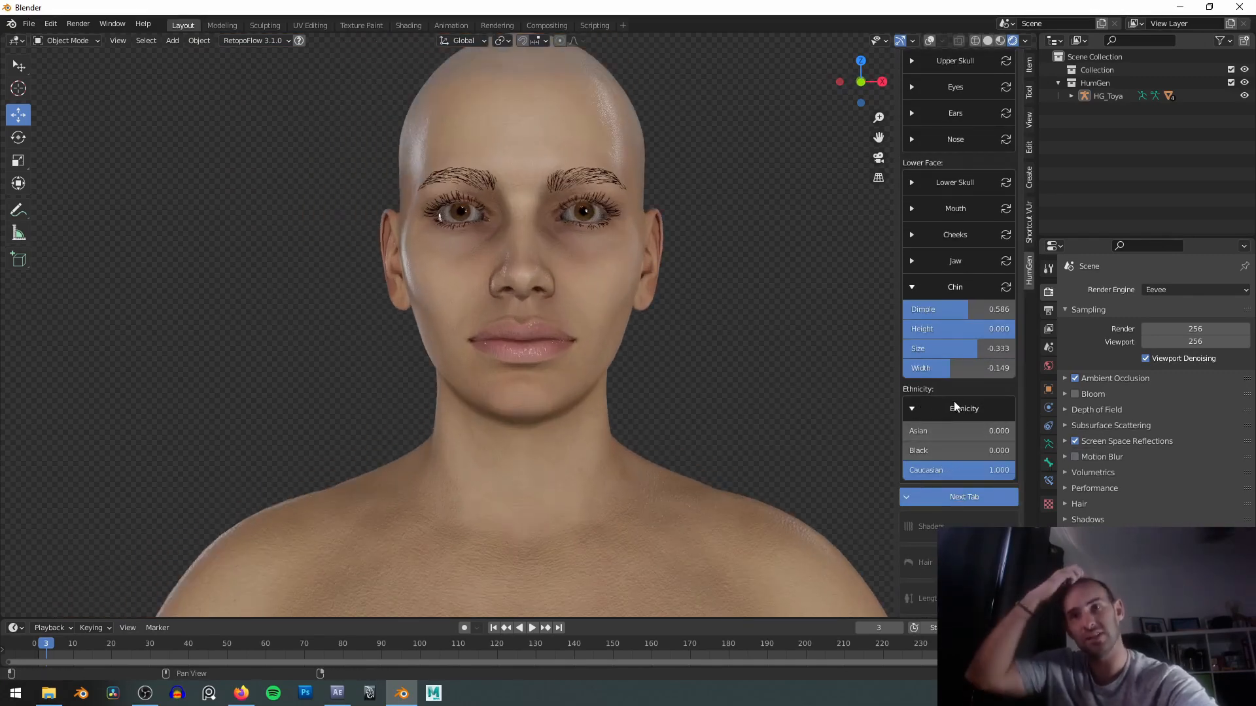
{"action": "scroll", "coordinate": [963, 406], "scroll_direction": "up", "scroll_amount": 7}
{"action": "scroll", "coordinate": [955, 431], "scroll_direction": "down", "scroll_amount": 5}
{"action": "scroll", "coordinate": [985, 449], "scroll_direction": "up", "scroll_amount": 5}
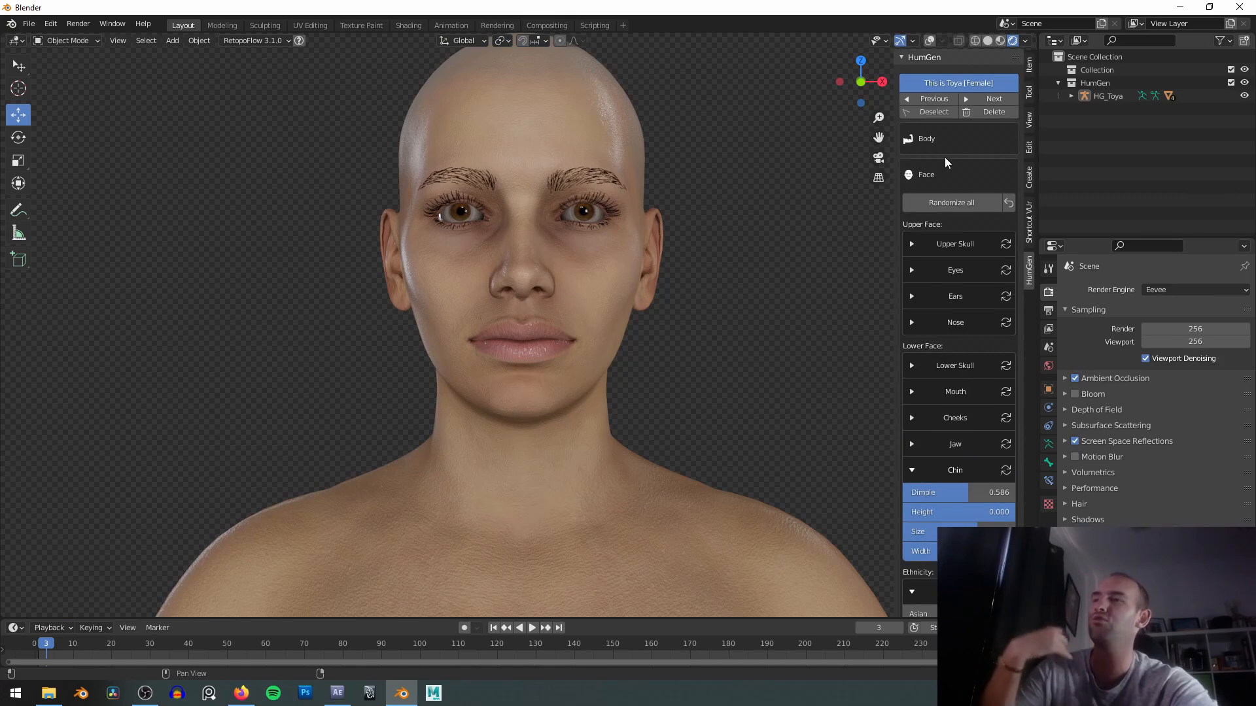
{"action": "middle_click_drag", "start_coordinate": [694, 210], "coordinate": [743, 200]}
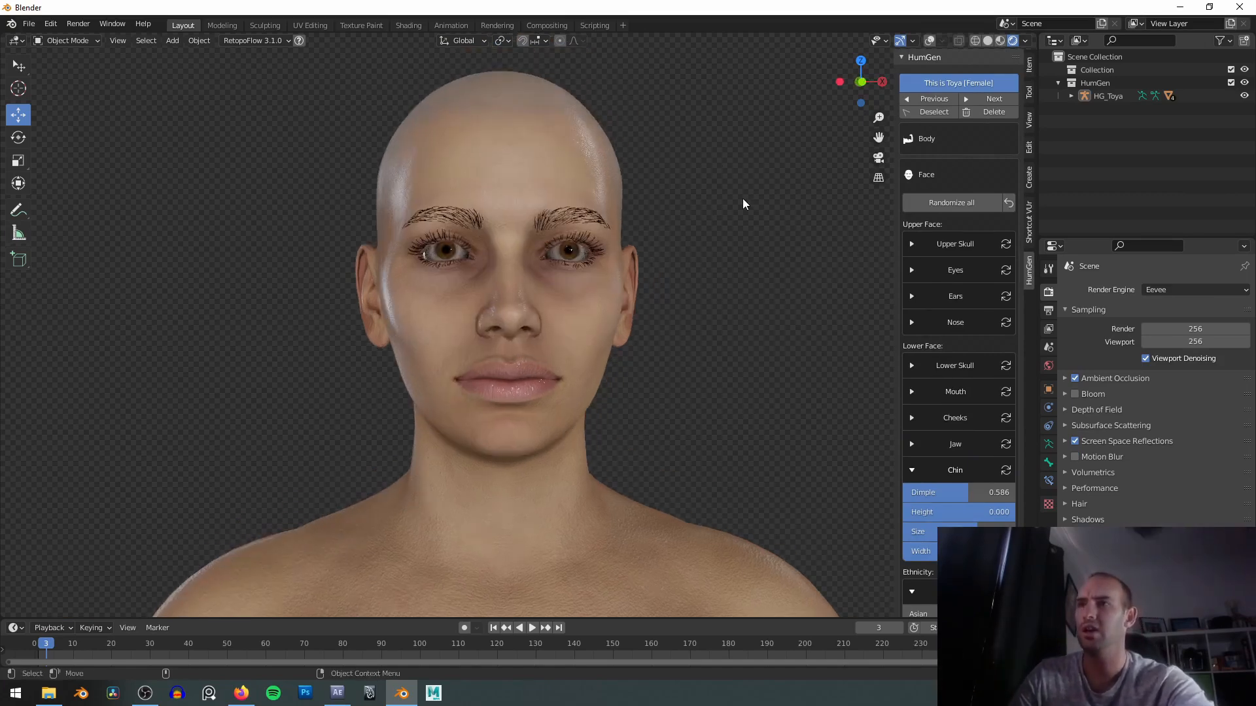
{"action": "scroll", "coordinate": [958, 403], "scroll_direction": "down", "scroll_amount": 5}
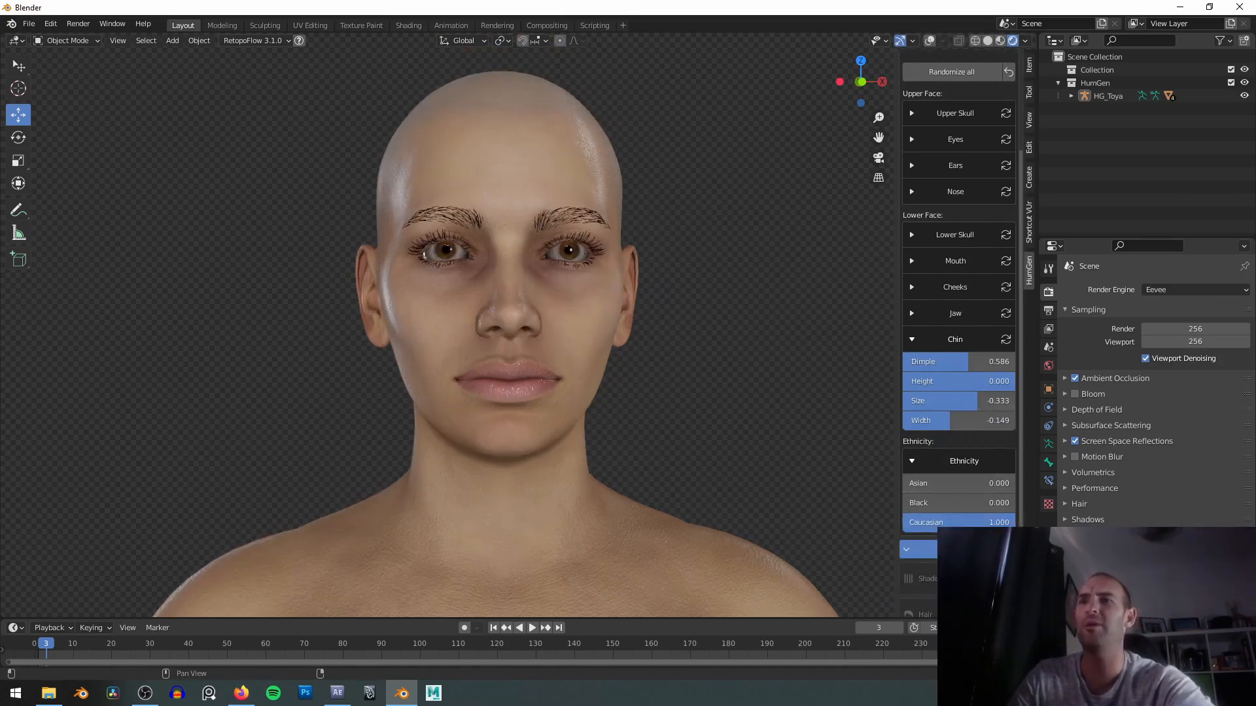
Try the Caucasian ethnicity at 0 and Black at 1, viewing the face from the front and at an angle.
{"action": "left_click_drag", "start_coordinate": [943, 523], "coordinate": [904, 522]}
{"action": "middle_click_drag", "start_coordinate": [777, 484], "coordinate": [831, 488]}
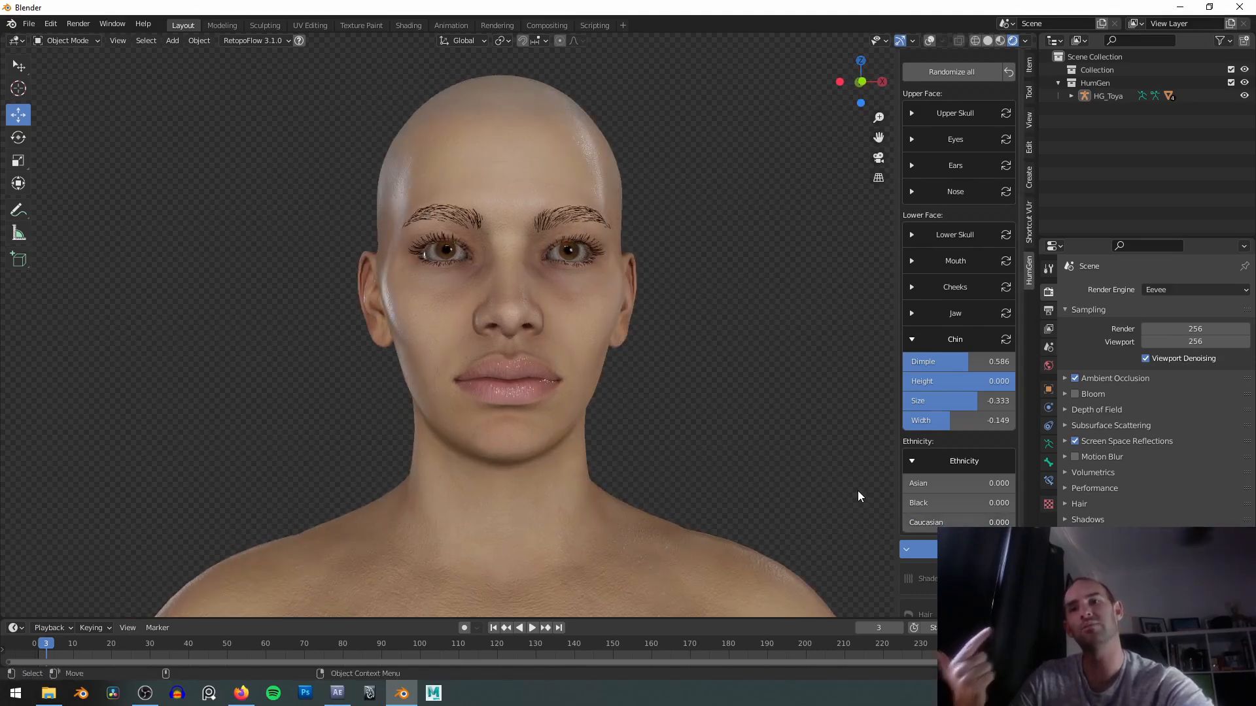
{"action": "left_click_drag", "start_coordinate": [916, 522], "coordinate": [1019, 500]}
{"action": "middle_click_drag", "start_coordinate": [850, 471], "coordinate": [804, 456]}
{"action": "mouse_move", "coordinate": [991, 502]}
{"action": "left_mouse_down"}
{"action": "mouse_move", "coordinate": [903, 502]}
{"action": "mouse_move", "coordinate": [1015, 503]}
{"action": "left_mouse_up"}
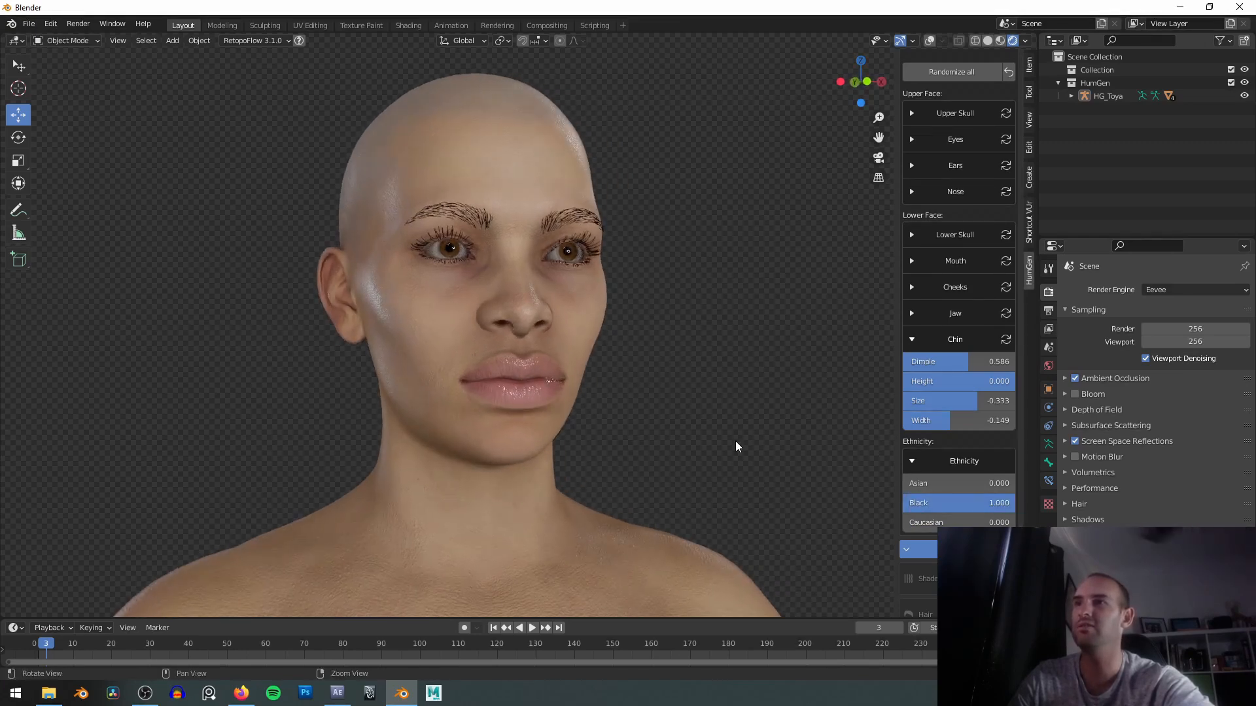
{"action": "middle_click_drag", "start_coordinate": [775, 451], "coordinate": [699, 439]}
Blend the ethnicity with Black at 0, Asian at about 0.598 and Caucasian at about 0.799.
{"action": "left_click_drag", "start_coordinate": [979, 503], "coordinate": [960, 483]}
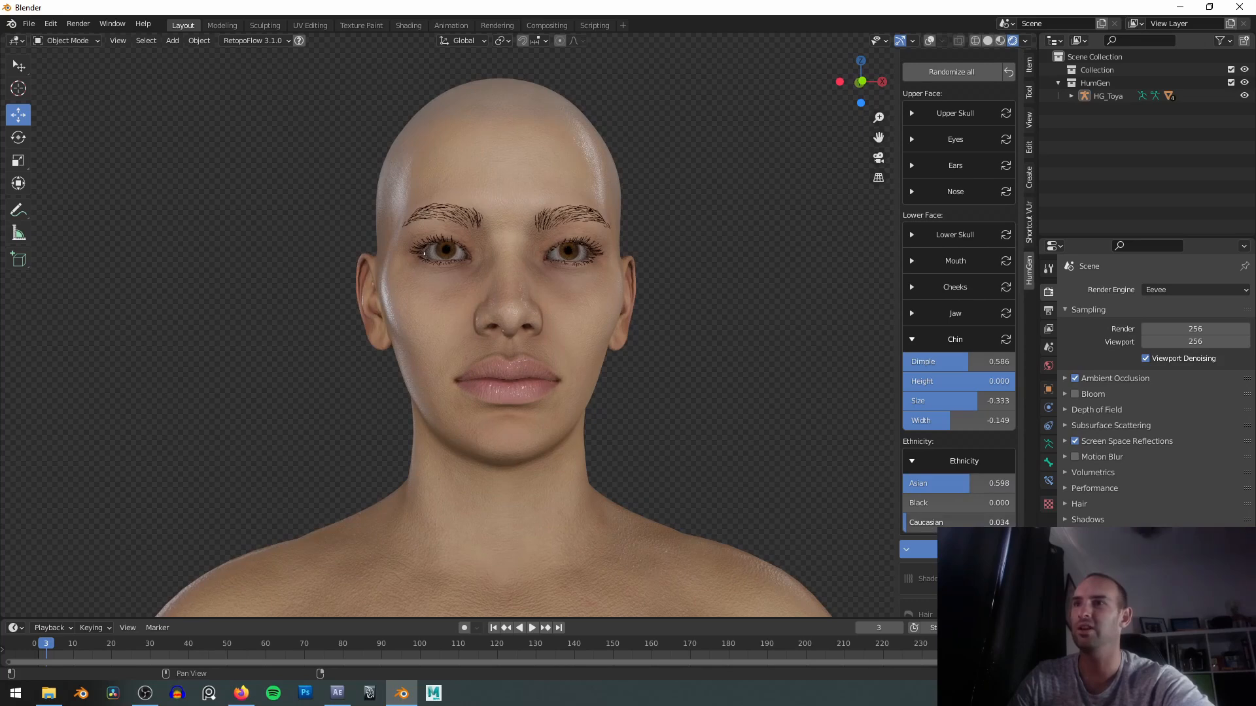
{"action": "left_click_drag", "start_coordinate": [907, 522], "coordinate": [1015, 523]}
{"action": "left_click_drag", "start_coordinate": [967, 483], "coordinate": [1014, 483]}
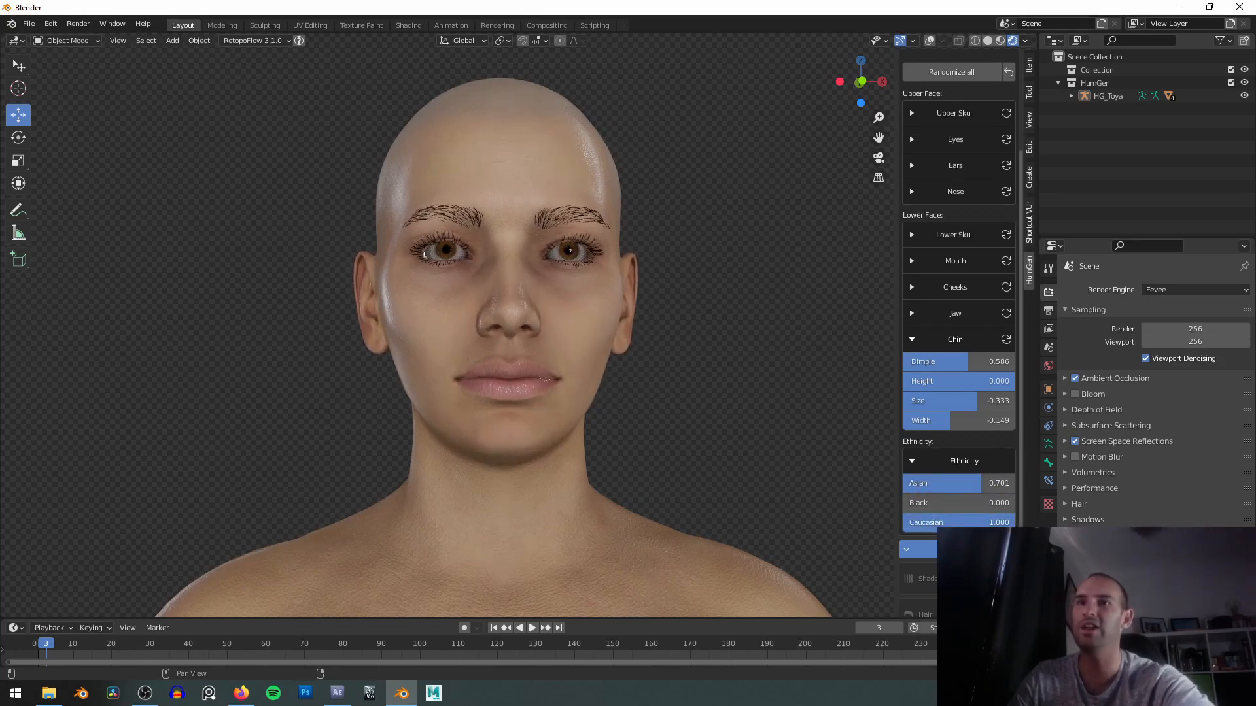
{"action": "left_click_drag", "start_coordinate": [944, 483], "coordinate": [966, 483]}
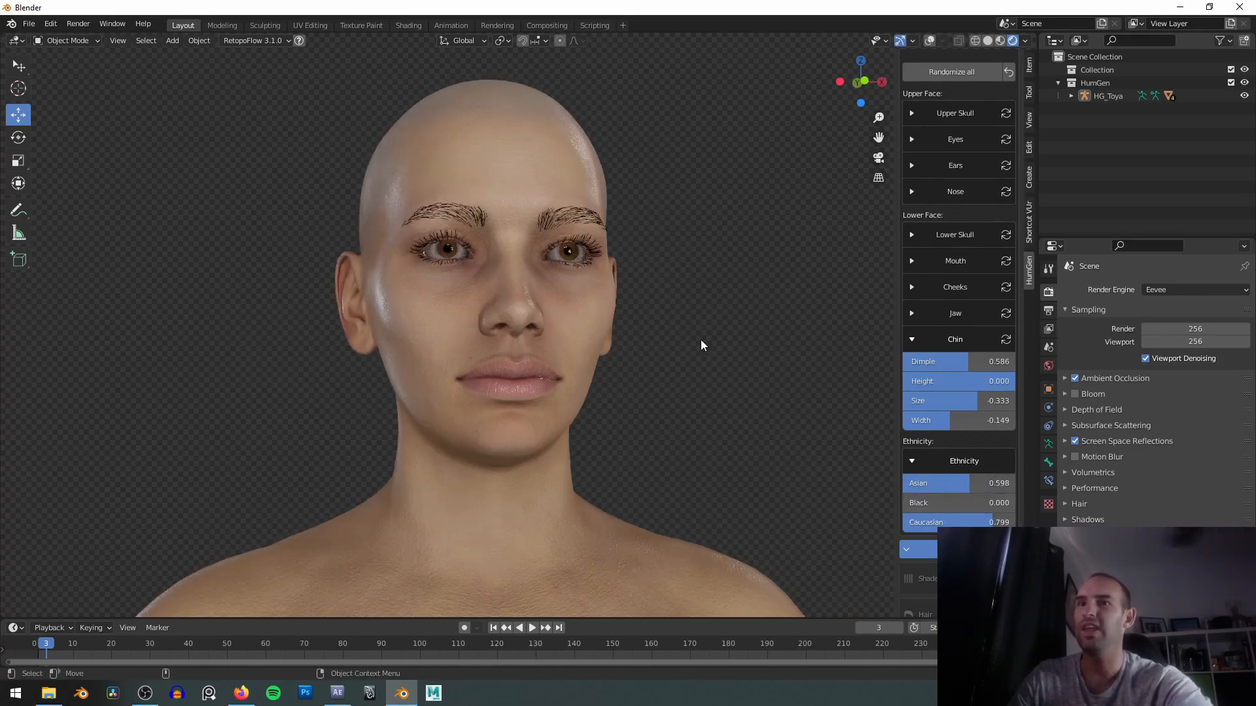
Review the upper-face, lower-face and ethnicity settings against the adjusted head.
{"action": "scroll", "coordinate": [959, 371], "scroll_direction": "down", "scroll_amount": 3}
{"action": "scroll", "coordinate": [955, 362], "scroll_direction": "up", "scroll_amount": 5}
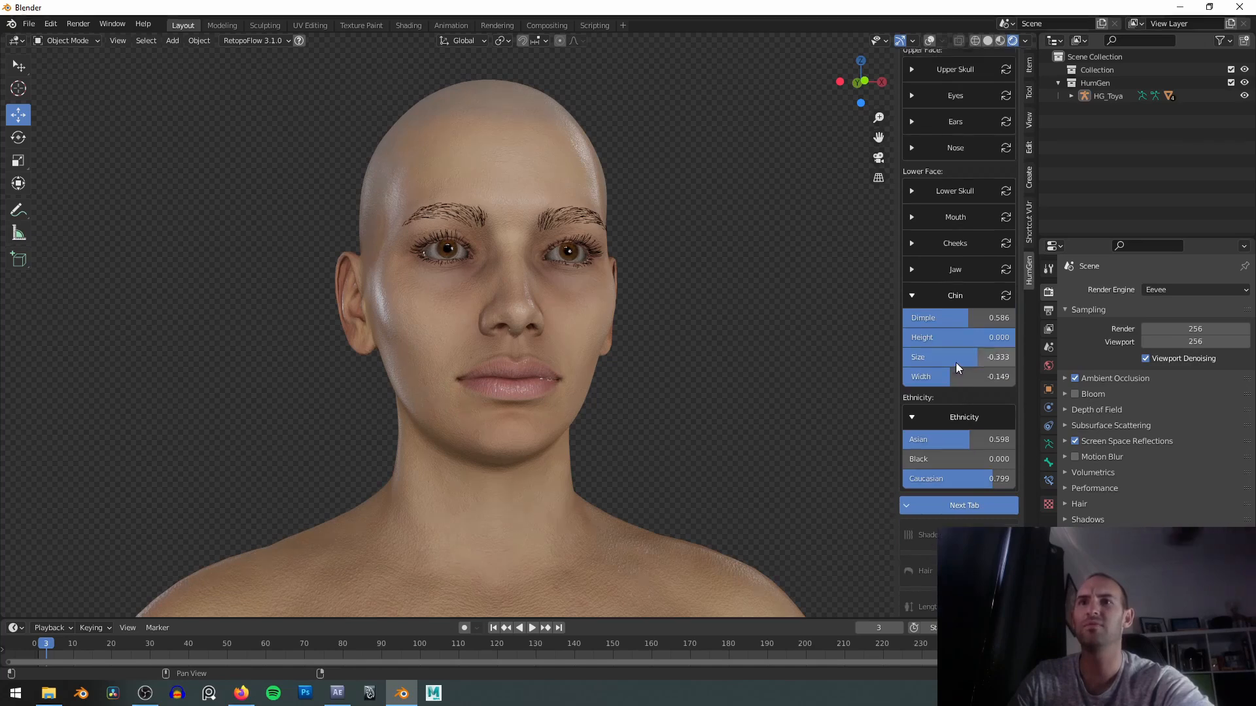
{"action": "scroll", "coordinate": [956, 362], "scroll_direction": "down", "scroll_amount": 5}
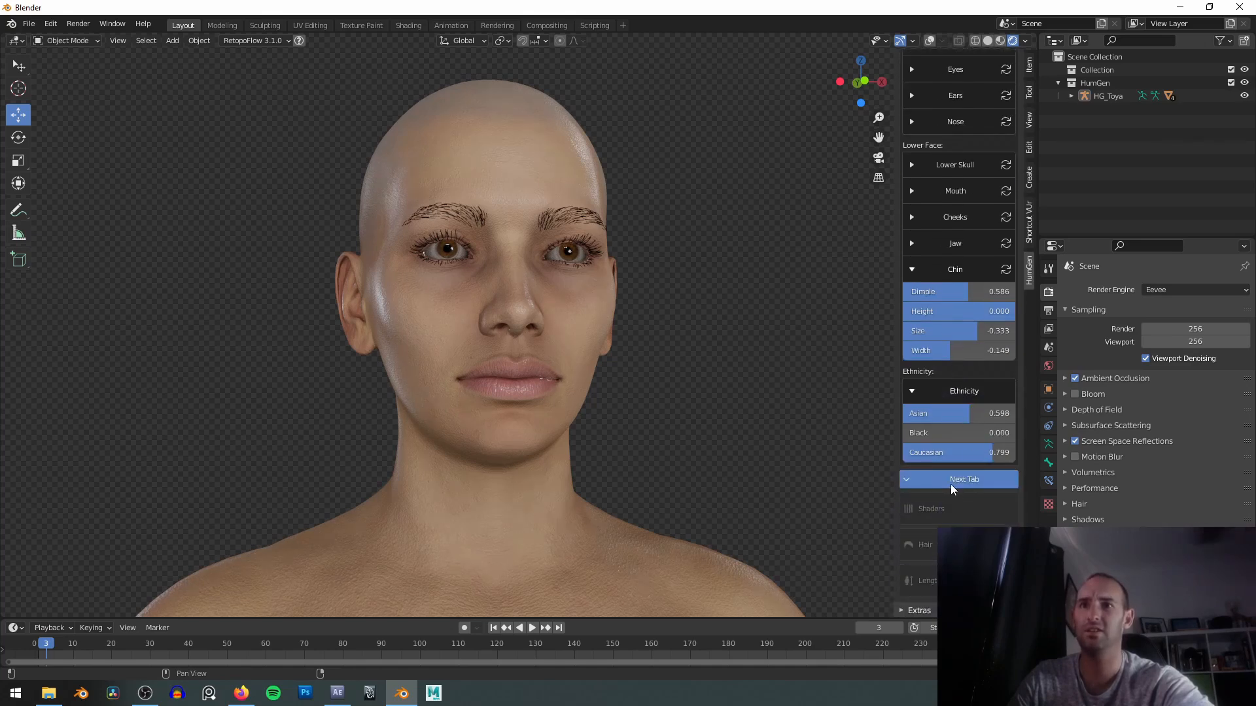
{"action": "middle_click_drag", "start_coordinate": [756, 358], "coordinate": [698, 378], "text": "shift"}
{"action": "scroll", "coordinate": [936, 423], "scroll_direction": "up", "scroll_amount": 7}
{"action": "scroll", "coordinate": [936, 420], "scroll_direction": "down", "scroll_amount": 3}
{"action": "scroll", "coordinate": [942, 401], "scroll_direction": "up", "scroll_amount": 4}
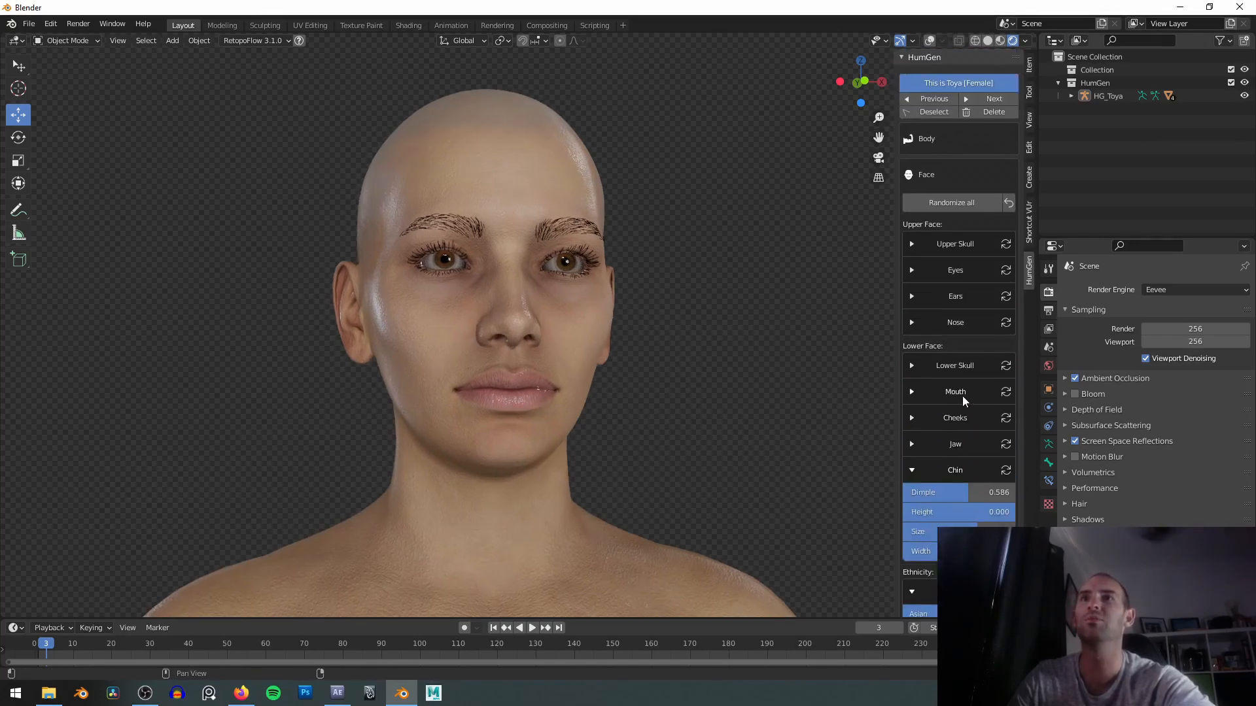
{"action": "middle_click_drag", "start_coordinate": [669, 363], "coordinate": [689, 310], "text": "shift"}
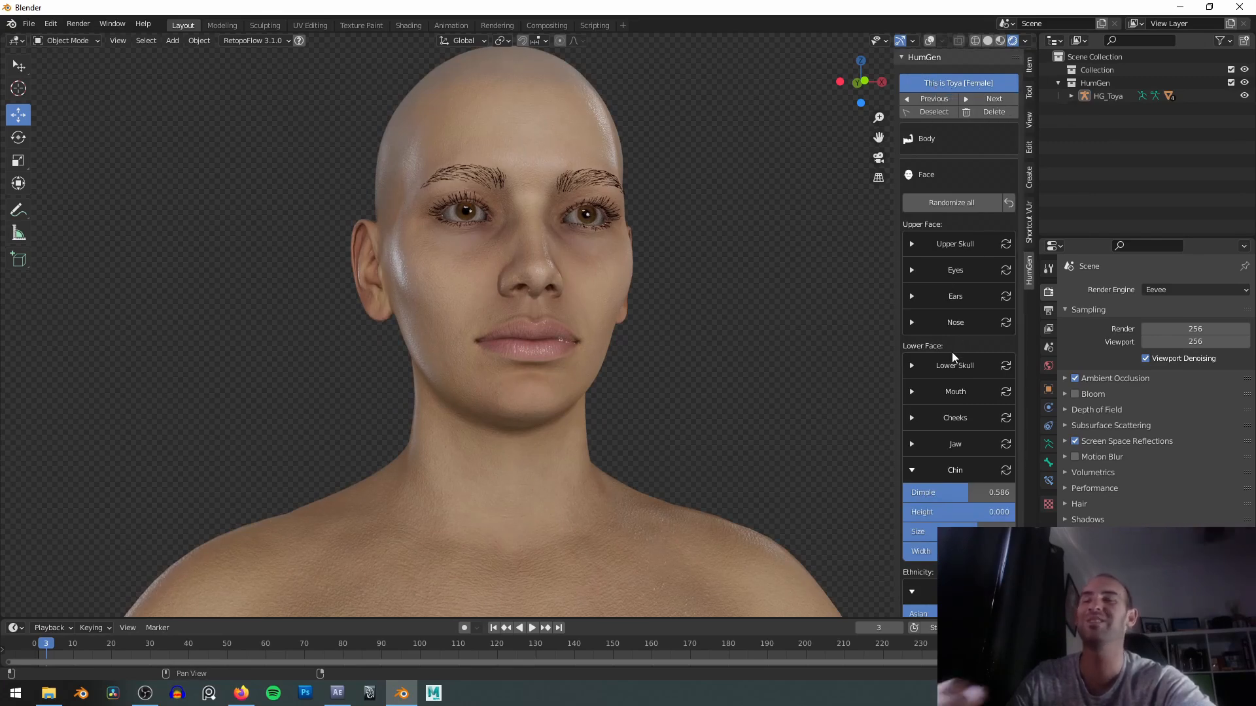
Advance from the face settings to the Shaders section for the character's skin.
{"action": "scroll", "coordinate": [948, 265], "scroll_direction": "down", "scroll_amount": 8}
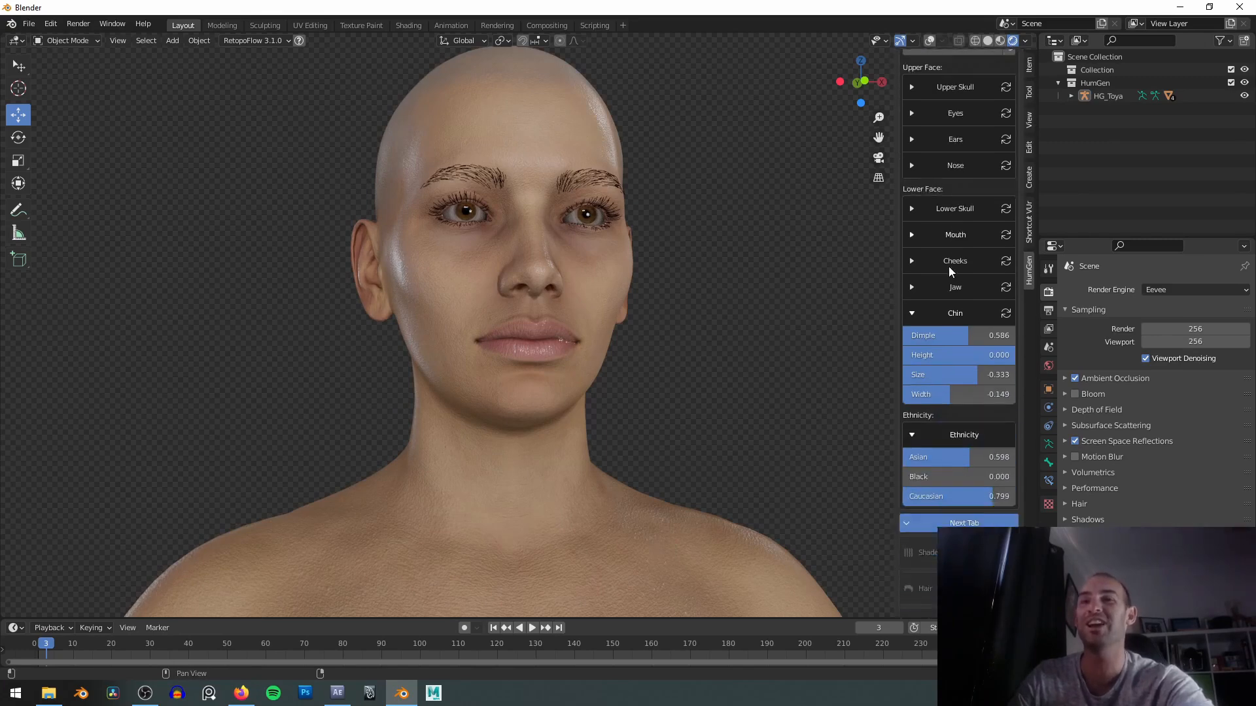
{"action": "left_click", "coordinate": [955, 483]}
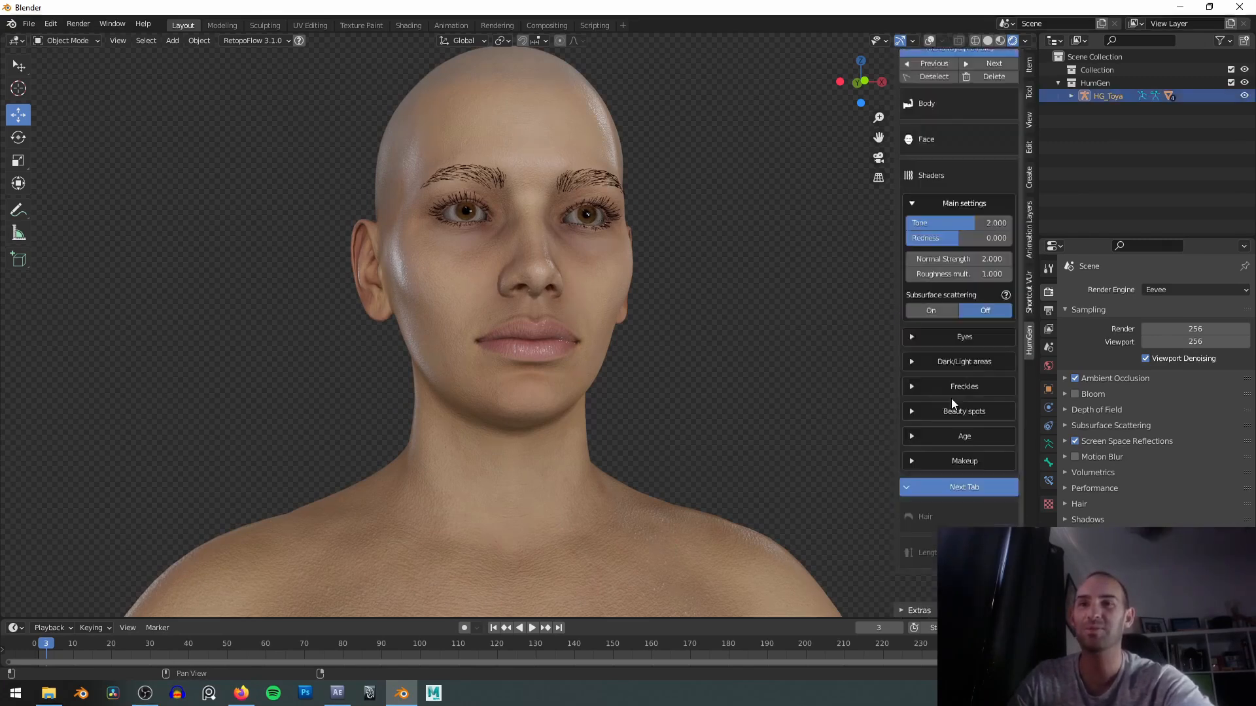
{"action": "middle_click_drag", "start_coordinate": [716, 274], "coordinate": [713, 295]}
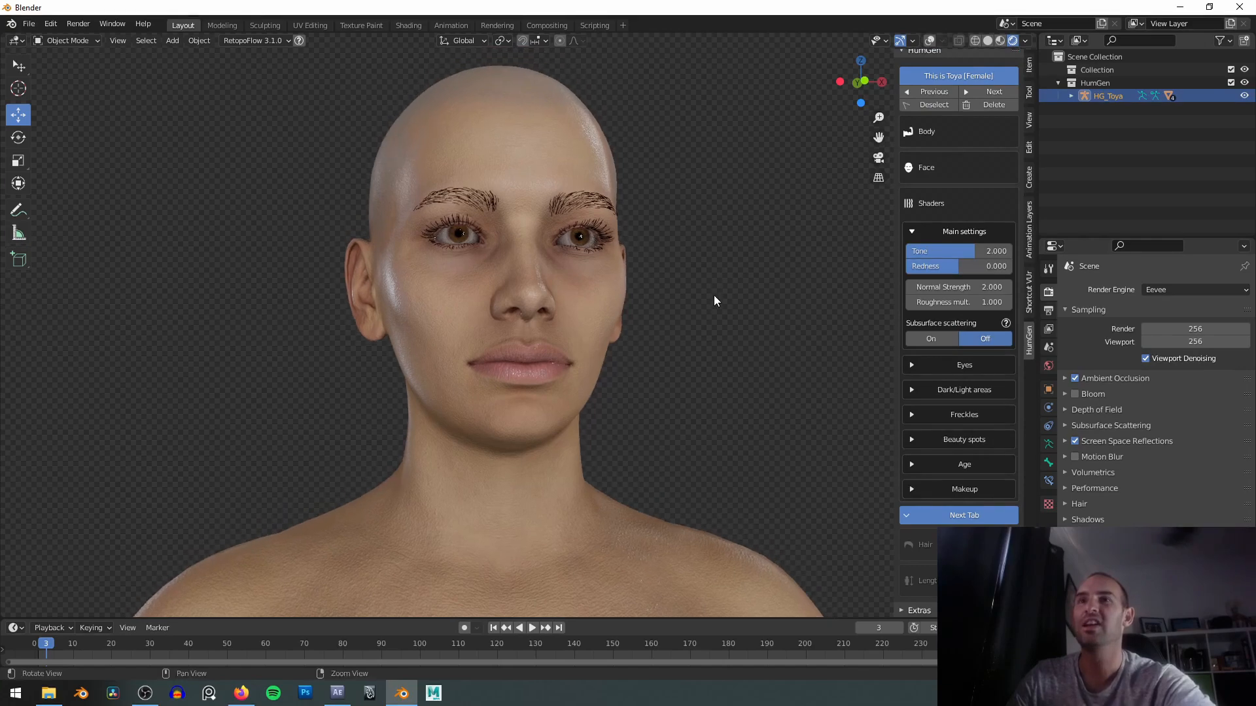
{"action": "middle_click_drag", "start_coordinate": [865, 272], "coordinate": [862, 298]}
Compare the skin with subsurface scattering on and off, viewing the whole head and the face close up.
{"action": "left_click", "coordinate": [941, 339]}
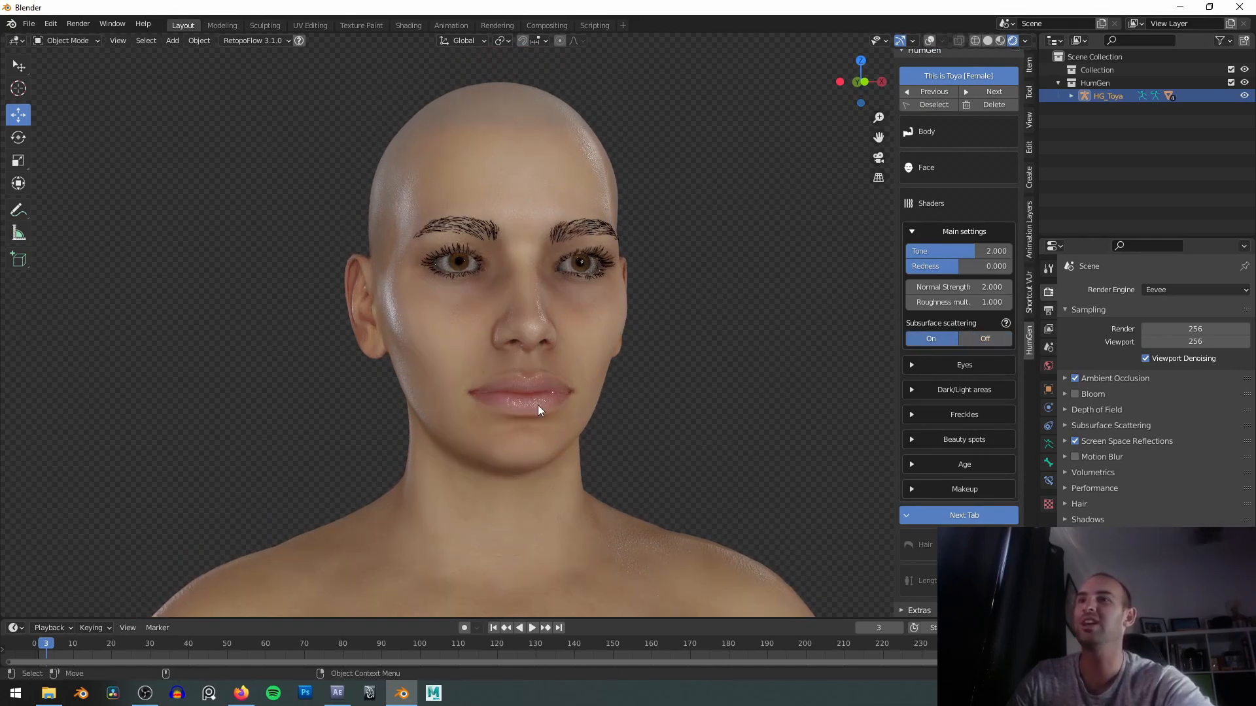
{"action": "mouse_move", "coordinate": [706, 398]}
{"action": "middle_mouse_down"}
{"action": "mouse_move", "coordinate": [742, 392]}
{"action": "mouse_move", "coordinate": [703, 390]}
{"action": "middle_mouse_up"}
{"action": "left_click", "coordinate": [993, 341]}
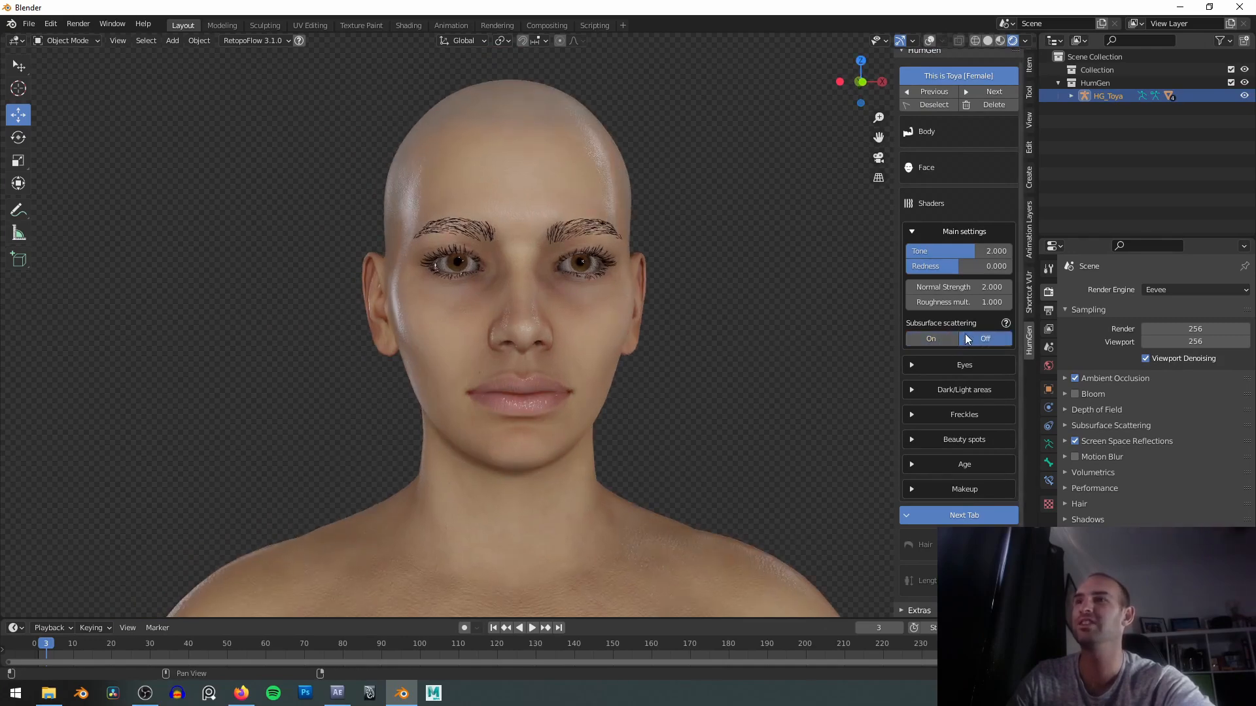
{"action": "scroll", "coordinate": [706, 321], "scroll_direction": "up", "scroll_amount": 2}
{"action": "middle_click_drag", "start_coordinate": [688, 317], "coordinate": [719, 308]}
{"action": "scroll", "coordinate": [701, 313], "scroll_direction": "up", "scroll_amount": 2}
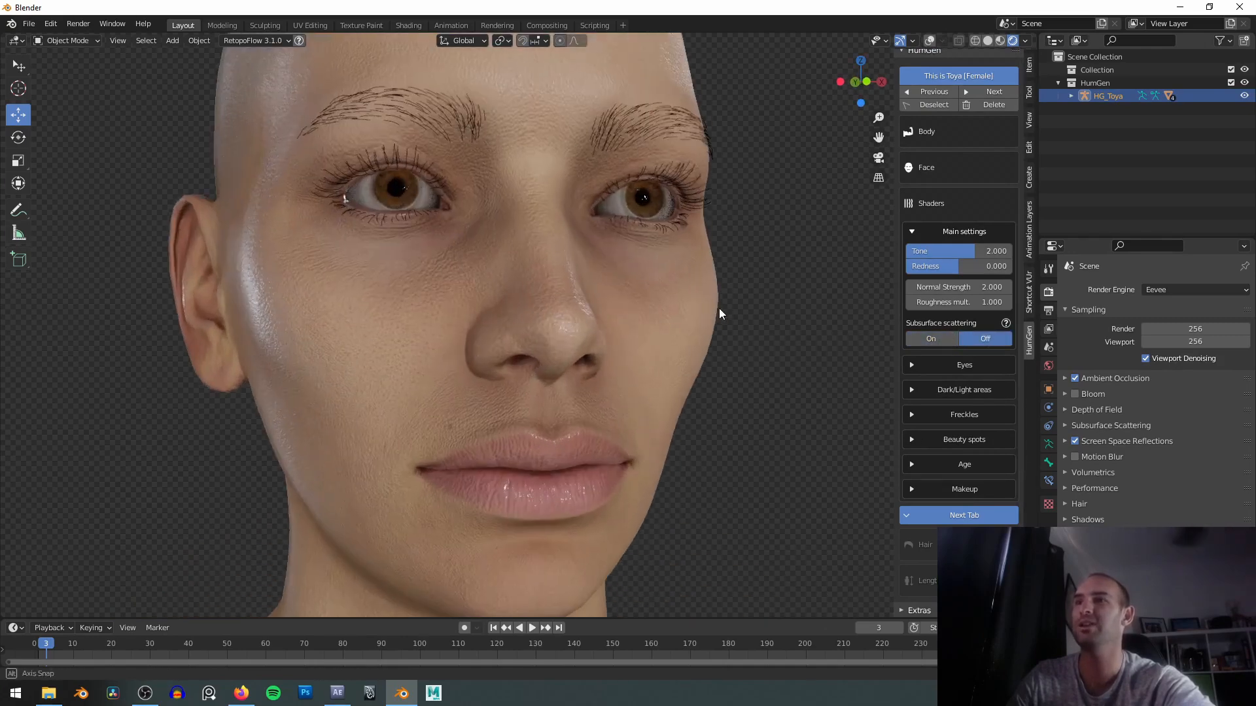
{"action": "left_click", "coordinate": [954, 337]}
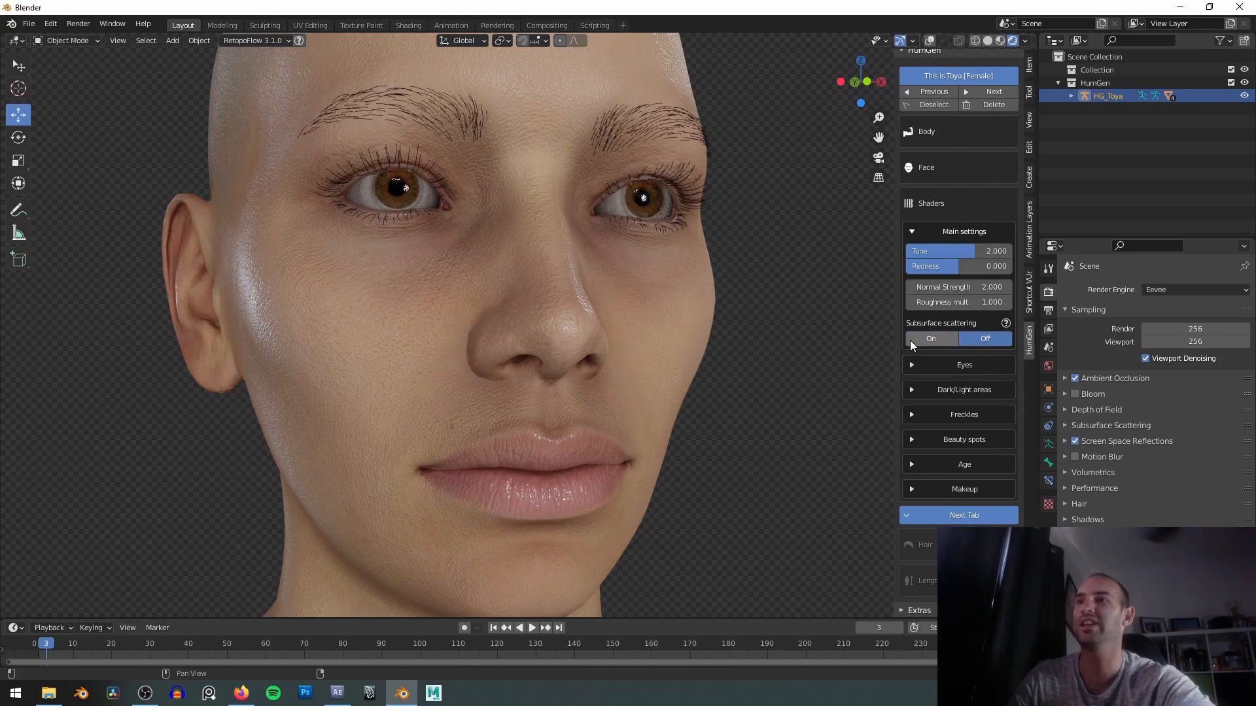
{"action": "middle_click_drag", "start_coordinate": [638, 402], "coordinate": [618, 409]}
{"action": "left_click", "coordinate": [985, 338]}
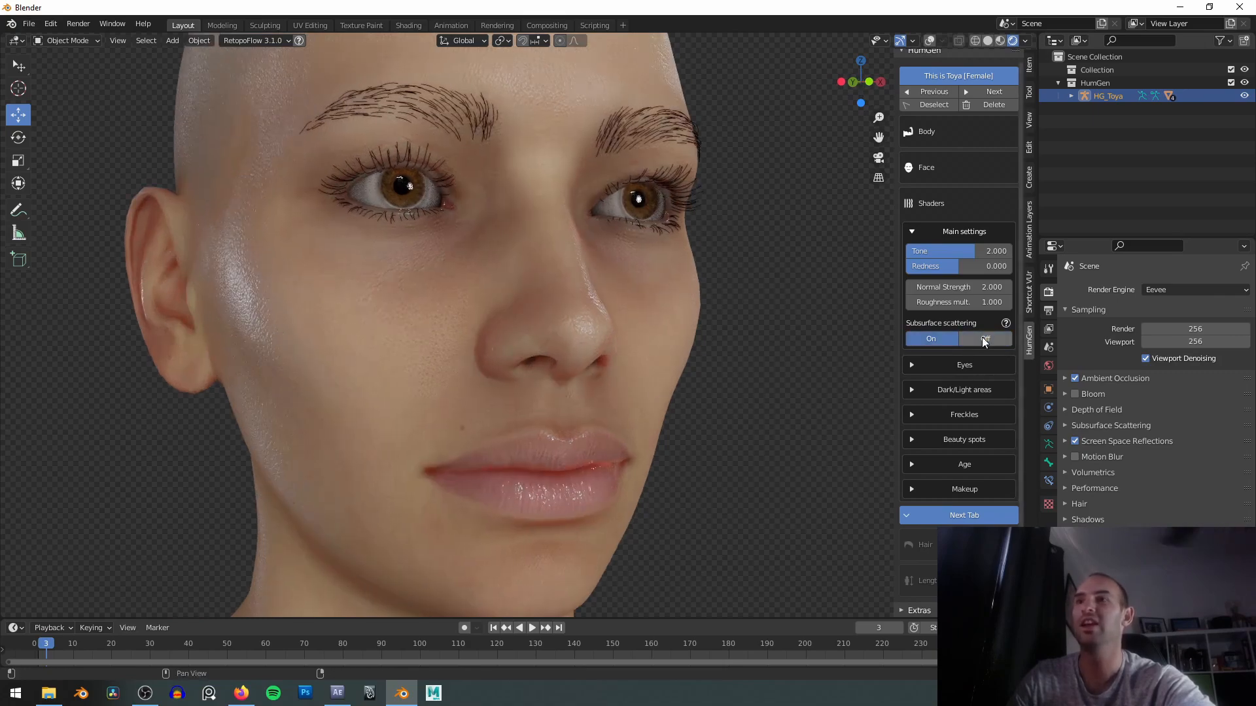
Turn on subsurface scattering and examine the skin detail around the cheek, nose and mouth.
{"action": "scroll", "coordinate": [633, 300], "scroll_direction": "up", "scroll_amount": 4}
{"action": "left_click_drag", "start_coordinate": [563, 304], "coordinate": [590, 367], "text": "alt"}
{"action": "mouse_move", "coordinate": [590, 367]}
{"action": "right_mouse_down", "text": "alt"}
{"action": "mouse_move", "coordinate": [596, 398]}
{"action": "mouse_move", "coordinate": [600, 359]}
{"action": "right_mouse_up", "text": "alt"}
{"action": "middle_click_drag", "start_coordinate": [668, 169], "coordinate": [665, 193]}
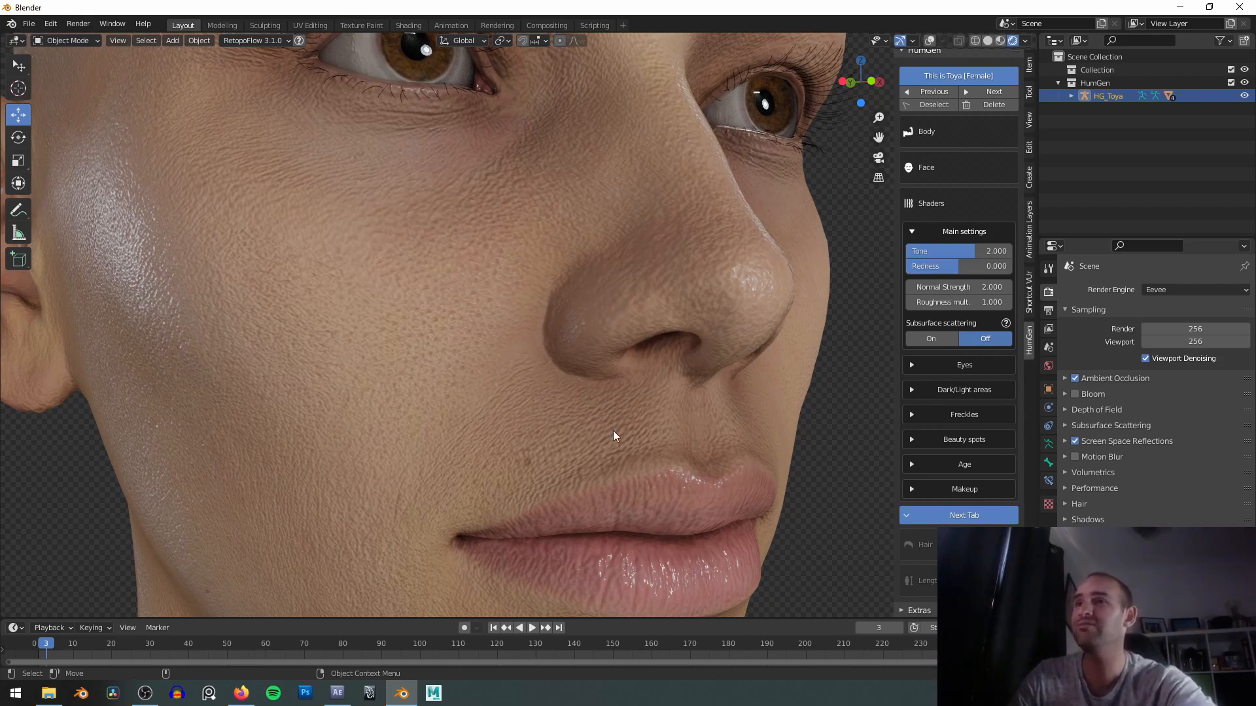
{"action": "left_click", "coordinate": [953, 339]}
{"action": "mouse_move", "coordinate": [566, 296]}
{"action": "middle_mouse_down"}
{"action": "mouse_move", "coordinate": [535, 320]}
{"action": "mouse_move", "coordinate": [587, 302]}
{"action": "mouse_move", "coordinate": [582, 269]}
{"action": "mouse_move", "coordinate": [543, 269]}
{"action": "middle_mouse_up"}
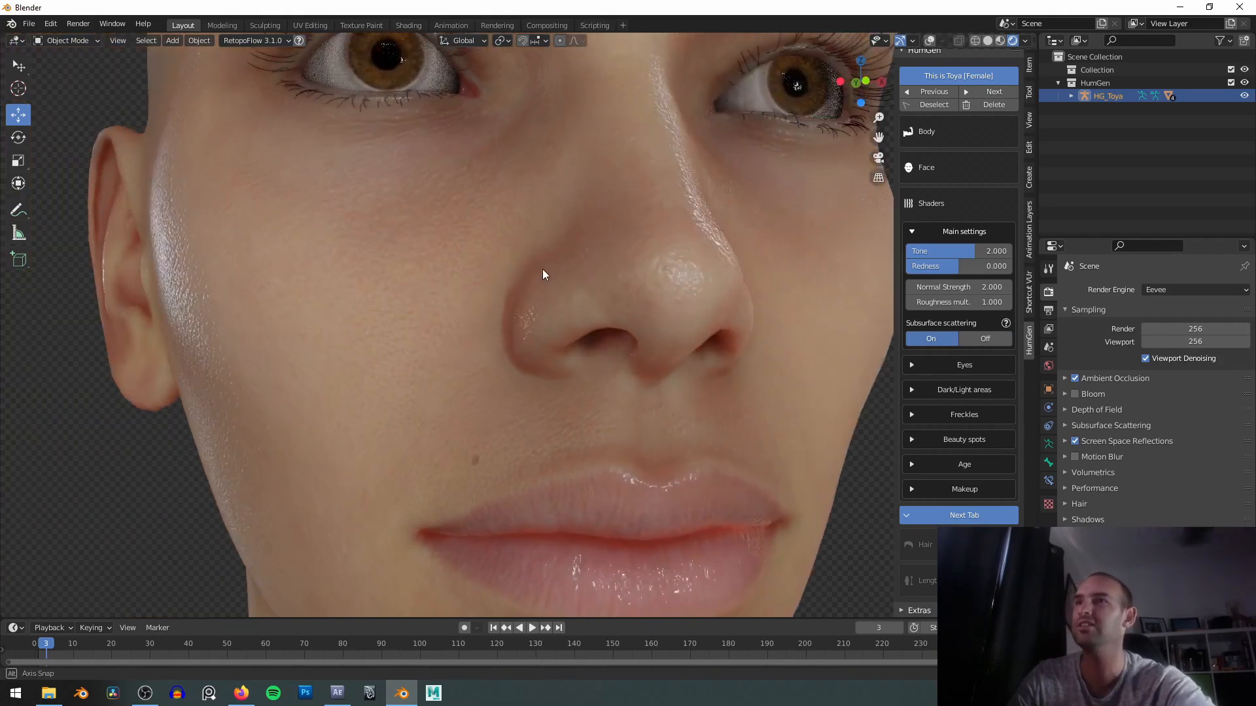
Switch subsurface scattering off and back on to compare the skin across the whole head.
{"action": "scroll", "coordinate": [543, 269], "scroll_direction": "down", "scroll_amount": 4}
{"action": "scroll", "coordinate": [638, 273], "scroll_direction": "down", "scroll_amount": 5}
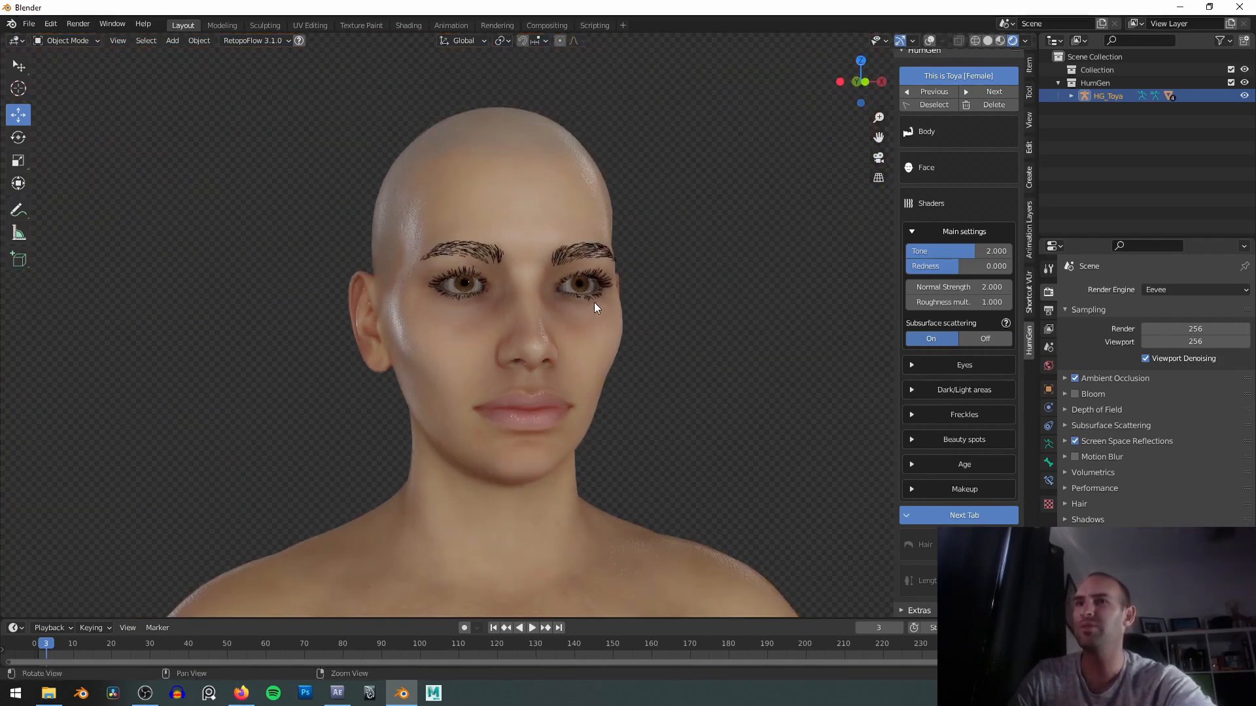
{"action": "middle_click_drag", "start_coordinate": [639, 301], "coordinate": [598, 307]}
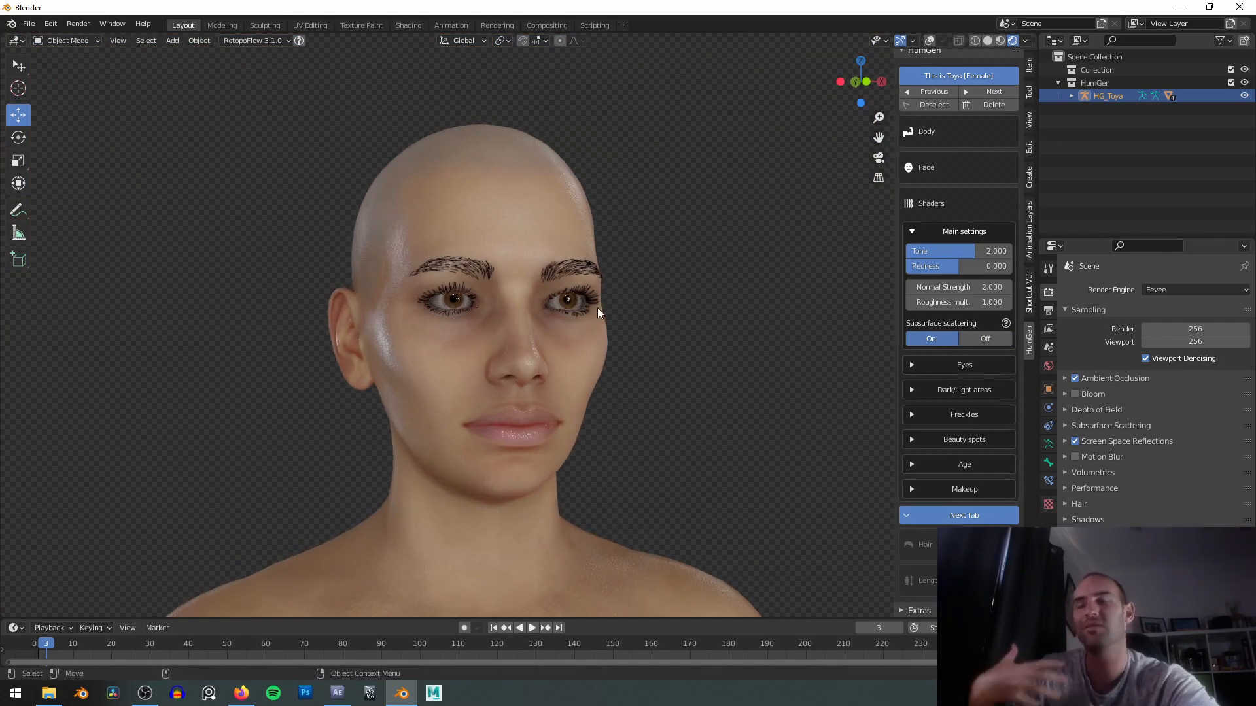
{"action": "left_click", "coordinate": [970, 339]}
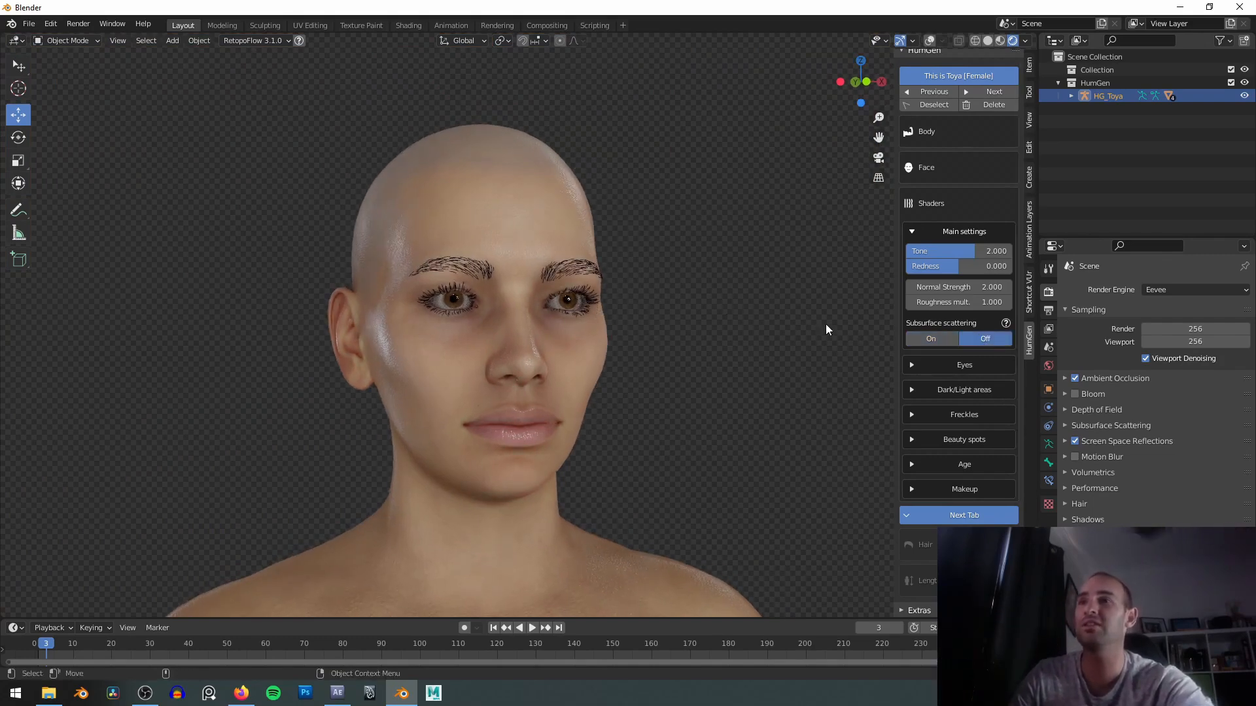
{"action": "scroll", "coordinate": [884, 233], "scroll_direction": "up", "scroll_amount": 1}
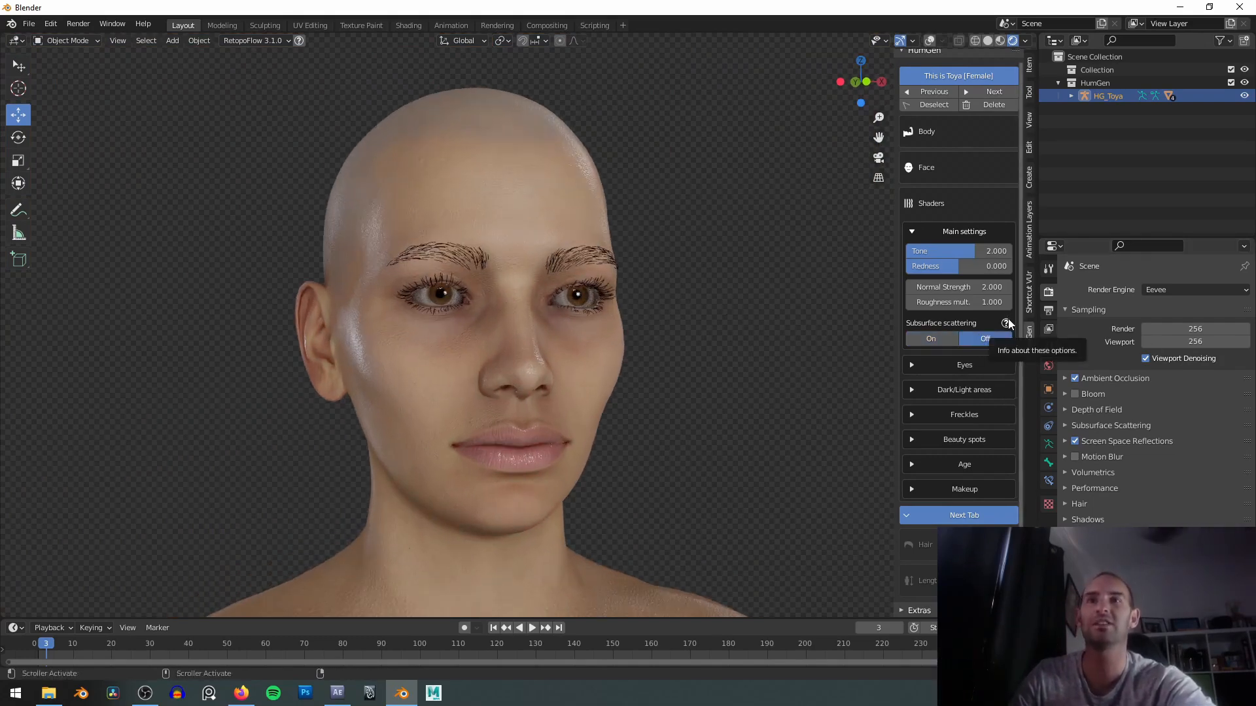
{"action": "left_click", "coordinate": [943, 339]}
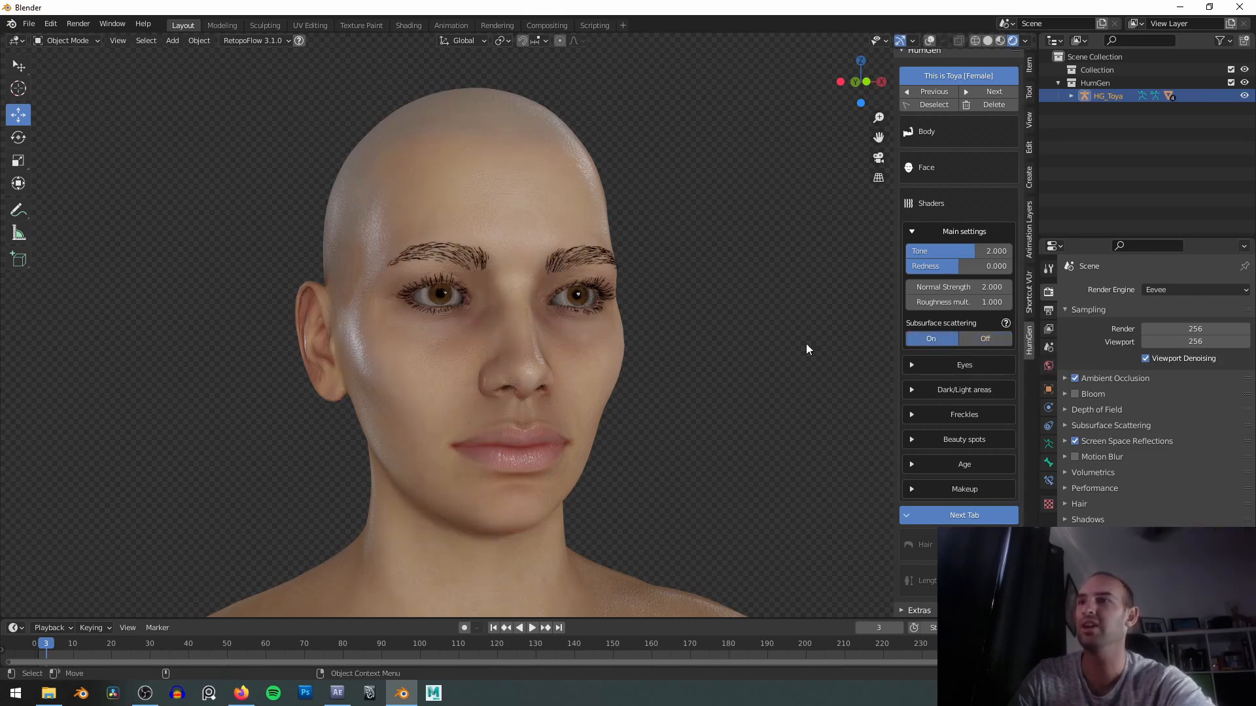
Examine how the skin shading looks on the full body, upper body and head from several distances and angles.
{"action": "middle_click_drag", "start_coordinate": [873, 336], "coordinate": [650, 335]}
{"action": "scroll", "coordinate": [667, 341], "scroll_direction": "down", "scroll_amount": 4}
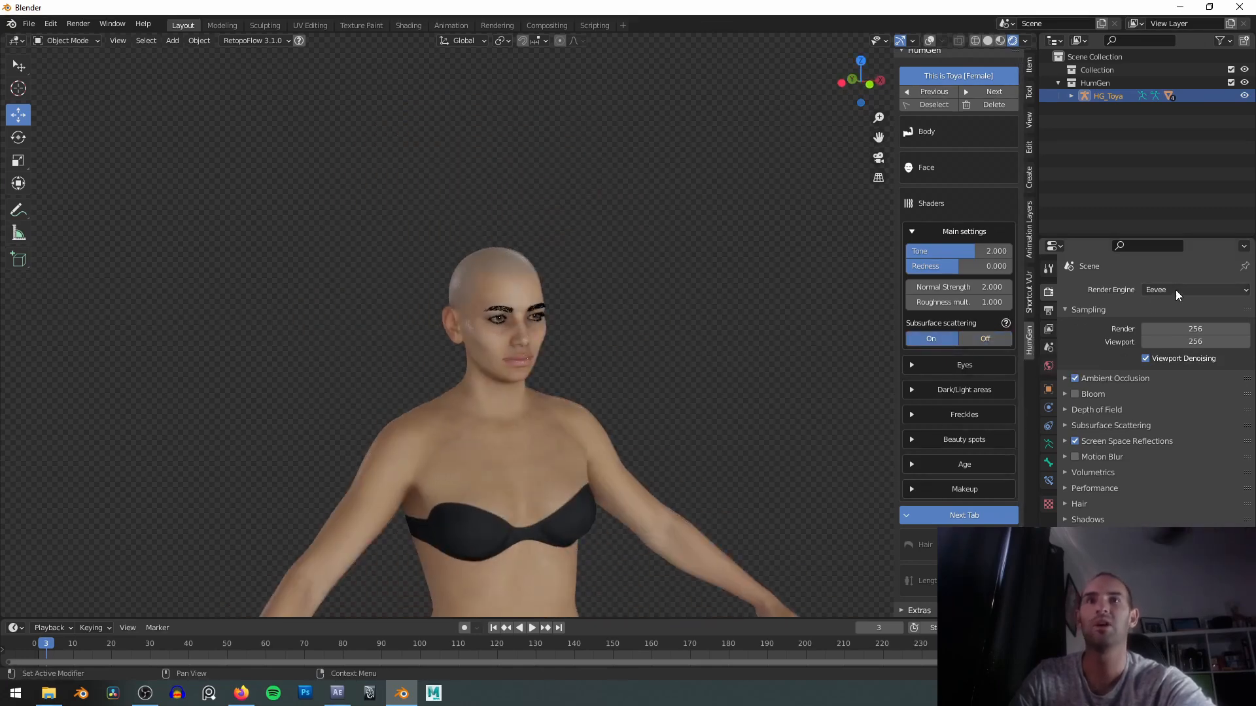
{"action": "scroll", "coordinate": [658, 299], "scroll_direction": "up", "scroll_amount": 8}
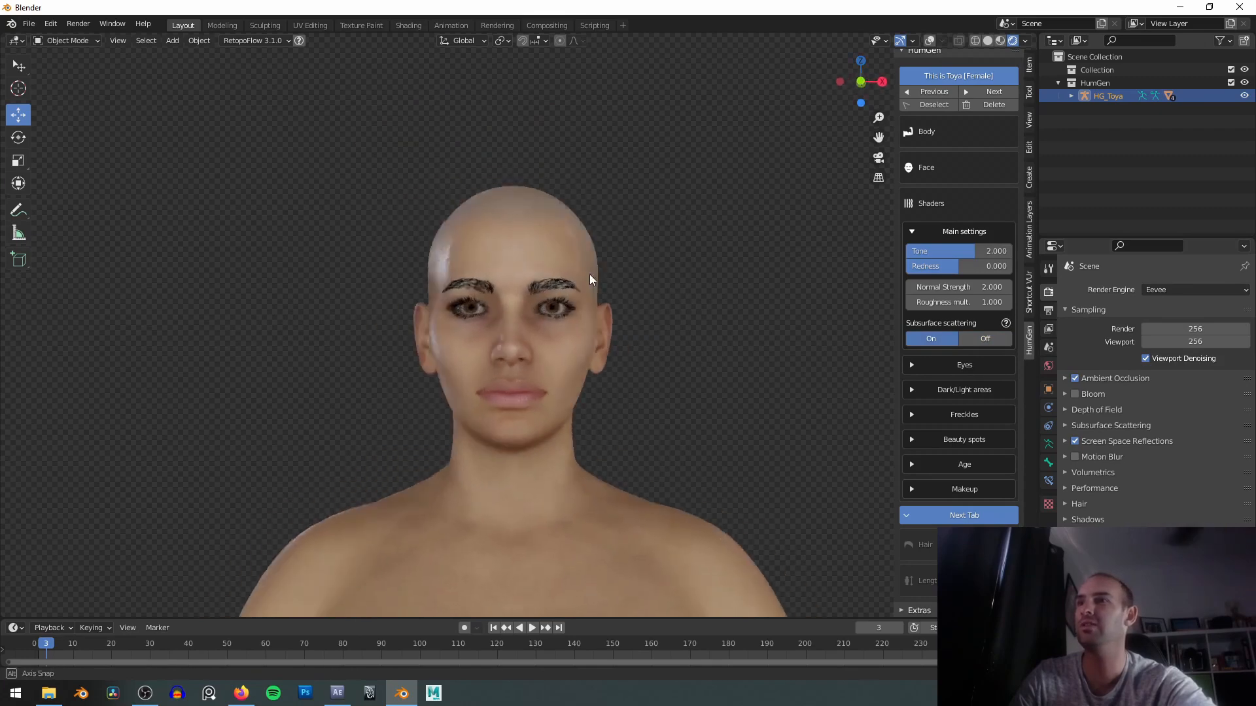
{"action": "middle_click_drag", "start_coordinate": [610, 280], "coordinate": [584, 337]}
{"action": "scroll", "coordinate": [704, 328], "scroll_direction": "down", "scroll_amount": 5}
{"action": "scroll", "coordinate": [542, 327], "scroll_direction": "down", "scroll_amount": 5}
{"action": "scroll", "coordinate": [551, 190], "scroll_direction": "up", "scroll_amount": 4}
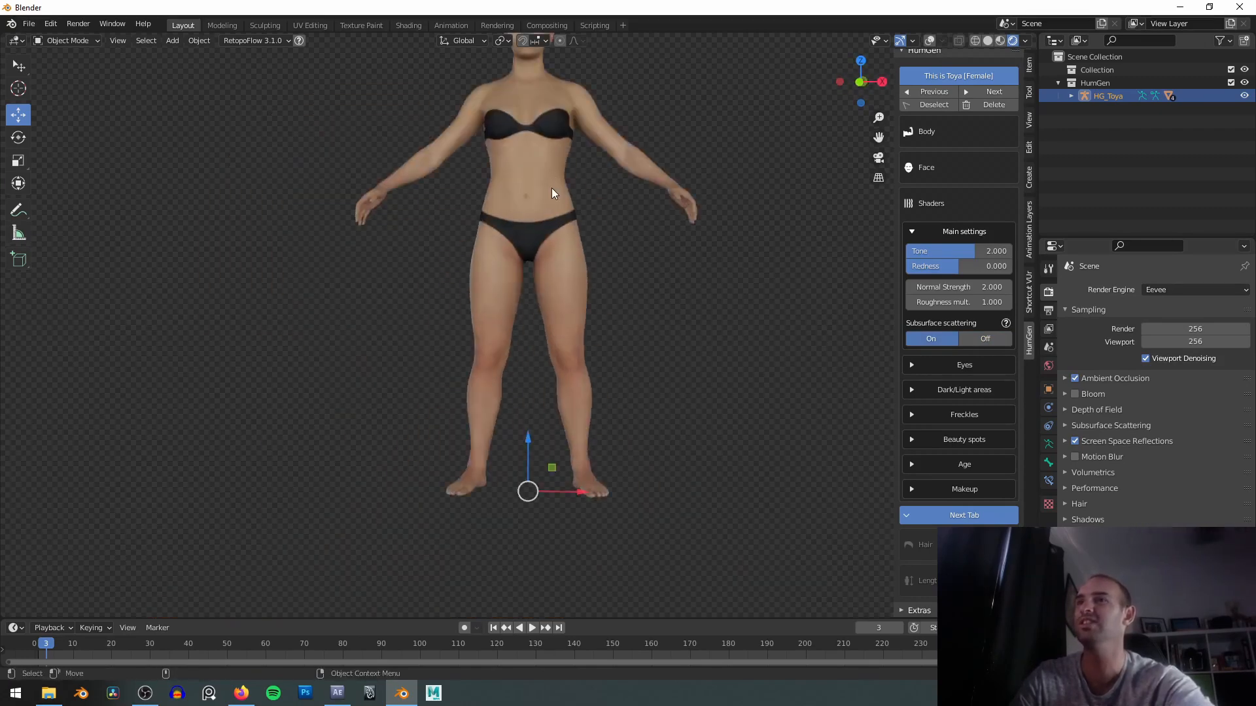
{"action": "middle_click_drag", "start_coordinate": [499, 354], "coordinate": [552, 337]}
{"action": "scroll", "coordinate": [529, 331], "scroll_direction": "up", "scroll_amount": 8}
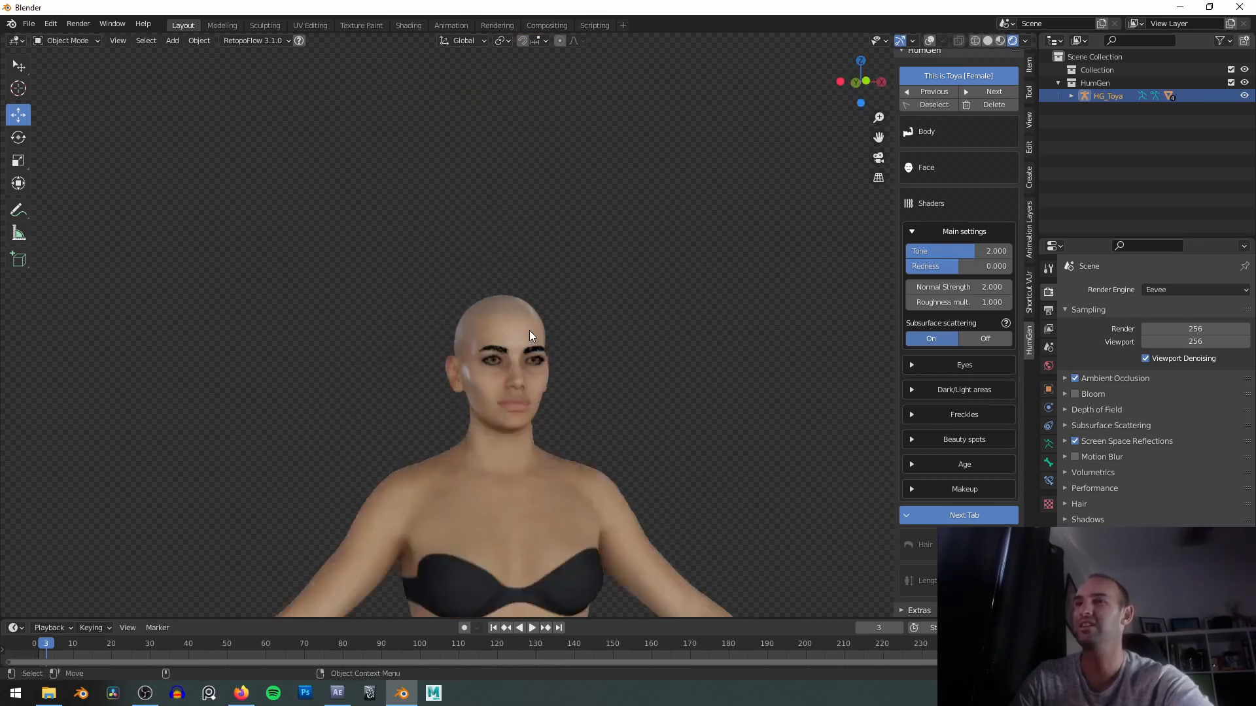
{"action": "scroll", "coordinate": [549, 308], "scroll_direction": "up", "scroll_amount": 3}
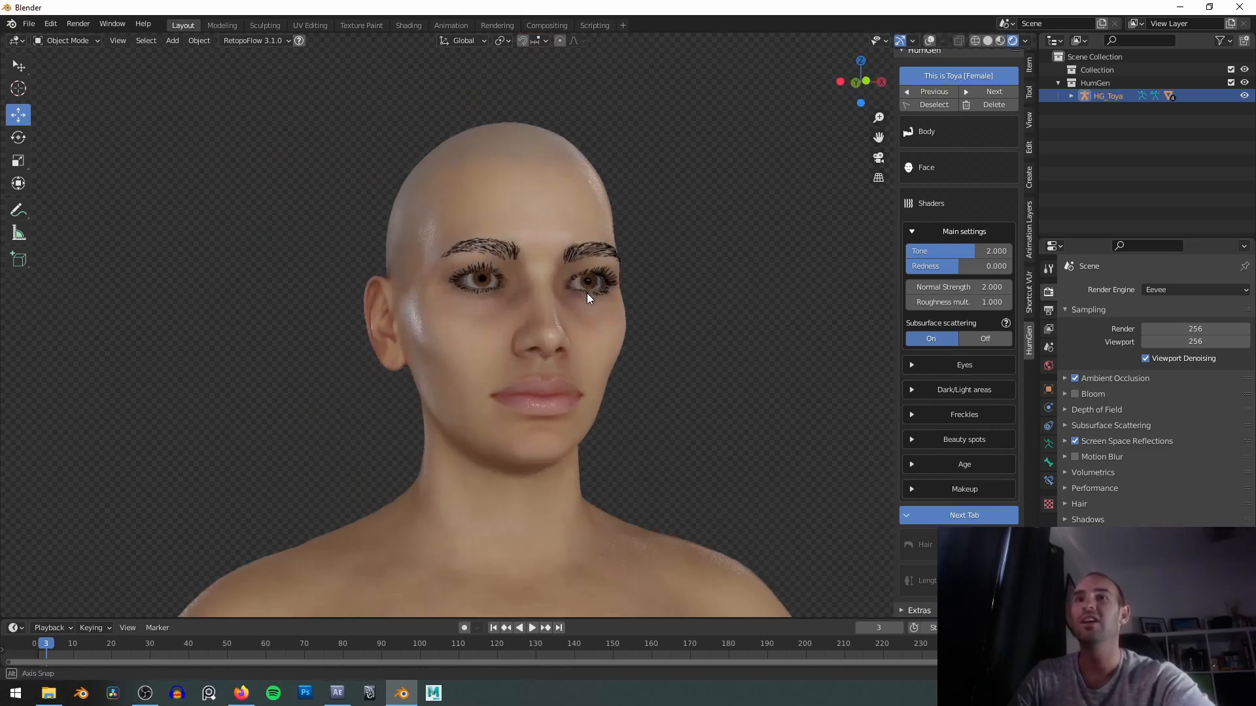
Lower the skin tone to 1.894 in the main shader settings.
{"action": "scroll", "coordinate": [708, 260], "scroll_direction": "up", "scroll_amount": 2}
{"action": "scroll", "coordinate": [707, 287], "scroll_direction": "down", "scroll_amount": 2}
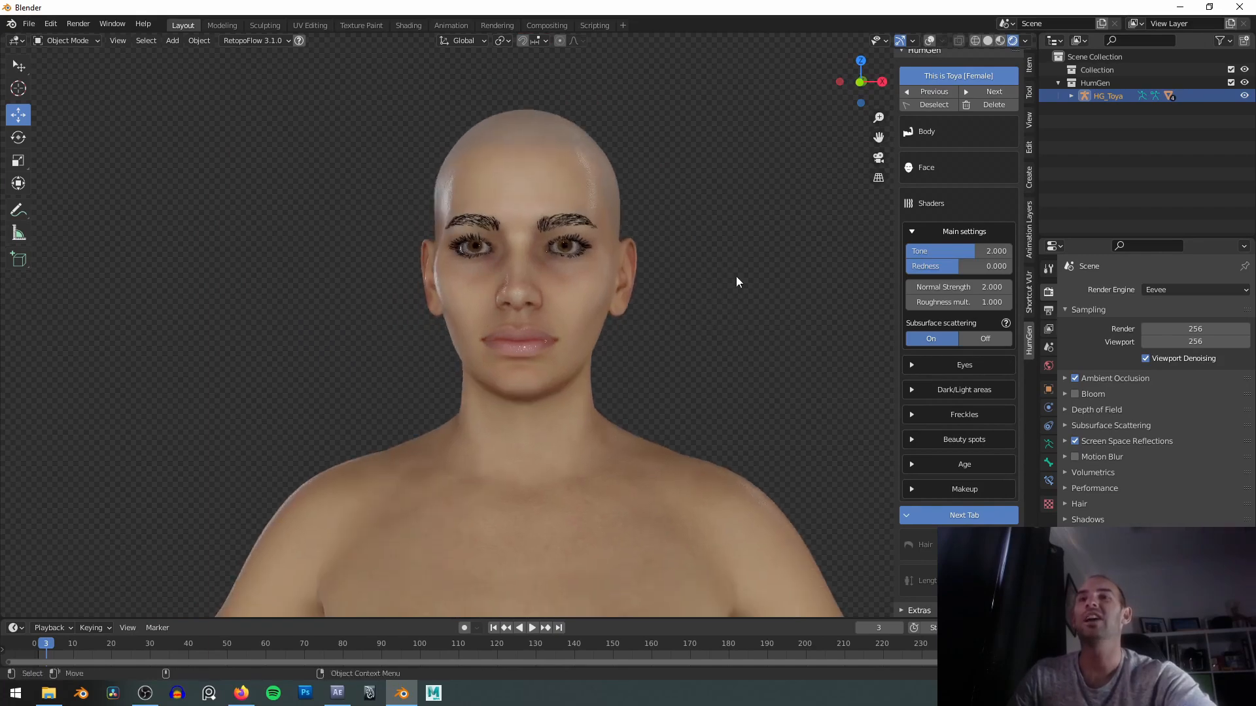
{"action": "mouse_move", "coordinate": [980, 251]}
{"action": "left_mouse_down"}
{"action": "mouse_move", "coordinate": [909, 251]}
{"action": "mouse_move", "coordinate": [1013, 251]}
{"action": "mouse_move", "coordinate": [910, 251]}
{"action": "mouse_move", "coordinate": [965, 251]}
{"action": "left_mouse_up"}
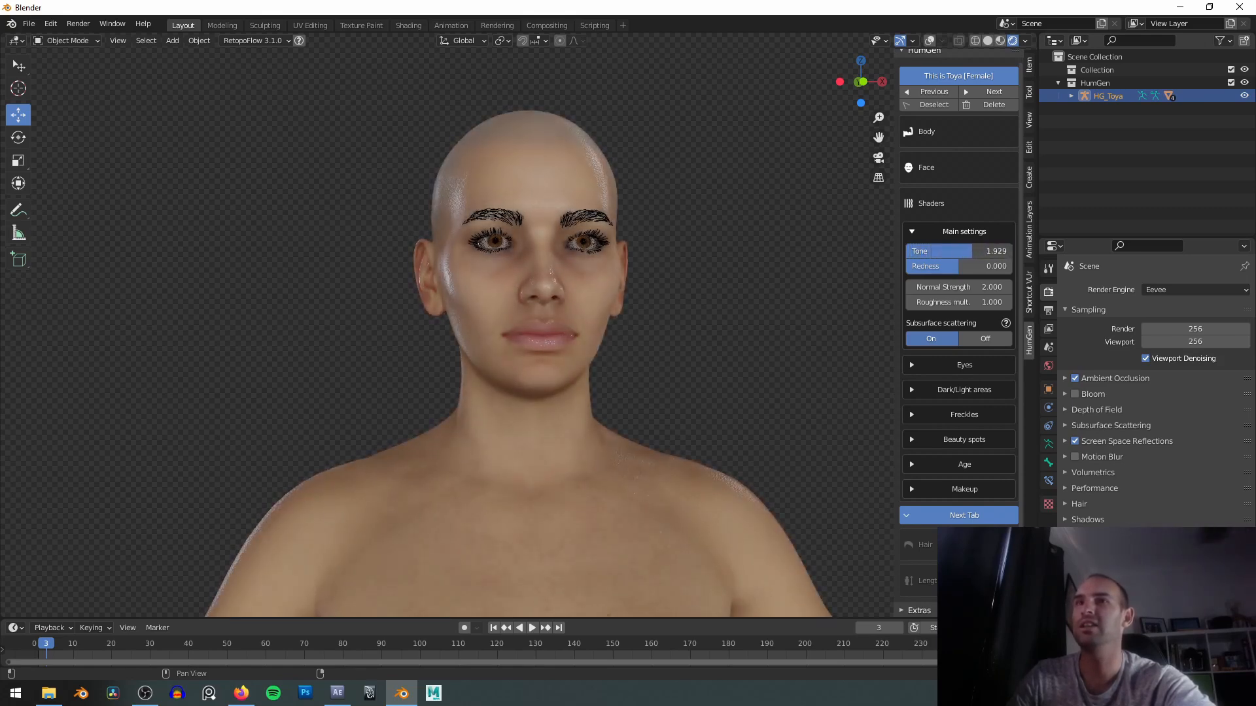
Try skin redness values of 0.183, -1 and -0.098, and settle on -0.293.
{"action": "left_click_drag", "start_coordinate": [981, 266], "coordinate": [1010, 266]}
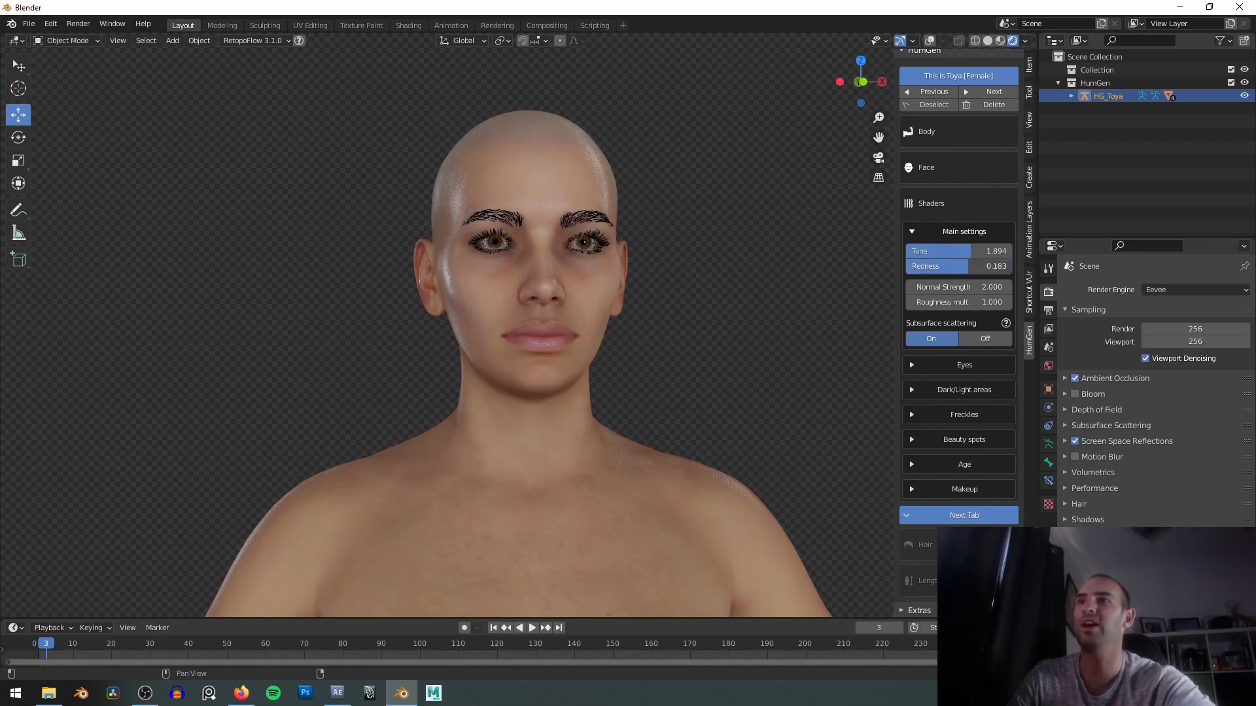
{"action": "scroll", "coordinate": [600, 373], "scroll_direction": "down", "scroll_amount": 5}
{"action": "scroll", "coordinate": [603, 361], "scroll_direction": "up", "scroll_amount": 5}
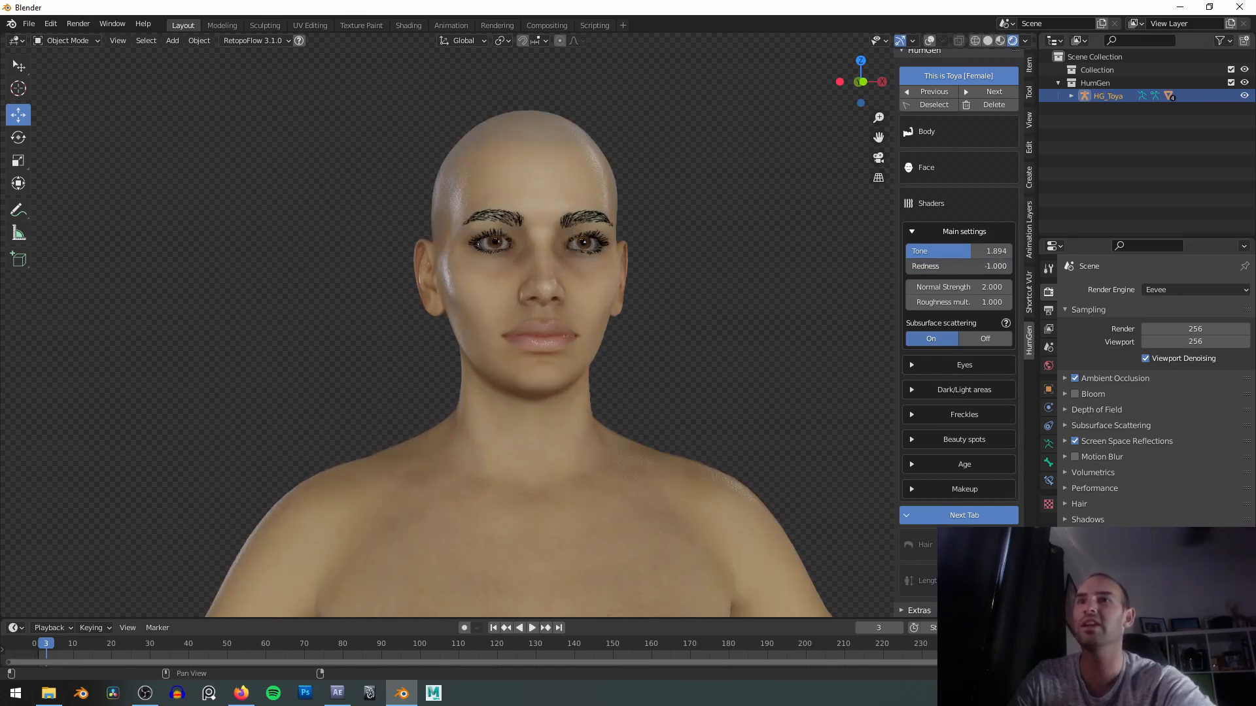
{"action": "left_click_drag", "start_coordinate": [948, 266], "coordinate": [954, 266]}
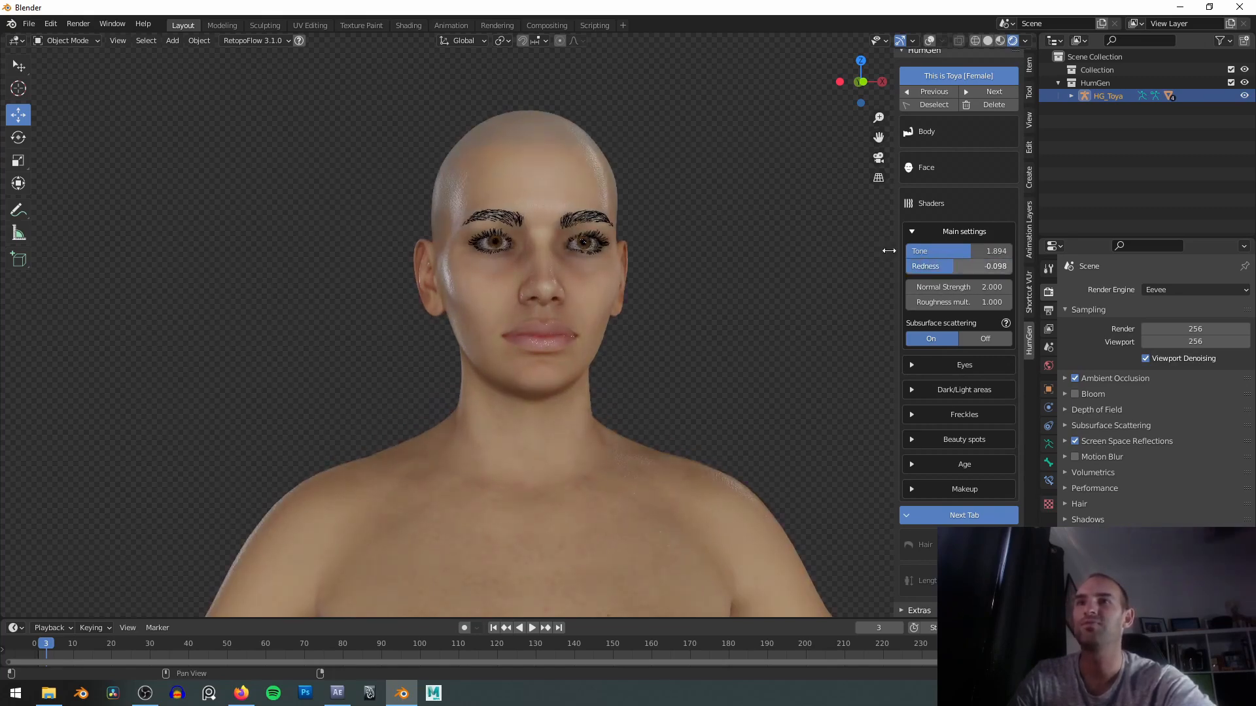
{"action": "middle_click_drag", "start_coordinate": [608, 308], "coordinate": [622, 271]}
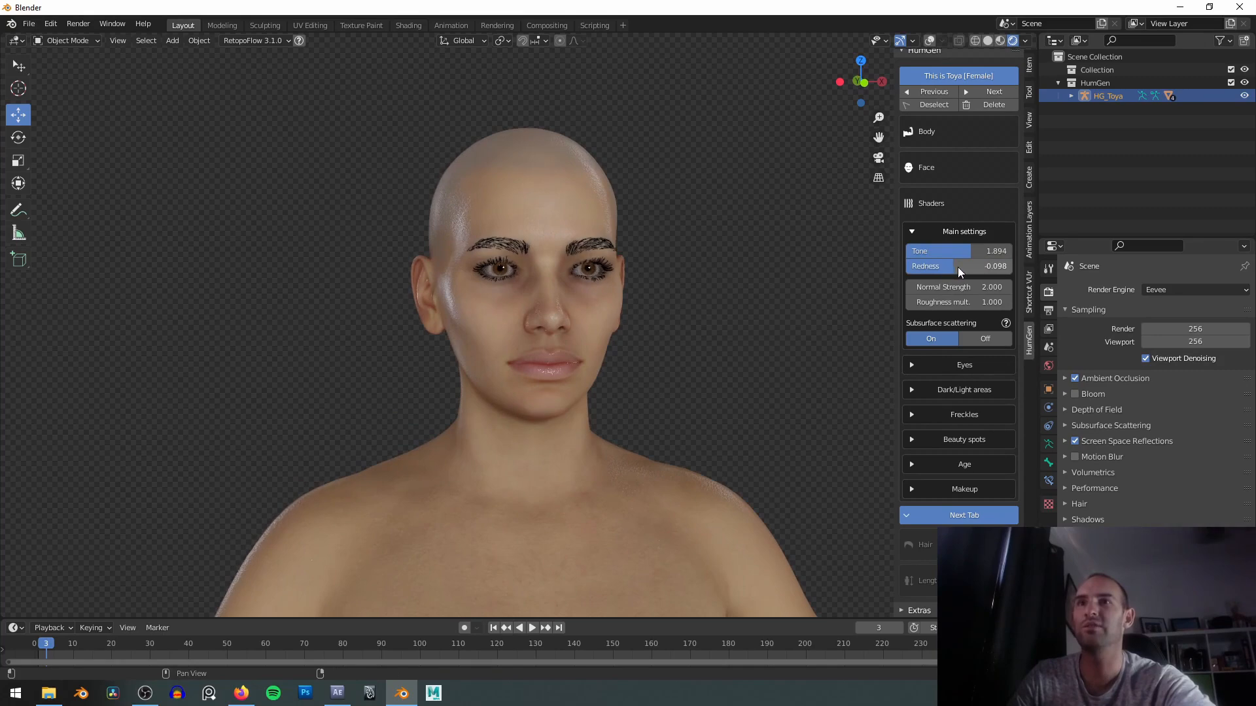
{"action": "middle_click_drag", "start_coordinate": [722, 303], "coordinate": [726, 283]}
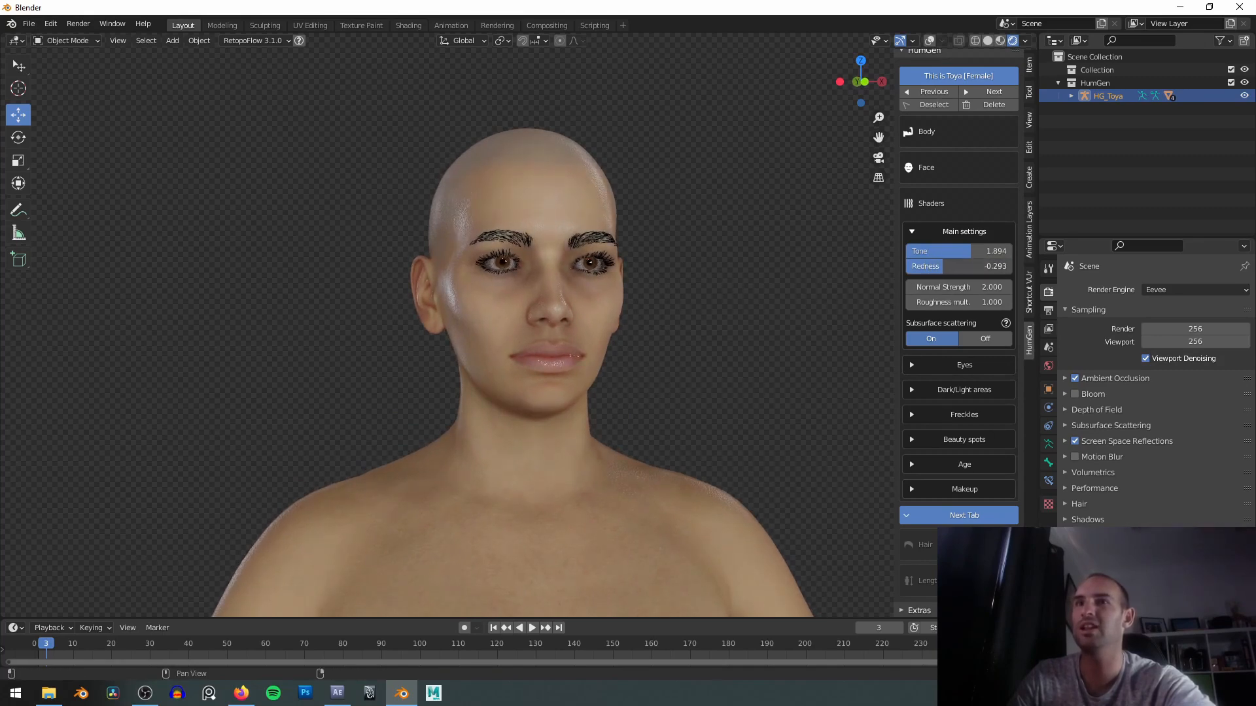
Raise the skin's normal strength to 10 and examine the surface detail on the face and body.
{"action": "mouse_move", "coordinate": [724, 300]}
{"action": "middle_mouse_down"}
{"action": "mouse_move", "coordinate": [815, 296]}
{"action": "mouse_move", "coordinate": [738, 308]}
{"action": "mouse_move", "coordinate": [746, 288]}
{"action": "mouse_move", "coordinate": [703, 294]}
{"action": "mouse_move", "coordinate": [789, 311]}
{"action": "mouse_move", "coordinate": [744, 309]}
{"action": "middle_mouse_up"}
{"action": "scroll", "coordinate": [738, 308], "scroll_direction": "down", "scroll_amount": 5}
{"action": "scroll", "coordinate": [738, 308], "scroll_direction": "up", "scroll_amount": 5}
{"action": "scroll", "coordinate": [732, 302], "scroll_direction": "up", "scroll_amount": 3}
{"action": "scroll", "coordinate": [744, 308], "scroll_direction": "up", "scroll_amount": 2}
{"action": "left_click_drag", "start_coordinate": [956, 287], "coordinate": [994, 287]}
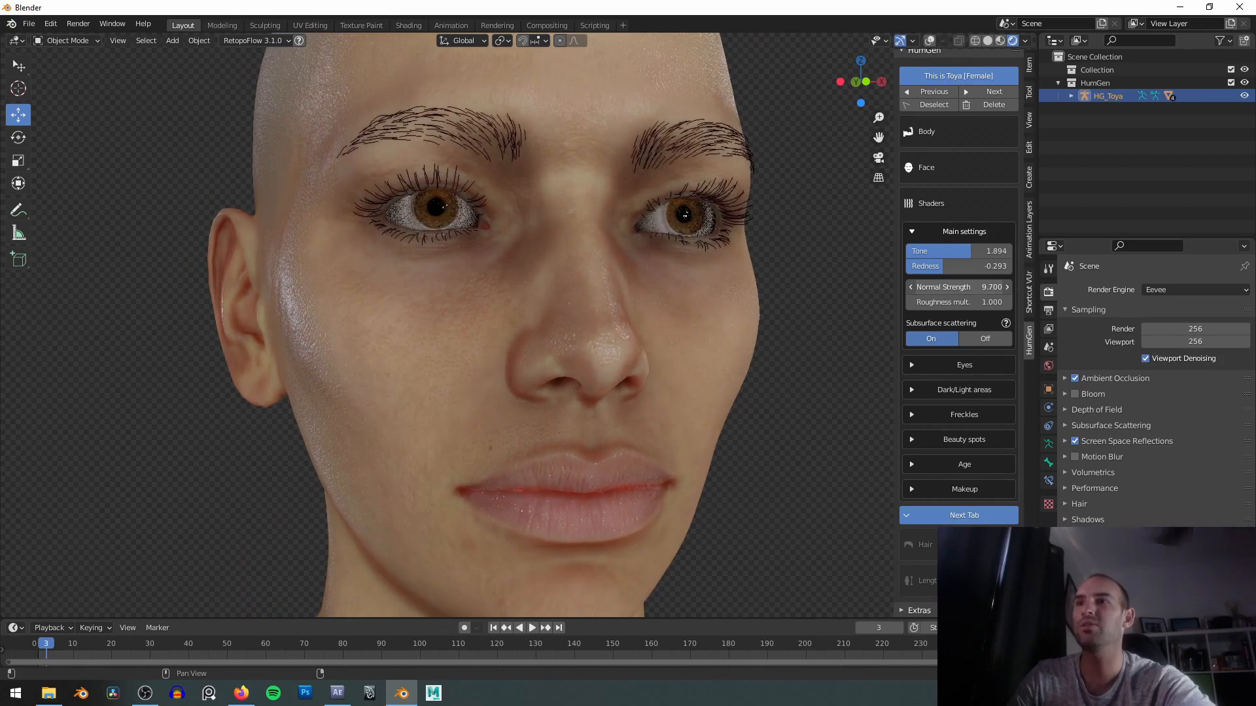
{"action": "scroll", "coordinate": [607, 322], "scroll_direction": "down", "scroll_amount": 8}
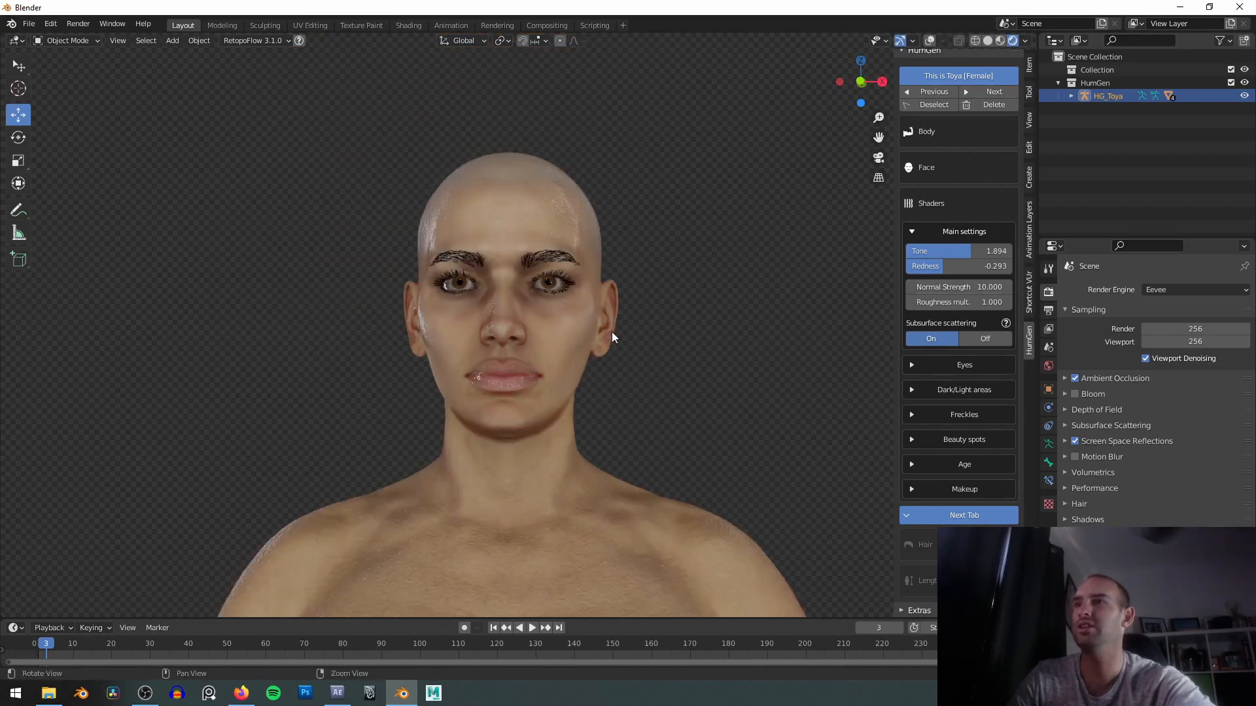
{"action": "middle_click_drag", "start_coordinate": [637, 339], "coordinate": [662, 264]}
{"action": "scroll", "coordinate": [634, 309], "scroll_direction": "up", "scroll_amount": 7}
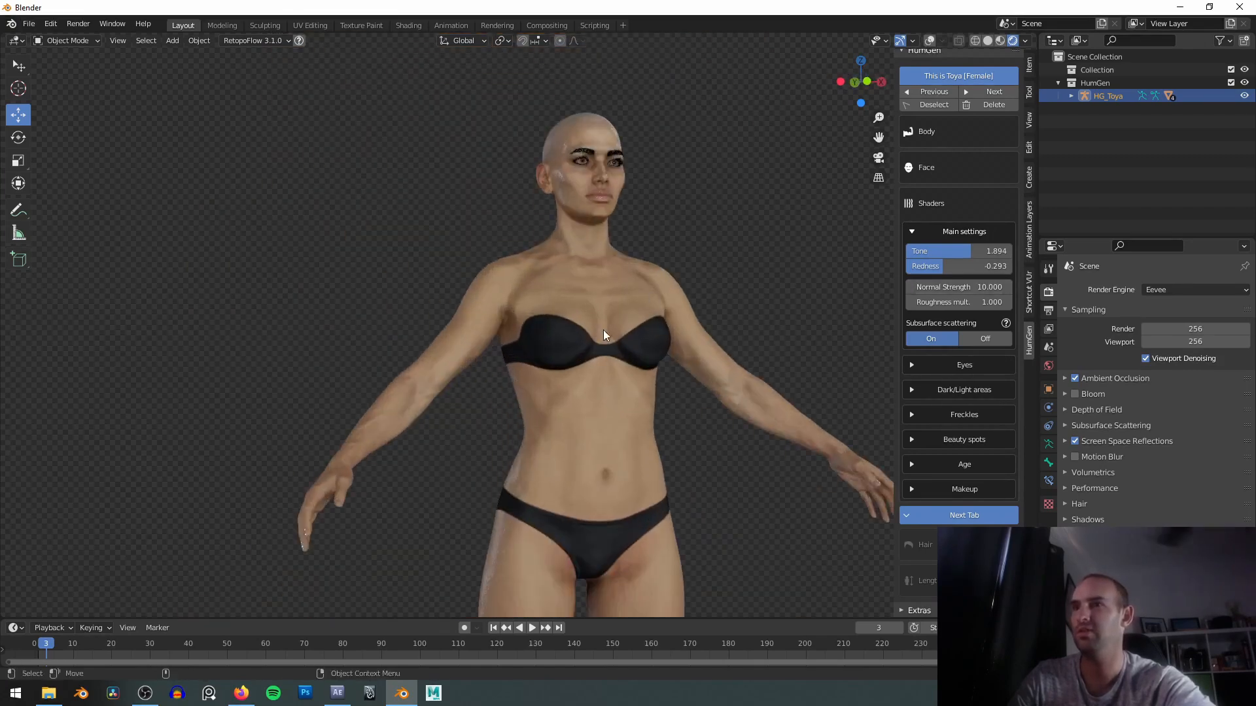
{"action": "middle_click_drag", "start_coordinate": [491, 318], "coordinate": [545, 414]}
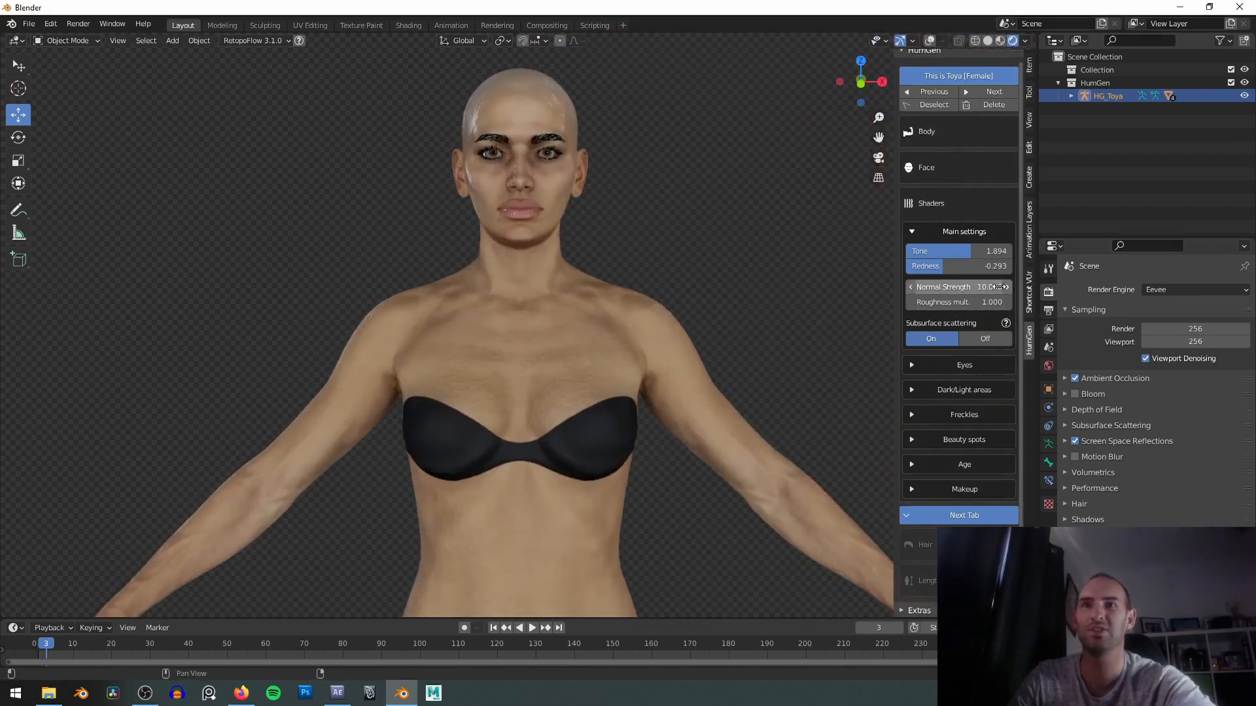
{"action": "mouse_move", "coordinate": [627, 325]}
{"action": "middle_mouse_down", "text": "shift"}
{"action": "mouse_move", "coordinate": [689, 289]}
{"action": "mouse_move", "coordinate": [622, 331]}
{"action": "middle_mouse_up", "text": "shift"}
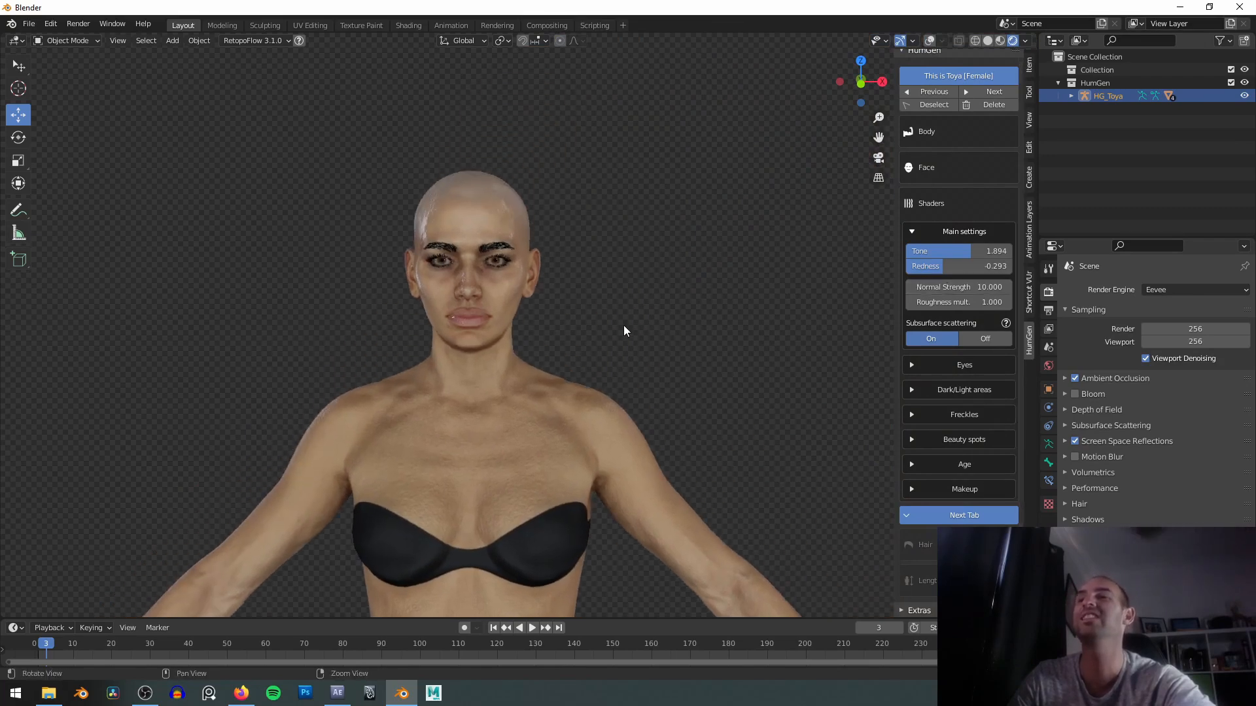
Lower the normal strength to 0 and examine the smoothed skin on the face up close.
{"action": "left_click_drag", "start_coordinate": [990, 292], "coordinate": [935, 292]}
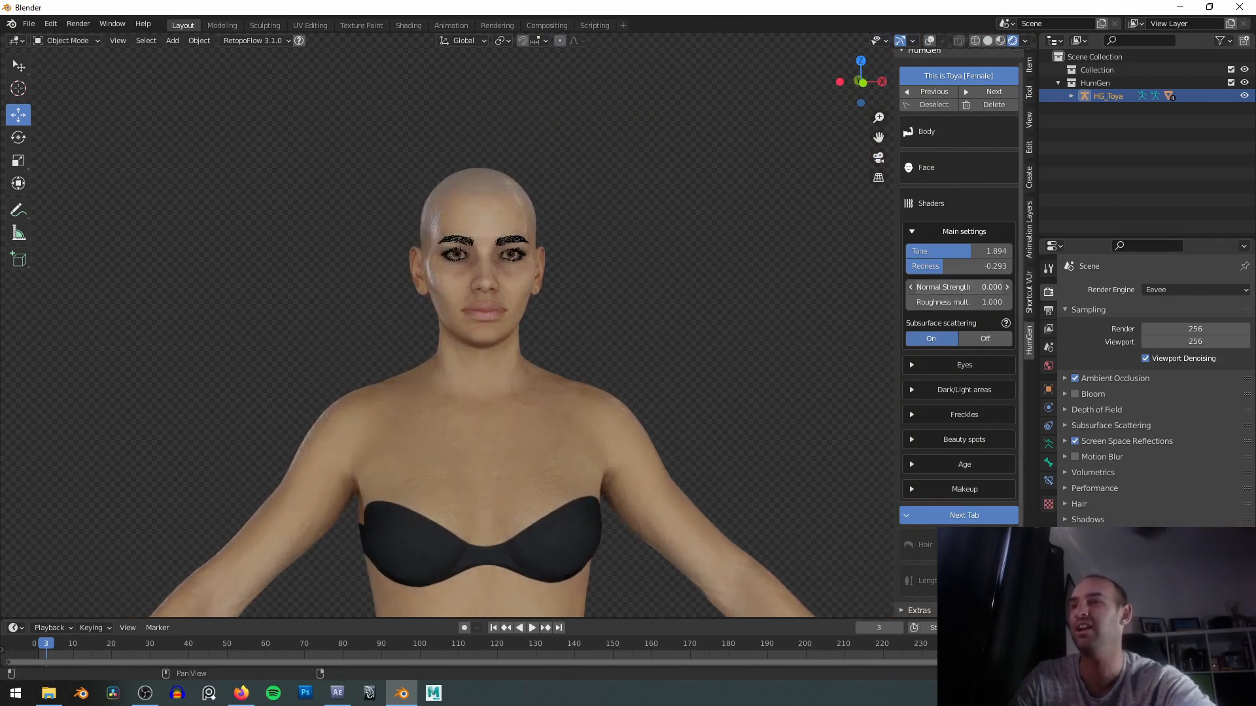
{"action": "scroll", "coordinate": [610, 341], "scroll_direction": "up", "scroll_amount": 3}
{"action": "scroll", "coordinate": [692, 179], "scroll_direction": "up", "scroll_amount": 6}
{"action": "middle_click_drag", "start_coordinate": [651, 312], "coordinate": [793, 340]}
Set the normal strength to 1 and check the skin on the face, chest and shoulders.
{"action": "left_click", "coordinate": [963, 289]}
{"action": "key", "text": "Return"}
{"action": "left_click", "coordinate": [930, 289]}
{"action": "type", "text": "1"}
{"action": "key", "text": "Return"}
{"action": "middle_click_drag", "start_coordinate": [845, 272], "coordinate": [754, 278]}
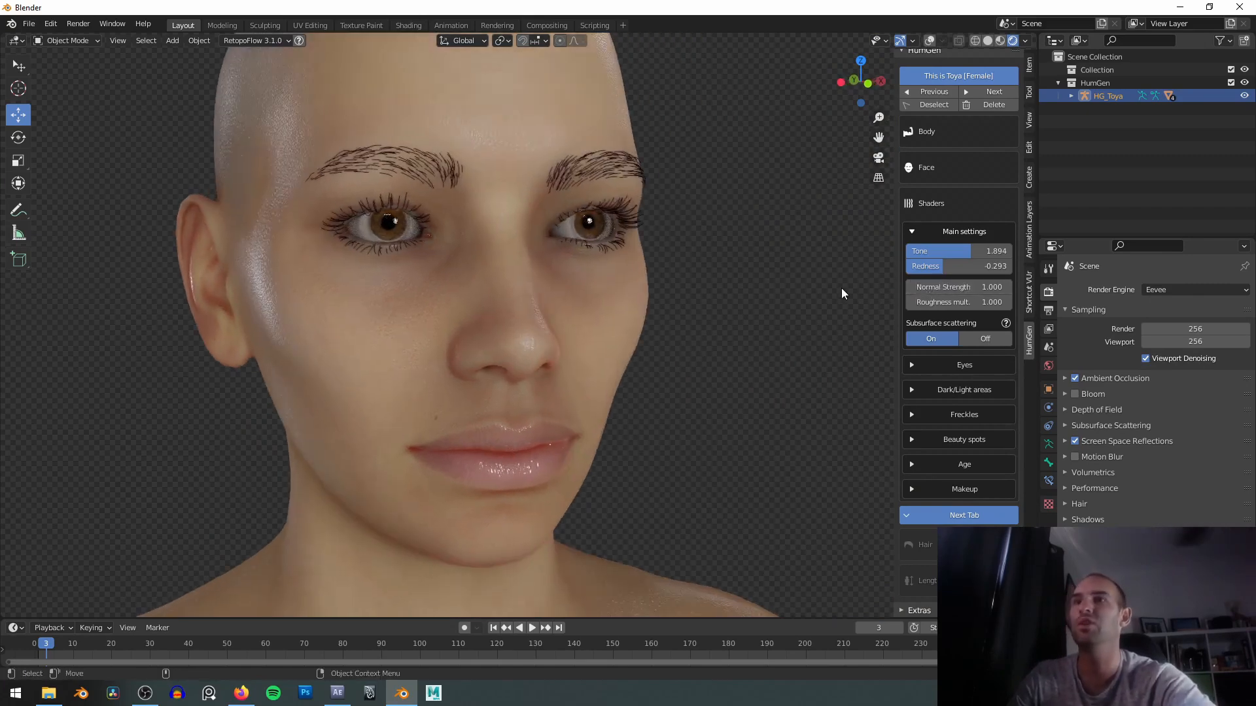
{"action": "scroll", "coordinate": [851, 287], "scroll_direction": "down", "scroll_amount": 2}
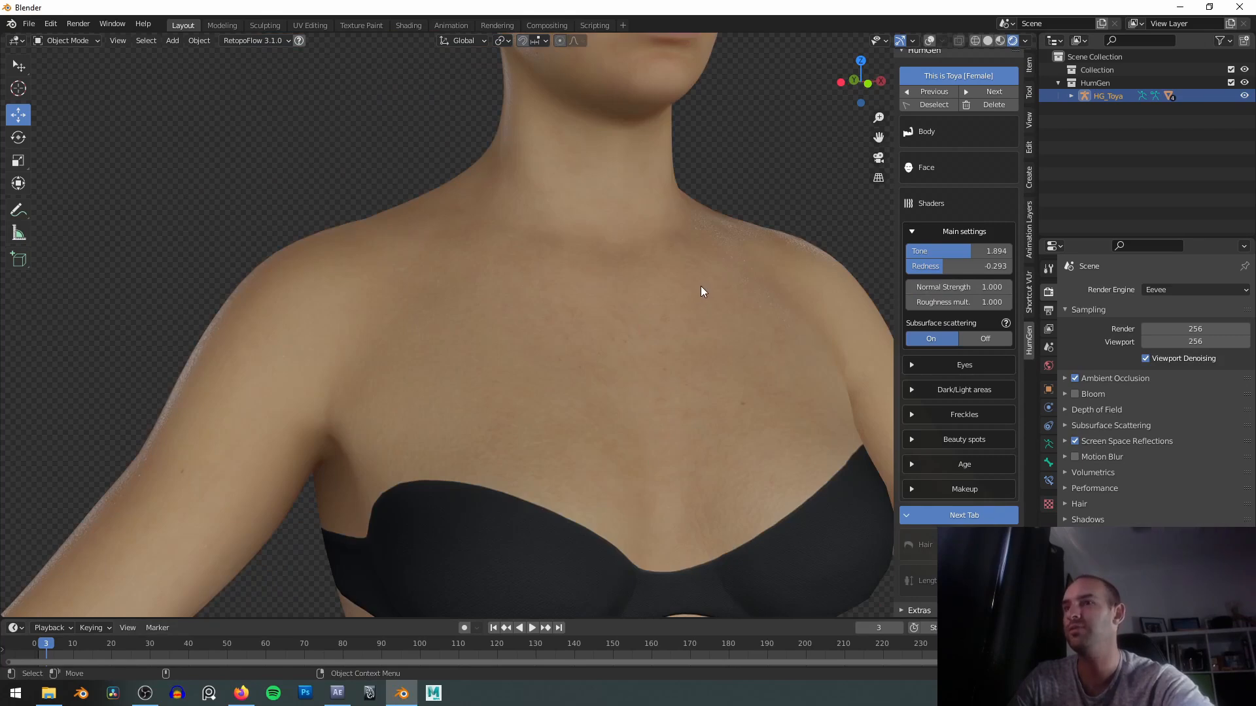
{"action": "scroll", "coordinate": [687, 310], "scroll_direction": "down", "scroll_amount": 2}
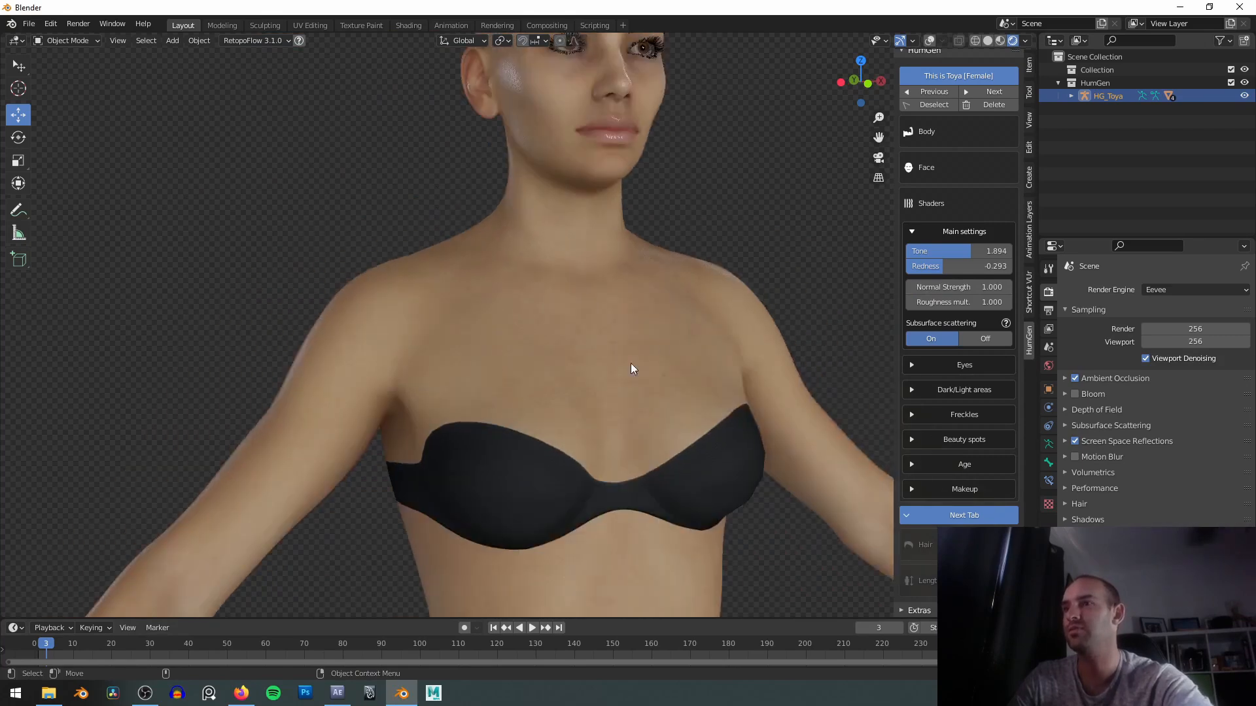
Raise the normal strength to 4.2 and examine the skin definition across the body and head.
{"action": "middle_click_drag", "start_coordinate": [661, 346], "coordinate": [703, 300], "text": "shift"}
{"action": "scroll", "coordinate": [713, 294], "scroll_direction": "down", "scroll_amount": 3}
{"action": "middle_click_drag", "start_coordinate": [781, 263], "coordinate": [740, 317], "text": "shift"}
{"action": "left_click_drag", "start_coordinate": [968, 288], "coordinate": [1001, 288]}
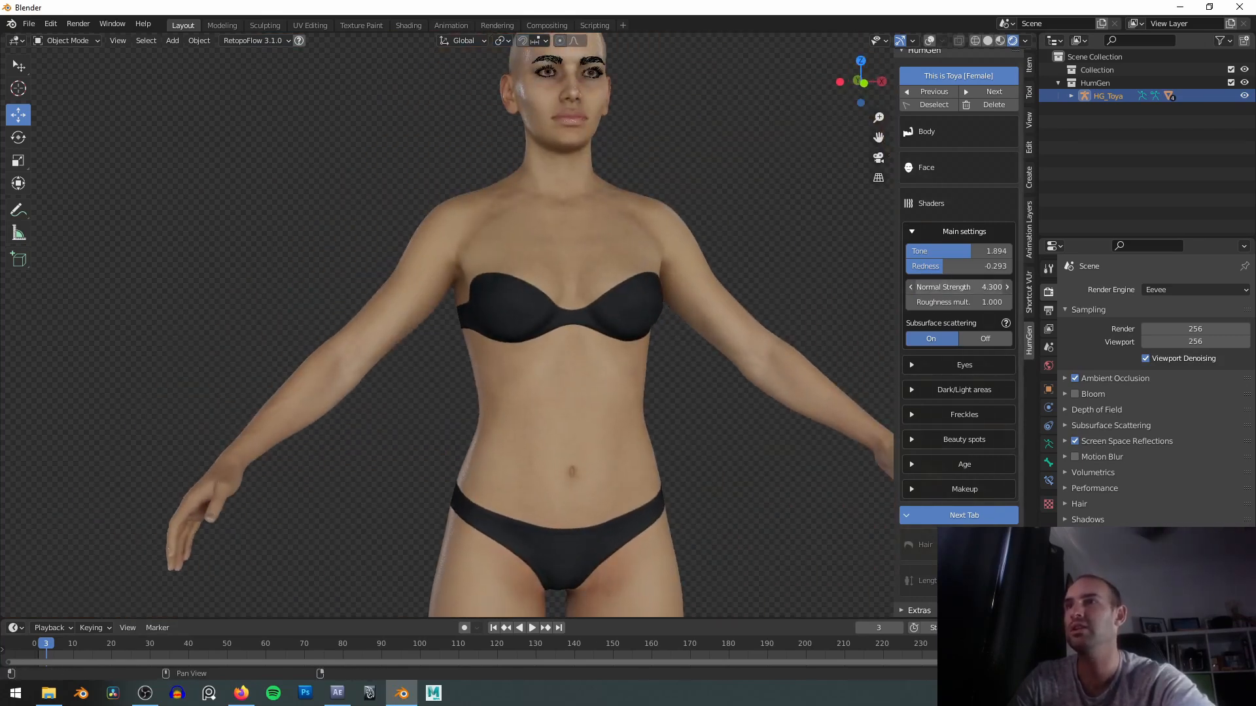
{"action": "middle_click_drag", "start_coordinate": [640, 289], "coordinate": [603, 294]}
{"action": "left_click_drag", "start_coordinate": [961, 288], "coordinate": [970, 288]}
{"action": "mouse_move", "coordinate": [585, 293]}
{"action": "middle_mouse_down"}
{"action": "mouse_move", "coordinate": [649, 306]}
{"action": "mouse_move", "coordinate": [542, 300]}
{"action": "mouse_move", "coordinate": [568, 294]}
{"action": "middle_mouse_up"}
{"action": "middle_click_drag", "start_coordinate": [526, 219], "coordinate": [584, 281], "text": "shift"}
{"action": "scroll", "coordinate": [584, 281], "scroll_direction": "up", "scroll_amount": 2}
{"action": "mouse_move", "coordinate": [510, 334]}
{"action": "middle_mouse_down"}
{"action": "mouse_move", "coordinate": [783, 320]}
{"action": "mouse_move", "coordinate": [497, 325]}
{"action": "middle_mouse_up"}
{"action": "scroll", "coordinate": [519, 360], "scroll_direction": "up", "scroll_amount": 4}
{"action": "middle_click_drag", "start_coordinate": [515, 206], "coordinate": [592, 332], "text": "shift"}
{"action": "scroll", "coordinate": [519, 387], "scroll_direction": "down", "scroll_amount": 1}
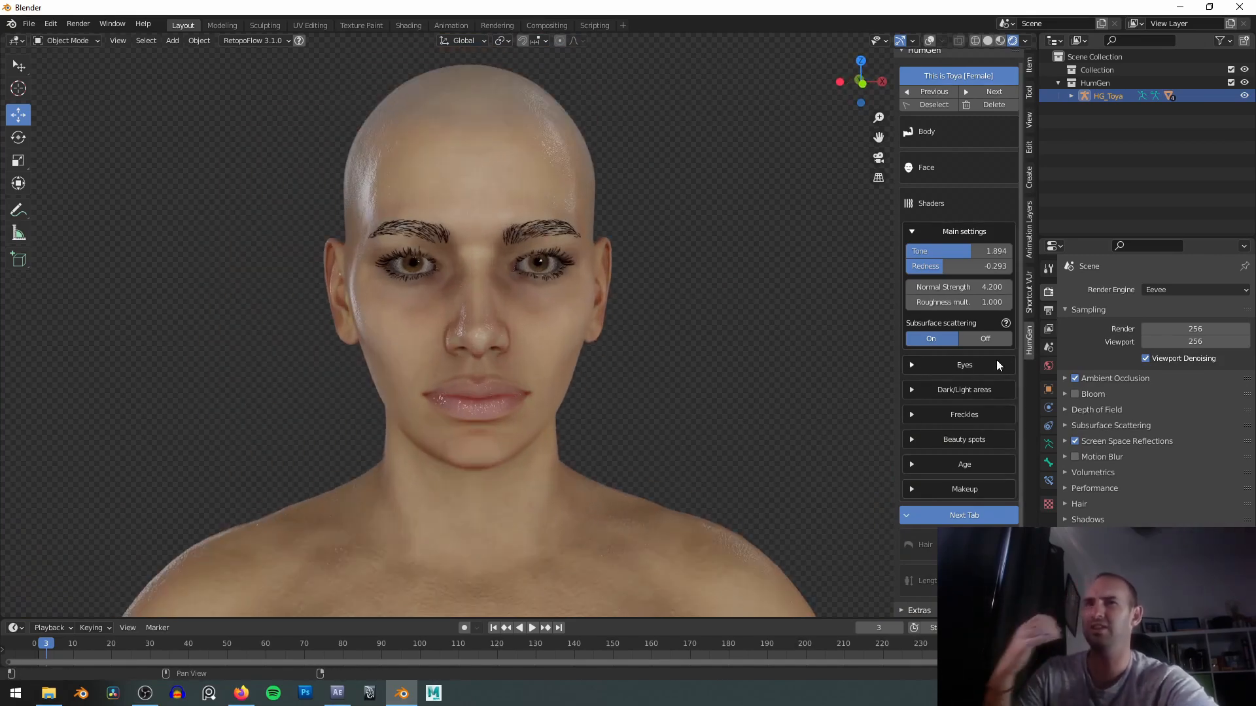
Lower the normal strength to 2.7 and check the chest and shoulders.
{"action": "mouse_move", "coordinate": [991, 287]}
{"action": "left_mouse_down"}
{"action": "mouse_move", "coordinate": [922, 288]}
{"action": "mouse_move", "coordinate": [967, 287]}
{"action": "left_mouse_up"}
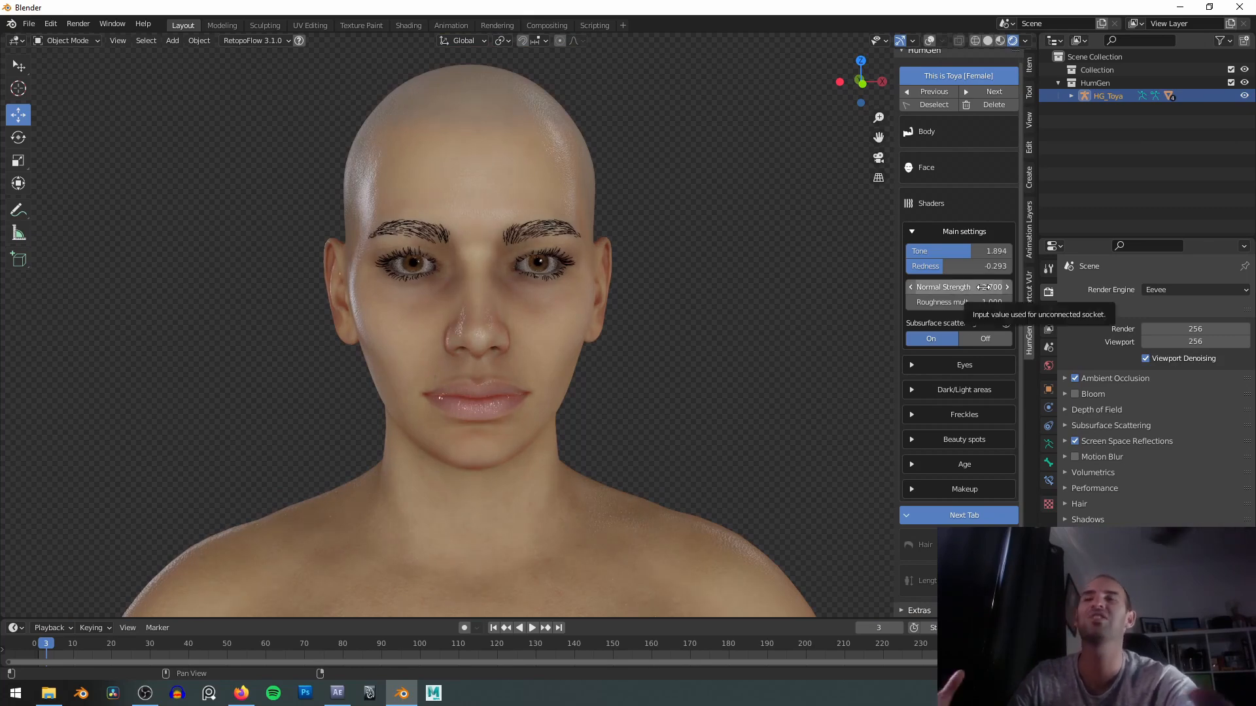
{"action": "scroll", "coordinate": [688, 327], "scroll_direction": "down", "scroll_amount": 2}
{"action": "middle_click_drag", "start_coordinate": [689, 327], "coordinate": [736, 153], "text": "alt"}
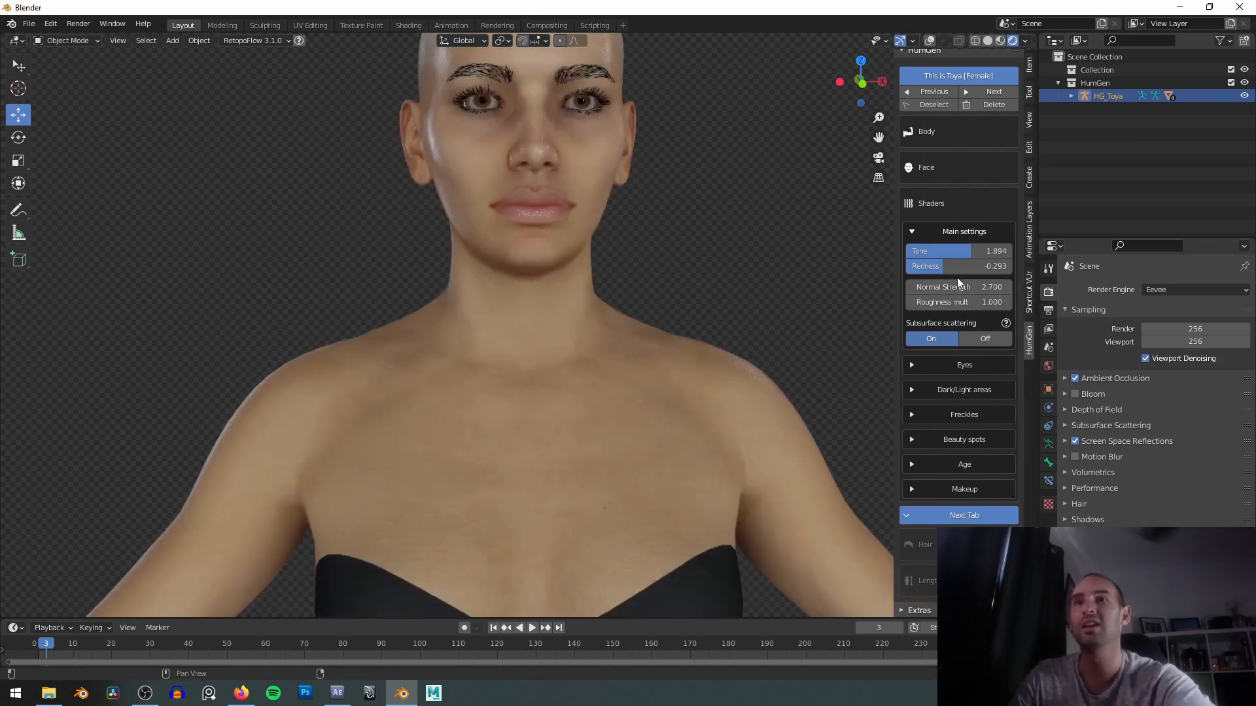
Set the normal strength to 2 and bring the whole head back into view.
{"action": "left_click", "coordinate": [956, 278]}
{"action": "left_click", "coordinate": [952, 287]}
{"action": "type", "text": "2"}
{"action": "key", "text": "Return"}
{"action": "middle_click_drag", "start_coordinate": [776, 190], "coordinate": [701, 356], "text": "alt"}
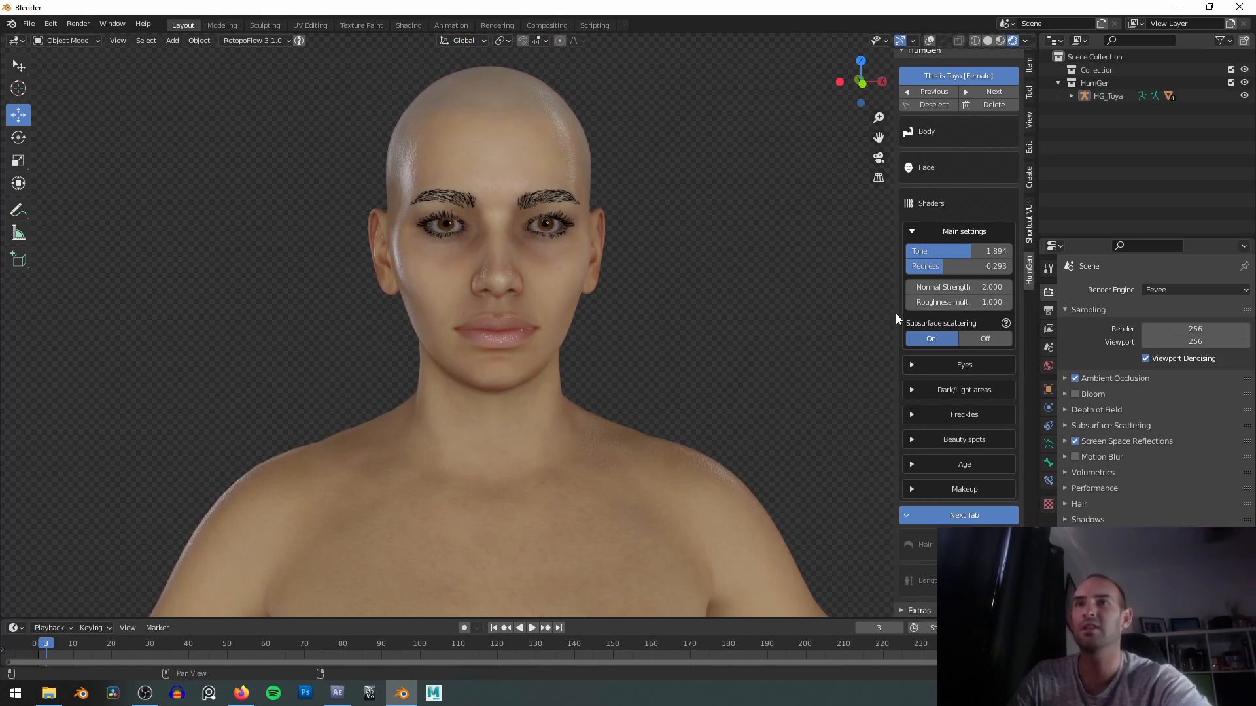
Widen the add-on's sidebar slightly.
{"action": "mouse_move", "coordinate": [896, 317]}
{"action": "left_mouse_down"}
{"action": "mouse_move", "coordinate": [824, 328]}
{"action": "mouse_move", "coordinate": [882, 333]}
{"action": "left_mouse_up"}
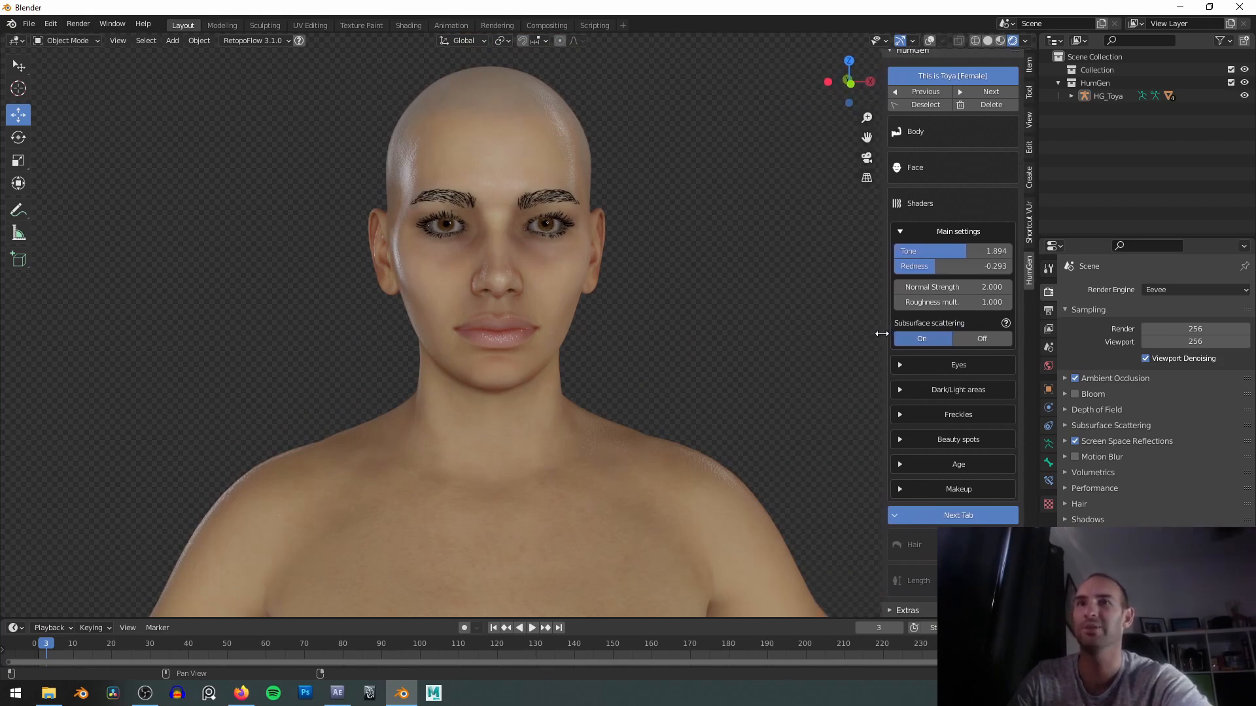
{"action": "middle_click_drag", "start_coordinate": [737, 275], "coordinate": [743, 274], "text": "shift"}
{"action": "middle_click_drag", "start_coordinate": [771, 325], "coordinate": [797, 316], "text": "shift"}
Set the skin's roughness multiplier to 0.4 and examine the highlights on the head and shoulders.
{"action": "left_click_drag", "start_coordinate": [932, 306], "coordinate": [893, 306]}
{"action": "middle_click_drag", "start_coordinate": [596, 186], "coordinate": [588, 256], "text": "shift"}
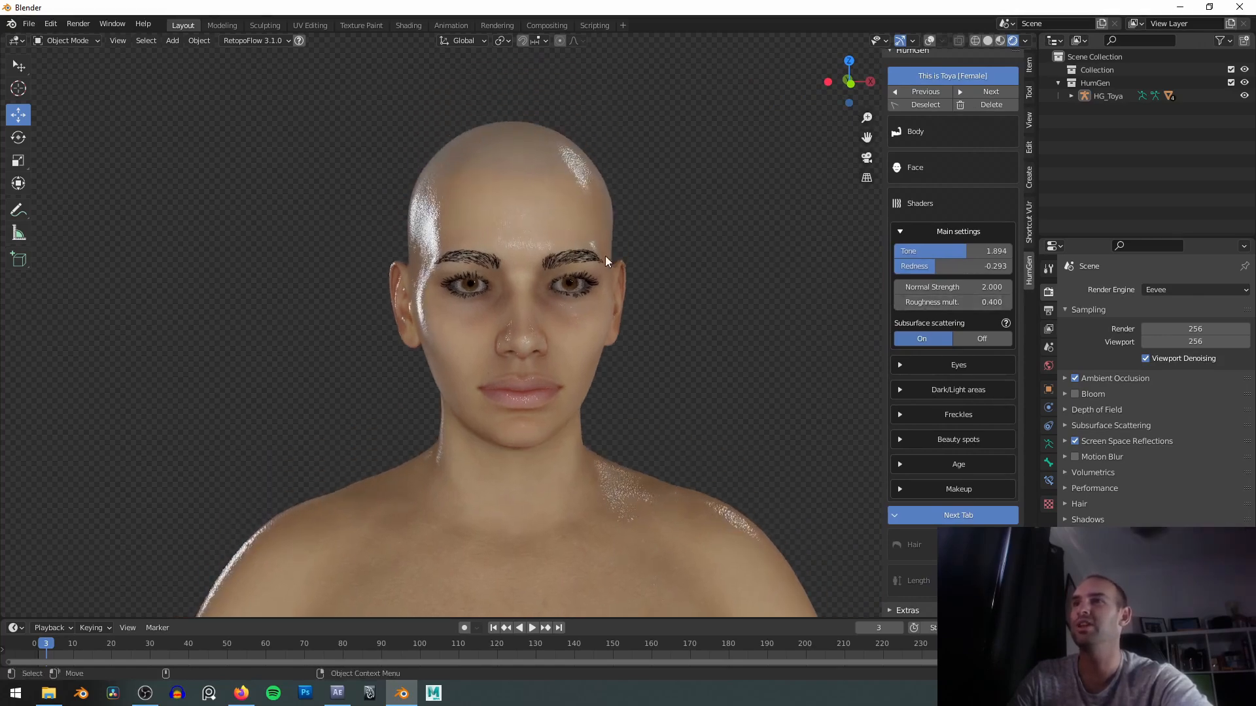
{"action": "scroll", "coordinate": [589, 256], "scroll_direction": "up", "scroll_amount": 3}
{"action": "mouse_move", "coordinate": [942, 303]}
{"action": "left_mouse_down"}
{"action": "mouse_move", "coordinate": [900, 303]}
{"action": "mouse_move", "coordinate": [968, 303]}
{"action": "mouse_move", "coordinate": [943, 303]}
{"action": "left_mouse_up"}
{"action": "scroll", "coordinate": [762, 329], "scroll_direction": "down", "scroll_amount": 3}
{"action": "scroll", "coordinate": [762, 329], "scroll_direction": "down", "scroll_amount": 4}
{"action": "middle_click_drag", "start_coordinate": [683, 230], "coordinate": [853, 250]}
Try a lower and a higher roughness multiplier to compare glossy and matte skin.
{"action": "left_click_drag", "start_coordinate": [962, 303], "coordinate": [917, 304]}
{"action": "middle_click_drag", "start_coordinate": [778, 316], "coordinate": [680, 313]}
{"action": "left_click_drag", "start_coordinate": [958, 302], "coordinate": [1013, 302]}
{"action": "middle_click_drag", "start_coordinate": [730, 241], "coordinate": [717, 361], "text": "shift"}
{"action": "scroll", "coordinate": [717, 361], "scroll_direction": "up", "scroll_amount": 2}
Readjust the roughness multiplier for glossy highlights on the skin, checking the head and face from several angles.
{"action": "left_click_drag", "start_coordinate": [958, 302], "coordinate": [981, 302]}
{"action": "middle_click_drag", "start_coordinate": [772, 321], "coordinate": [673, 314]}
{"action": "scroll", "coordinate": [598, 248], "scroll_direction": "up", "scroll_amount": 3}
{"action": "scroll", "coordinate": [646, 347], "scroll_direction": "up", "scroll_amount": 2}
{"action": "middle_click_drag", "start_coordinate": [598, 247], "coordinate": [777, 350], "text": "shift"}
{"action": "mouse_move", "coordinate": [958, 302]}
{"action": "left_mouse_down"}
{"action": "mouse_move", "coordinate": [888, 302]}
{"action": "mouse_move", "coordinate": [962, 307]}
{"action": "left_mouse_up"}
{"action": "middle_click_drag", "start_coordinate": [497, 294], "coordinate": [693, 225]}
{"action": "scroll", "coordinate": [830, 343], "scroll_direction": "up", "scroll_amount": 3}
{"action": "middle_click_drag", "start_coordinate": [709, 331], "coordinate": [703, 399], "text": "shift"}
Collapse the main shader settings, expand the eye settings and frame one eye up close.
{"action": "left_click", "coordinate": [903, 230]}
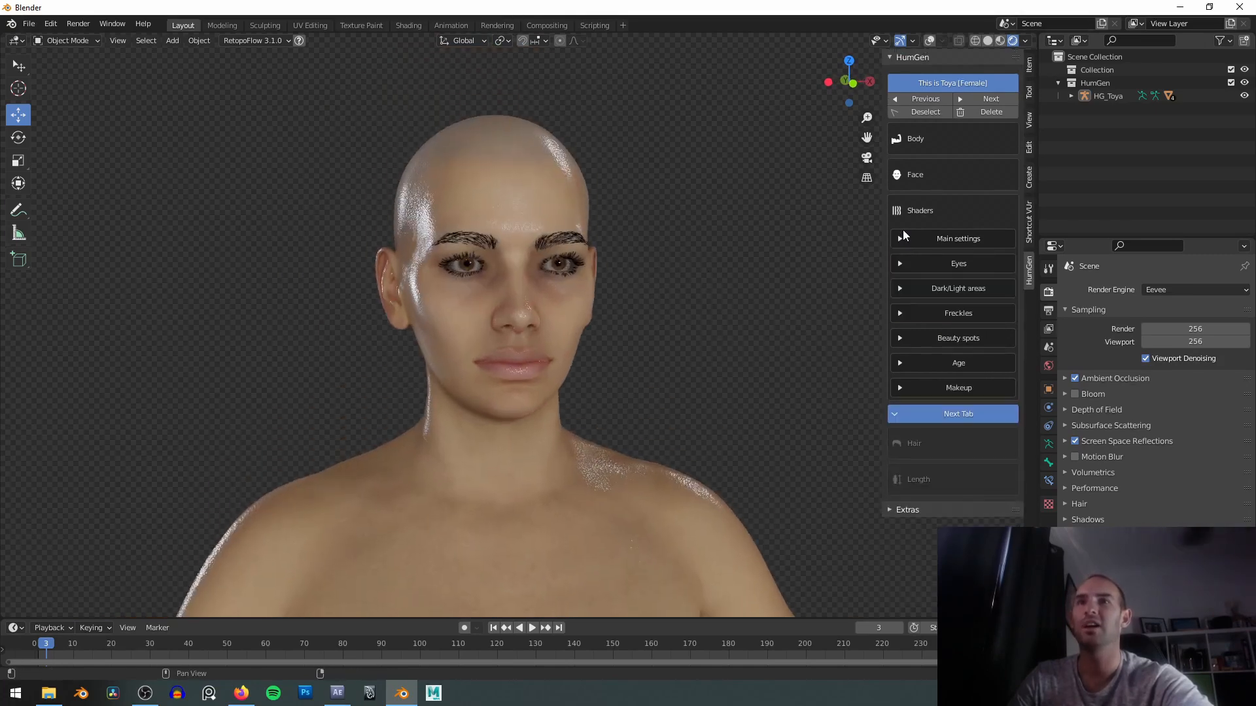
{"action": "left_click", "coordinate": [900, 264]}
{"action": "scroll", "coordinate": [633, 292], "scroll_direction": "up", "scroll_amount": 5}
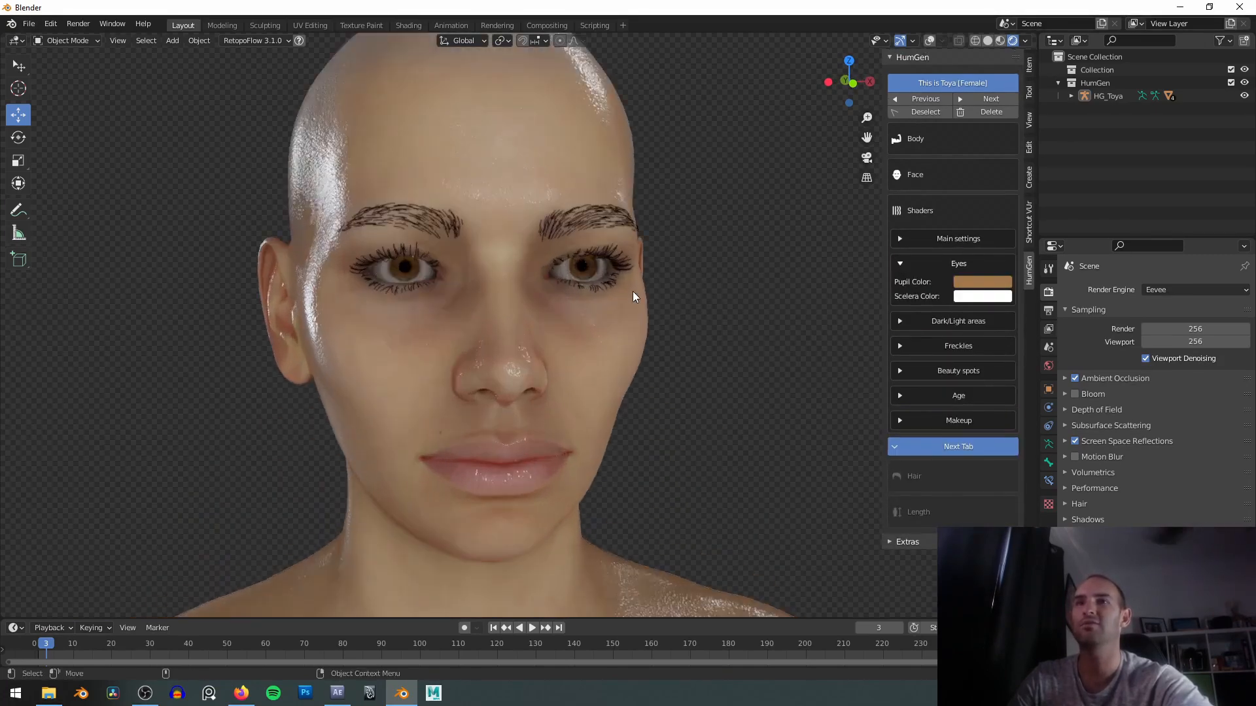
{"action": "scroll", "coordinate": [631, 269], "scroll_direction": "up", "scroll_amount": 8}
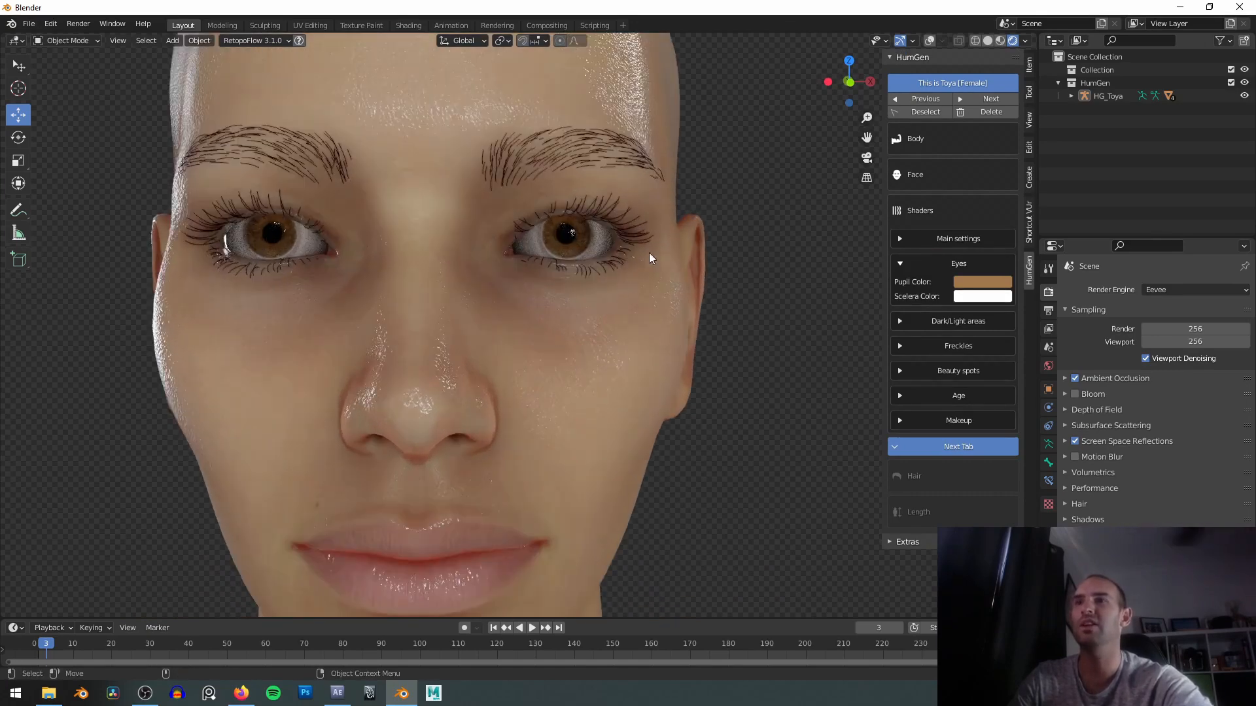
{"action": "middle_click_drag", "start_coordinate": [638, 296], "coordinate": [621, 306], "text": "shift"}
Change the pupil color to teal with hue 0.523 and saturation 0.605, and view both eyes.
{"action": "left_click", "coordinate": [1007, 282]}
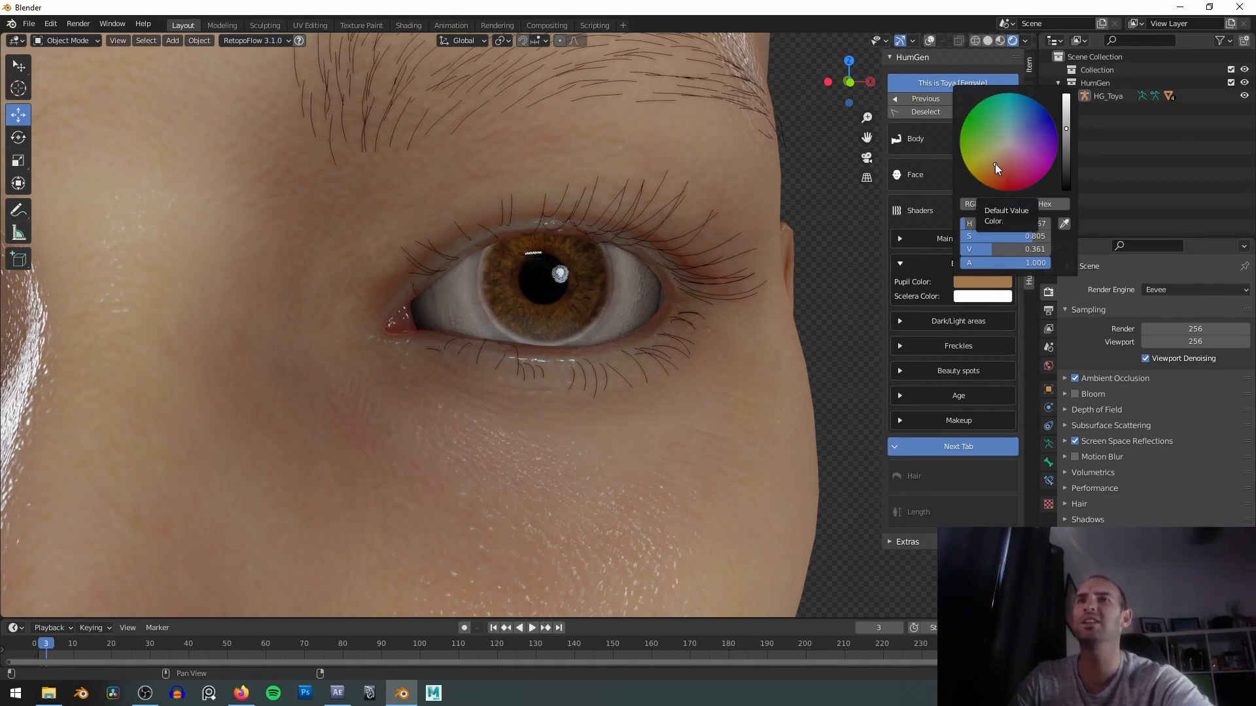
{"action": "left_click_drag", "start_coordinate": [999, 159], "coordinate": [1007, 127]}
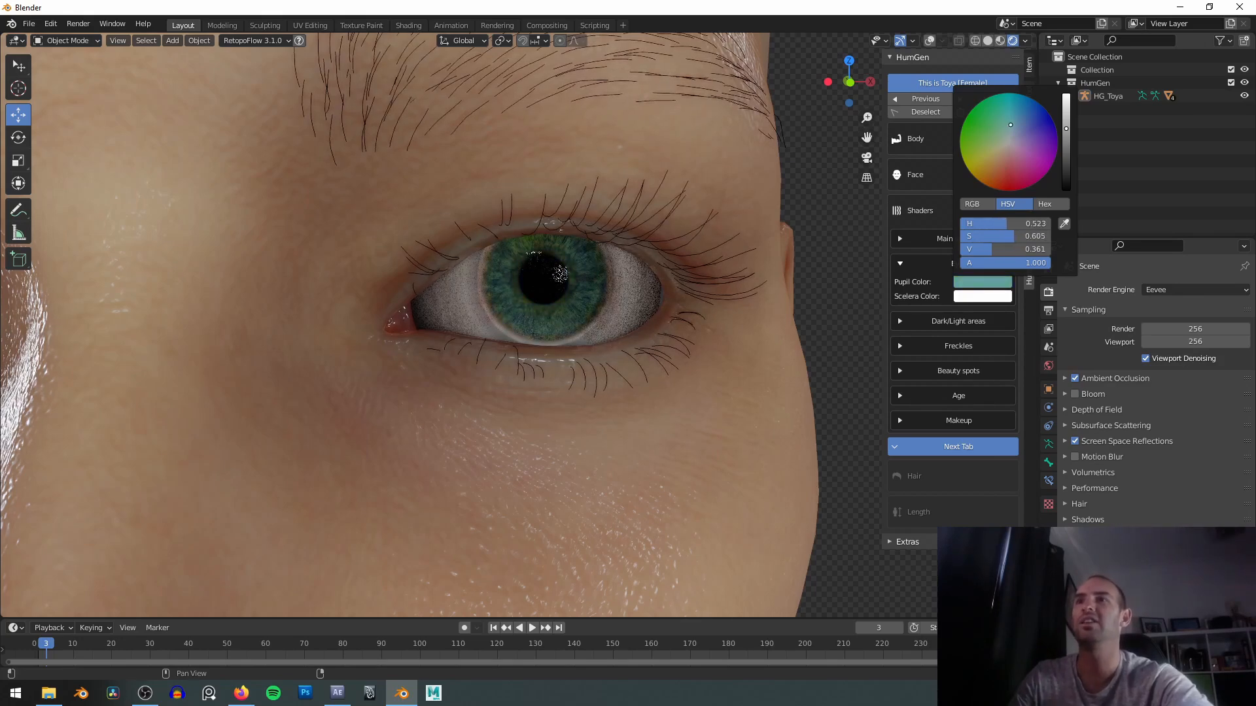
{"action": "scroll", "coordinate": [712, 225], "scroll_direction": "down", "scroll_amount": 5}
Change the pupil color to deep blue with hue 0.667 and saturation 1, and compare it near and far.
{"action": "left_click", "coordinate": [974, 289]}
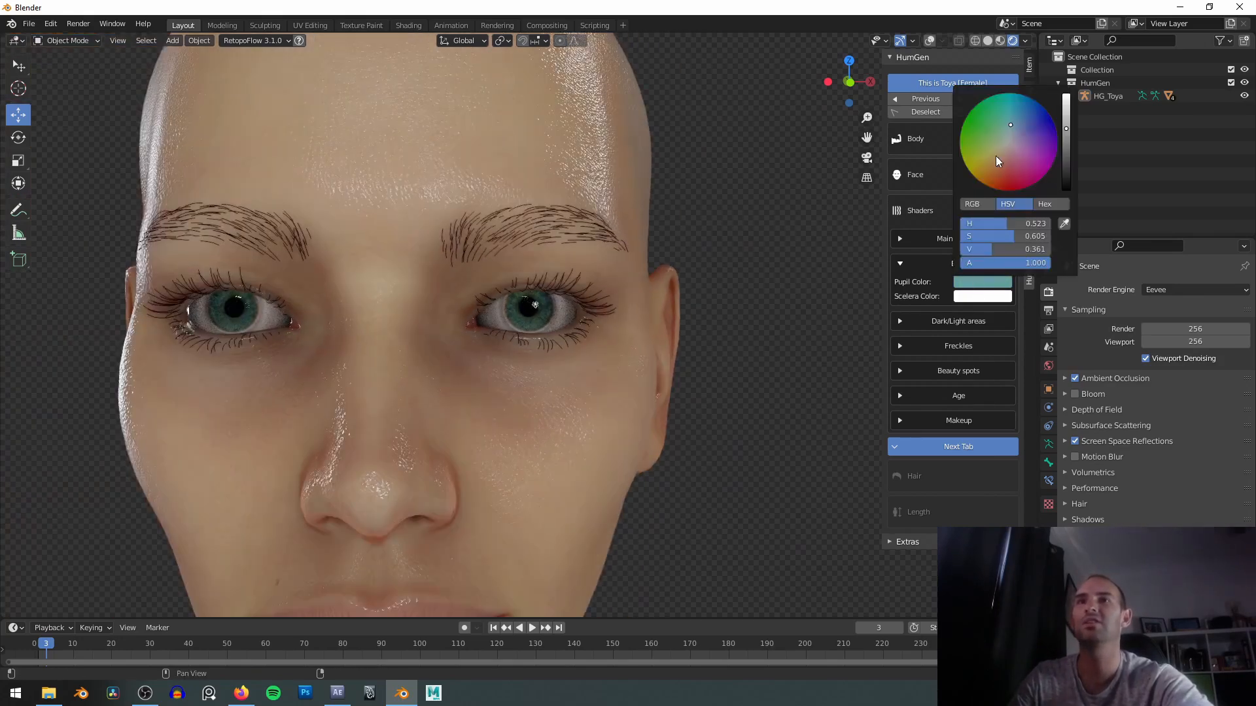
{"action": "left_click_drag", "start_coordinate": [1014, 128], "coordinate": [1043, 115]}
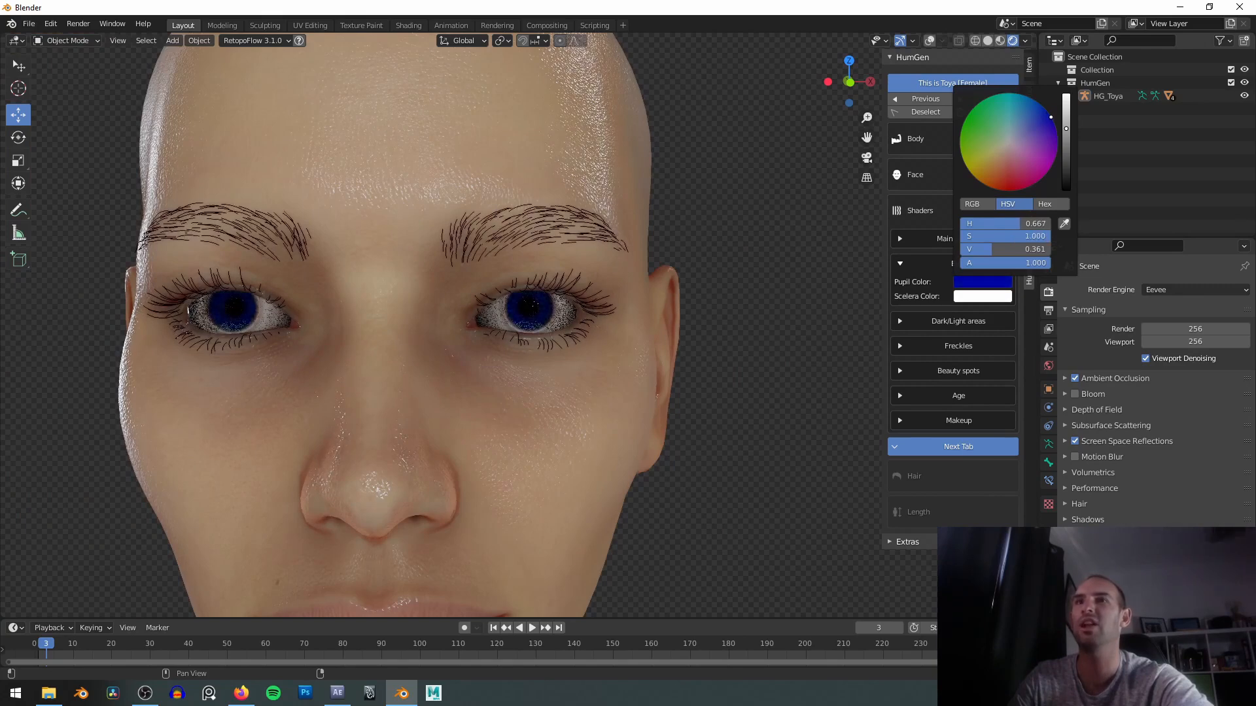
{"action": "scroll", "coordinate": [654, 225], "scroll_direction": "down", "scroll_amount": 5}
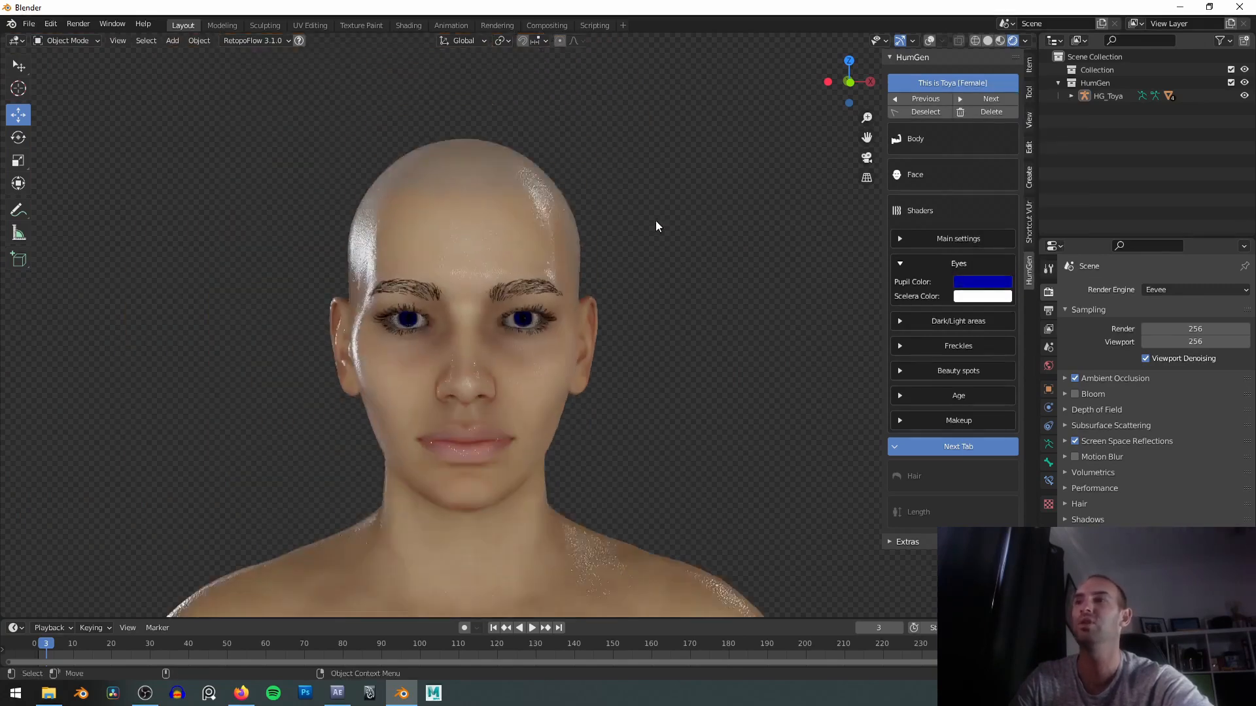
{"action": "scroll", "coordinate": [666, 218], "scroll_direction": "up", "scroll_amount": 5}
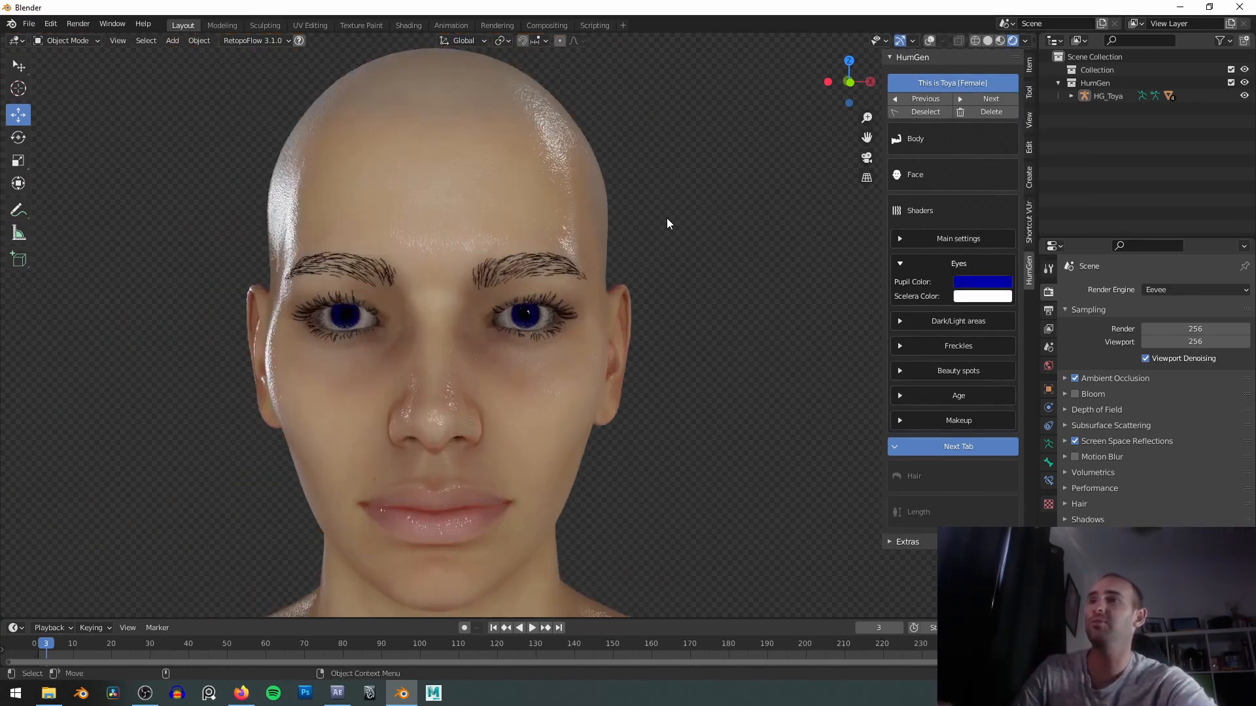
{"action": "scroll", "coordinate": [674, 213], "scroll_direction": "down", "scroll_amount": 2}
{"action": "scroll", "coordinate": [678, 217], "scroll_direction": "up", "scroll_amount": 2}
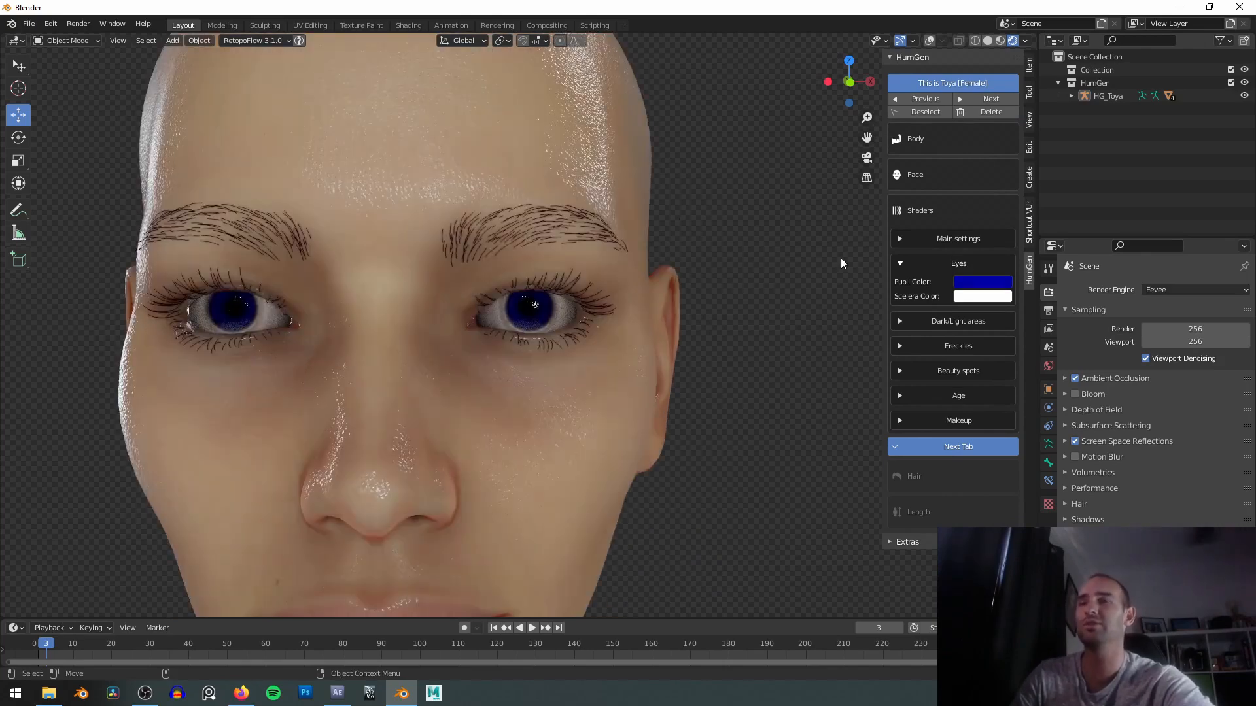
Try a green pupil color, settle on a muted pinkish purple, and view the whole head.
{"action": "left_click", "coordinate": [975, 281]}
{"action": "left_click", "coordinate": [1009, 129]}
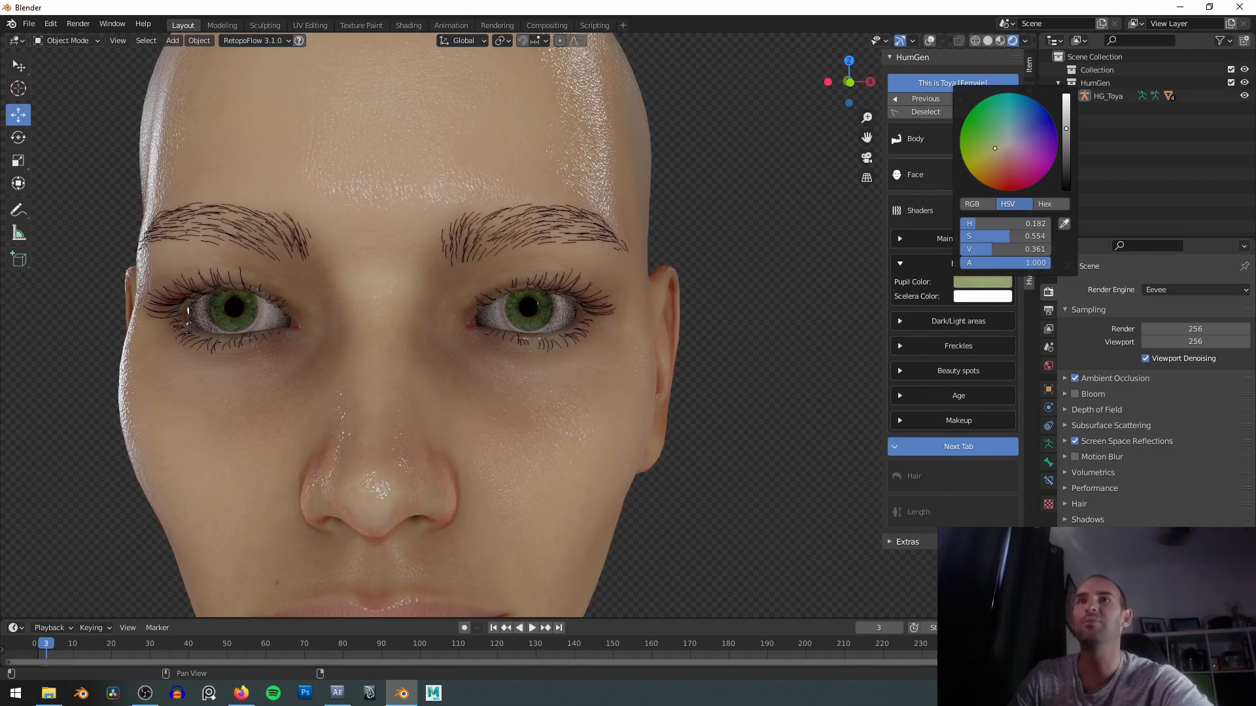
{"action": "mouse_move", "coordinate": [1001, 161]}
{"action": "left_mouse_down"}
{"action": "mouse_move", "coordinate": [995, 147]}
{"action": "mouse_move", "coordinate": [1009, 168]}
{"action": "mouse_move", "coordinate": [1022, 149]}
{"action": "left_mouse_up"}
{"action": "scroll", "coordinate": [574, 261], "scroll_direction": "down", "scroll_amount": 6}
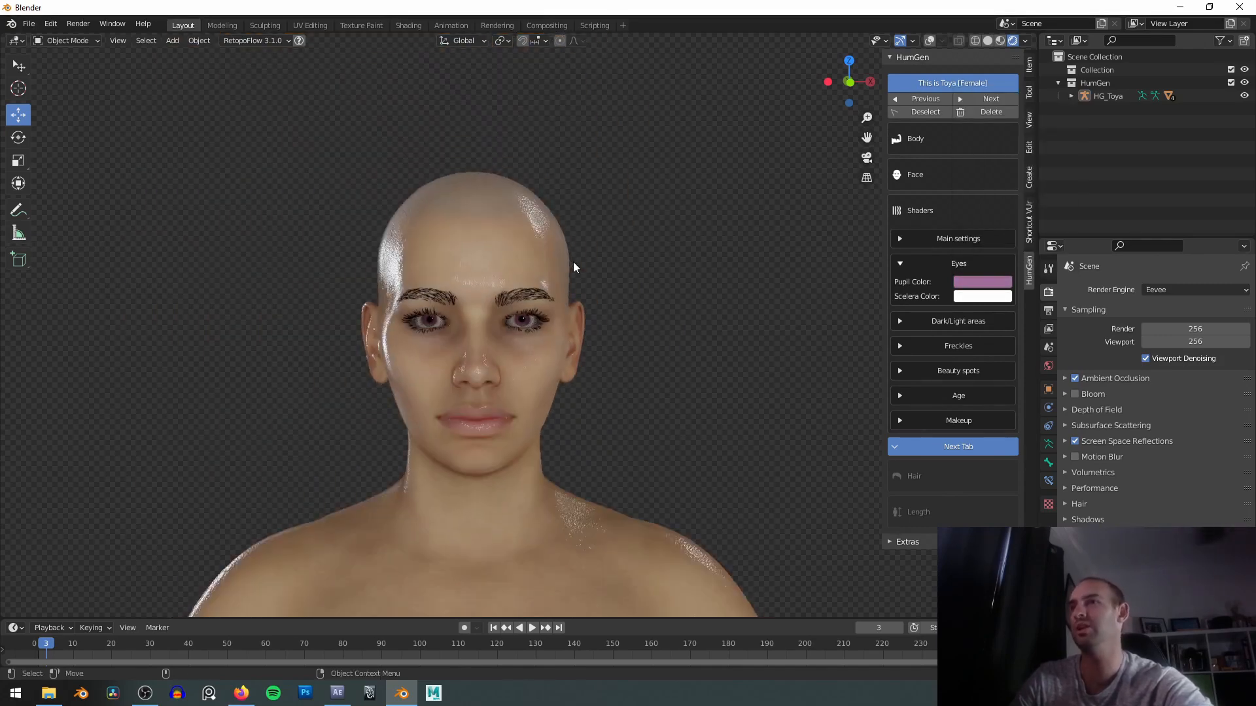
Change the pupil color to brown with hue 0.085 and saturation 0.636, and view the eyes near and far.
{"action": "scroll", "coordinate": [574, 261], "scroll_direction": "up", "scroll_amount": 5}
{"action": "left_click", "coordinate": [990, 287]}
{"action": "mouse_move", "coordinate": [1019, 154]}
{"action": "left_mouse_down"}
{"action": "mouse_move", "coordinate": [1007, 183]}
{"action": "mouse_move", "coordinate": [998, 157]}
{"action": "left_mouse_up"}
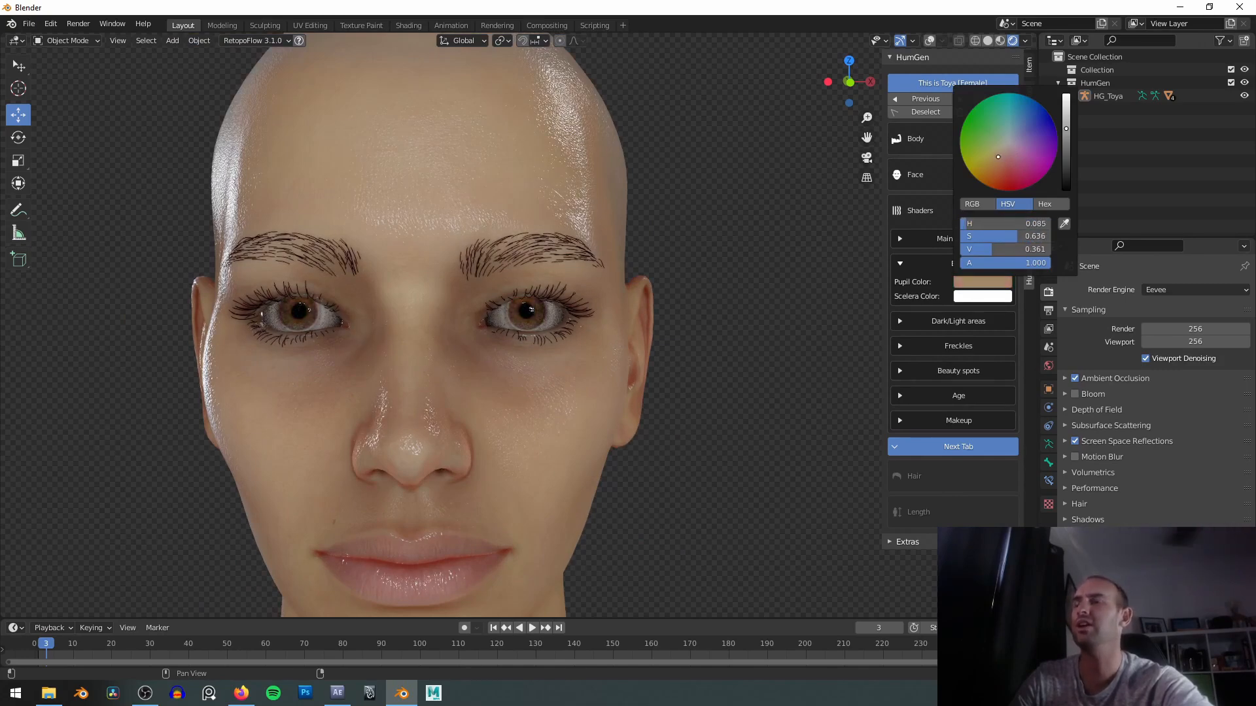
{"action": "scroll", "coordinate": [781, 242], "scroll_direction": "down", "scroll_amount": 5}
{"action": "scroll", "coordinate": [781, 242], "scroll_direction": "up", "scroll_amount": 4}
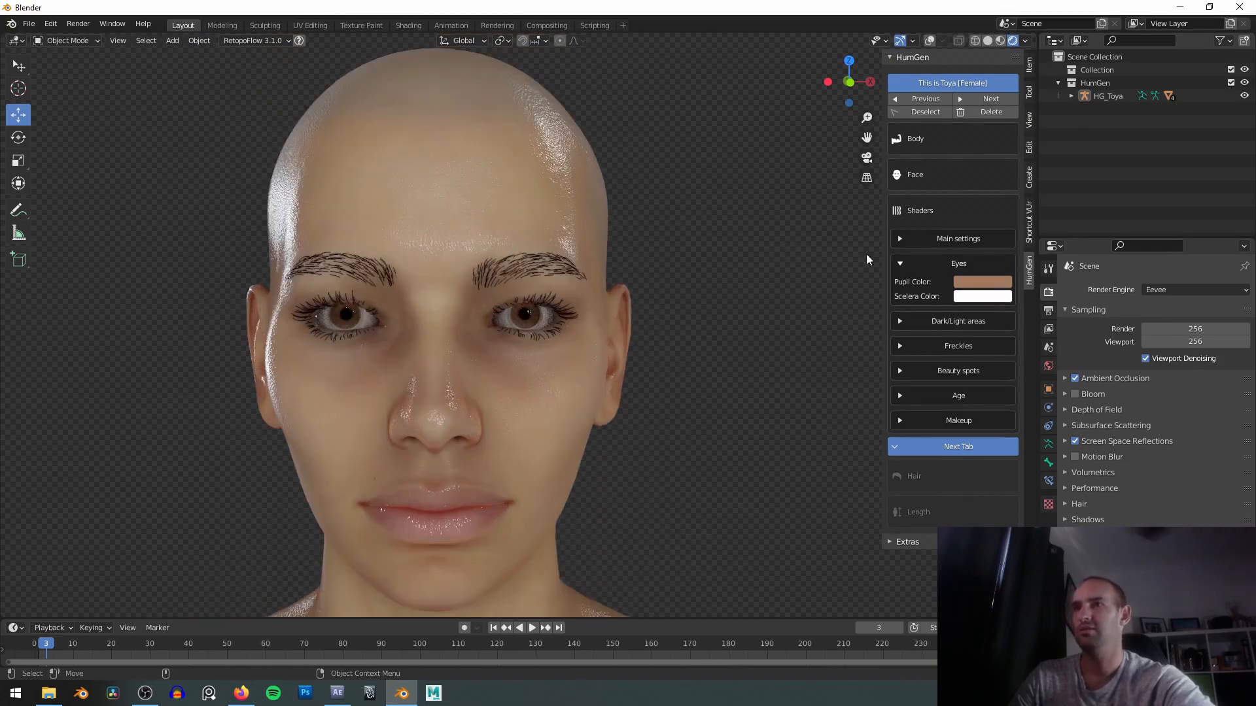
Change the pupil color to a muted grey-blue with hue 0.560 and saturation 0.451, and view the upper body.
{"action": "left_click", "coordinate": [993, 286]}
{"action": "left_click_drag", "start_coordinate": [995, 177], "coordinate": [995, 139]}
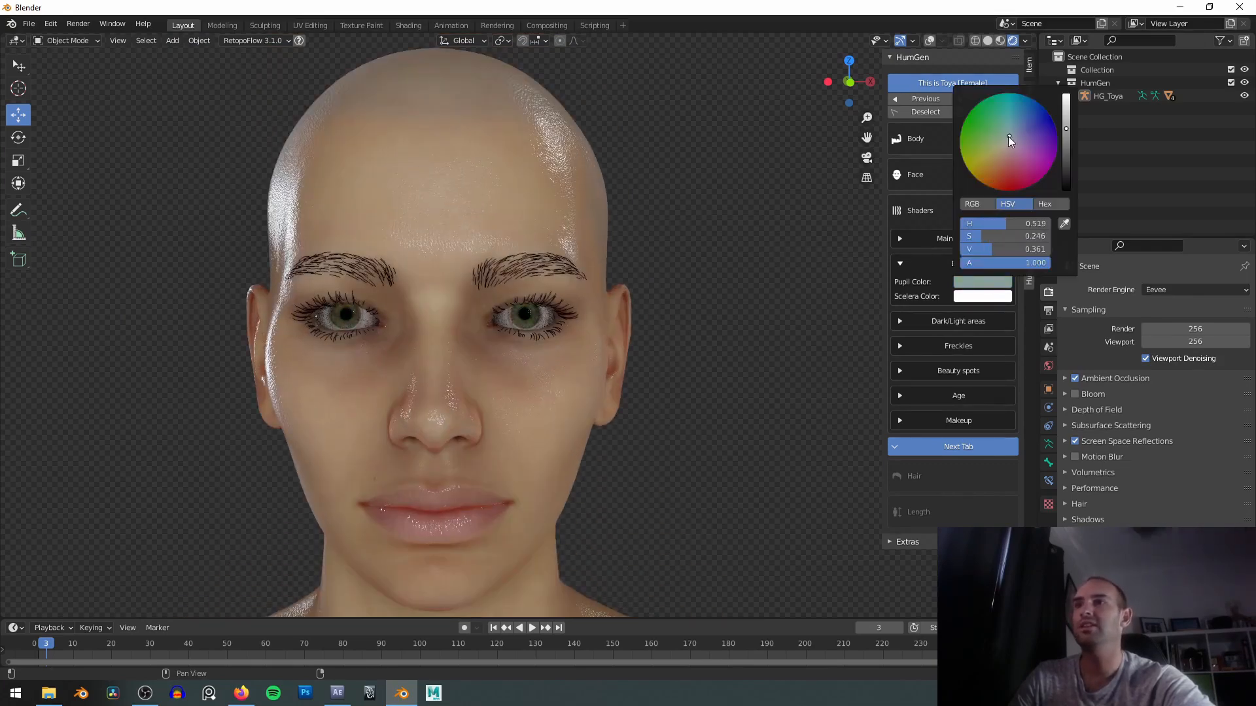
{"action": "scroll", "coordinate": [643, 308], "scroll_direction": "down", "scroll_amount": 5}
{"action": "middle_click_drag", "start_coordinate": [938, 257], "coordinate": [907, 280], "text": "shift"}
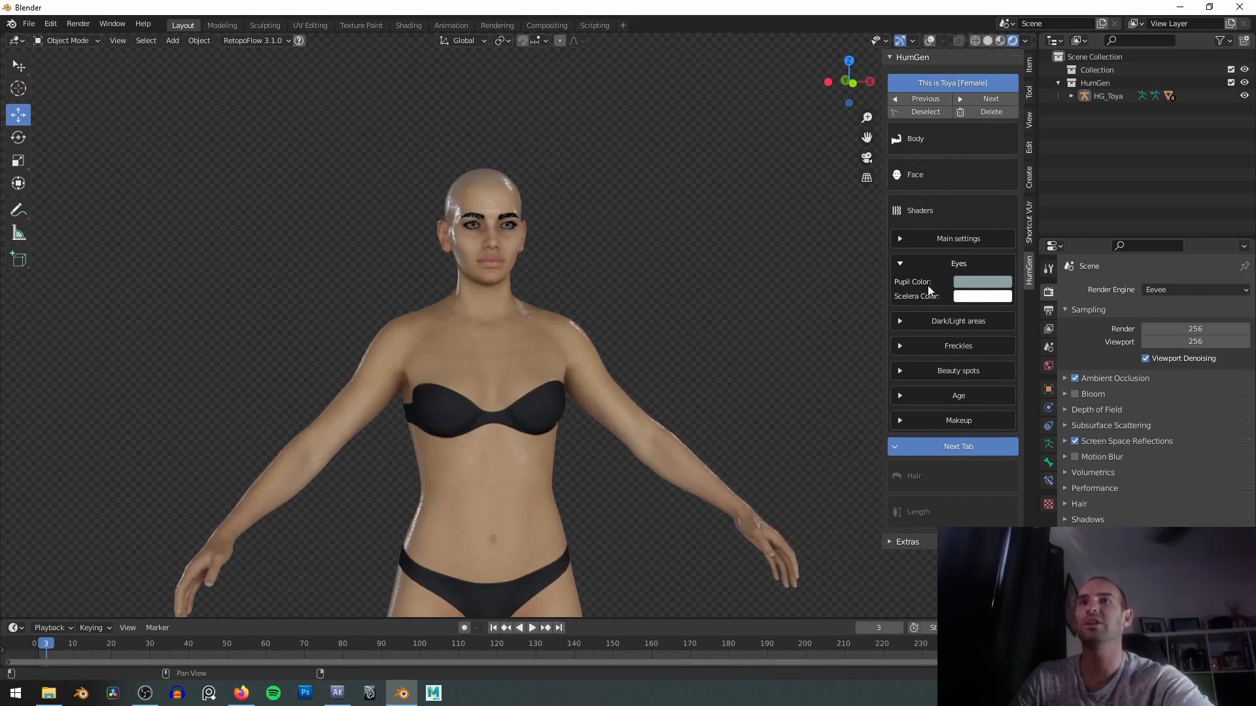
{"action": "left_click", "coordinate": [991, 290]}
{"action": "left_click", "coordinate": [1011, 131]}
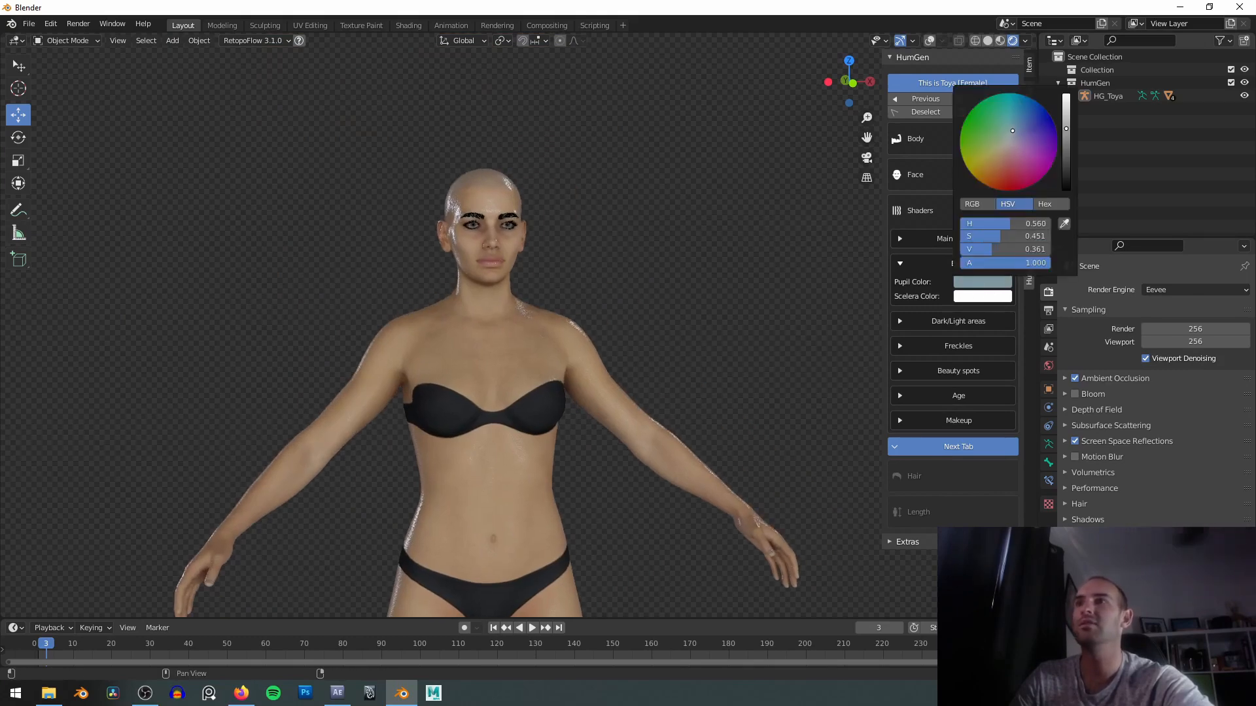
{"action": "scroll", "coordinate": [662, 302], "scroll_direction": "up", "scroll_amount": 4}
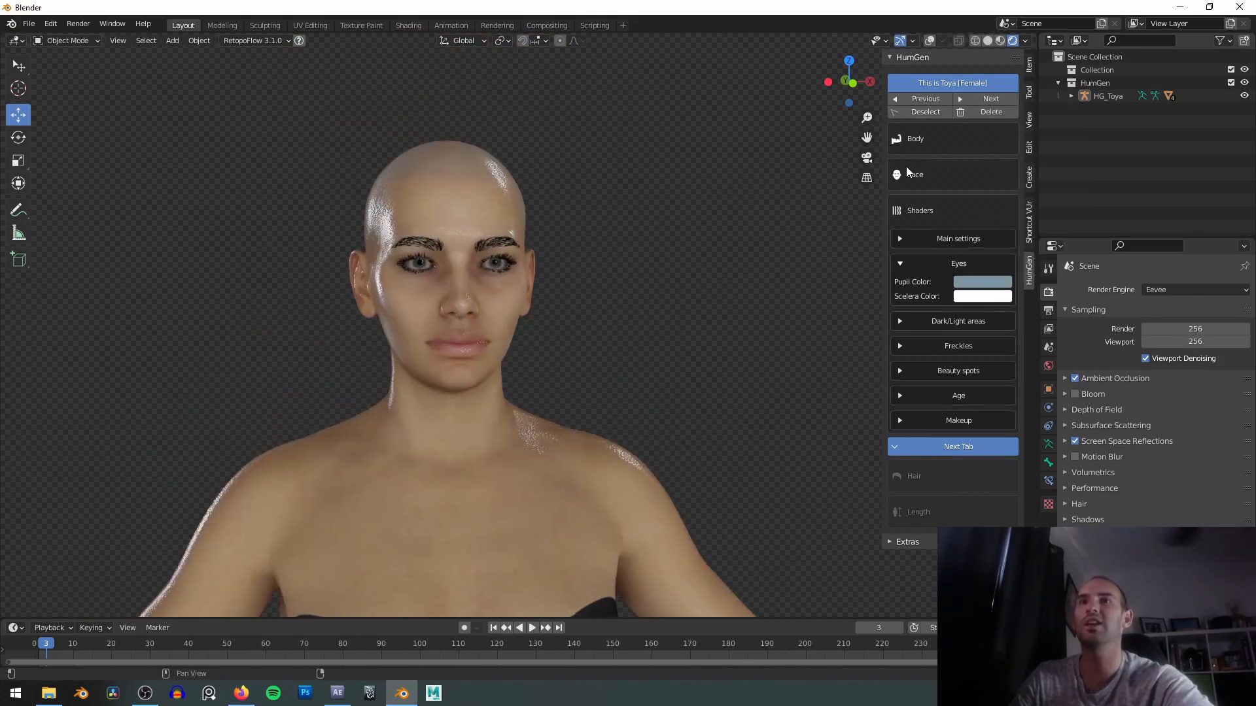
Set the skin's roughness multiplier to 0.990 in the main shader settings, collapse them and look at one eye up close.
{"action": "left_click", "coordinate": [901, 240]}
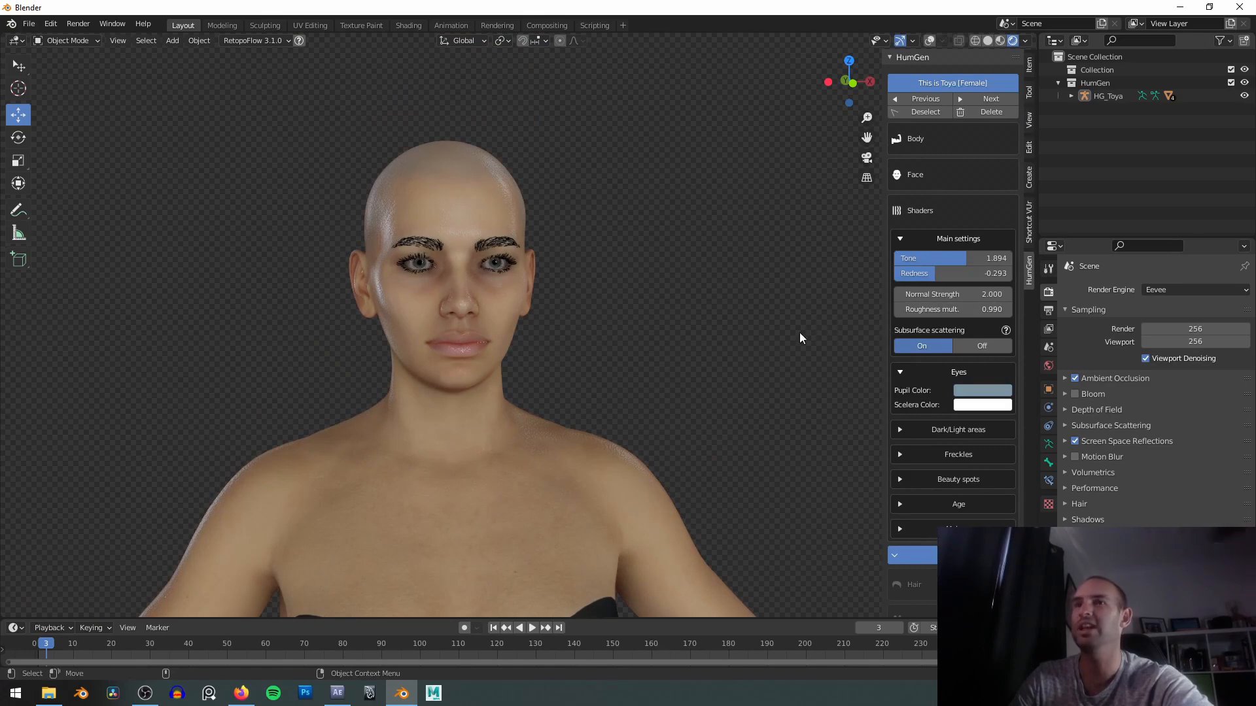
{"action": "left_click", "coordinate": [896, 242]}
{"action": "scroll", "coordinate": [622, 268], "scroll_direction": "up", "scroll_amount": 6}
{"action": "scroll", "coordinate": [492, 280], "scroll_direction": "up", "scroll_amount": 4}
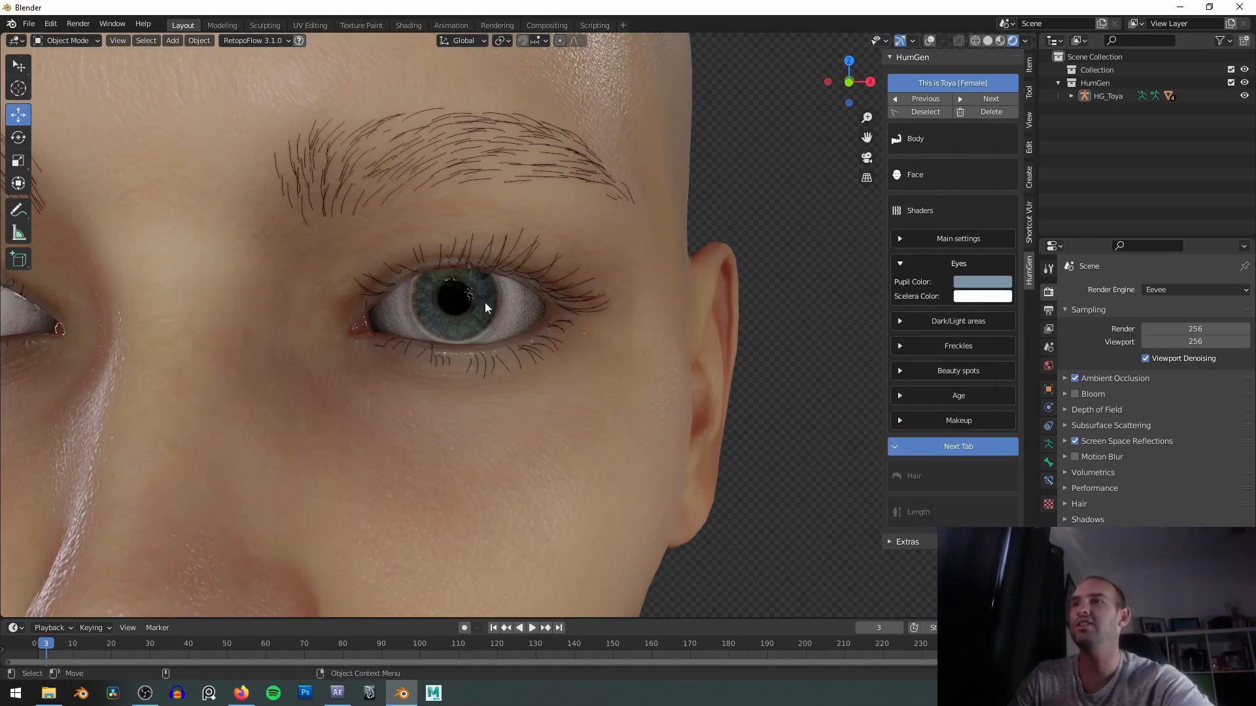
{"action": "middle_click_drag", "start_coordinate": [456, 298], "coordinate": [558, 276], "text": "shift"}
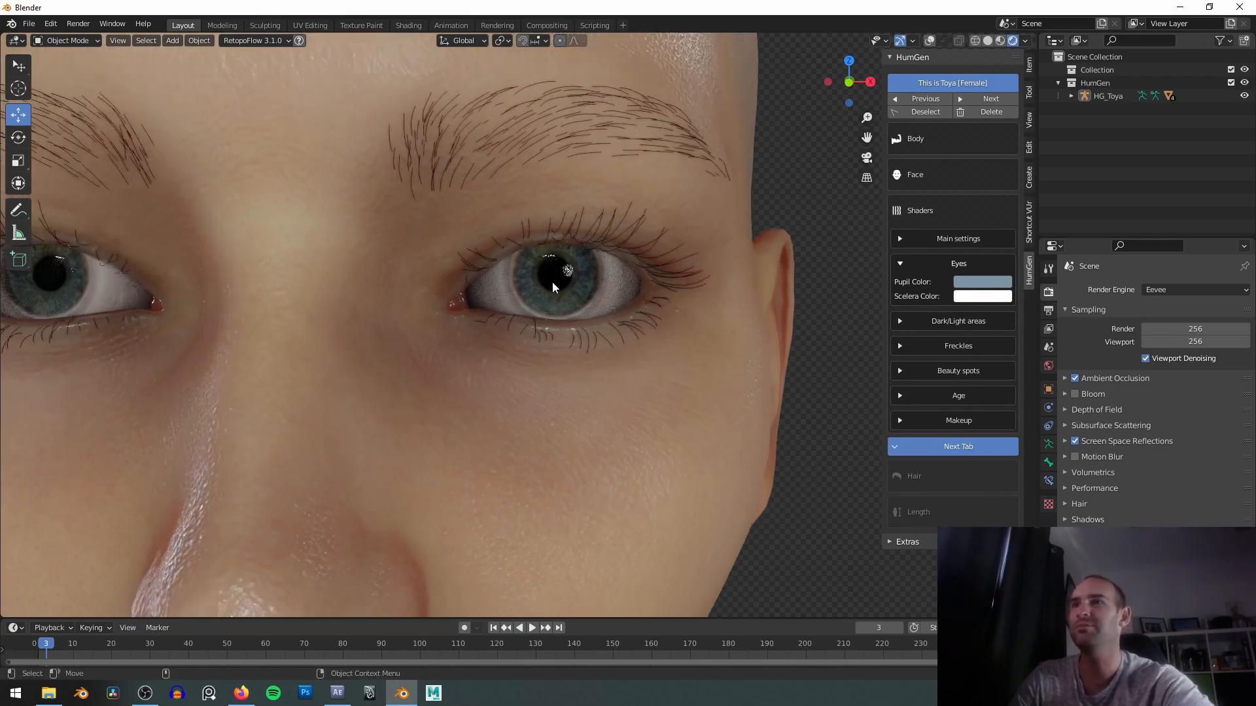
{"action": "scroll", "coordinate": [647, 206], "scroll_direction": "down", "scroll_amount": 2}
{"action": "scroll", "coordinate": [648, 208], "scroll_direction": "up", "scroll_amount": 2}
Try a pinkish red sclera color with hue 0.019 and saturation 0.621, and view the head near and far.
{"action": "left_click", "coordinate": [981, 282]}
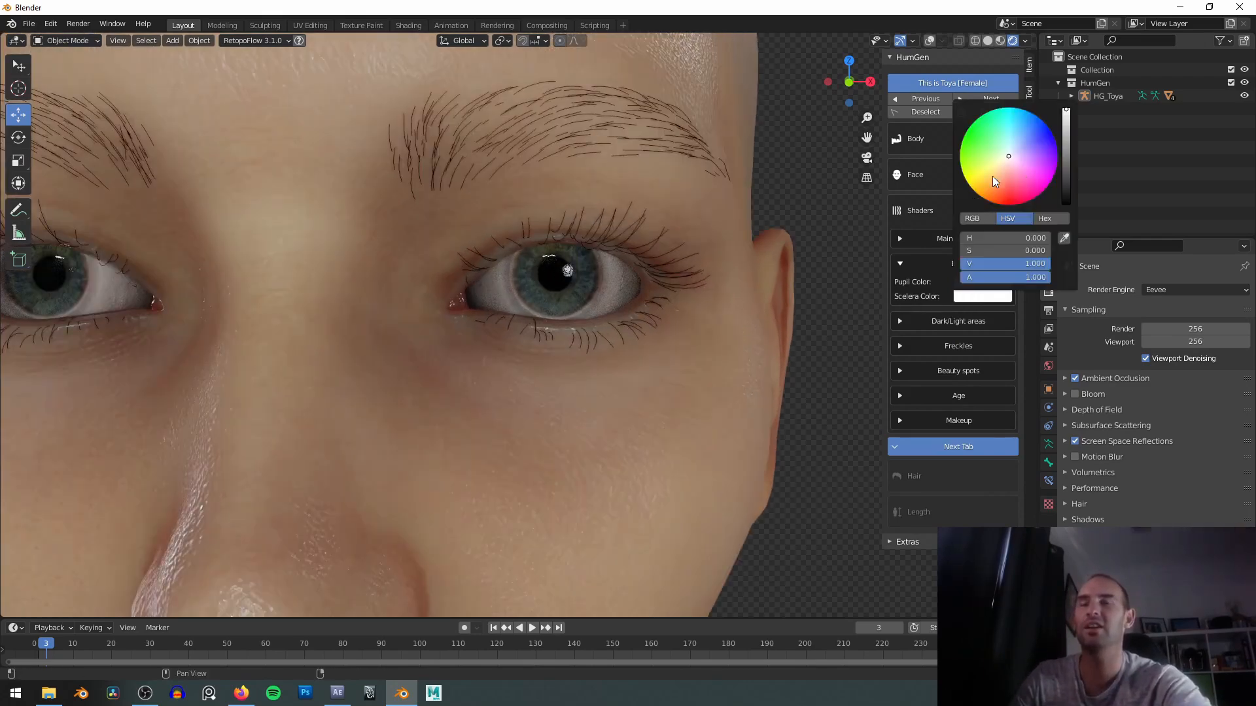
{"action": "left_click_drag", "start_coordinate": [1006, 140], "coordinate": [1018, 174]}
{"action": "scroll", "coordinate": [666, 281], "scroll_direction": "down", "scroll_amount": 10}
{"action": "scroll", "coordinate": [664, 300], "scroll_direction": "up", "scroll_amount": 2}
{"action": "scroll", "coordinate": [677, 300], "scroll_direction": "down", "scroll_amount": 2}
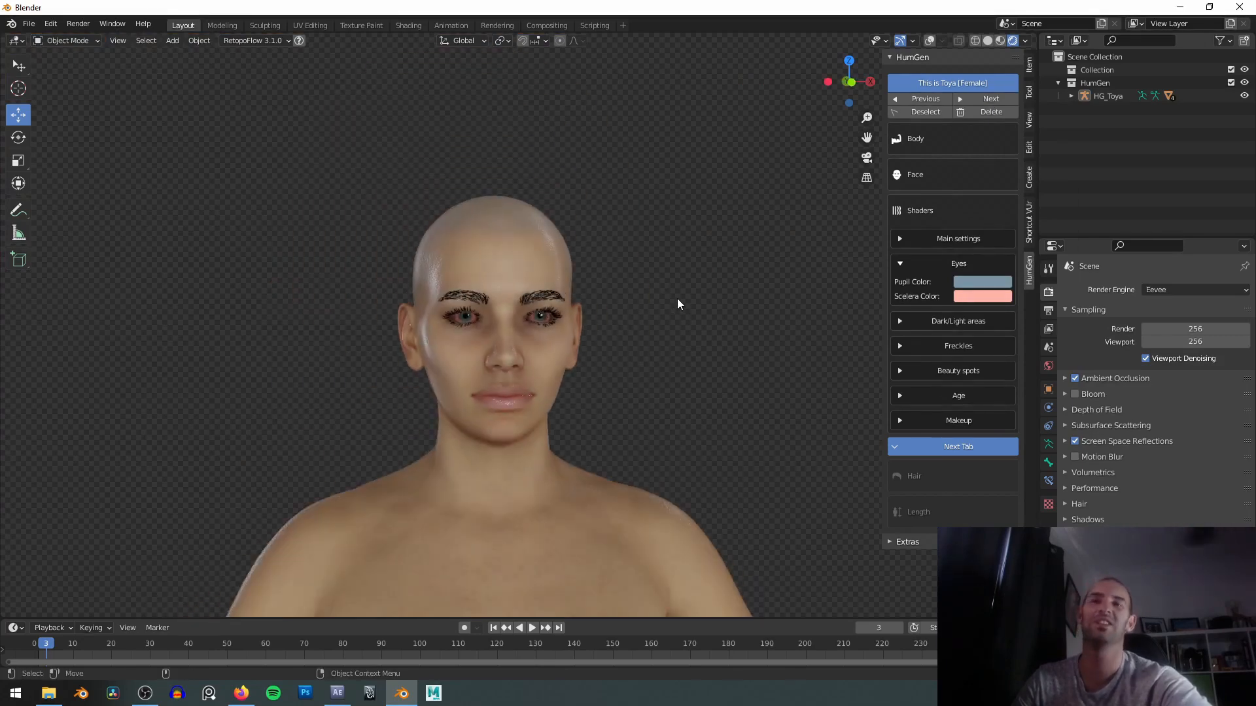
{"action": "scroll", "coordinate": [688, 297], "scroll_direction": "up", "scroll_amount": 3}
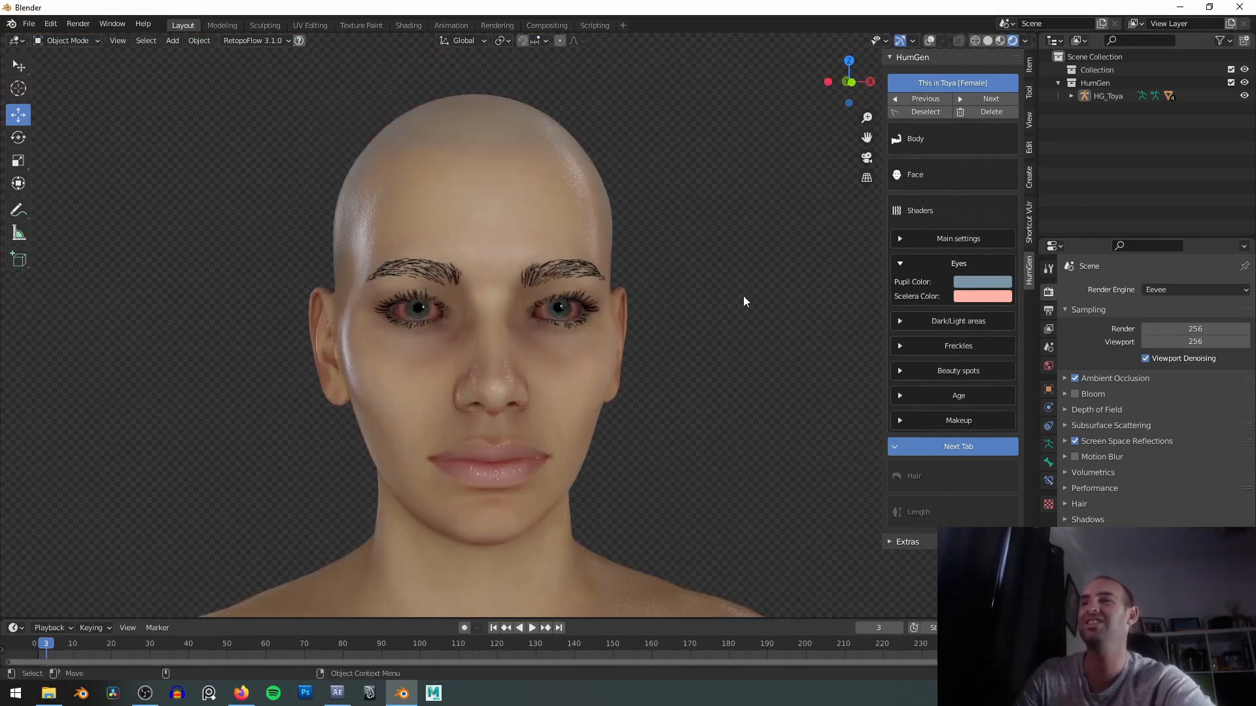
{"action": "scroll", "coordinate": [699, 265], "scroll_direction": "up", "scroll_amount": 3}
Try yellow tones for the sclera color, including hue 0.155 with saturation 0.821 and hue 0.172 with saturation 0.759.
{"action": "left_click", "coordinate": [962, 296]}
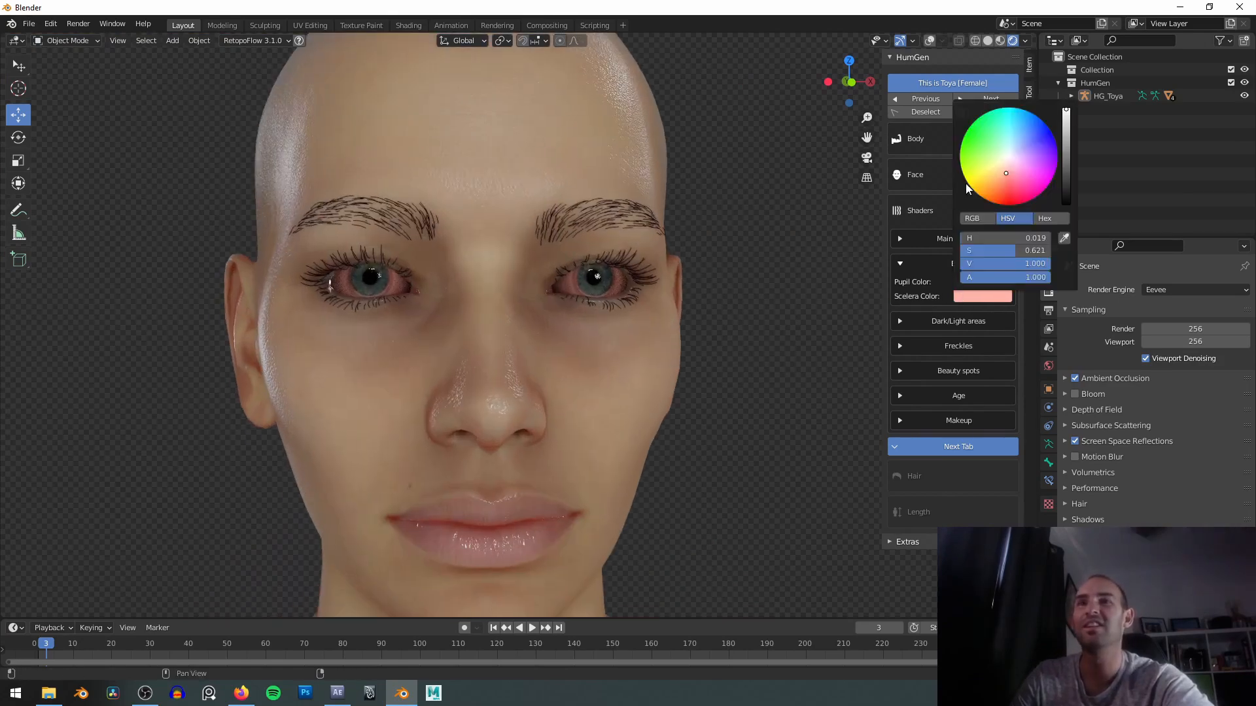
{"action": "left_click", "coordinate": [995, 168]}
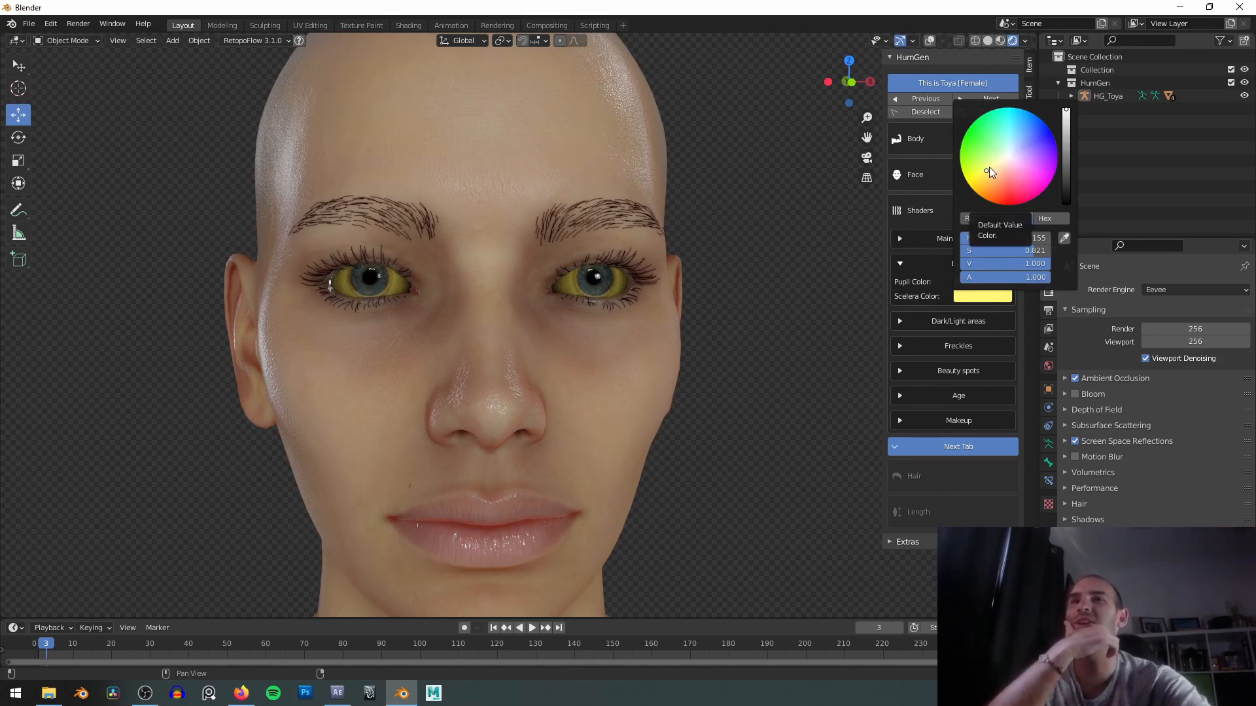
{"action": "left_click", "coordinate": [988, 168]}
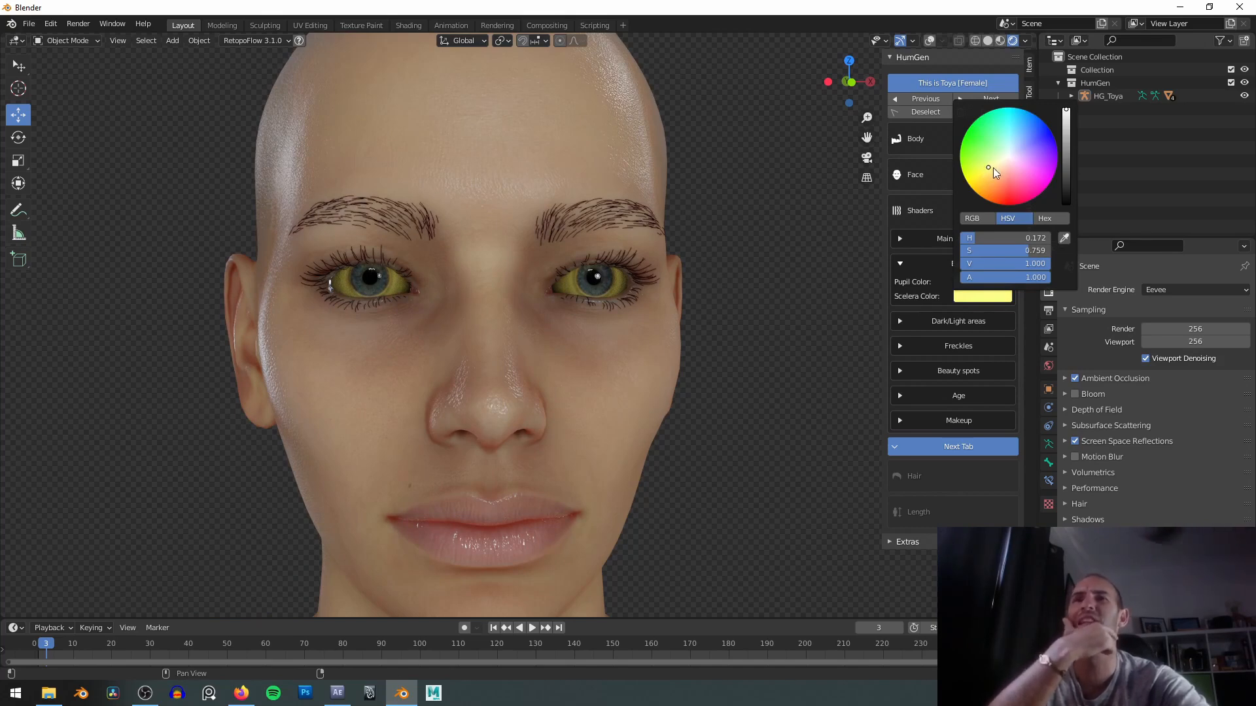
{"action": "left_click_drag", "start_coordinate": [983, 167], "coordinate": [979, 167]}
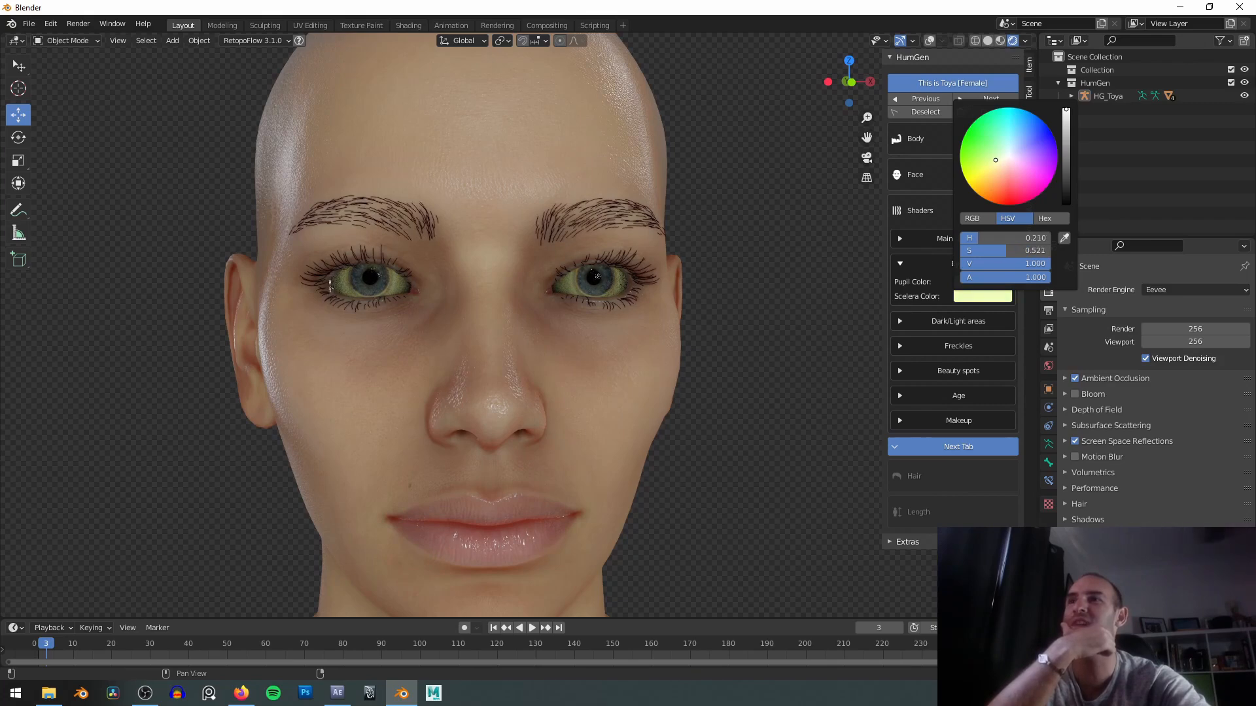
Return the sclera color to pure white by setting its red, green and blue values to 1.
{"action": "left_click_drag", "start_coordinate": [1006, 155], "coordinate": [1005, 162]}
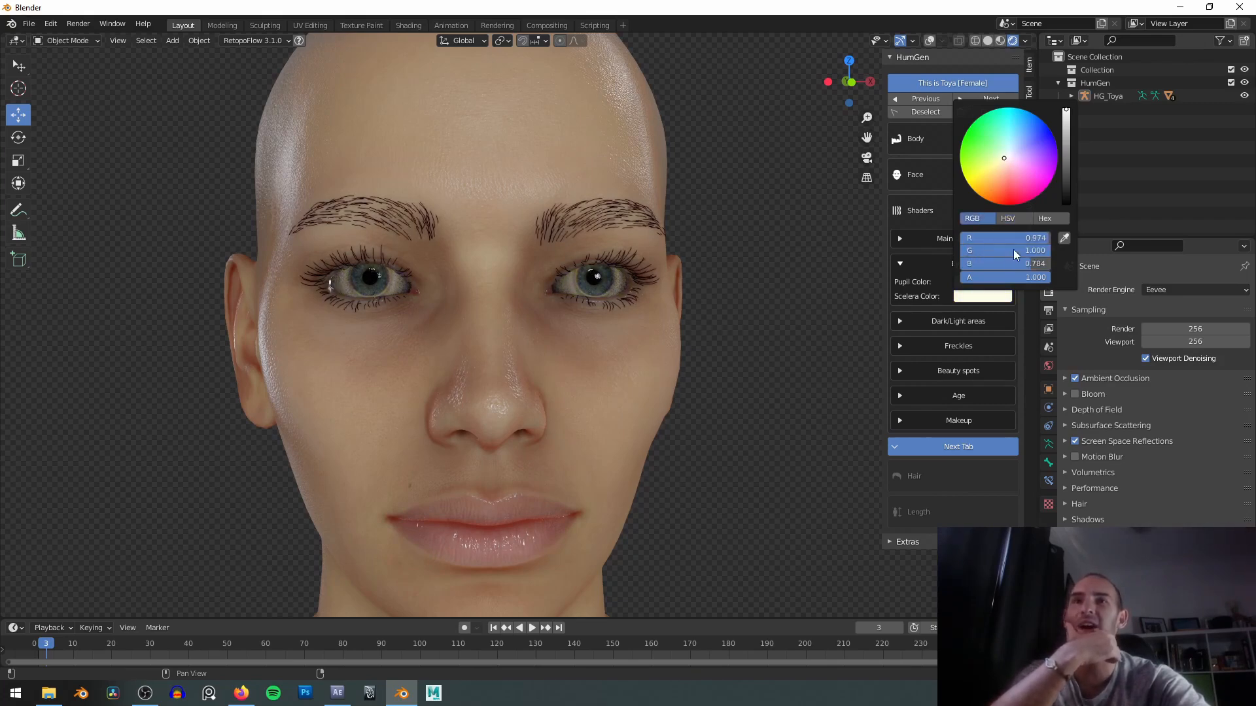
{"action": "left_click_drag", "start_coordinate": [1001, 239], "coordinate": [1000, 264]}
{"action": "type", "text": "1"}
{"action": "key", "text": "Return"}
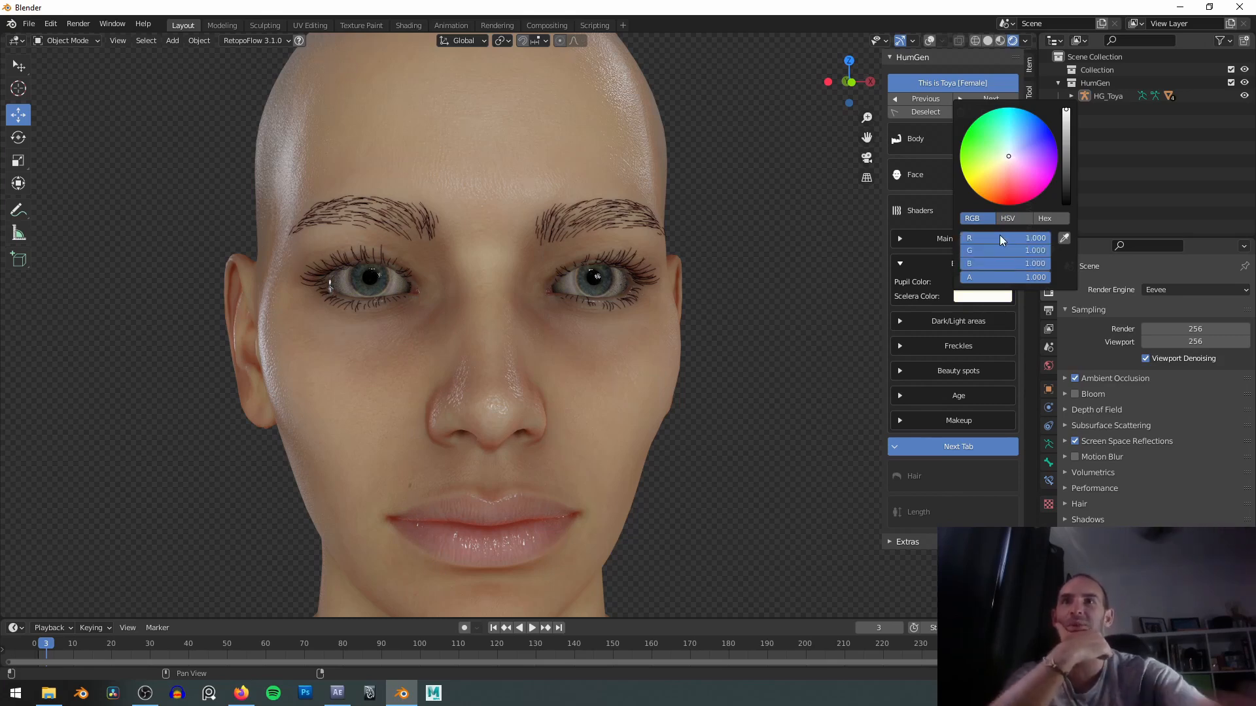
Collapse the eye settings, expand the Dark/Light areas settings and view the head and shoulders.
{"action": "left_click", "coordinate": [898, 240]}
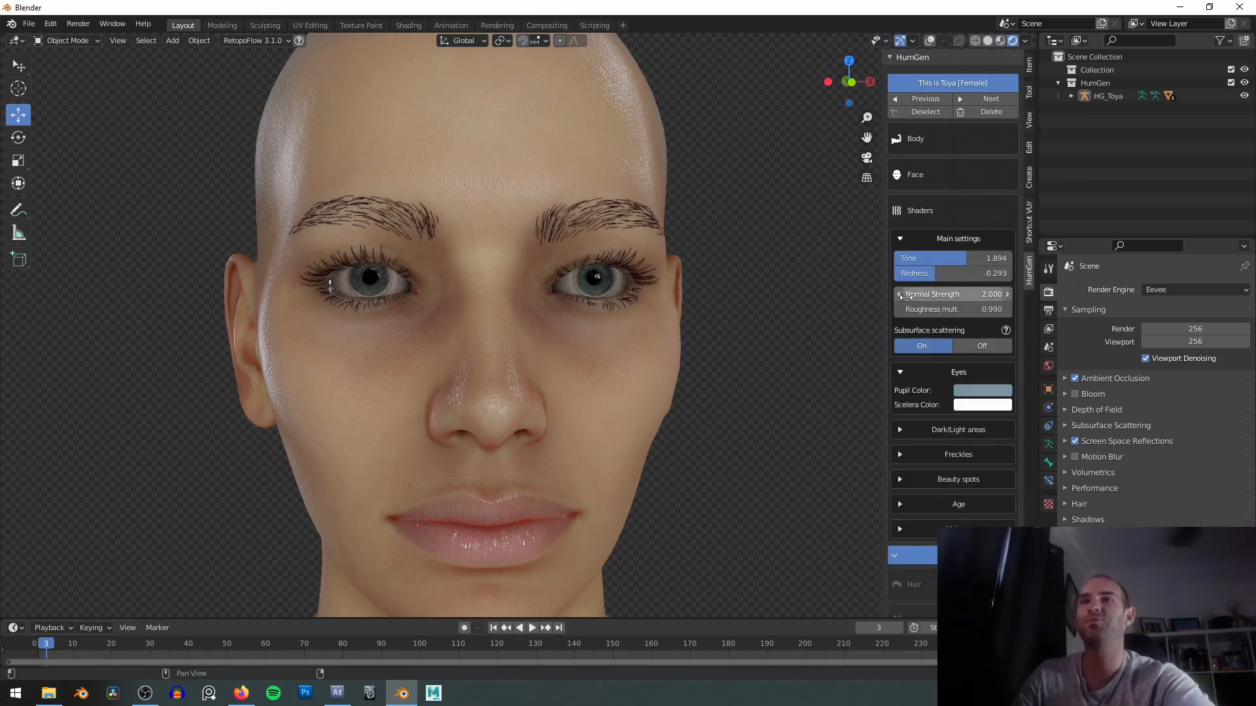
{"action": "left_click", "coordinate": [898, 241]}
{"action": "left_click", "coordinate": [900, 264]}
{"action": "left_click", "coordinate": [902, 288]}
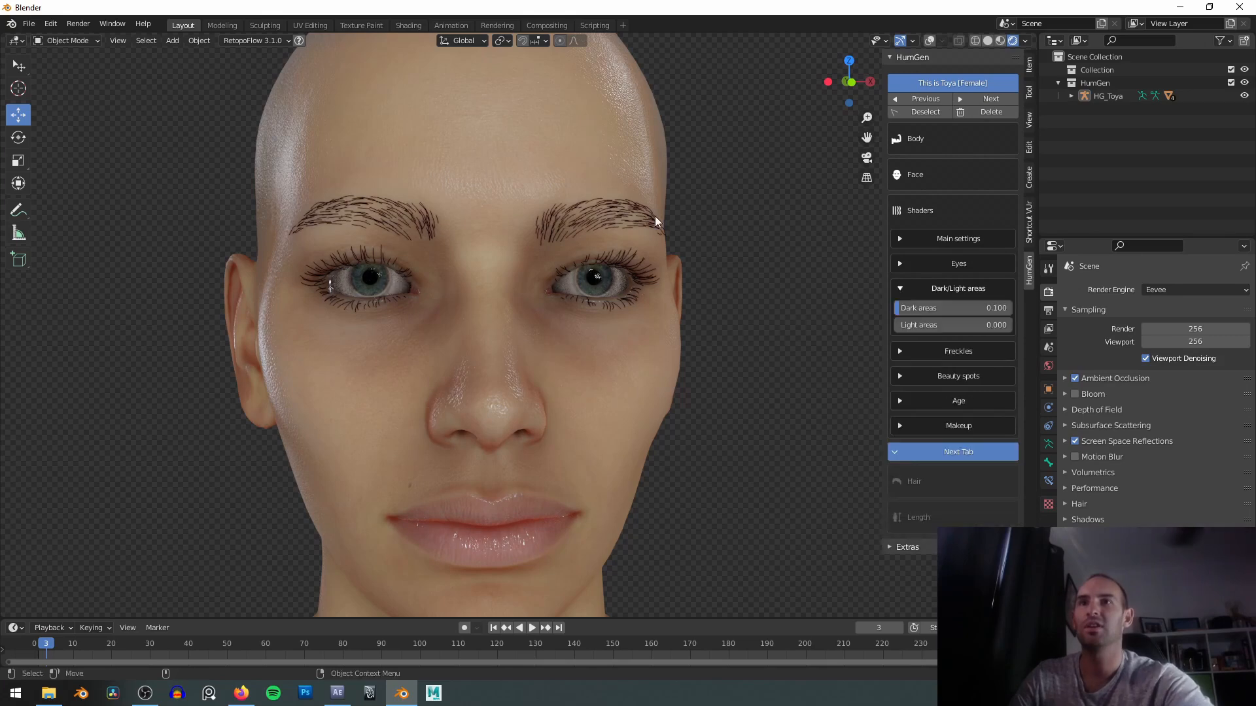
{"action": "scroll", "coordinate": [654, 216], "scroll_direction": "down", "scroll_amount": 5}
{"action": "scroll", "coordinate": [630, 289], "scroll_direction": "down", "scroll_amount": 2}
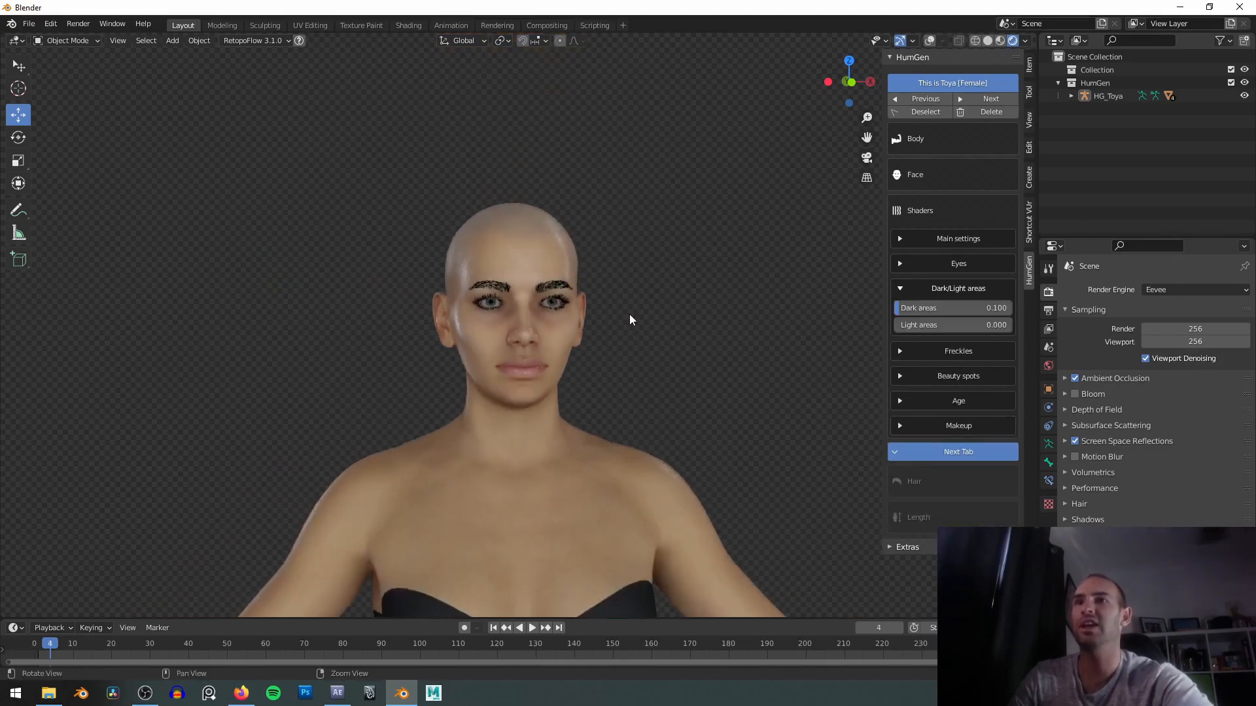
Raise the dark areas of the skin to the maximum of 2.000 and view the effect on the face.
{"action": "scroll", "coordinate": [629, 319], "scroll_direction": "up", "scroll_amount": 8}
{"action": "left_click_drag", "start_coordinate": [942, 308], "coordinate": [1013, 308]}
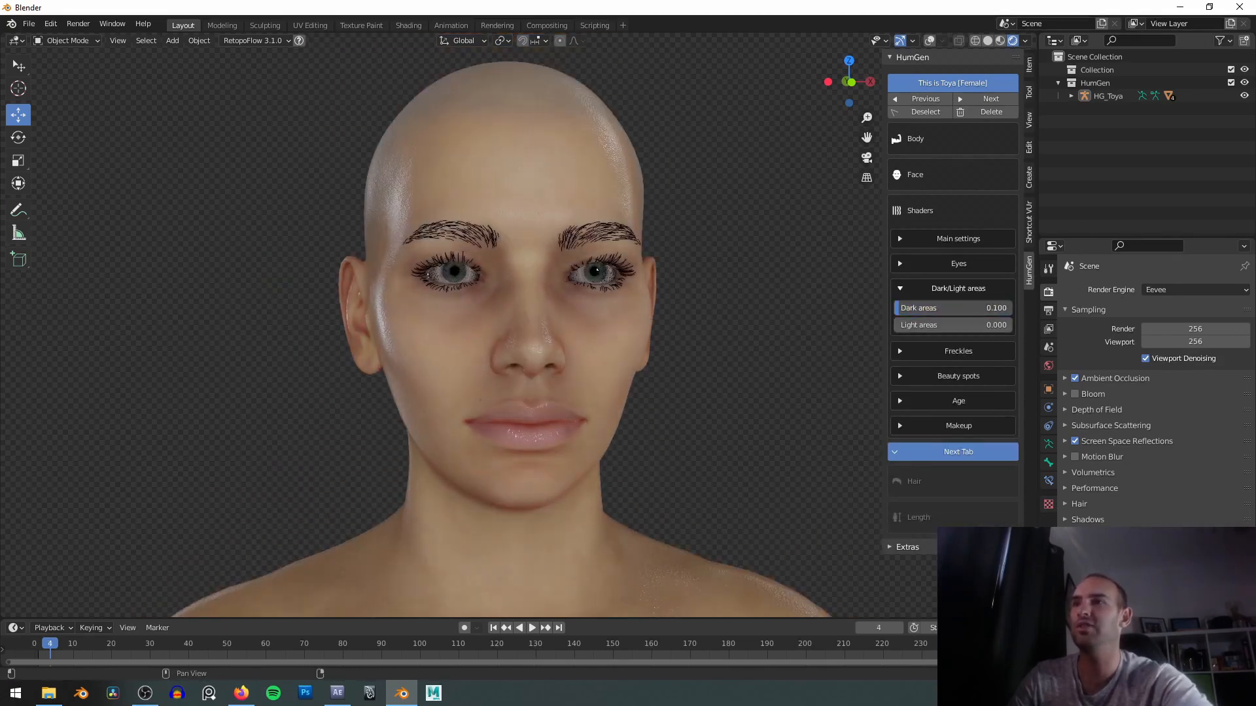
{"action": "scroll", "coordinate": [628, 393], "scroll_direction": "down", "scroll_amount": 10}
{"action": "left_click_drag", "start_coordinate": [993, 308], "coordinate": [1012, 308]}
{"action": "scroll", "coordinate": [632, 272], "scroll_direction": "up", "scroll_amount": 8}
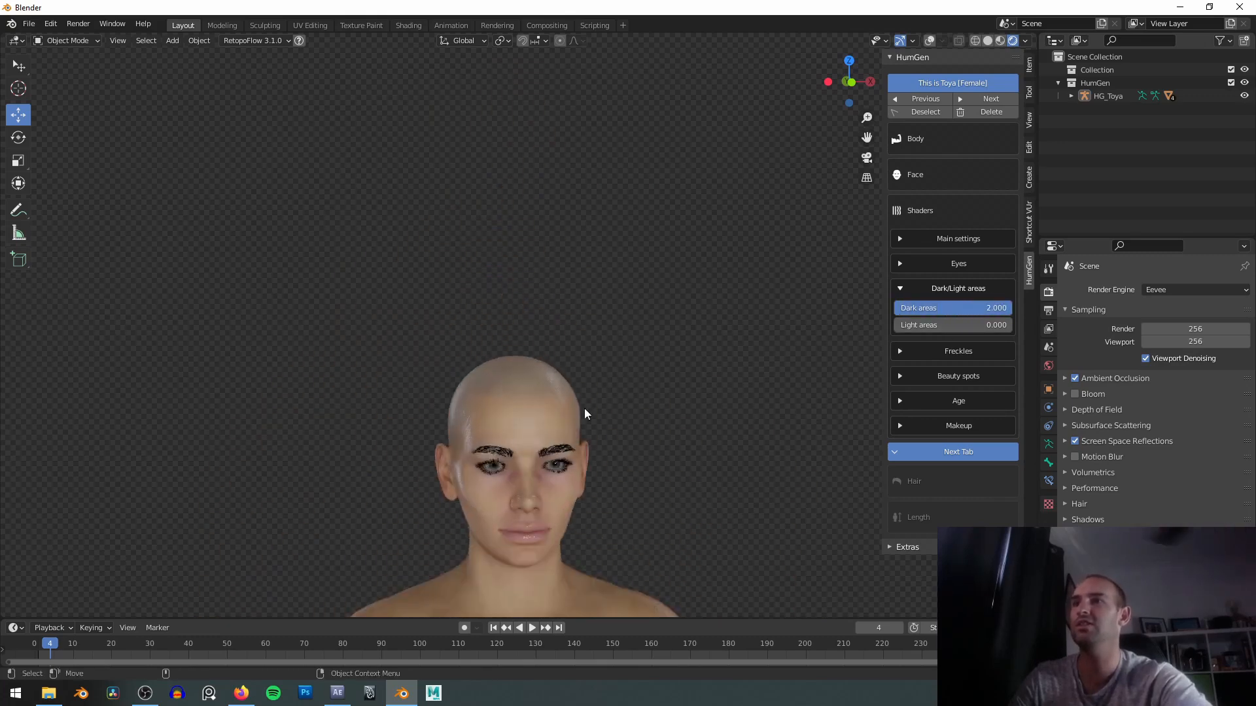
{"action": "scroll", "coordinate": [600, 395], "scroll_direction": "up", "scroll_amount": 5}
Try different skin shading strengths, settling on dark areas 0.505 and light areas 0.824.
{"action": "mouse_move", "coordinate": [1000, 308]}
{"action": "left_mouse_down"}
{"action": "mouse_move", "coordinate": [900, 308]}
{"action": "mouse_move", "coordinate": [1012, 308]}
{"action": "mouse_move", "coordinate": [903, 308]}
{"action": "mouse_move", "coordinate": [938, 325]}
{"action": "mouse_move", "coordinate": [1013, 325]}
{"action": "mouse_move", "coordinate": [894, 325]}
{"action": "mouse_move", "coordinate": [1012, 325]}
{"action": "mouse_move", "coordinate": [922, 329]}
{"action": "left_mouse_up"}
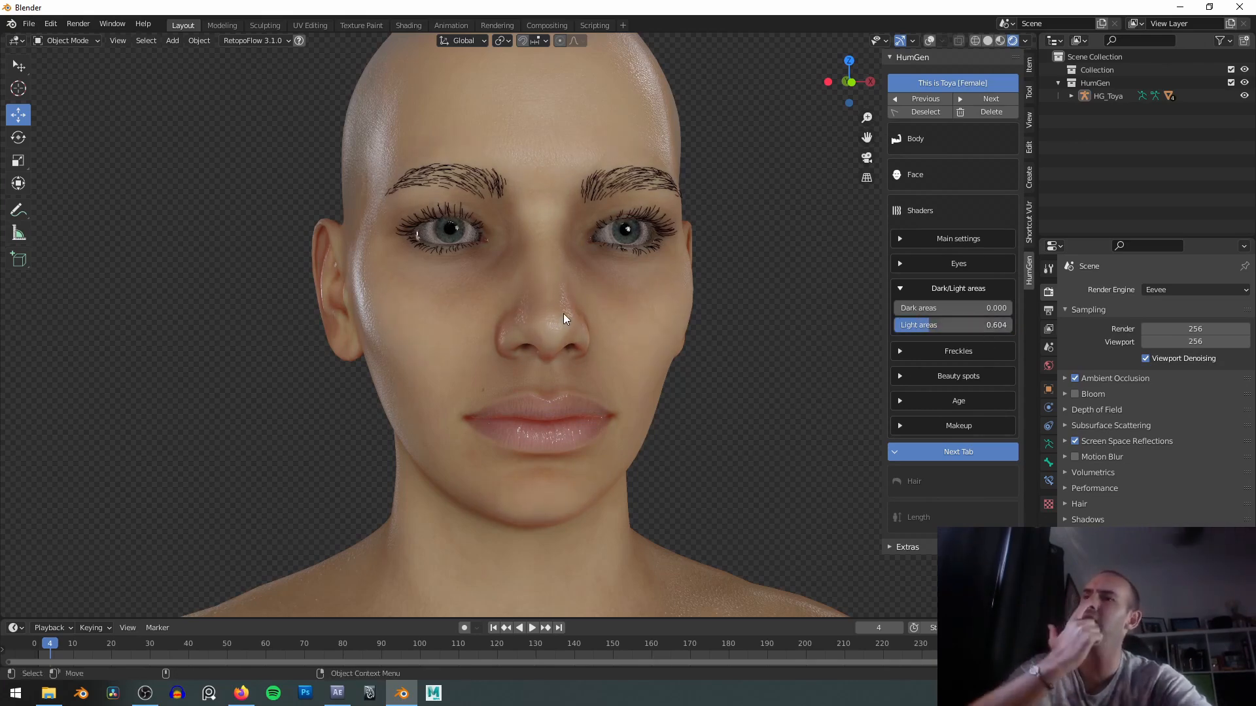
{"action": "mouse_move", "coordinate": [929, 325]}
{"action": "left_mouse_down"}
{"action": "mouse_move", "coordinate": [951, 311]}
{"action": "mouse_move", "coordinate": [928, 308]}
{"action": "left_mouse_up"}
{"action": "key", "text": "ctrl+z"}
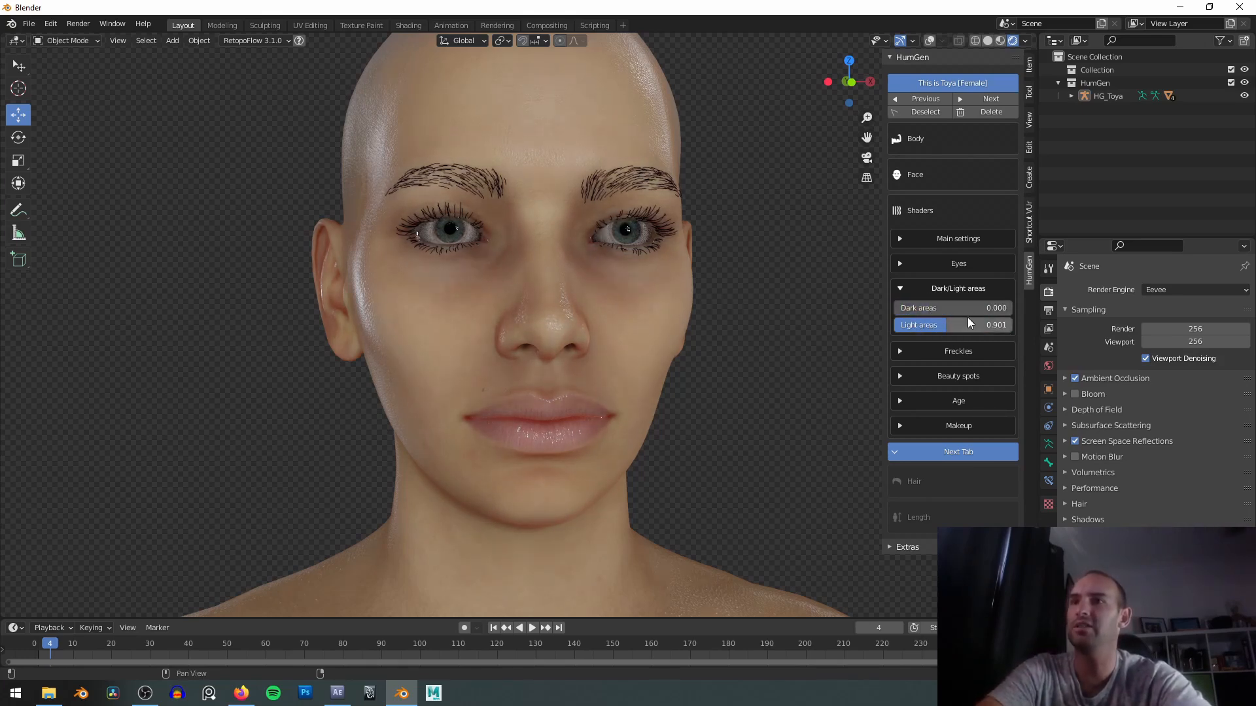
{"action": "mouse_move", "coordinate": [909, 325]}
{"action": "left_mouse_down"}
{"action": "mouse_move", "coordinate": [951, 325]}
{"action": "mouse_move", "coordinate": [935, 308]}
{"action": "mouse_move", "coordinate": [921, 308]}
{"action": "mouse_move", "coordinate": [943, 329]}
{"action": "left_mouse_up"}
{"action": "scroll", "coordinate": [615, 275], "scroll_direction": "down", "scroll_amount": 3}
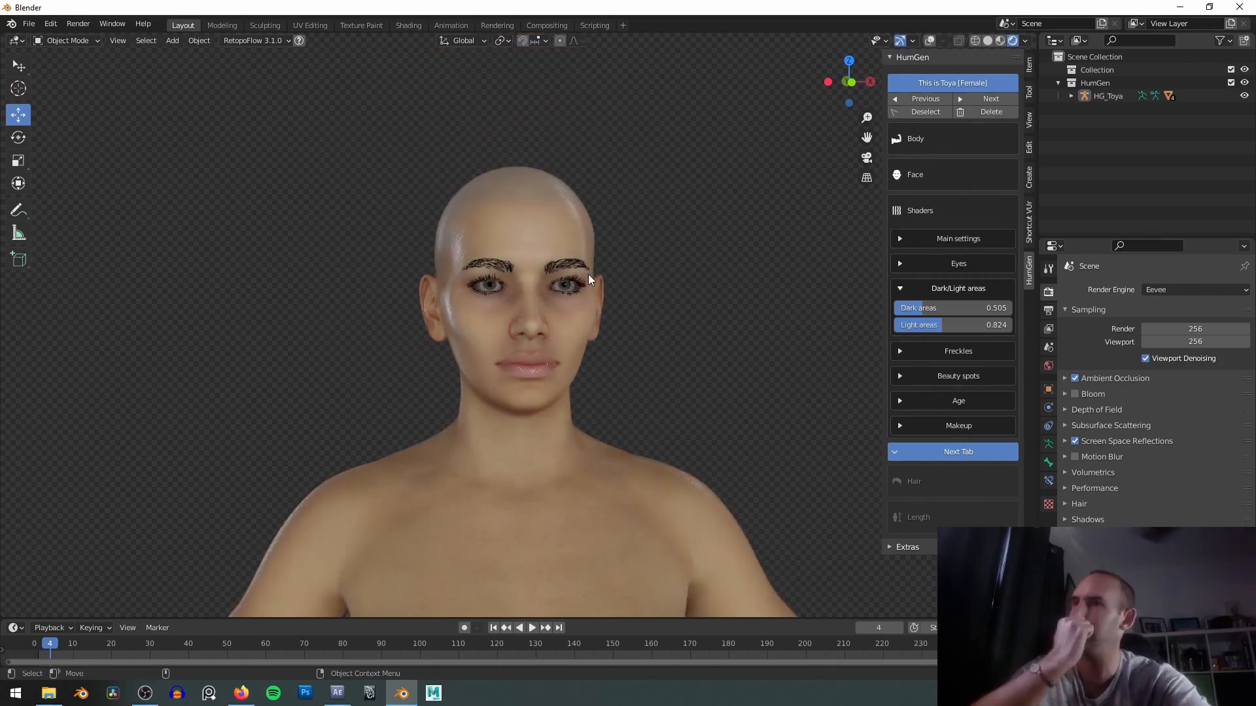
{"action": "scroll", "coordinate": [582, 302], "scroll_direction": "up", "scroll_amount": 1}
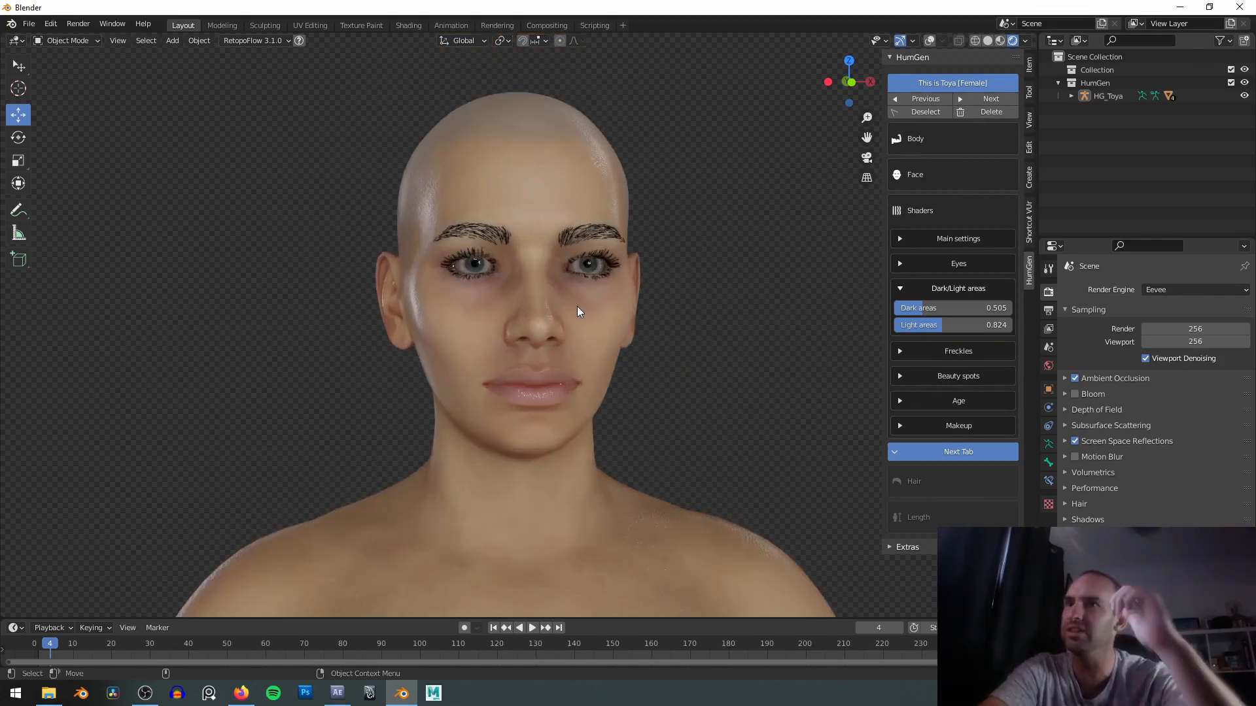
Switch from the Dark/Light areas to the Freckles settings and raise the freckles to 0.500, viewing face and body.
{"action": "left_click", "coordinate": [896, 288]}
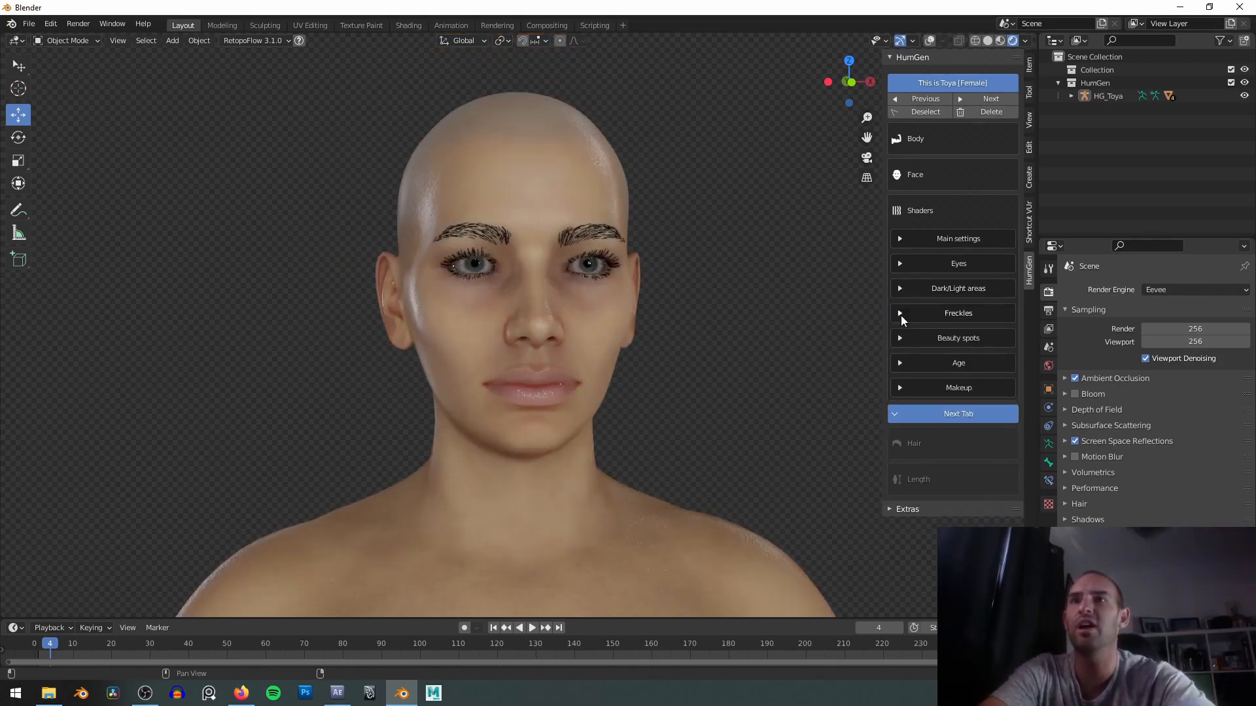
{"action": "left_click", "coordinate": [901, 314]}
{"action": "scroll", "coordinate": [591, 318], "scroll_direction": "up", "scroll_amount": 1}
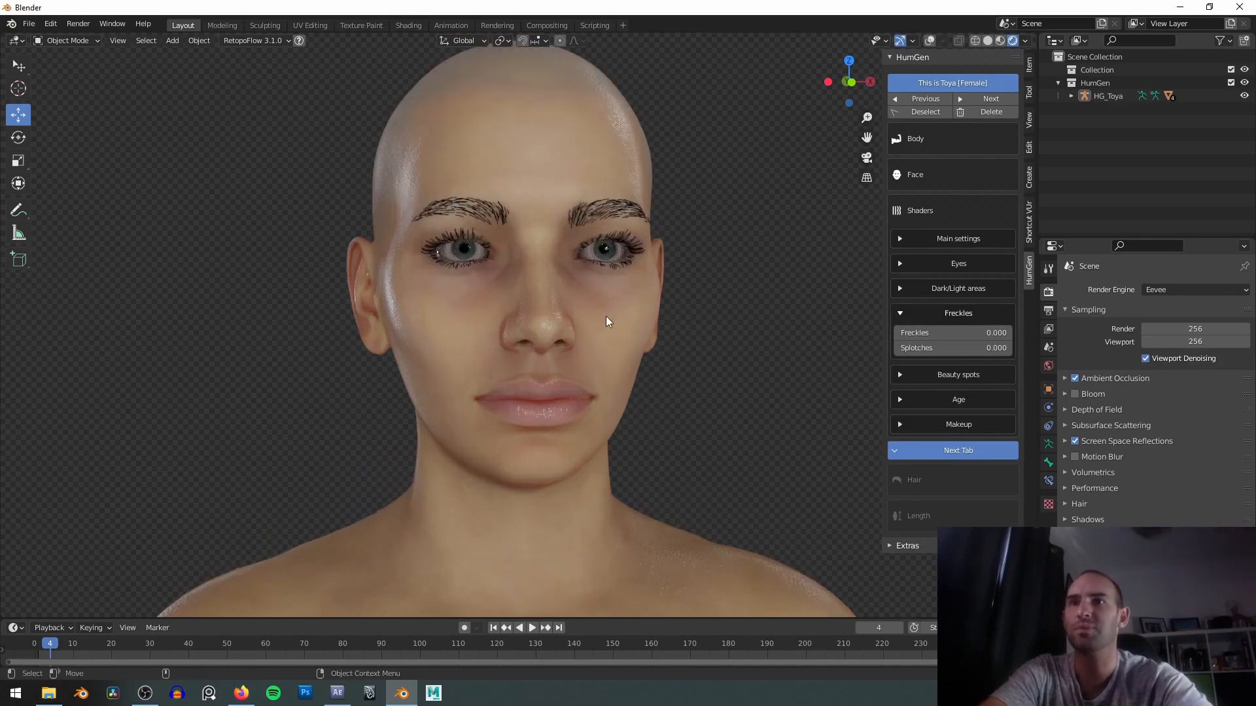
{"action": "left_click_drag", "start_coordinate": [914, 337], "coordinate": [1009, 338]}
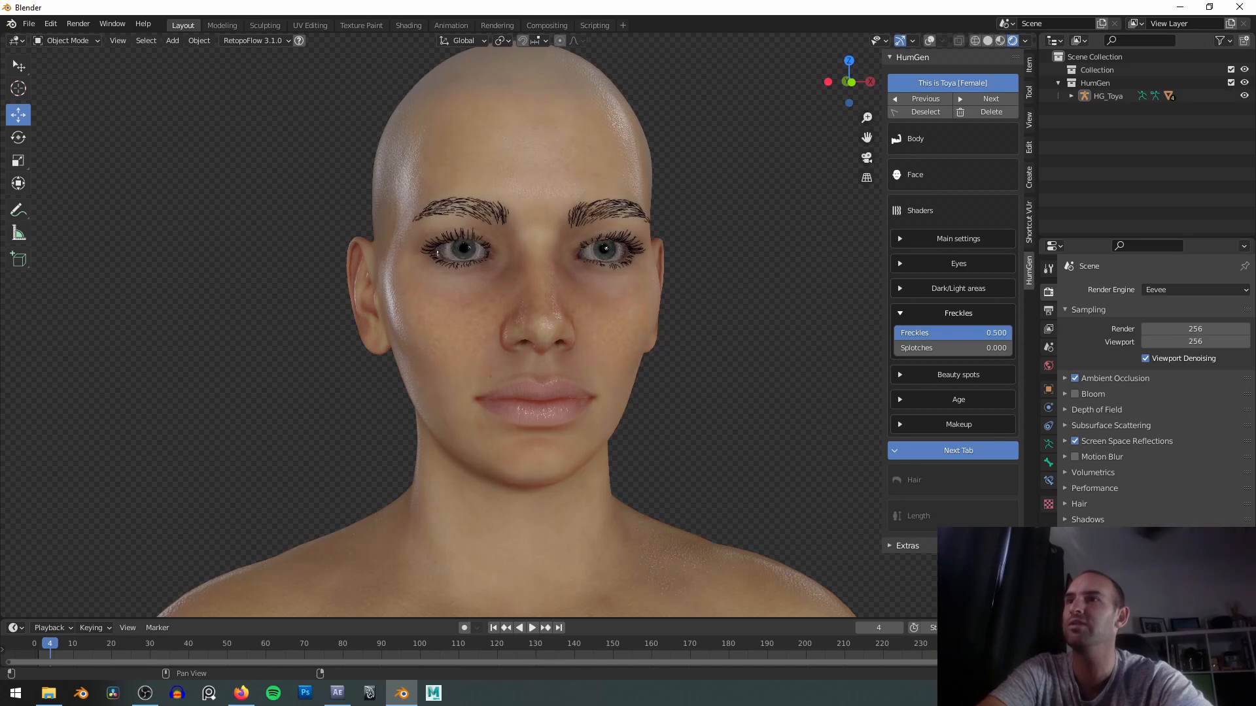
{"action": "scroll", "coordinate": [762, 305], "scroll_direction": "down", "scroll_amount": 3}
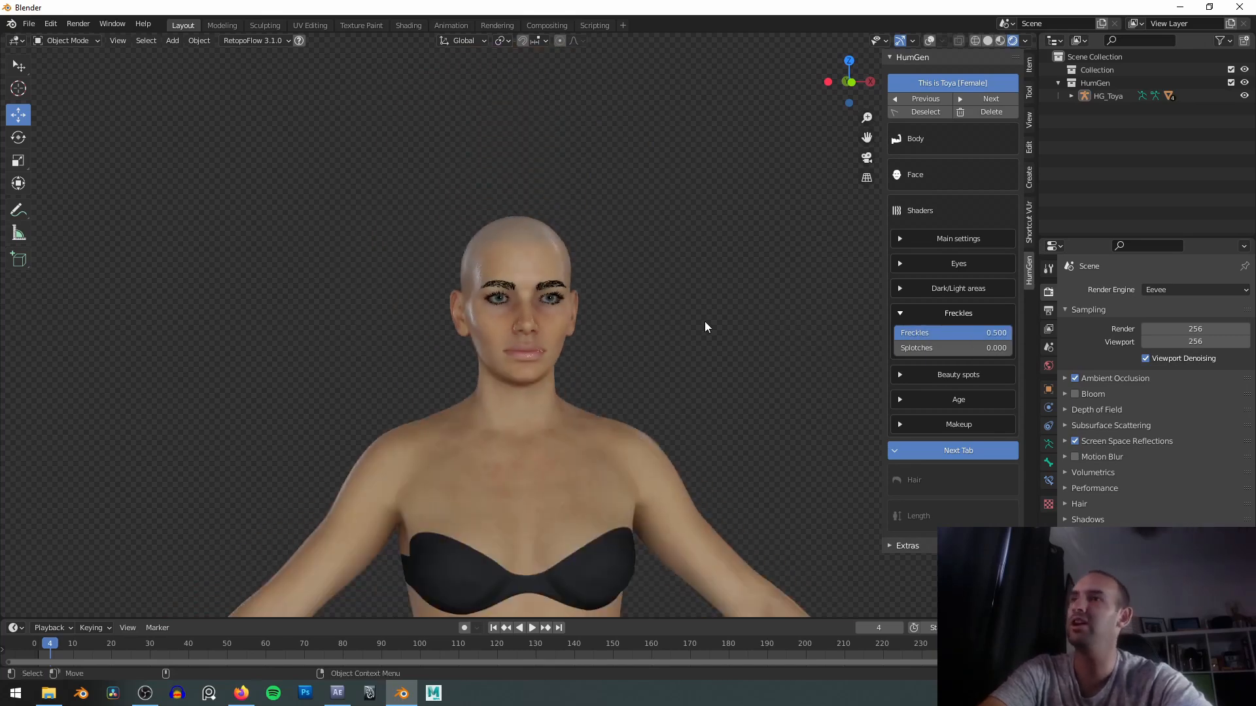
{"action": "scroll", "coordinate": [704, 314], "scroll_direction": "up", "scroll_amount": 4}
{"action": "scroll", "coordinate": [704, 311], "scroll_direction": "down", "scroll_amount": 1}
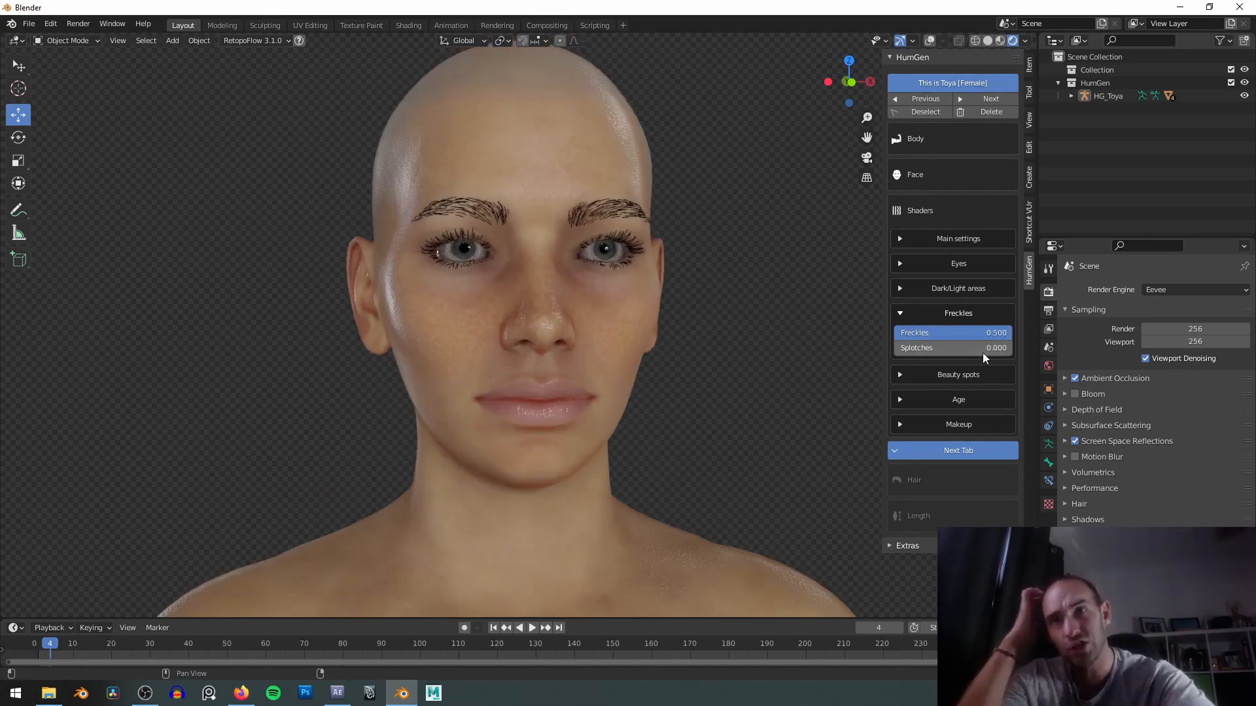
Reduce the freckles to 0.126, raise the splotches to 0.500 and inspect the skin up close.
{"action": "left_click_drag", "start_coordinate": [985, 331], "coordinate": [936, 331]}
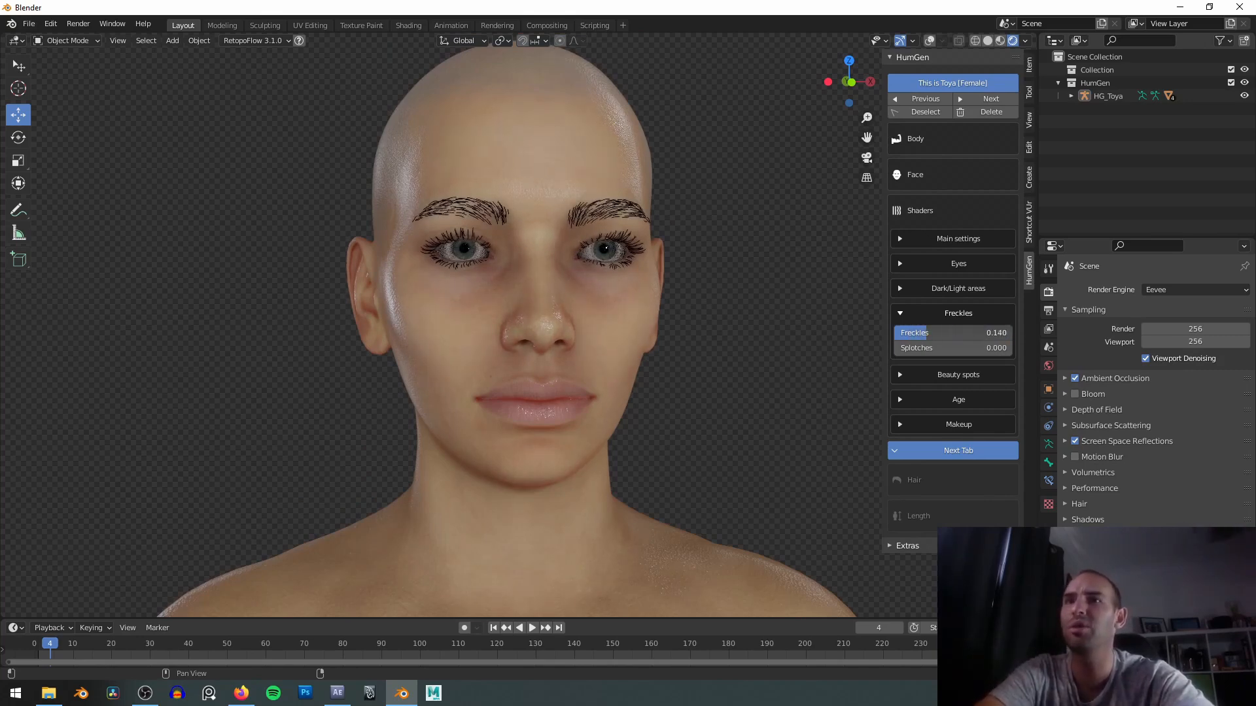
{"action": "mouse_move", "coordinate": [936, 333]}
{"action": "left_mouse_down"}
{"action": "mouse_move", "coordinate": [925, 352]}
{"action": "mouse_move", "coordinate": [955, 348]}
{"action": "left_mouse_up"}
{"action": "scroll", "coordinate": [719, 303], "scroll_direction": "up", "scroll_amount": 4}
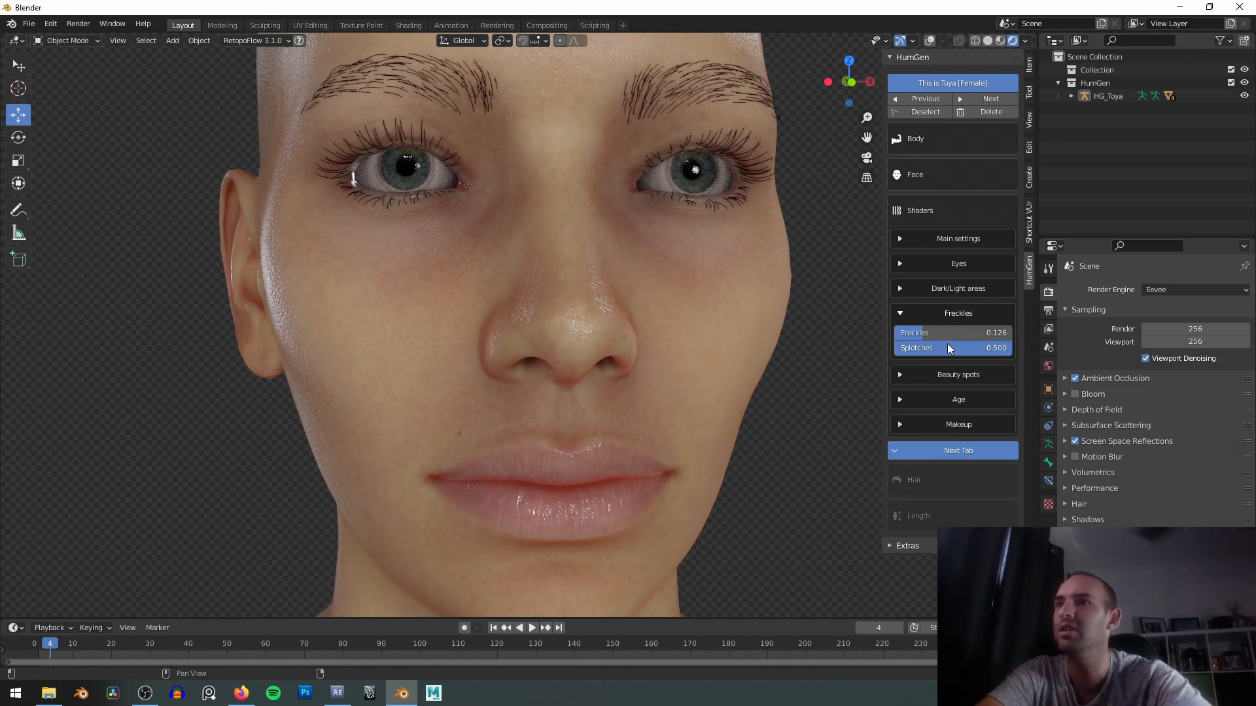
{"action": "scroll", "coordinate": [793, 324], "scroll_direction": "up", "scroll_amount": 3}
{"action": "scroll", "coordinate": [793, 325], "scroll_direction": "down", "scroll_amount": 2}
Lower the splotches to a subtle amount while checking the face from several angles.
{"action": "left_click_drag", "start_coordinate": [984, 348], "coordinate": [918, 348]}
{"action": "scroll", "coordinate": [698, 325], "scroll_direction": "down", "scroll_amount": 5}
{"action": "middle_click_drag", "start_coordinate": [700, 312], "coordinate": [806, 320]}
{"action": "left_click_drag", "start_coordinate": [922, 348], "coordinate": [945, 348]}
{"action": "middle_click_drag", "start_coordinate": [746, 342], "coordinate": [805, 341]}
{"action": "left_click_drag", "start_coordinate": [921, 347], "coordinate": [915, 348]}
Collapse the Freckles settings and expand the Beauty spots settings.
{"action": "left_click", "coordinate": [907, 312]}
{"action": "left_click", "coordinate": [908, 337]}
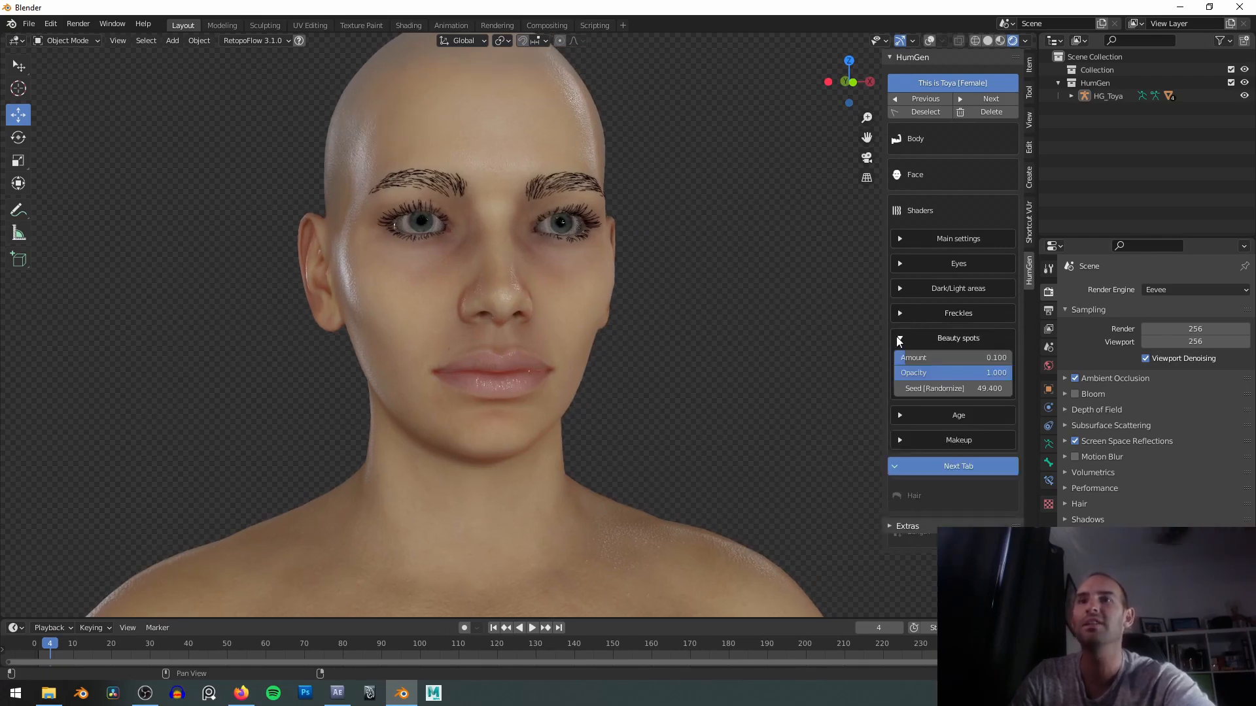
Raise the beauty spots amount to 1.000 and inspect the spots on the face and torso.
{"action": "middle_click_drag", "start_coordinate": [588, 296], "coordinate": [614, 294]}
{"action": "scroll", "coordinate": [719, 345], "scroll_direction": "up", "scroll_amount": 3}
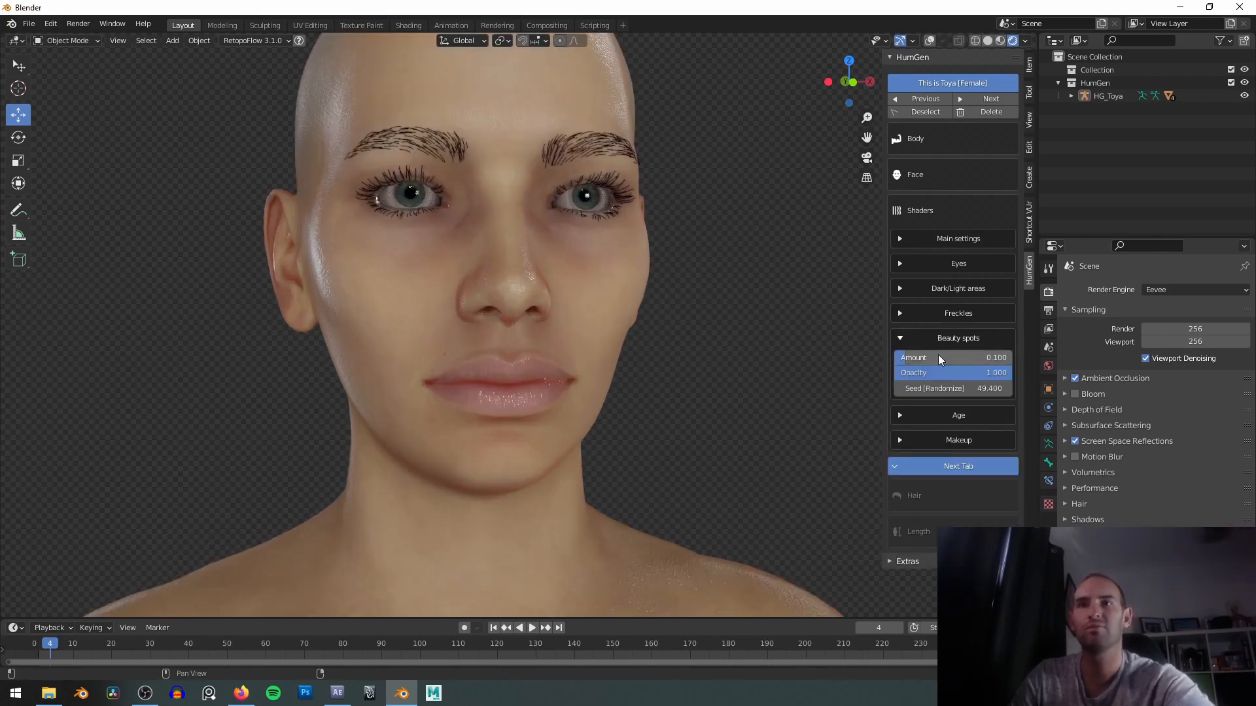
{"action": "scroll", "coordinate": [639, 355], "scroll_direction": "up", "scroll_amount": 2}
{"action": "middle_click_drag", "start_coordinate": [639, 356], "coordinate": [549, 368]}
{"action": "left_click_drag", "start_coordinate": [906, 353], "coordinate": [1011, 358]}
{"action": "scroll", "coordinate": [654, 343], "scroll_direction": "down", "scroll_amount": 5}
{"action": "middle_click_drag", "start_coordinate": [647, 343], "coordinate": [599, 305]}
{"action": "scroll", "coordinate": [544, 325], "scroll_direction": "up", "scroll_amount": 4}
{"action": "scroll", "coordinate": [591, 363], "scroll_direction": "down", "scroll_amount": 3}
{"action": "middle_click_drag", "start_coordinate": [590, 364], "coordinate": [620, 382]}
{"action": "scroll", "coordinate": [620, 382], "scroll_direction": "down", "scroll_amount": 5}
{"action": "mouse_move", "coordinate": [579, 418]}
{"action": "middle_mouse_down", "text": "shift"}
{"action": "mouse_move", "coordinate": [572, 301]}
{"action": "mouse_move", "coordinate": [588, 275]}
{"action": "middle_mouse_up", "text": "shift"}
{"action": "middle_click_drag", "start_coordinate": [569, 457], "coordinate": [591, 228], "text": "shift"}
{"action": "middle_click_drag", "start_coordinate": [625, 433], "coordinate": [629, 363], "text": "shift"}
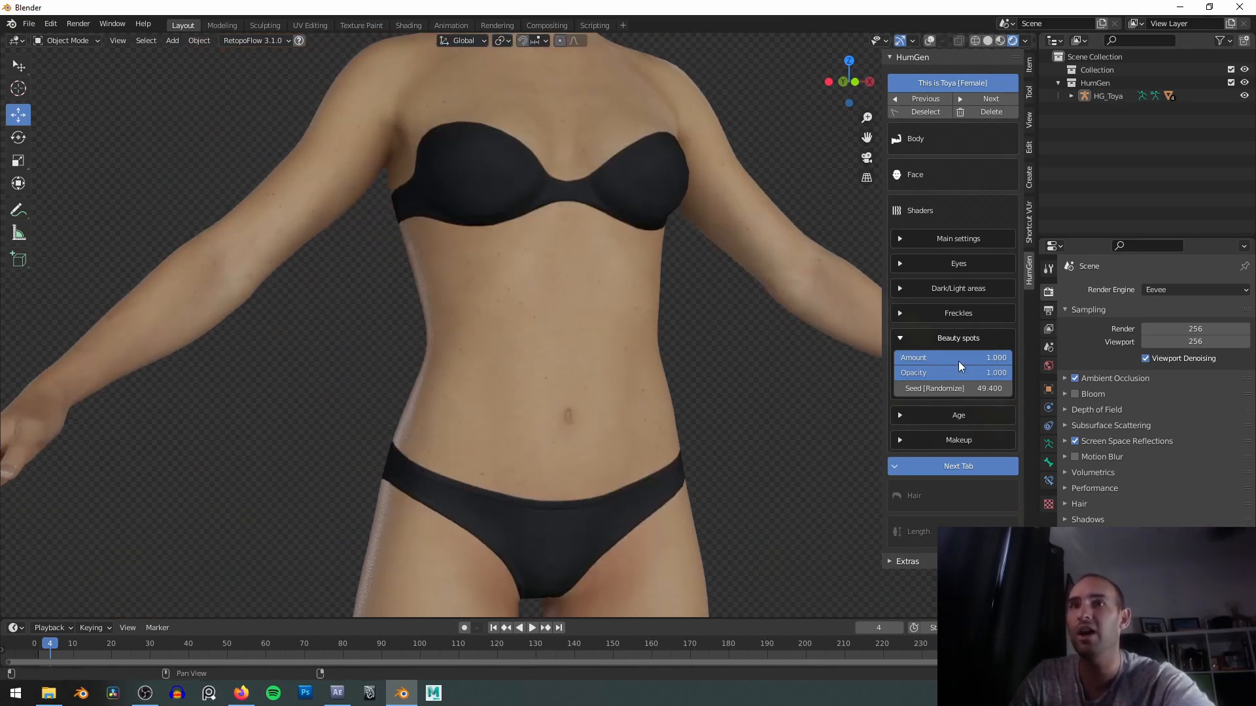
Lower the beauty spots amount to 0.654 and check the torso and face.
{"action": "scroll", "coordinate": [665, 386], "scroll_direction": "up", "scroll_amount": 4}
{"action": "mouse_move", "coordinate": [981, 357]}
{"action": "left_mouse_down"}
{"action": "mouse_move", "coordinate": [922, 358]}
{"action": "mouse_move", "coordinate": [971, 358]}
{"action": "left_mouse_up"}
{"action": "scroll", "coordinate": [806, 334], "scroll_direction": "down", "scroll_amount": 4}
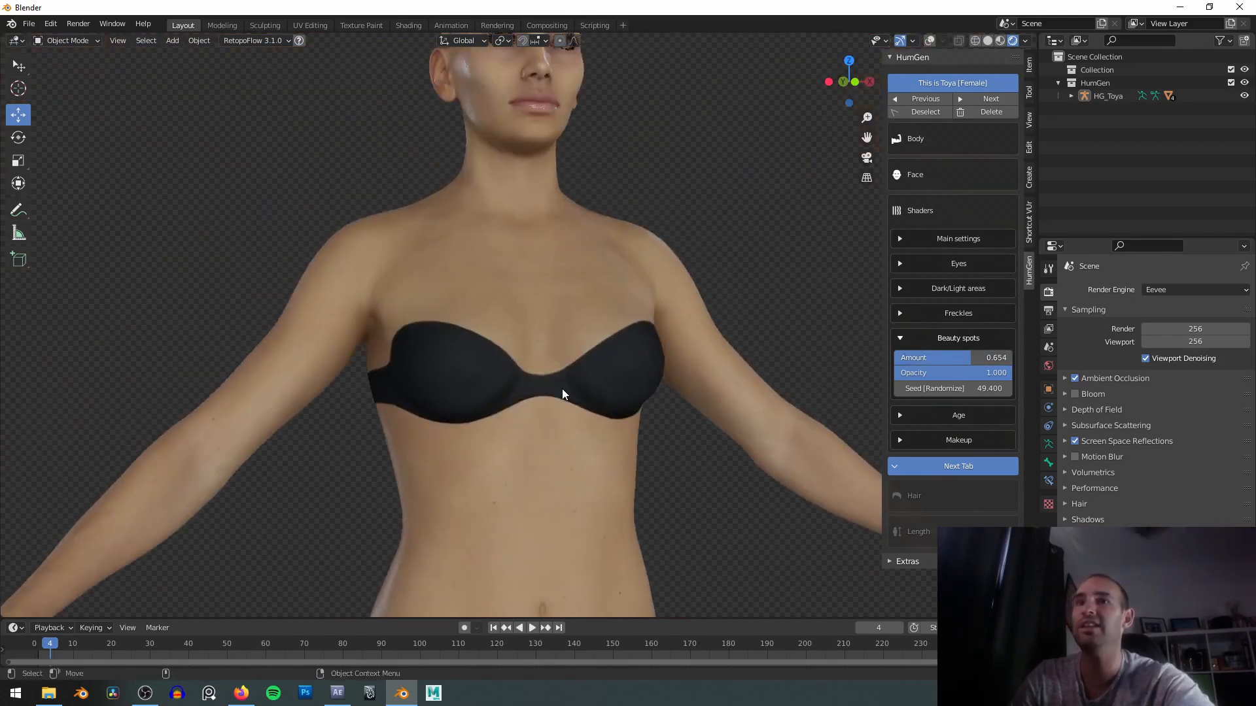
{"action": "scroll", "coordinate": [563, 388], "scroll_direction": "up", "scroll_amount": 4}
{"action": "middle_click_drag", "start_coordinate": [589, 147], "coordinate": [602, 454], "text": "shift"}
{"action": "scroll", "coordinate": [615, 448], "scroll_direction": "up", "scroll_amount": 2}
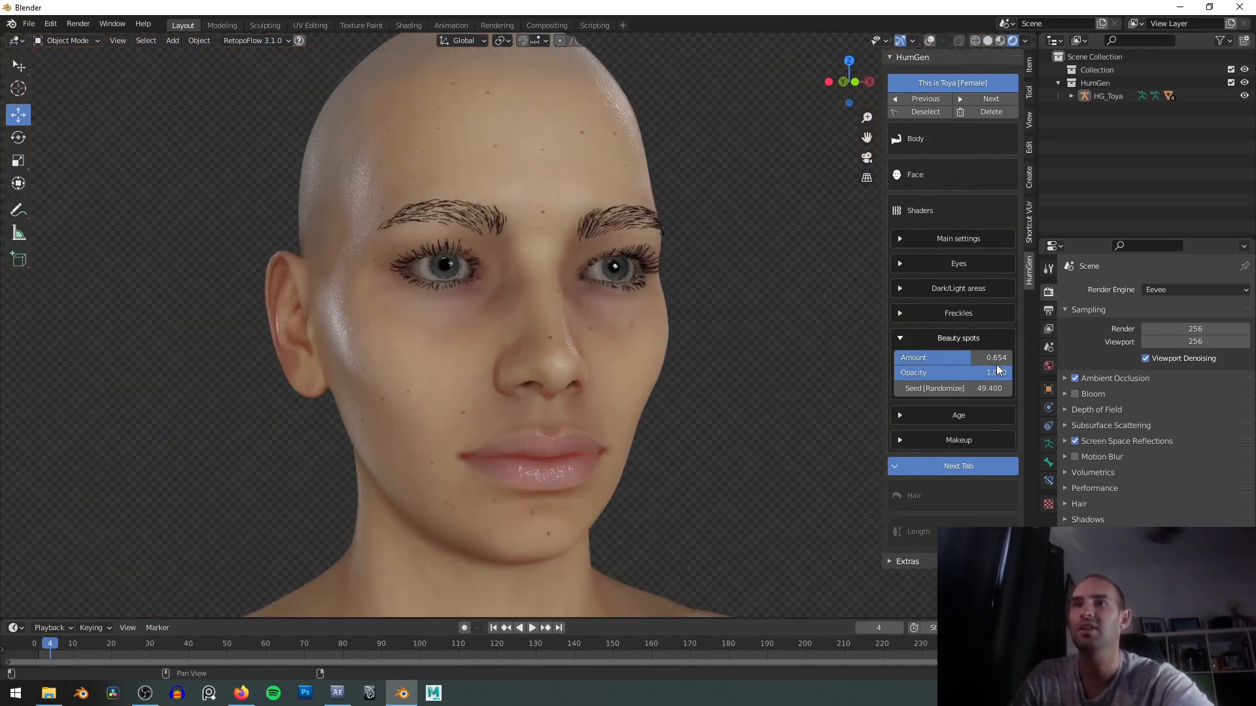
Reduce the beauty spots amount in stages to 0.275, 0.102 and finally 0.182 while checking the face.
{"action": "left_click_drag", "start_coordinate": [960, 358], "coordinate": [901, 357]}
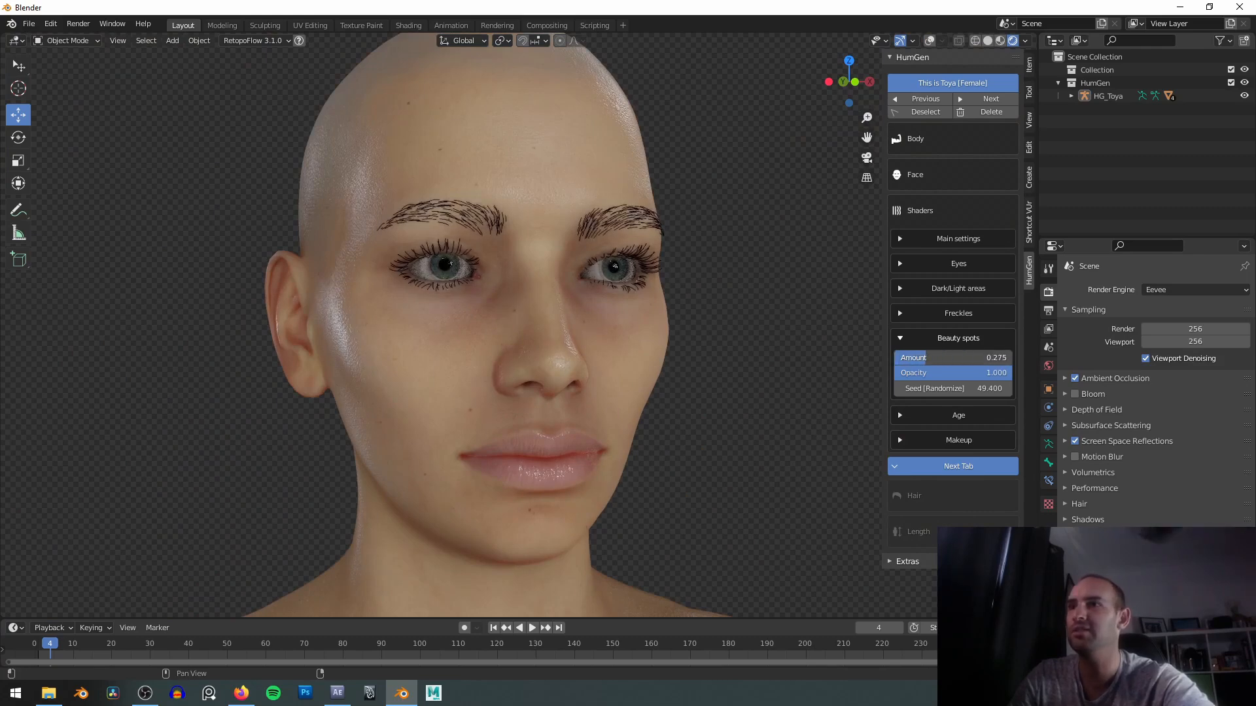
{"action": "middle_click_drag", "start_coordinate": [657, 387], "coordinate": [680, 348]}
{"action": "scroll", "coordinate": [680, 348], "scroll_direction": "up", "scroll_amount": 2}
{"action": "left_click_drag", "start_coordinate": [911, 353], "coordinate": [906, 358]}
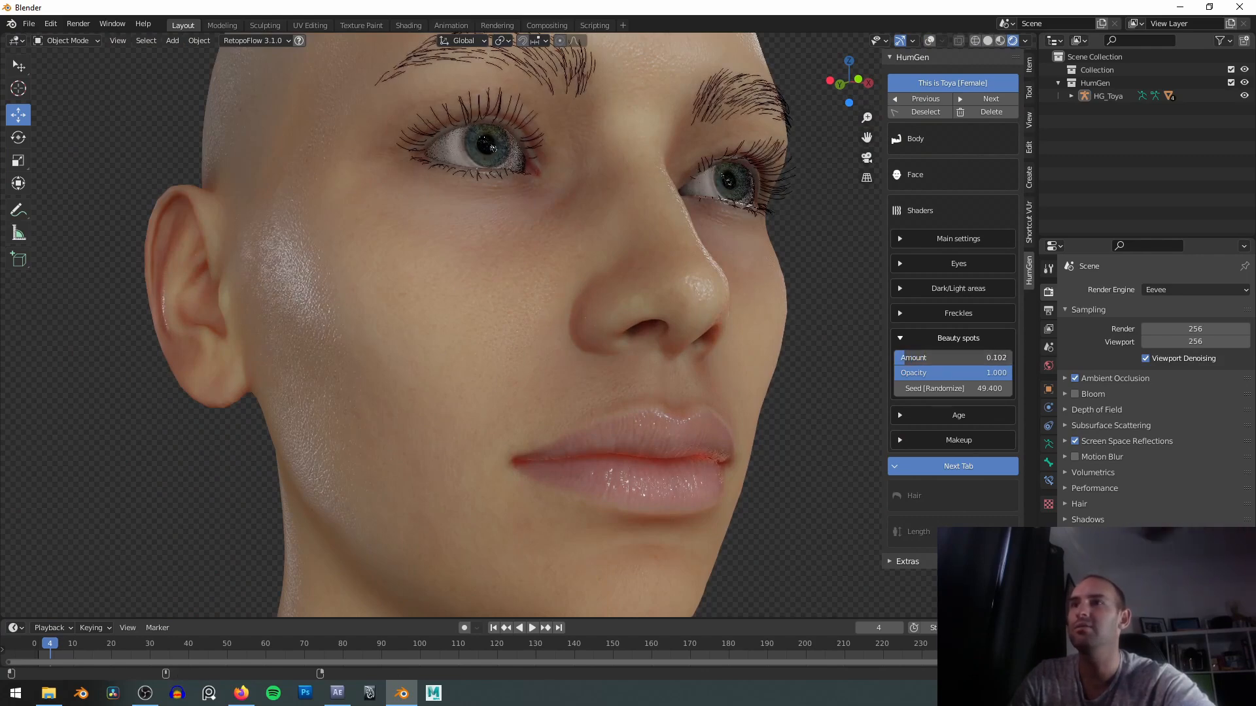
{"action": "left_click_drag", "start_coordinate": [907, 358], "coordinate": [909, 358]}
{"action": "middle_click_drag", "start_coordinate": [791, 364], "coordinate": [653, 384]}
Change the beauty spots seed to 46.300 and check the new spot placement on the face.
{"action": "left_click_drag", "start_coordinate": [1008, 389], "coordinate": [1053, 389]}
{"action": "left_click_drag", "start_coordinate": [953, 388], "coordinate": [928, 388]}
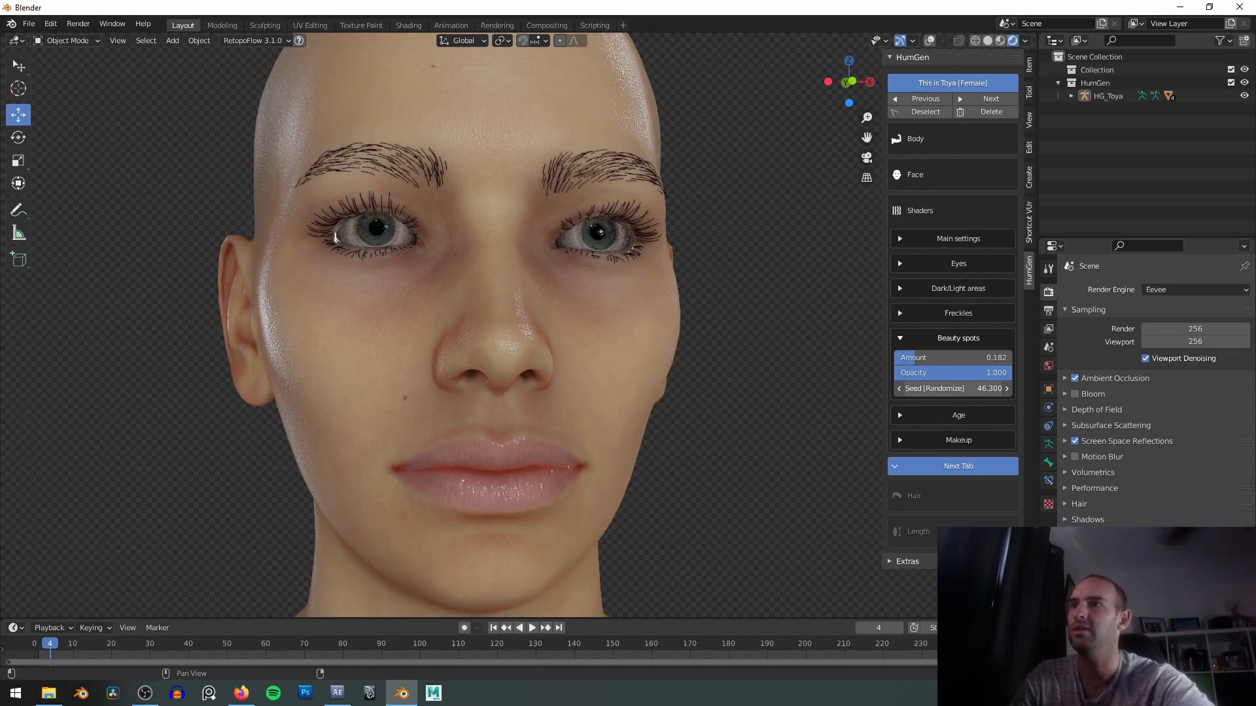
{"action": "scroll", "coordinate": [548, 352], "scroll_direction": "down", "scroll_amount": 3}
{"action": "middle_click_drag", "start_coordinate": [548, 351], "coordinate": [568, 371]}
{"action": "scroll", "coordinate": [568, 372], "scroll_direction": "up", "scroll_amount": 3}
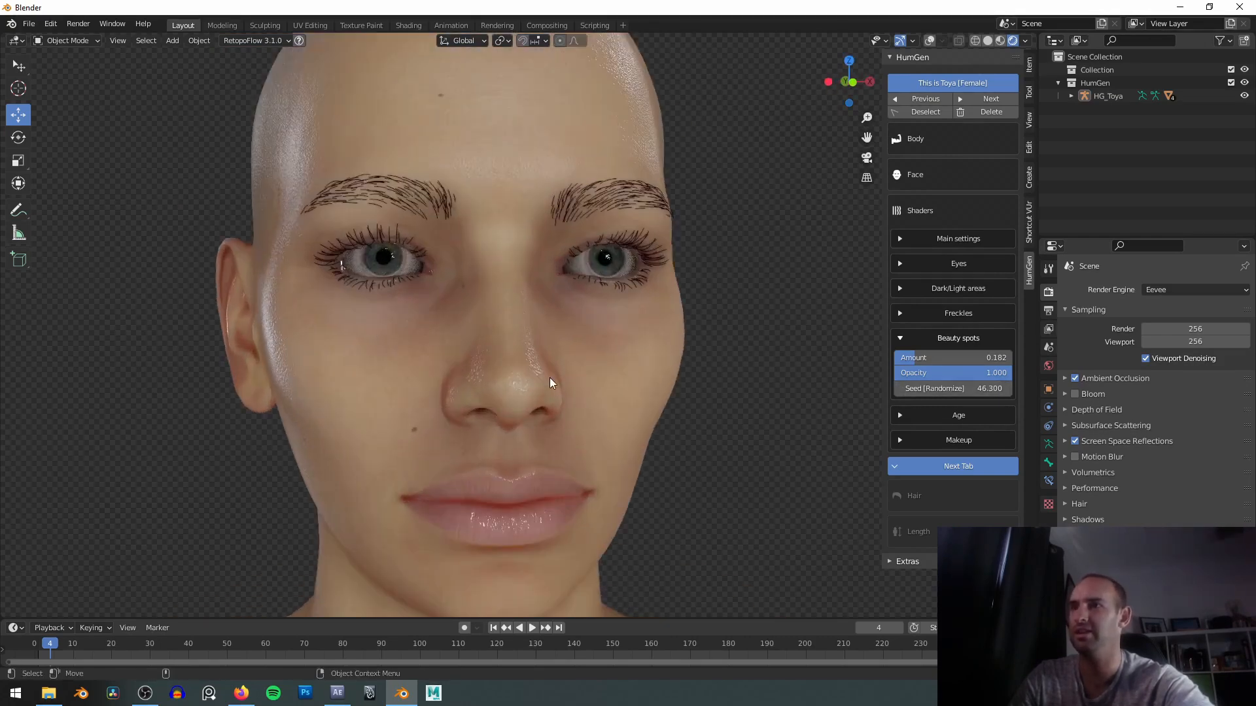
Inspect the cheek spot up close and lower the beauty spots opacity to 0.610.
{"action": "middle_click_drag", "start_coordinate": [552, 305], "coordinate": [602, 319], "text": "shift"}
{"action": "scroll", "coordinate": [709, 382], "scroll_direction": "up", "scroll_amount": 1}
{"action": "middle_click_drag", "start_coordinate": [523, 389], "coordinate": [650, 297], "text": "shift"}
{"action": "scroll", "coordinate": [649, 297], "scroll_direction": "up", "scroll_amount": 2}
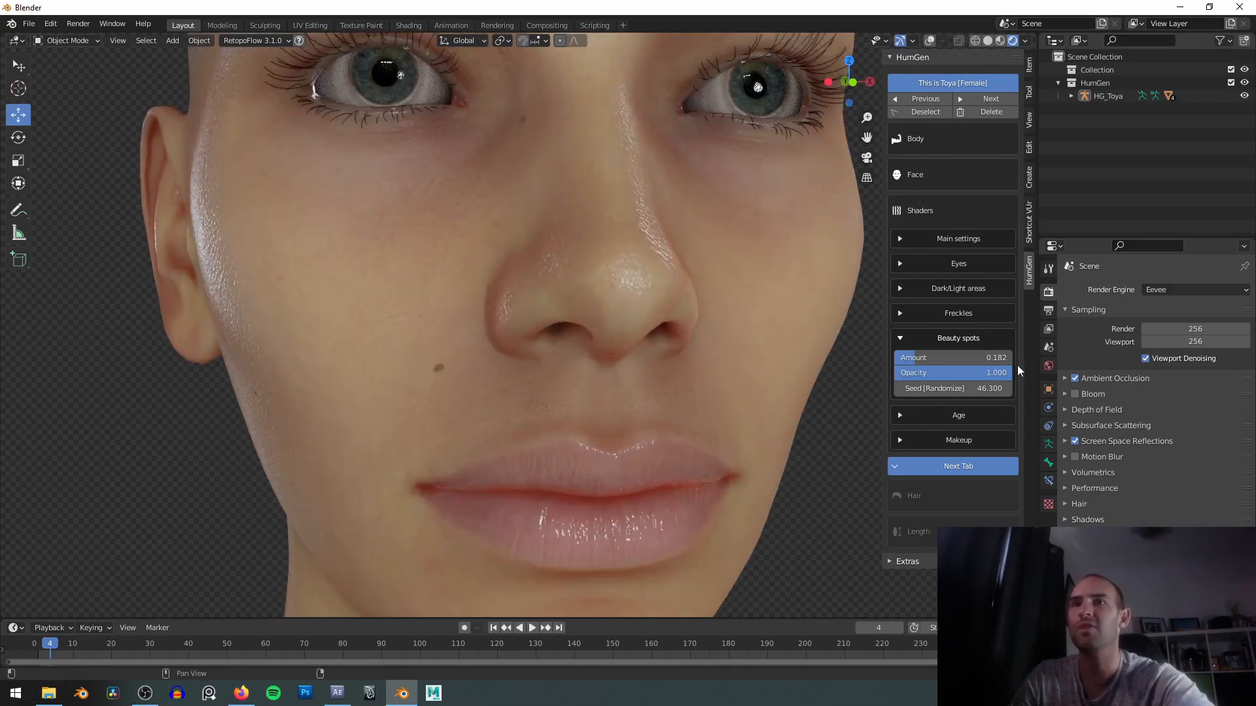
{"action": "left_click_drag", "start_coordinate": [992, 373], "coordinate": [939, 371]}
{"action": "scroll", "coordinate": [654, 297], "scroll_direction": "down", "scroll_amount": 5}
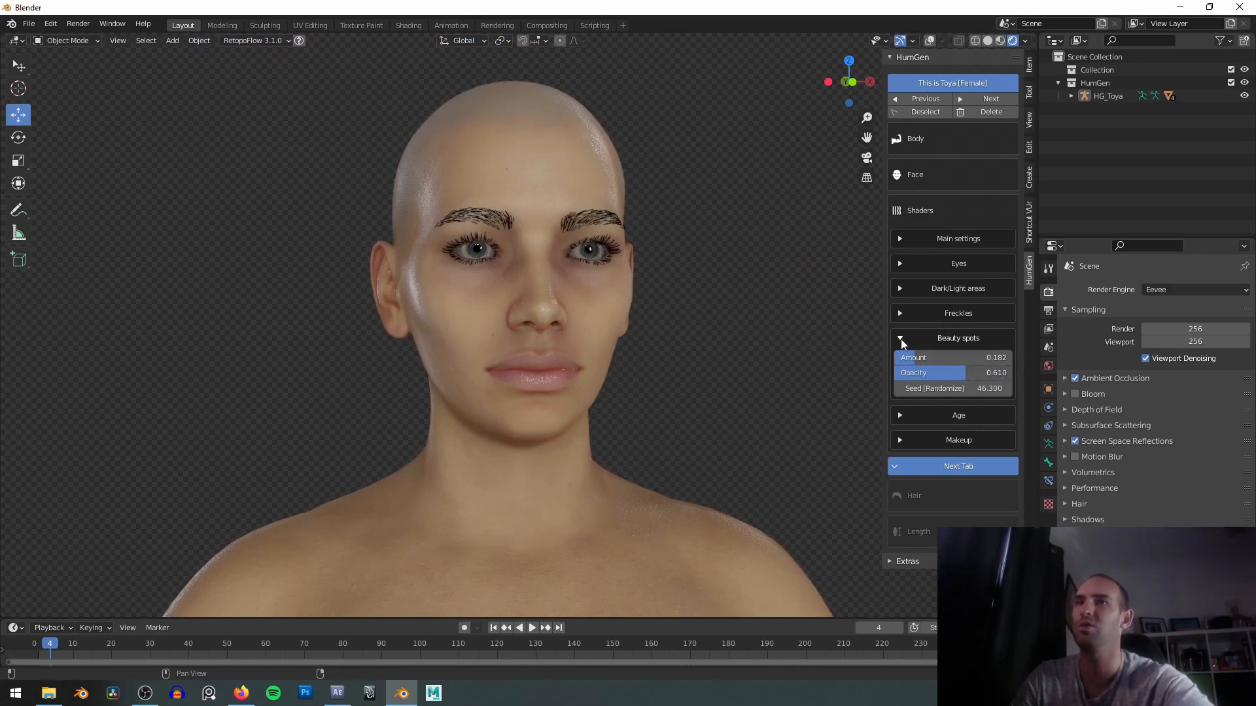
Collapse the Beauty spots settings and expand the Age settings.
{"action": "left_click", "coordinate": [899, 338]}
{"action": "left_click", "coordinate": [901, 362]}
{"action": "scroll", "coordinate": [640, 305], "scroll_direction": "down", "scroll_amount": 1}
{"action": "scroll", "coordinate": [673, 379], "scroll_direction": "up", "scroll_amount": 2}
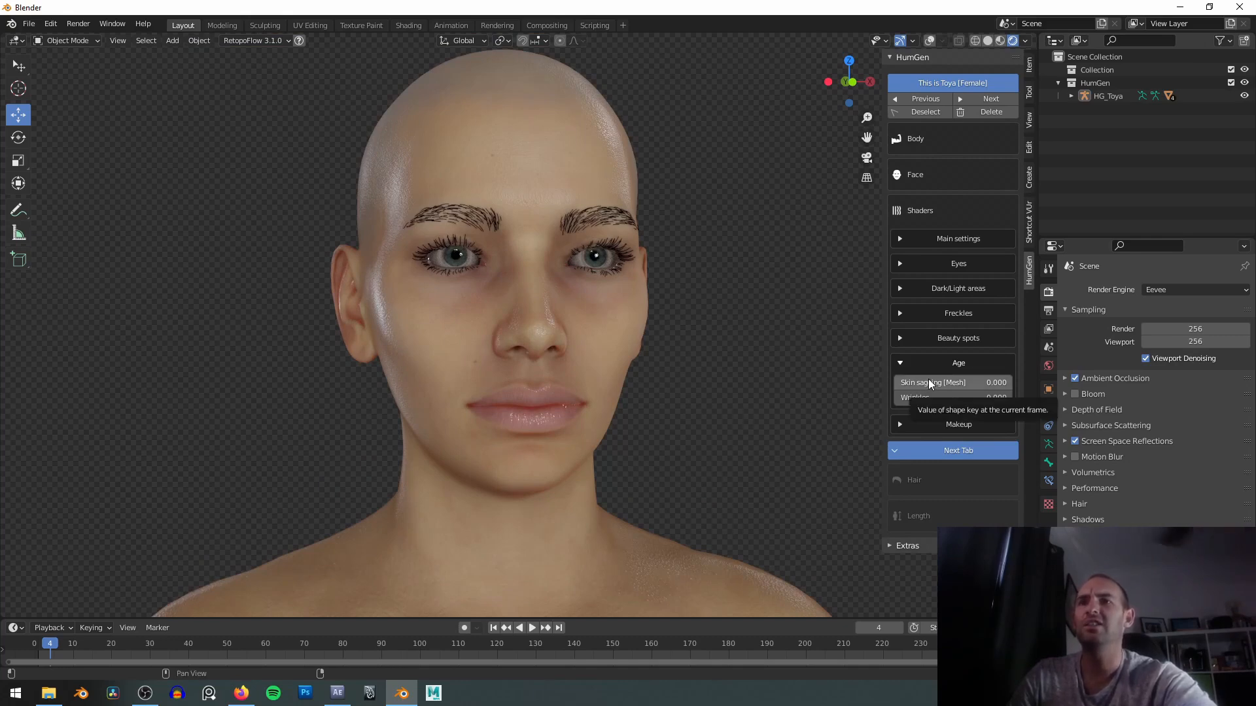
Raise the skin sagging to 1.000 while comparing the face from several angles.
{"action": "left_click_drag", "start_coordinate": [928, 382], "coordinate": [1046, 382]}
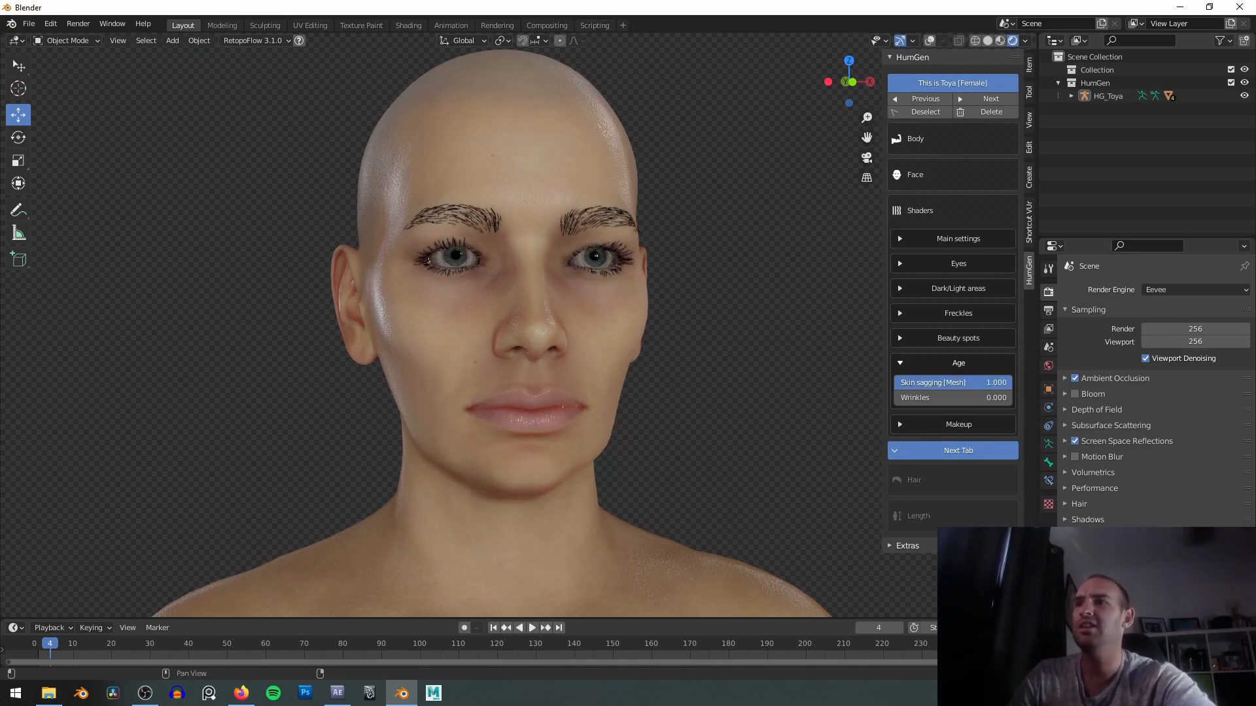
{"action": "middle_click_drag", "start_coordinate": [650, 346], "coordinate": [693, 350]}
{"action": "mouse_move", "coordinate": [1005, 382]}
{"action": "left_mouse_down"}
{"action": "mouse_move", "coordinate": [893, 382]}
{"action": "mouse_move", "coordinate": [1011, 382]}
{"action": "left_mouse_up"}
{"action": "middle_click_drag", "start_coordinate": [719, 367], "coordinate": [673, 367]}
{"action": "left_click_drag", "start_coordinate": [955, 382], "coordinate": [1011, 383]}
Raise the wrinkles to 6.000 and view their effect on the upper body.
{"action": "left_click_drag", "start_coordinate": [915, 397], "coordinate": [1013, 397]}
{"action": "scroll", "coordinate": [1, 335], "scroll_direction": "down", "scroll_amount": 5}
{"action": "middle_click_drag", "start_coordinate": [539, 387], "coordinate": [487, 292]}
{"action": "scroll", "coordinate": [488, 292], "scroll_direction": "down", "scroll_amount": 3}
{"action": "scroll", "coordinate": [425, 296], "scroll_direction": "up", "scroll_amount": 1}
{"action": "scroll", "coordinate": [642, 317], "scroll_direction": "up", "scroll_amount": 2}
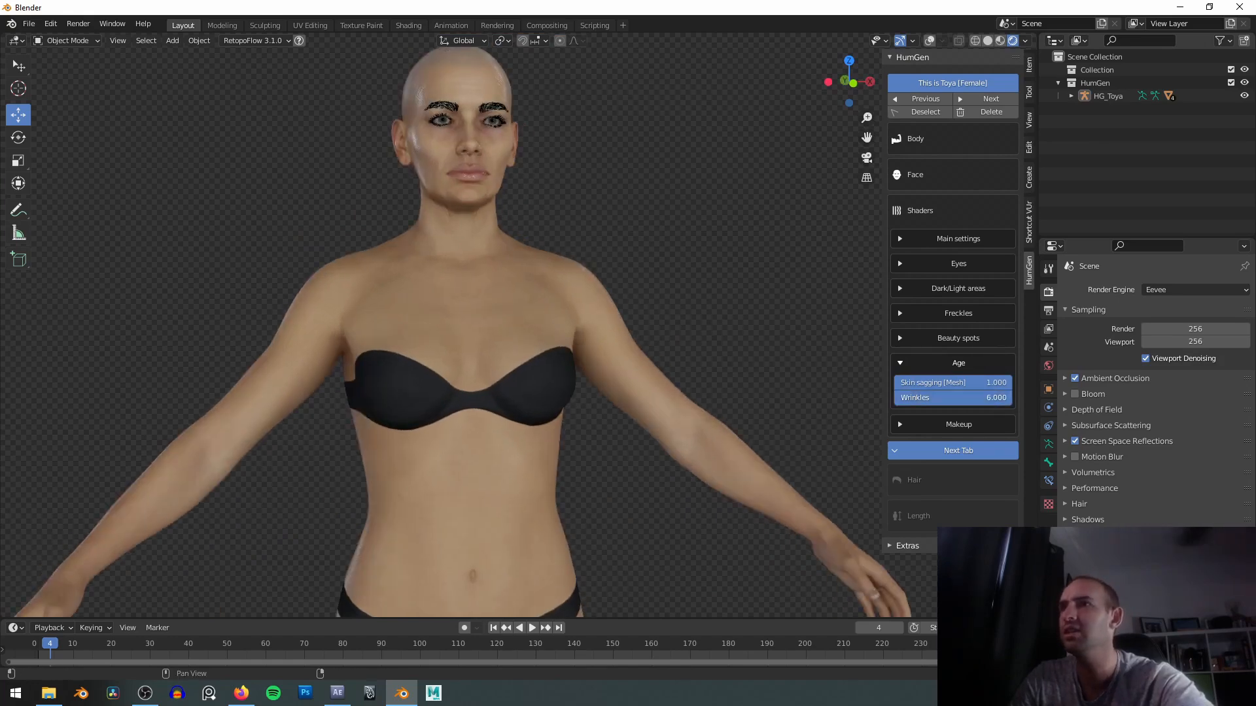
Look at the lower torso and re-enter 6 as the wrinkles value.
{"action": "left_click_drag", "start_coordinate": [1012, 398], "coordinate": [1006, 398]}
{"action": "middle_click_drag", "start_coordinate": [460, 385], "coordinate": [519, 247], "text": "shift"}
{"action": "left_click", "coordinate": [993, 398]}
{"action": "type", "text": "6"}
{"action": "key", "text": "Return"}
Examine the wrinkles on the face, neck and body from near and far.
{"action": "middle_click_drag", "start_coordinate": [627, 142], "coordinate": [717, 379], "text": "shift"}
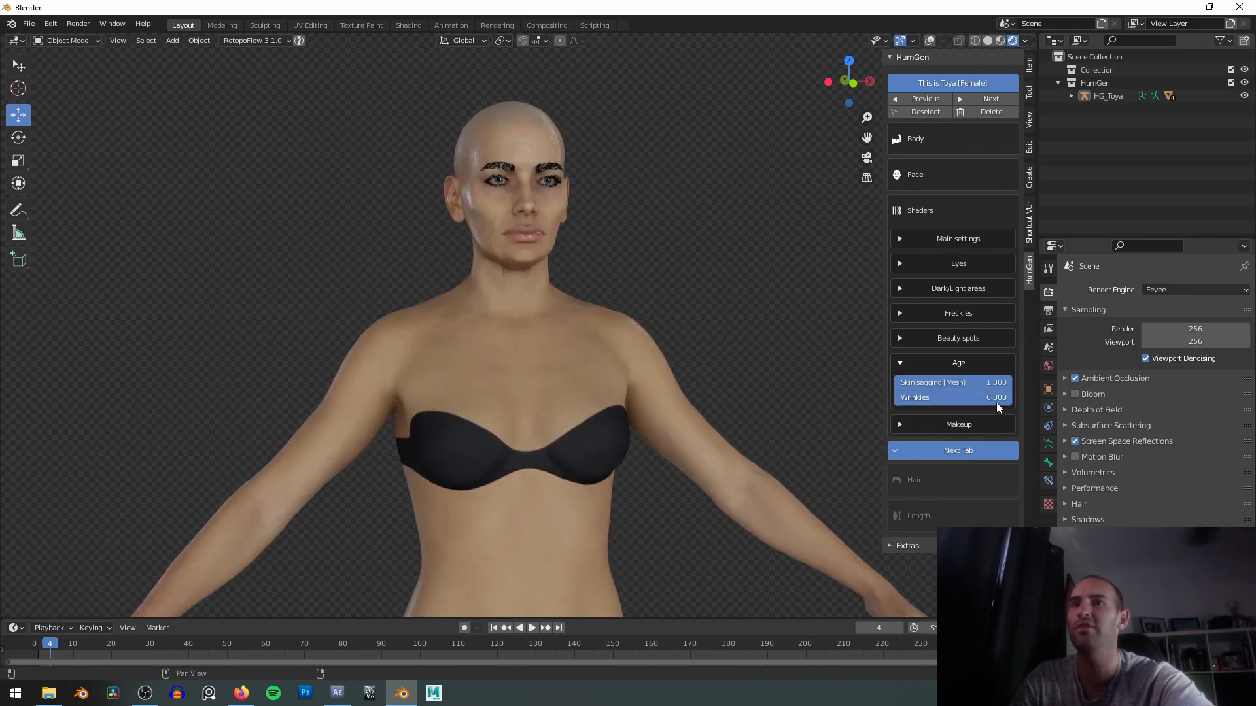
{"action": "scroll", "coordinate": [565, 337], "scroll_direction": "down", "scroll_amount": 2}
{"action": "scroll", "coordinate": [566, 337], "scroll_direction": "down", "scroll_amount": 3}
{"action": "middle_click_drag", "start_coordinate": [520, 370], "coordinate": [573, 365]}
{"action": "scroll", "coordinate": [543, 335], "scroll_direction": "up", "scroll_amount": 8}
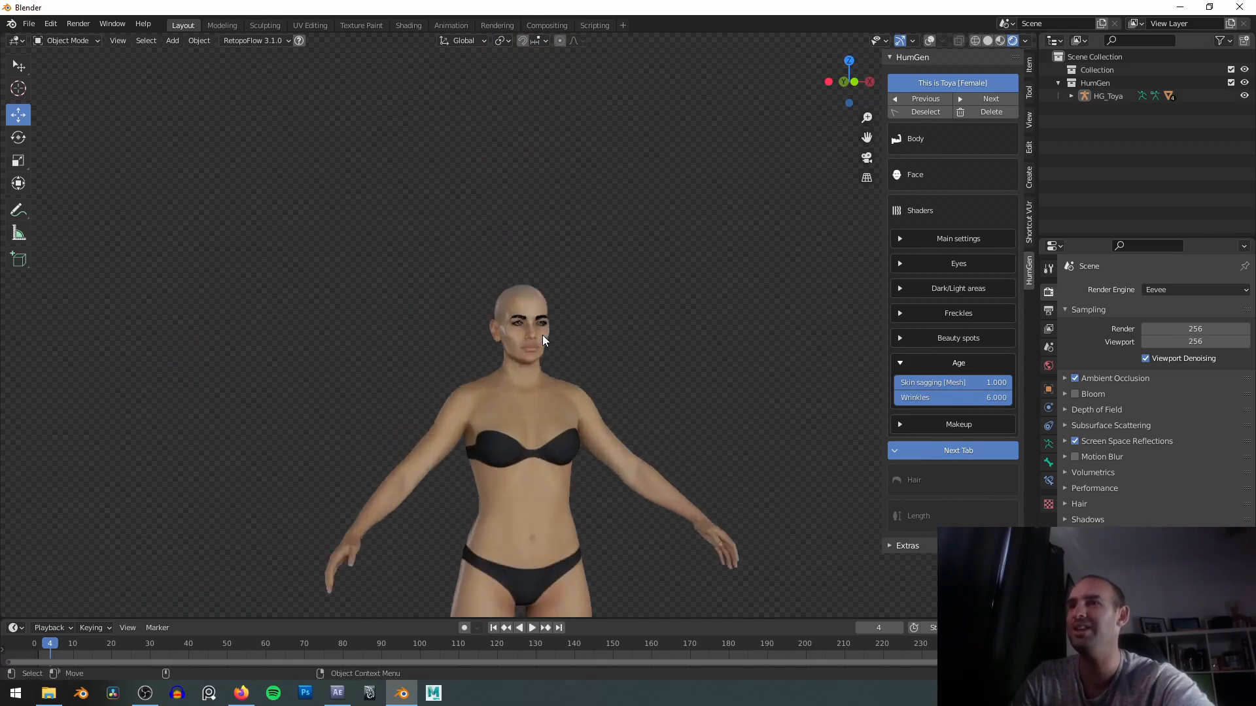
{"action": "scroll", "coordinate": [523, 183], "scroll_direction": "down", "scroll_amount": 4}
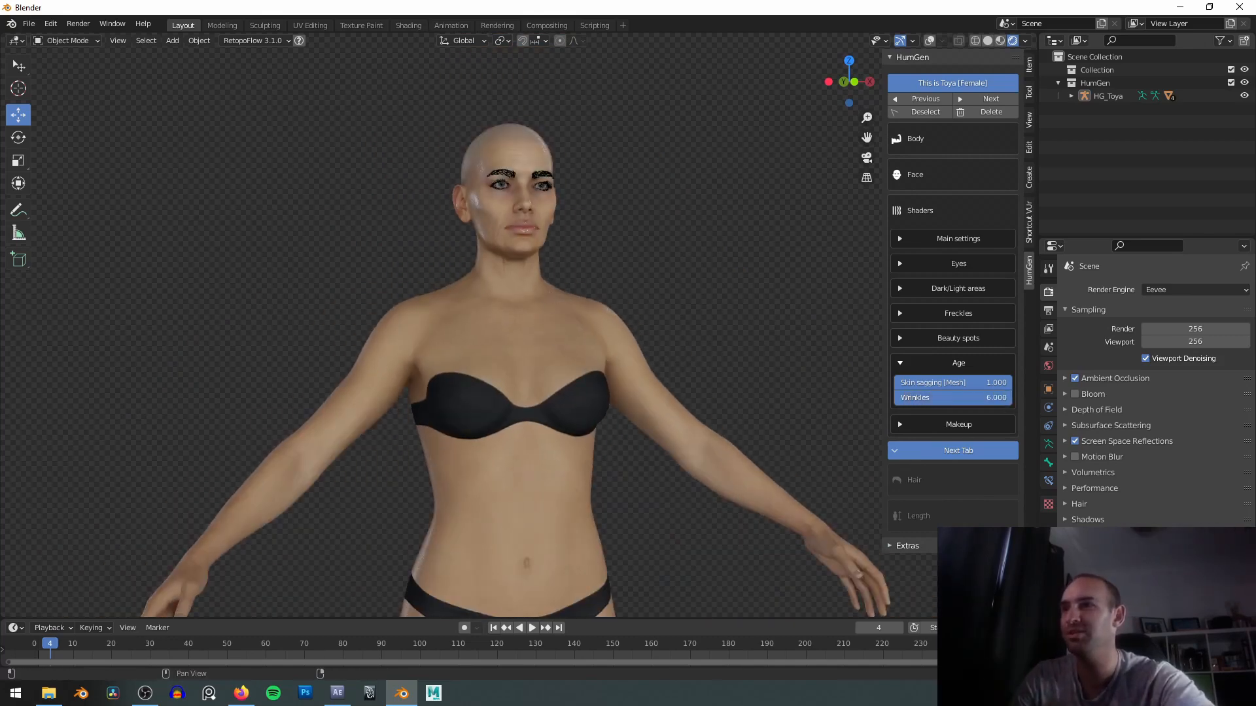
{"action": "scroll", "coordinate": [608, 310], "scroll_direction": "up", "scroll_amount": 6}
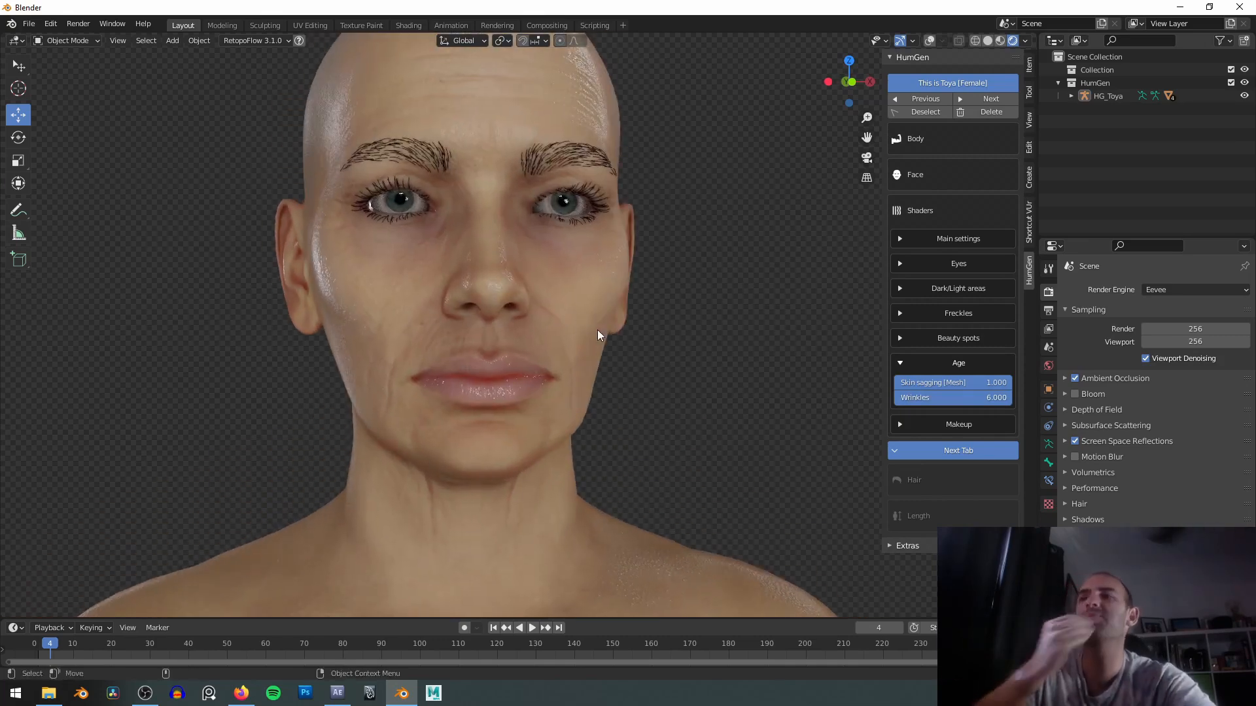
{"action": "scroll", "coordinate": [688, 308], "scroll_direction": "down", "scroll_amount": 2}
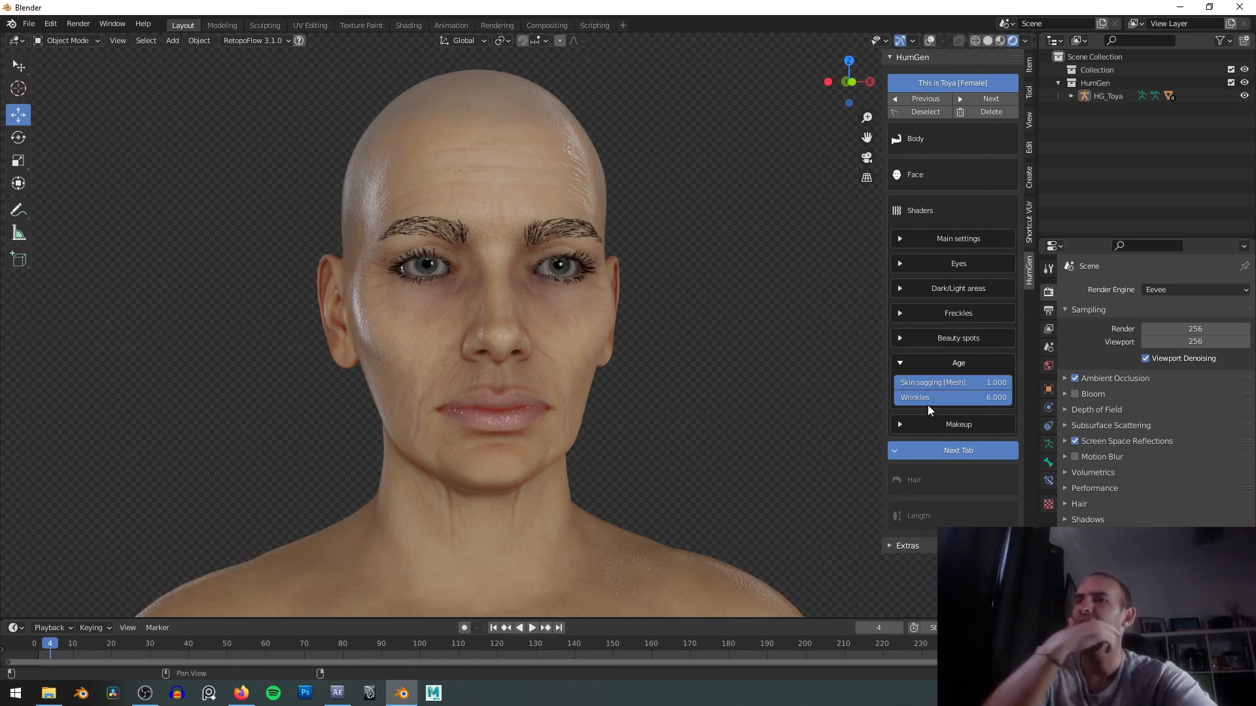
Reset skin sagging and wrinkles to 0.000, and restore them to 1.000 and 6.000 for comparison.
{"action": "left_click_drag", "start_coordinate": [981, 383], "coordinate": [849, 367]}
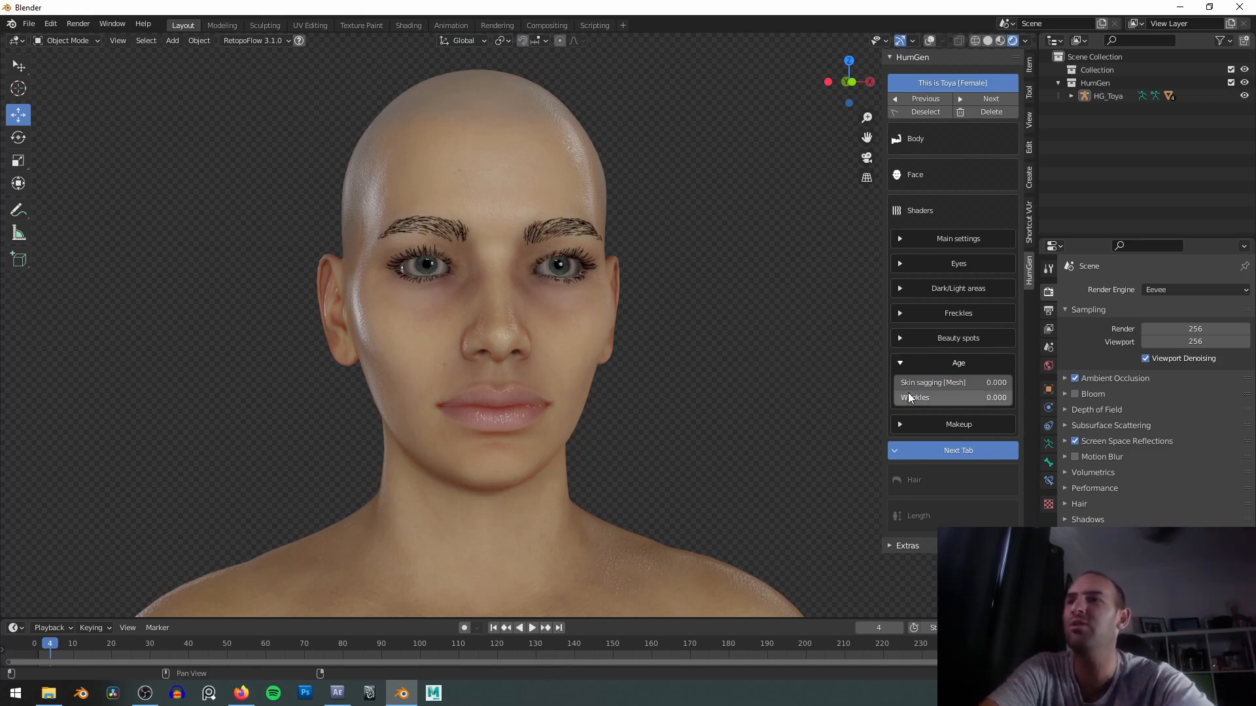
{"action": "left_click_drag", "start_coordinate": [925, 382], "coordinate": [1011, 398]}
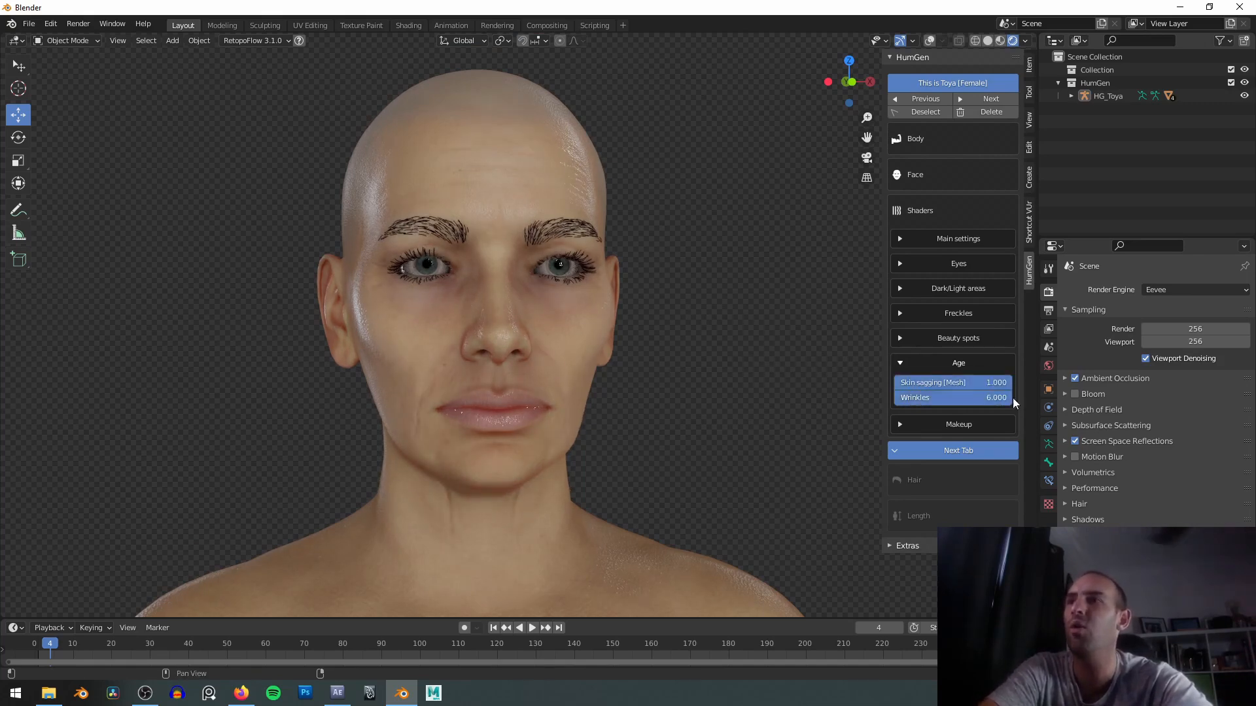
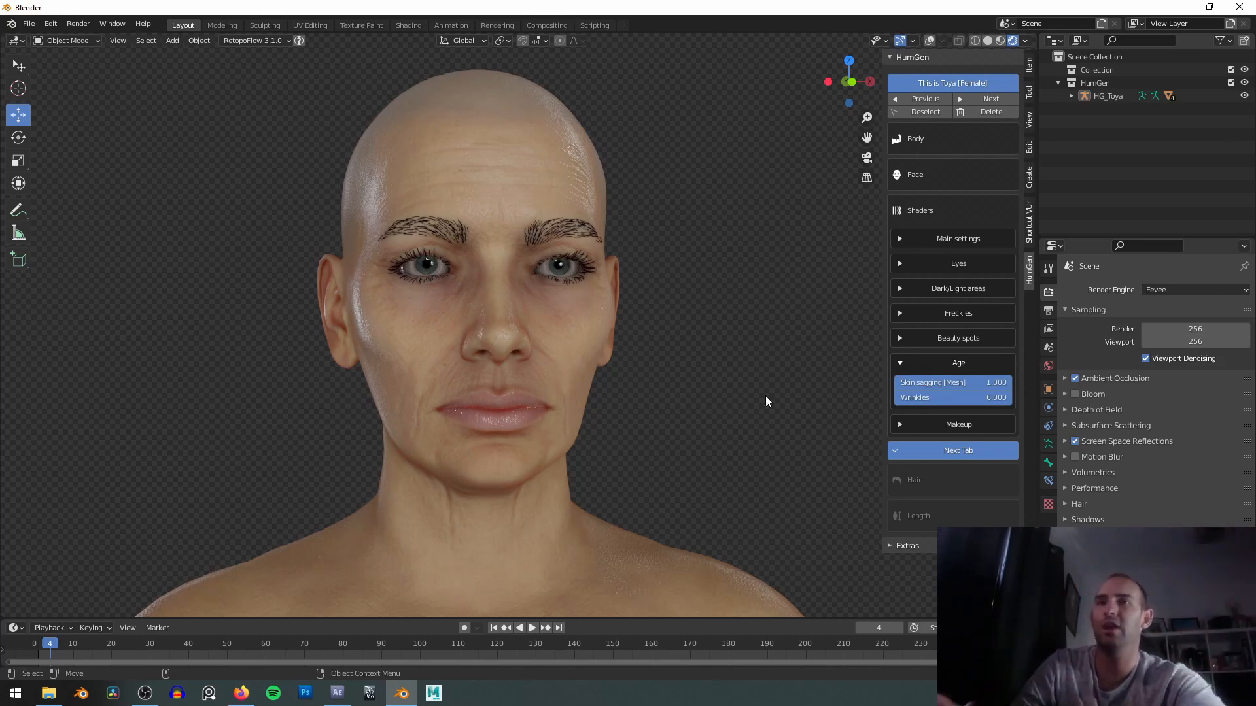
Set the wrinkles to 12 and raise them further to 20.
{"action": "left_click", "coordinate": [942, 398]}
{"action": "type", "text": "12"}
{"action": "key", "text": "Return"}
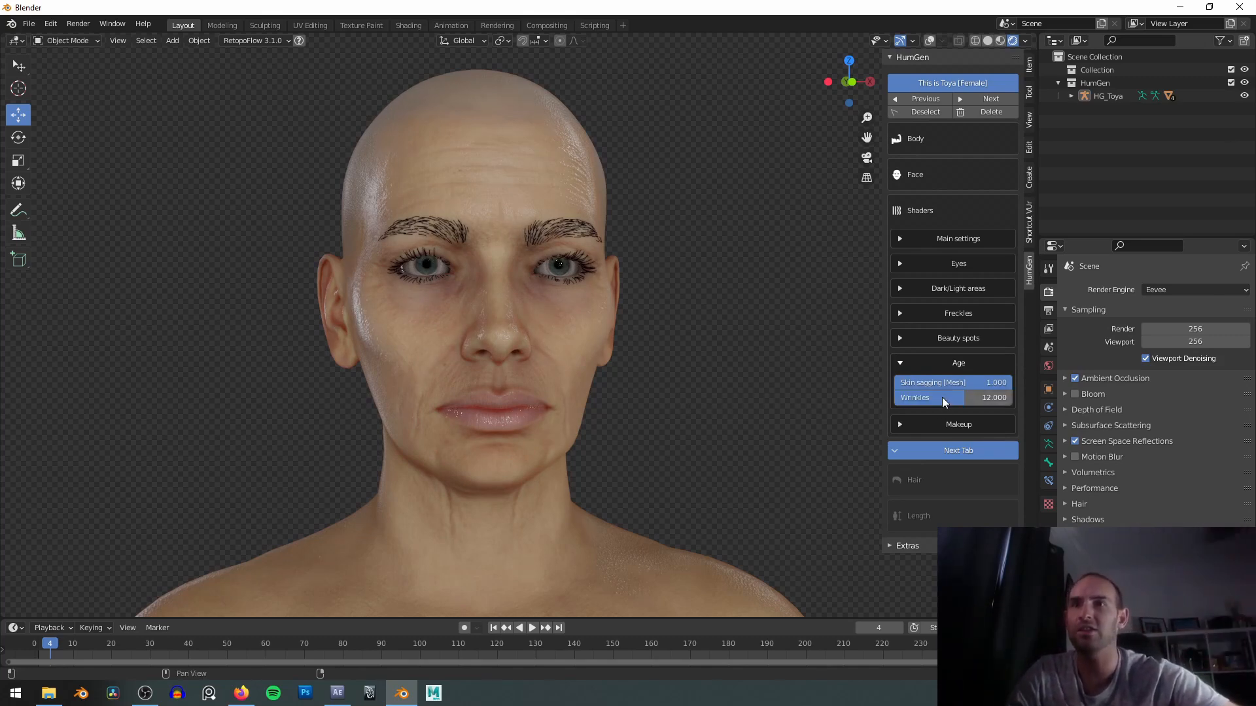
{"action": "left_click_drag", "start_coordinate": [979, 398], "coordinate": [1011, 398]}
Set the wrinkles to 100 and view the face from a slightly different angle.
{"action": "left_click", "coordinate": [960, 397]}
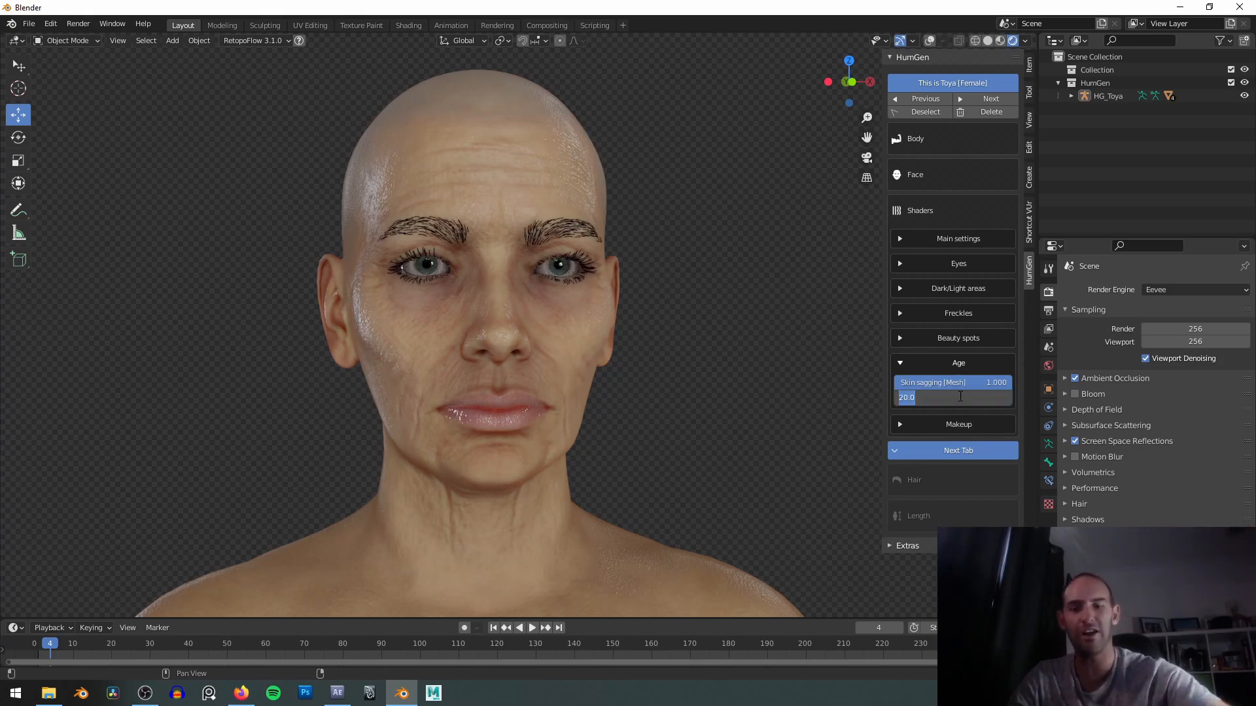
{"action": "key", "text": "Return"}
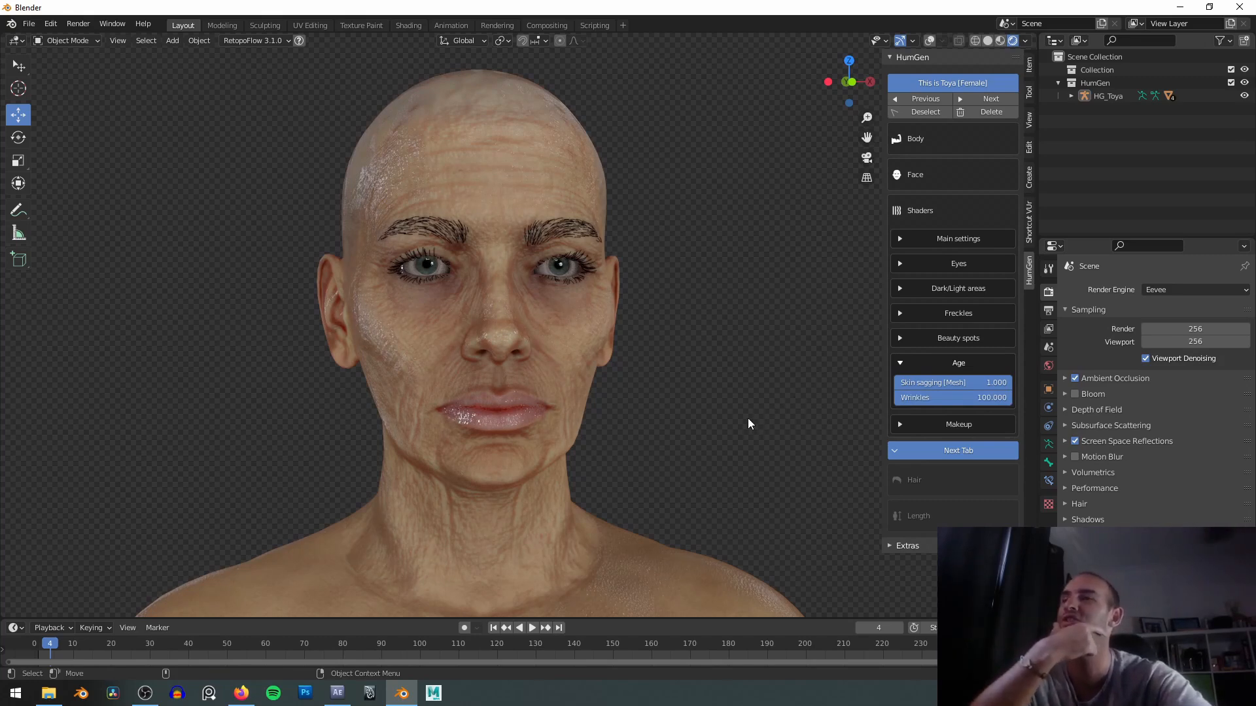
{"action": "middle_click_drag", "start_coordinate": [687, 377], "coordinate": [660, 371]}
Lower the wrinkles to 14.286, and raise them again while turning the face sideways.
{"action": "mouse_move", "coordinate": [996, 398]}
{"action": "left_mouse_down"}
{"action": "mouse_move", "coordinate": [894, 399]}
{"action": "mouse_move", "coordinate": [1010, 398]}
{"action": "mouse_move", "coordinate": [895, 398]}
{"action": "mouse_move", "coordinate": [970, 386]}
{"action": "mouse_move", "coordinate": [897, 383]}
{"action": "mouse_move", "coordinate": [1006, 382]}
{"action": "mouse_move", "coordinate": [895, 382]}
{"action": "mouse_move", "coordinate": [1010, 382]}
{"action": "left_mouse_up"}
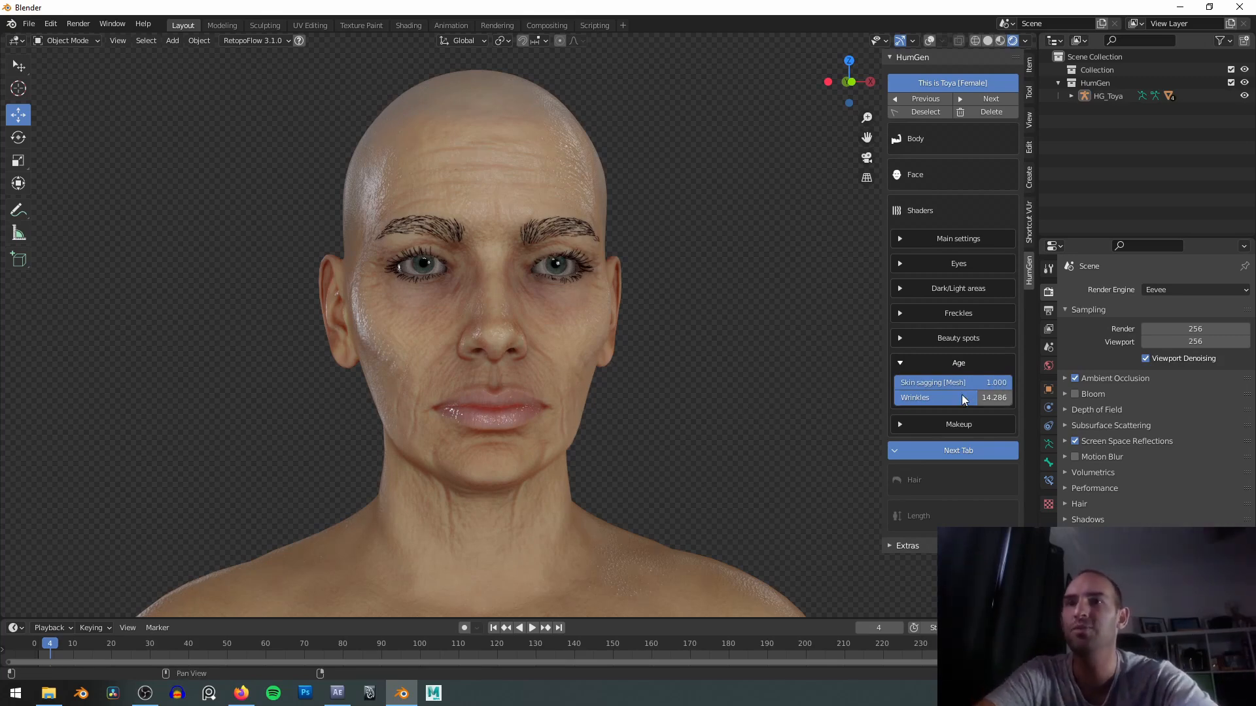
{"action": "left_click_drag", "start_coordinate": [979, 398], "coordinate": [1012, 398]}
{"action": "middle_click_drag", "start_coordinate": [634, 333], "coordinate": [680, 332]}
{"action": "mouse_move", "coordinate": [1007, 402]}
{"action": "left_mouse_down"}
{"action": "mouse_move", "coordinate": [962, 397]}
{"action": "mouse_move", "coordinate": [1007, 397]}
{"action": "left_mouse_up"}
Set the wrinkles to 100 for comparison, and bring them back to 20 with the face up close.
{"action": "left_click", "coordinate": [996, 397]}
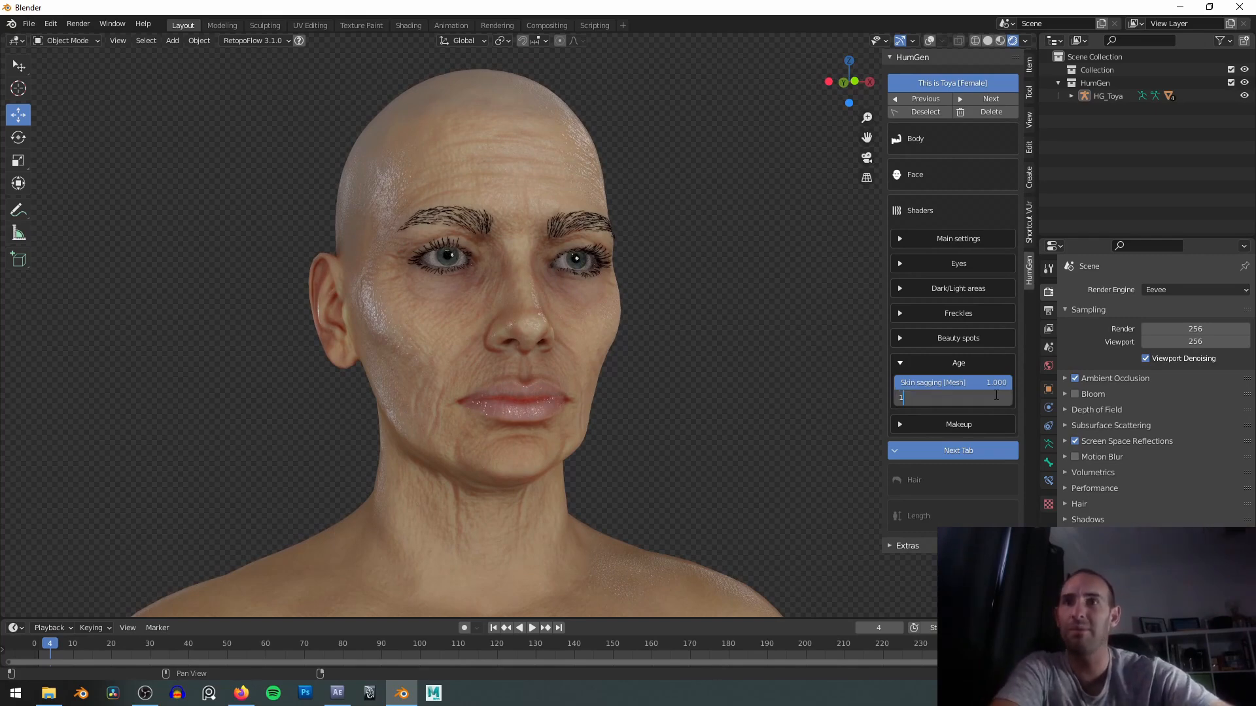
{"action": "key", "text": "Return"}
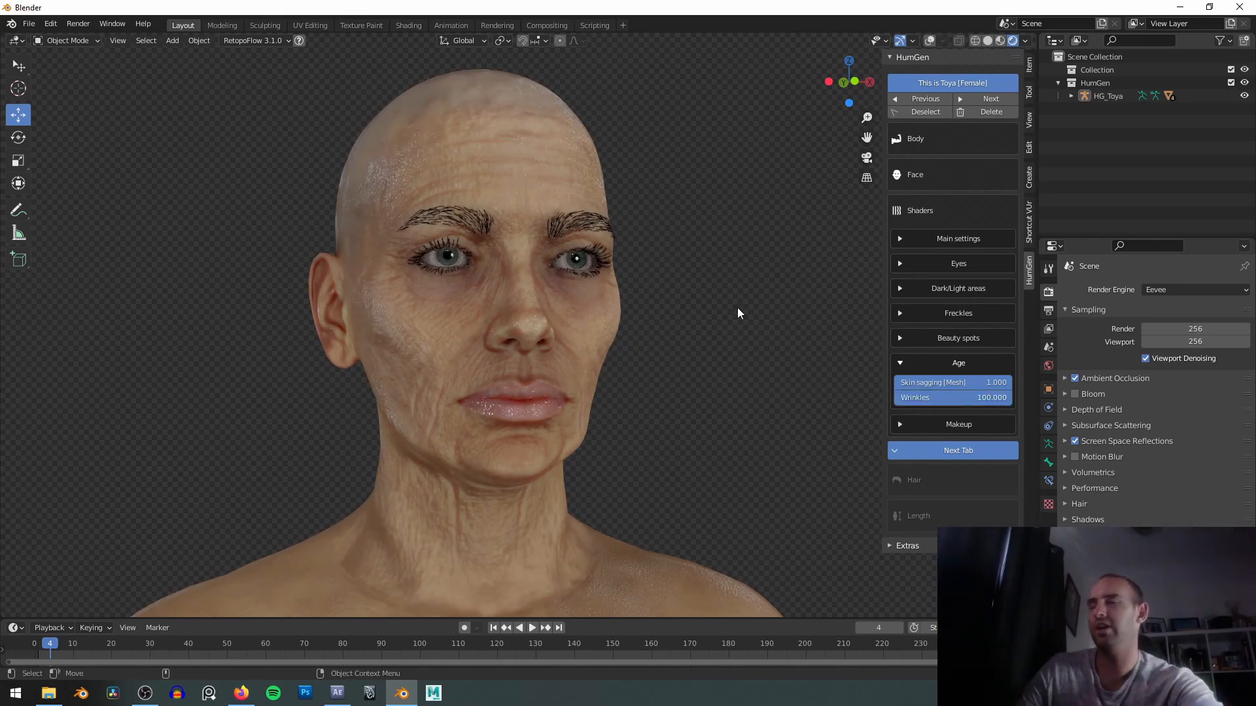
{"action": "left_click_drag", "start_coordinate": [1005, 399], "coordinate": [909, 398]}
{"action": "scroll", "coordinate": [603, 344], "scroll_direction": "up", "scroll_amount": 4}
{"action": "double_click", "coordinate": [909, 399]}
{"action": "type", "text": "20"}
{"action": "key", "text": "Return"}
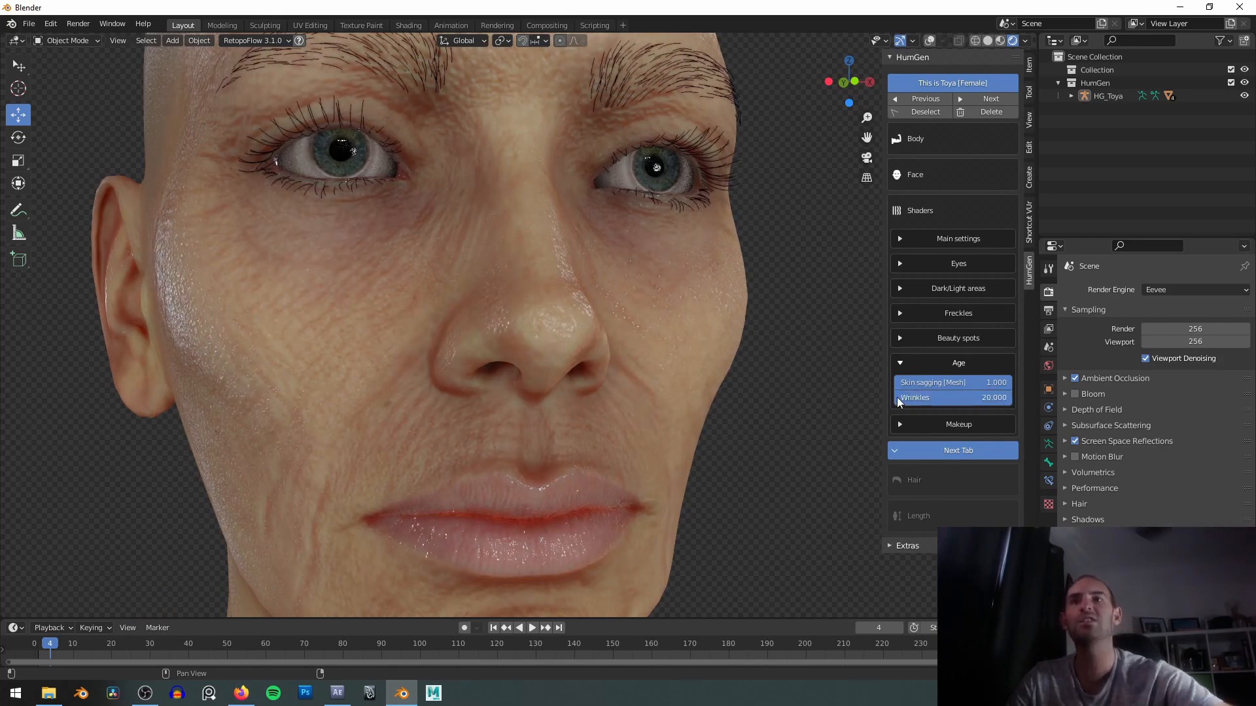
Vary the Age values while viewing the face from several angles, ending on skin sagging 1.000 and wrinkles 20.000.
{"action": "scroll", "coordinate": [731, 272], "scroll_direction": "down", "scroll_amount": 5}
{"action": "scroll", "coordinate": [677, 263], "scroll_direction": "up", "scroll_amount": 1}
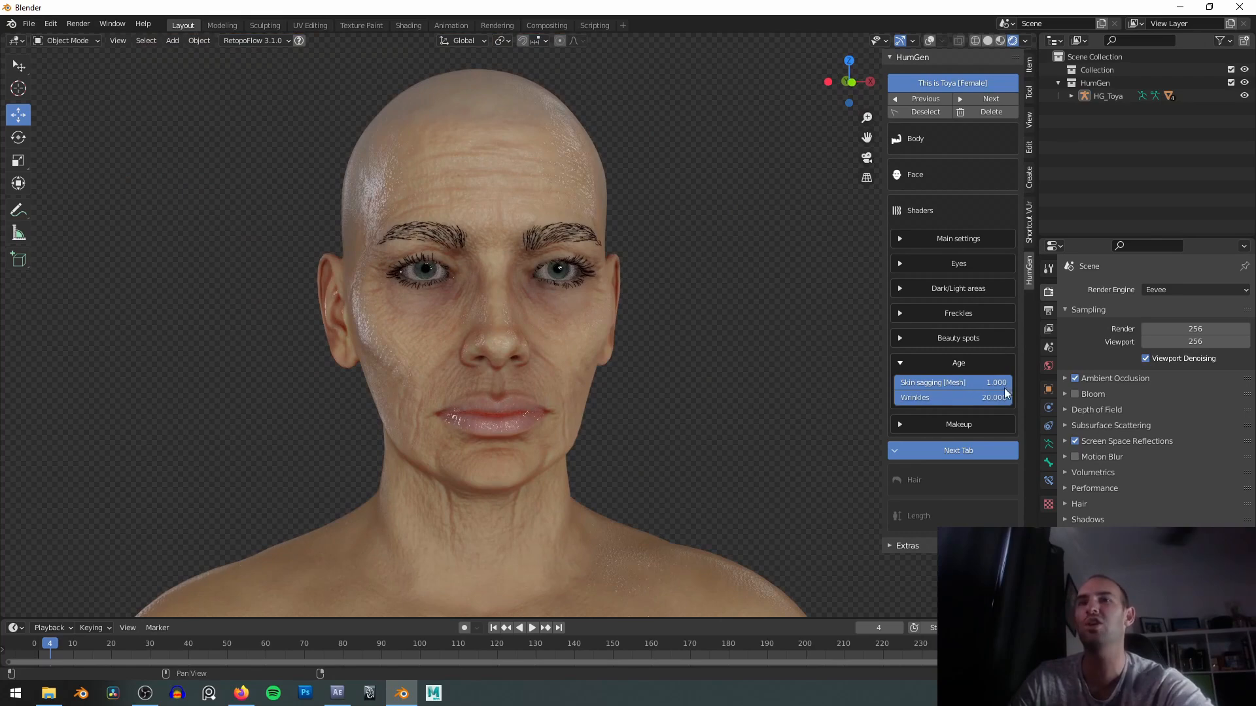
{"action": "middle_click_drag", "start_coordinate": [701, 358], "coordinate": [794, 363]}
{"action": "left_click_drag", "start_coordinate": [909, 397], "coordinate": [960, 376]}
{"action": "middle_click_drag", "start_coordinate": [752, 353], "coordinate": [685, 354]}
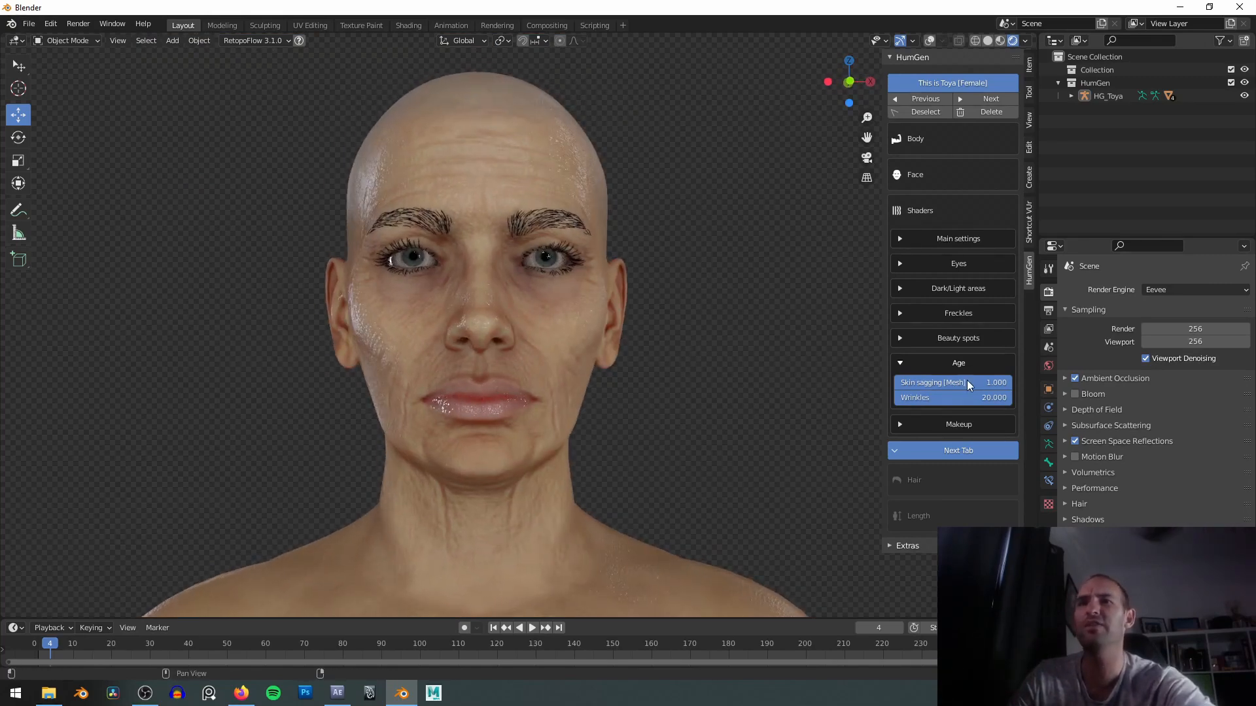
Open the skin sagging value for editing, keep it at 1.0 and view the face at an angle.
{"action": "left_click", "coordinate": [961, 381]}
{"action": "key", "text": "Escape"}
{"action": "left_click", "coordinate": [956, 381]}
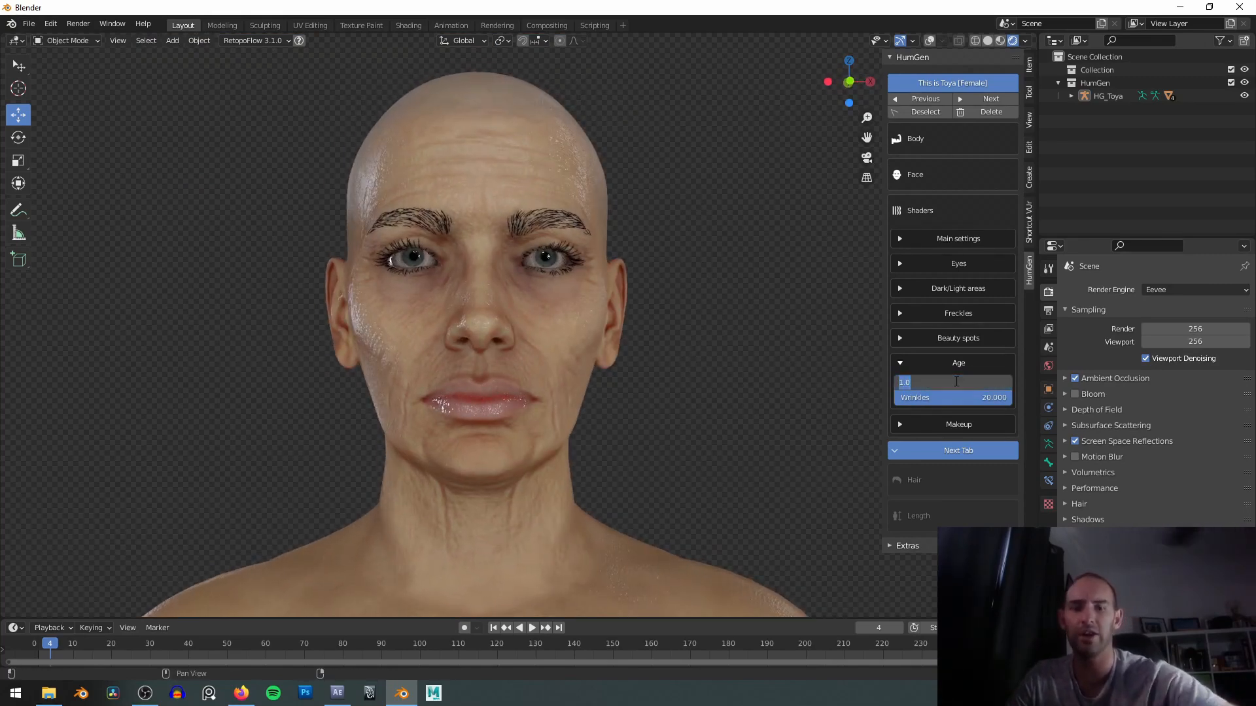
{"action": "key", "text": "Return"}
{"action": "middle_click_drag", "start_coordinate": [595, 380], "coordinate": [613, 376]}
{"action": "middle_click_drag", "start_coordinate": [672, 340], "coordinate": [677, 337]}
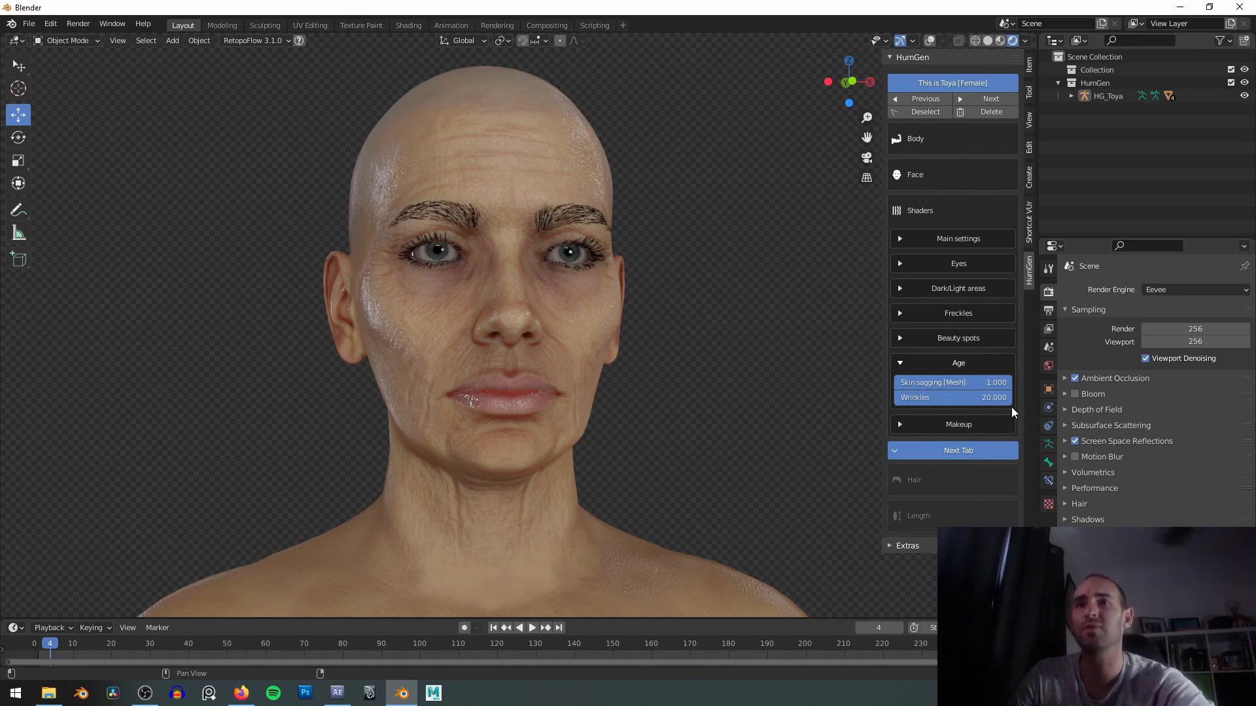
Reset the skin sagging to 0.000 and reduce the wrinkles to 0.923, checking the skin up close.
{"action": "left_click_drag", "start_coordinate": [1004, 398], "coordinate": [893, 383]}
{"action": "middle_click_drag", "start_coordinate": [735, 397], "coordinate": [817, 412]}
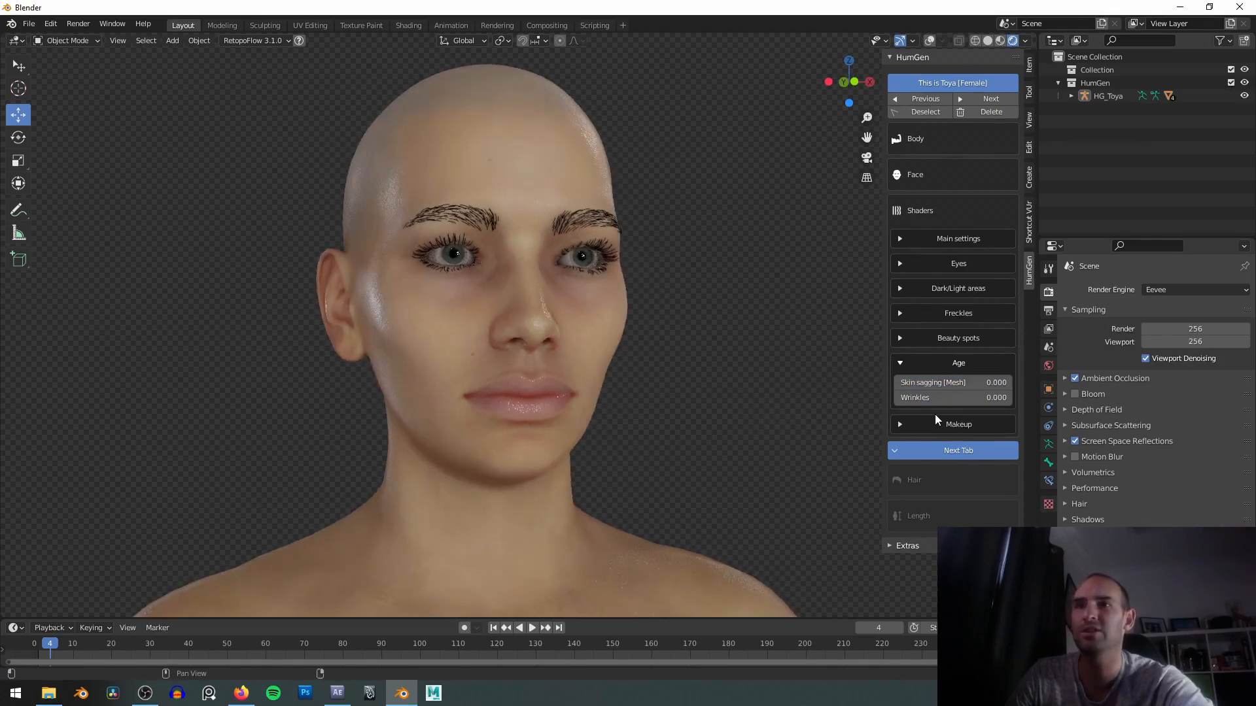
{"action": "left_click_drag", "start_coordinate": [960, 398], "coordinate": [911, 398]}
{"action": "scroll", "coordinate": [599, 344], "scroll_direction": "up", "scroll_amount": 6}
{"action": "scroll", "coordinate": [497, 295], "scroll_direction": "down", "scroll_amount": 10}
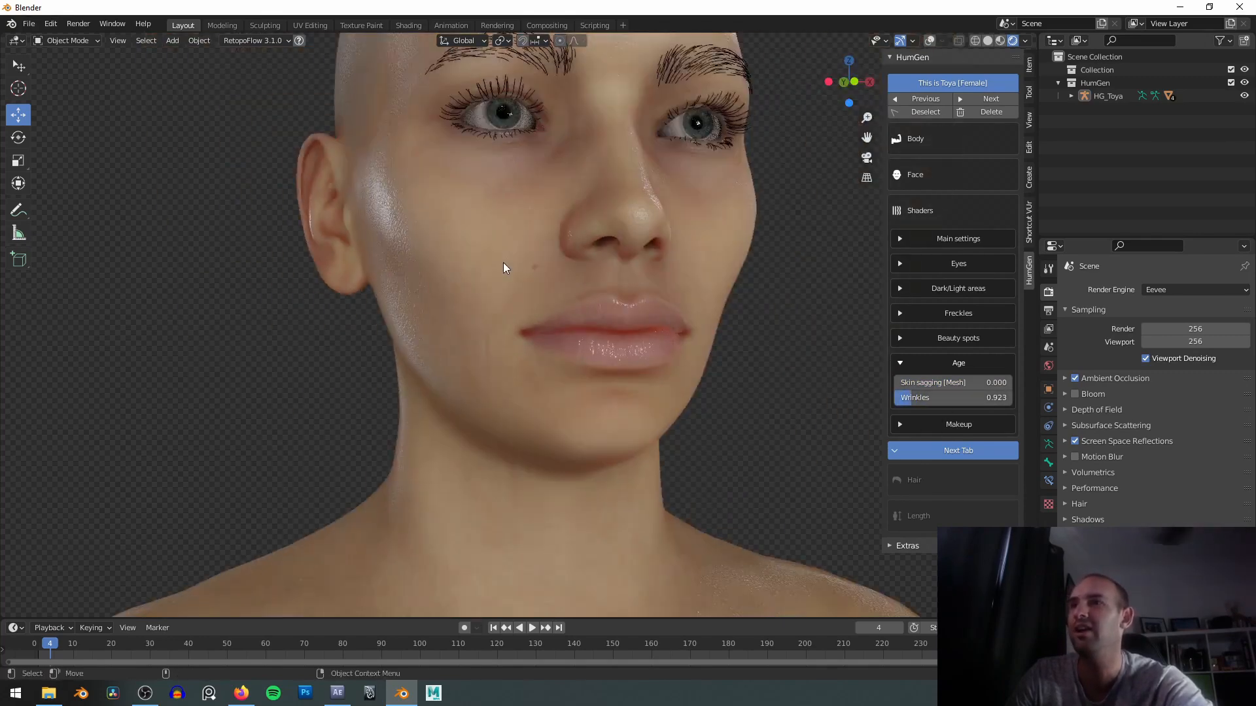
{"action": "middle_click_drag", "start_coordinate": [516, 288], "coordinate": [595, 269]}
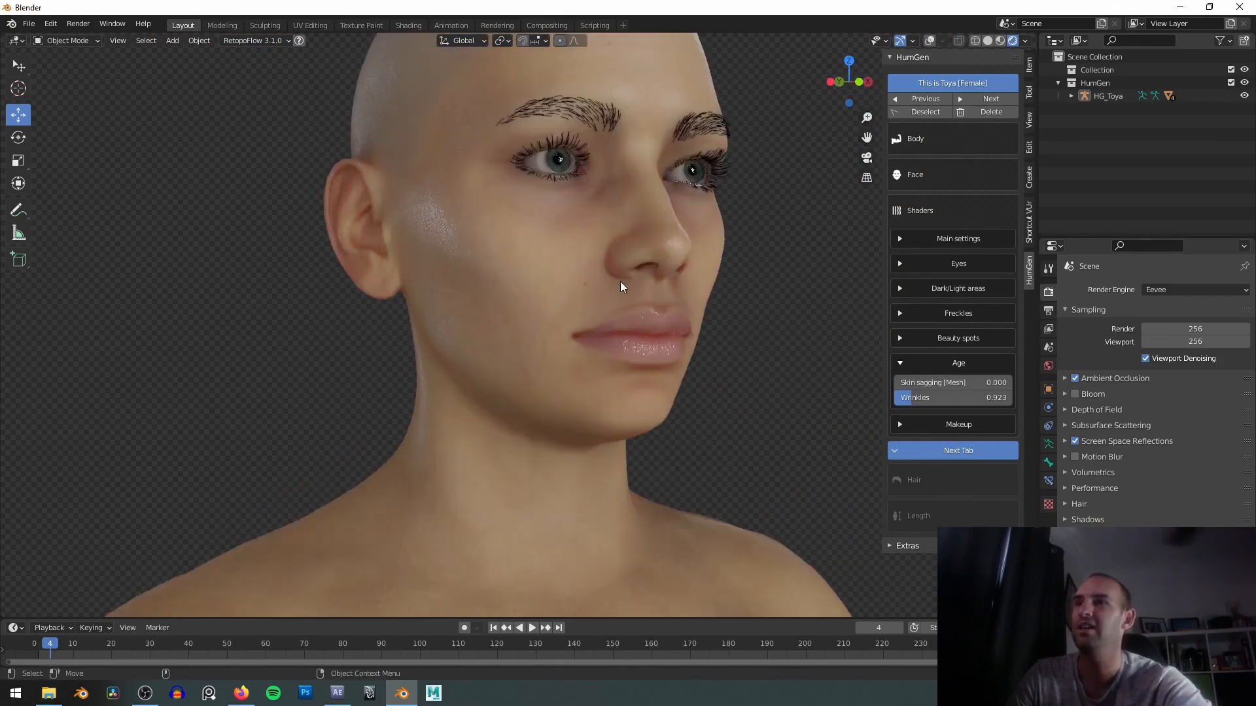
Collapse the Age settings and expand the Makeup settings, keeping the woman's face framed up close.
{"action": "scroll", "coordinate": [595, 270], "scroll_direction": "up", "scroll_amount": 3}
{"action": "left_click_drag", "start_coordinate": [913, 397], "coordinate": [910, 397]}
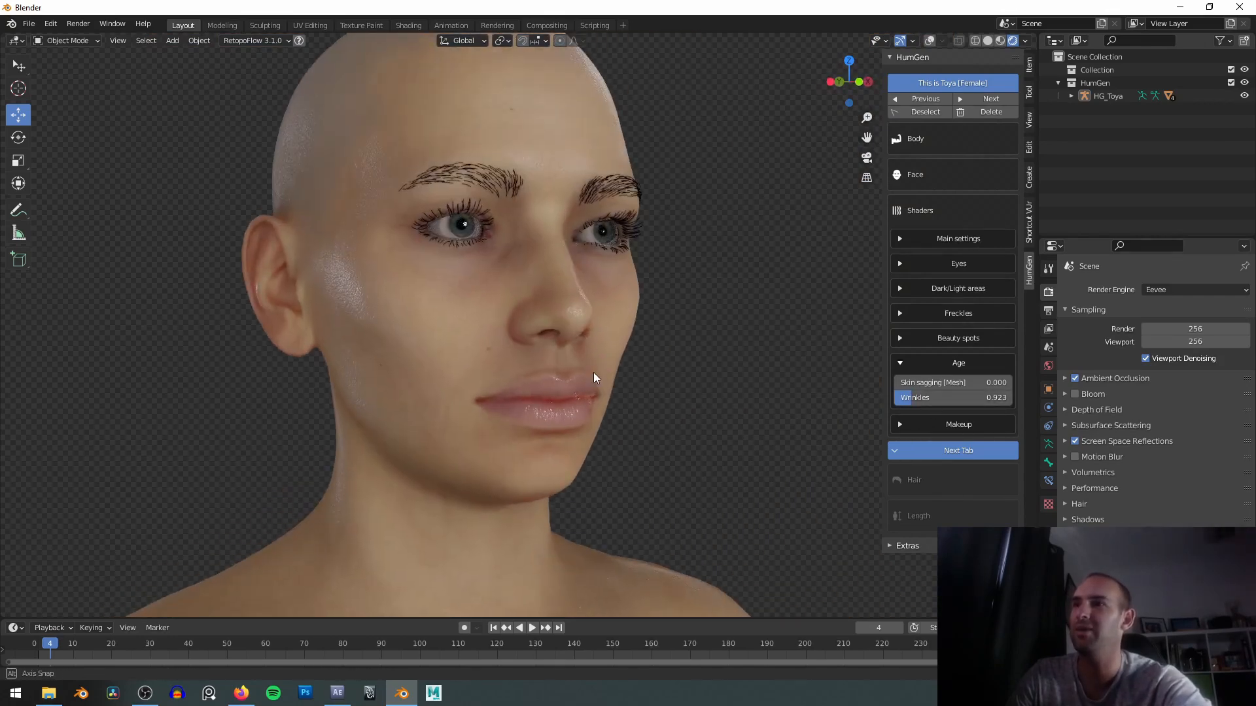
{"action": "scroll", "coordinate": [485, 332], "scroll_direction": "down", "scroll_amount": 5}
{"action": "middle_click_drag", "start_coordinate": [484, 332], "coordinate": [706, 354], "text": "shift"}
{"action": "scroll", "coordinate": [688, 295], "scroll_direction": "up", "scroll_amount": 2}
{"action": "left_click", "coordinate": [901, 363]}
{"action": "left_click", "coordinate": [900, 388]}
{"action": "scroll", "coordinate": [941, 425], "scroll_direction": "down", "scroll_amount": 6}
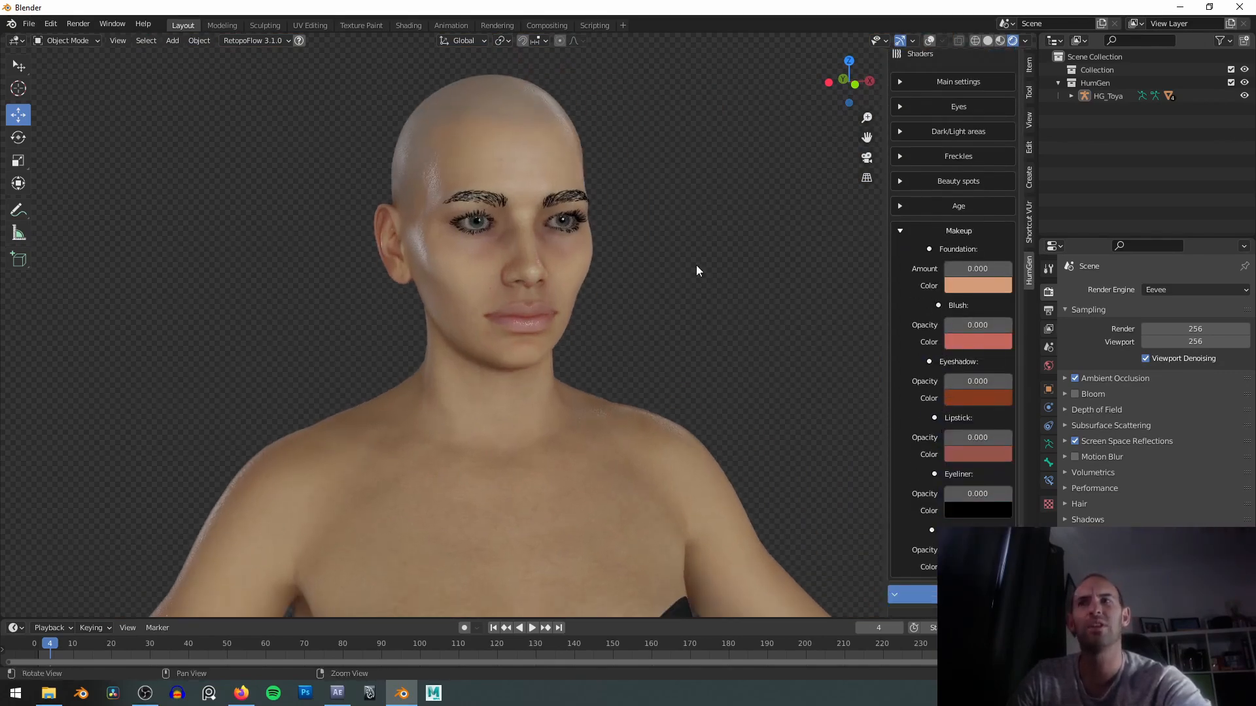
{"action": "middle_click_drag", "start_coordinate": [697, 265], "coordinate": [668, 285], "text": "shift"}
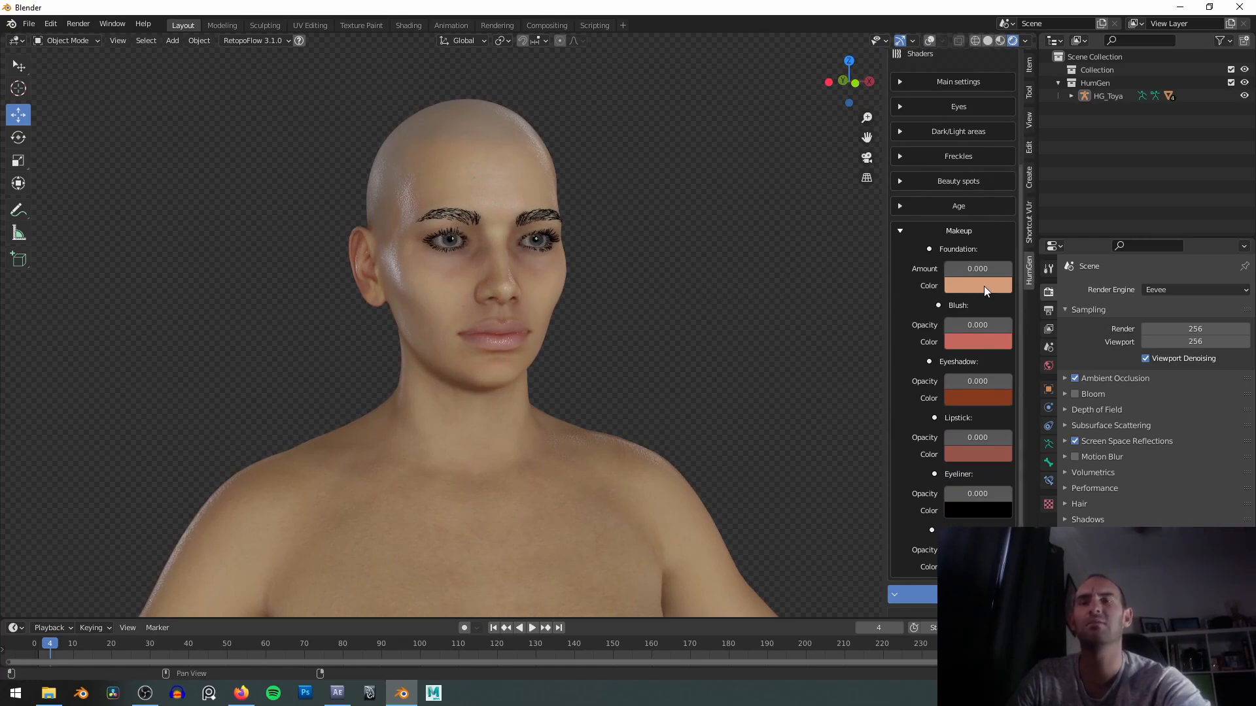
{"action": "scroll", "coordinate": [635, 292], "scroll_direction": "up", "scroll_amount": 2}
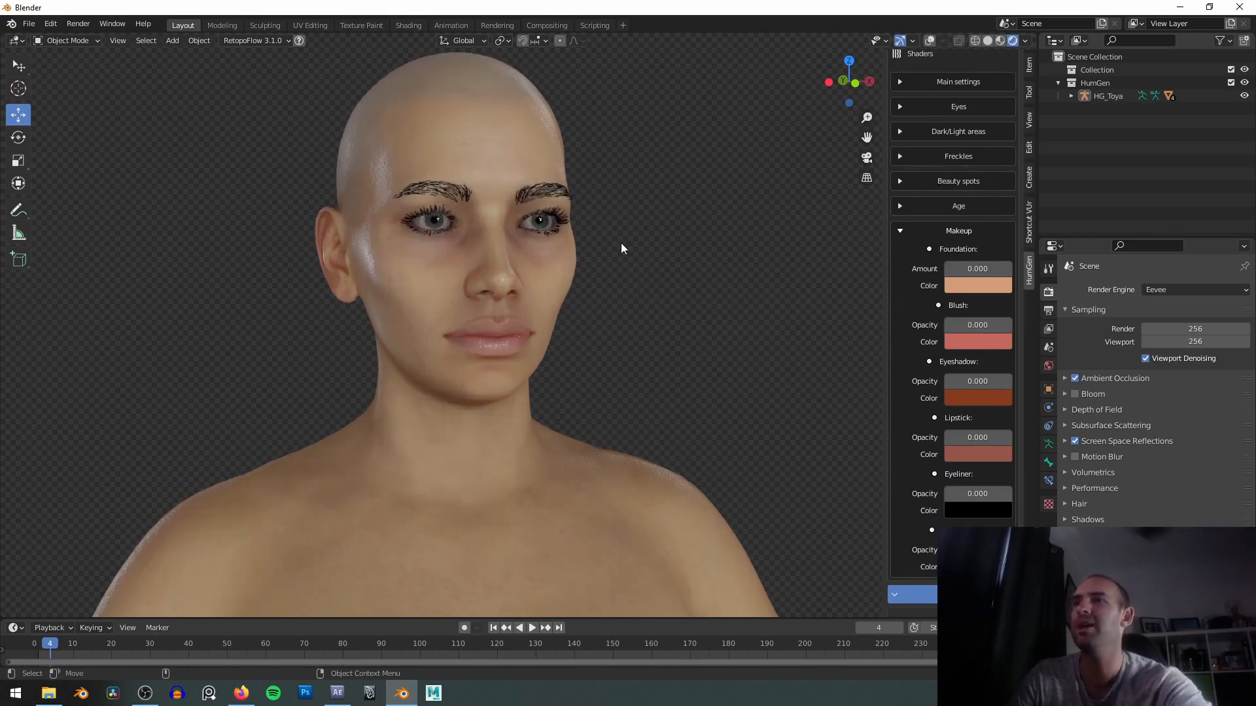
{"action": "scroll", "coordinate": [626, 221], "scroll_direction": "up", "scroll_amount": 1}
{"action": "middle_click_drag", "start_coordinate": [625, 226], "coordinate": [754, 259], "text": "alt"}
{"action": "scroll", "coordinate": [736, 254], "scroll_direction": "up", "scroll_amount": 1}
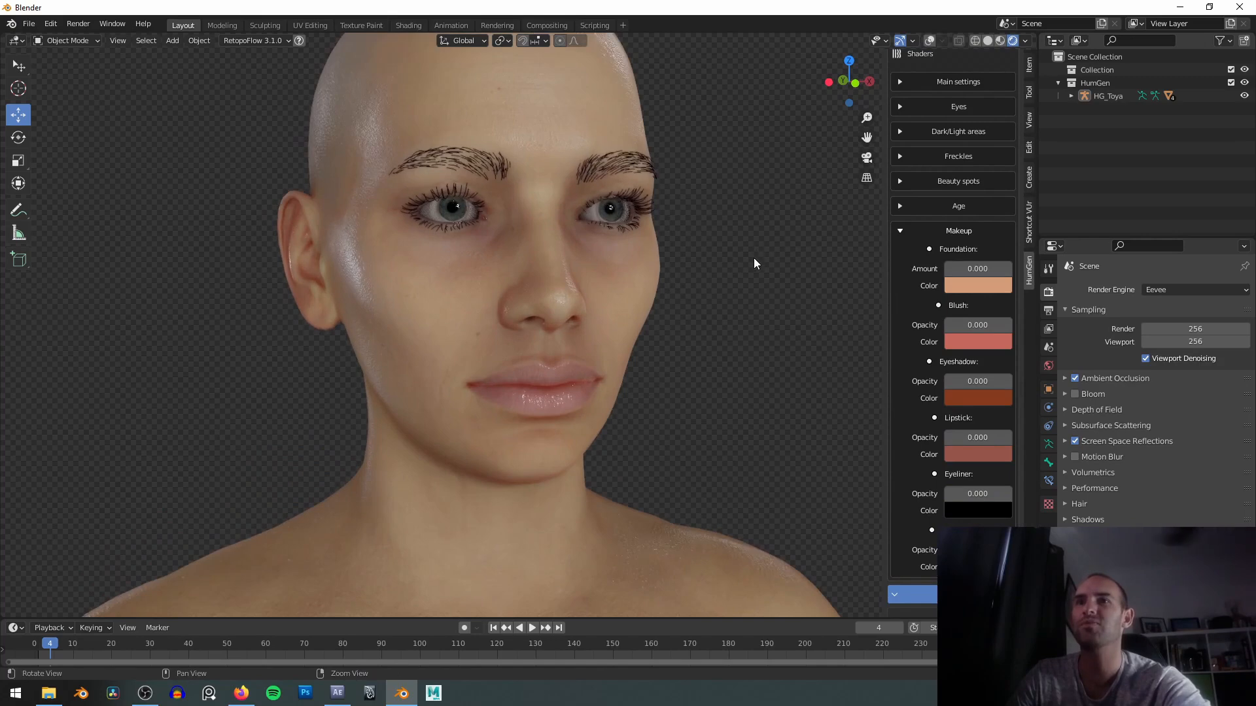
Raise the foundation amount to 1.000 and inspect its coverage on the face and neck from several angles.
{"action": "left_click_drag", "start_coordinate": [972, 268], "coordinate": [1046, 268]}
{"action": "scroll", "coordinate": [650, 338], "scroll_direction": "down", "scroll_amount": 3}
{"action": "left_click_drag", "start_coordinate": [648, 338], "coordinate": [638, 334], "text": "alt"}
{"action": "middle_click_drag", "start_coordinate": [637, 334], "coordinate": [633, 295], "text": "alt"}
{"action": "mouse_move", "coordinate": [1001, 270]}
{"action": "left_mouse_down"}
{"action": "mouse_move", "coordinate": [934, 269]}
{"action": "mouse_move", "coordinate": [1007, 269]}
{"action": "left_mouse_up"}
{"action": "left_click_drag", "start_coordinate": [749, 321], "coordinate": [806, 318], "text": "alt"}
{"action": "mouse_move", "coordinate": [991, 270]}
{"action": "left_mouse_down"}
{"action": "mouse_move", "coordinate": [921, 271]}
{"action": "mouse_move", "coordinate": [994, 271]}
{"action": "left_mouse_up"}
{"action": "left_click_drag", "start_coordinate": [598, 350], "coordinate": [553, 323], "text": "alt"}
{"action": "scroll", "coordinate": [482, 375], "scroll_direction": "up", "scroll_amount": 3}
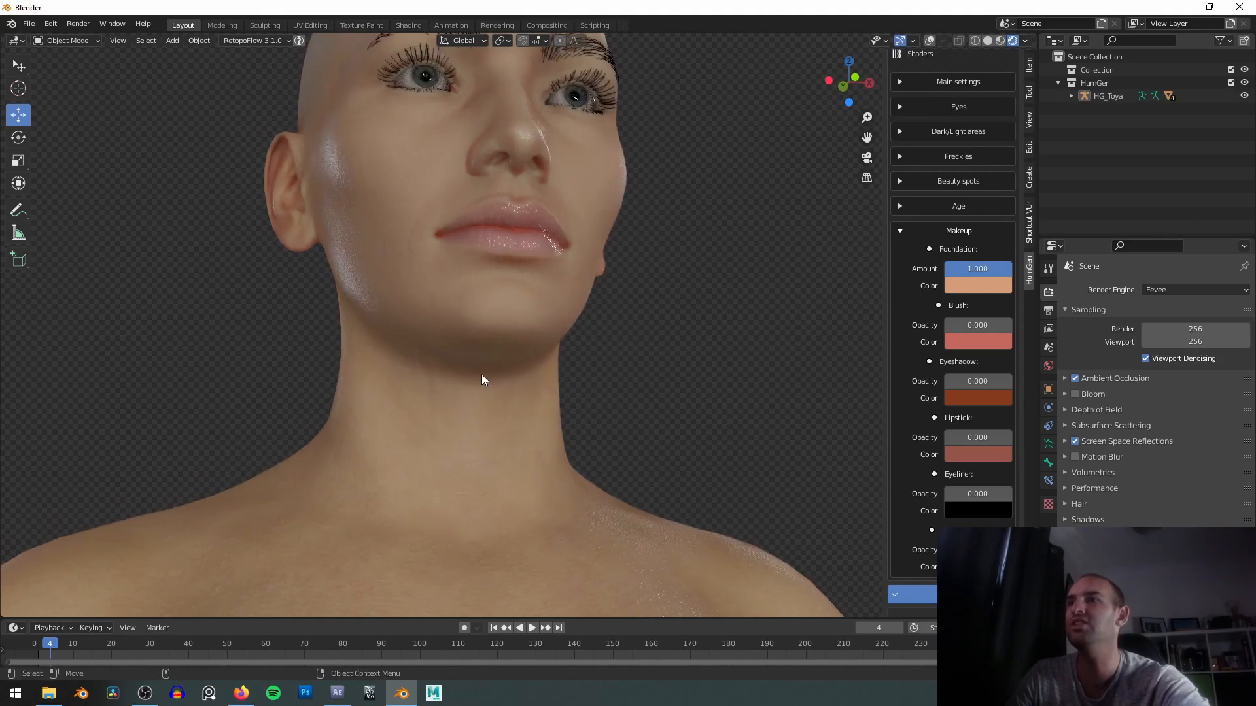
{"action": "mouse_move", "coordinate": [982, 268]}
{"action": "left_mouse_down"}
{"action": "mouse_move", "coordinate": [915, 269]}
{"action": "mouse_move", "coordinate": [988, 269]}
{"action": "left_mouse_up"}
{"action": "left_click_drag", "start_coordinate": [647, 340], "coordinate": [613, 350], "text": "alt"}
{"action": "left_click_drag", "start_coordinate": [833, 295], "coordinate": [837, 313], "text": "alt"}
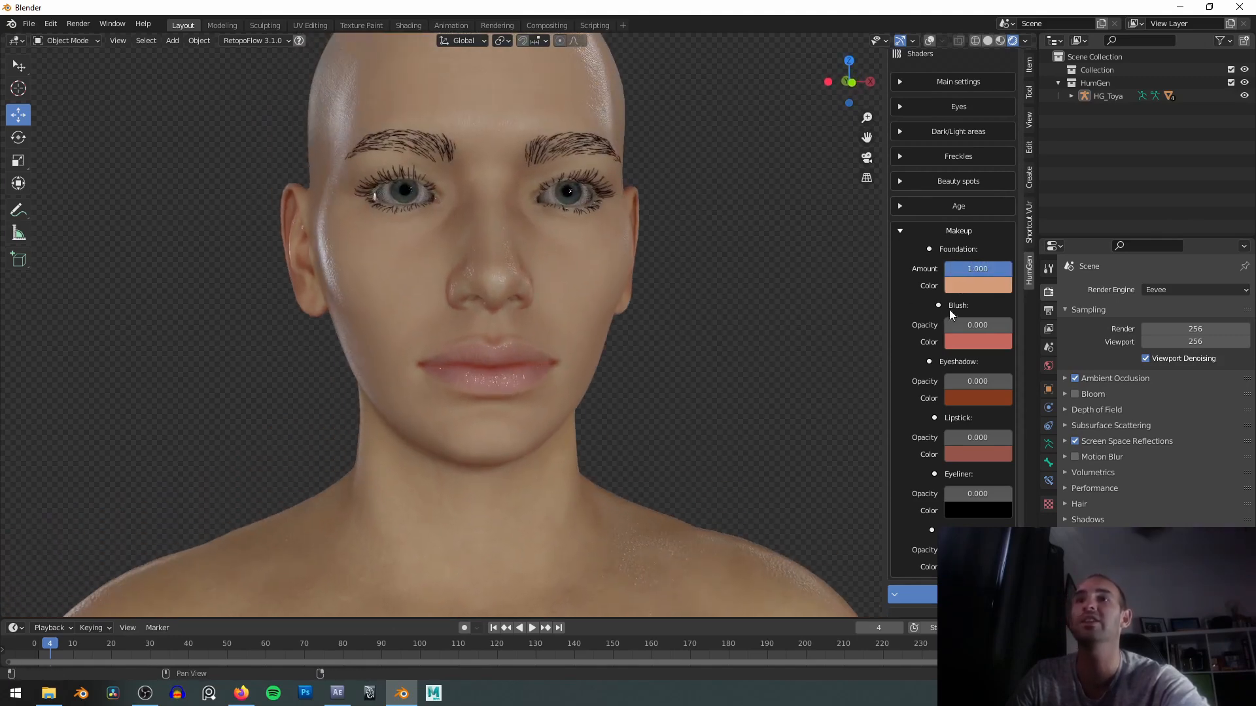
Try a pale lavender foundation color with R 0.553, G 0.491 and B 0.656, and undo the color change.
{"action": "left_click", "coordinate": [967, 287]}
{"action": "mouse_move", "coordinate": [1007, 120]}
{"action": "left_mouse_down"}
{"action": "mouse_move", "coordinate": [1008, 140]}
{"action": "mouse_move", "coordinate": [990, 138]}
{"action": "mouse_move", "coordinate": [1005, 142]}
{"action": "left_mouse_up"}
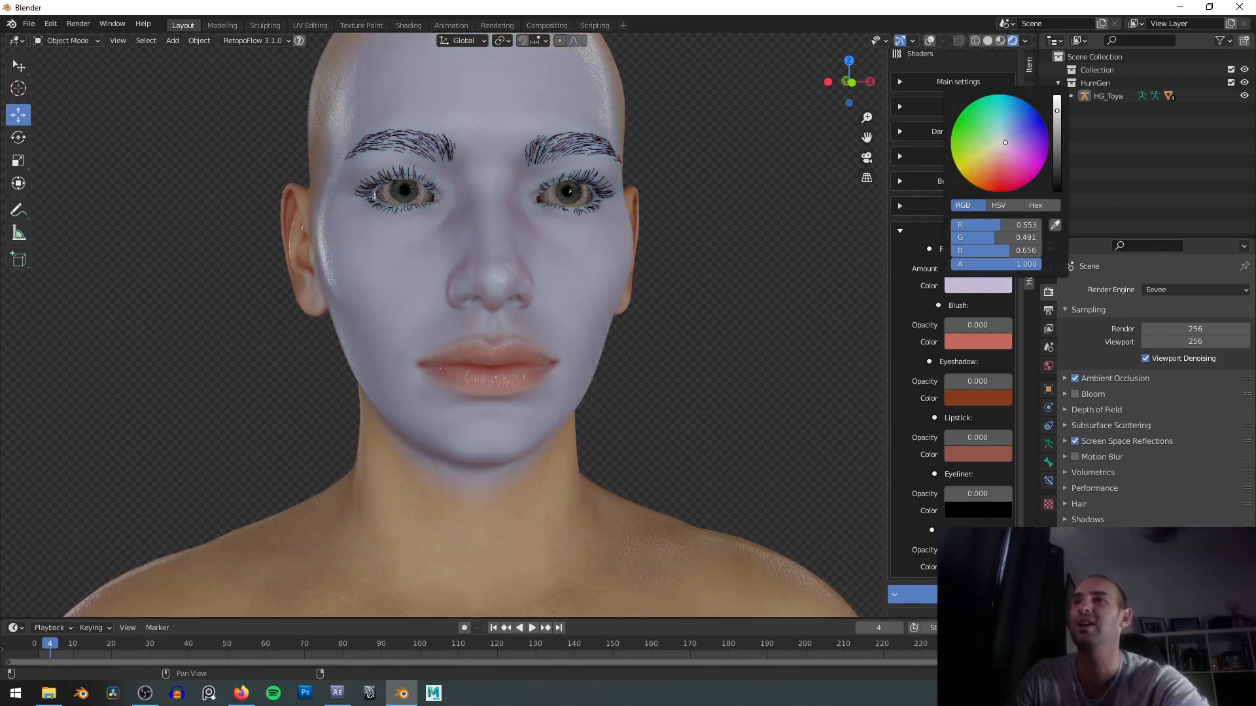
{"action": "middle_click_drag", "start_coordinate": [650, 241], "coordinate": [702, 295]}
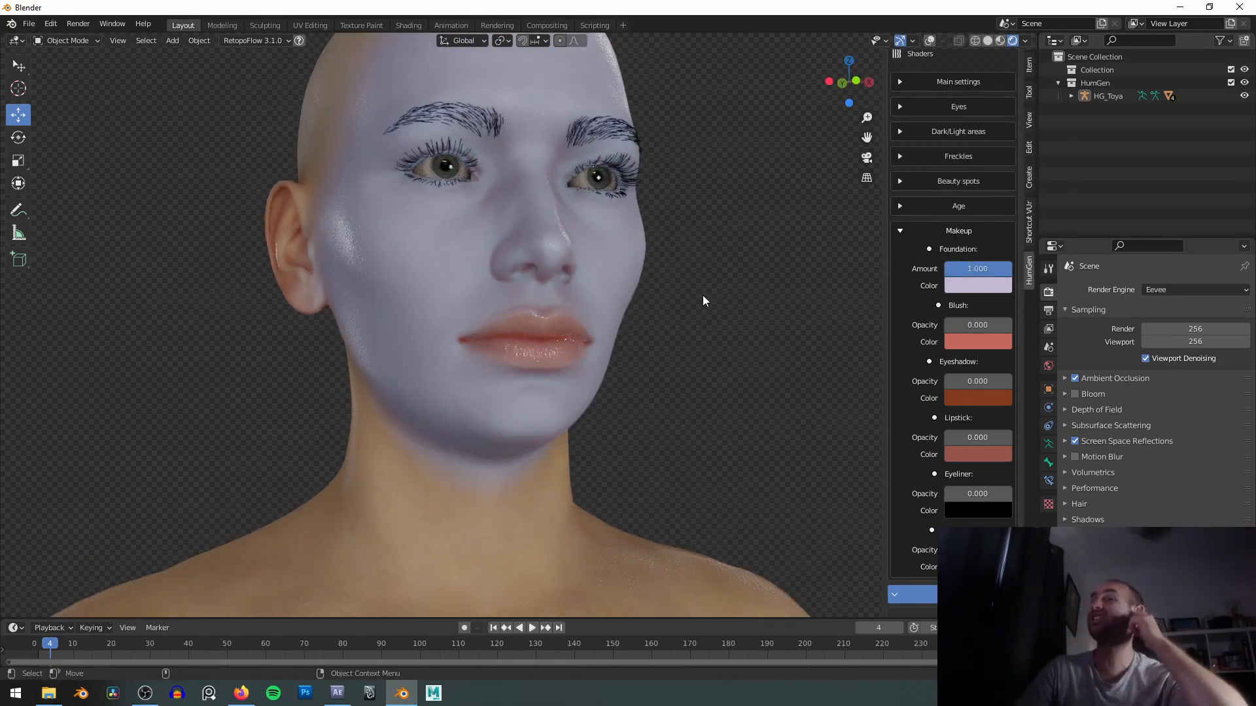
{"action": "middle_click_drag", "start_coordinate": [672, 339], "coordinate": [657, 307]}
{"action": "key", "text": "ctrl+z"}
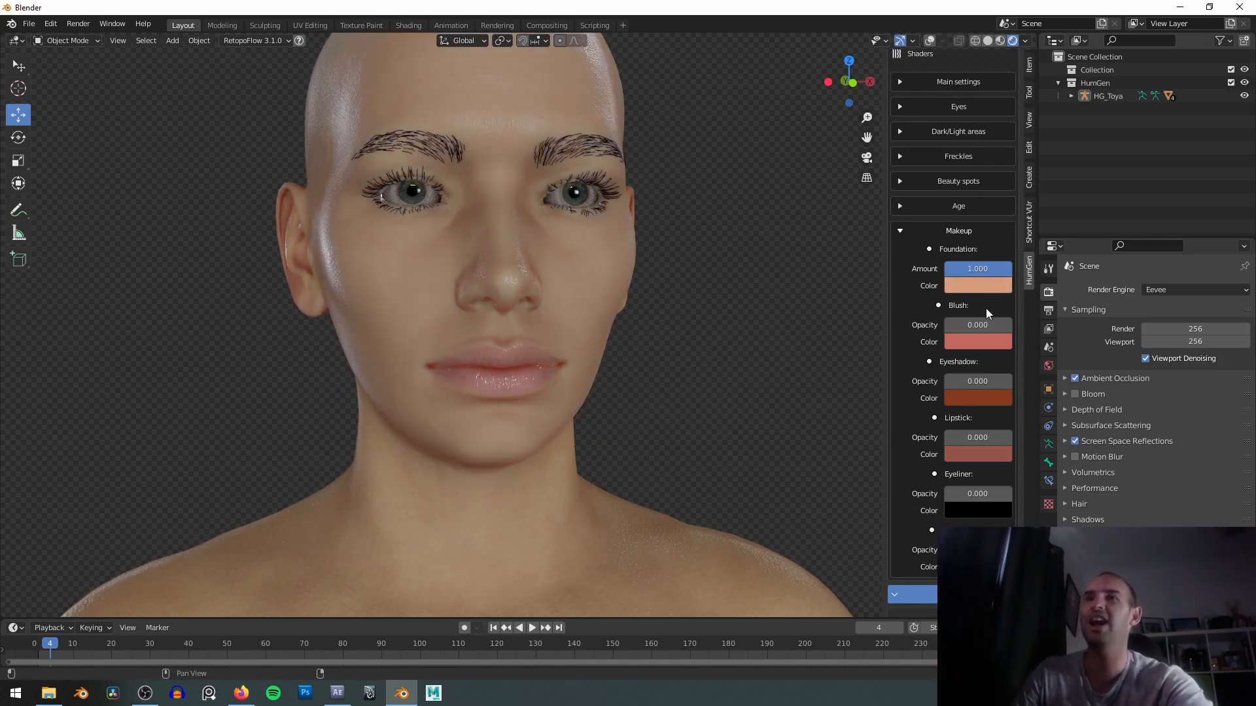
Reduce the foundation amount to 0.400.
{"action": "middle_click_drag", "start_coordinate": [600, 191], "coordinate": [594, 254], "text": "shift"}
{"action": "left_click_drag", "start_coordinate": [993, 268], "coordinate": [926, 268]}
{"action": "left_click_drag", "start_coordinate": [977, 269], "coordinate": [983, 269]}
Set the blush opacity to 1.000 and check the cheeks at an angle.
{"action": "middle_click_drag", "start_coordinate": [687, 256], "coordinate": [719, 216], "text": "shift"}
{"action": "left_click_drag", "start_coordinate": [987, 327], "coordinate": [1012, 327]}
{"action": "mouse_move", "coordinate": [752, 320]}
{"action": "middle_mouse_down"}
{"action": "mouse_move", "coordinate": [706, 316]}
{"action": "mouse_move", "coordinate": [728, 320]}
{"action": "middle_mouse_up"}
{"action": "mouse_move", "coordinate": [1011, 326]}
{"action": "left_mouse_down"}
{"action": "mouse_move", "coordinate": [946, 326]}
{"action": "mouse_move", "coordinate": [1012, 326]}
{"action": "left_mouse_up"}
{"action": "middle_click_drag", "start_coordinate": [863, 341], "coordinate": [844, 342]}
Try a magenta blush color with R 0.553, G 0.000 and B 0.229, and undo the color change.
{"action": "left_click", "coordinate": [981, 345]}
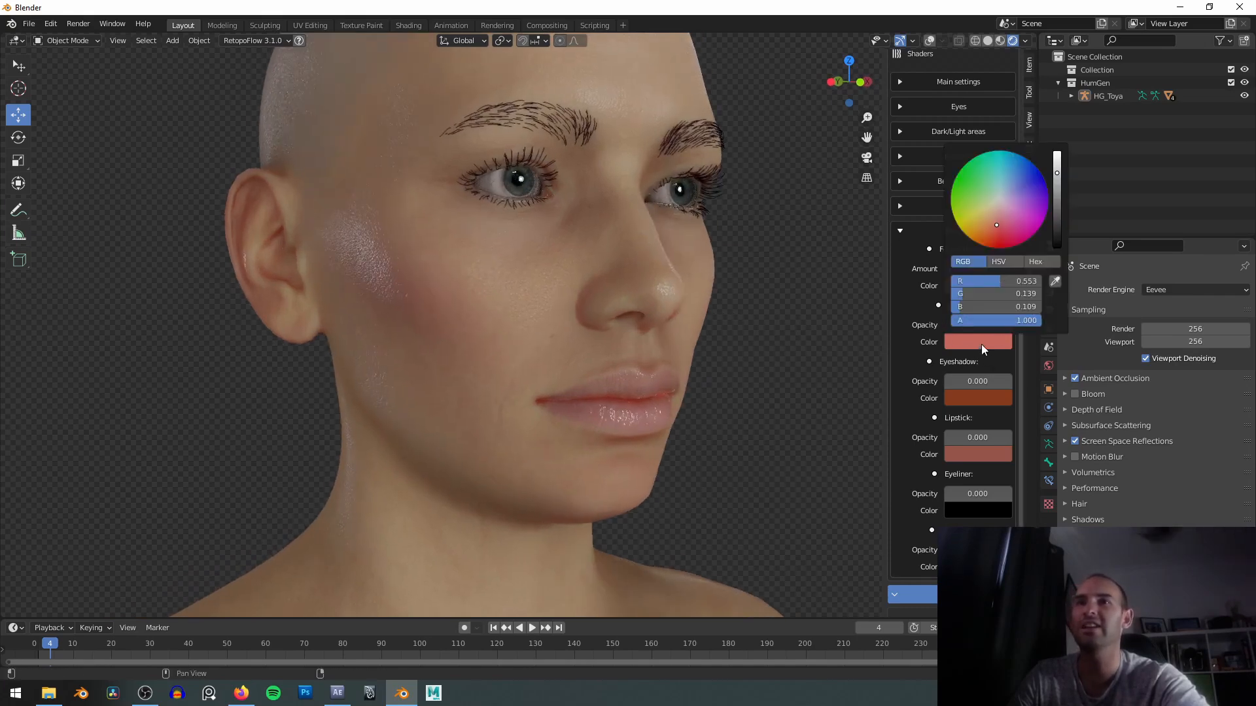
{"action": "left_click_drag", "start_coordinate": [971, 225], "coordinate": [1031, 237]}
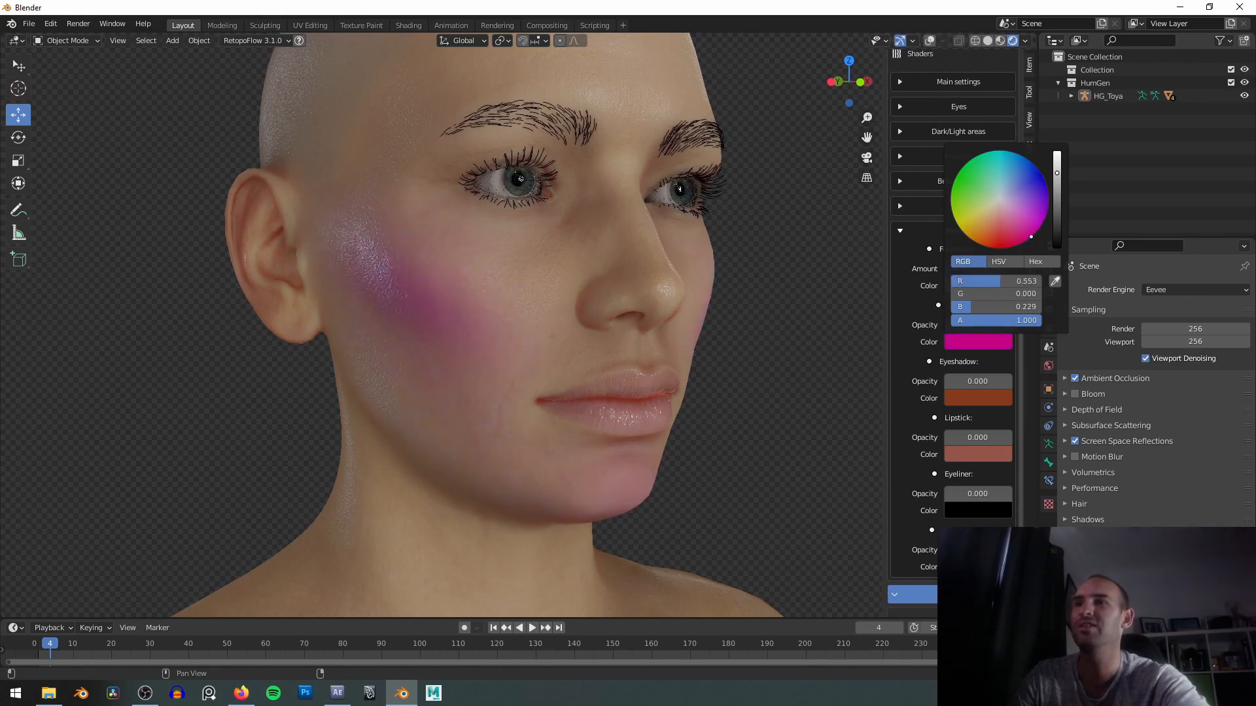
{"action": "key", "text": "KP_1"}
{"action": "middle_click_drag", "start_coordinate": [754, 325], "coordinate": [809, 312]}
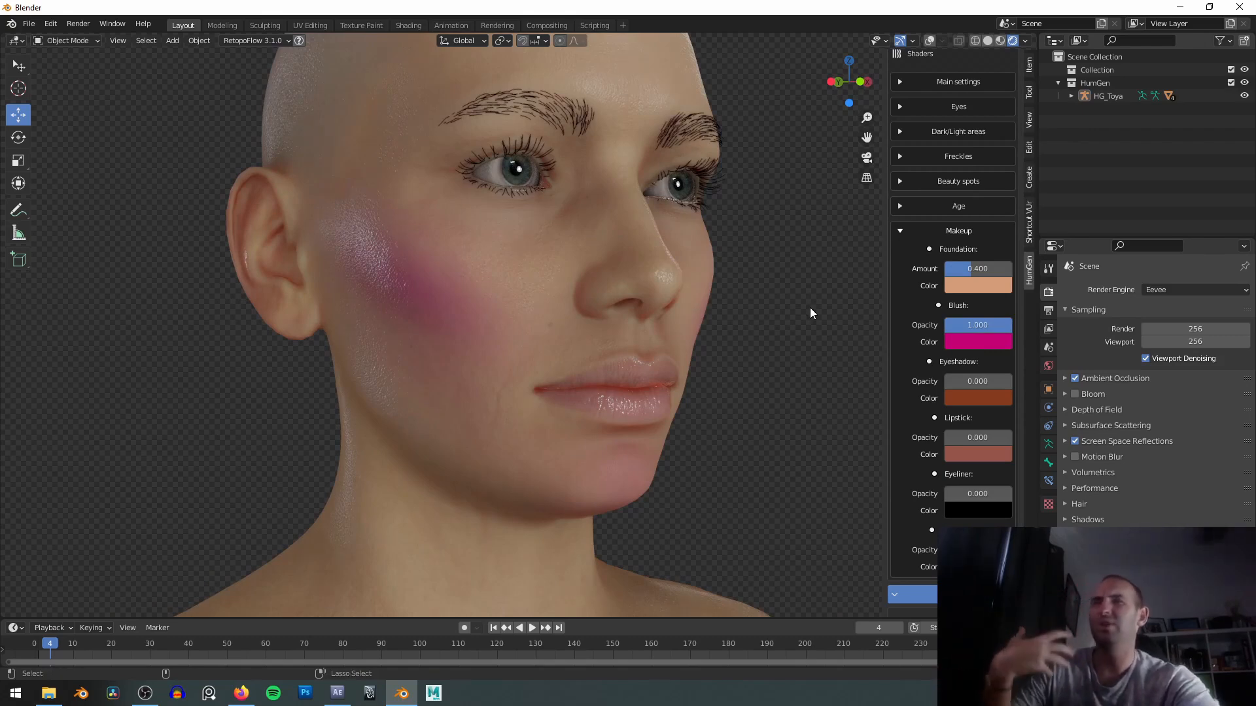
{"action": "key", "text": "ctrl+z"}
Apply eyeshadow with an opacity of 0.781 and change its color to dark red.
{"action": "mouse_move", "coordinate": [774, 311]}
{"action": "middle_mouse_down"}
{"action": "mouse_move", "coordinate": [709, 314]}
{"action": "mouse_move", "coordinate": [739, 261]}
{"action": "mouse_move", "coordinate": [765, 295]}
{"action": "middle_mouse_up"}
{"action": "left_click_drag", "start_coordinate": [951, 381], "coordinate": [980, 381]}
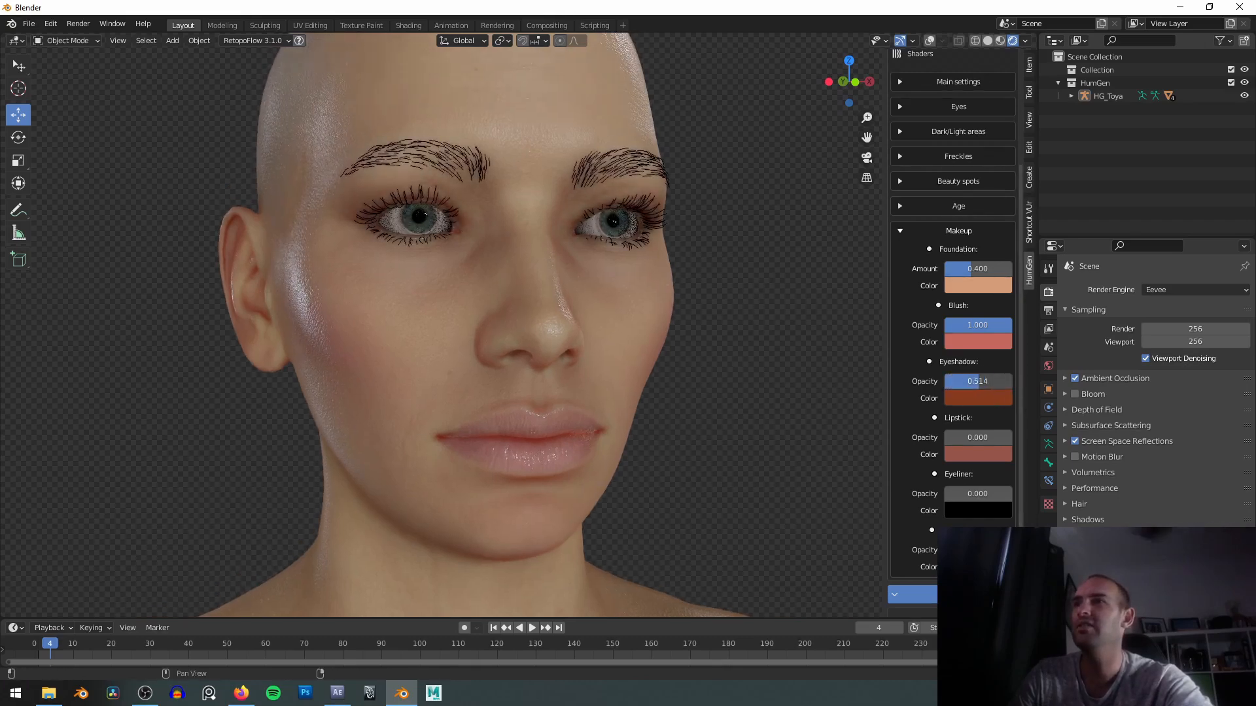
{"action": "left_click", "coordinate": [984, 397]}
{"action": "mouse_move", "coordinate": [991, 252]}
{"action": "left_mouse_down"}
{"action": "mouse_move", "coordinate": [1014, 275]}
{"action": "mouse_move", "coordinate": [1039, 232]}
{"action": "mouse_move", "coordinate": [1037, 268]}
{"action": "mouse_move", "coordinate": [993, 289]}
{"action": "left_mouse_up"}
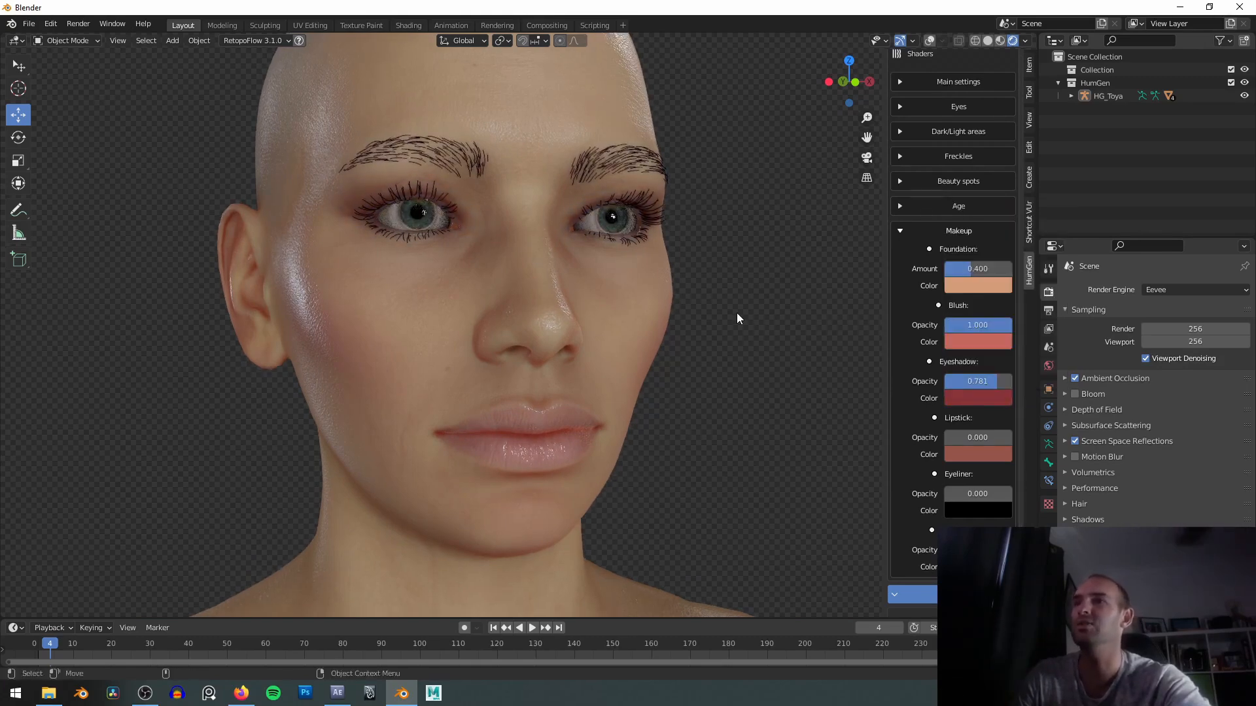
{"action": "middle_click_drag", "start_coordinate": [726, 336], "coordinate": [706, 312], "text": "shift"}
{"action": "scroll", "coordinate": [966, 348], "scroll_direction": "down", "scroll_amount": 1}
{"action": "scroll", "coordinate": [966, 348], "scroll_direction": "down", "scroll_amount": 2}
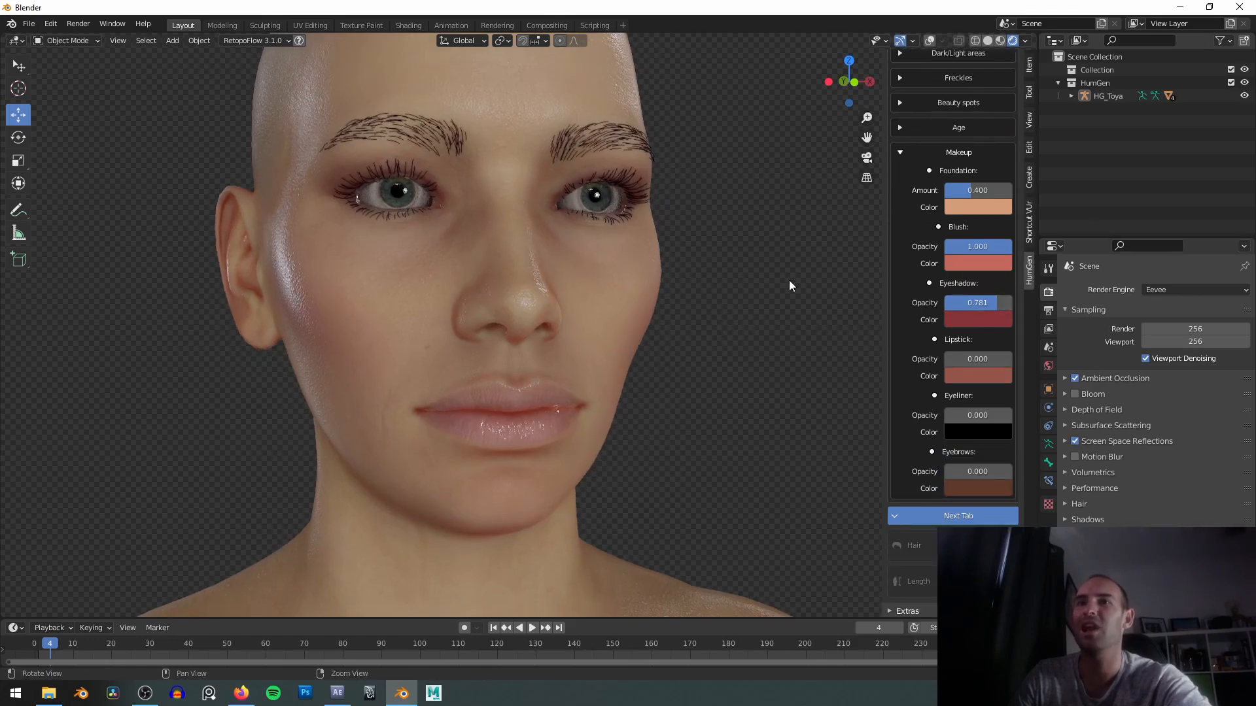
Apply lipstick with an opacity of 1.000 and shift its color to a deeper red.
{"action": "middle_click_drag", "start_coordinate": [868, 292], "coordinate": [882, 330], "text": "shift"}
{"action": "left_click_drag", "start_coordinate": [968, 359], "coordinate": [1012, 359]}
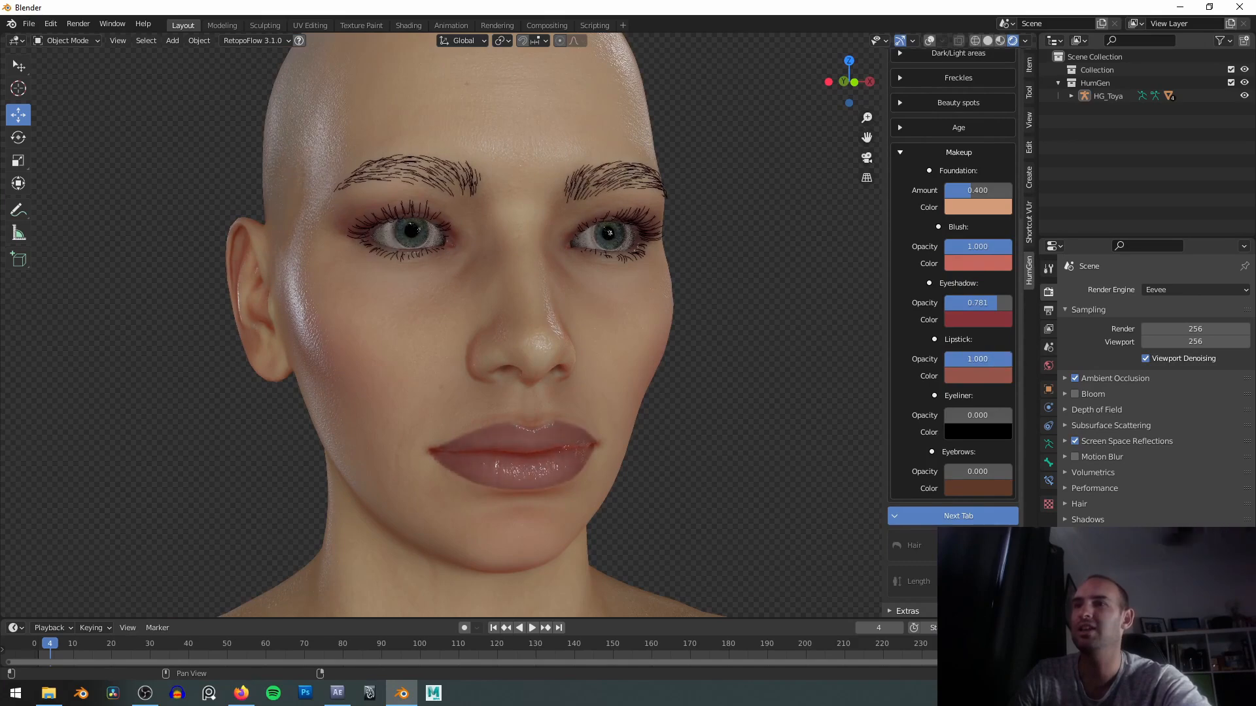
{"action": "middle_click_drag", "start_coordinate": [854, 401], "coordinate": [771, 375]}
{"action": "left_click", "coordinate": [978, 377]}
{"action": "mouse_move", "coordinate": [995, 257]}
{"action": "left_mouse_down"}
{"action": "mouse_move", "coordinate": [985, 235]}
{"action": "mouse_move", "coordinate": [1020, 219]}
{"action": "mouse_move", "coordinate": [1030, 235]}
{"action": "mouse_move", "coordinate": [998, 259]}
{"action": "left_mouse_up"}
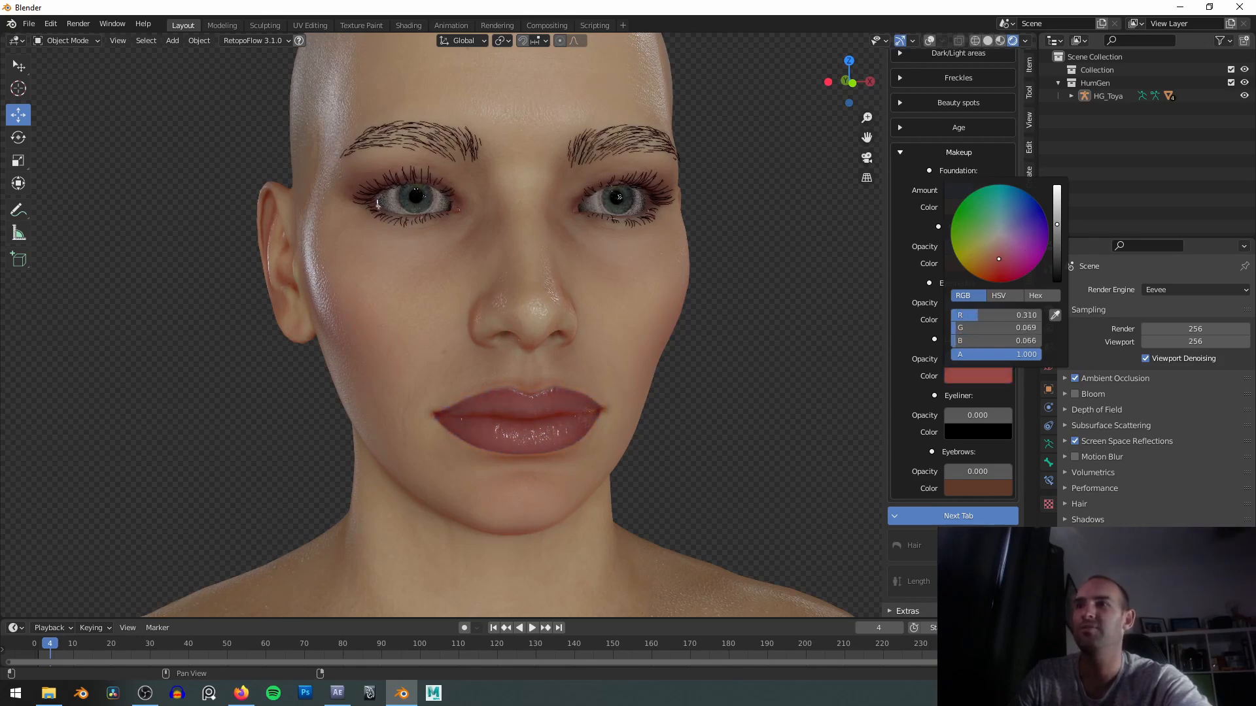
{"action": "middle_click_drag", "start_coordinate": [734, 302], "coordinate": [685, 301]}
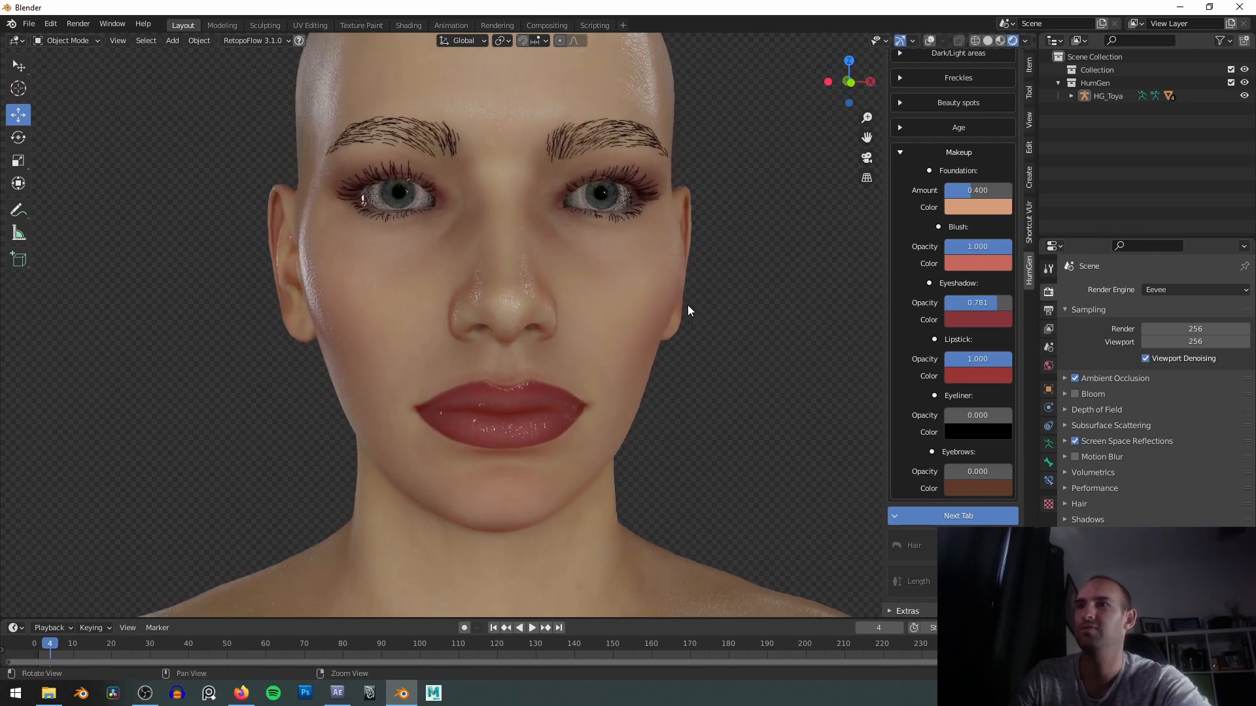
Vary the eyeshadow opacity, ending on 0.638, and reduce the lipstick opacity to 0.771.
{"action": "left_click_drag", "start_coordinate": [995, 304], "coordinate": [974, 304]}
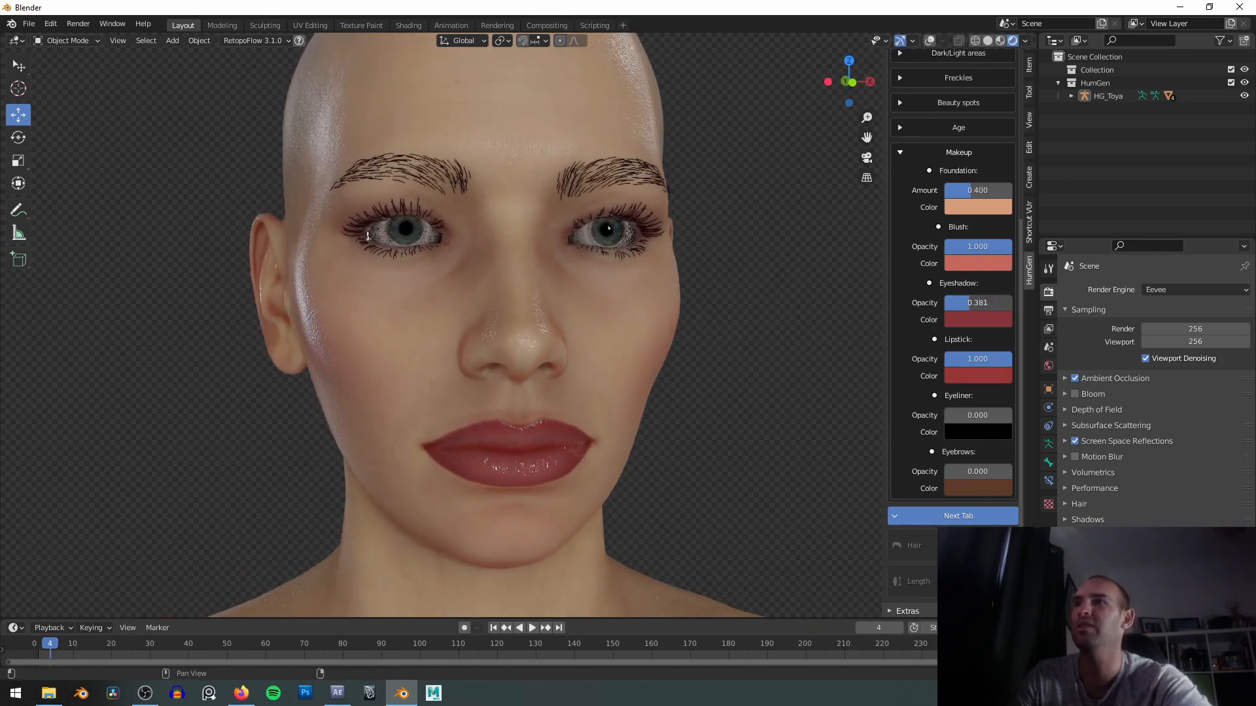
{"action": "left_click_drag", "start_coordinate": [995, 359], "coordinate": [981, 359]}
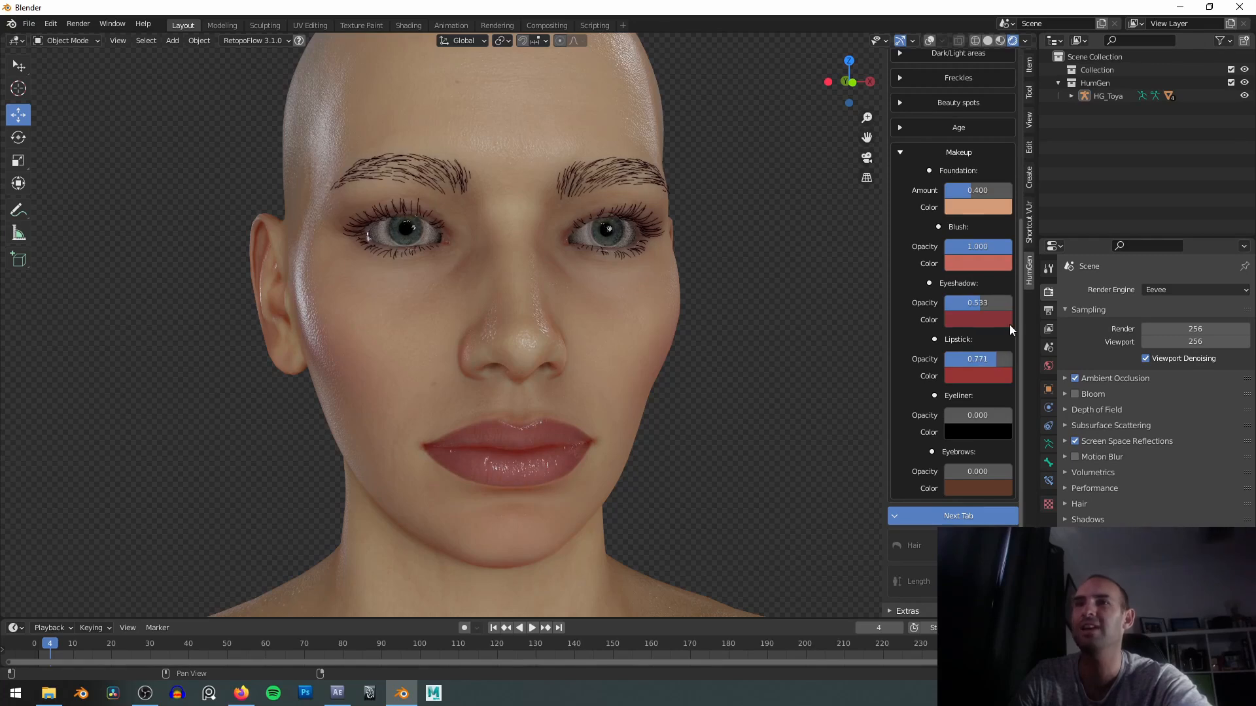
{"action": "left_click_drag", "start_coordinate": [988, 305], "coordinate": [1017, 304]}
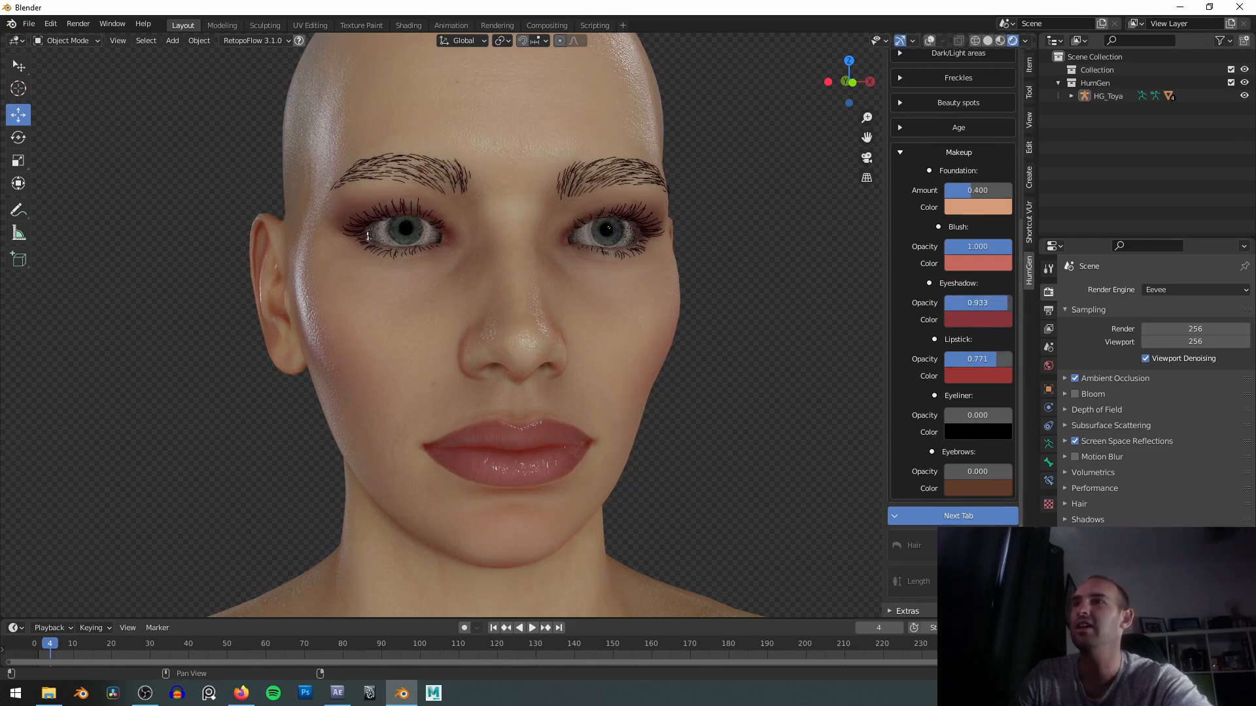
{"action": "scroll", "coordinate": [727, 301], "scroll_direction": "down", "scroll_amount": 4}
{"action": "middle_click_drag", "start_coordinate": [633, 318], "coordinate": [739, 283]}
{"action": "scroll", "coordinate": [745, 291], "scroll_direction": "up", "scroll_amount": 5}
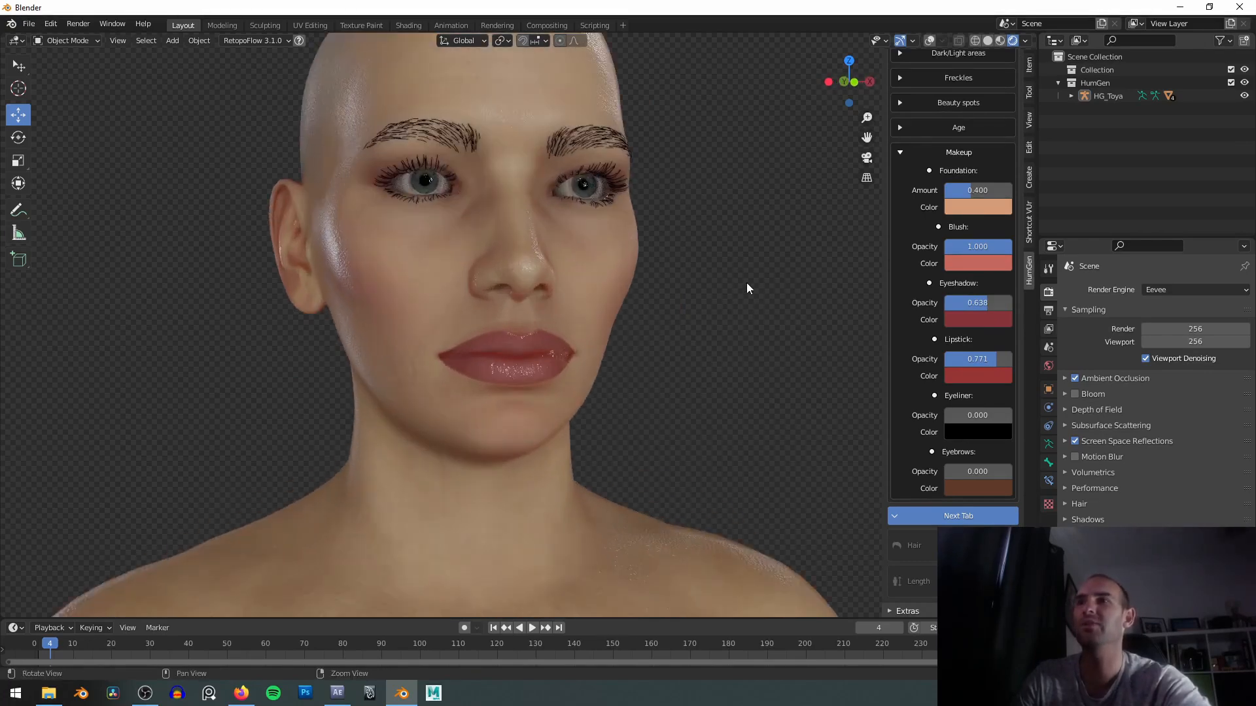
Apply eyeliner with an opacity of 0.790 and a very dark green color of R 0.015, G 0.027, B 0.019.
{"action": "scroll", "coordinate": [701, 300], "scroll_direction": "up", "scroll_amount": 4}
{"action": "left_click_drag", "start_coordinate": [961, 416], "coordinate": [979, 416]}
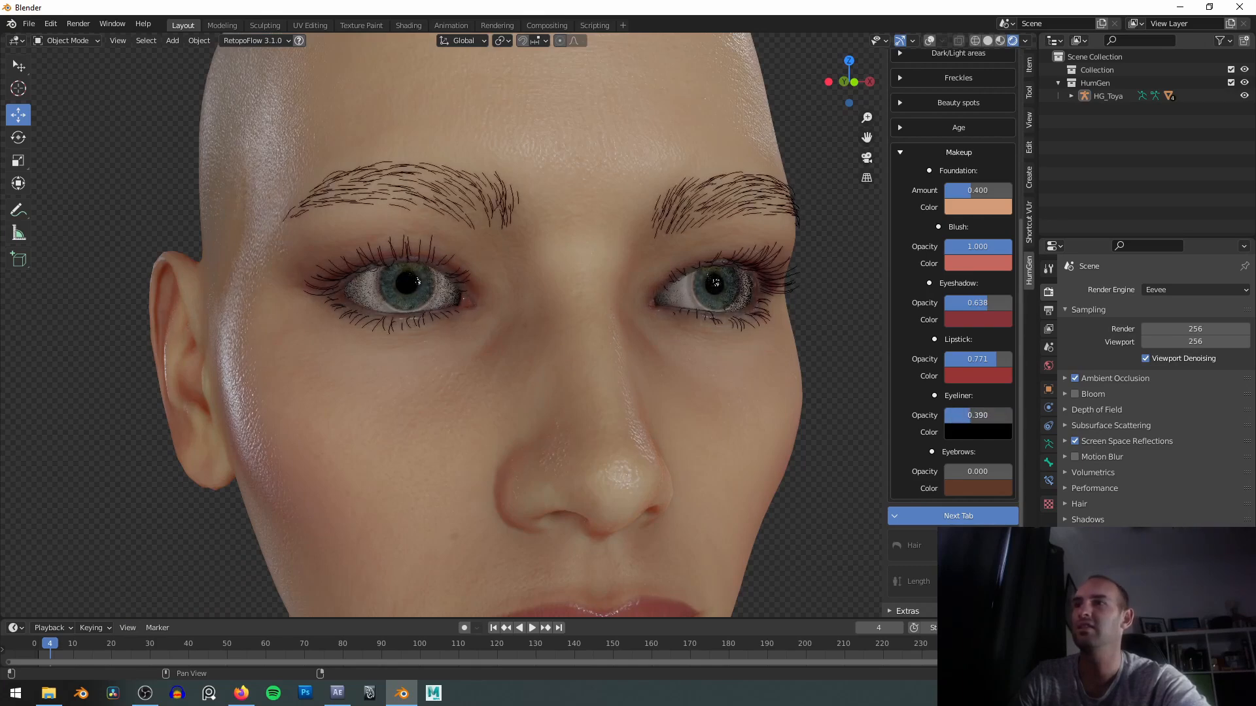
{"action": "left_click", "coordinate": [980, 430]}
{"action": "scroll", "coordinate": [1011, 289], "scroll_direction": "up", "scroll_amount": 3}
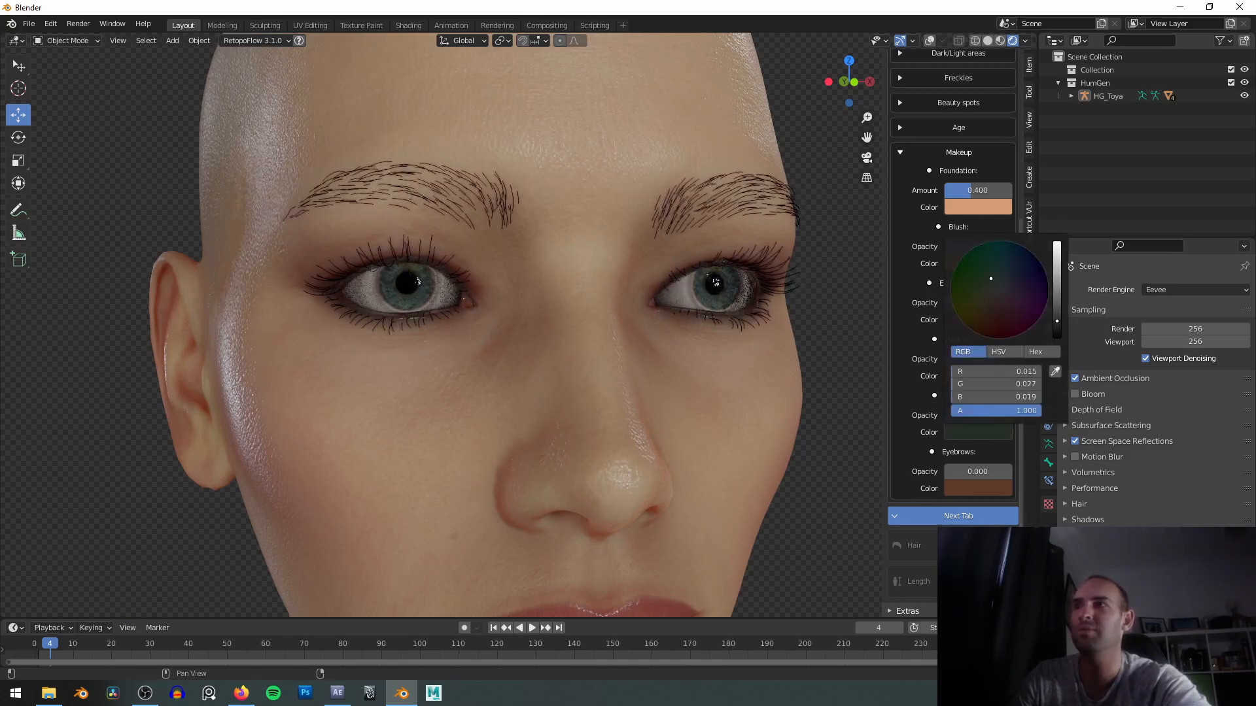
{"action": "scroll", "coordinate": [598, 347], "scroll_direction": "down", "scroll_amount": 4}
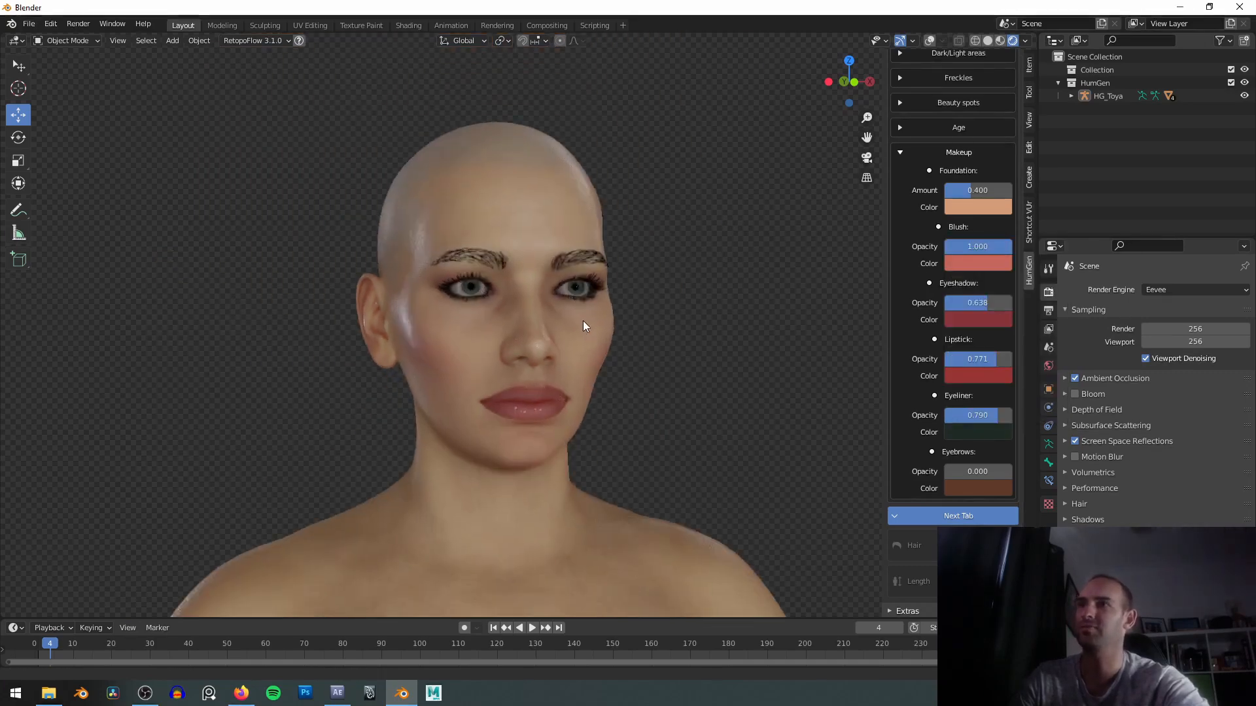
{"action": "middle_click_drag", "start_coordinate": [642, 334], "coordinate": [670, 286], "text": "shift"}
Raise the eyebrow makeup opacity to 1.000 for comparison, reduce it to 0.629 and check the brows at several distances.
{"action": "middle_click_drag", "start_coordinate": [781, 309], "coordinate": [794, 410], "text": "shift"}
{"action": "scroll", "coordinate": [739, 333], "scroll_direction": "up", "scroll_amount": 2}
{"action": "left_click_drag", "start_coordinate": [960, 471], "coordinate": [1011, 472]}
{"action": "middle_click_drag", "start_coordinate": [697, 294], "coordinate": [704, 335], "text": "shift"}
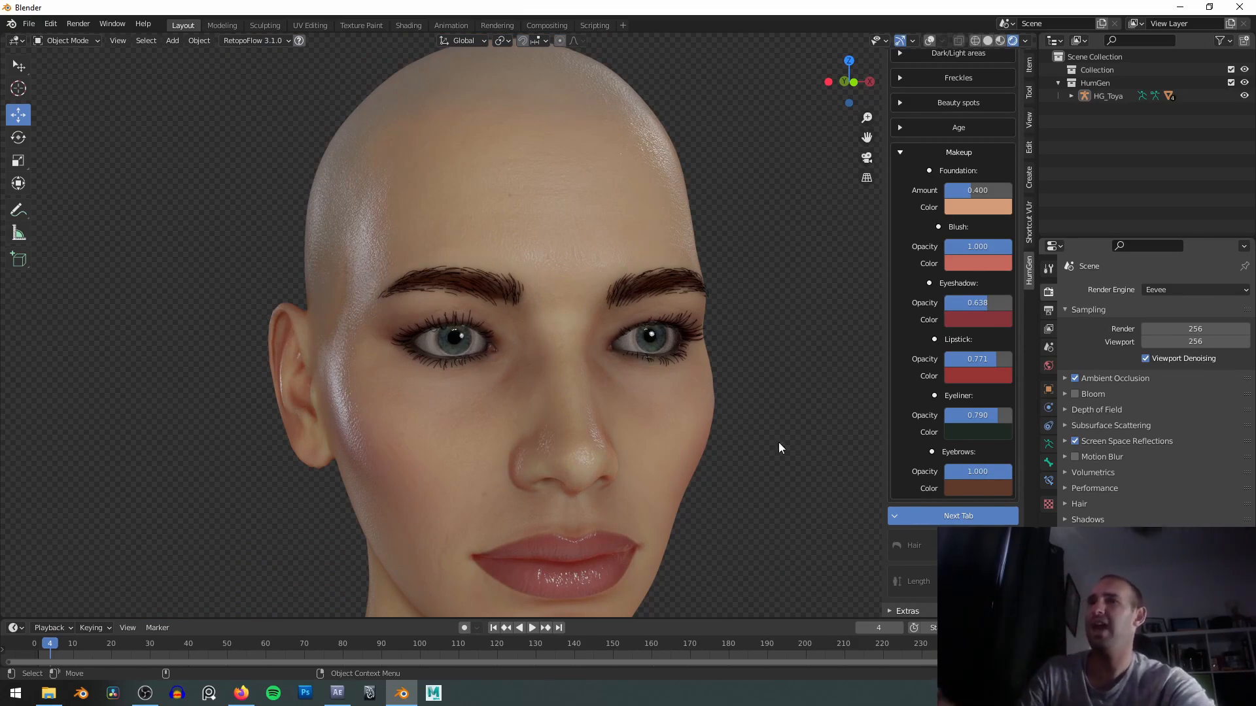
{"action": "mouse_move", "coordinate": [1007, 471]}
{"action": "left_mouse_down"}
{"action": "mouse_move", "coordinate": [945, 472]}
{"action": "mouse_move", "coordinate": [1011, 471]}
{"action": "mouse_move", "coordinate": [982, 471]}
{"action": "left_mouse_up"}
{"action": "scroll", "coordinate": [682, 347], "scroll_direction": "down", "scroll_amount": 2}
{"action": "scroll", "coordinate": [696, 317], "scroll_direction": "down", "scroll_amount": 2}
{"action": "scroll", "coordinate": [552, 280], "scroll_direction": "up", "scroll_amount": 4}
{"action": "scroll", "coordinate": [552, 280], "scroll_direction": "down", "scroll_amount": 2}
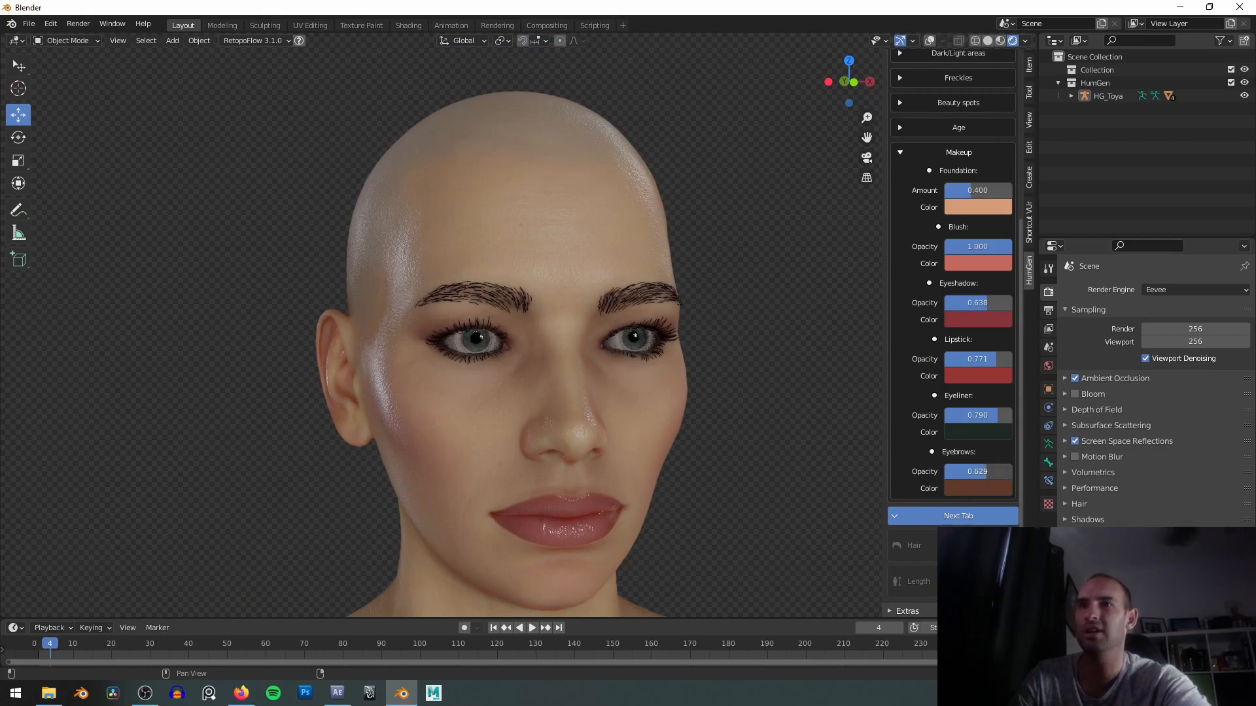
{"action": "middle_click_drag", "start_coordinate": [778, 485], "coordinate": [768, 364], "text": "shift"}
{"action": "middle_click_drag", "start_coordinate": [725, 318], "coordinate": [752, 445], "text": "shift"}
Collapse the Makeup settings and advance to the Hair settings with the face centered.
{"action": "scroll", "coordinate": [915, 346], "scroll_direction": "up", "scroll_amount": 6}
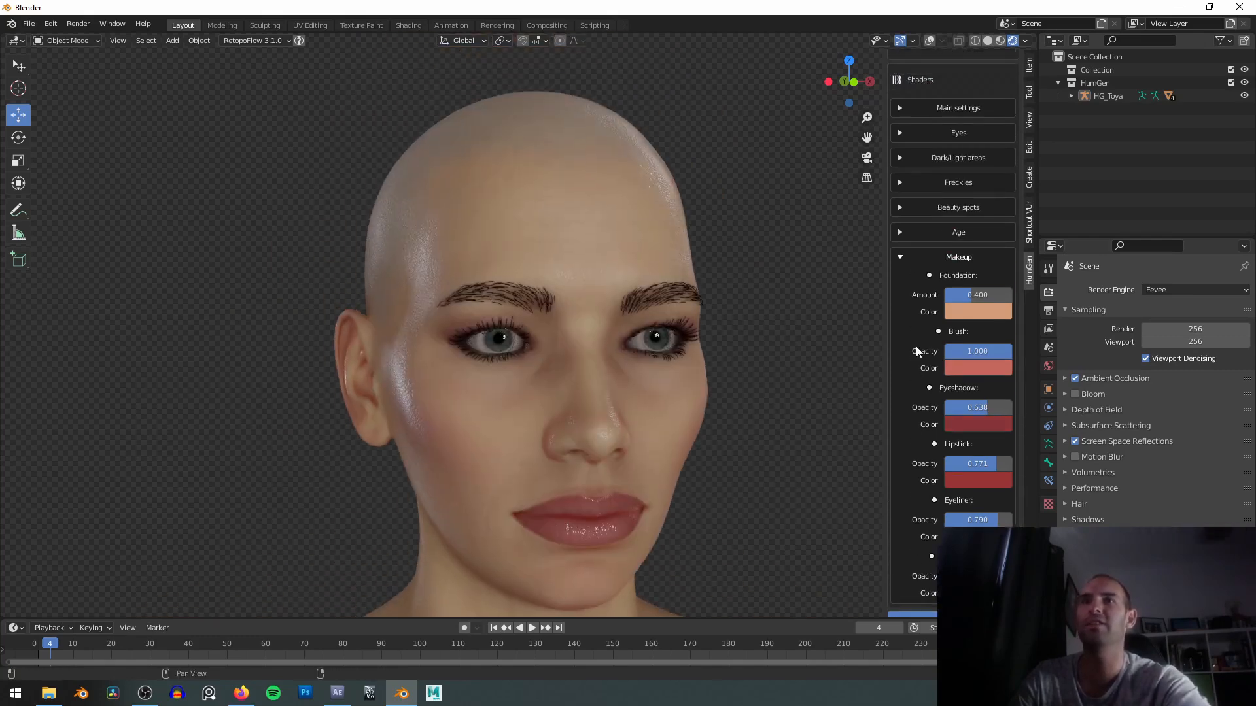
{"action": "scroll", "coordinate": [919, 351], "scroll_direction": "down", "scroll_amount": 3}
{"action": "left_click", "coordinate": [901, 208]}
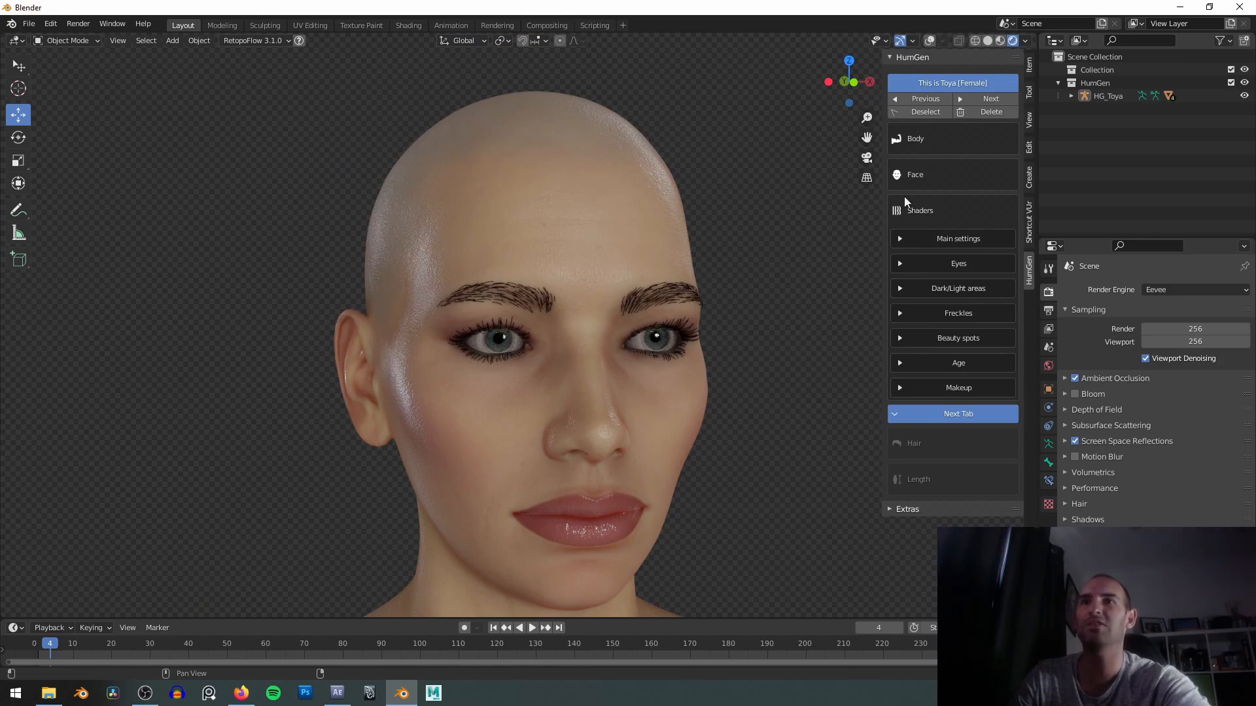
{"action": "left_click", "coordinate": [943, 415]}
{"action": "middle_click_drag", "start_coordinate": [658, 313], "coordinate": [741, 311], "text": "shift"}
Look through the full range of hairstyle previews in the hair library, from Afro 1 to Short Combed.
{"action": "left_click", "coordinate": [921, 358]}
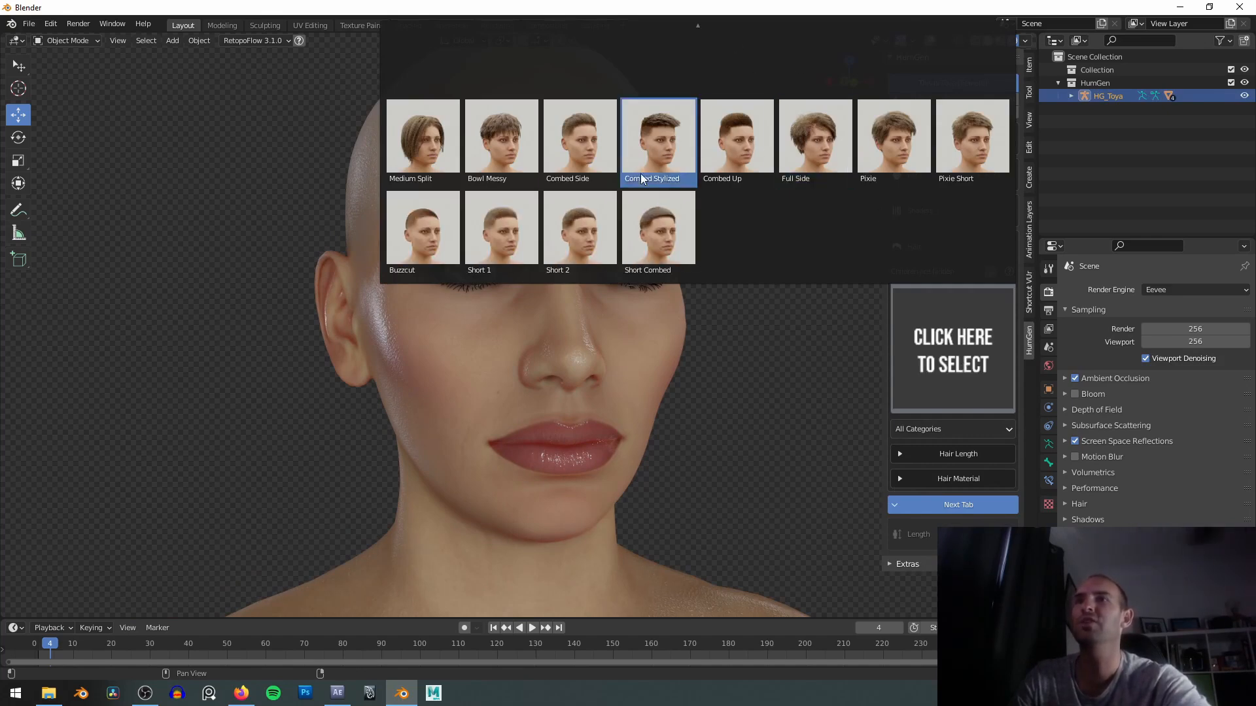
{"action": "scroll", "coordinate": [701, 29], "scroll_direction": "up", "scroll_amount": 1}
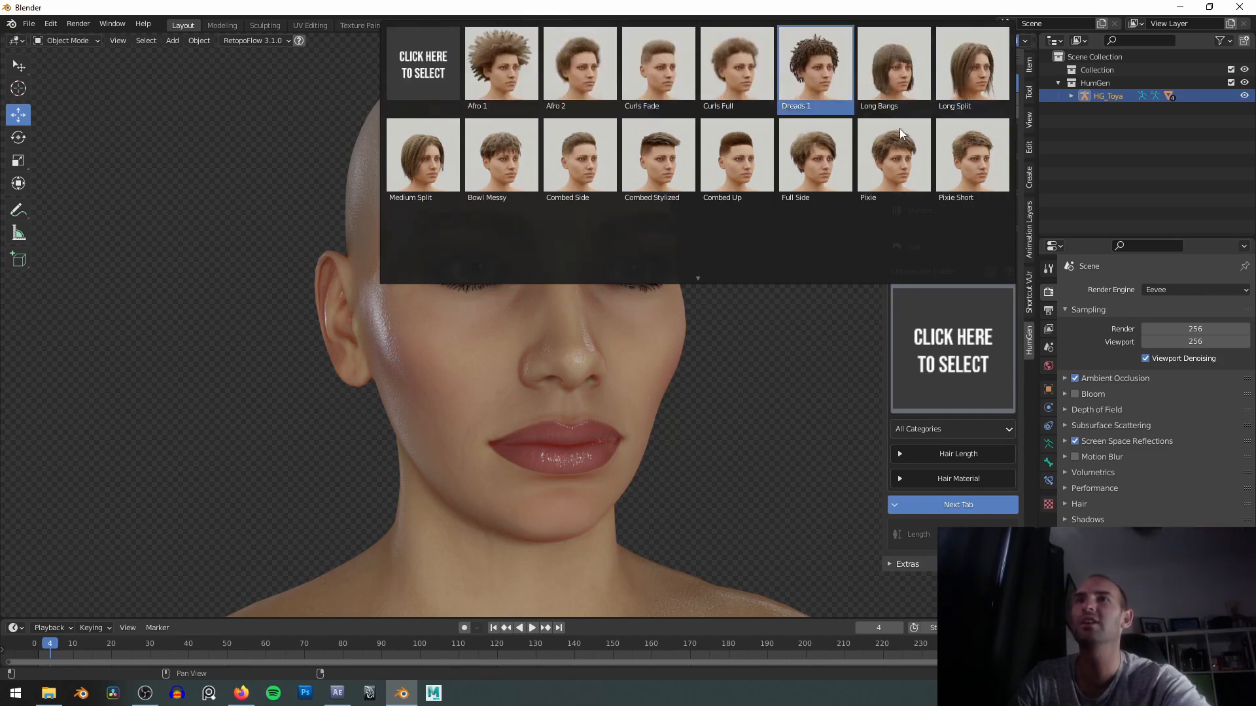
{"action": "scroll", "coordinate": [707, 273], "scroll_direction": "down", "scroll_amount": 1}
{"action": "scroll", "coordinate": [697, 277], "scroll_direction": "up", "scroll_amount": 1}
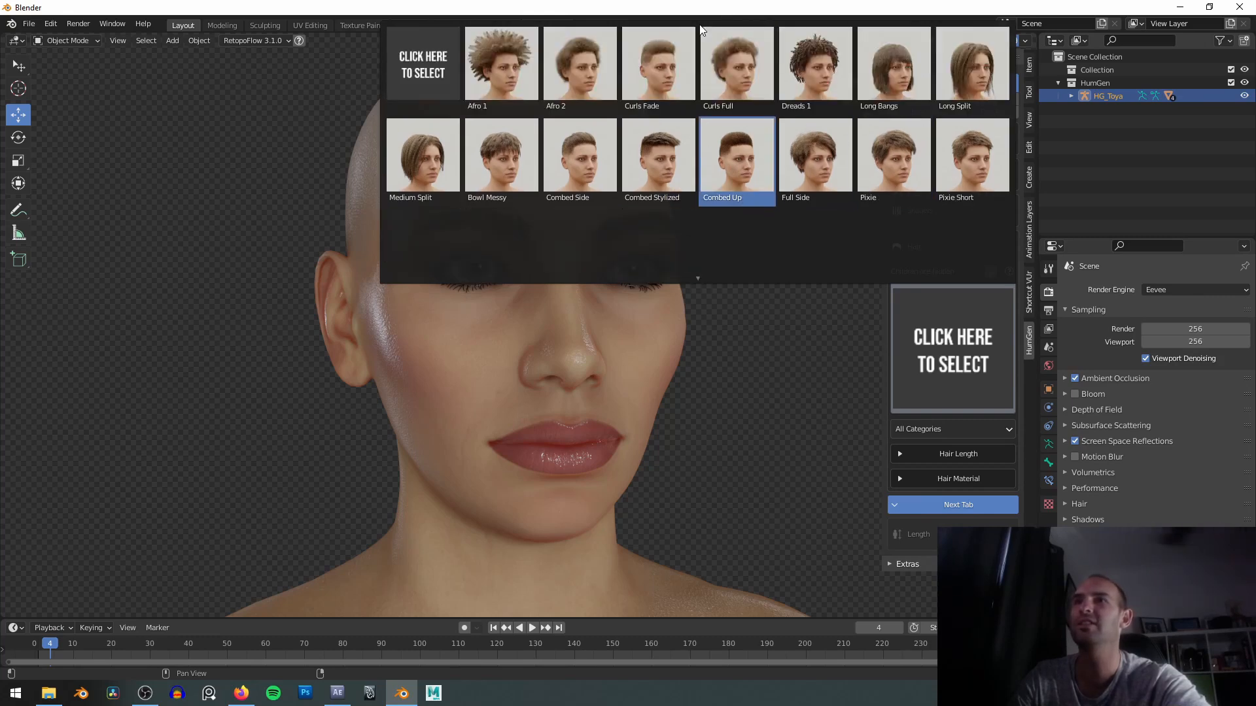
{"action": "scroll", "coordinate": [694, 282], "scroll_direction": "down", "scroll_amount": 1}
{"action": "scroll", "coordinate": [688, 44], "scroll_direction": "up", "scroll_amount": 1}
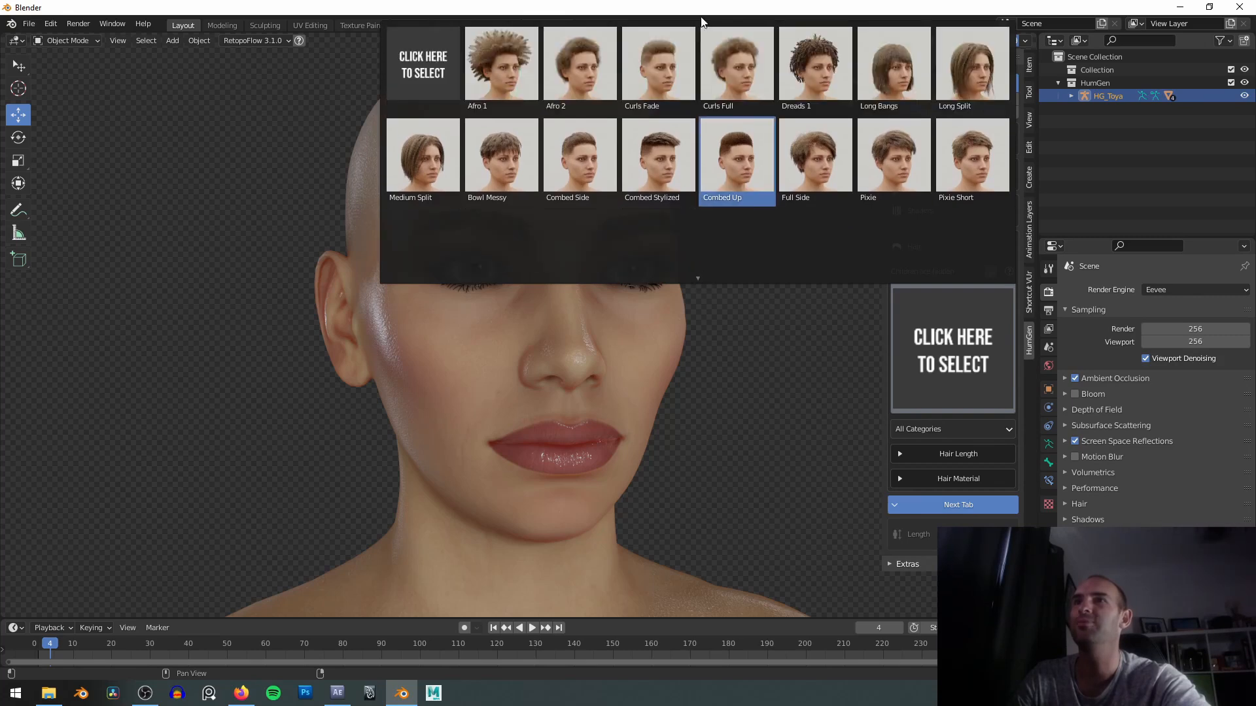
{"action": "scroll", "coordinate": [697, 280], "scroll_direction": "down", "scroll_amount": 1}
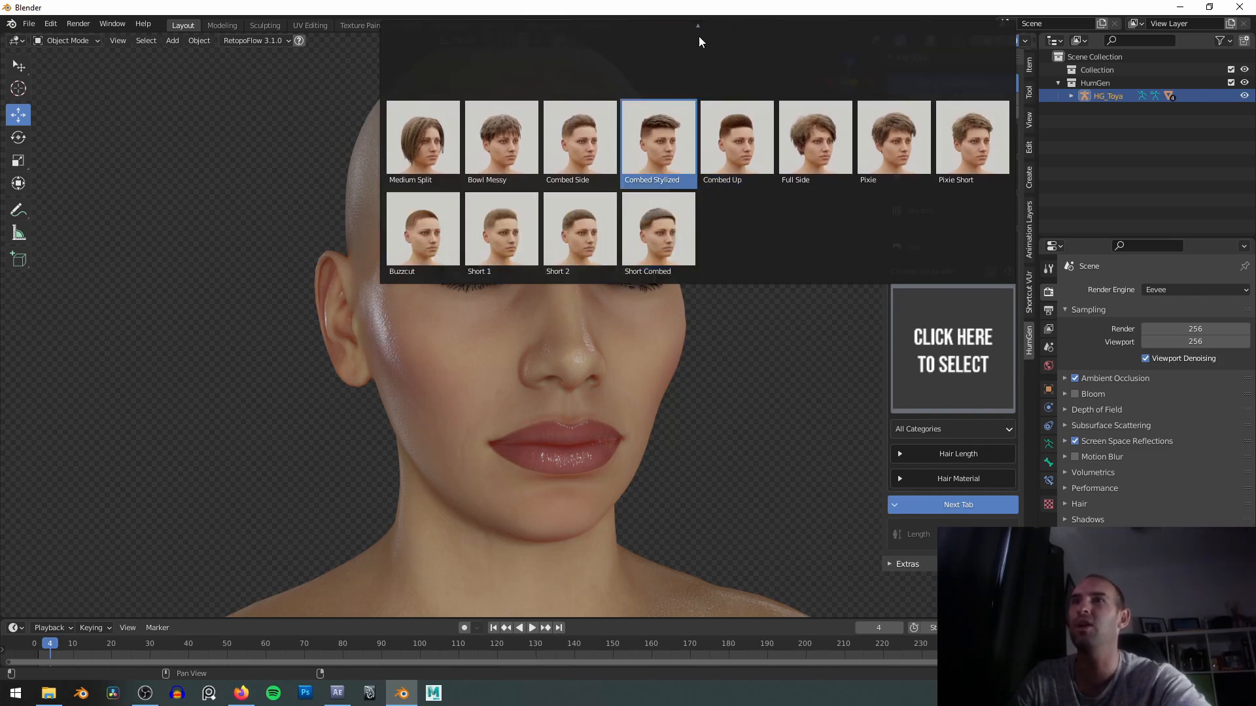
{"action": "scroll", "coordinate": [699, 41], "scroll_direction": "up", "scroll_amount": 1}
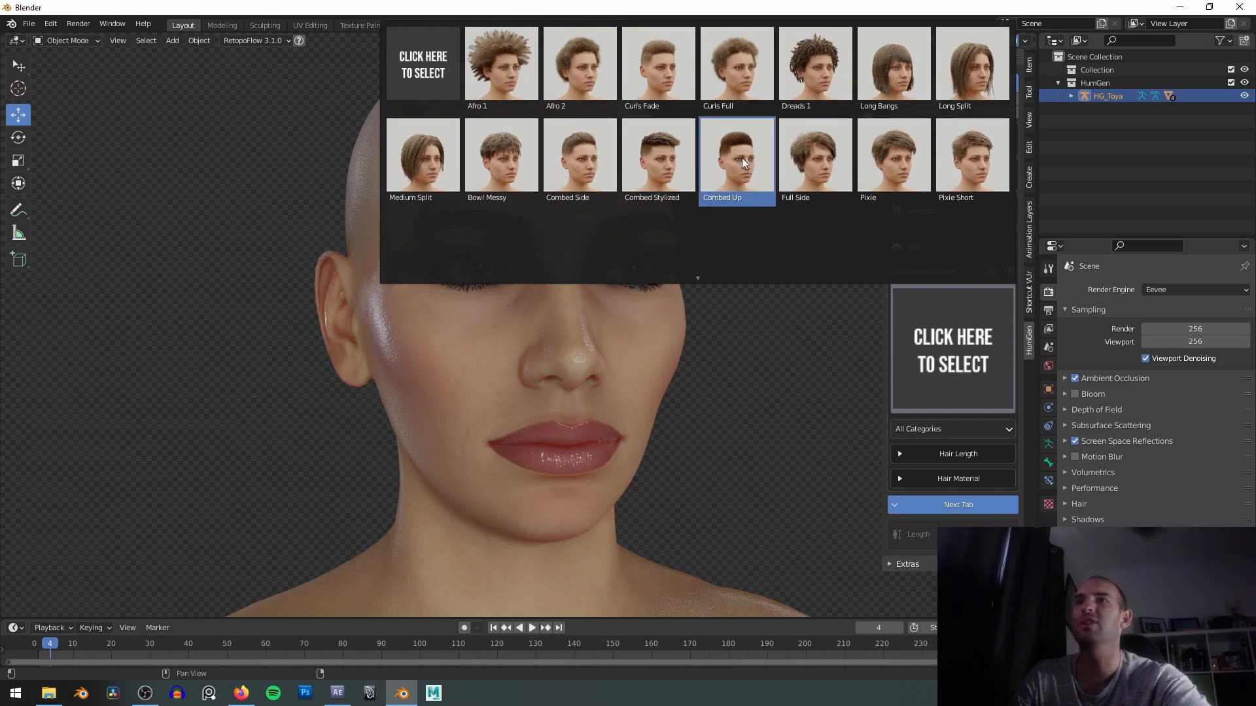
{"action": "scroll", "coordinate": [697, 279], "scroll_direction": "down", "scroll_amount": 1}
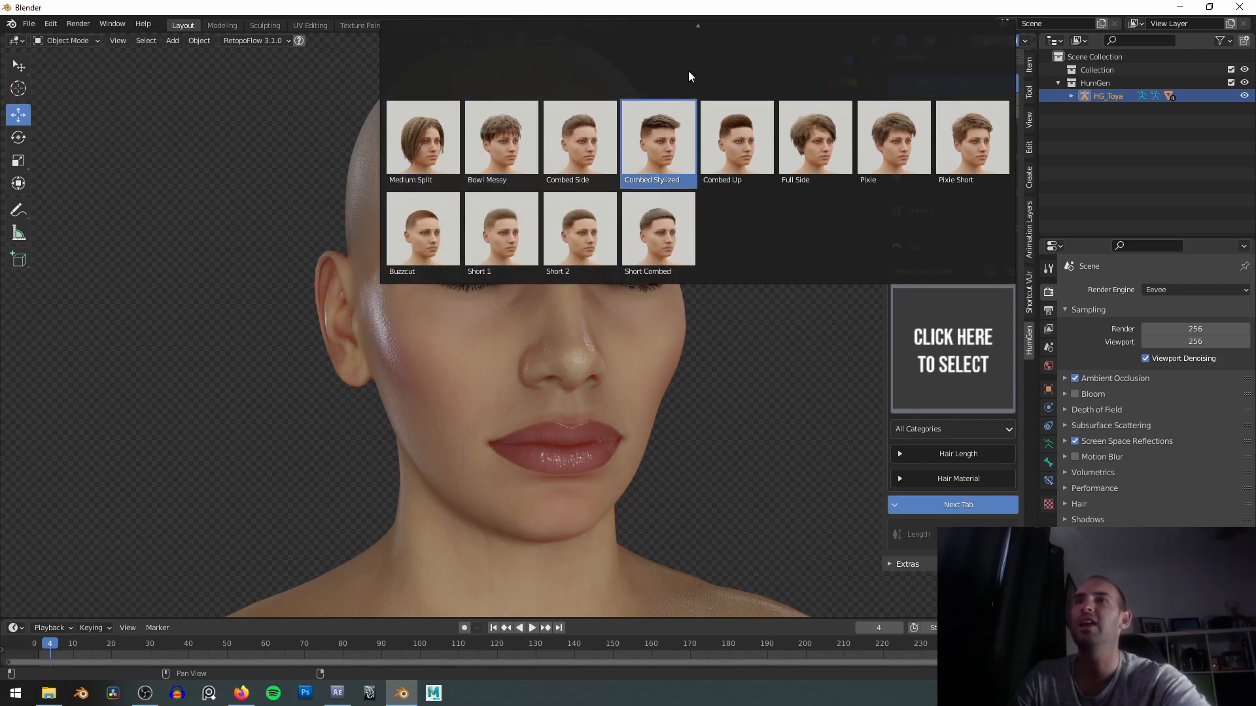
{"action": "scroll", "coordinate": [701, 30], "scroll_direction": "up", "scroll_amount": 1}
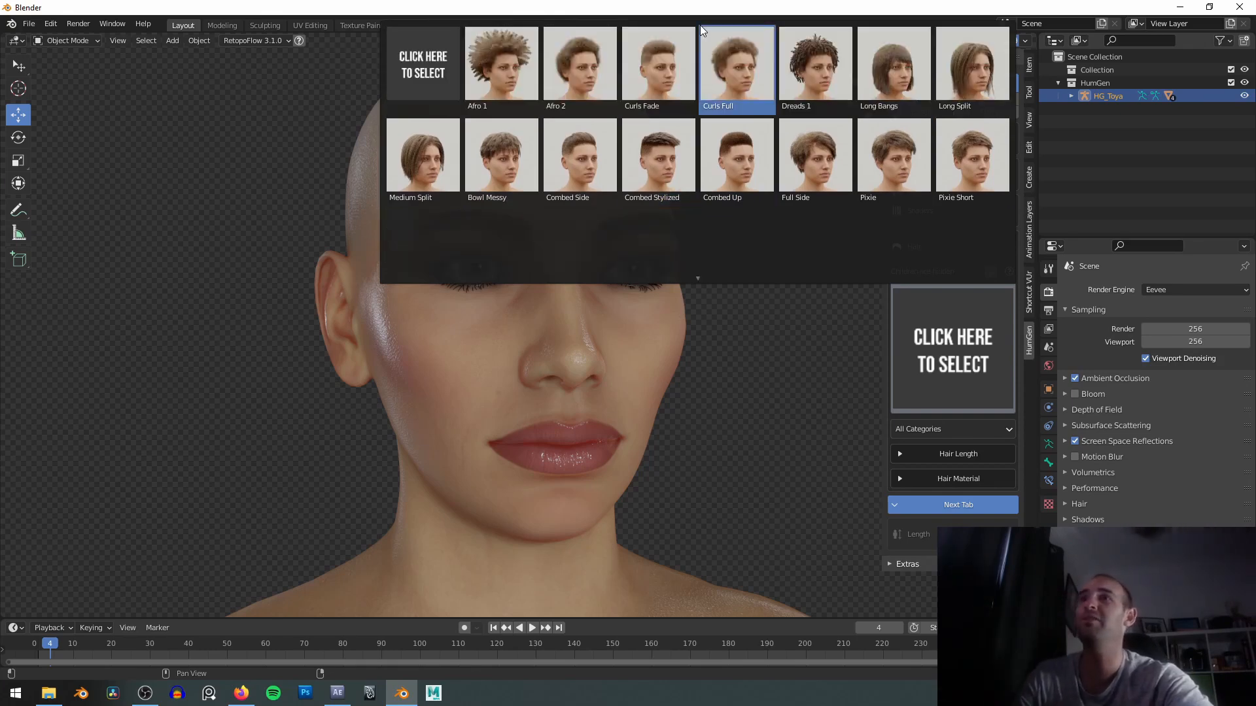
{"action": "scroll", "coordinate": [700, 26], "scroll_direction": "down", "scroll_amount": 1}
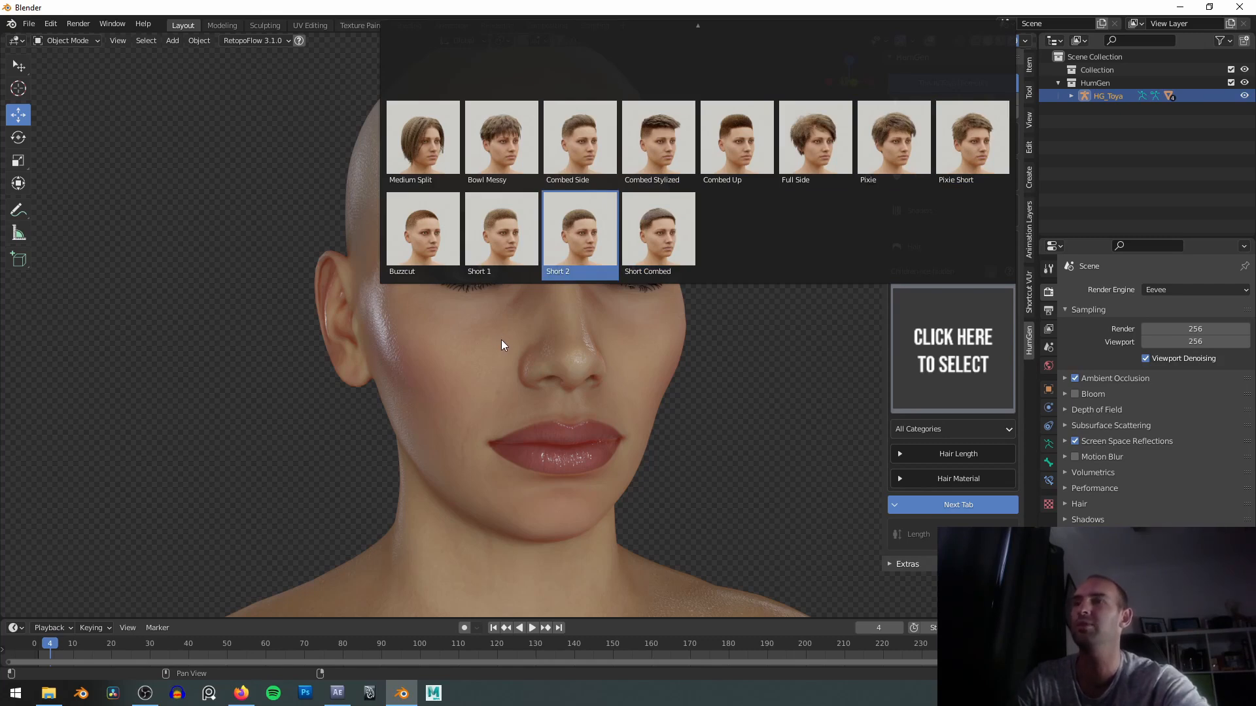
Switch the render engine from Eevee to Cycles with the whole head in view.
{"action": "left_click_drag", "start_coordinate": [610, 166], "coordinate": [582, 256], "text": "shift"}
{"action": "scroll", "coordinate": [582, 256], "scroll_direction": "down", "scroll_amount": 2}
{"action": "middle_click_drag", "start_coordinate": [582, 256], "coordinate": [527, 283]}
{"action": "left_click", "coordinate": [1187, 291]}
{"action": "left_click", "coordinate": [1171, 333]}
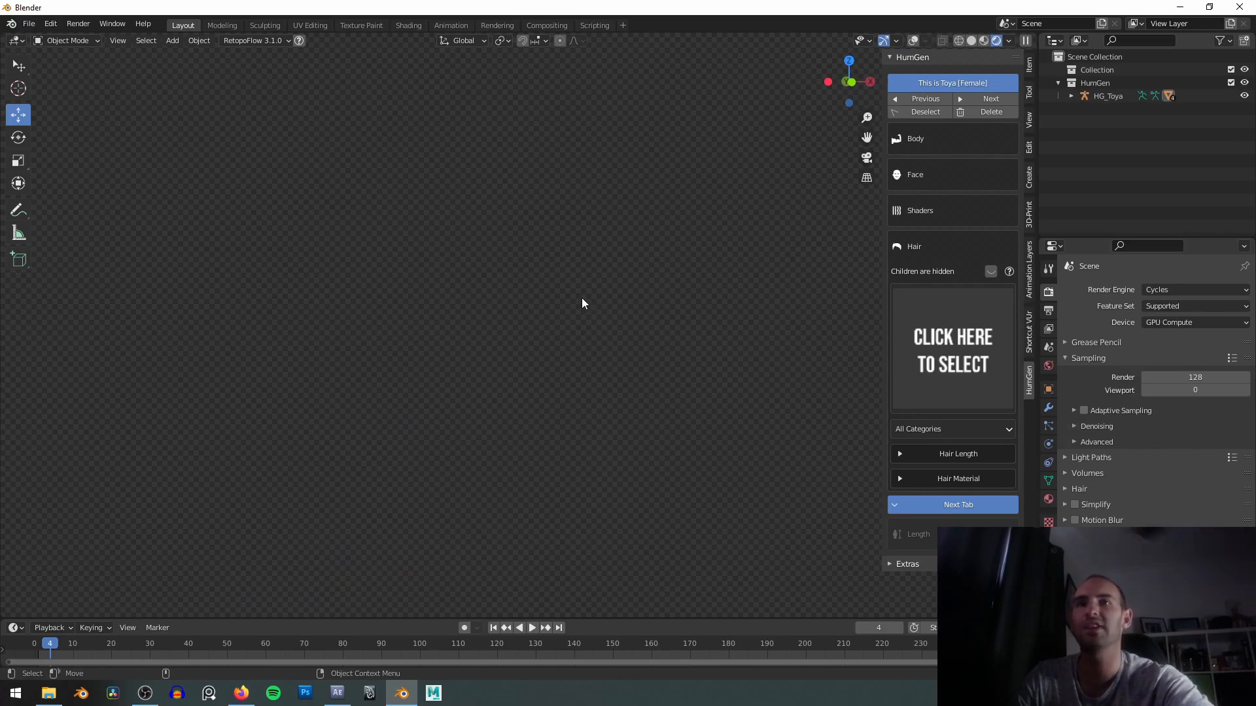
Set the Cycles viewport samples to 128, with the face framed close up.
{"action": "scroll", "coordinate": [666, 280], "scroll_direction": "up", "scroll_amount": 1}
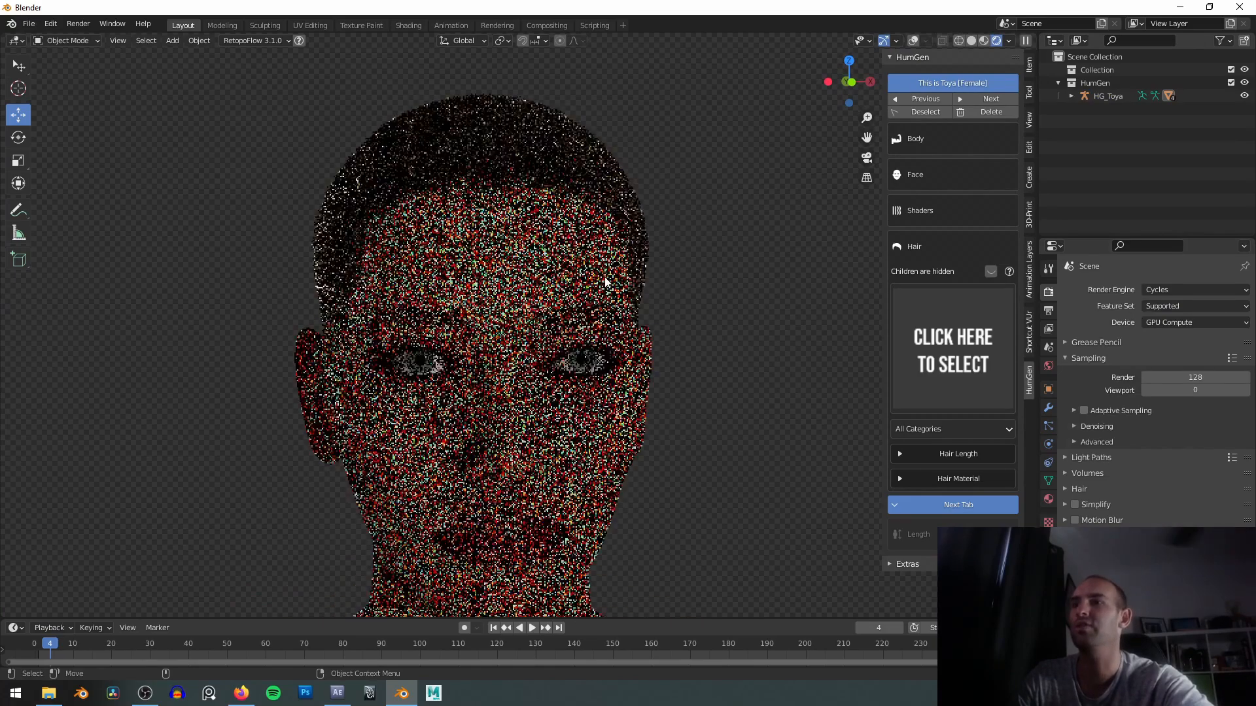
{"action": "middle_click_drag", "start_coordinate": [700, 425], "coordinate": [708, 346], "text": "shift"}
{"action": "left_click", "coordinate": [1194, 391]}
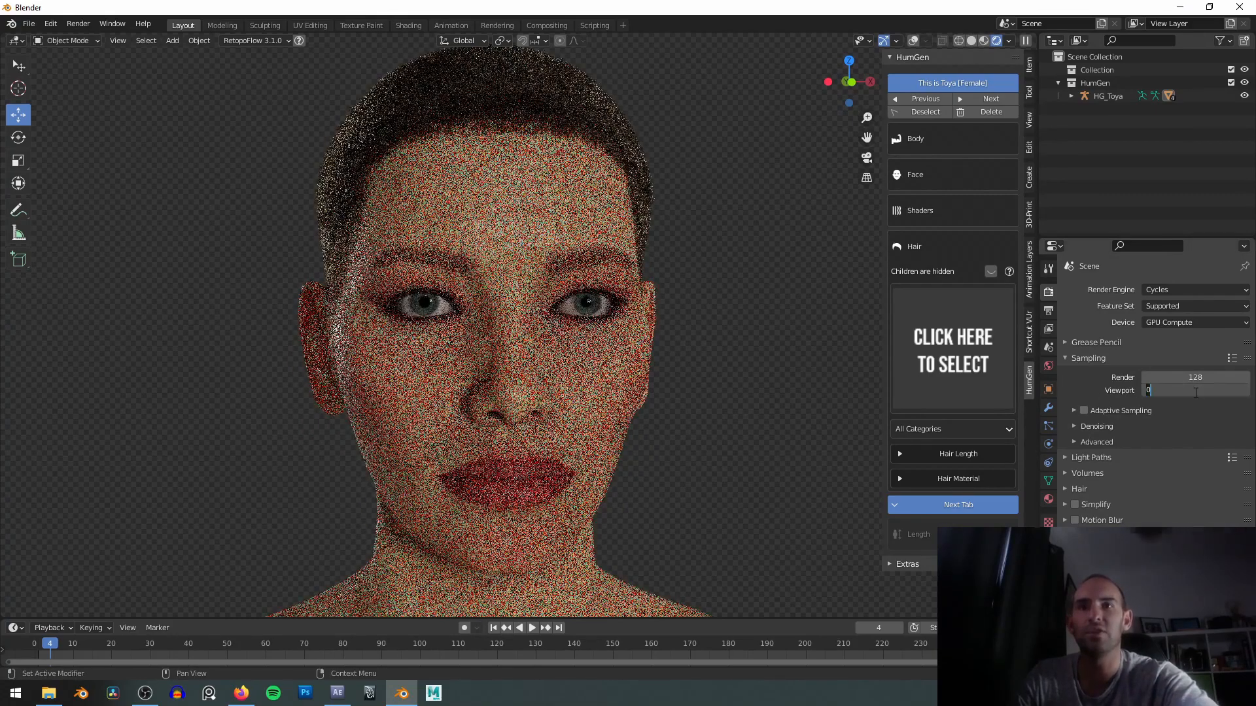
{"action": "type", "text": "128"}
{"action": "key", "text": "Return"}
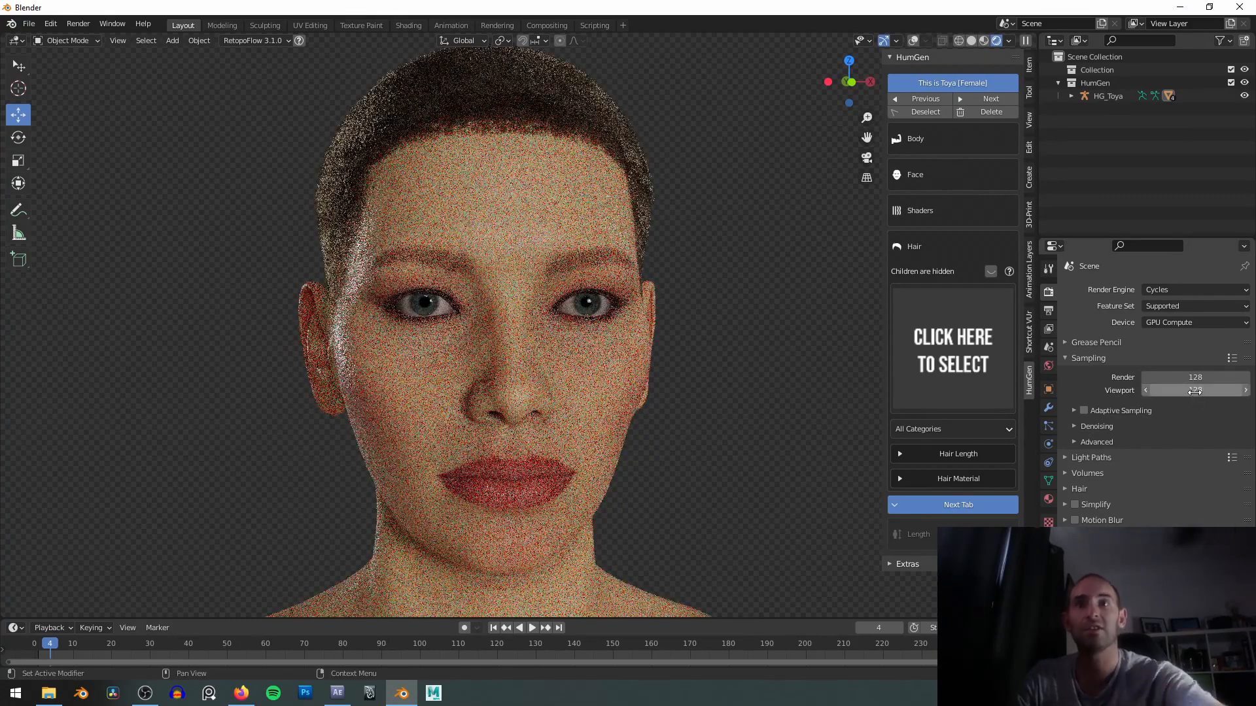
Enable viewport denoising with OptiX and a start sample of 32, and collapse the denoising settings.
{"action": "left_click", "coordinate": [1091, 427]}
{"action": "left_click", "coordinate": [1145, 461]}
{"action": "left_click", "coordinate": [1187, 462]}
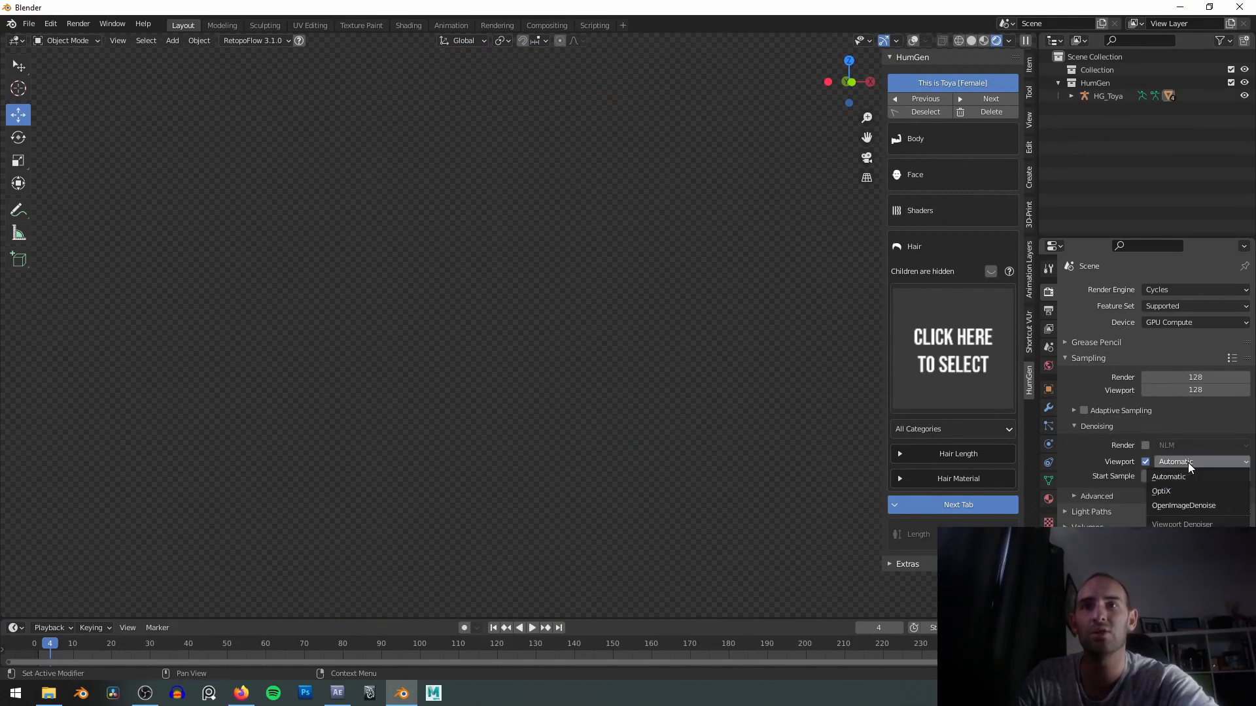
{"action": "left_click", "coordinate": [1179, 490]}
{"action": "left_click", "coordinate": [1189, 477]}
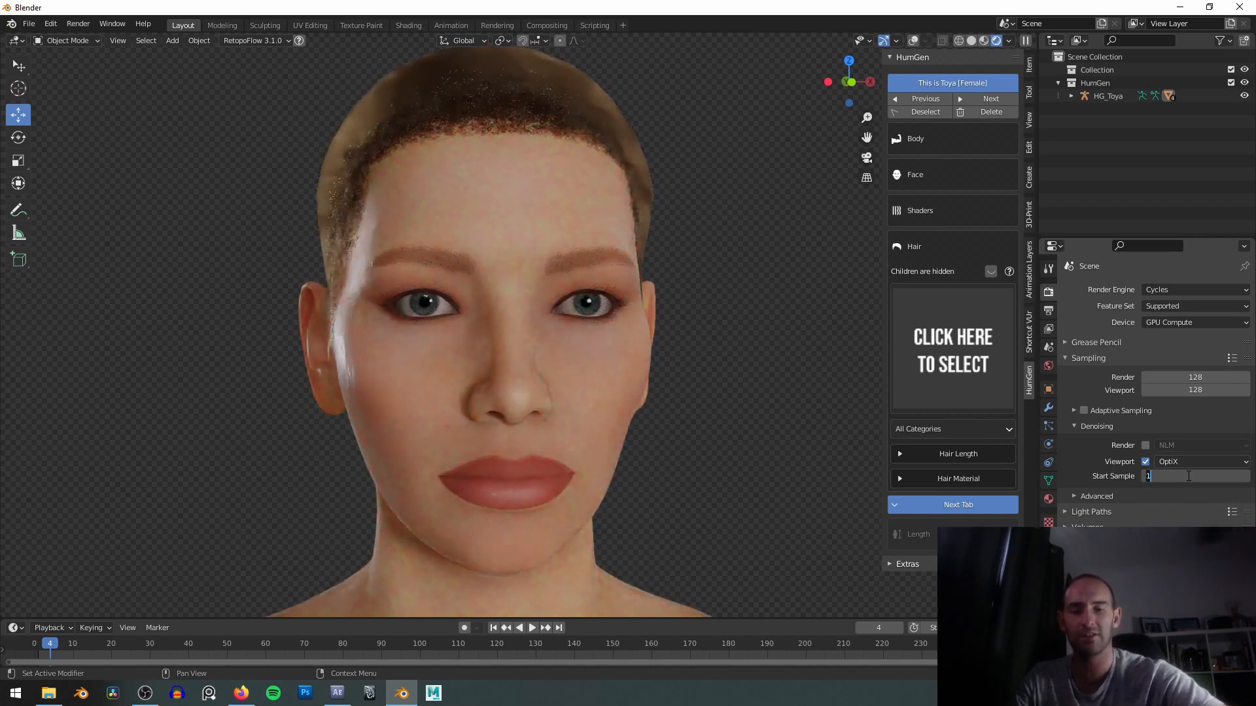
{"action": "type", "text": "32"}
{"action": "key", "text": "Return"}
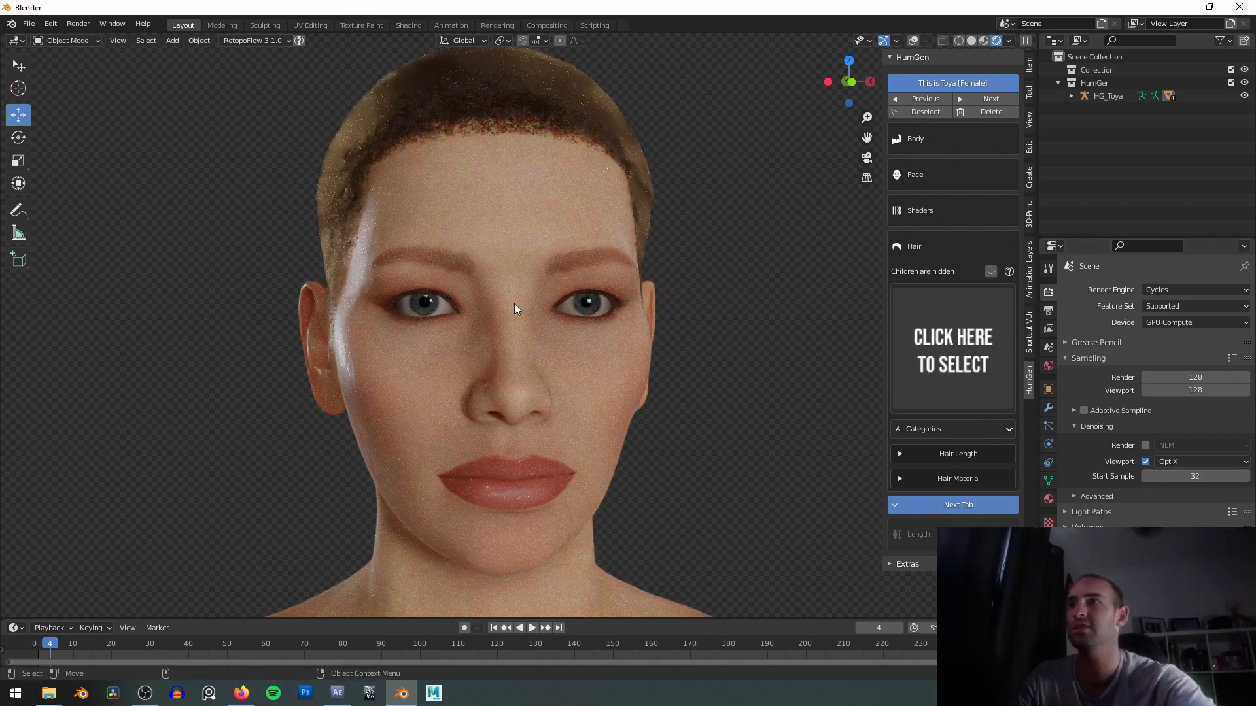
{"action": "left_click", "coordinate": [1099, 426]}
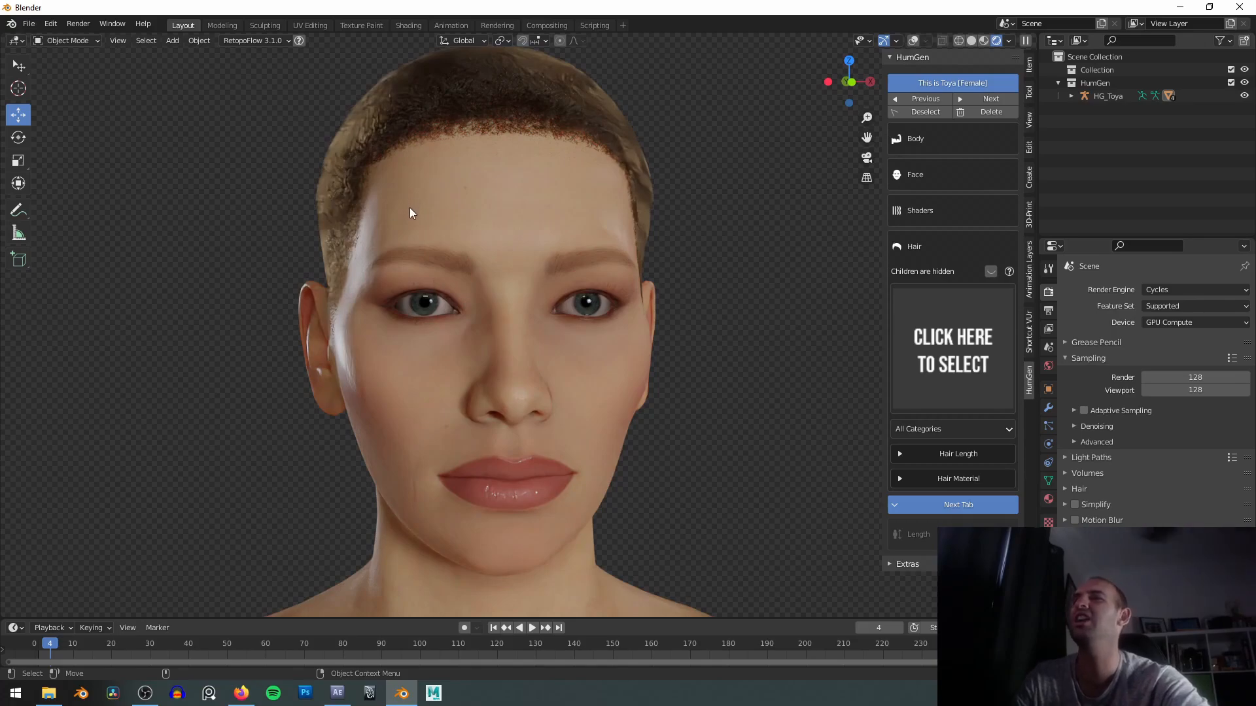
Examine the head and hair from the side in the Cycles viewport.
{"action": "middle_click_drag", "start_coordinate": [445, 227], "coordinate": [542, 199]}
{"action": "scroll", "coordinate": [644, 265], "scroll_direction": "down", "scroll_amount": 1}
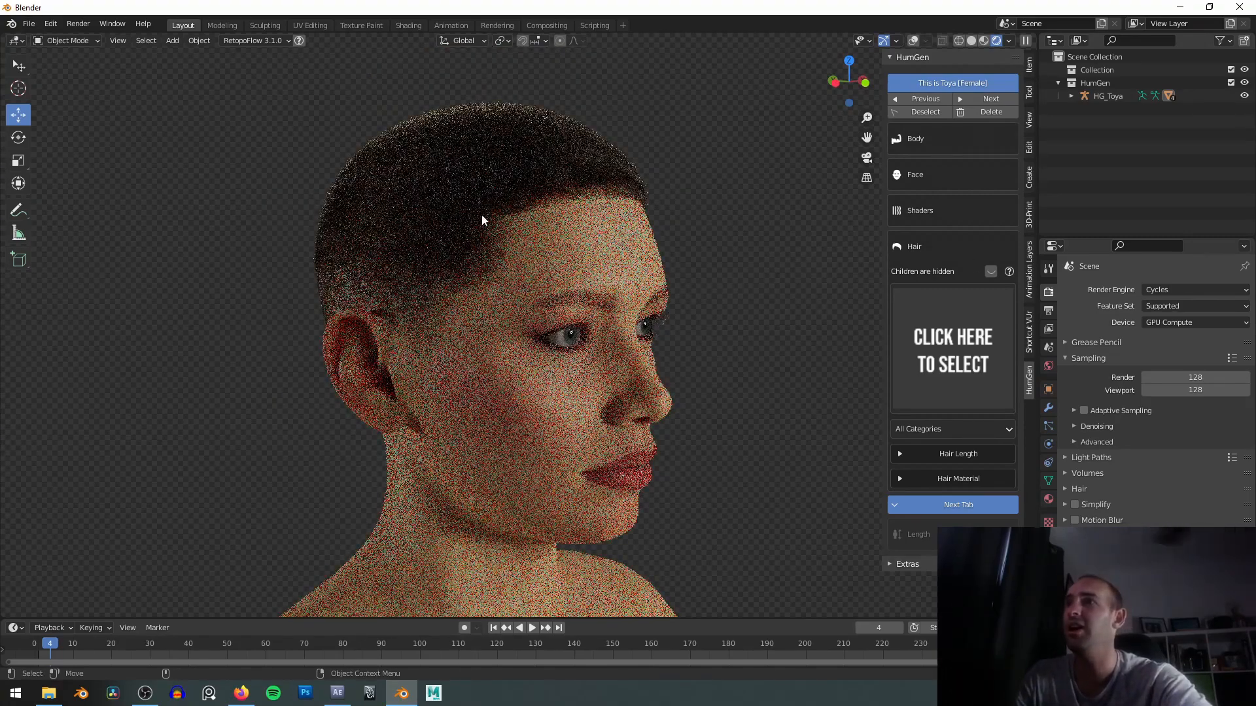
Review the denoising settings of the Cycles render engine.
{"action": "middle_click_drag", "start_coordinate": [783, 314], "coordinate": [720, 294]}
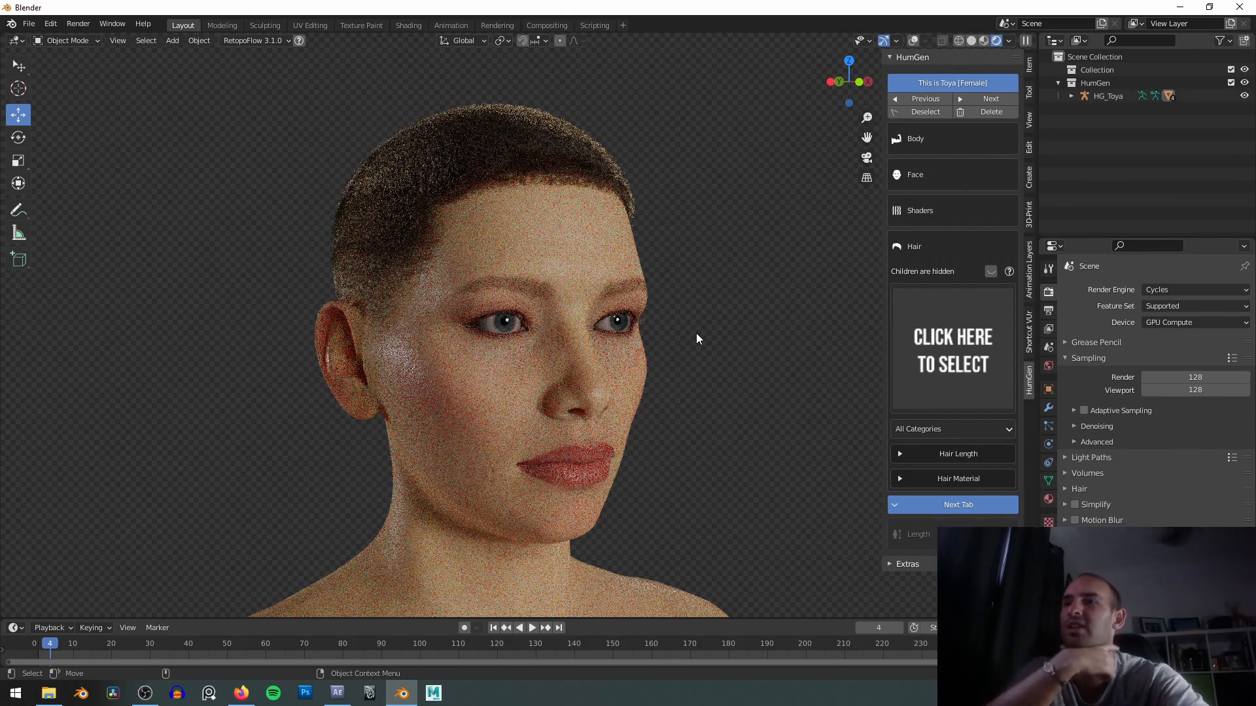
{"action": "left_click", "coordinate": [1095, 427]}
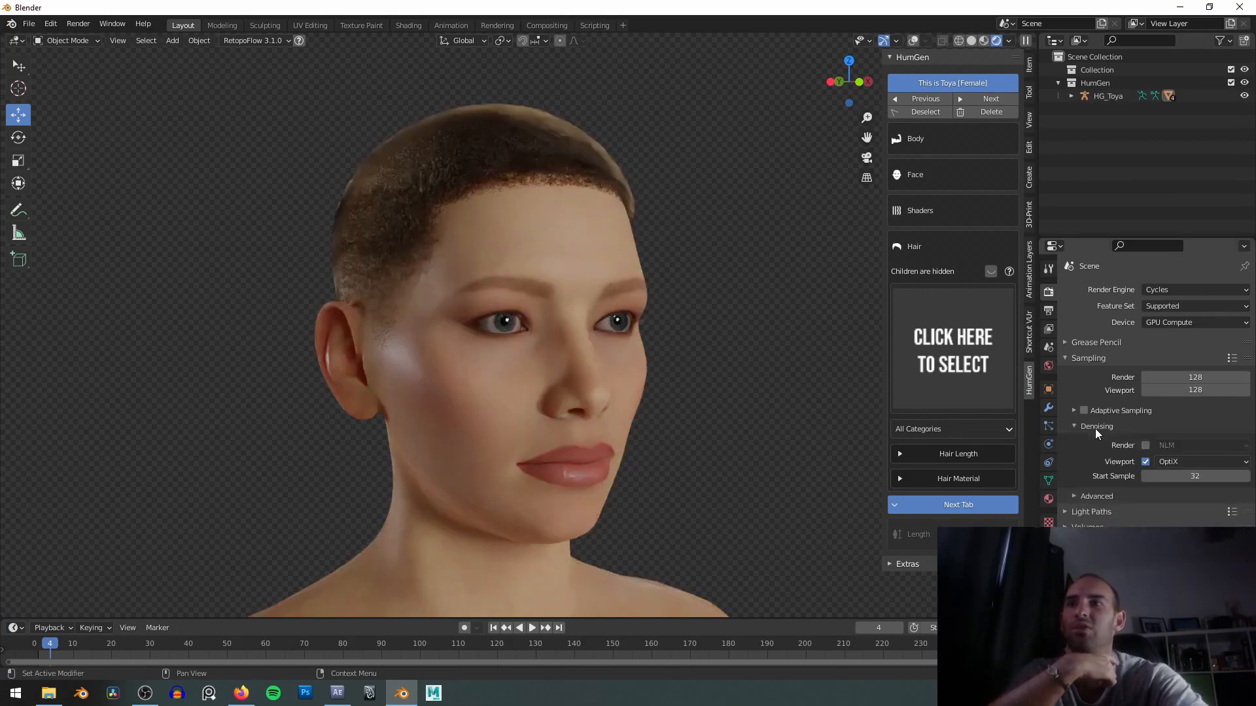
{"action": "left_click", "coordinate": [1095, 427]}
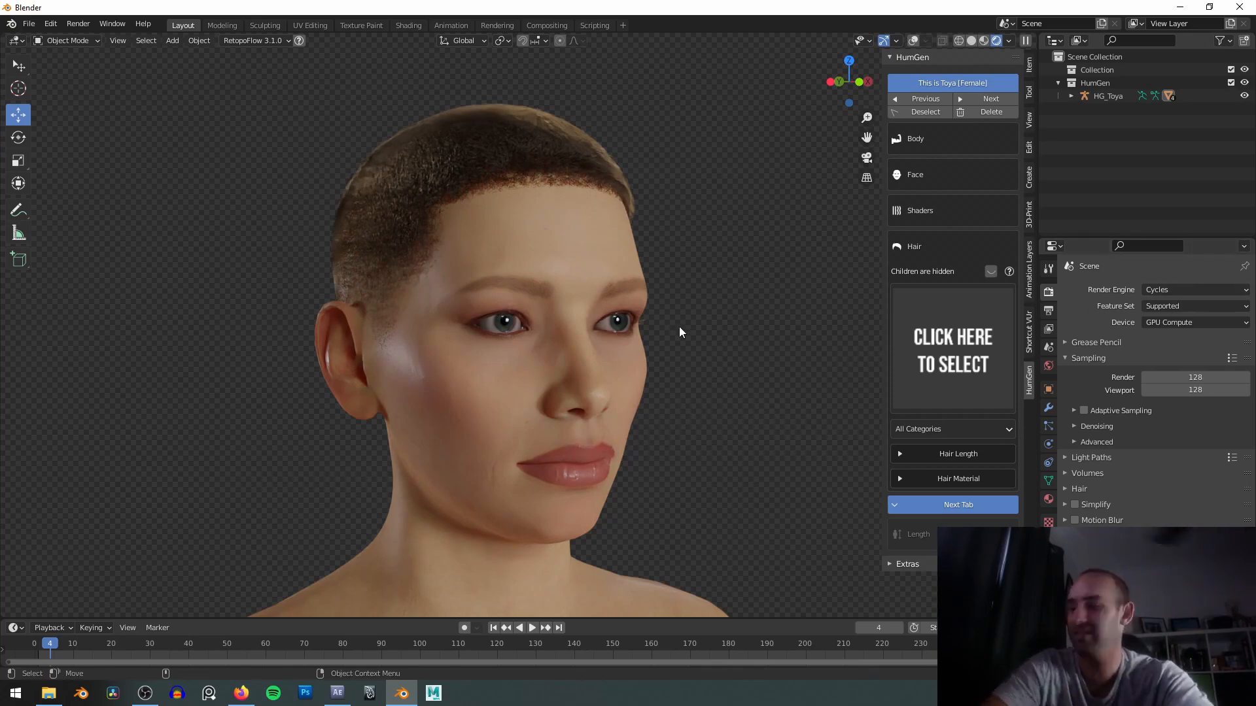
Switch the render engine to Eevee and inspect the face in rendered shading up close.
{"action": "key", "text": "z"}
{"action": "left_click", "coordinate": [778, 335]}
{"action": "left_click", "coordinate": [1171, 293]}
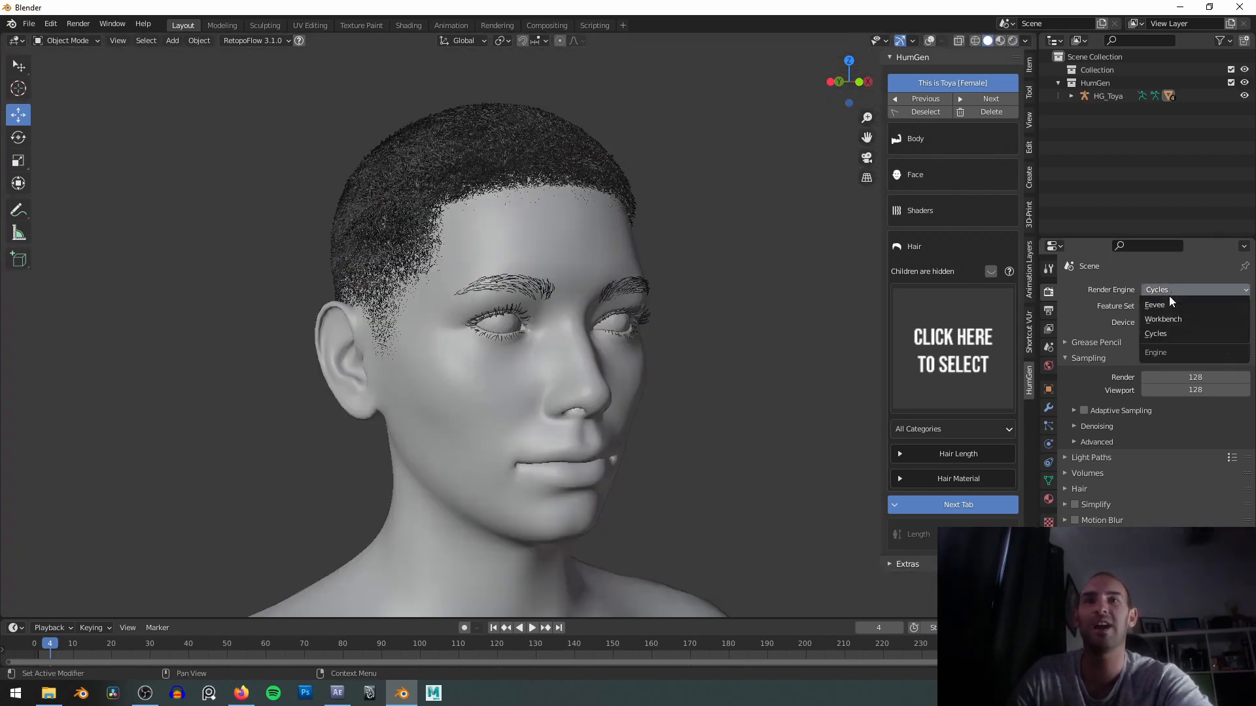
{"action": "left_click", "coordinate": [1177, 305]}
{"action": "key", "text": "z"}
{"action": "left_click", "coordinate": [623, 317]}
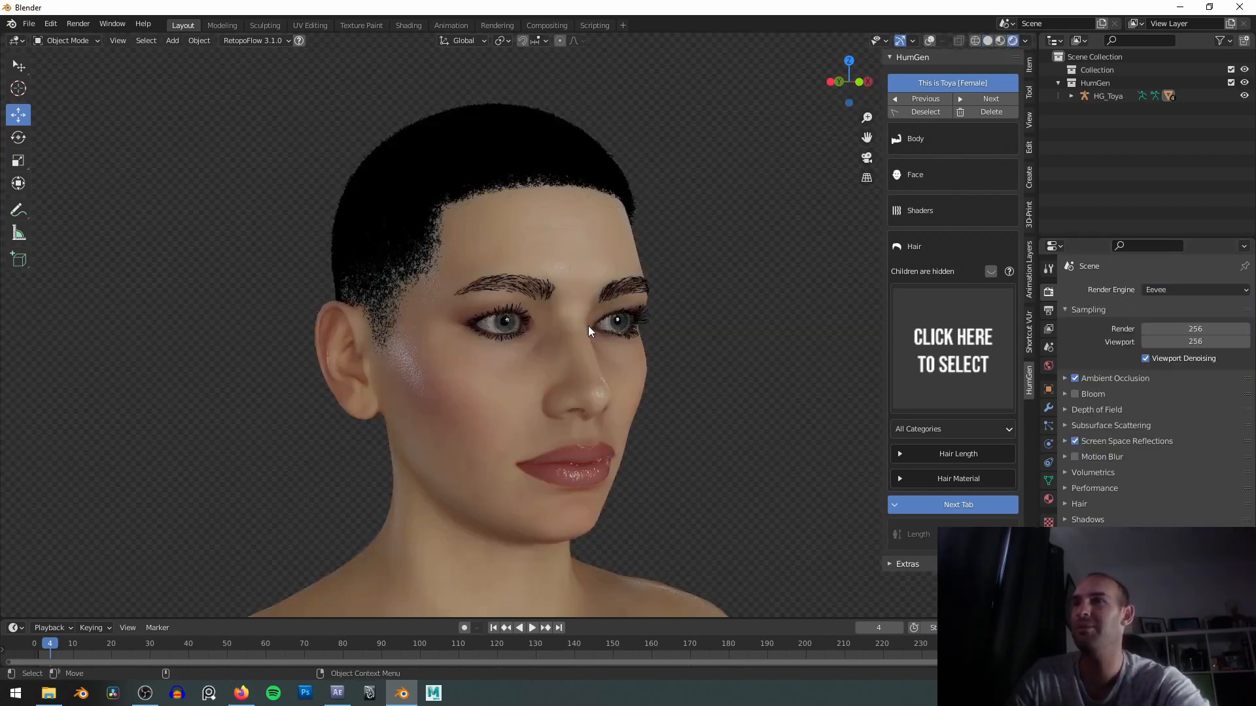
{"action": "scroll", "coordinate": [503, 319], "scroll_direction": "up", "scroll_amount": 10}
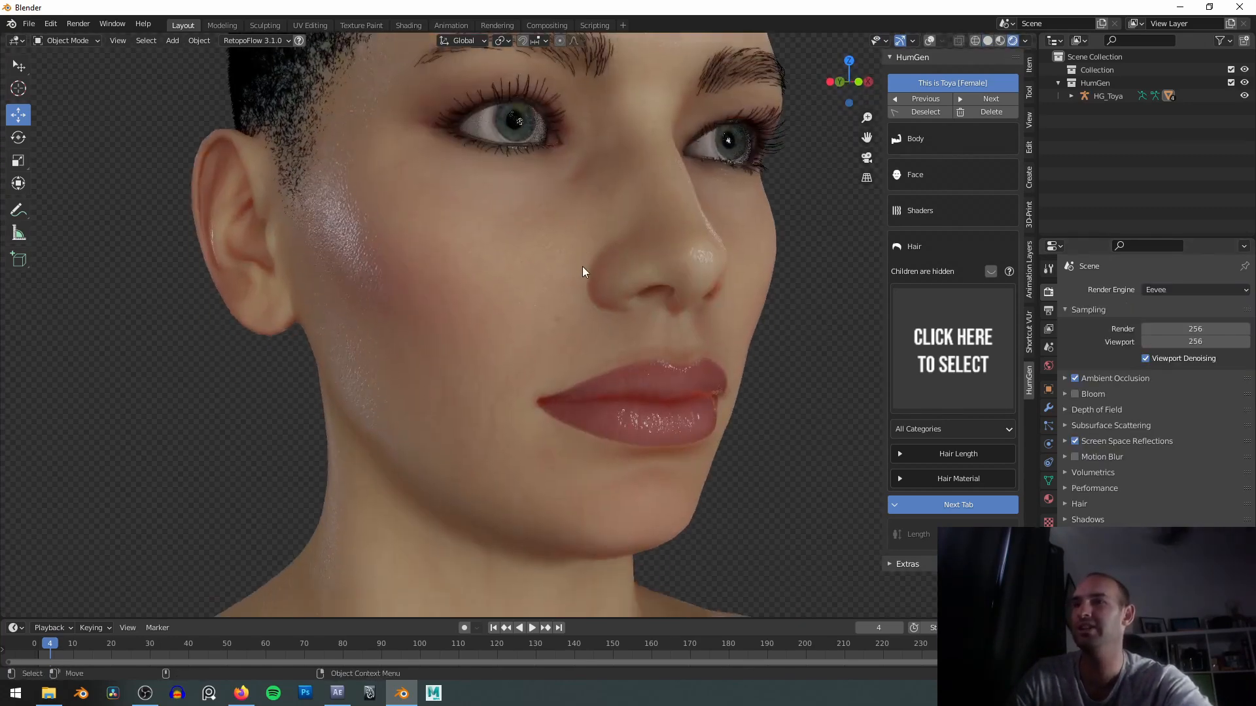
{"action": "scroll", "coordinate": [539, 229], "scroll_direction": "down", "scroll_amount": 8}
{"action": "middle_click_drag", "start_coordinate": [544, 205], "coordinate": [611, 233]}
Apply the Long Bangs hairstyle to the female character and view it from the front.
{"action": "left_click", "coordinate": [896, 352]}
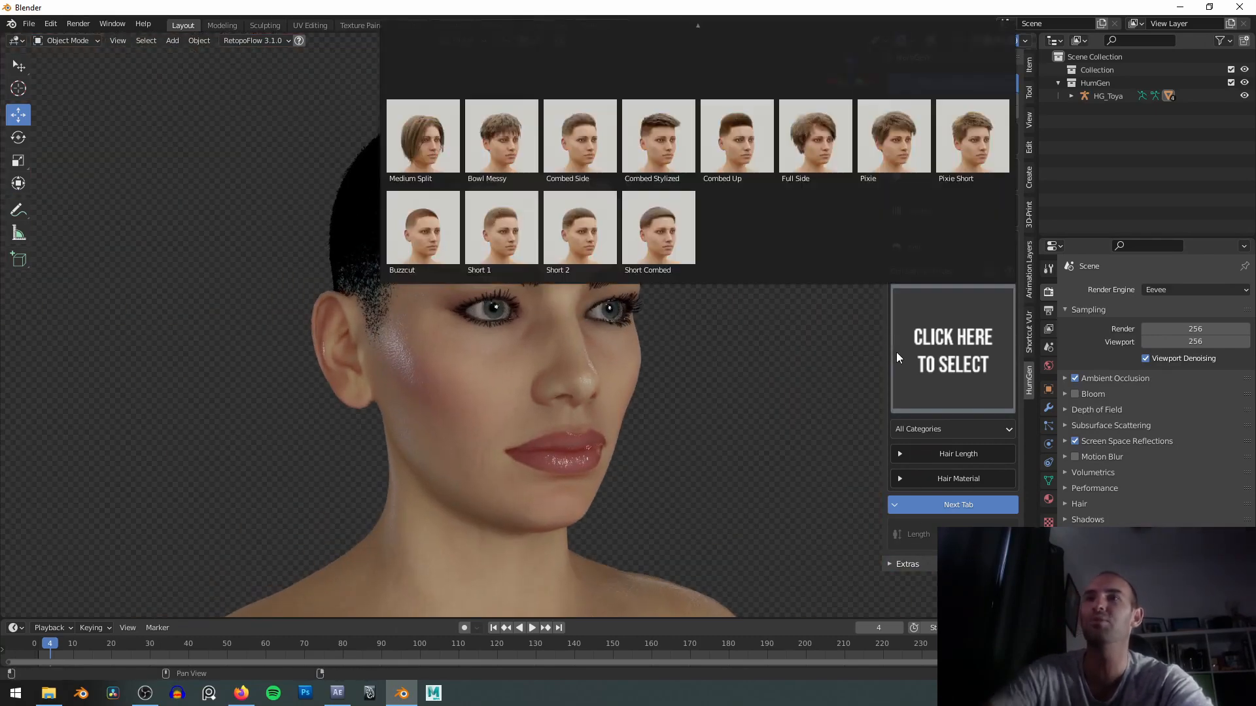
{"action": "scroll", "coordinate": [702, 32], "scroll_direction": "up", "scroll_amount": 1}
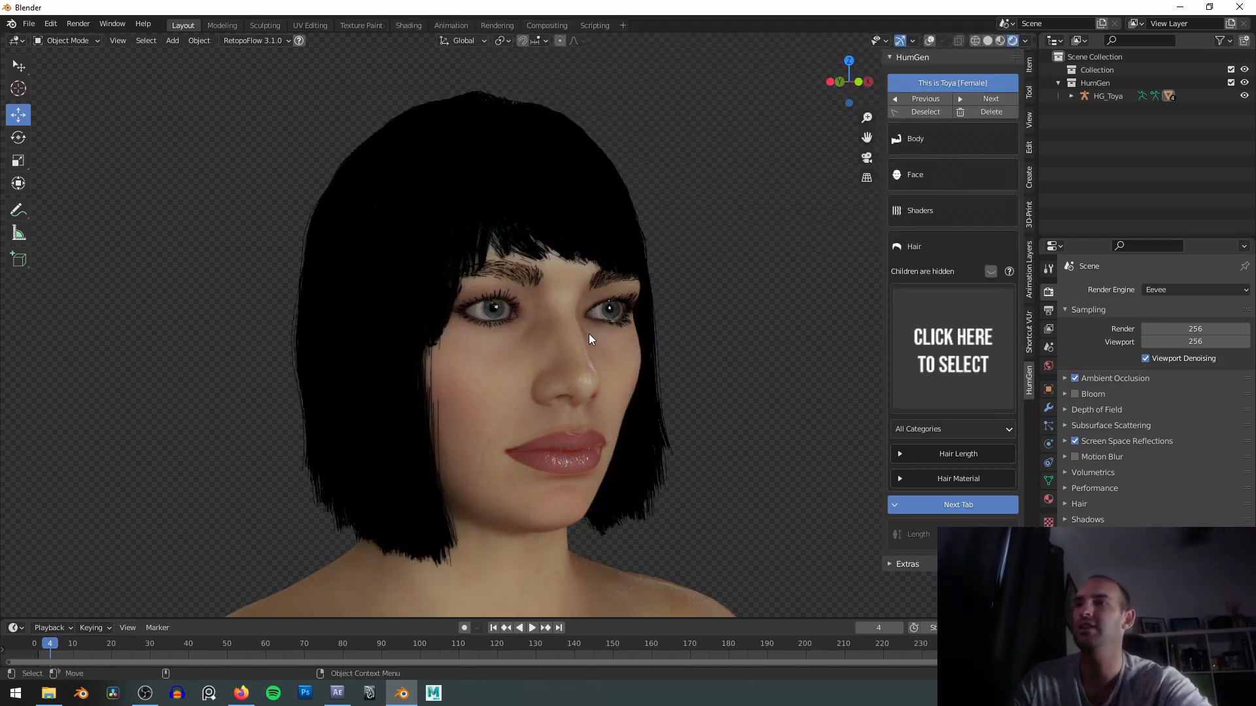
{"action": "middle_click_drag", "start_coordinate": [592, 327], "coordinate": [492, 312]}
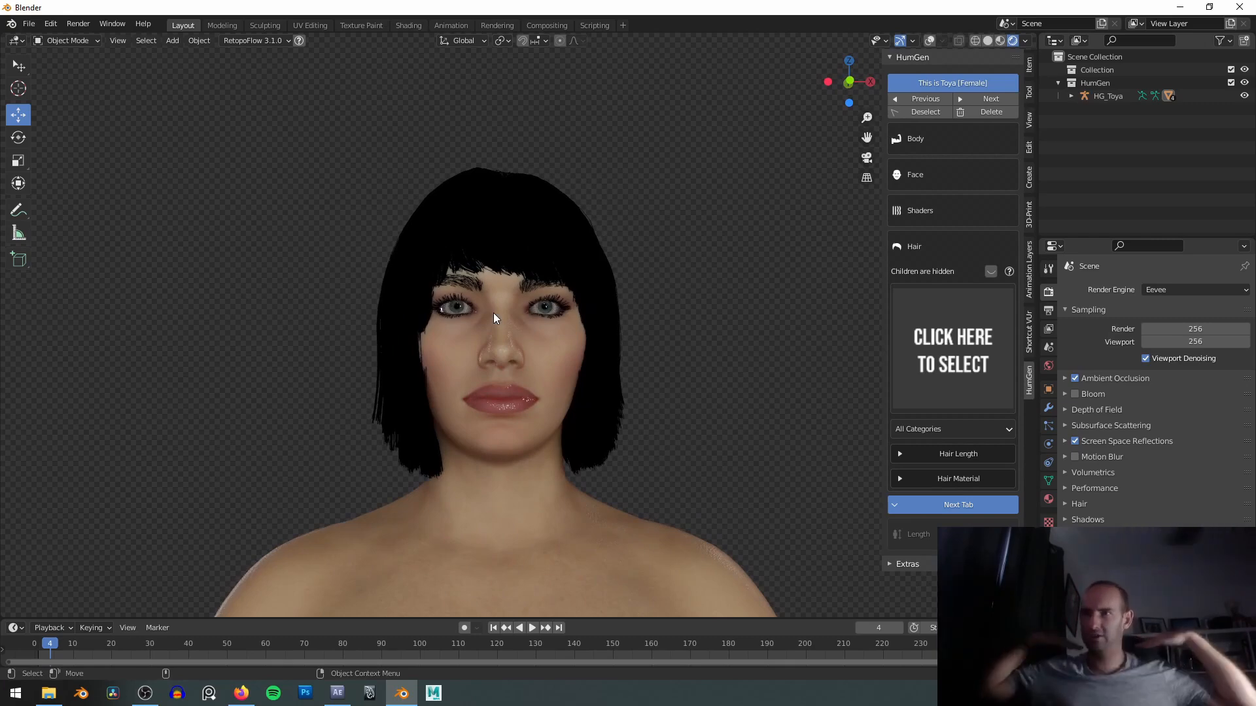
Replace the hair with the Long Split hairstyle and inspect it from the side.
{"action": "left_click", "coordinate": [917, 363]}
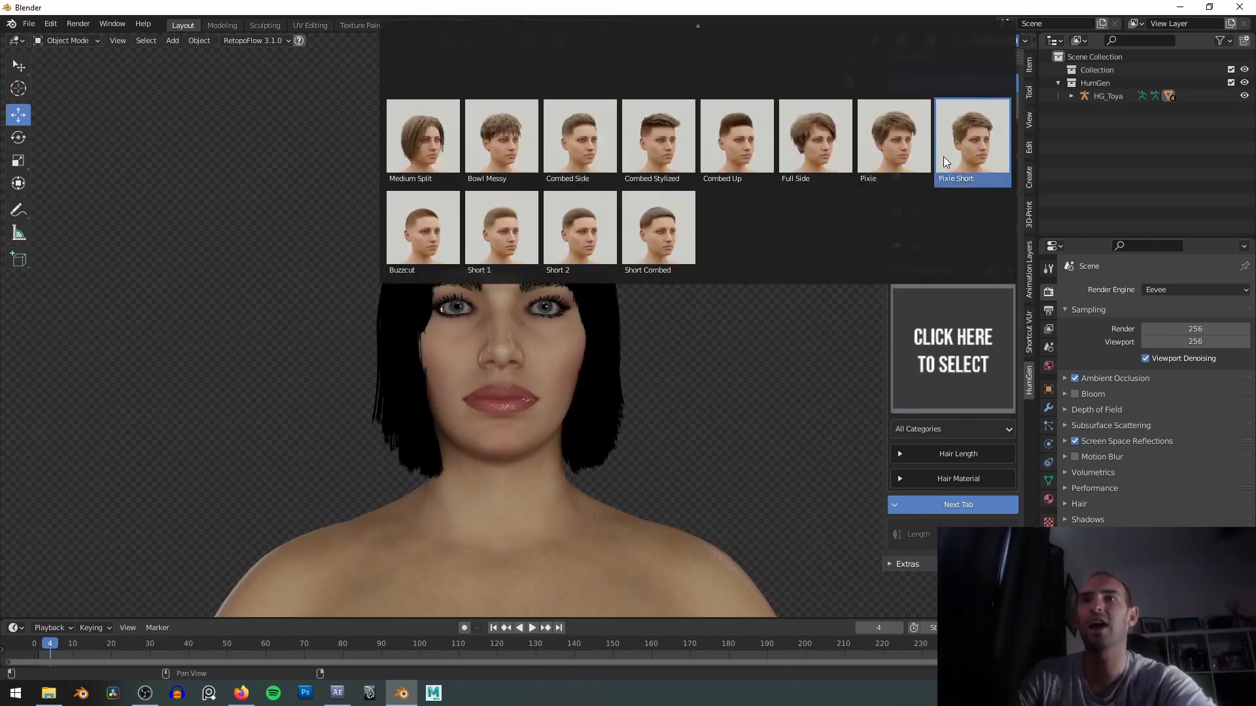
{"action": "scroll", "coordinate": [687, 34], "scroll_direction": "up", "scroll_amount": 1}
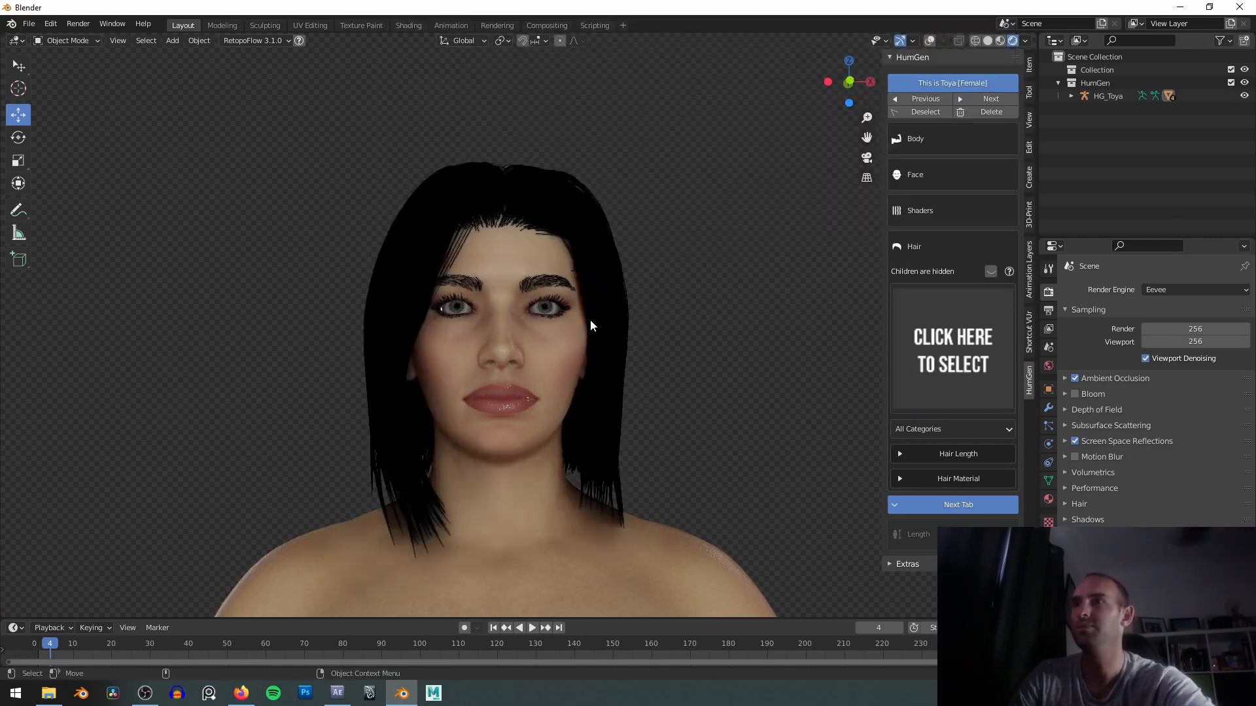
{"action": "middle_click_drag", "start_coordinate": [587, 324], "coordinate": [691, 374]}
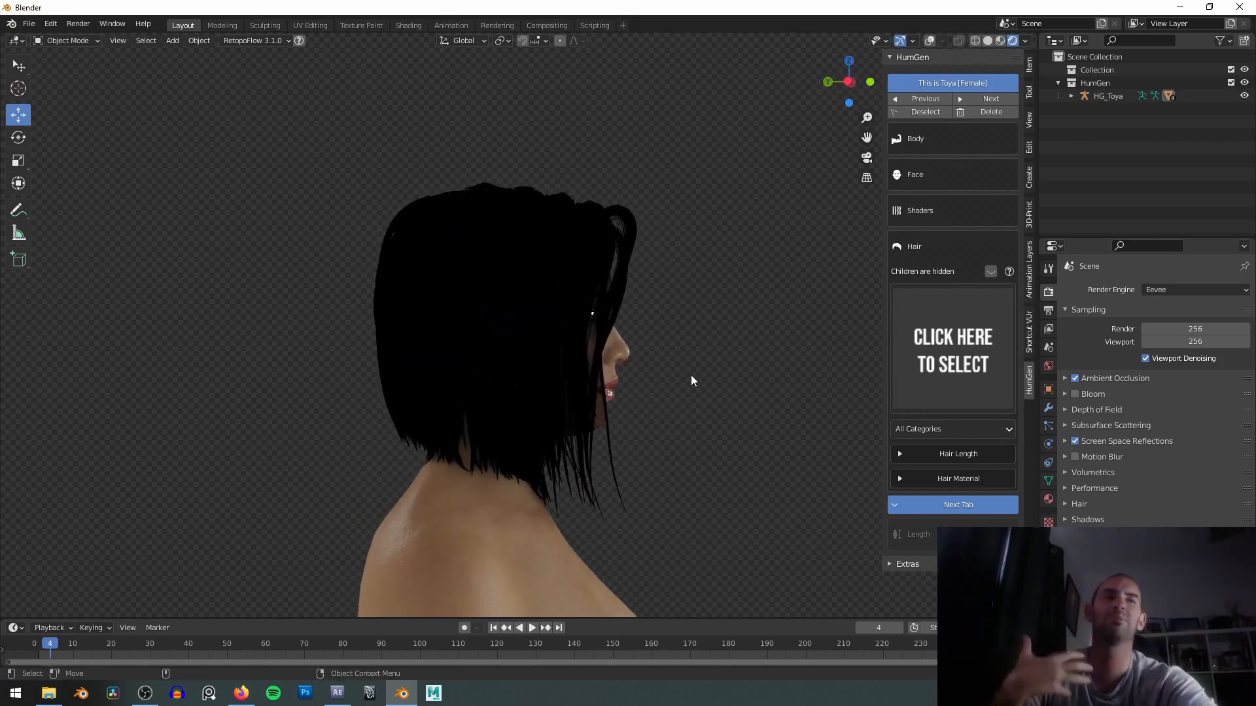
{"action": "scroll", "coordinate": [695, 394], "scroll_direction": "down", "scroll_amount": 3}
{"action": "scroll", "coordinate": [697, 382], "scroll_direction": "up", "scroll_amount": 2}
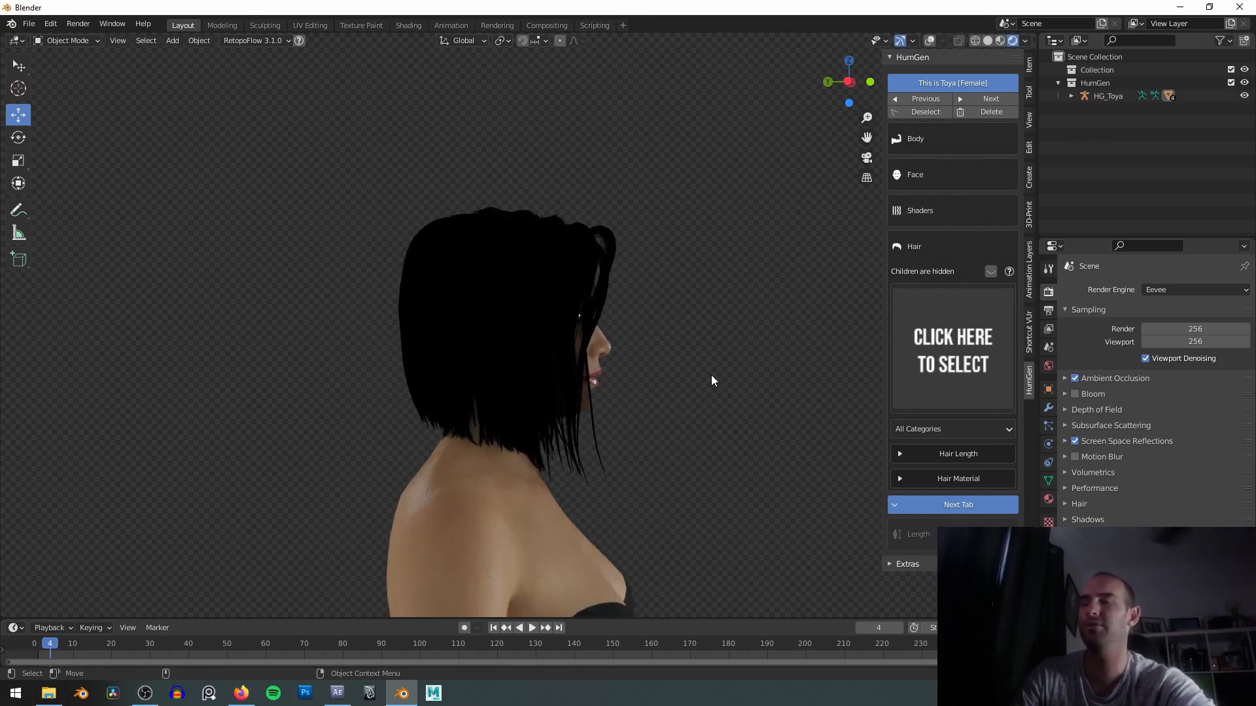
Examine the particle settings of the character's hair_long_split system.
{"action": "left_click", "coordinate": [961, 343]}
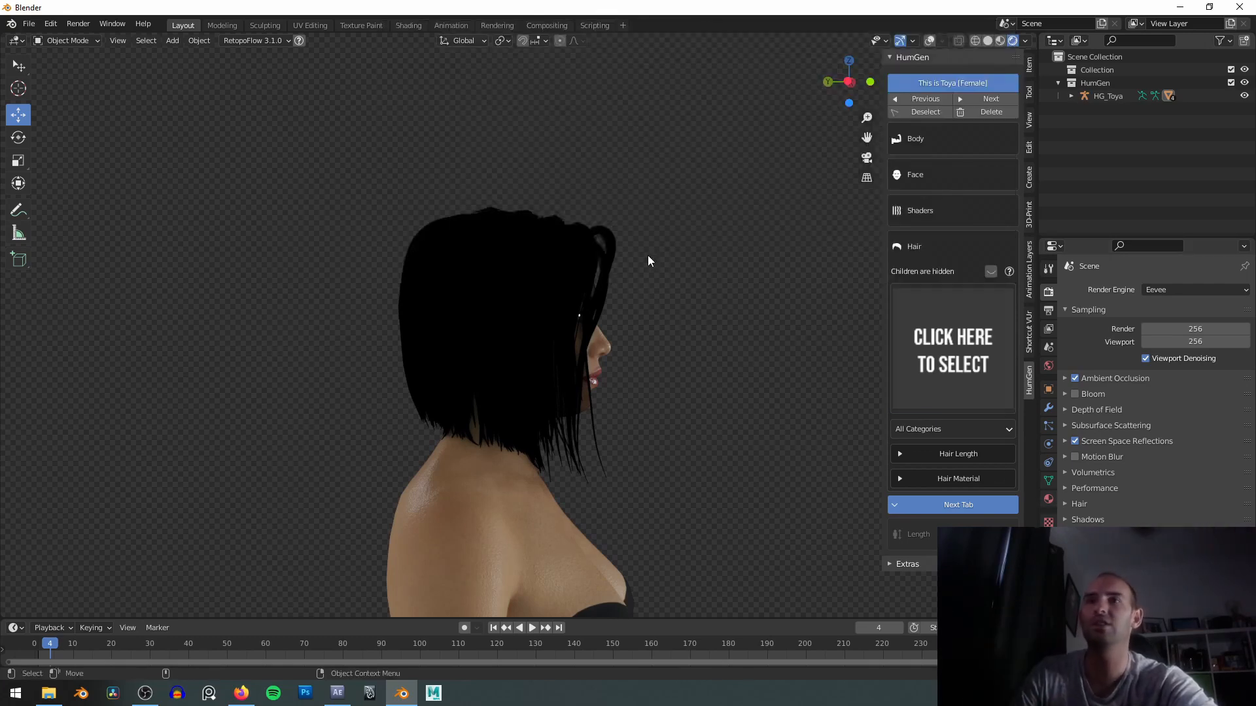
{"action": "middle_click_drag", "start_coordinate": [654, 274], "coordinate": [662, 346]}
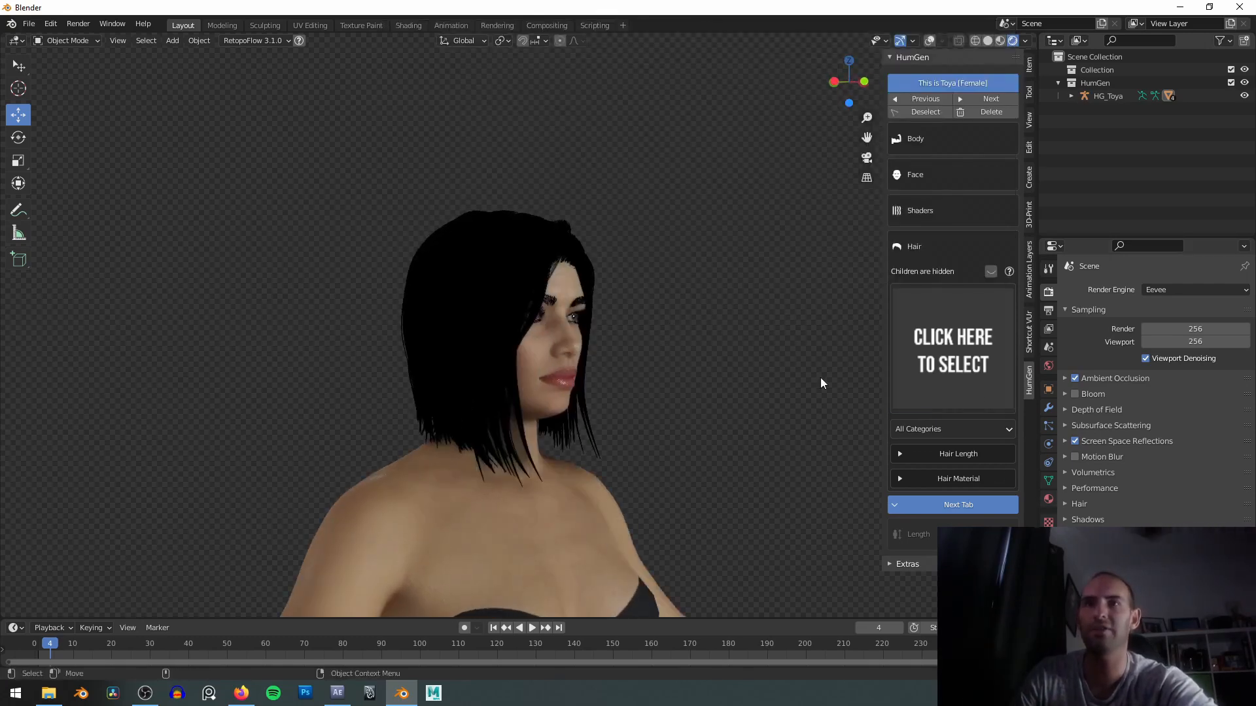
{"action": "left_click", "coordinate": [1049, 426]}
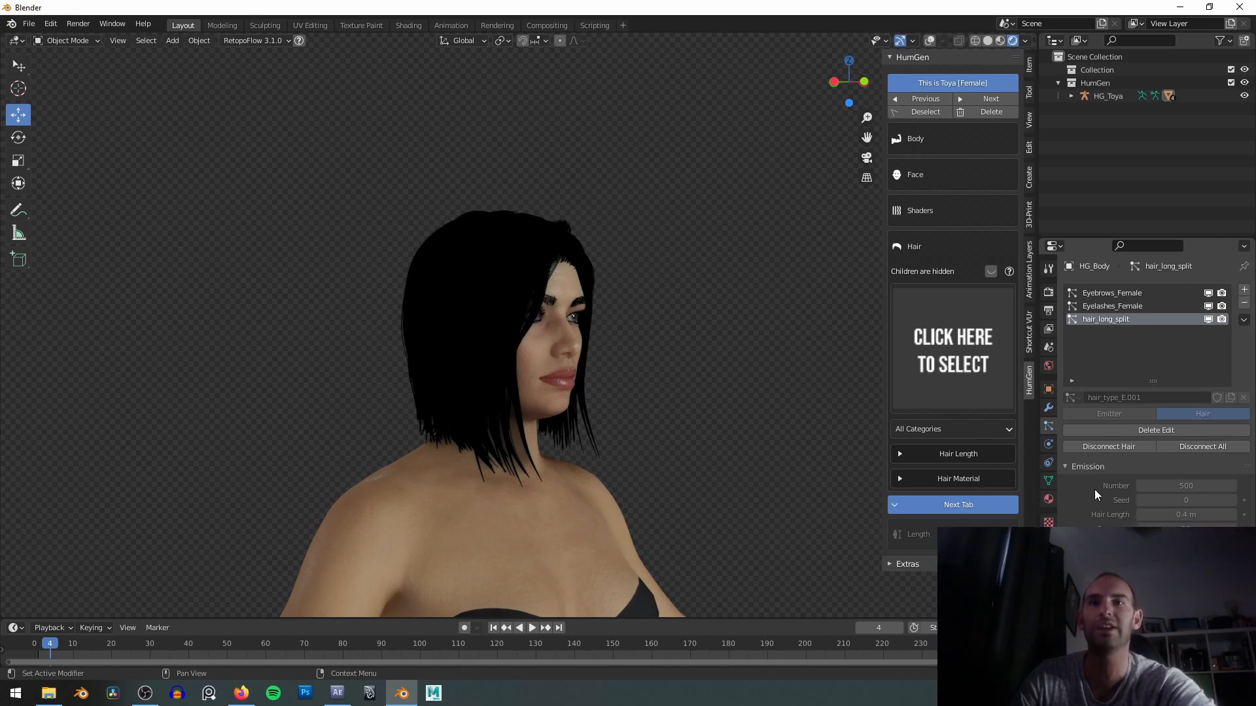
{"action": "scroll", "coordinate": [1105, 497], "scroll_direction": "down", "scroll_amount": 2}
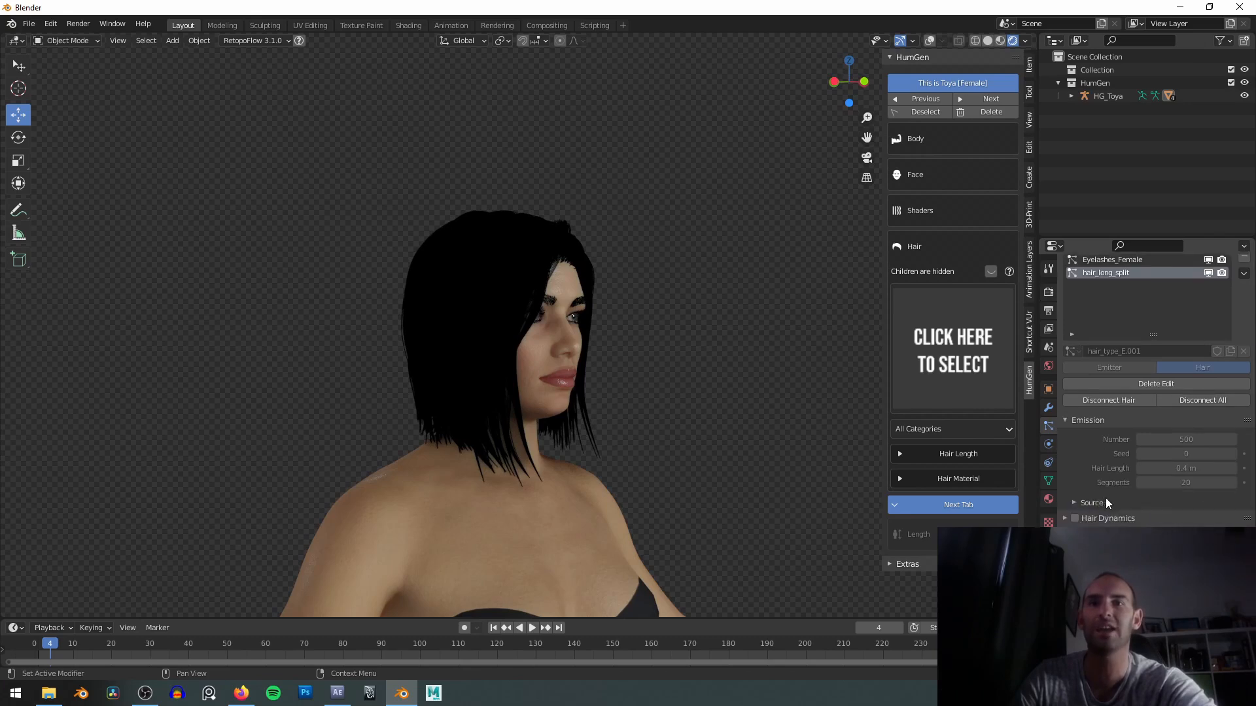
Expand the hair length controls and try to set the Hair Long Split length to 2.
{"action": "left_click", "coordinate": [920, 453]}
{"action": "middle_click_drag", "start_coordinate": [689, 419], "coordinate": [740, 371]}
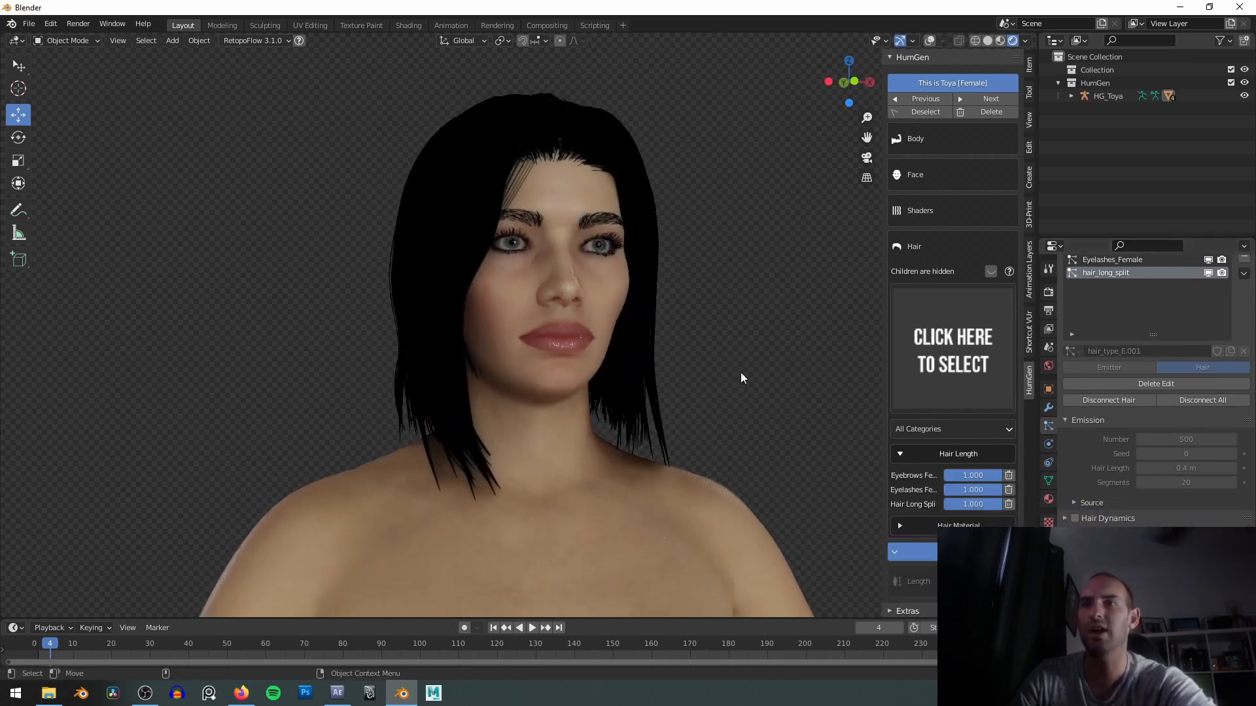
{"action": "mouse_move", "coordinate": [996, 504]}
{"action": "left_mouse_down"}
{"action": "mouse_move", "coordinate": [944, 504]}
{"action": "mouse_move", "coordinate": [1005, 504]}
{"action": "left_mouse_up"}
{"action": "double_click", "coordinate": [980, 504]}
{"action": "type", "text": "2"}
{"action": "key", "text": "Return"}
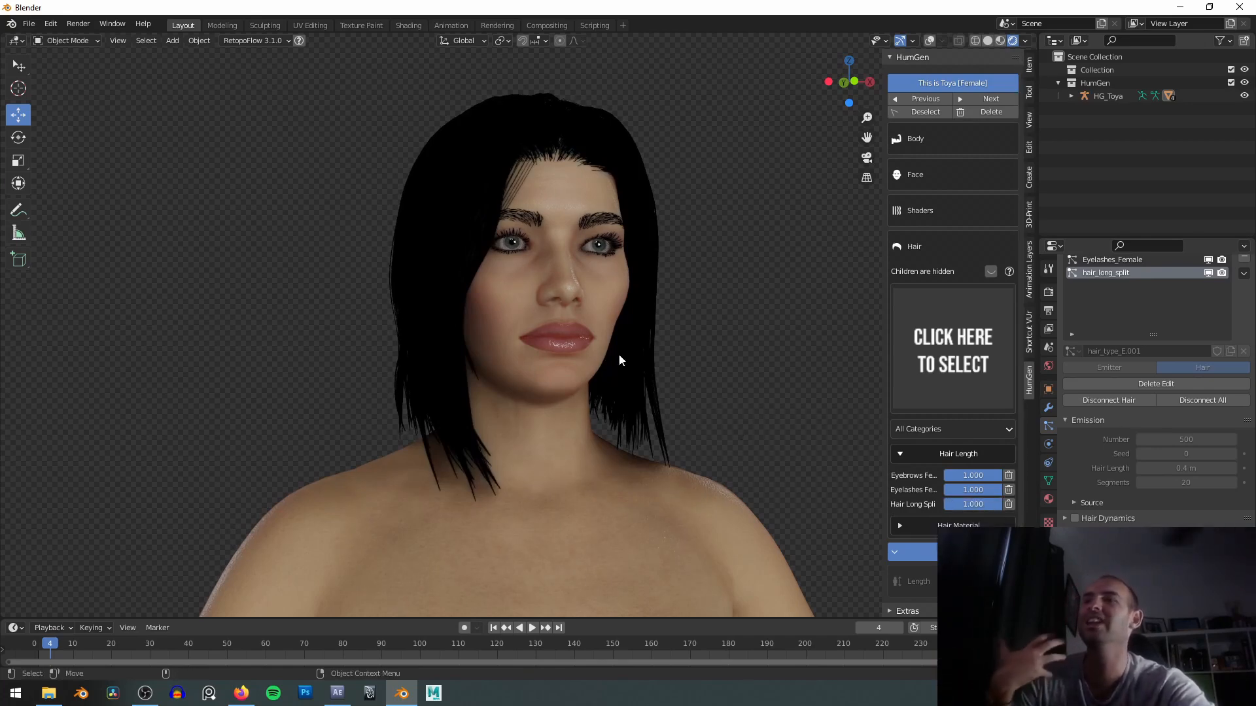
{"action": "middle_click_drag", "start_coordinate": [704, 409], "coordinate": [794, 339]}
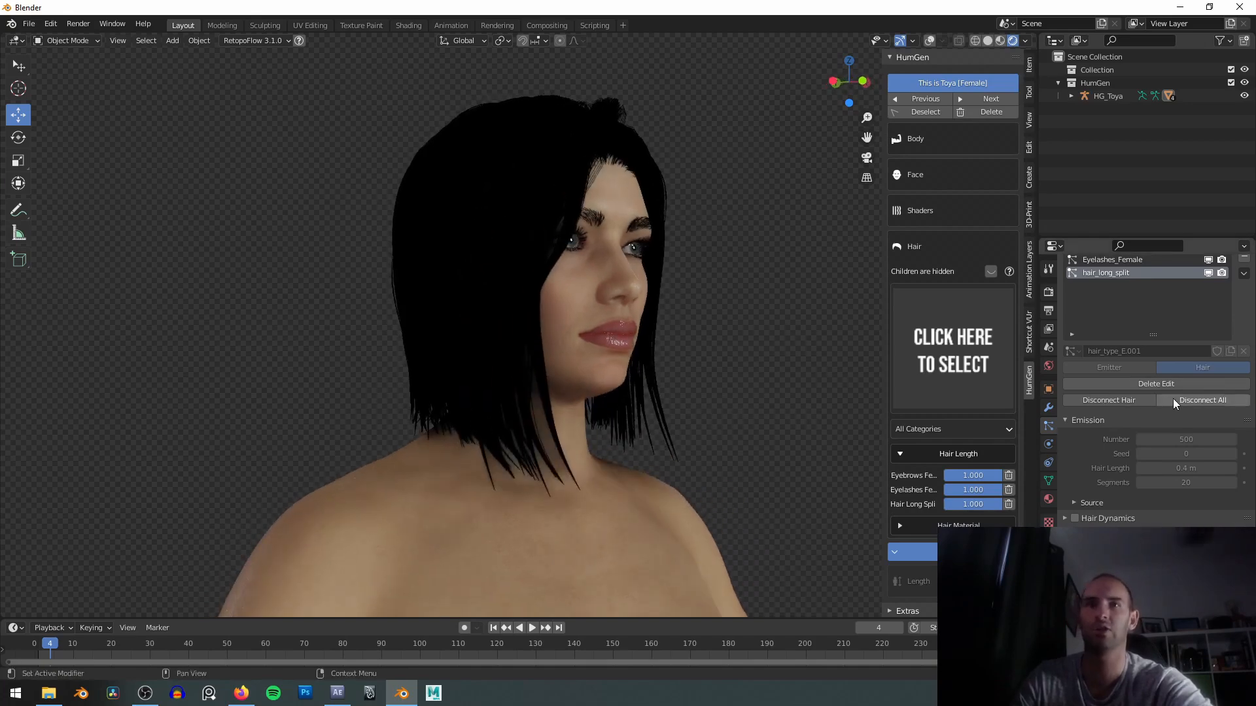
{"action": "key", "text": "ctrl+Tab"}
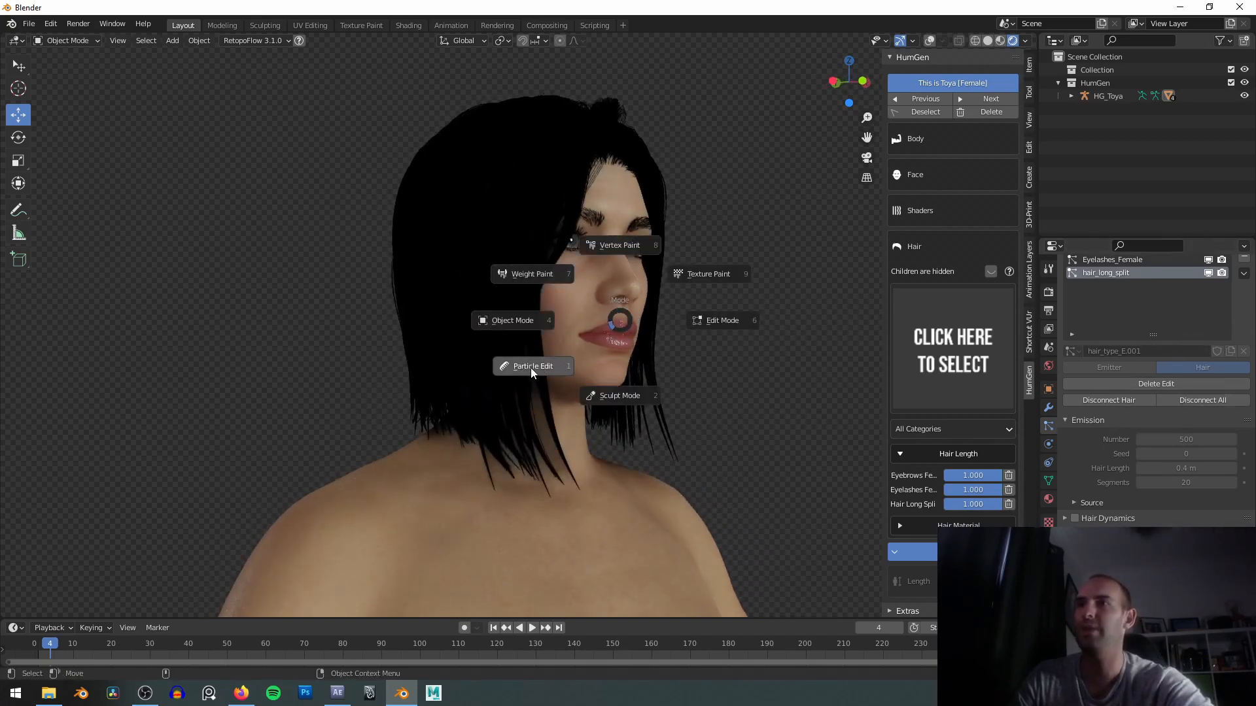
{"action": "left_click", "coordinate": [621, 319]}
{"action": "middle_click_drag", "start_coordinate": [595, 335], "coordinate": [509, 323]}
{"action": "scroll", "coordinate": [508, 323], "scroll_direction": "up", "scroll_amount": 3}
Browse the hairstyle library and apply the Pixie Short hairstyle to the character.
{"action": "left_click", "coordinate": [934, 299]}
{"action": "mouse_move", "coordinate": [693, 26]}
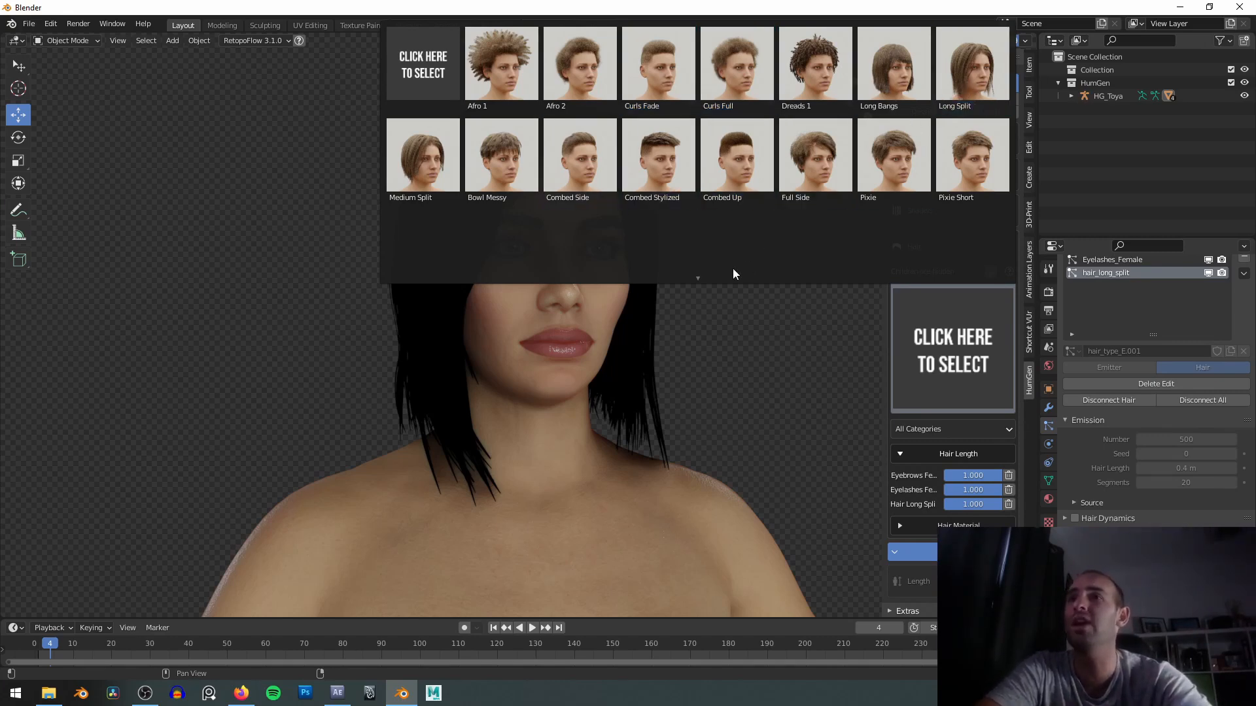
{"action": "mouse_move", "coordinate": [693, 277]}
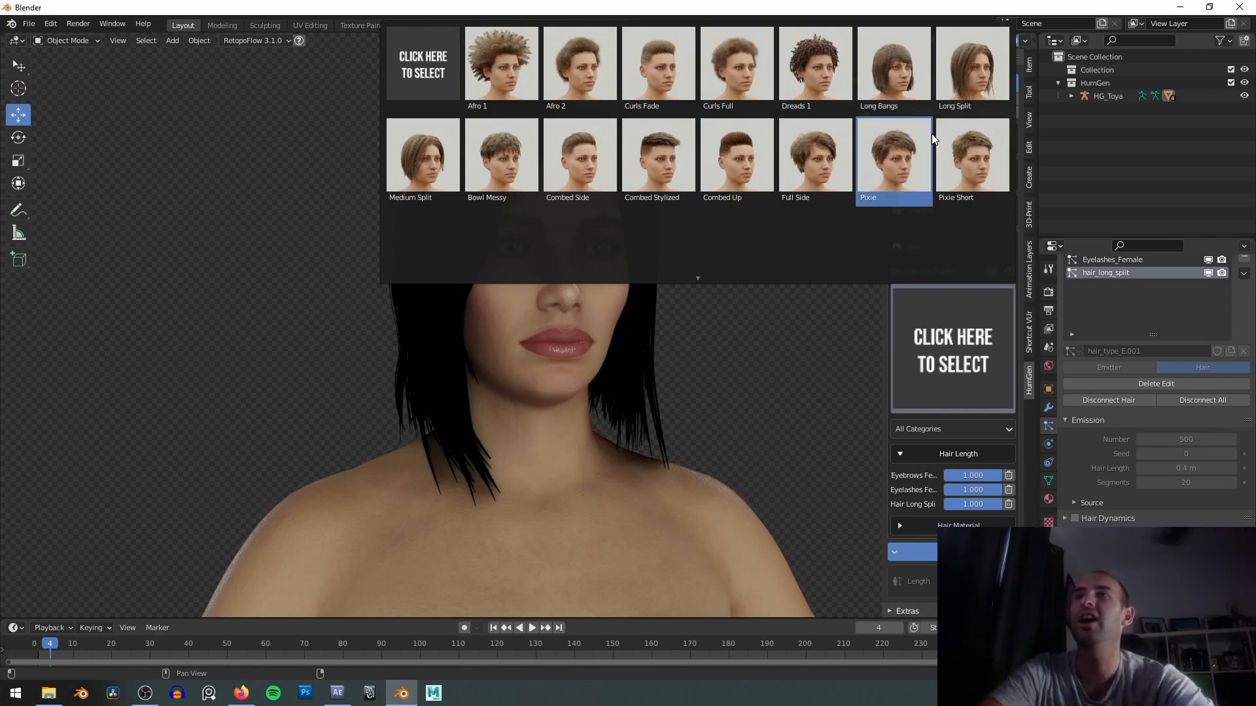
{"action": "mouse_move", "coordinate": [858, 282]}
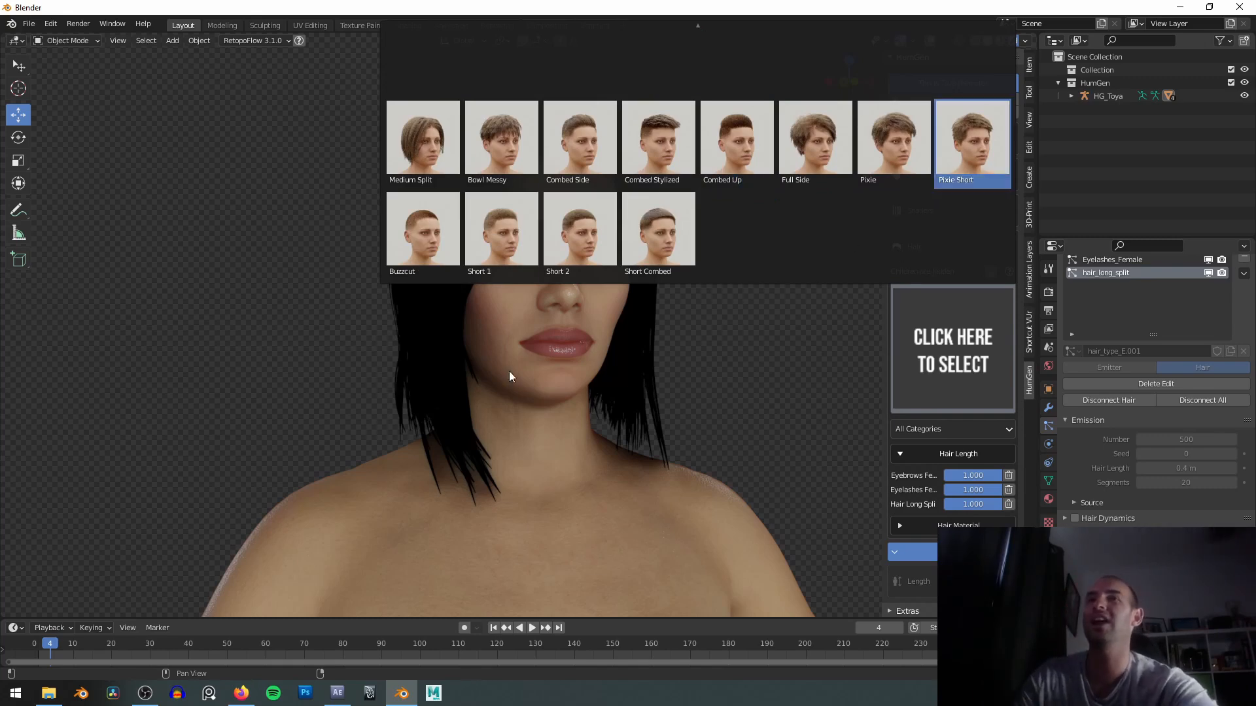
{"action": "middle_click_drag", "start_coordinate": [478, 270], "coordinate": [508, 276]}
{"action": "scroll", "coordinate": [657, 268], "scroll_direction": "down", "scroll_amount": 3}
{"action": "mouse_move", "coordinate": [643, 248]}
{"action": "middle_mouse_down"}
{"action": "mouse_move", "coordinate": [599, 261]}
{"action": "mouse_move", "coordinate": [664, 252]}
{"action": "middle_mouse_up"}
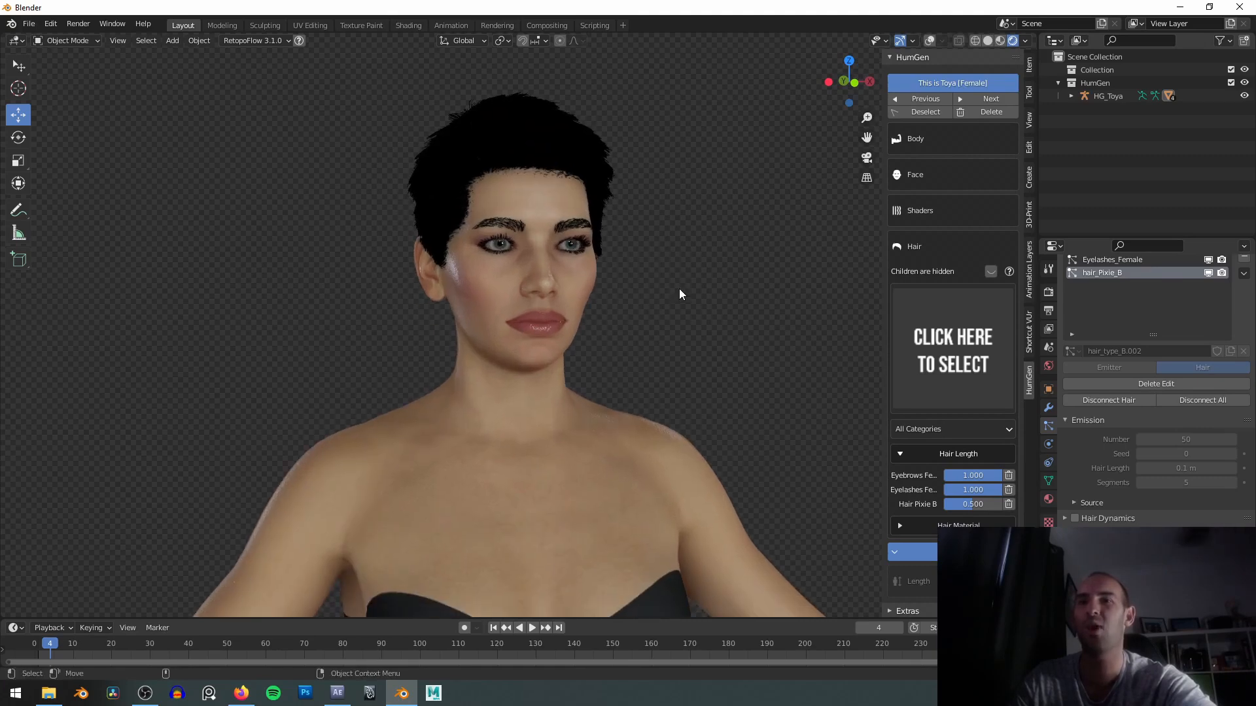
Set the Hair Pixie B length to 1.000 and inspect the longer fringe.
{"action": "left_click_drag", "start_coordinate": [971, 505], "coordinate": [1003, 505]}
{"action": "mouse_move", "coordinate": [680, 403]}
{"action": "middle_mouse_down"}
{"action": "mouse_move", "coordinate": [526, 399]}
{"action": "mouse_move", "coordinate": [702, 398]}
{"action": "middle_mouse_up"}
{"action": "scroll", "coordinate": [637, 241], "scroll_direction": "up", "scroll_amount": 8}
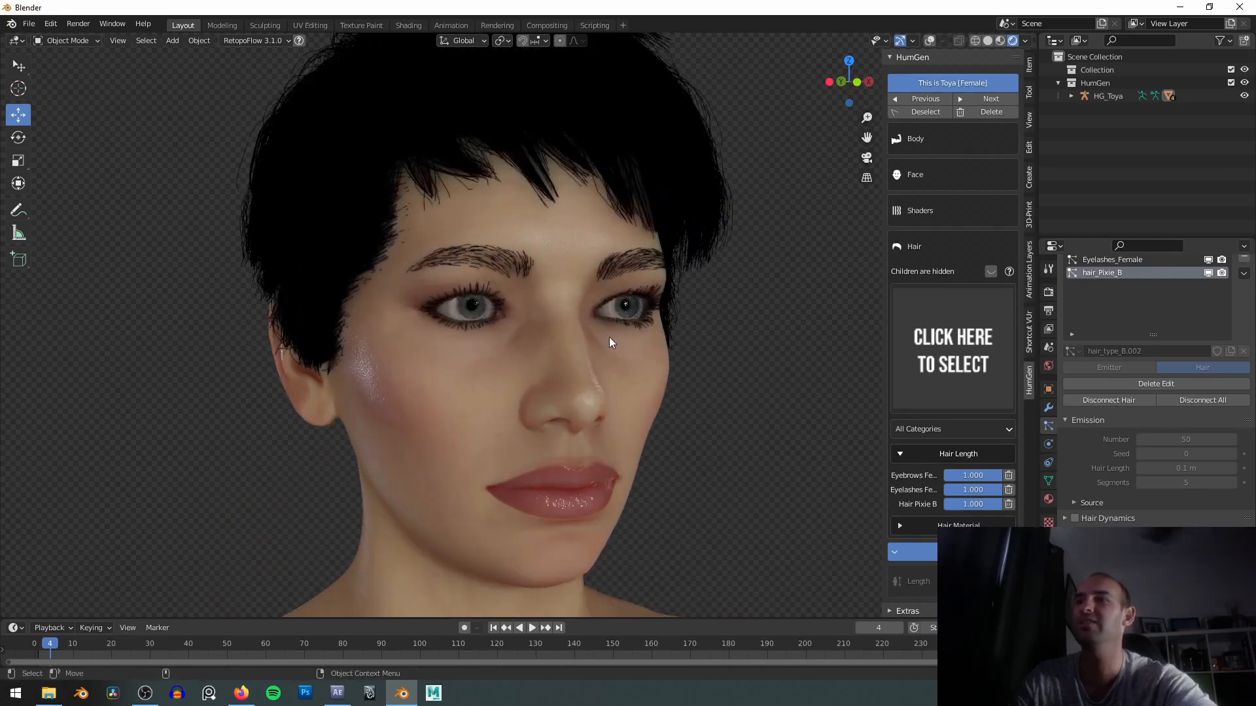
Try shortening the eyelashes, then undo the length change.
{"action": "scroll", "coordinate": [579, 327], "scroll_direction": "up", "scroll_amount": 4}
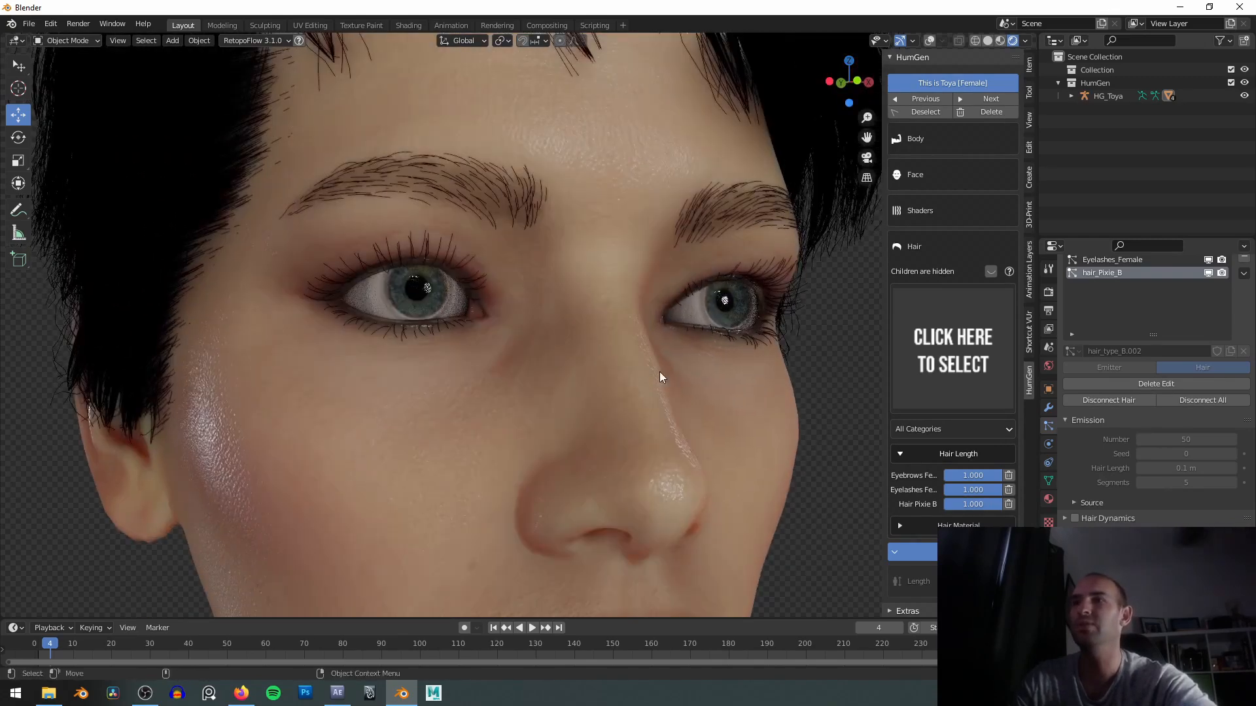
{"action": "left_click_drag", "start_coordinate": [984, 490], "coordinate": [942, 489]}
{"action": "key", "text": "ctrl+z"}
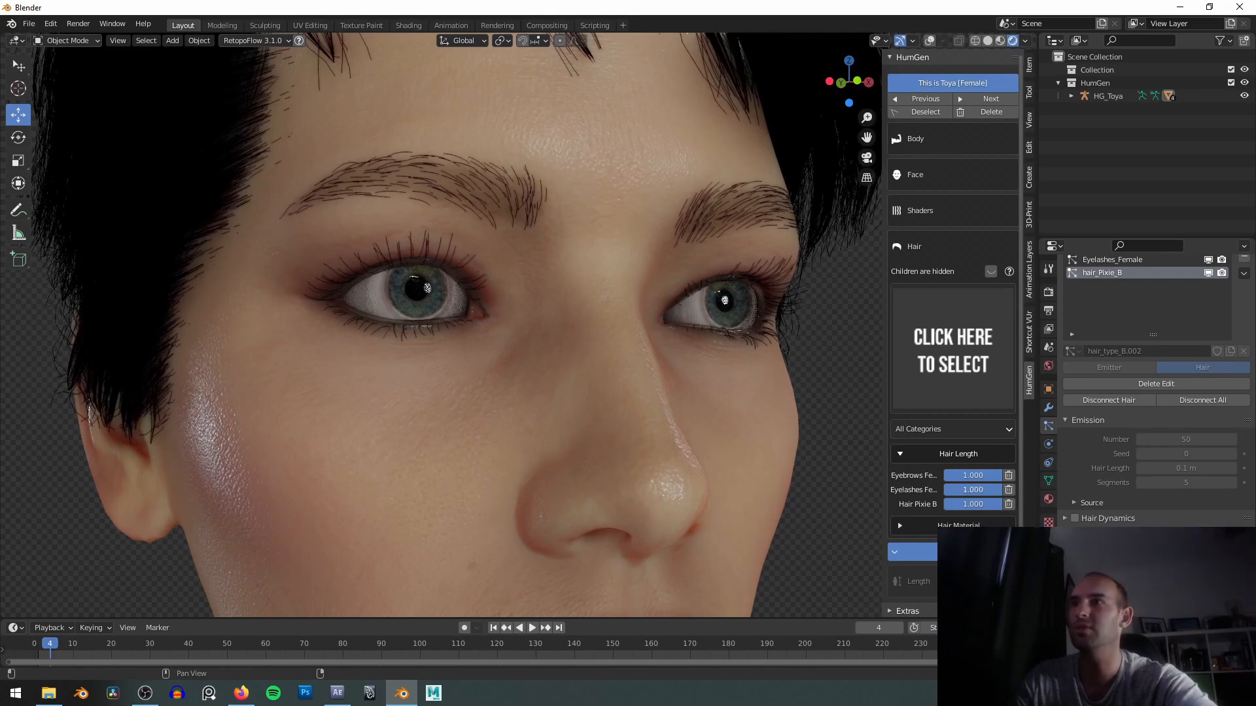
Widen the HumGen sidebar and set the Eyelashes Female length to 1.000.
{"action": "left_click_drag", "start_coordinate": [882, 488], "coordinate": [803, 490]}
{"action": "mouse_move", "coordinate": [984, 490]}
{"action": "left_mouse_down"}
{"action": "mouse_move", "coordinate": [902, 490]}
{"action": "mouse_move", "coordinate": [1003, 490]}
{"action": "left_mouse_up"}
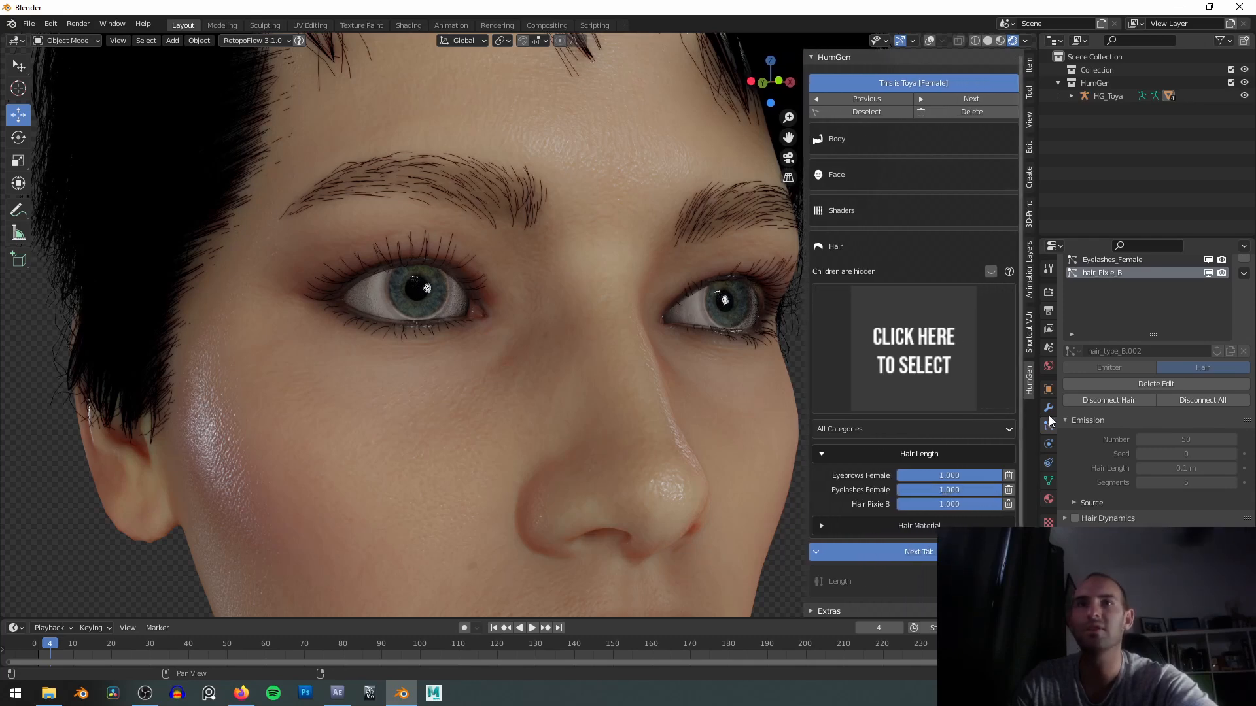
Switch the render engine to Cycles.
{"action": "scroll", "coordinate": [1125, 316], "scroll_direction": "up", "scroll_amount": 3}
{"action": "key", "text": "z"}
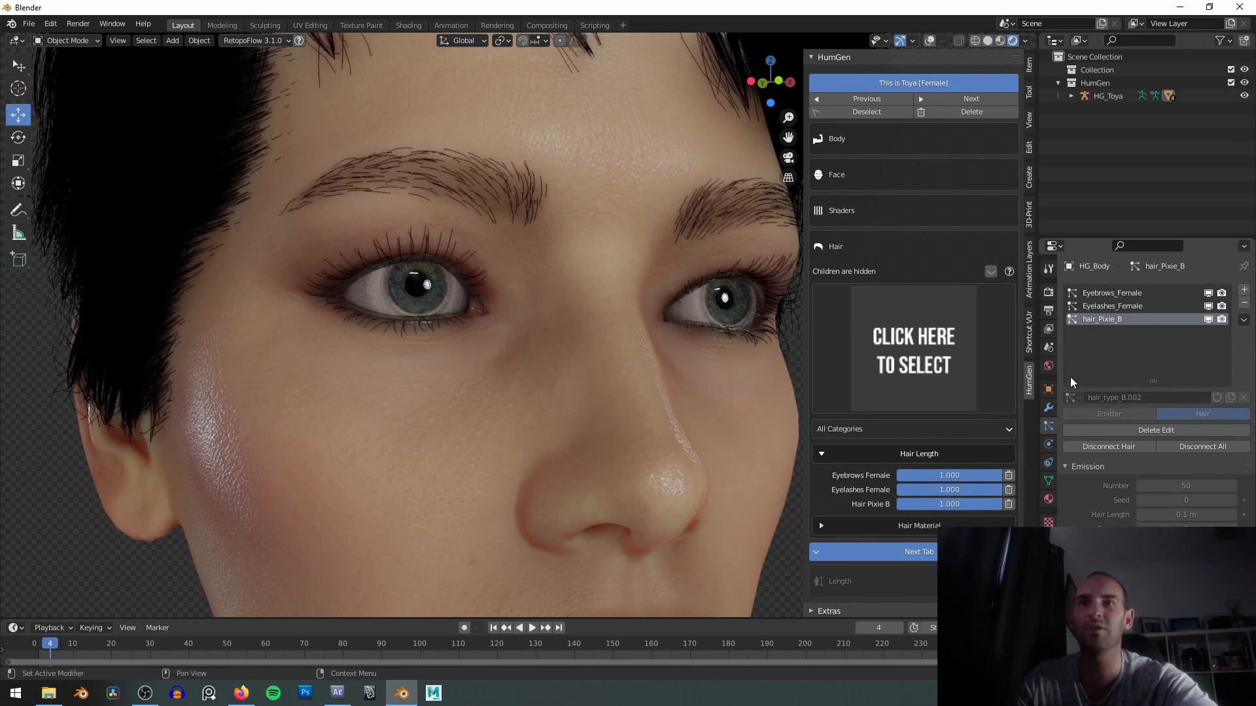
{"action": "left_click", "coordinate": [1049, 408]}
{"action": "left_click", "coordinate": [1048, 292]}
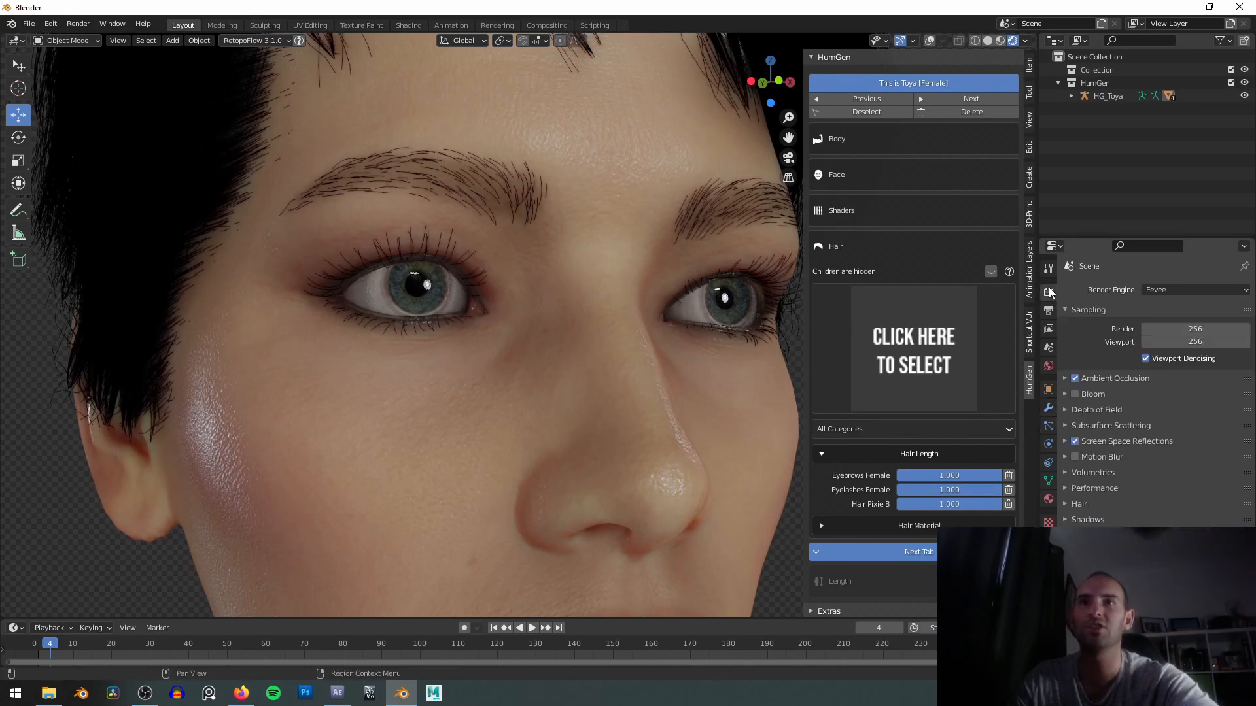
{"action": "left_click", "coordinate": [1180, 289]}
{"action": "left_click", "coordinate": [1168, 337]}
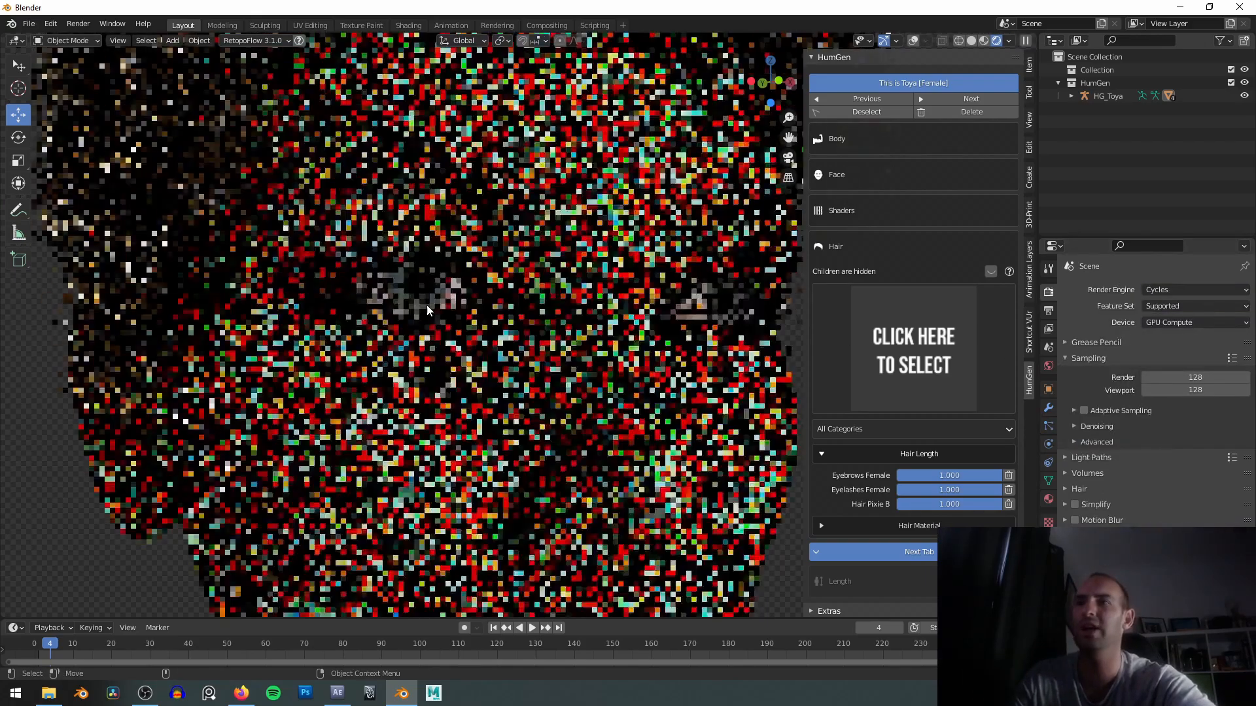
Limit the viewport render to a region around one eye and test Eyelashes Female at 0.190 before restoring it to 1.000.
{"action": "key", "text": "ctrl+b"}
{"action": "left_click_drag", "start_coordinate": [264, 164], "coordinate": [580, 396]}
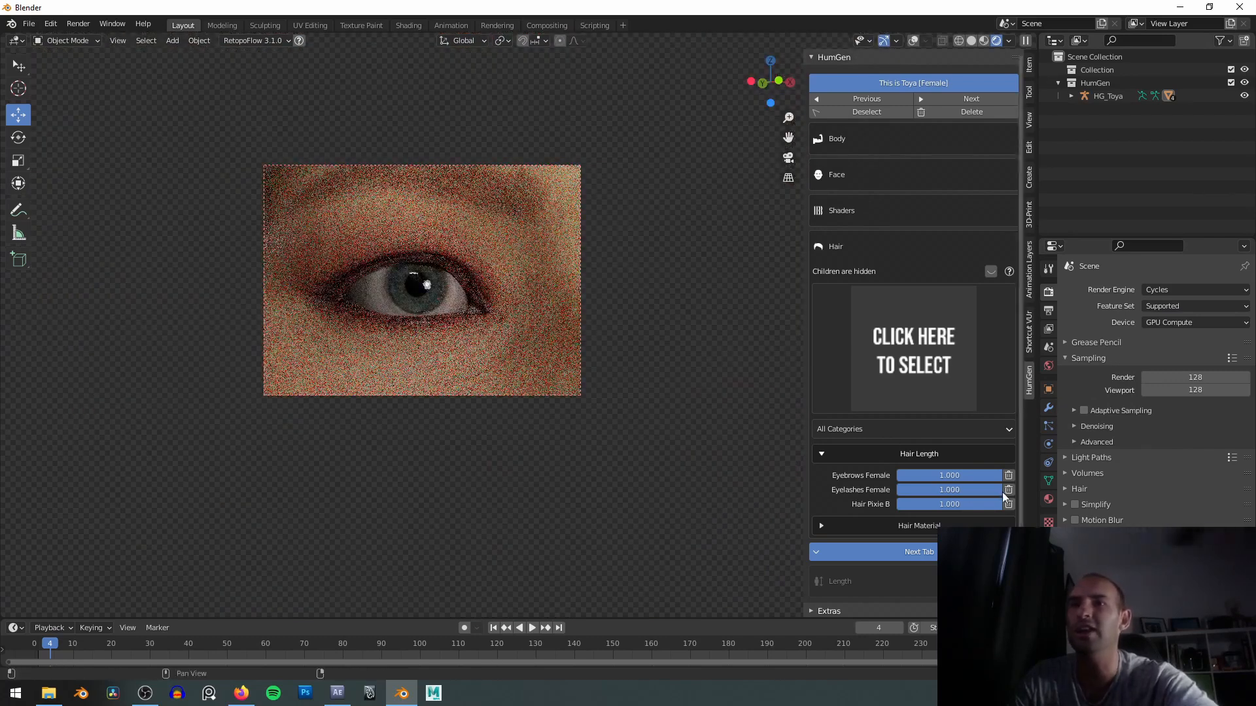
{"action": "left_click_drag", "start_coordinate": [988, 489], "coordinate": [927, 489]}
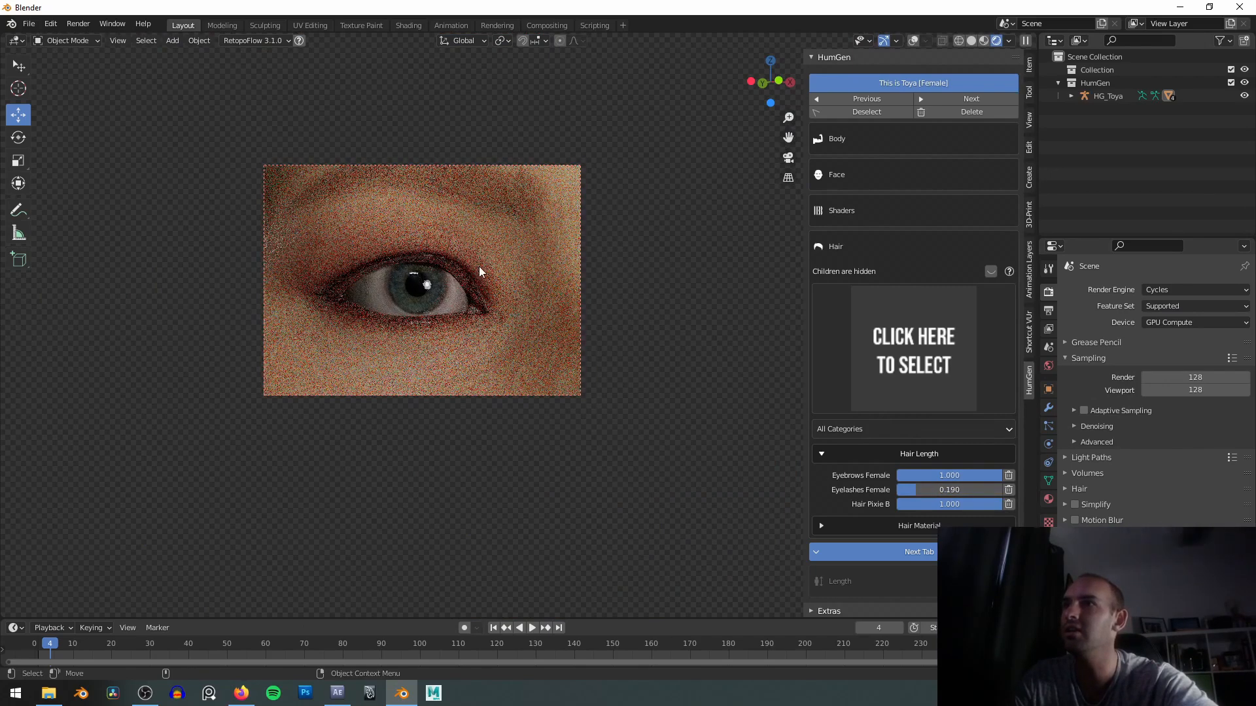
{"action": "left_click_drag", "start_coordinate": [944, 491], "coordinate": [1033, 491]}
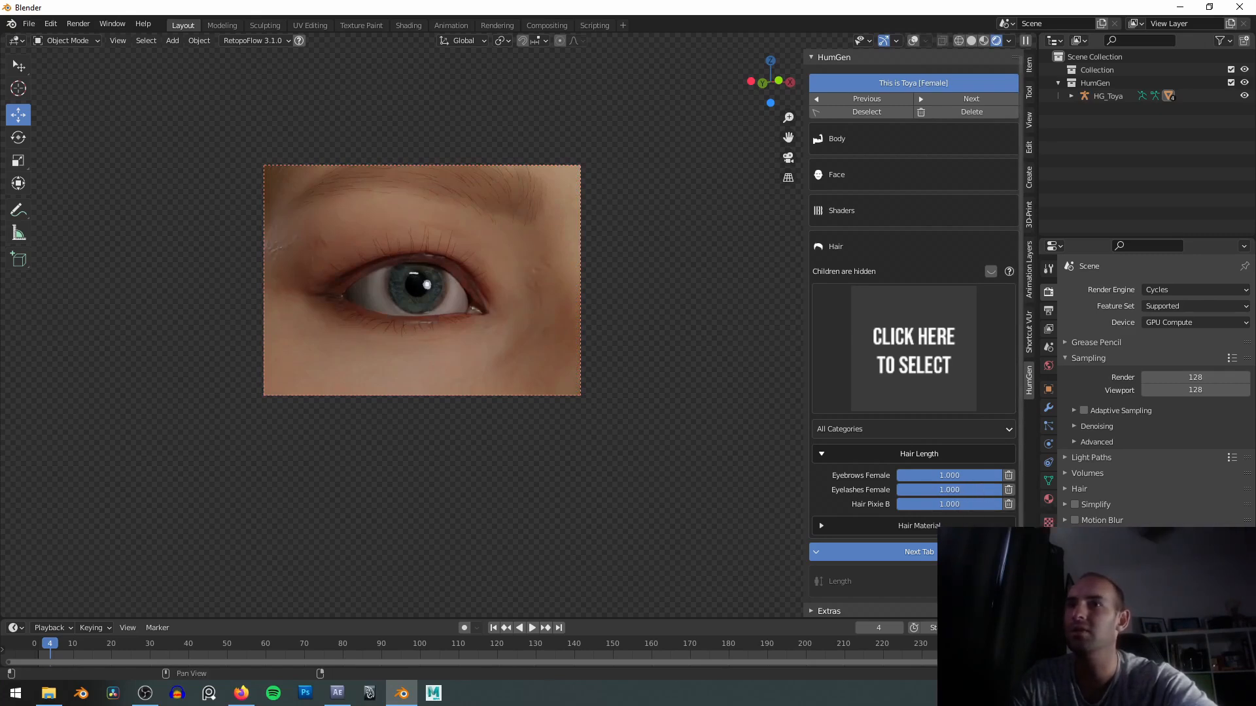
Try Eyelashes Female at 0.000, undo the change, and limit the viewport render to the eyebrow and upper eye.
{"action": "left_click_drag", "start_coordinate": [942, 490], "coordinate": [840, 490]}
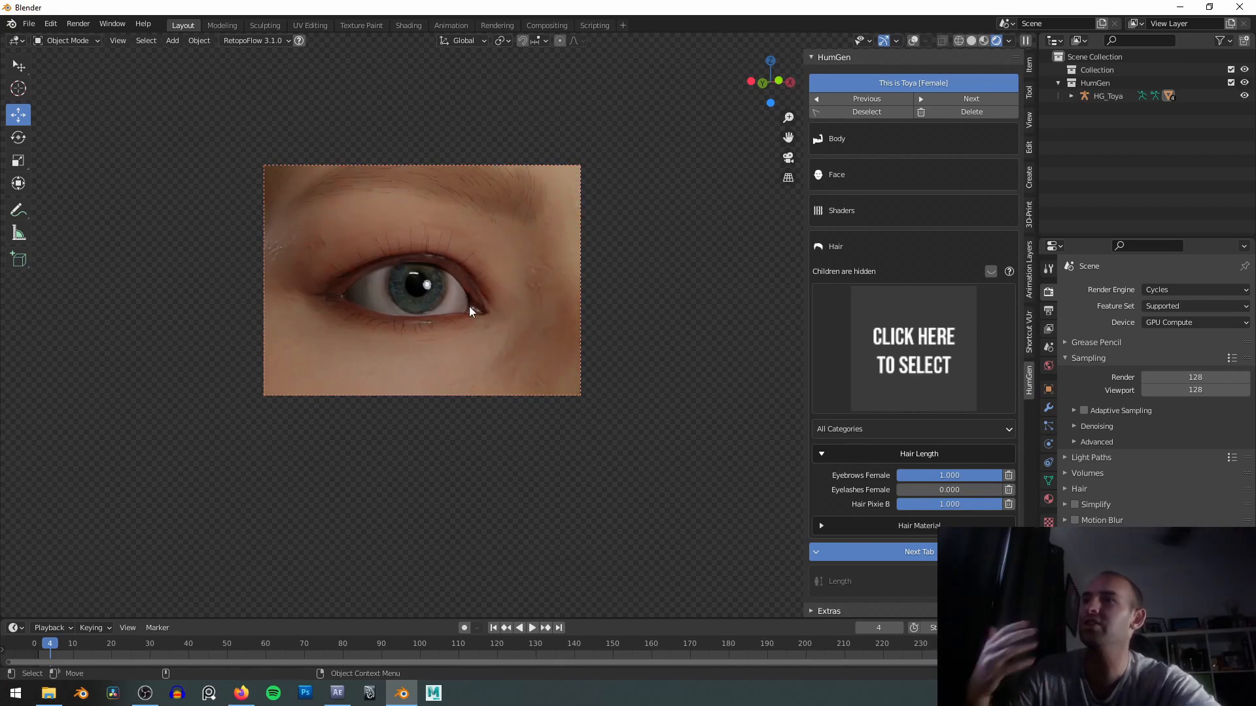
{"action": "key", "text": "ctrl+z"}
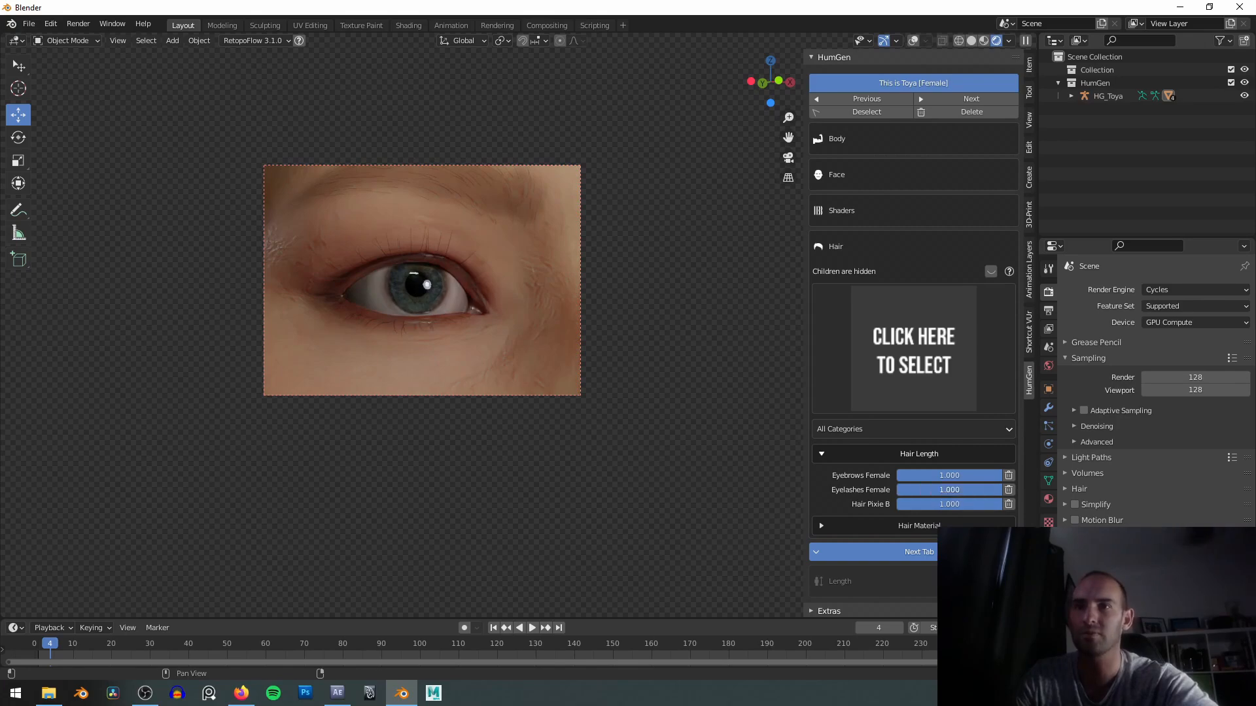
{"action": "key", "text": "b"}
{"action": "left_click_drag", "start_coordinate": [232, 108], "coordinate": [624, 296]}
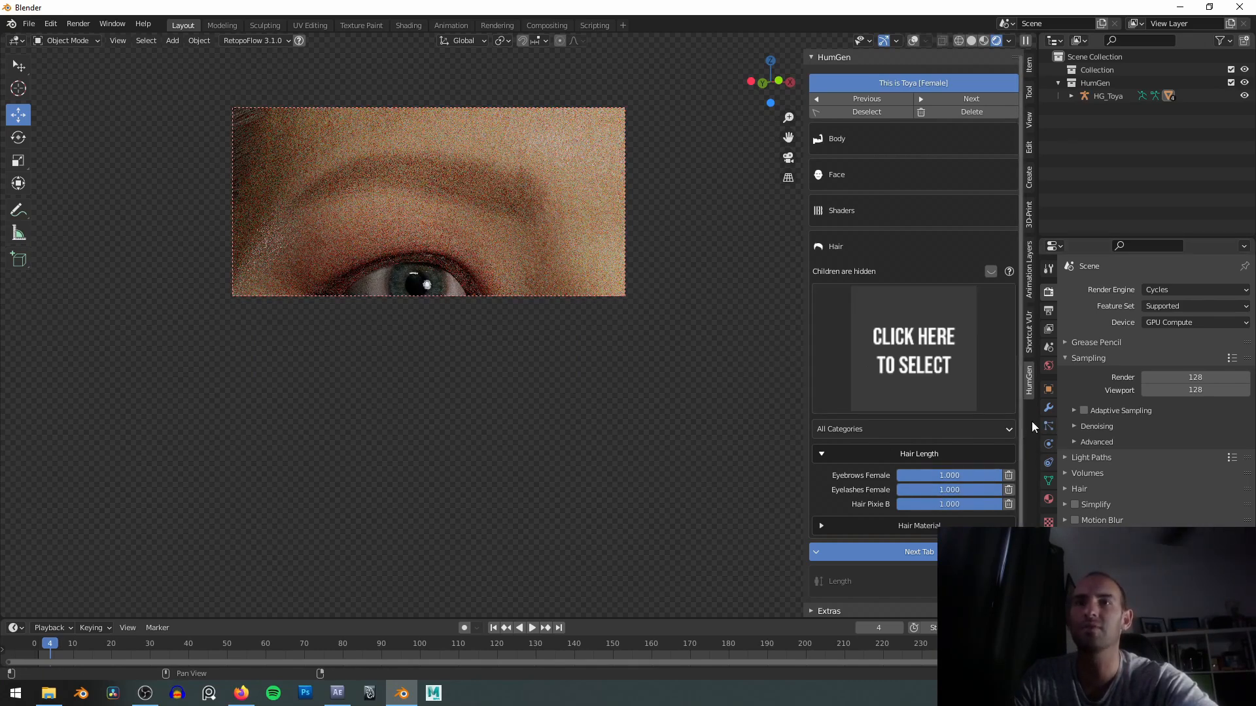
Inspect the HG_Body modifiers and the hair_Pixie_B particle system's settings.
{"action": "left_click", "coordinate": [1048, 408]}
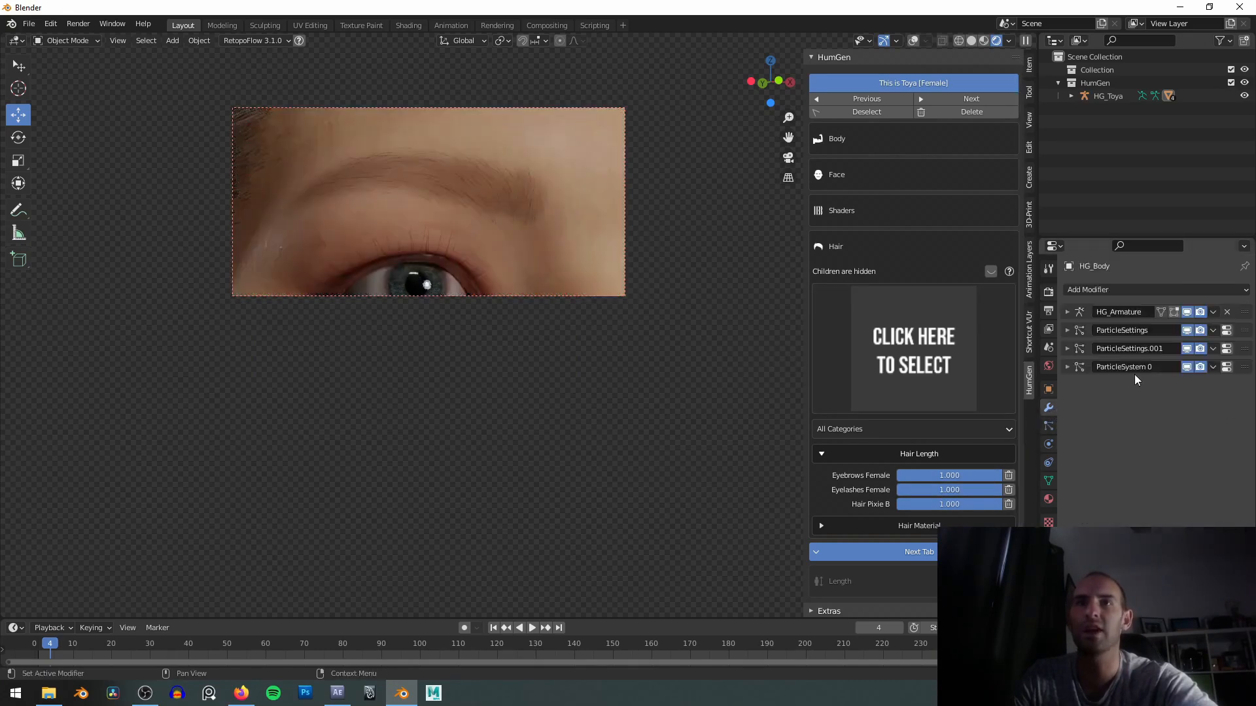
{"action": "left_click", "coordinate": [1224, 339]}
{"action": "scroll", "coordinate": [1125, 487], "scroll_direction": "down", "scroll_amount": 2}
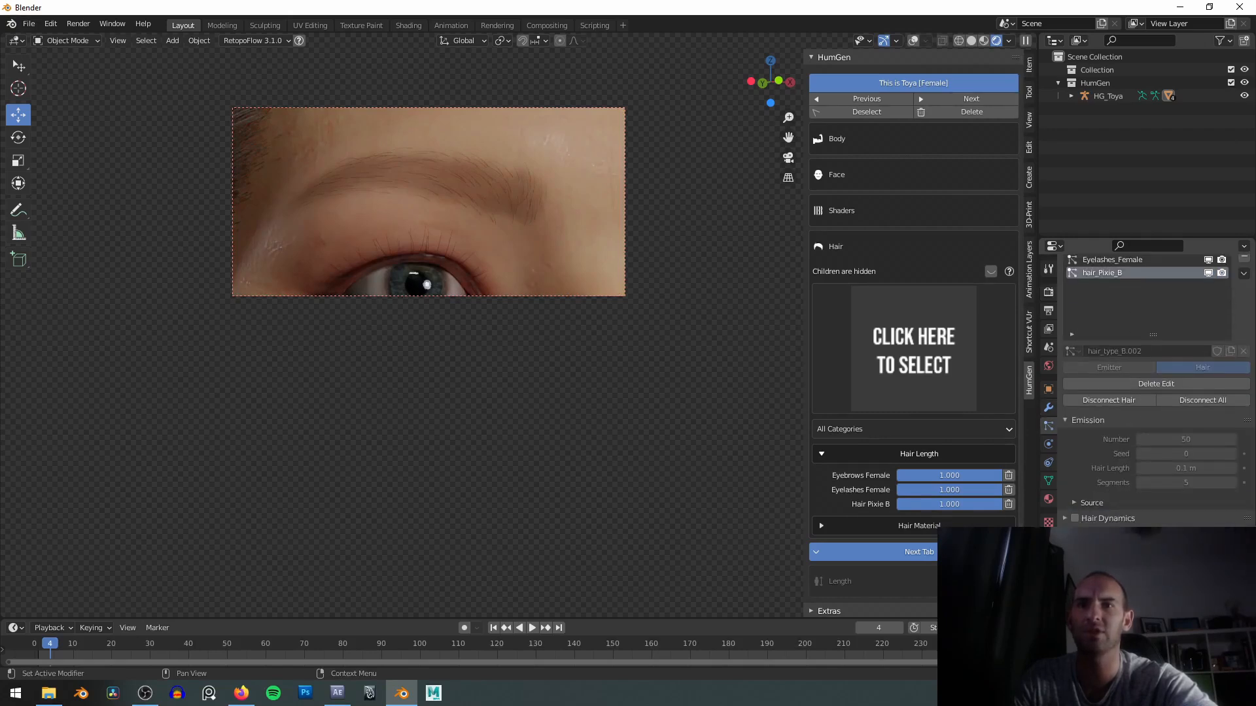
{"action": "scroll", "coordinate": [1156, 392], "scroll_direction": "down", "scroll_amount": 1}
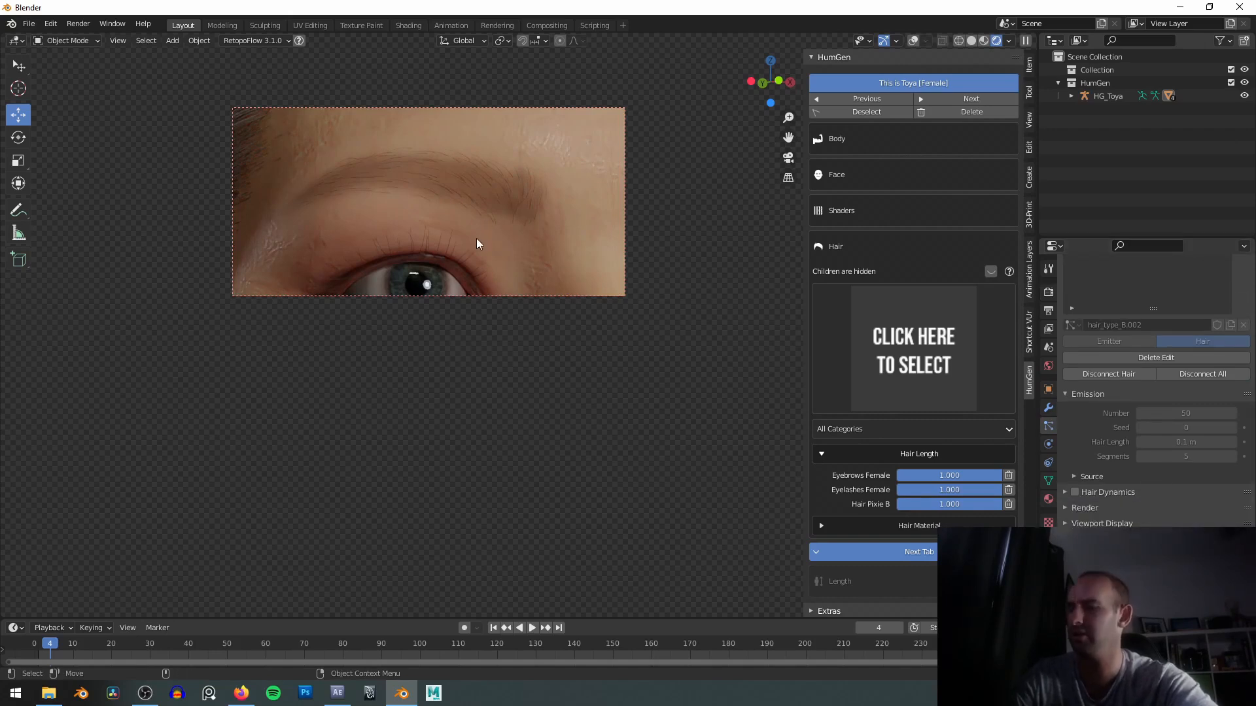
Switch the viewport to solid shading and compare the hair with children hidden and shown, leaving the children visible.
{"action": "key", "text": "z"}
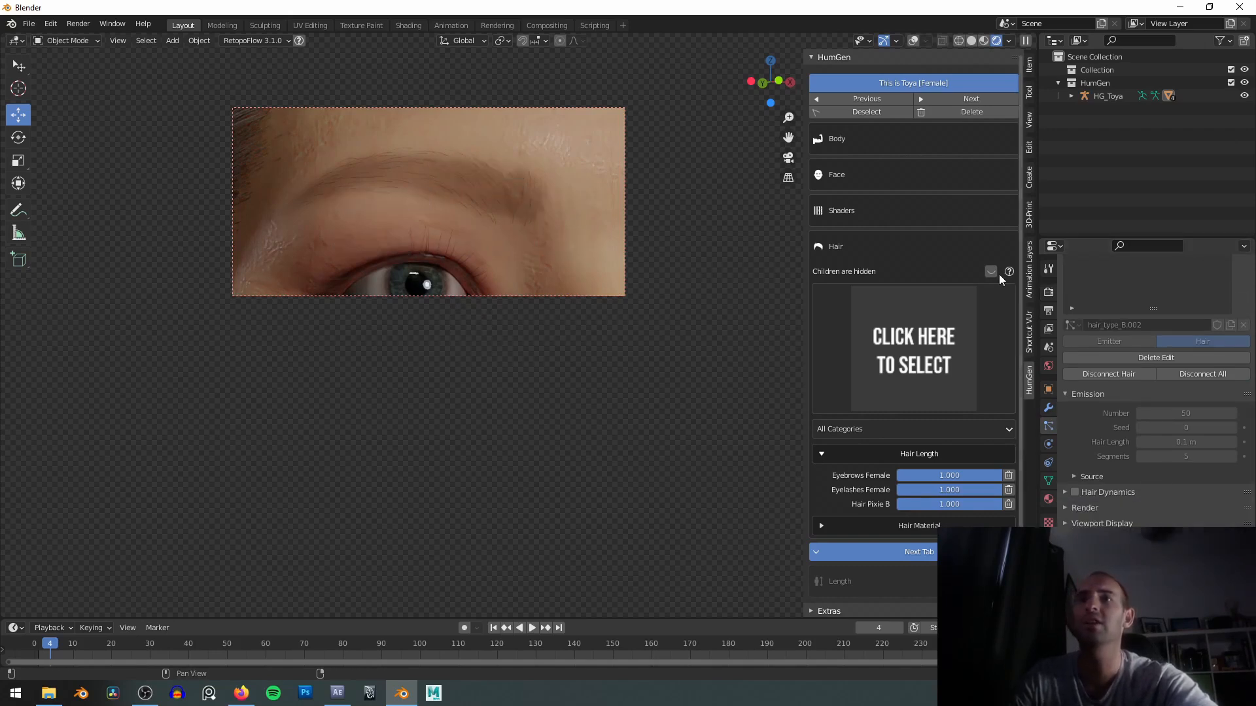
{"action": "key", "text": "z"}
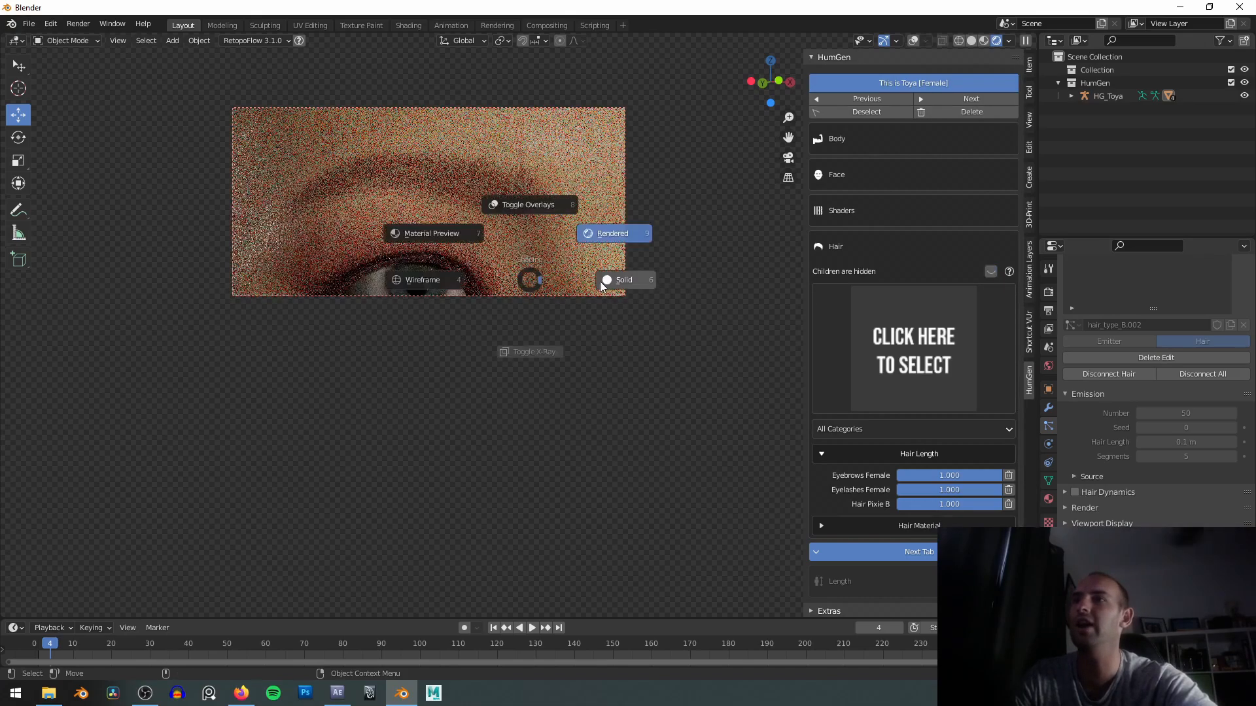
{"action": "left_click", "coordinate": [599, 281]}
{"action": "left_click", "coordinate": [991, 271]}
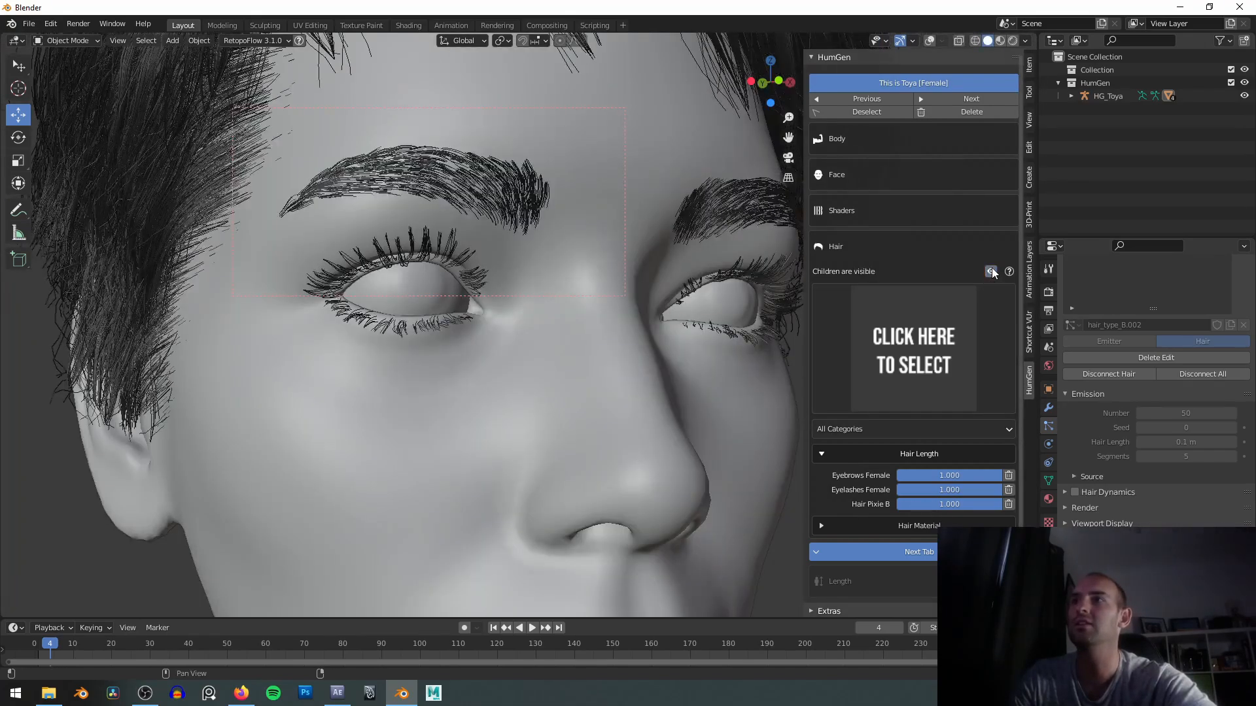
{"action": "scroll", "coordinate": [453, 206], "scroll_direction": "down", "scroll_amount": 3}
{"action": "scroll", "coordinate": [453, 206], "scroll_direction": "up", "scroll_amount": 5}
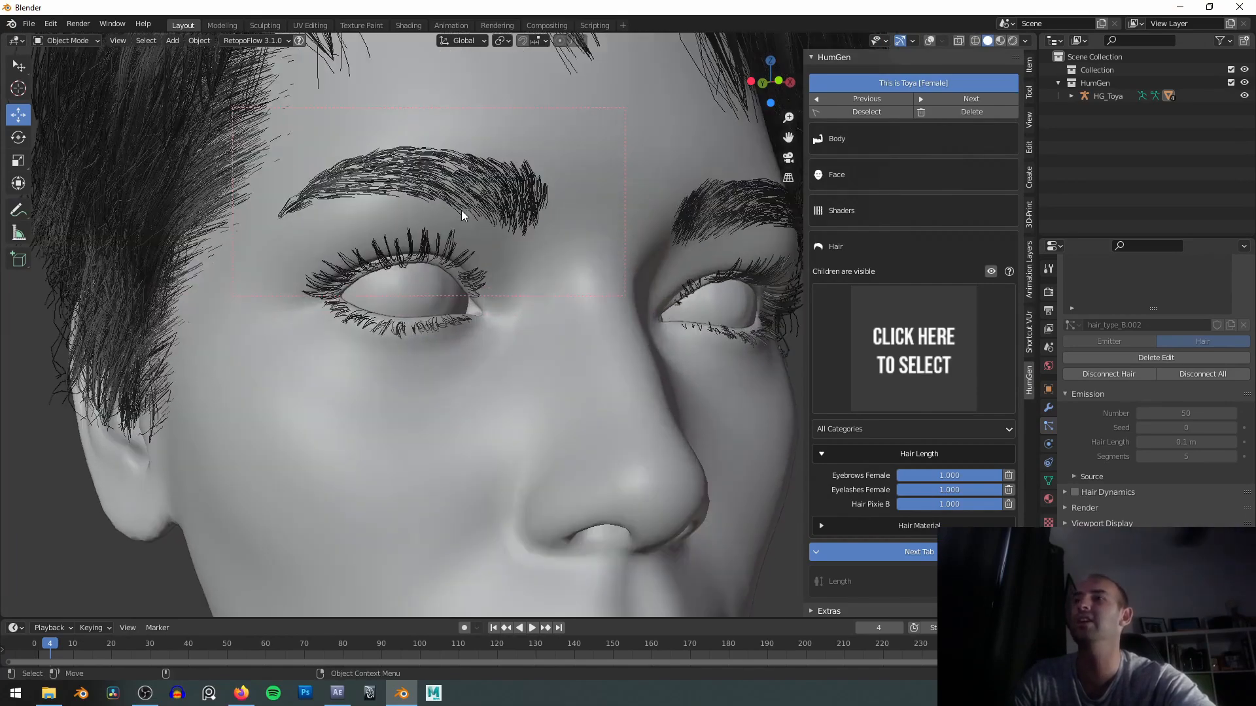
{"action": "left_click", "coordinate": [991, 270]}
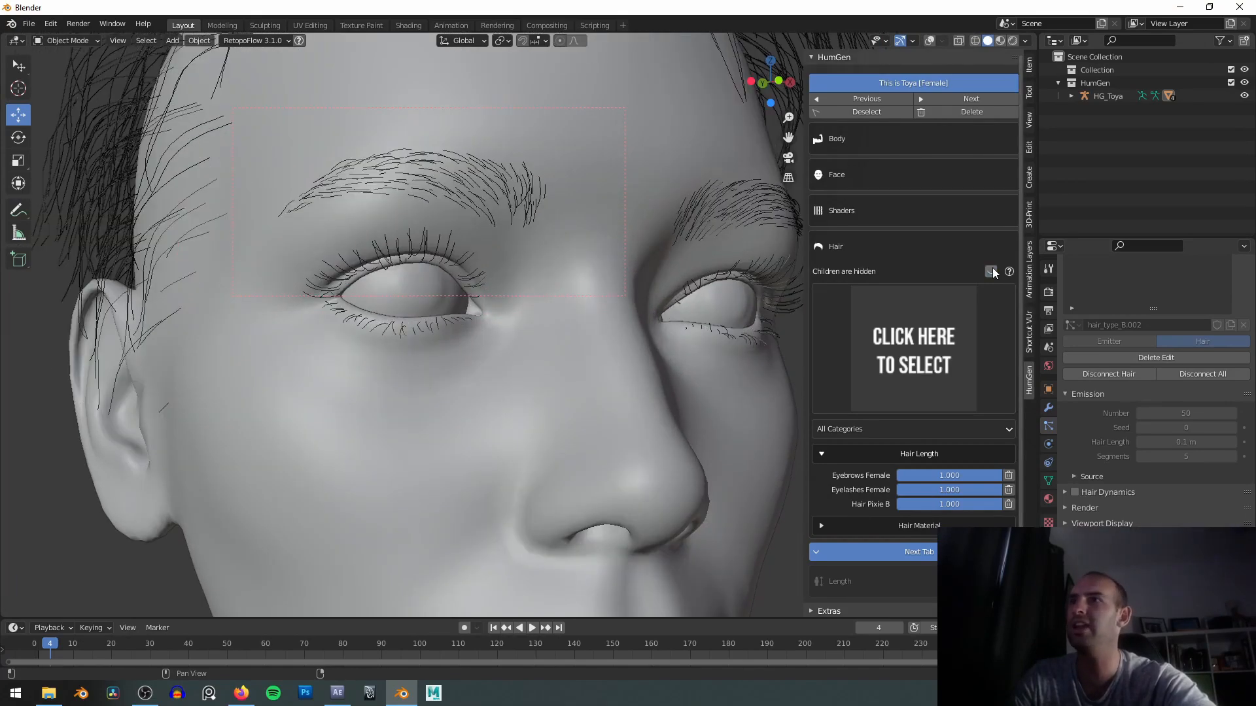
{"action": "left_click", "coordinate": [991, 271]}
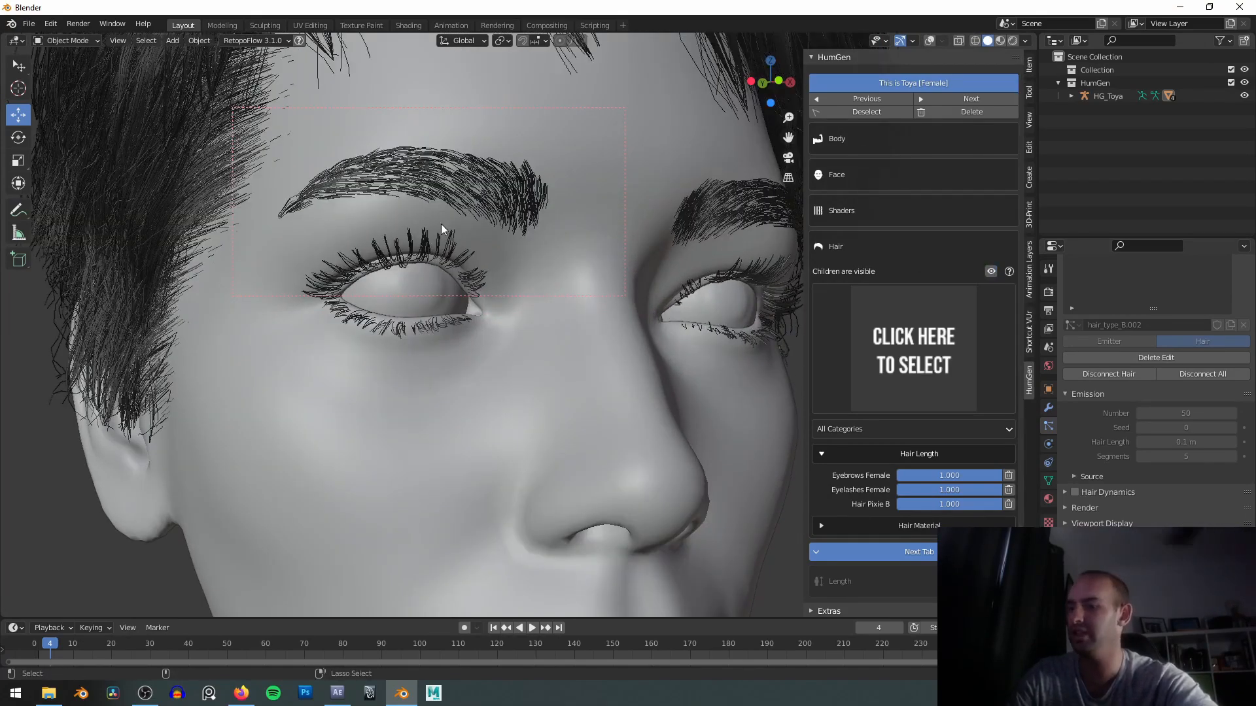
Set the viewport render region around one eye and its eyebrow, and switch back to rendered shading.
{"action": "left_click_drag", "start_coordinate": [266, 109], "coordinate": [576, 370]}
{"action": "key", "text": "z"}
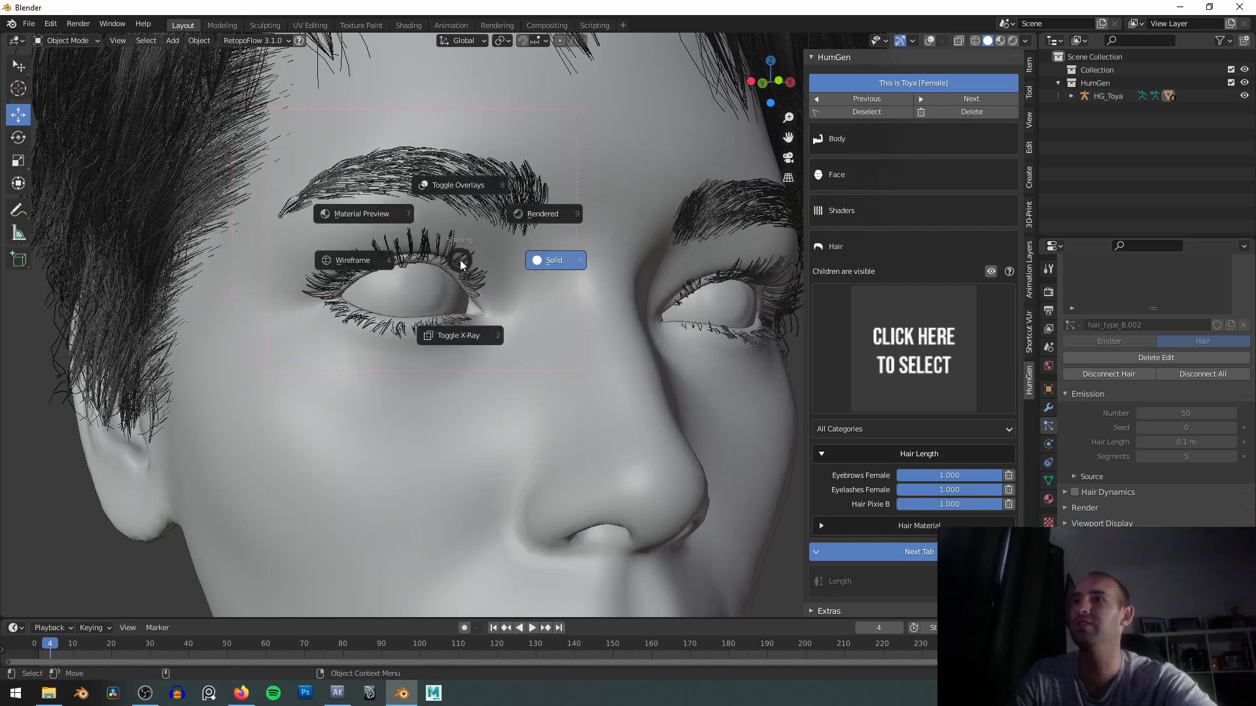
{"action": "left_click", "coordinate": [477, 248]}
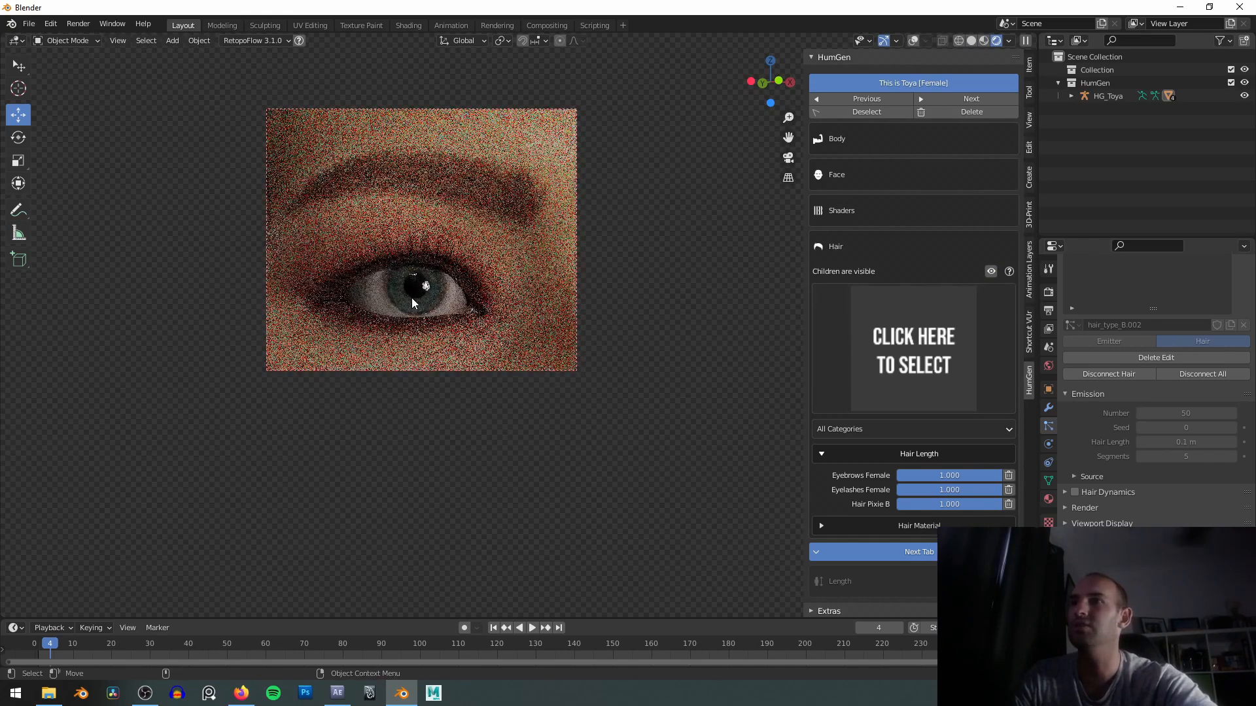
Test the Eyelashes Female length at 0, then restore it to 1.
{"action": "left_click", "coordinate": [967, 489]}
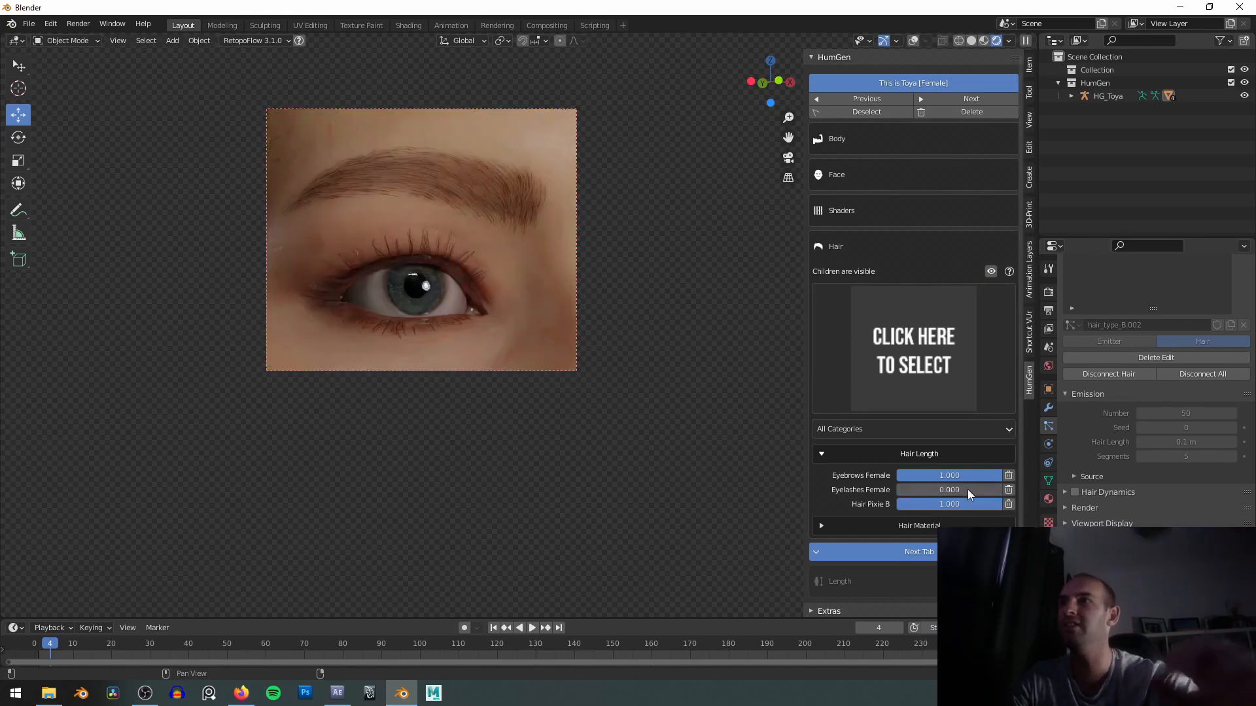
{"action": "type", "text": "0"}
{"action": "key", "text": "Return"}
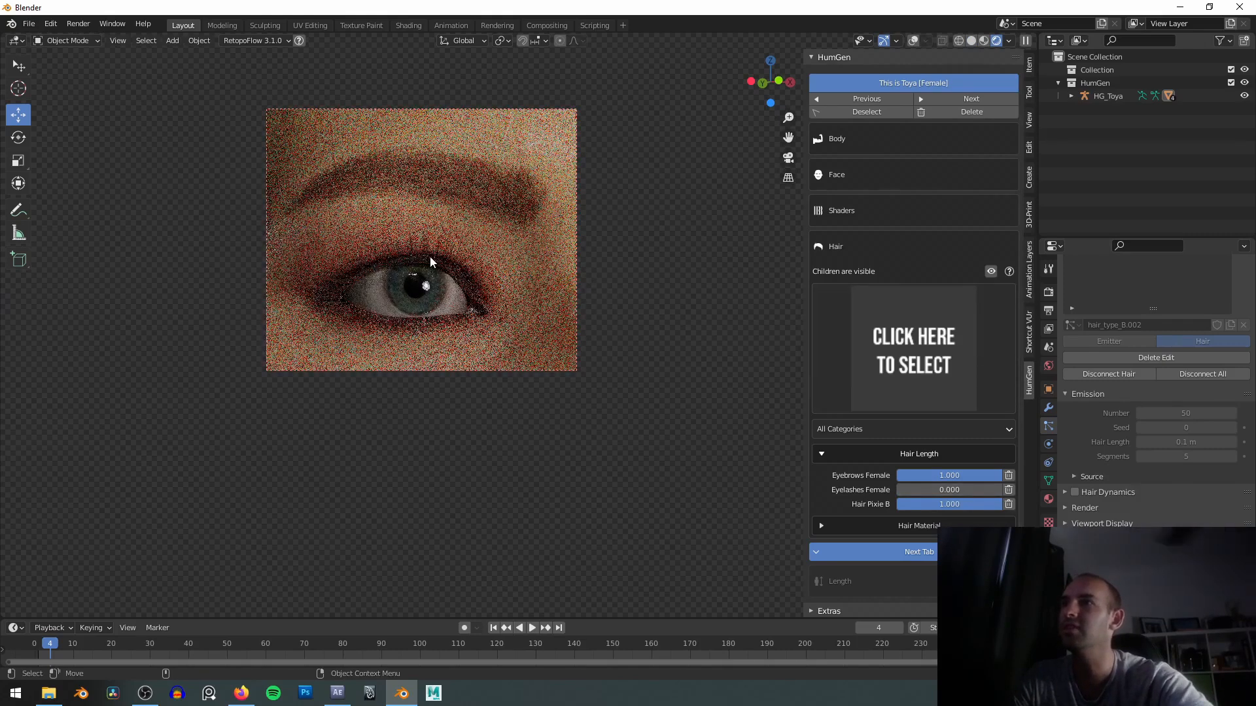
{"action": "double_click", "coordinate": [929, 490]}
{"action": "type", "text": "1"}
{"action": "key", "text": "Return"}
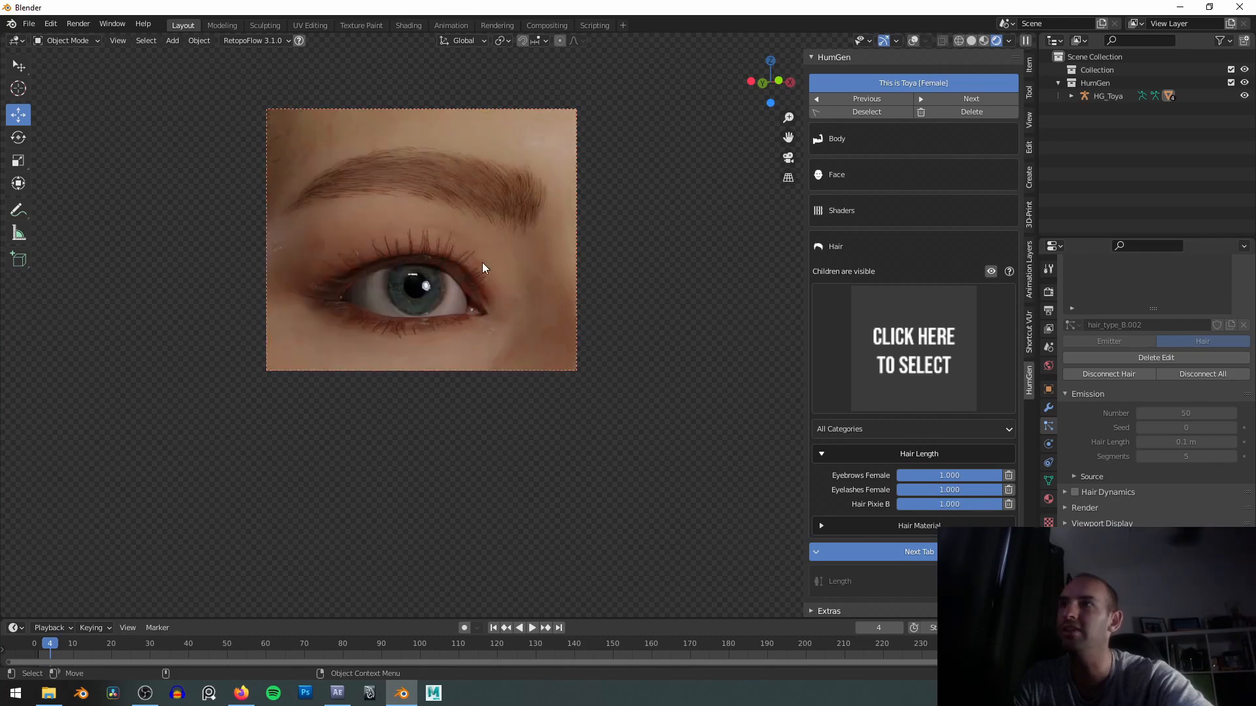
Test the Eyebrows Female length at 0, then restore it to 1.
{"action": "left_click", "coordinate": [972, 478]}
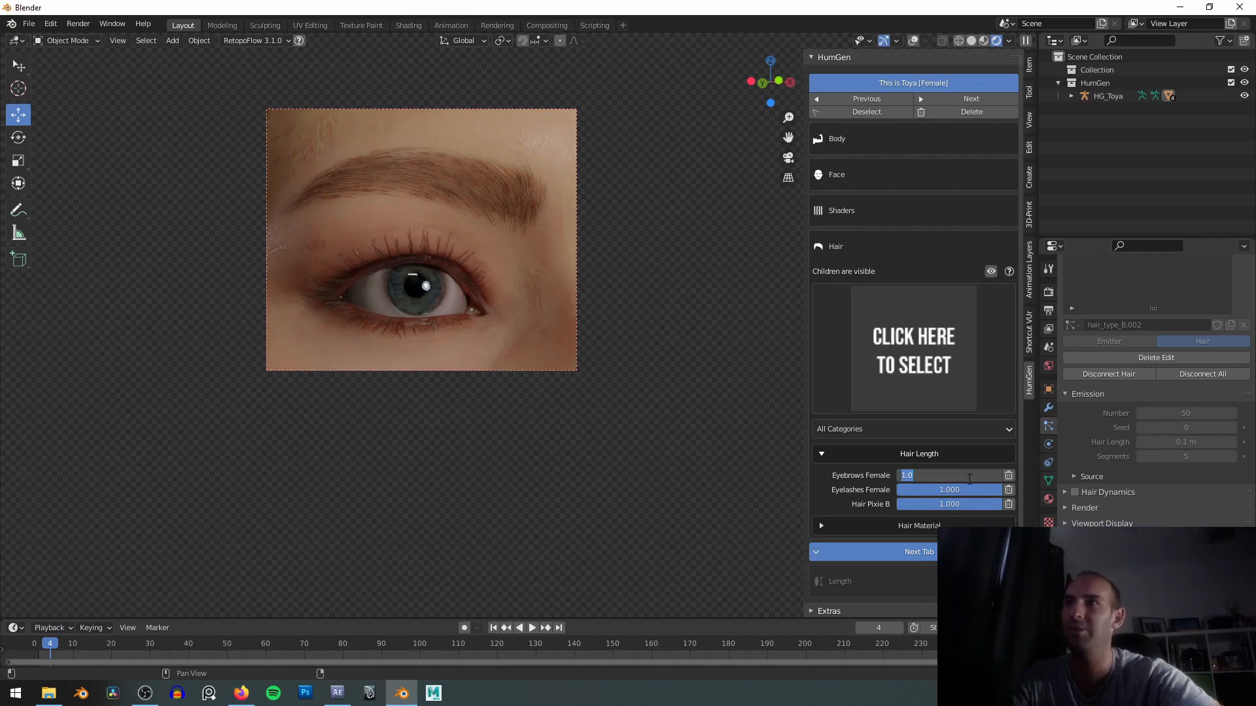
{"action": "type", "text": "0"}
{"action": "key", "text": "Return"}
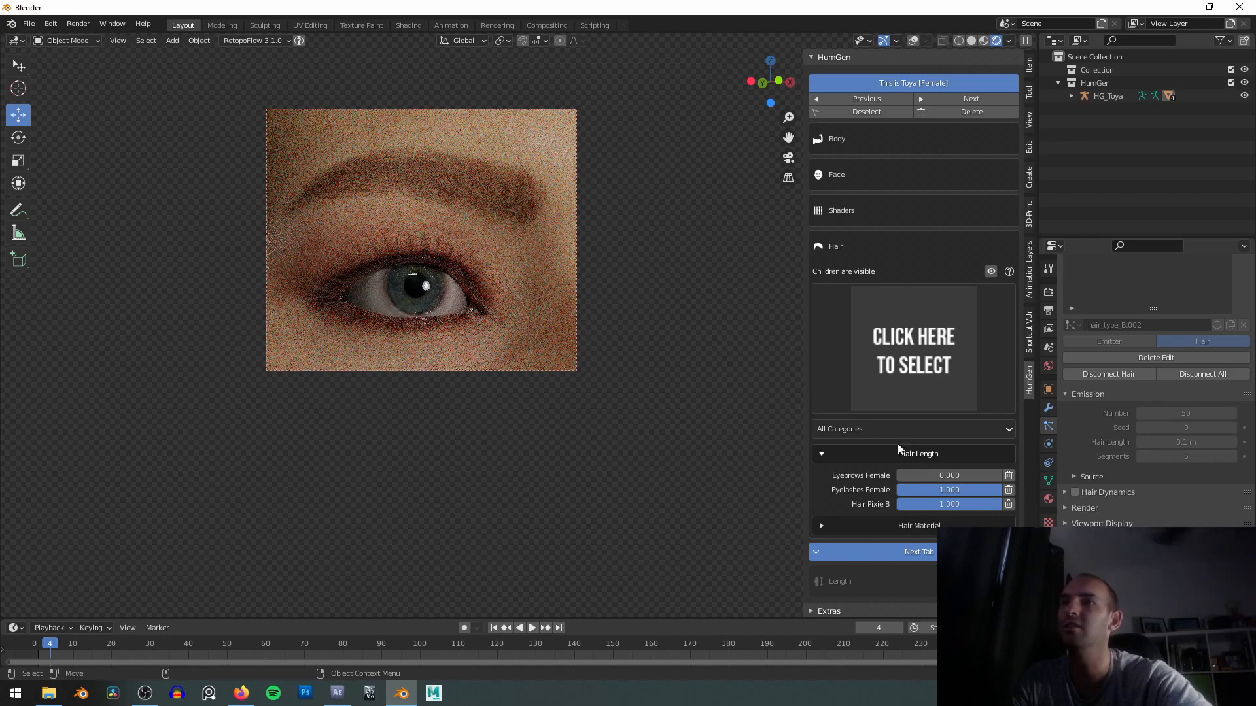
{"action": "left_click", "coordinate": [945, 485]}
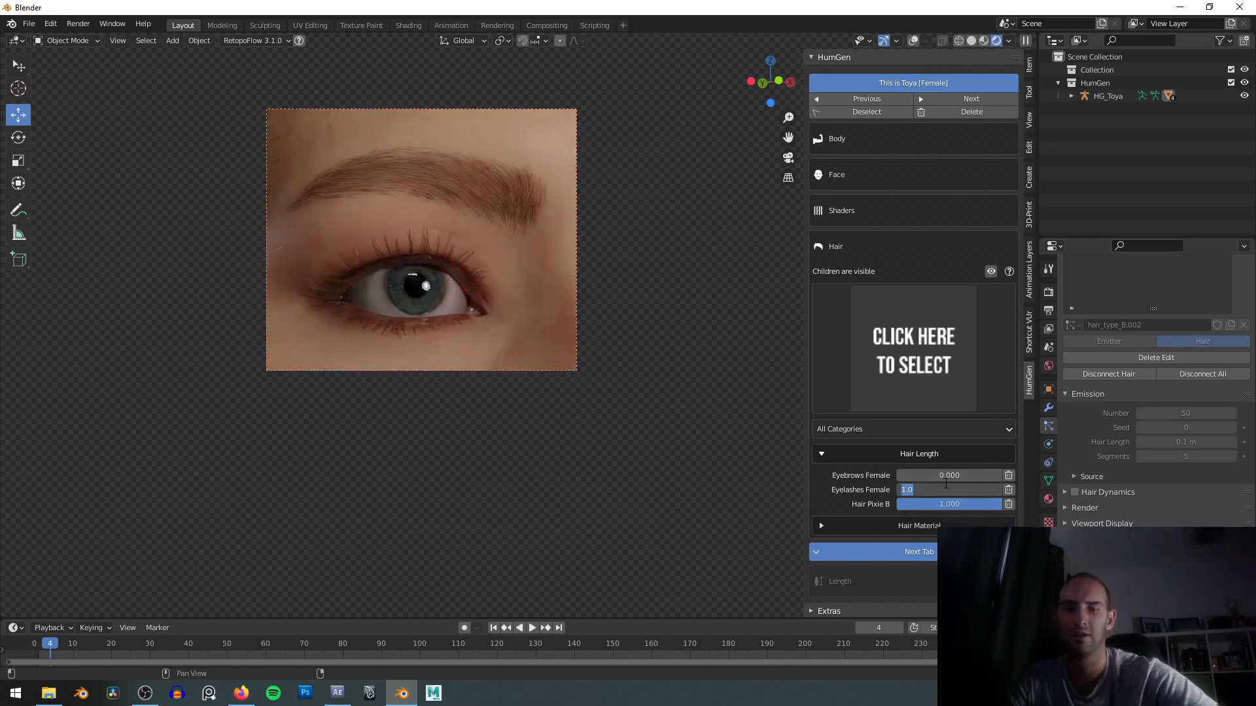
{"action": "left_click", "coordinate": [944, 475]}
{"action": "type", "text": "1"}
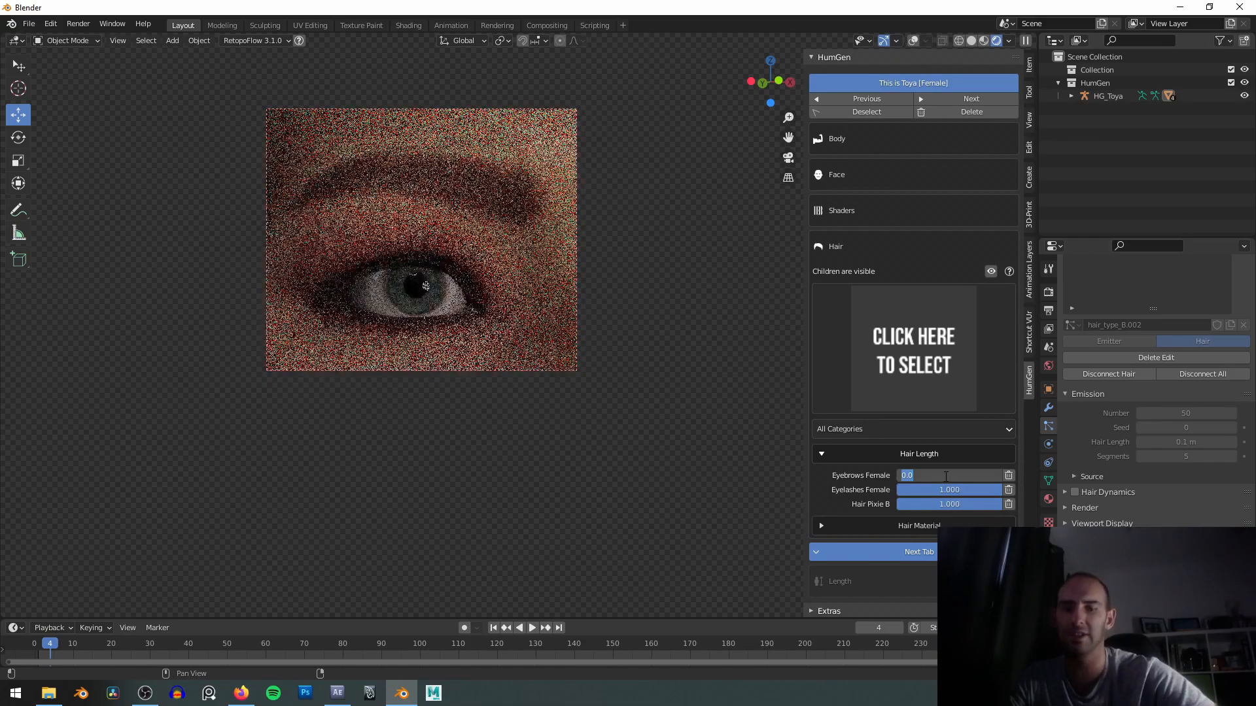
{"action": "key", "text": "Return"}
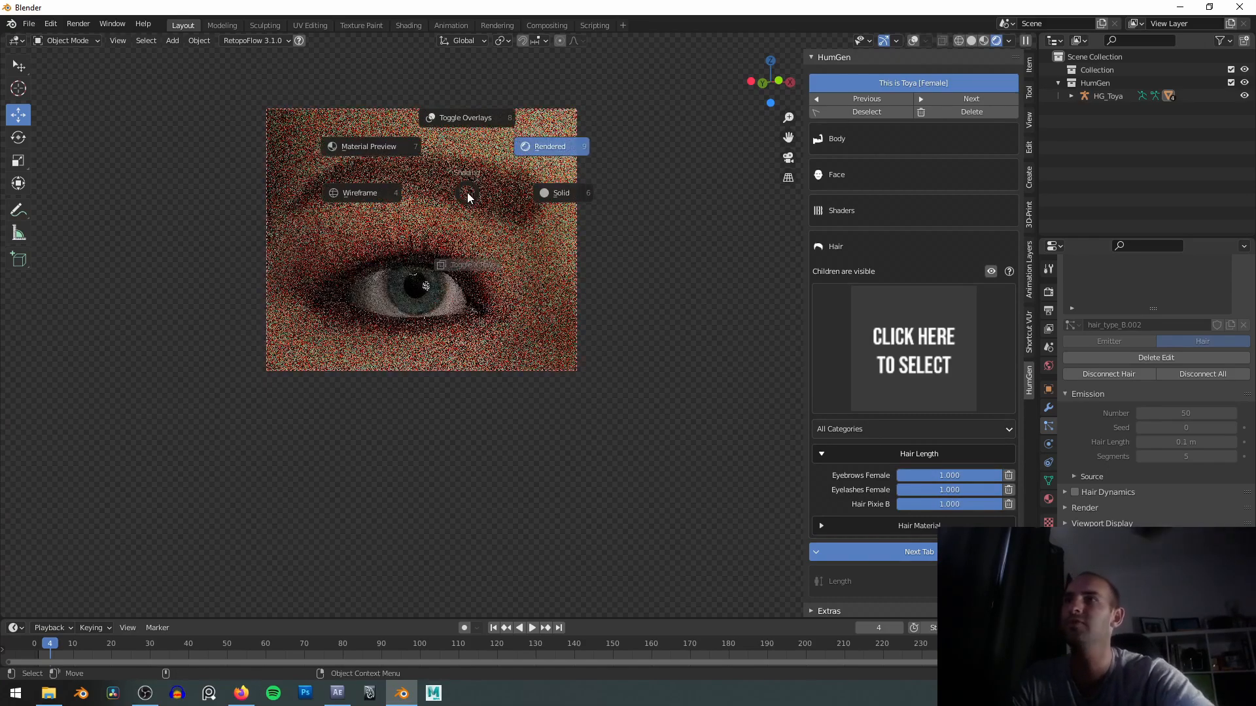
Clear the viewport render region and switch the render engine to Eevee.
{"action": "key", "text": "ctrl+alt+b"}
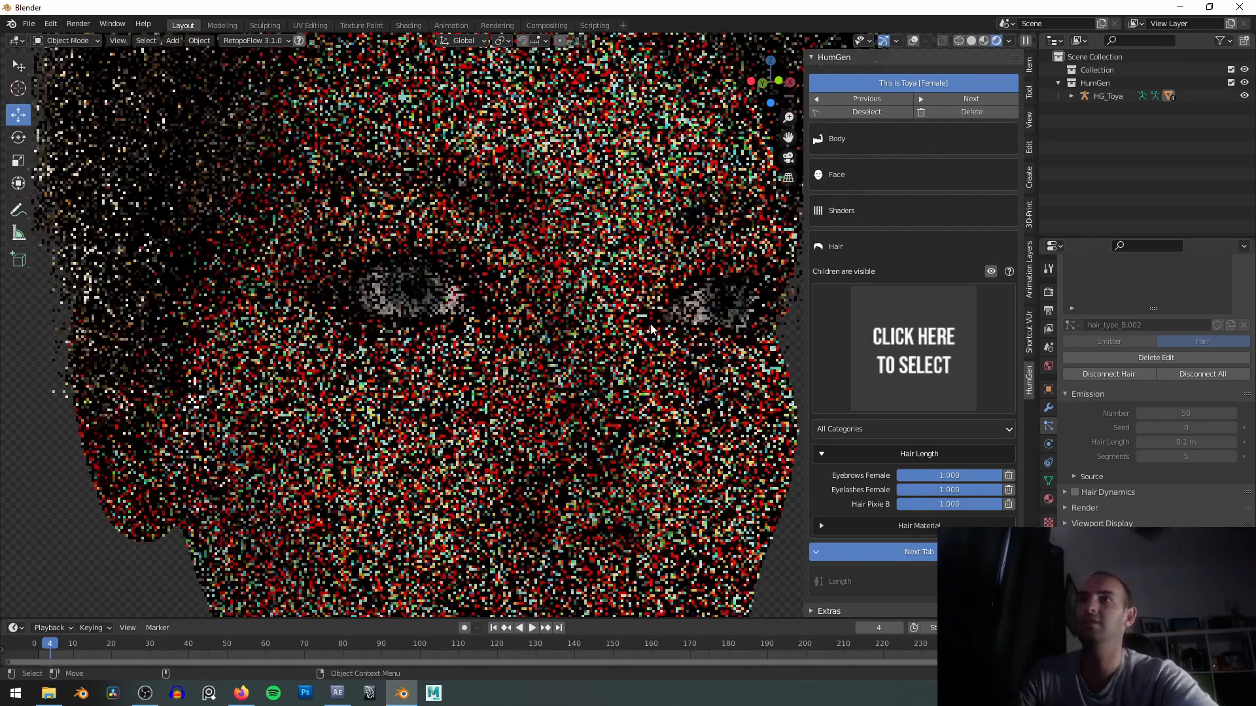
{"action": "left_click", "coordinate": [1049, 292]}
{"action": "left_click", "coordinate": [1177, 290]}
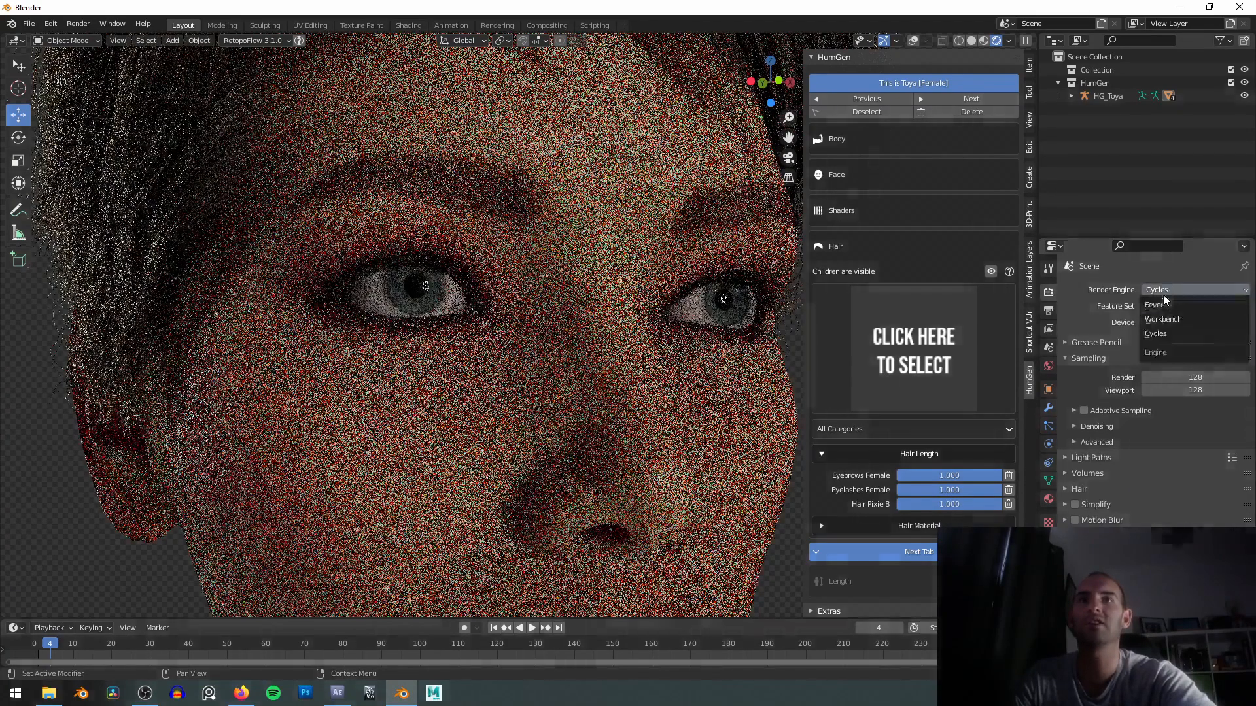
{"action": "left_click", "coordinate": [1154, 305]}
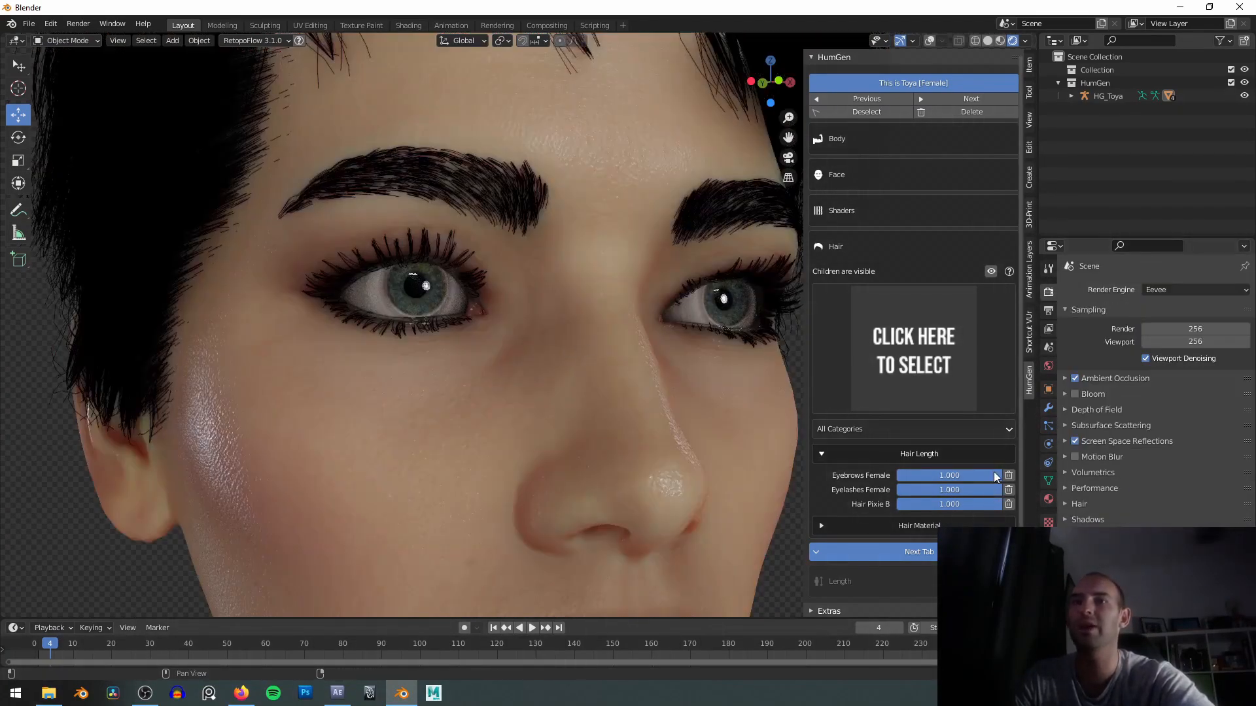
Try Eyelashes Female at 0.000 in Eevee and return it to 1.000 while checking the face.
{"action": "left_click_drag", "start_coordinate": [975, 475], "coordinate": [898, 490]}
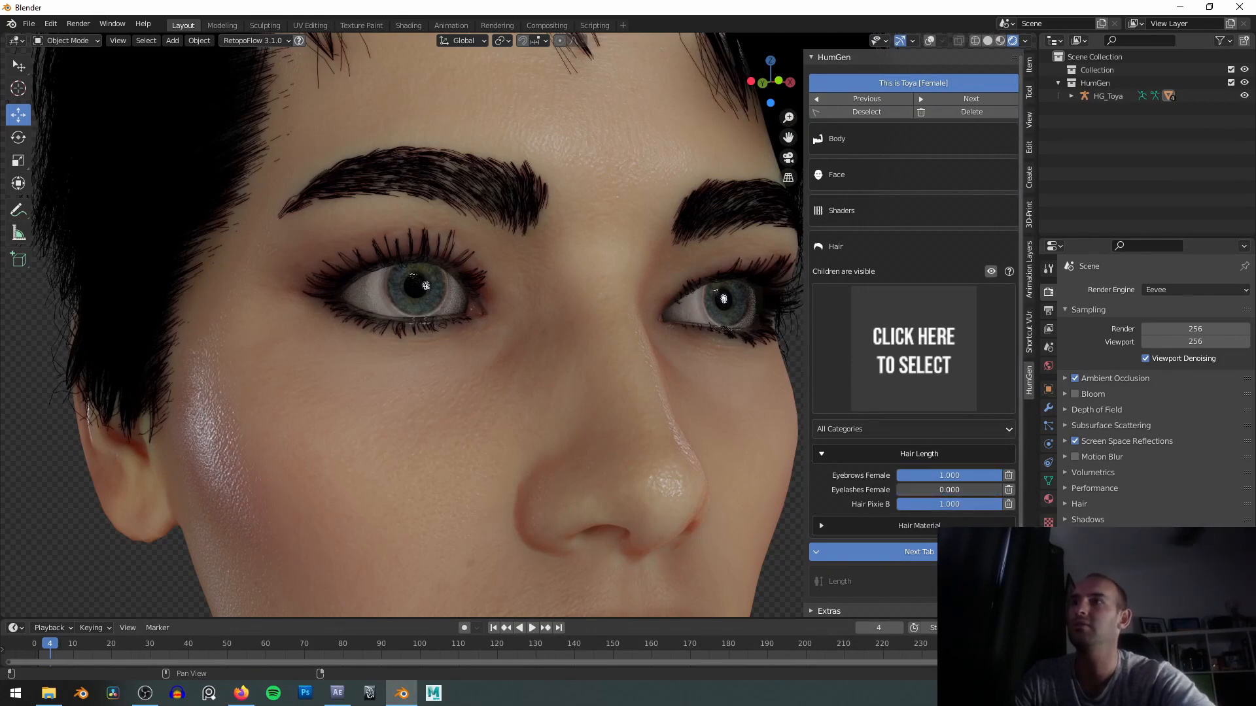
{"action": "scroll", "coordinate": [519, 303], "scroll_direction": "down", "scroll_amount": 3}
{"action": "scroll", "coordinate": [598, 311], "scroll_direction": "down", "scroll_amount": 2}
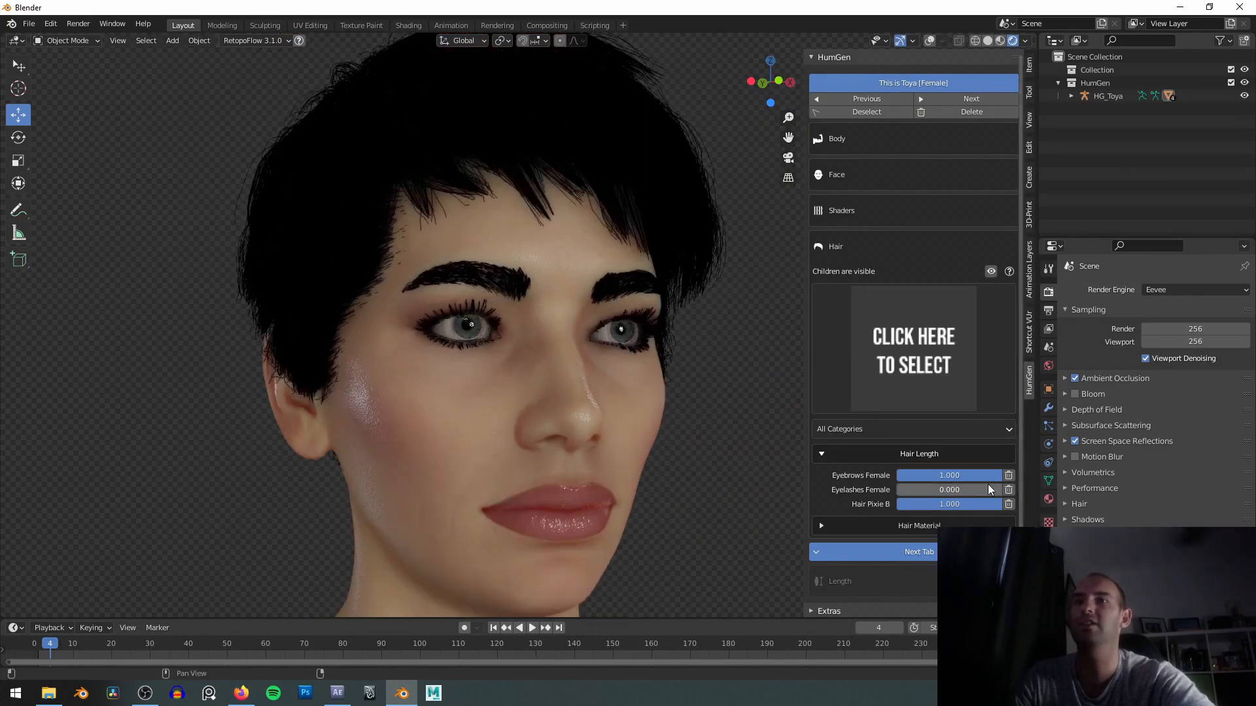
{"action": "left_click_drag", "start_coordinate": [906, 490], "coordinate": [1004, 505]}
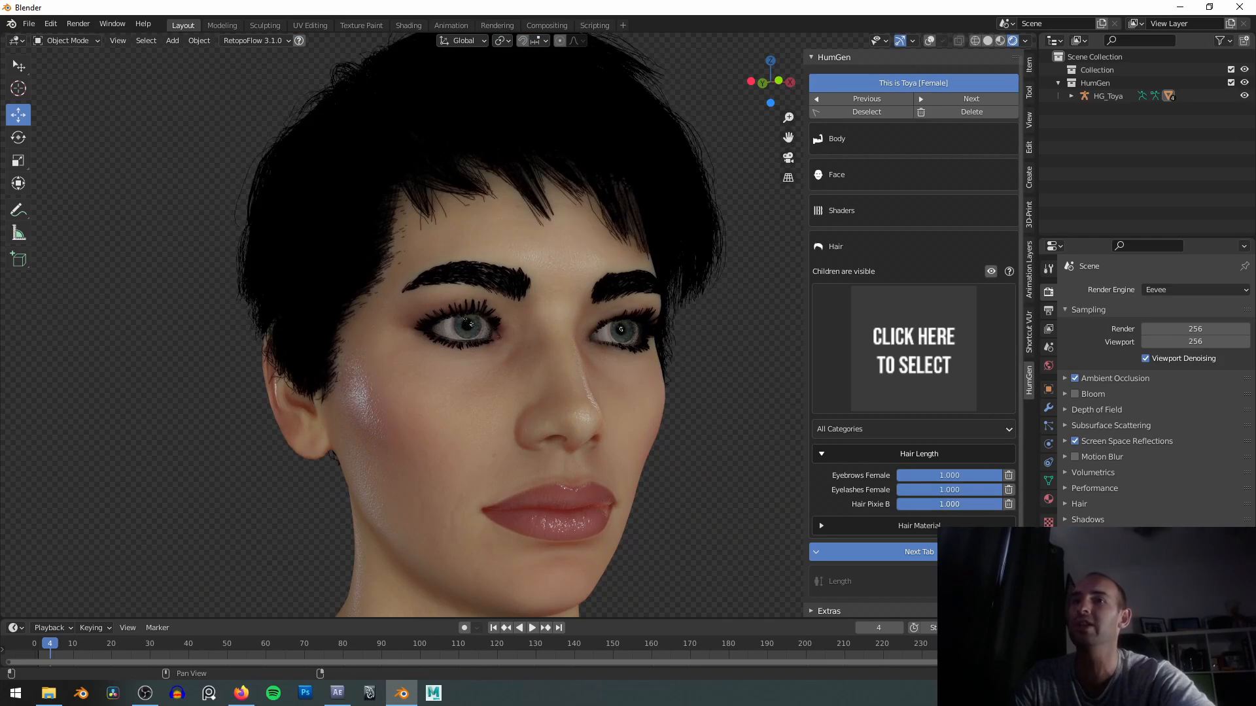
{"action": "scroll", "coordinate": [571, 238], "scroll_direction": "down", "scroll_amount": 2}
{"action": "scroll", "coordinate": [571, 296], "scroll_direction": "up", "scroll_amount": 3}
{"action": "mouse_move", "coordinate": [629, 260]}
{"action": "middle_mouse_down"}
{"action": "mouse_move", "coordinate": [586, 221]}
{"action": "mouse_move", "coordinate": [627, 280]}
{"action": "mouse_move", "coordinate": [634, 266]}
{"action": "middle_mouse_up"}
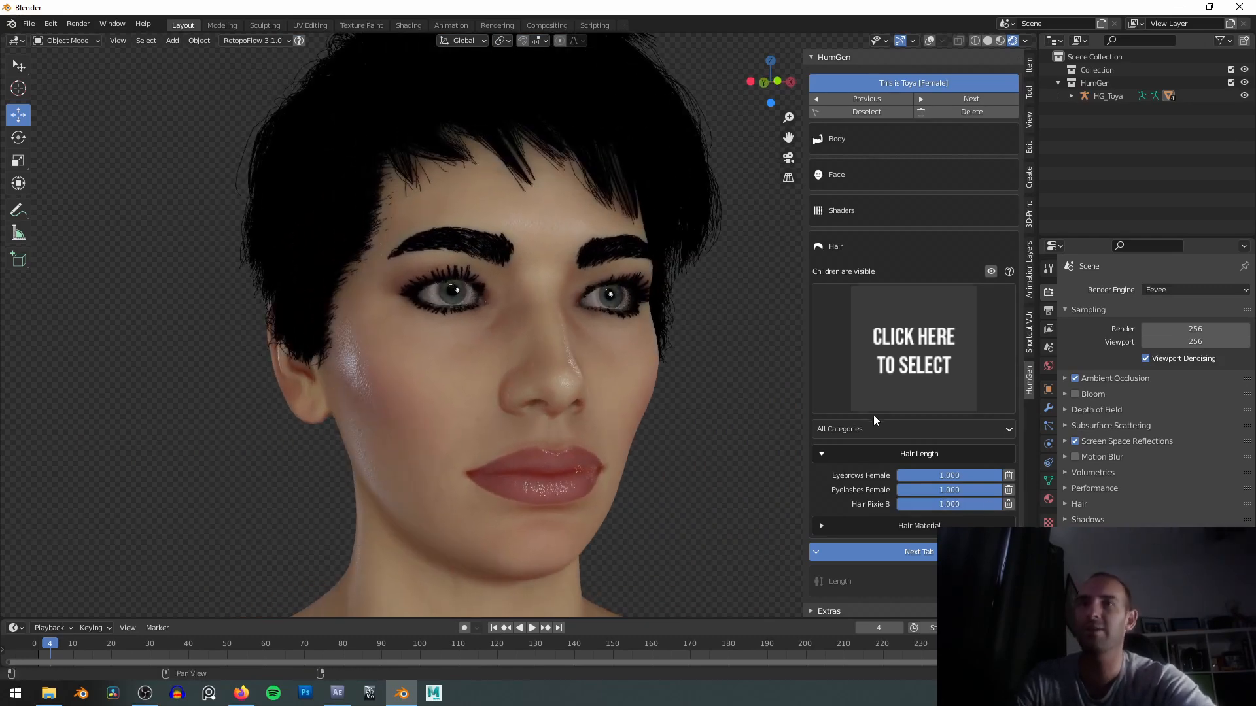
Review the Emission and Children settings of the hair_Pixie_B particle system.
{"action": "left_click", "coordinate": [1048, 426]}
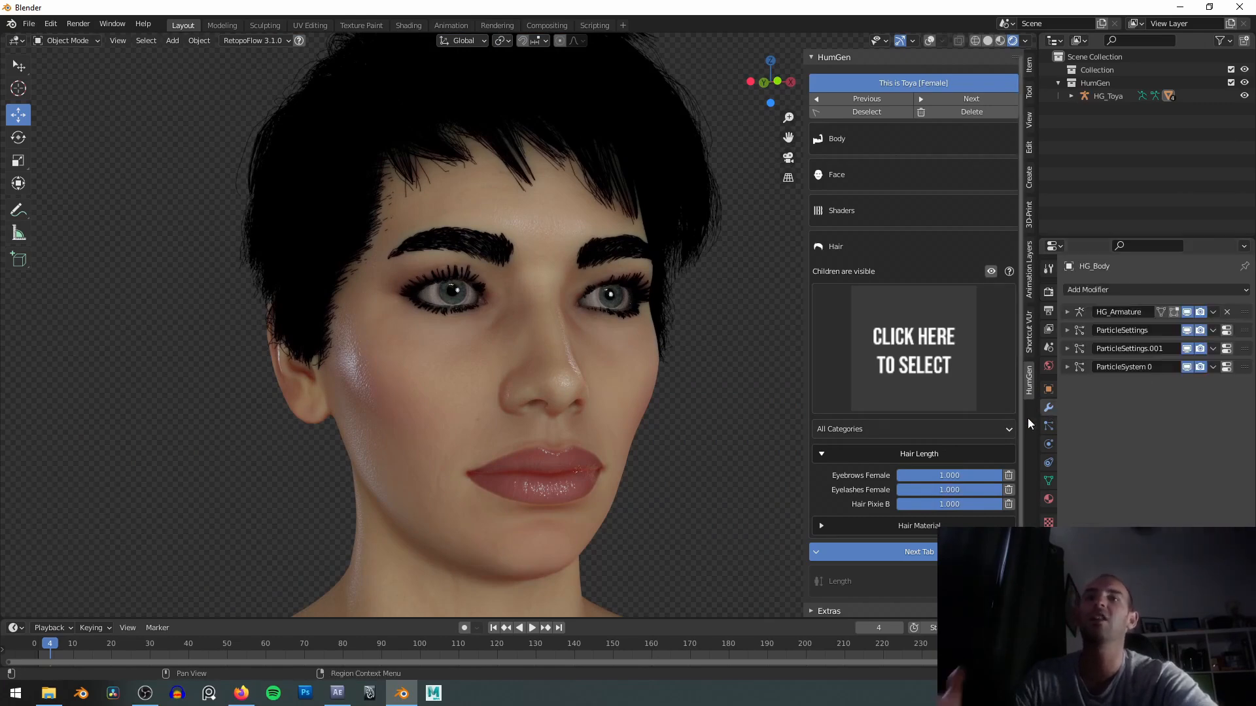
{"action": "scroll", "coordinate": [1151, 458], "scroll_direction": "down", "scroll_amount": 8}
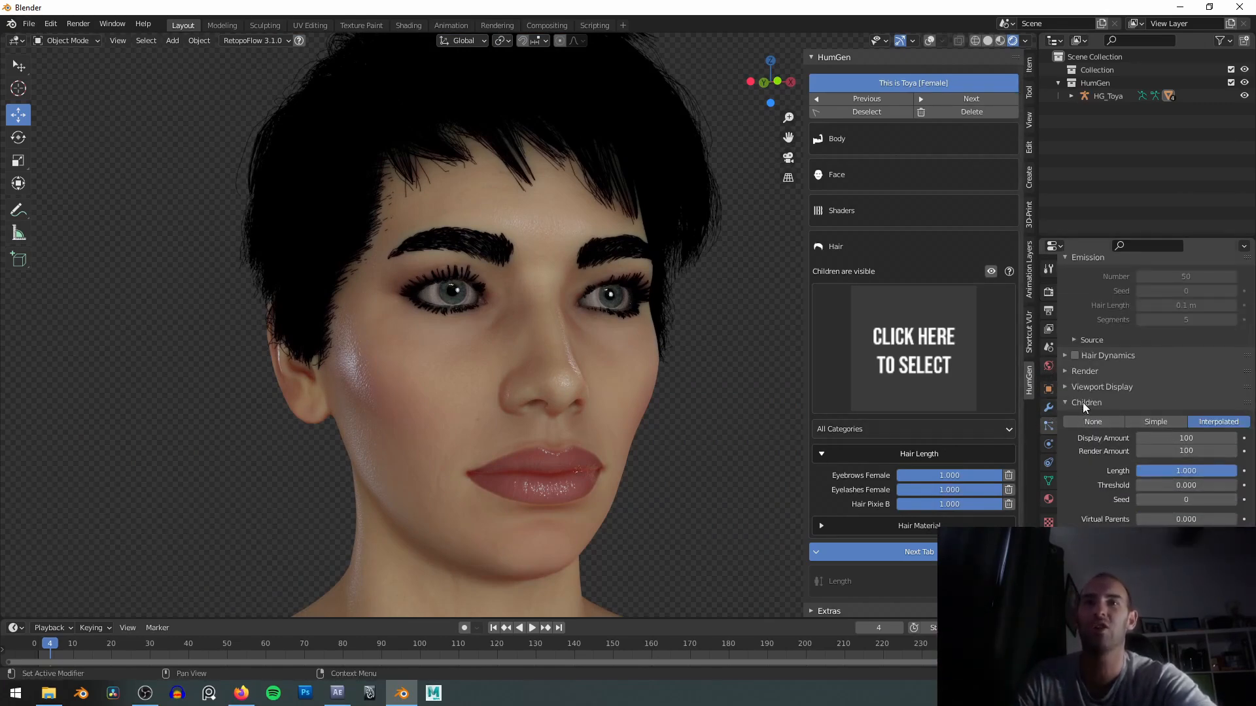
{"action": "scroll", "coordinate": [1083, 406], "scroll_direction": "up", "scroll_amount": 6}
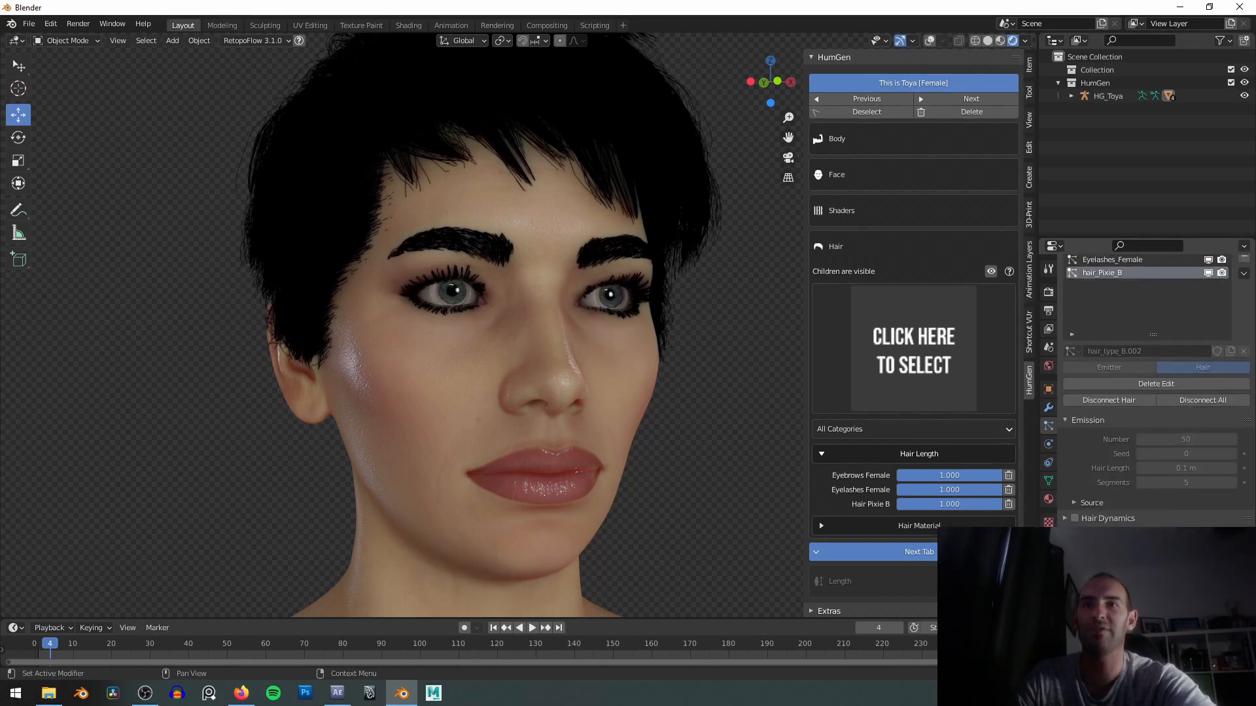
Collapse the Hair Length settings and expand the Hair Material settings for Eyebrows & Eyelashes.
{"action": "middle_click_drag", "start_coordinate": [509, 364], "coordinate": [555, 336]}
{"action": "scroll", "coordinate": [556, 336], "scroll_direction": "up", "scroll_amount": 3}
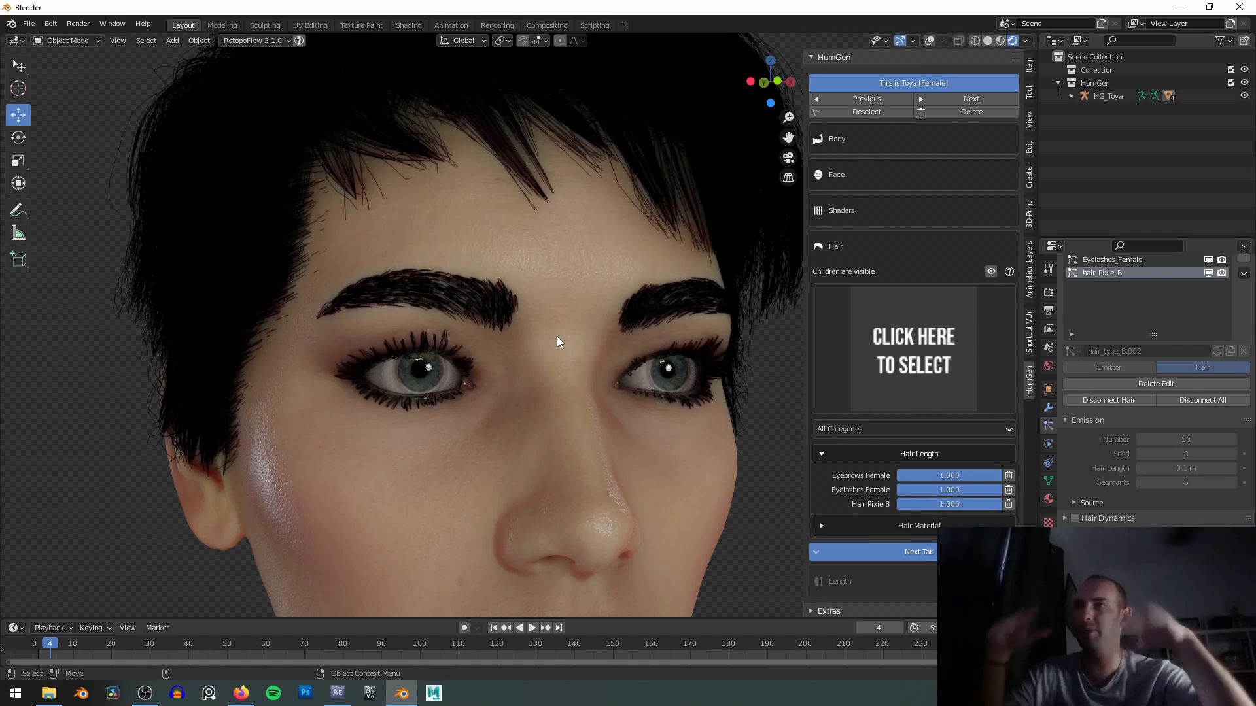
{"action": "scroll", "coordinate": [556, 336], "scroll_direction": "down", "scroll_amount": 4}
{"action": "middle_click_drag", "start_coordinate": [556, 336], "coordinate": [506, 304]}
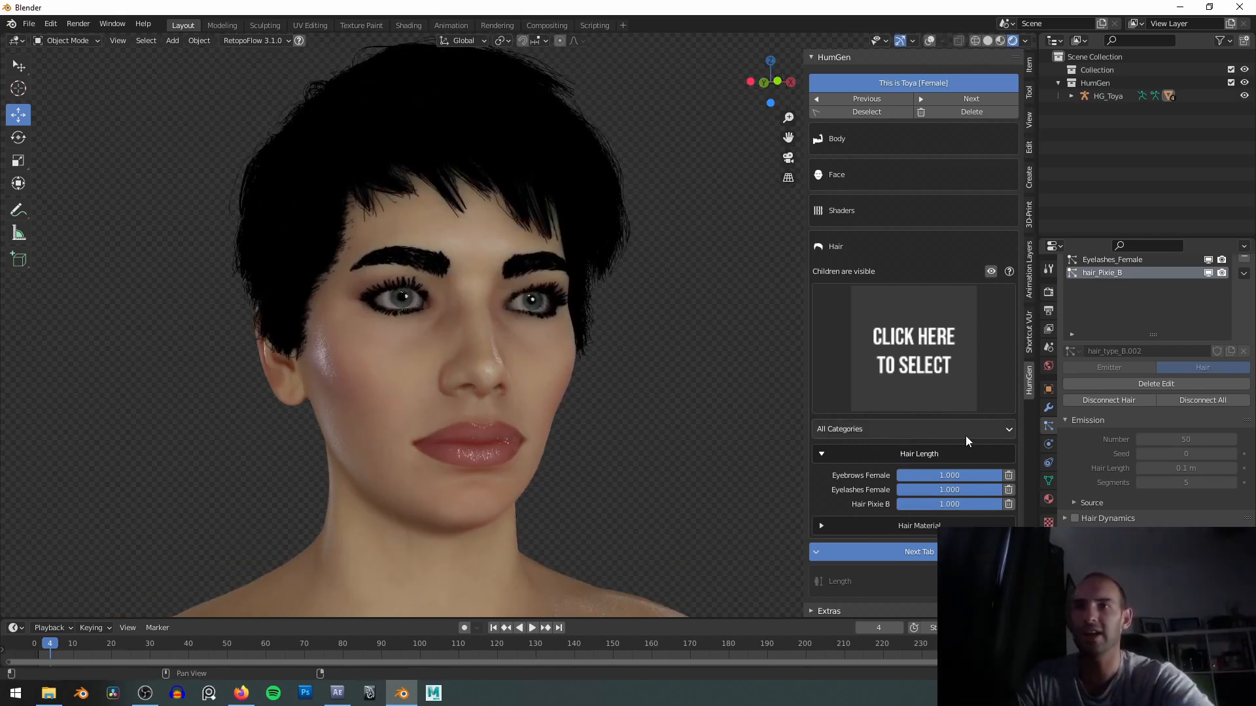
{"action": "left_click", "coordinate": [823, 455]}
{"action": "left_click", "coordinate": [822, 486]}
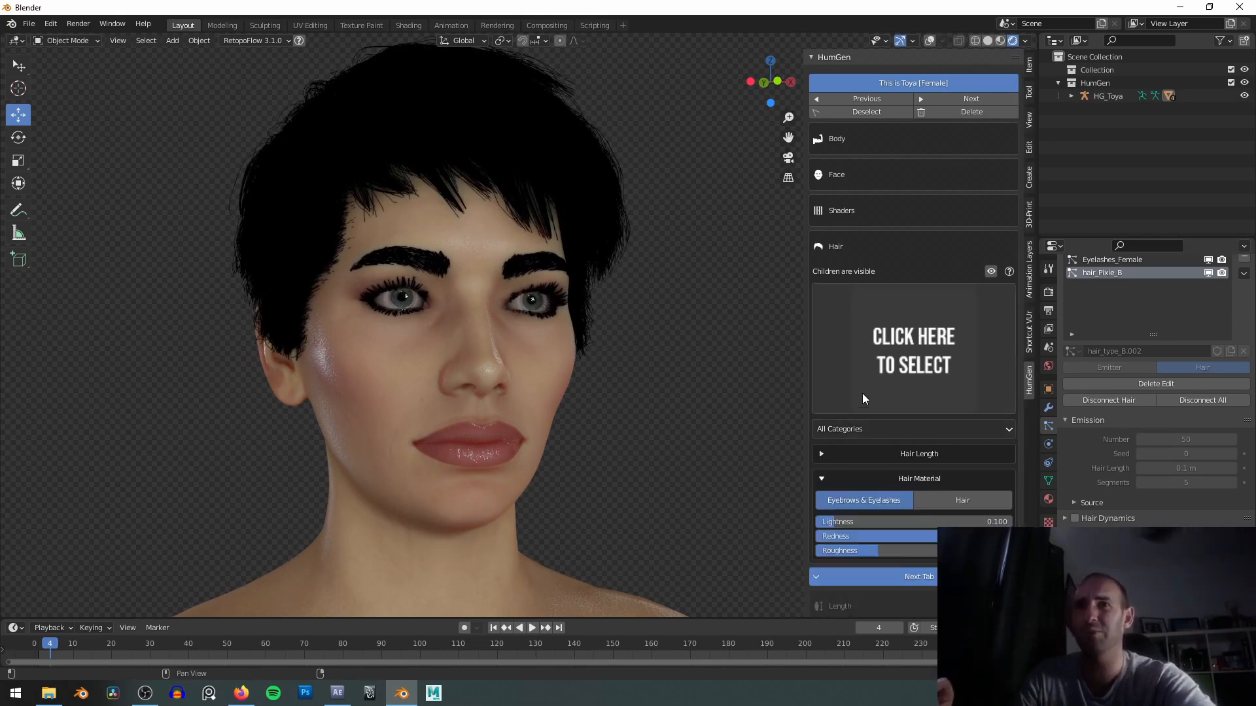
Switch the render engine to Cycles and limit the viewport render region to the upper part of the character's head.
{"action": "scroll", "coordinate": [863, 394], "scroll_direction": "down", "scroll_amount": 1}
{"action": "scroll", "coordinate": [637, 363], "scroll_direction": "up", "scroll_amount": 3}
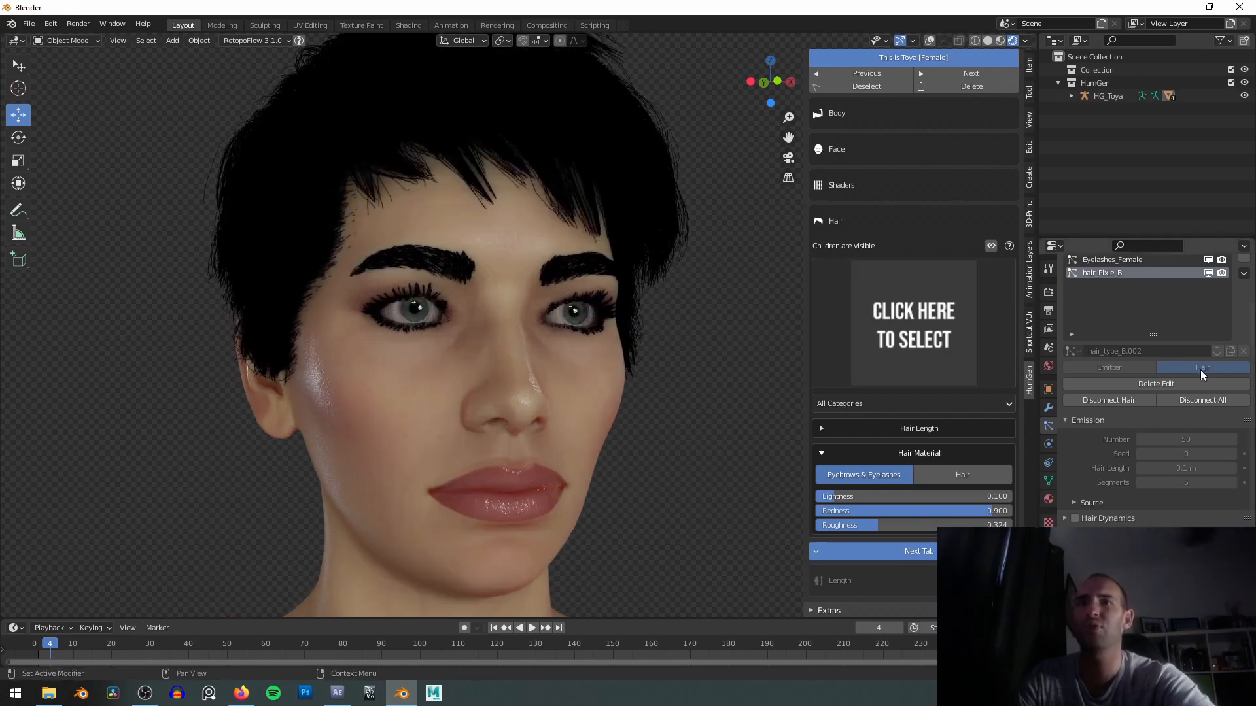
{"action": "scroll", "coordinate": [1151, 366], "scroll_direction": "up", "scroll_amount": 2}
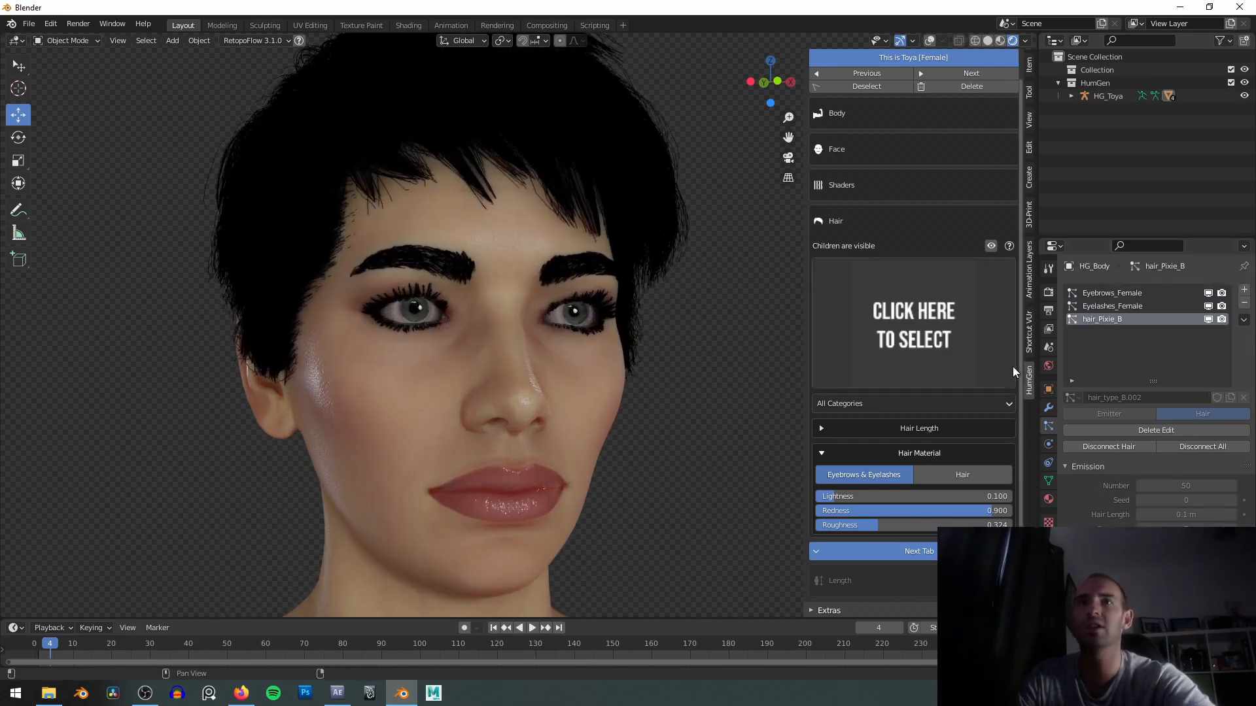
{"action": "left_click", "coordinate": [1049, 292]}
{"action": "left_click", "coordinate": [1159, 289]}
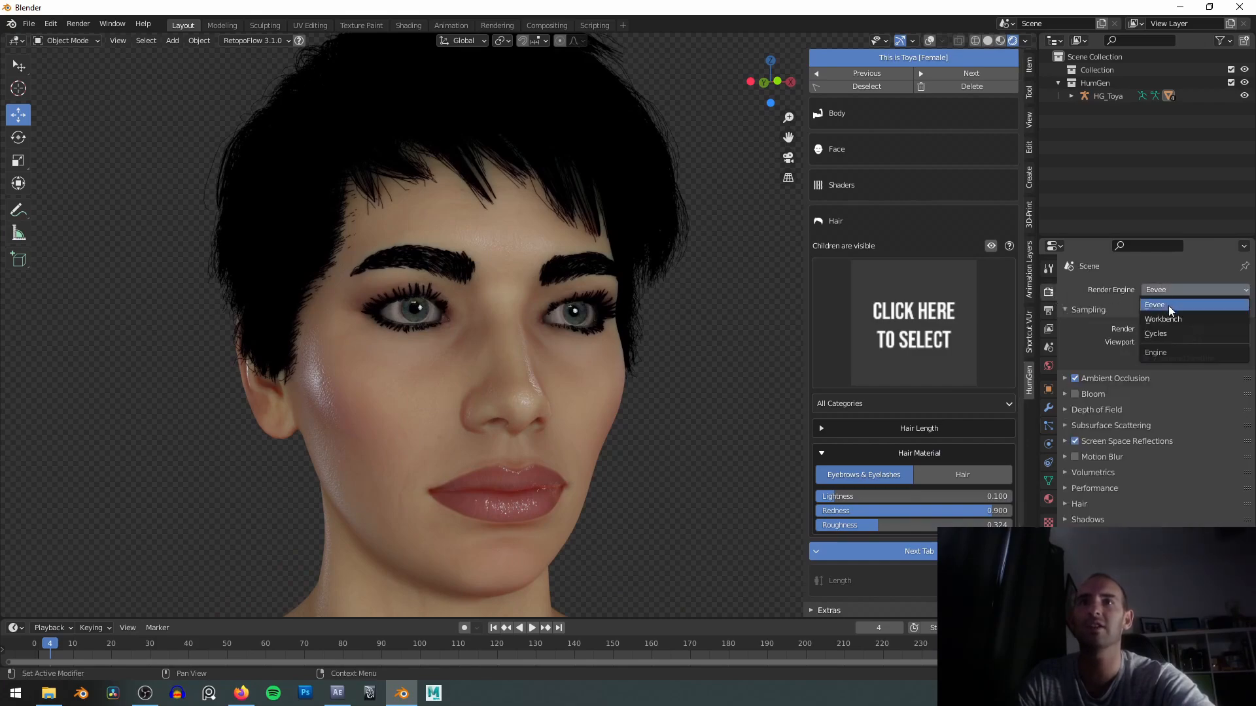
{"action": "left_click", "coordinate": [1171, 329]}
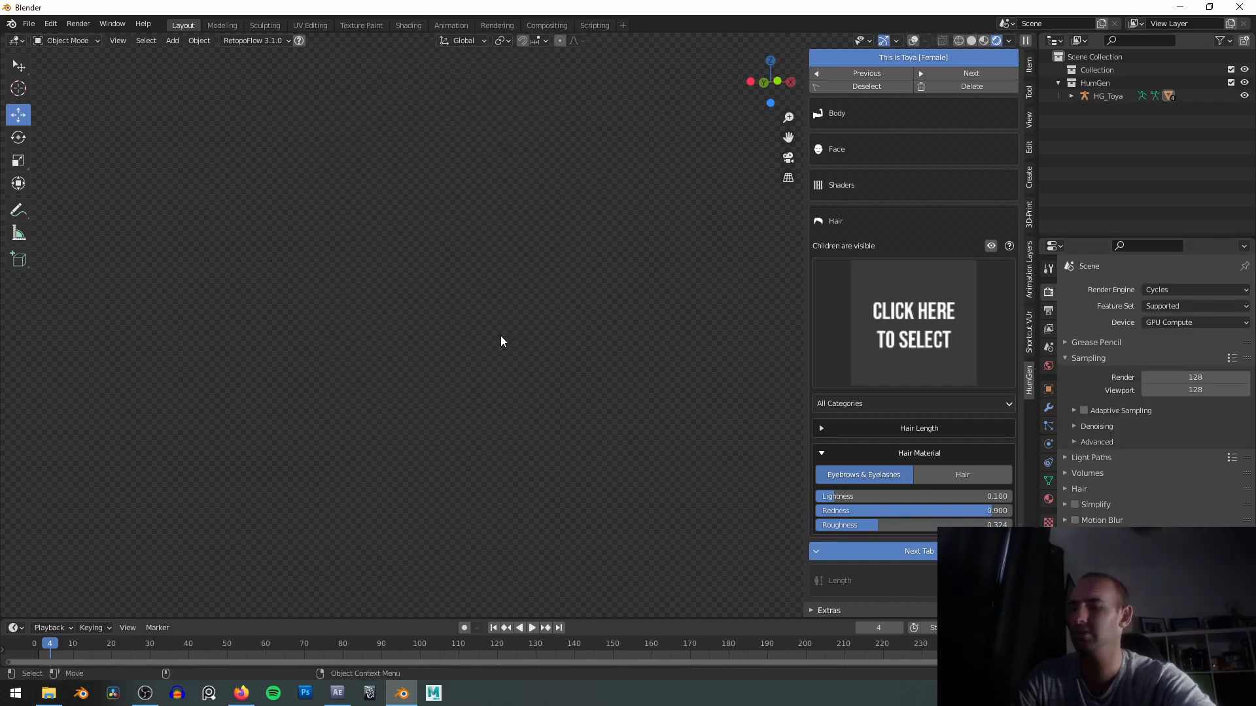
{"action": "middle_click_drag", "start_coordinate": [424, 232], "coordinate": [433, 266], "text": "shift"}
{"action": "scroll", "coordinate": [433, 265], "scroll_direction": "down", "scroll_amount": 1}
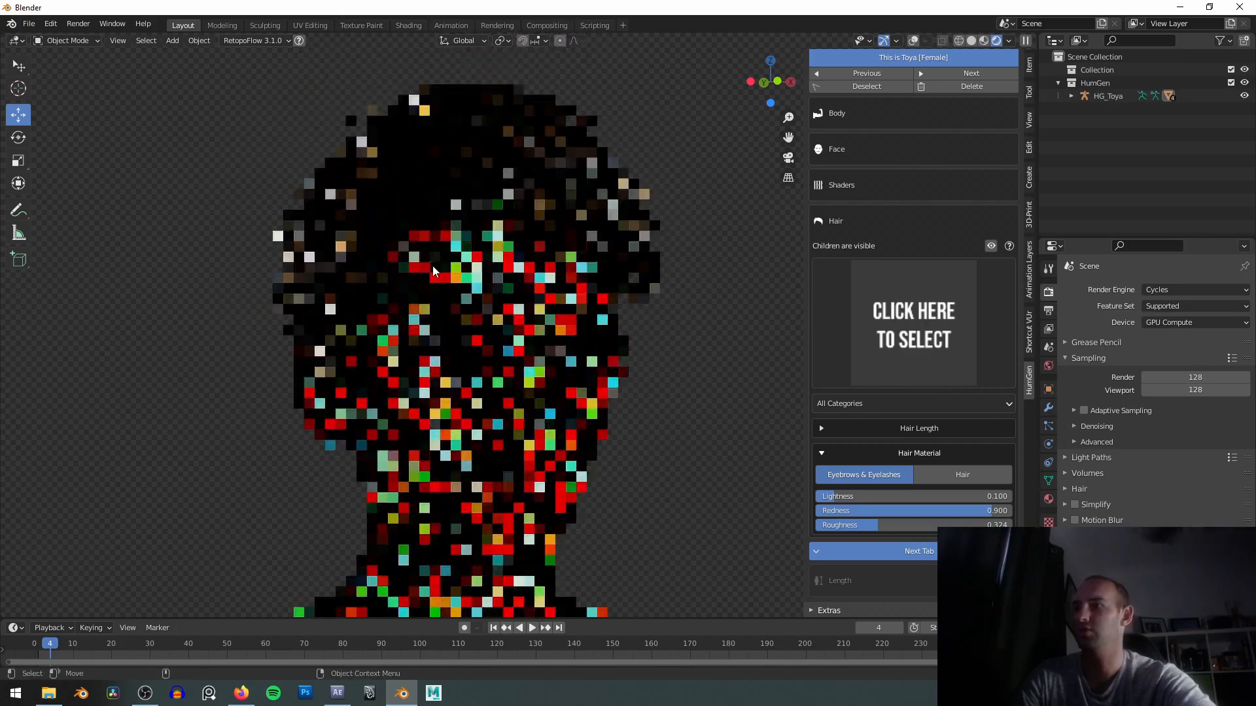
{"action": "left_click_drag", "start_coordinate": [190, 65], "coordinate": [685, 445]}
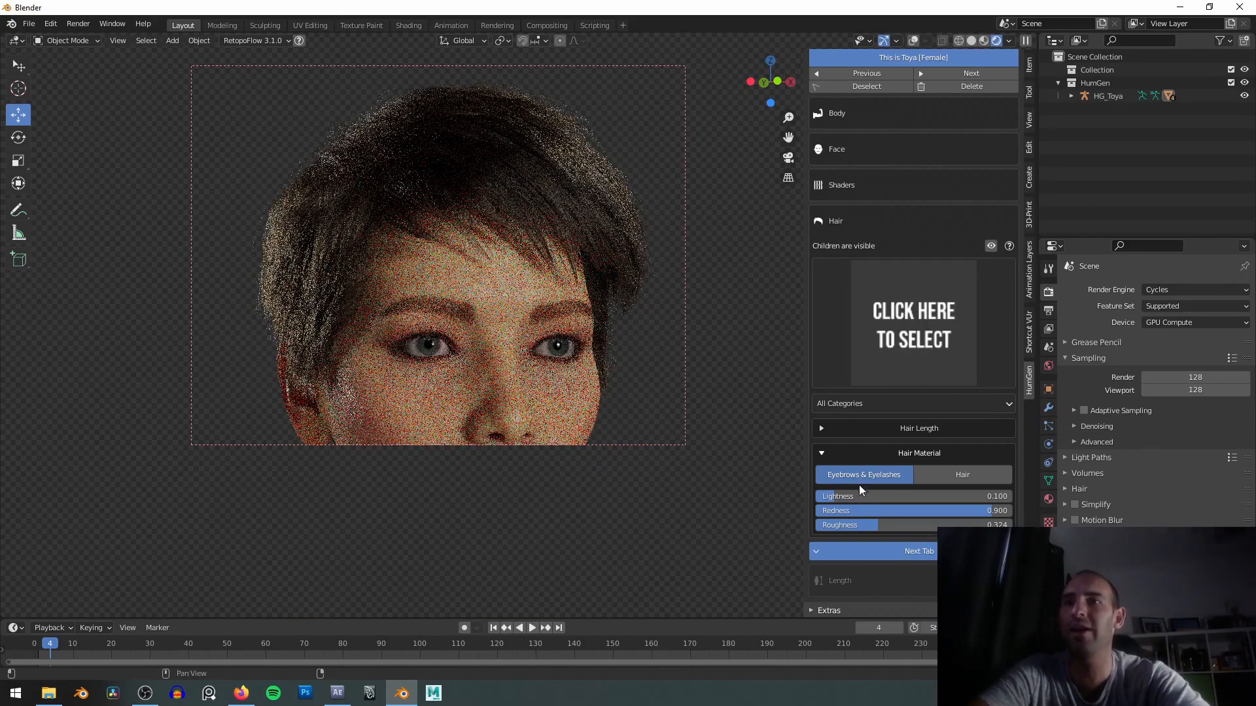
Try the Eyebrows & Eyelashes material with Lightness 1.000 and Redness 0.000 while viewing one eye up close.
{"action": "scroll", "coordinate": [429, 321], "scroll_direction": "up", "scroll_amount": 2}
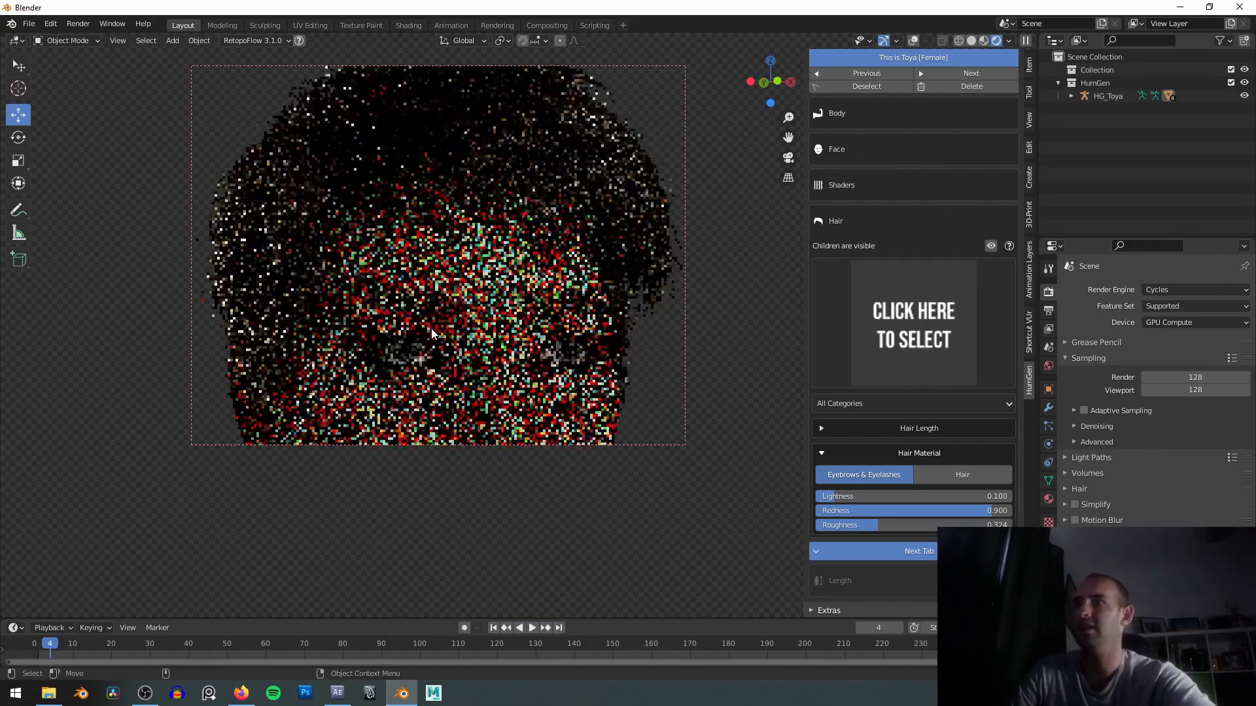
{"action": "scroll", "coordinate": [442, 274], "scroll_direction": "up", "scroll_amount": 3}
{"action": "mouse_move", "coordinate": [505, 275]}
{"action": "middle_mouse_down", "text": "shift"}
{"action": "mouse_move", "coordinate": [529, 274]}
{"action": "mouse_move", "coordinate": [512, 281]}
{"action": "middle_mouse_up", "text": "shift"}
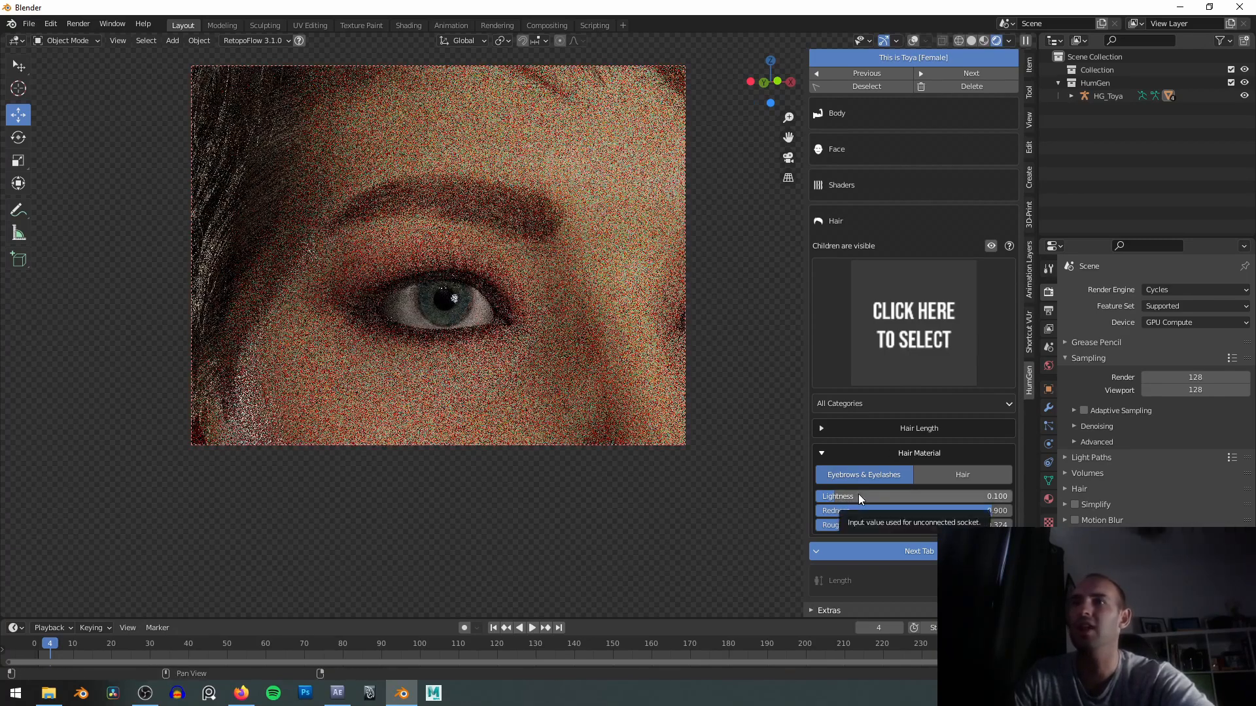
{"action": "left_click", "coordinate": [842, 497]}
{"action": "type", "text": "1"}
{"action": "key", "text": "Return"}
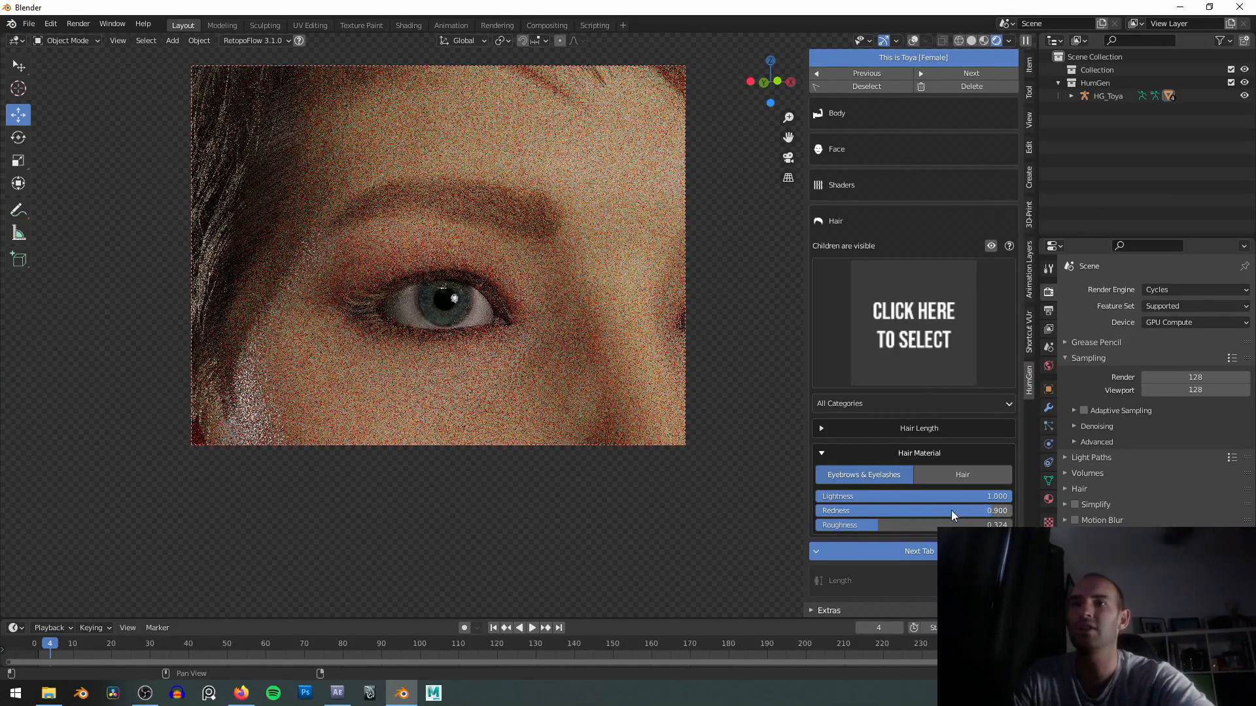
{"action": "left_click_drag", "start_coordinate": [982, 511], "coordinate": [817, 510]}
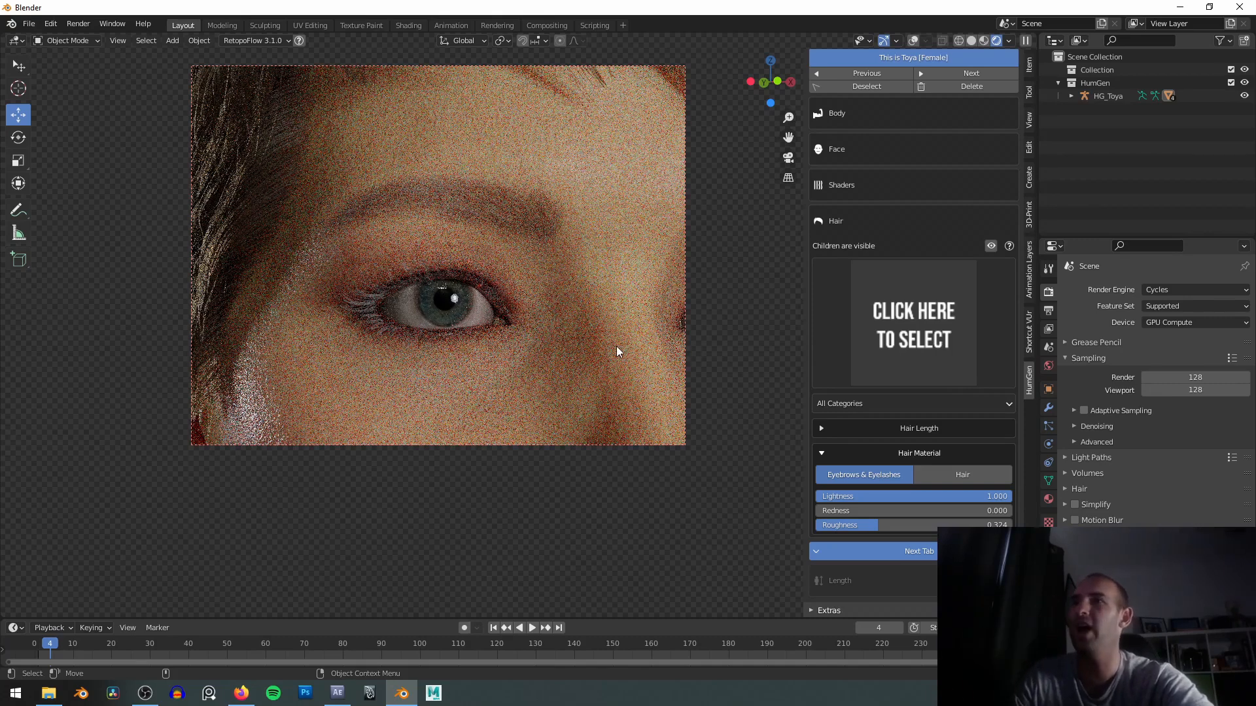
Set the Eyebrows & Eyelashes material to Redness 0.5, Lightness 0.5 and Roughness 0.126.
{"action": "left_click", "coordinate": [866, 510]}
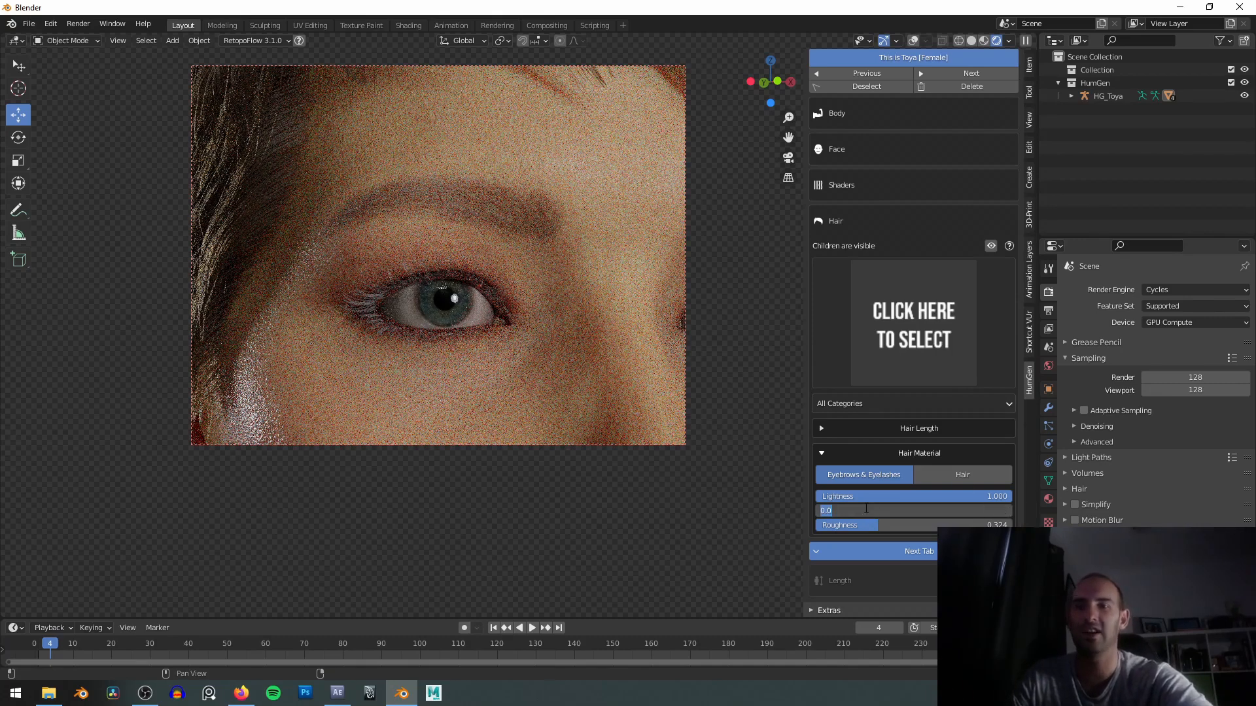
{"action": "type", "text": "0.5"}
{"action": "key", "text": "Return"}
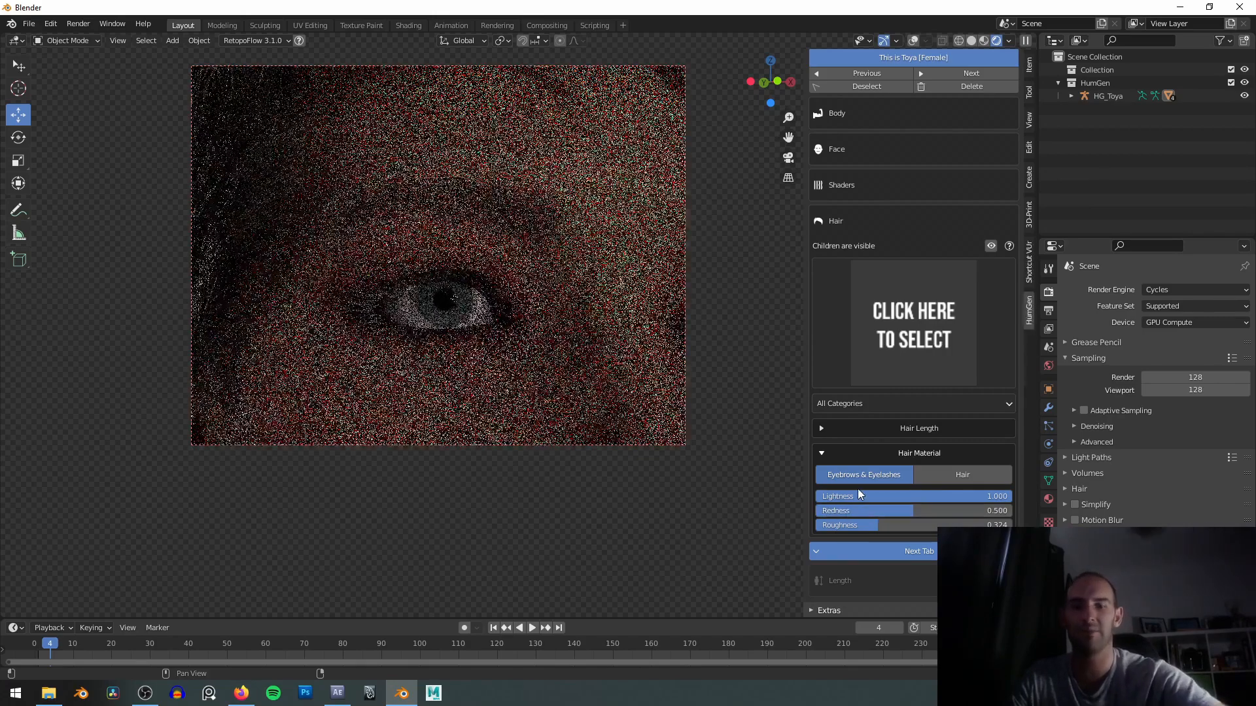
{"action": "left_click", "coordinate": [858, 492]}
{"action": "type", "text": "0.5"}
{"action": "key", "text": "Return"}
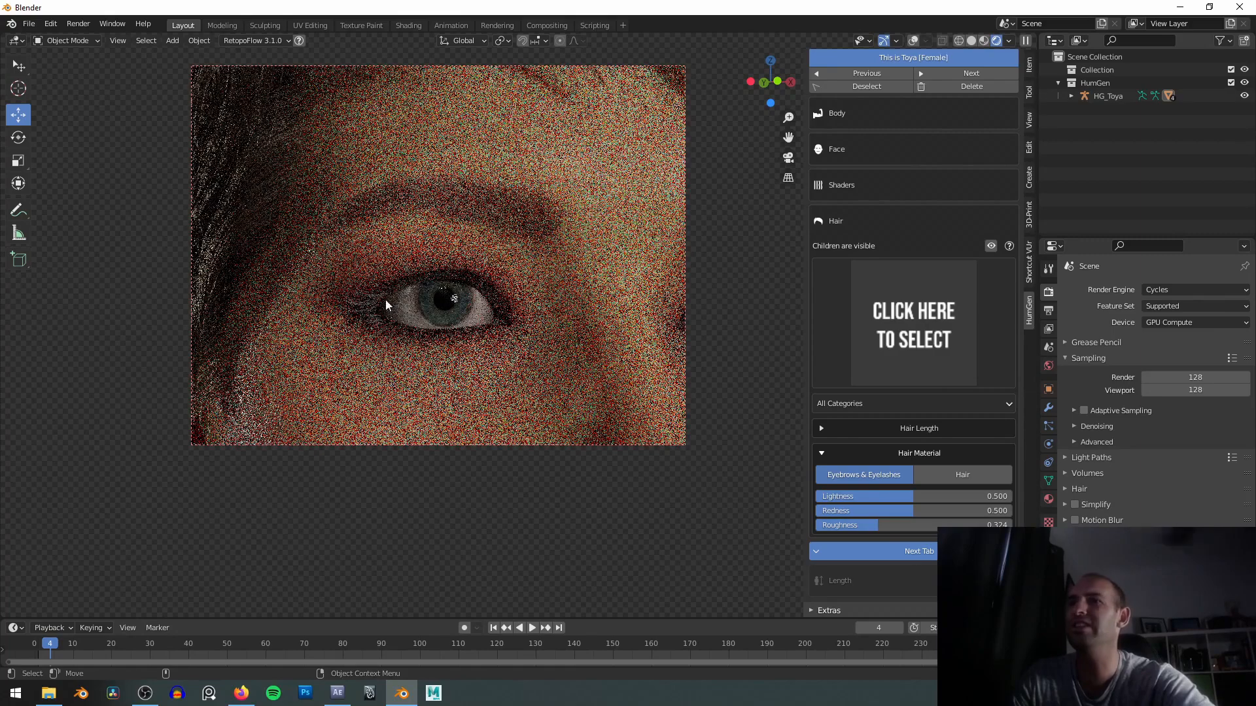
{"action": "left_click_drag", "start_coordinate": [903, 527], "coordinate": [840, 526]}
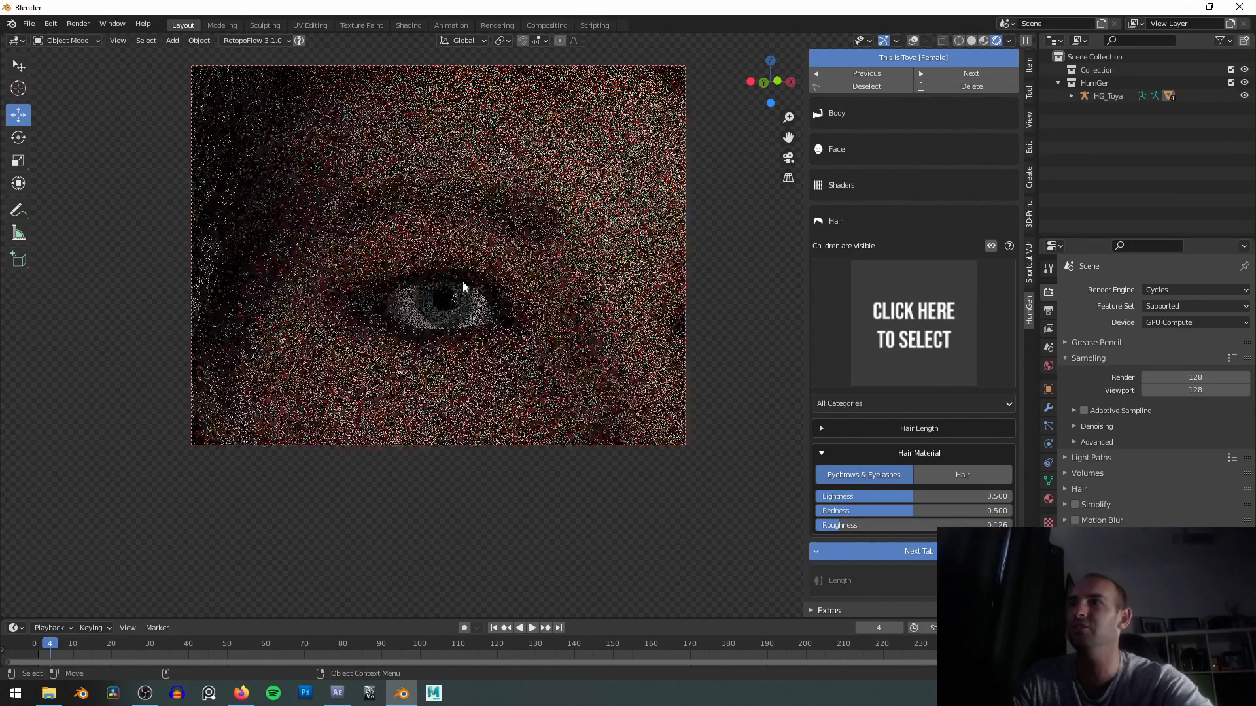
View the head from the side and review the viewport denoising settings, leaving Start Sample at 16.
{"action": "middle_click_drag", "start_coordinate": [470, 282], "coordinate": [501, 243]}
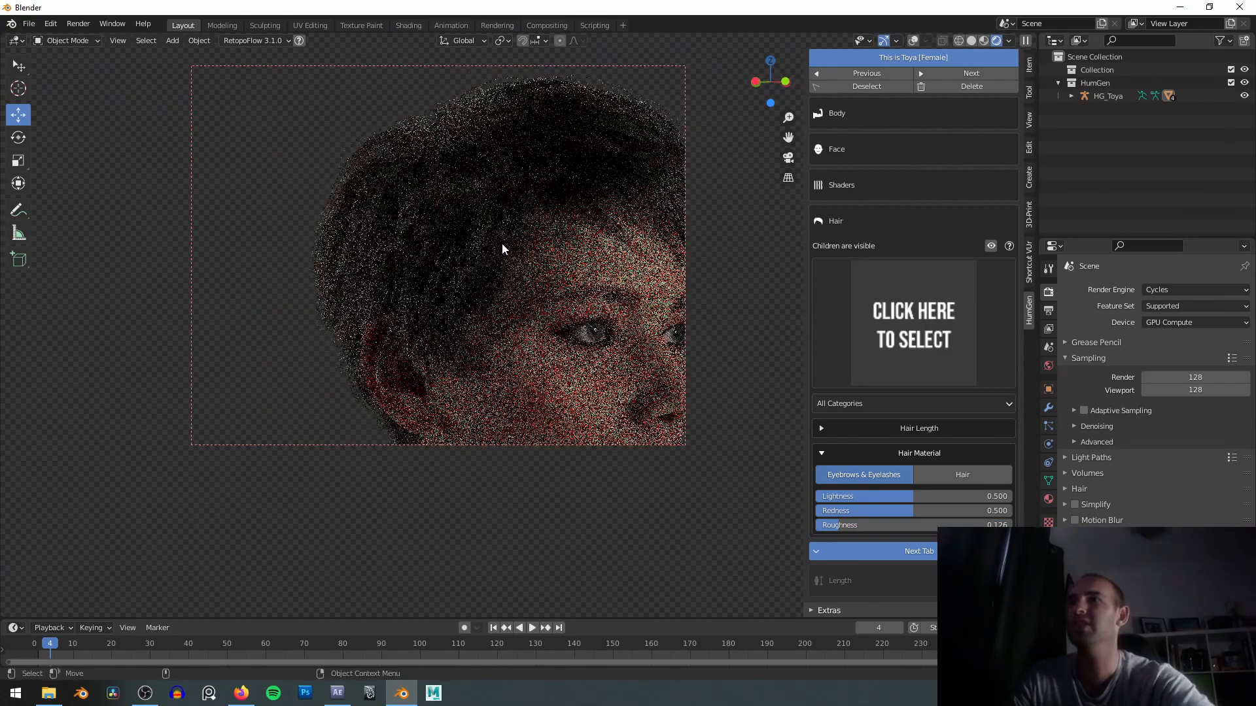
{"action": "middle_click_drag", "start_coordinate": [539, 201], "coordinate": [532, 206]}
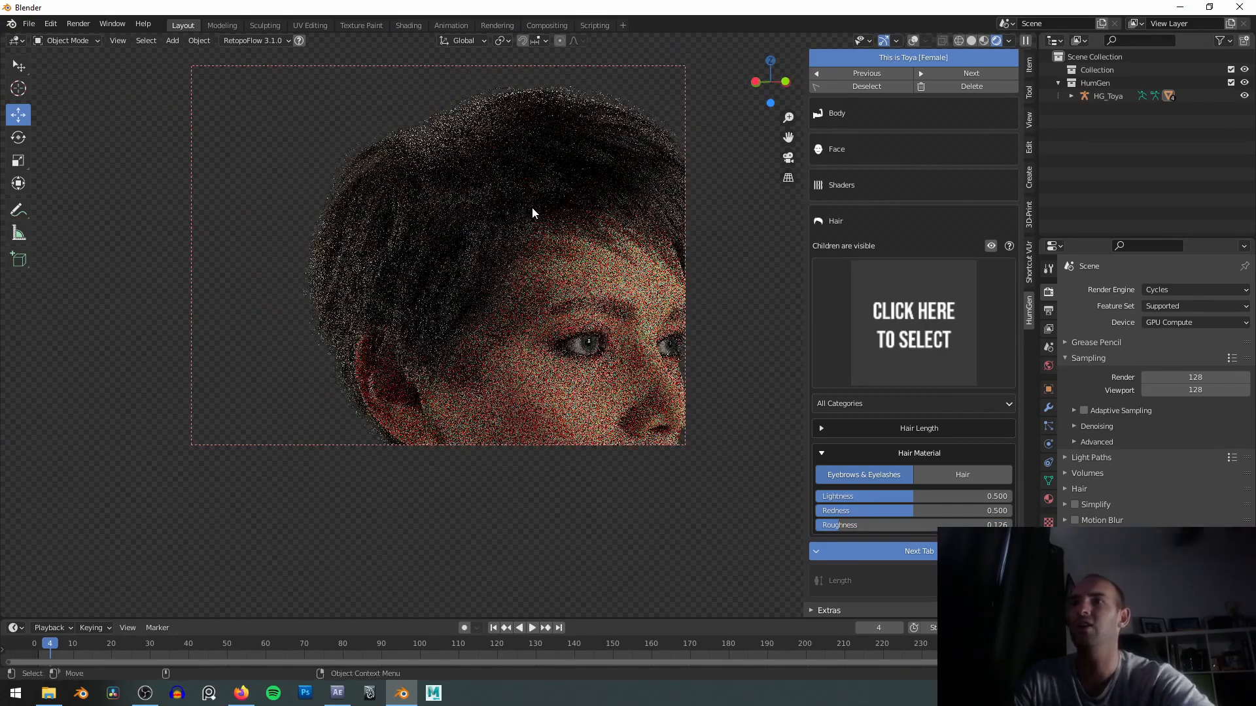
{"action": "left_click", "coordinate": [1097, 425]}
{"action": "left_click", "coordinate": [1194, 477]}
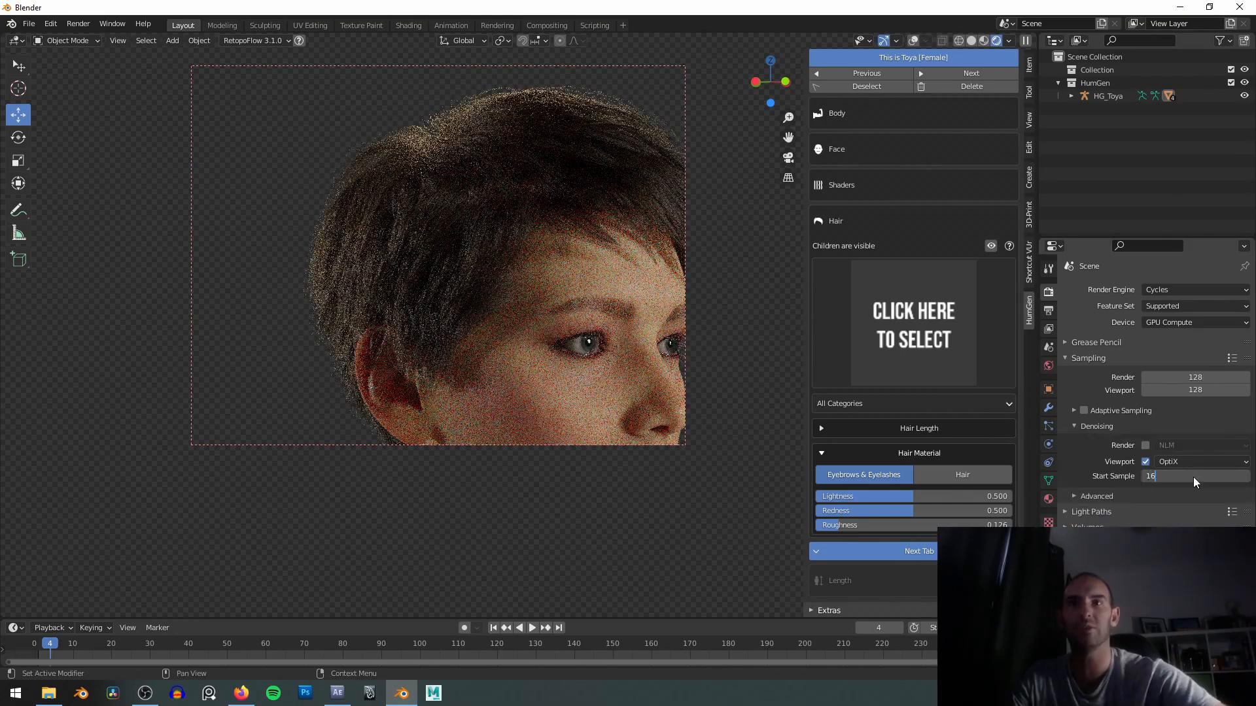
{"action": "left_click_drag", "start_coordinate": [1193, 477], "coordinate": [1194, 477]}
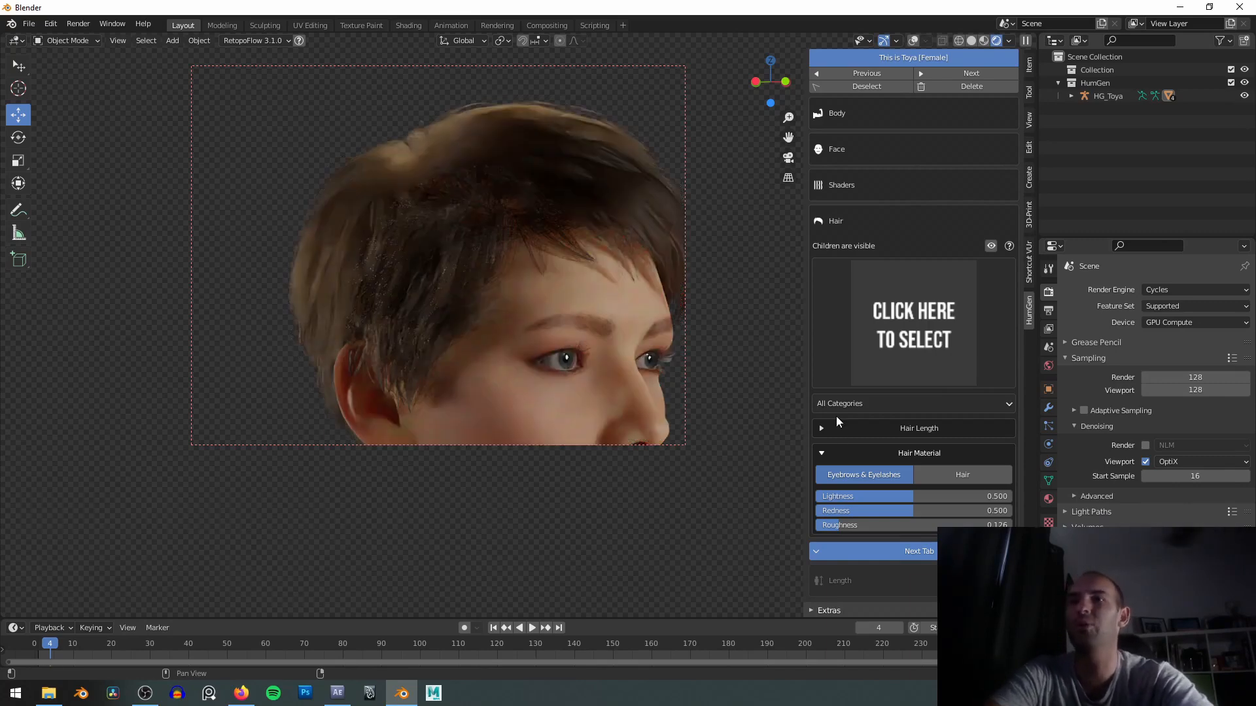
Set the Hair material's Lightness to 0.579 and its Redness to 1.000, after trying Redness at 0.000.
{"action": "left_click", "coordinate": [949, 476]}
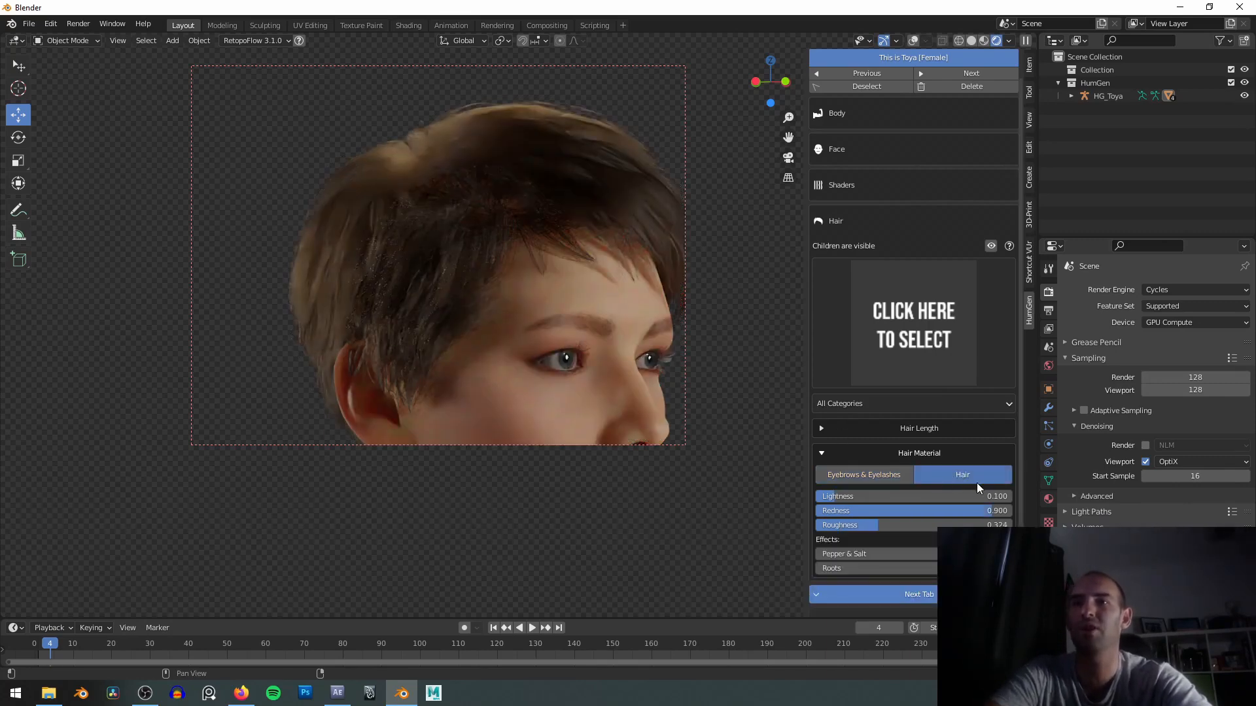
{"action": "left_click_drag", "start_coordinate": [881, 496], "coordinate": [816, 511]}
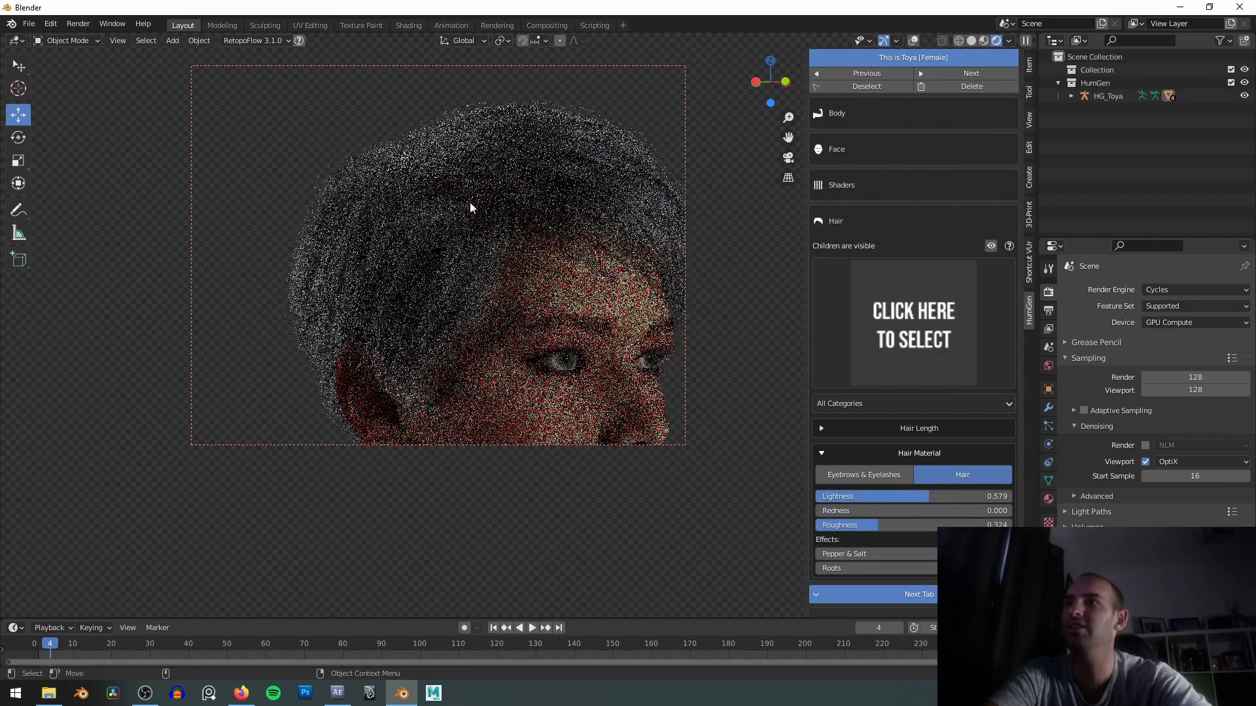
{"action": "left_click_drag", "start_coordinate": [855, 513], "coordinate": [1007, 512]}
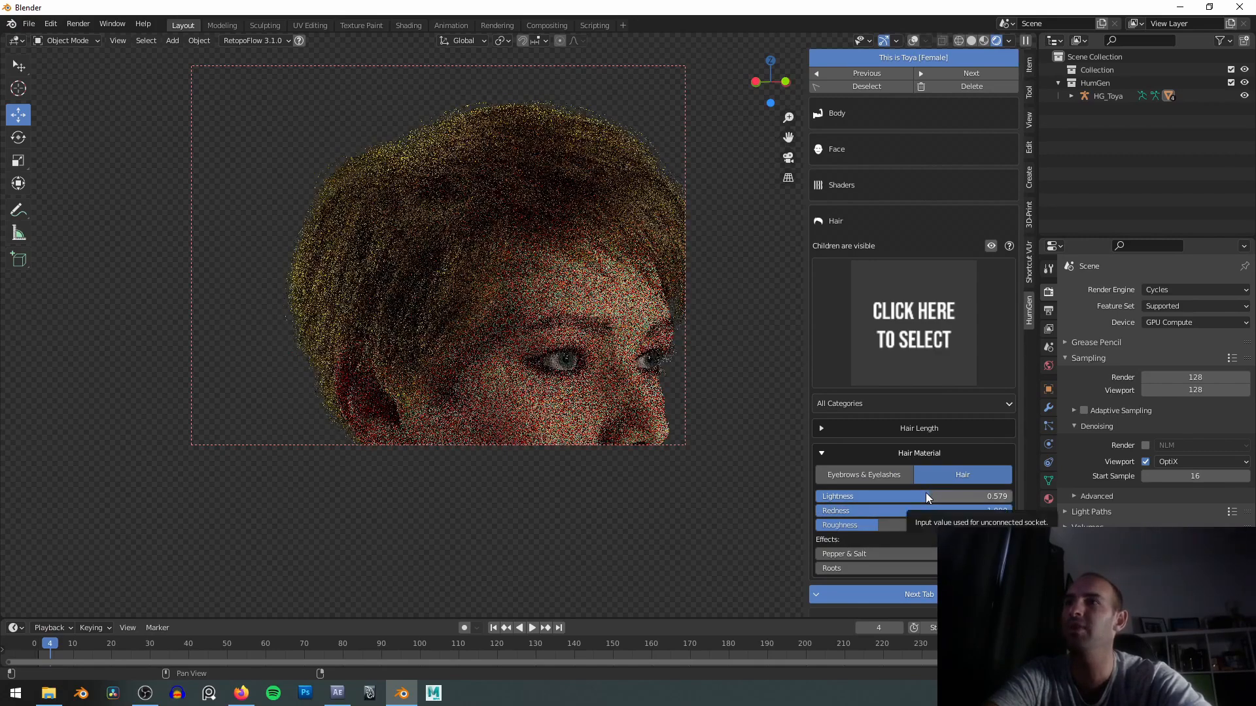
Try the hair's Lightness at 1.000 and 0.245, check the face, and set it to 0.169.
{"action": "left_click_drag", "start_coordinate": [926, 497], "coordinate": [1012, 499]}
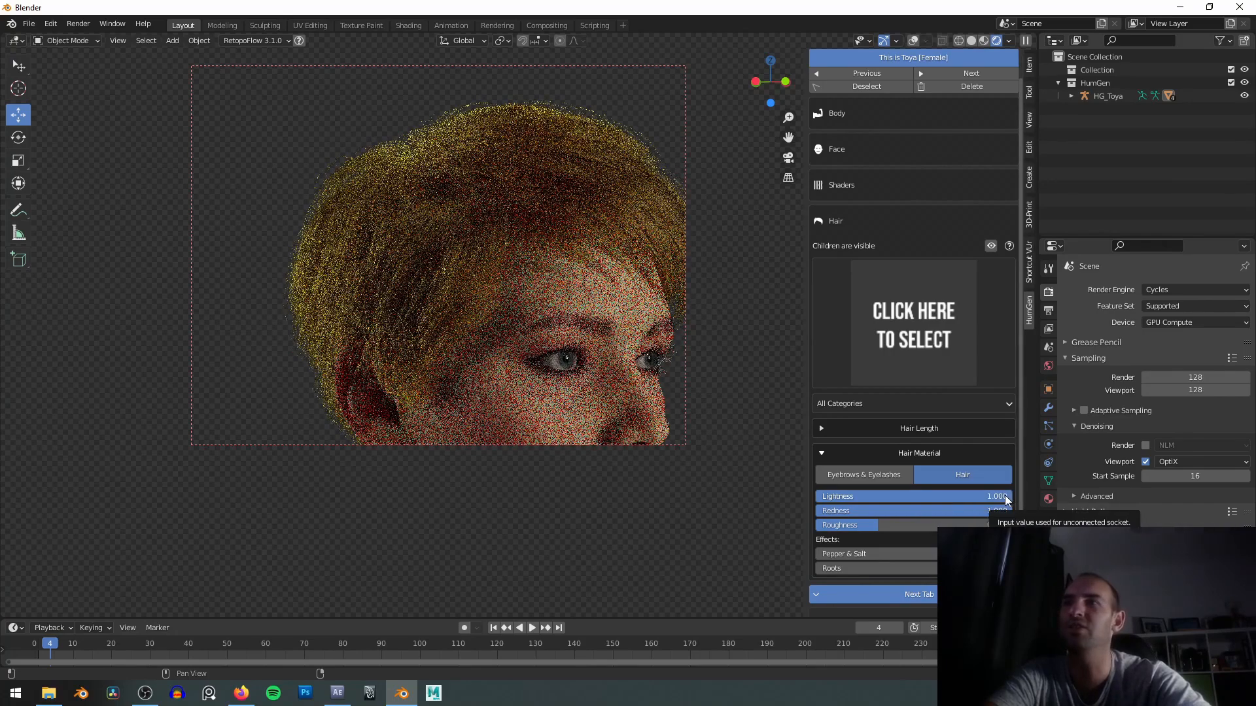
{"action": "left_click_drag", "start_coordinate": [994, 497], "coordinate": [862, 497]}
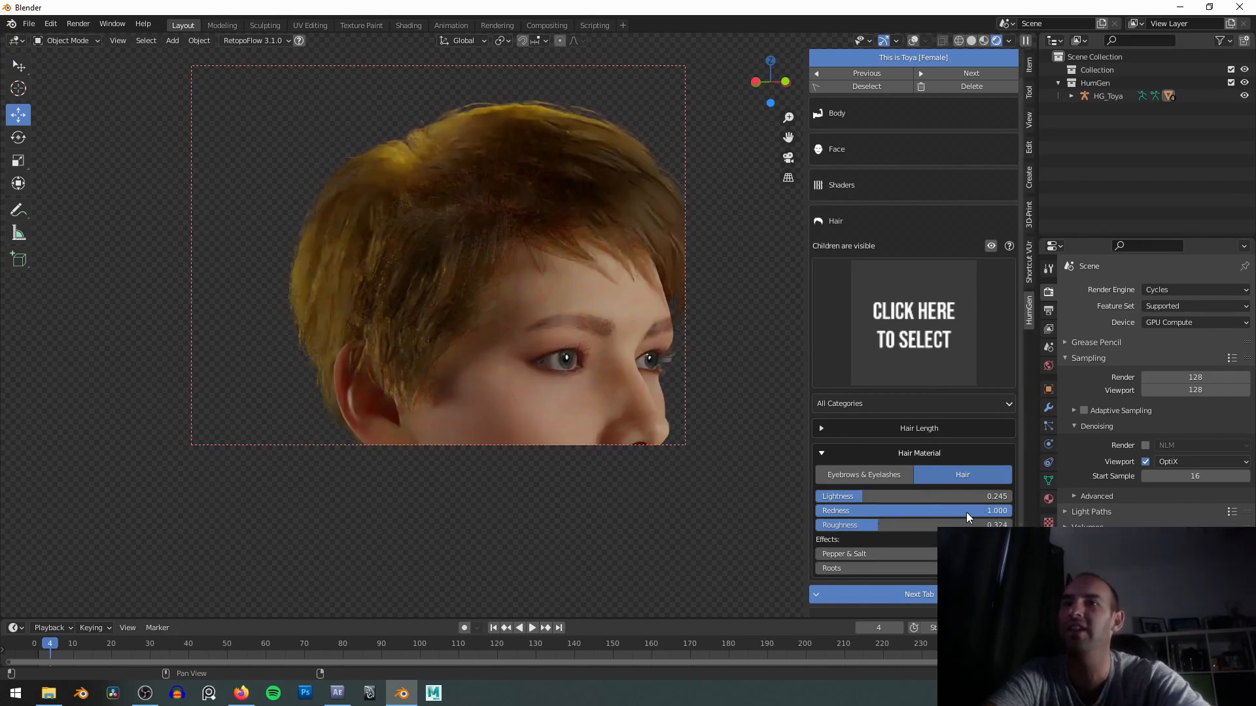
{"action": "scroll", "coordinate": [619, 319], "scroll_direction": "down", "scroll_amount": 1}
{"action": "middle_click_drag", "start_coordinate": [619, 319], "coordinate": [456, 237]}
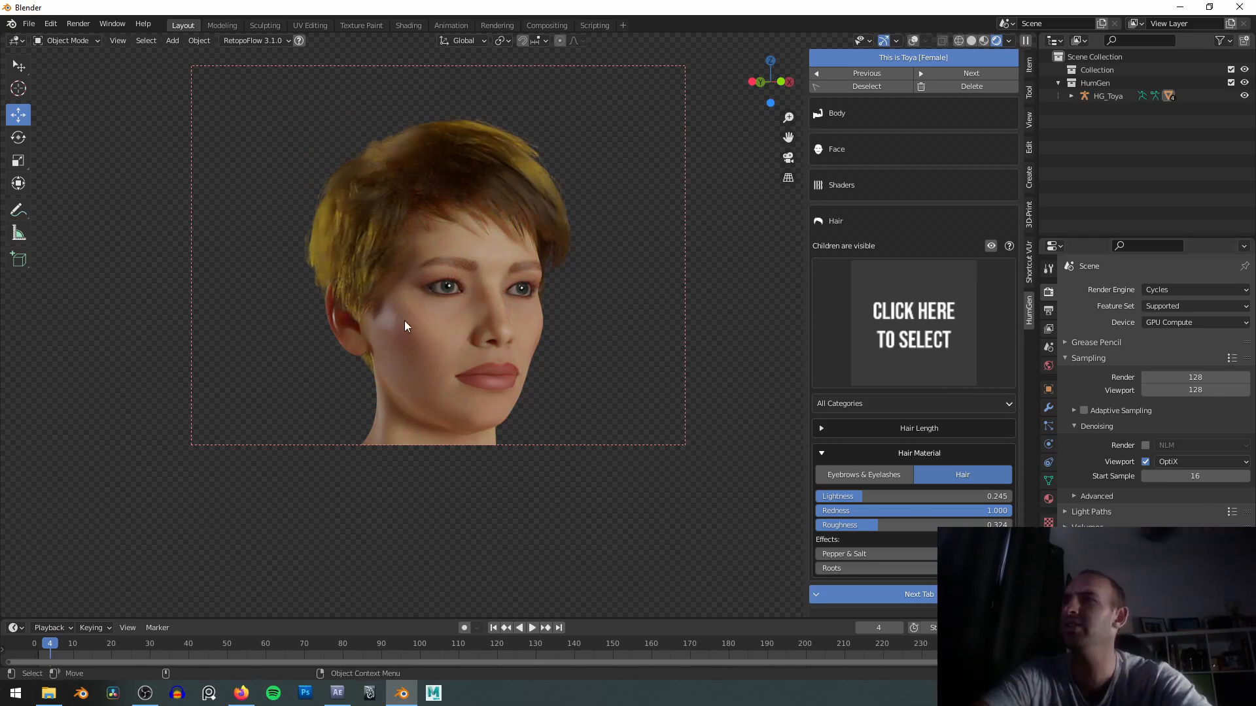
{"action": "left_click_drag", "start_coordinate": [860, 501], "coordinate": [850, 501]}
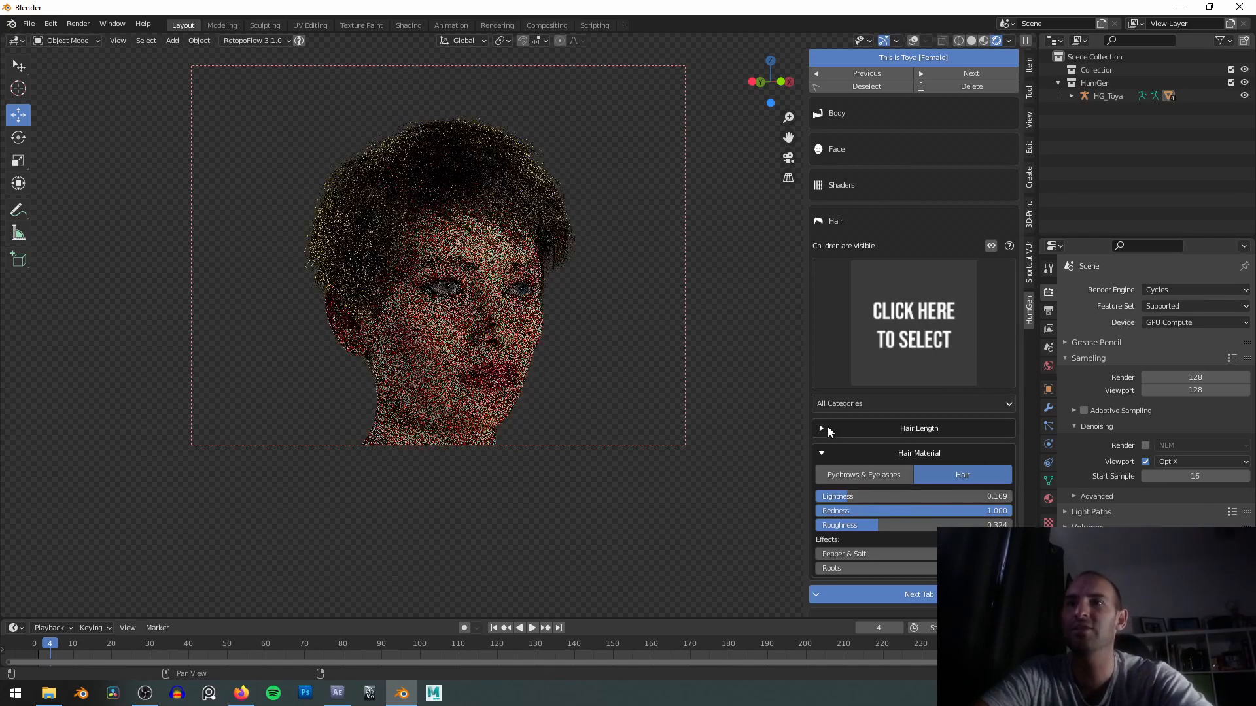
Return to the Eyebrows & Eyelashes material and set its Lightness to 0.126 and Redness to 0.891.
{"action": "left_click", "coordinate": [831, 426]}
{"action": "left_click", "coordinate": [825, 429]}
{"action": "left_click", "coordinate": [864, 475]}
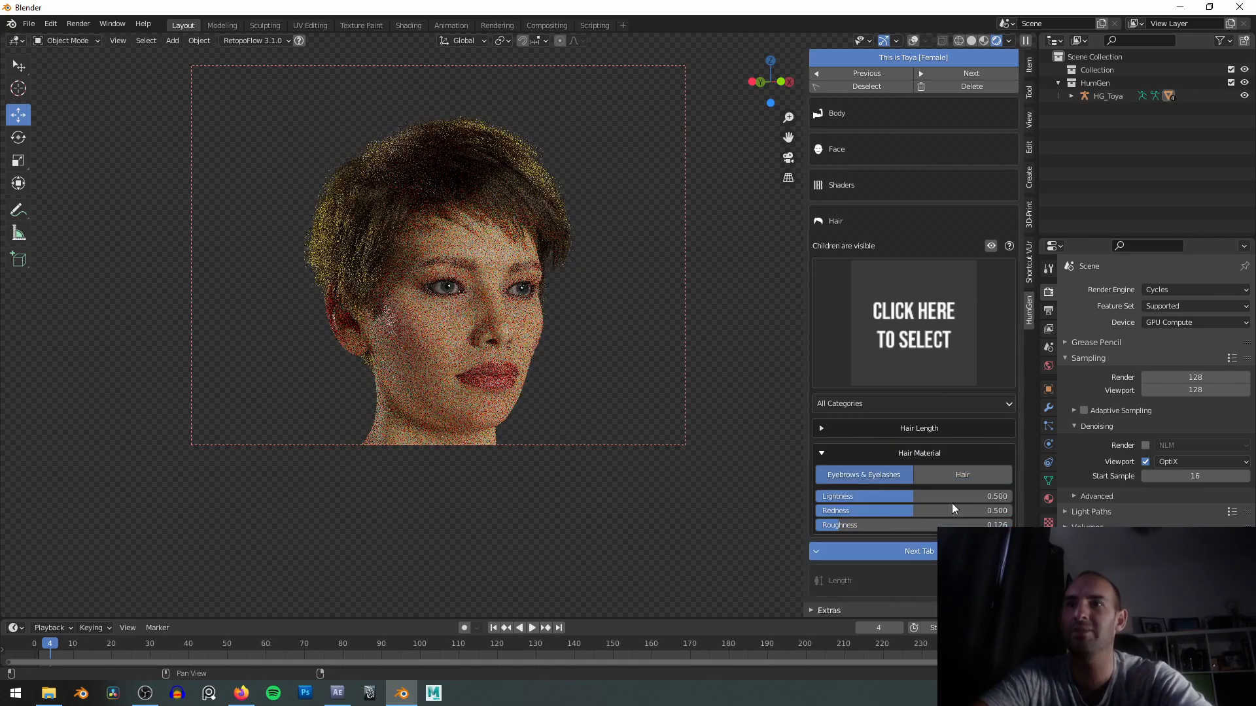
{"action": "left_click_drag", "start_coordinate": [905, 495], "coordinate": [990, 511]}
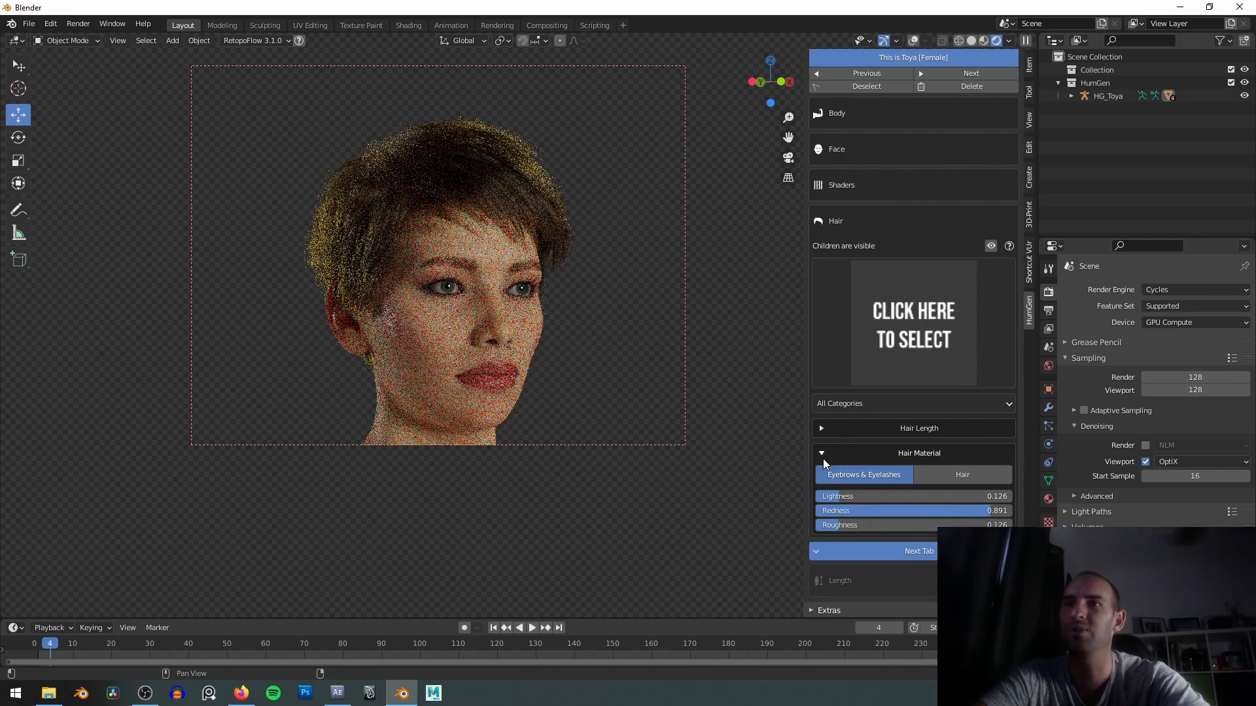
Try a strong Pepper & Salt effect on the Hair material and reduce it to 0.05.
{"action": "left_click", "coordinate": [998, 472]}
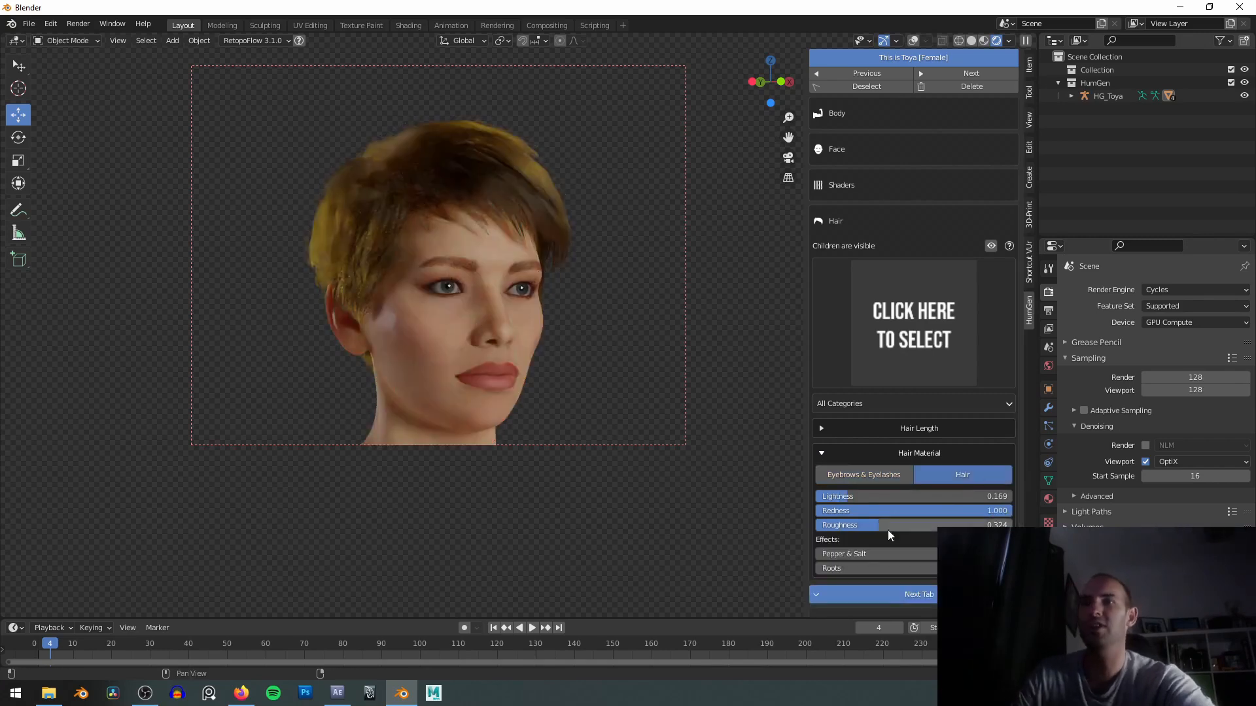
{"action": "left_click", "coordinate": [854, 556]}
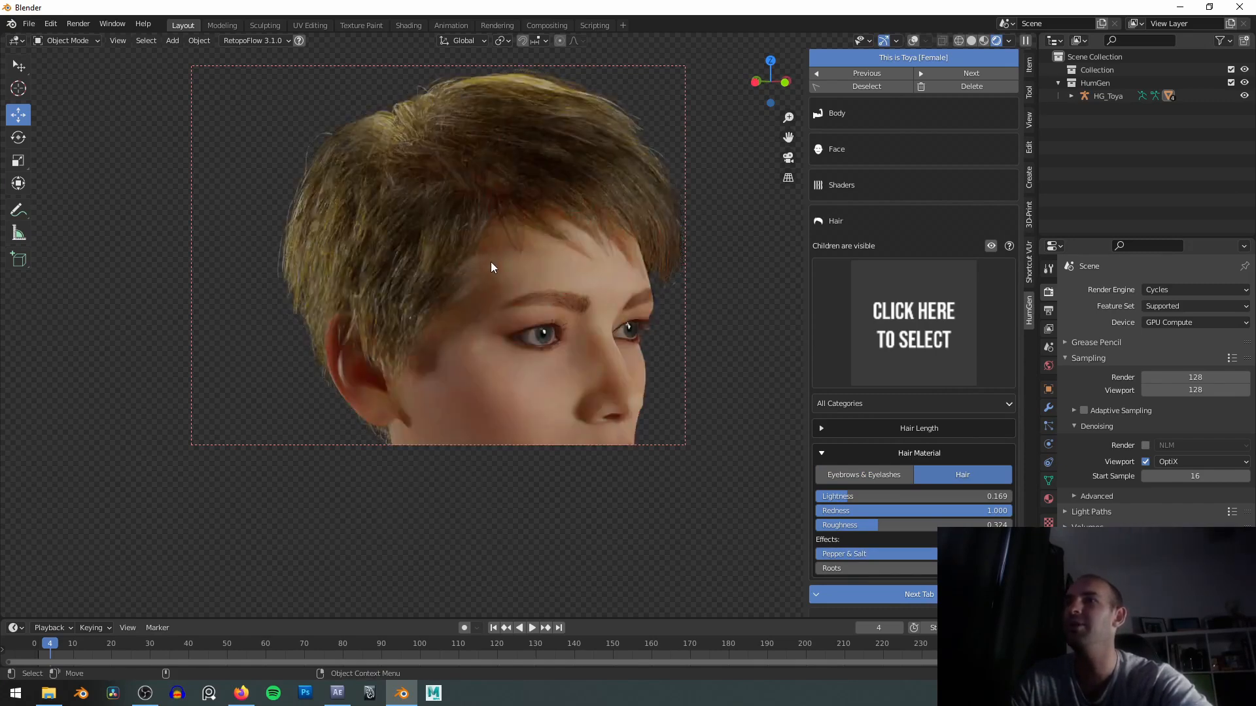
{"action": "double_click", "coordinate": [879, 551]}
{"action": "key", "text": "Return"}
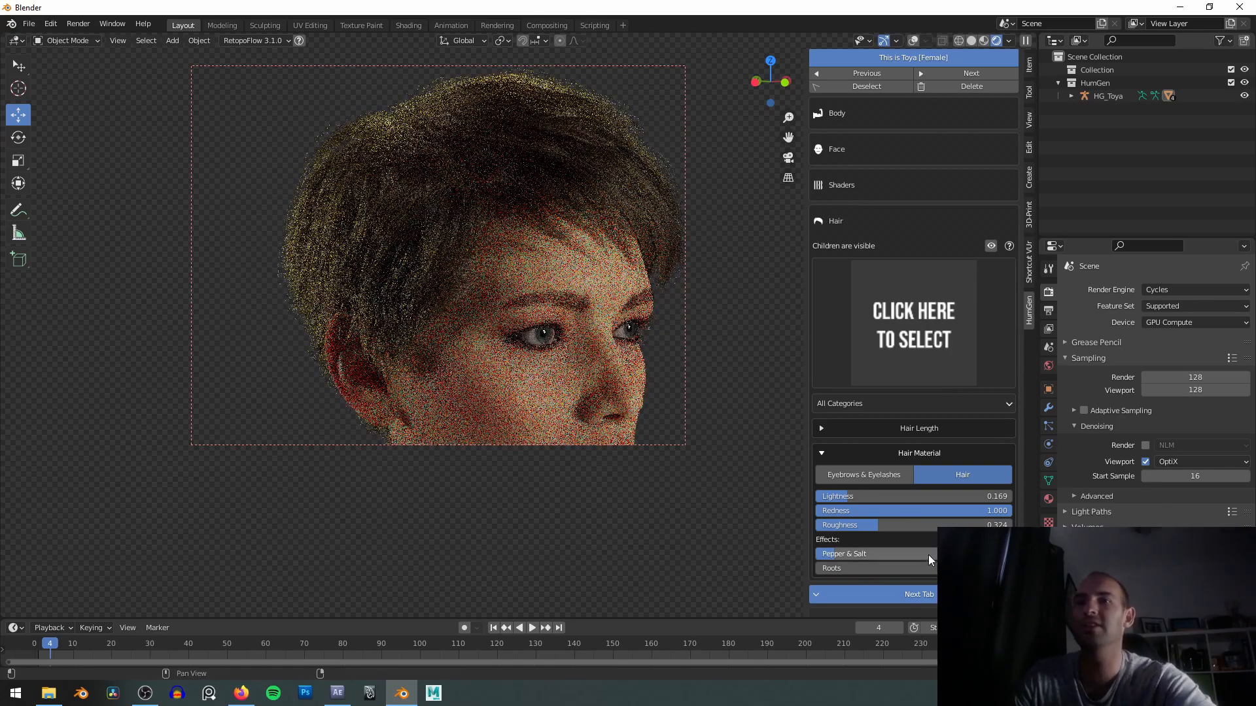
{"action": "type", "text": ".05"}
{"action": "key", "text": "Return"}
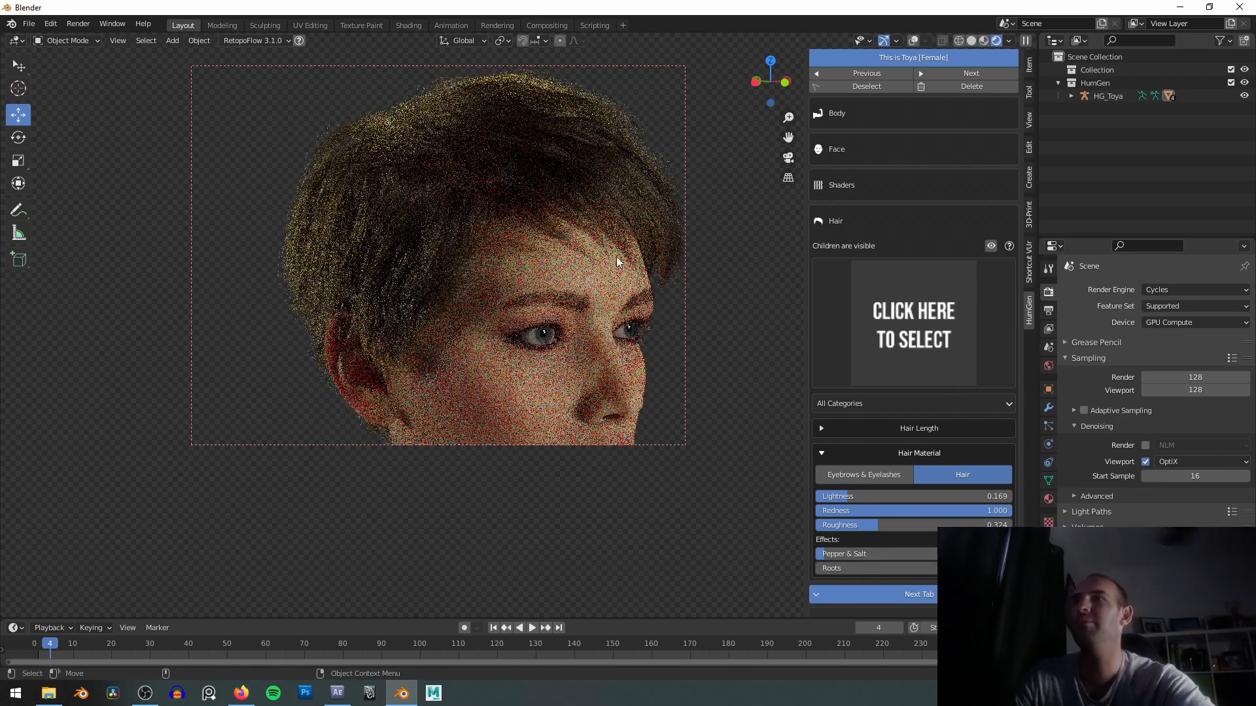
Raise the Hair material's Roots effect and inspect the hair roots around the forehead.
{"action": "left_click_drag", "start_coordinate": [845, 566], "coordinate": [942, 567]}
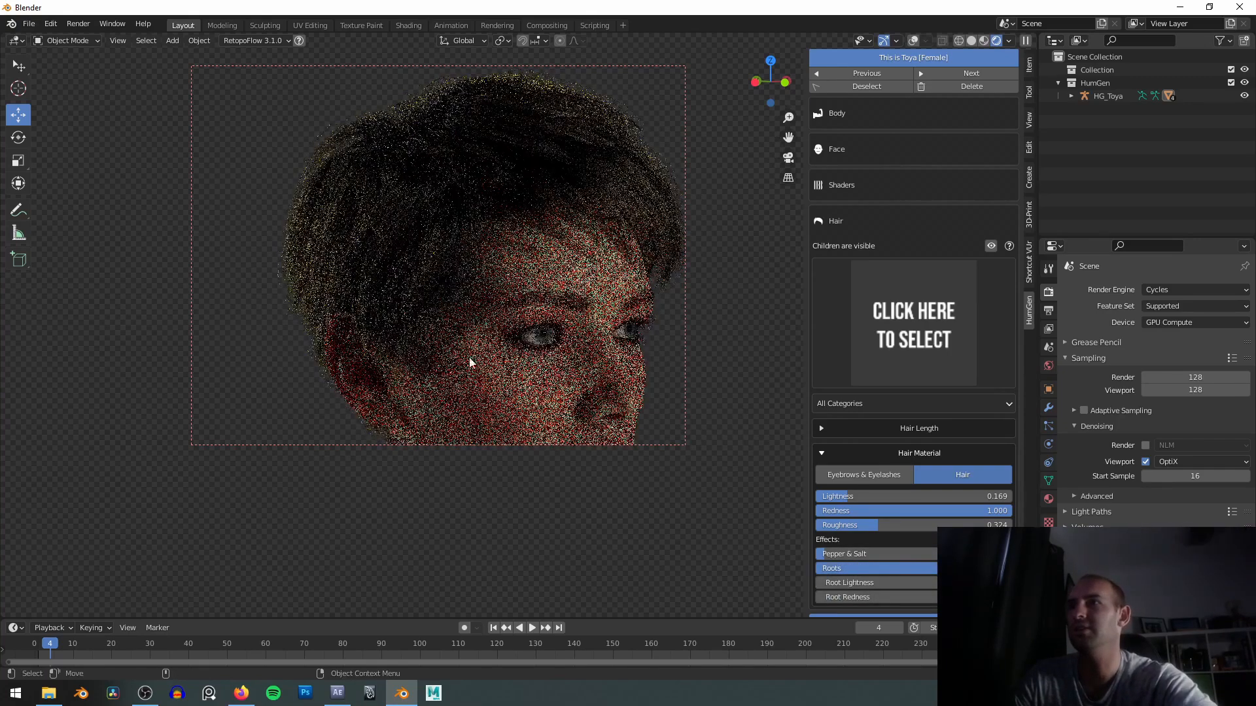
{"action": "middle_click_drag", "start_coordinate": [462, 261], "coordinate": [443, 261]}
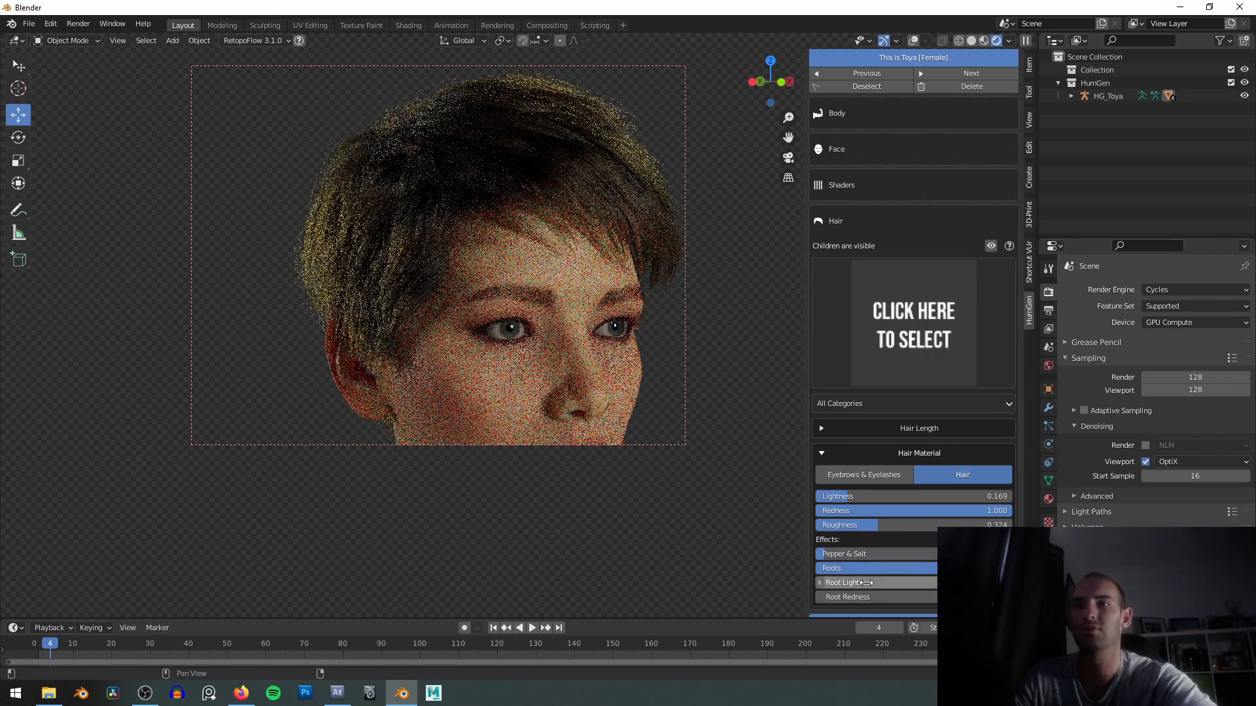
{"action": "left_click_drag", "start_coordinate": [949, 568], "coordinate": [941, 568]}
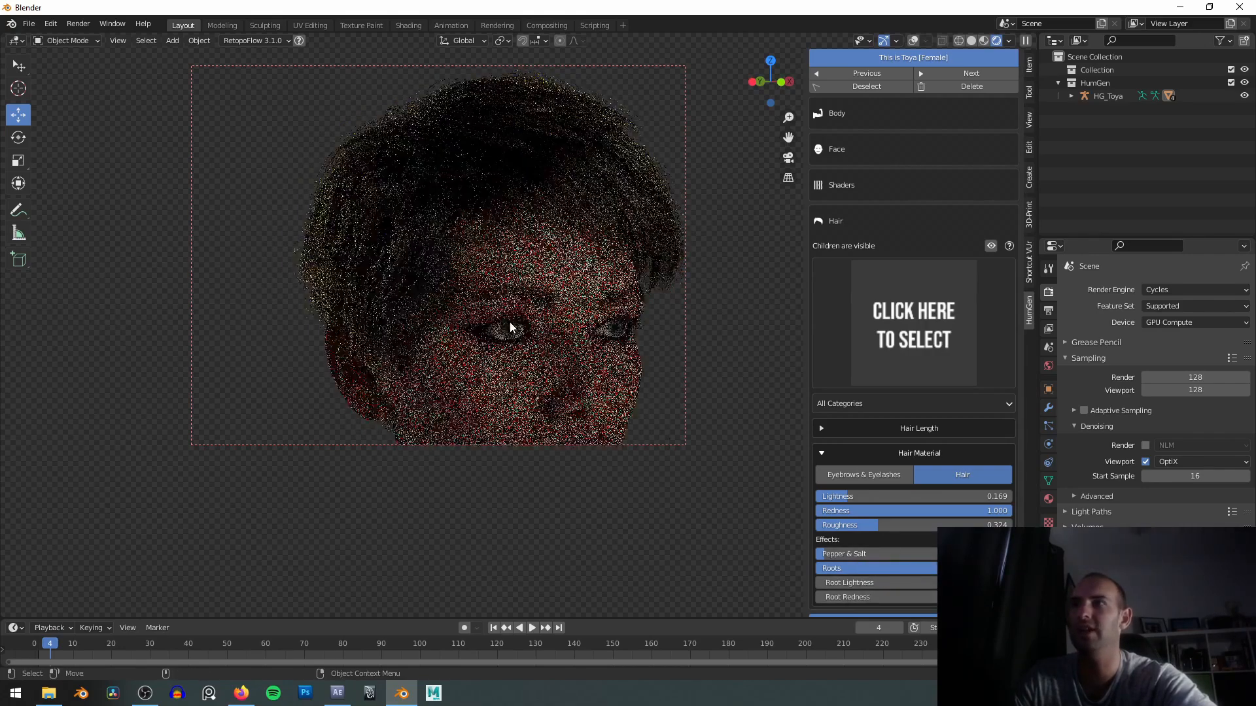
{"action": "middle_click_drag", "start_coordinate": [584, 272], "coordinate": [575, 285], "text": "shift"}
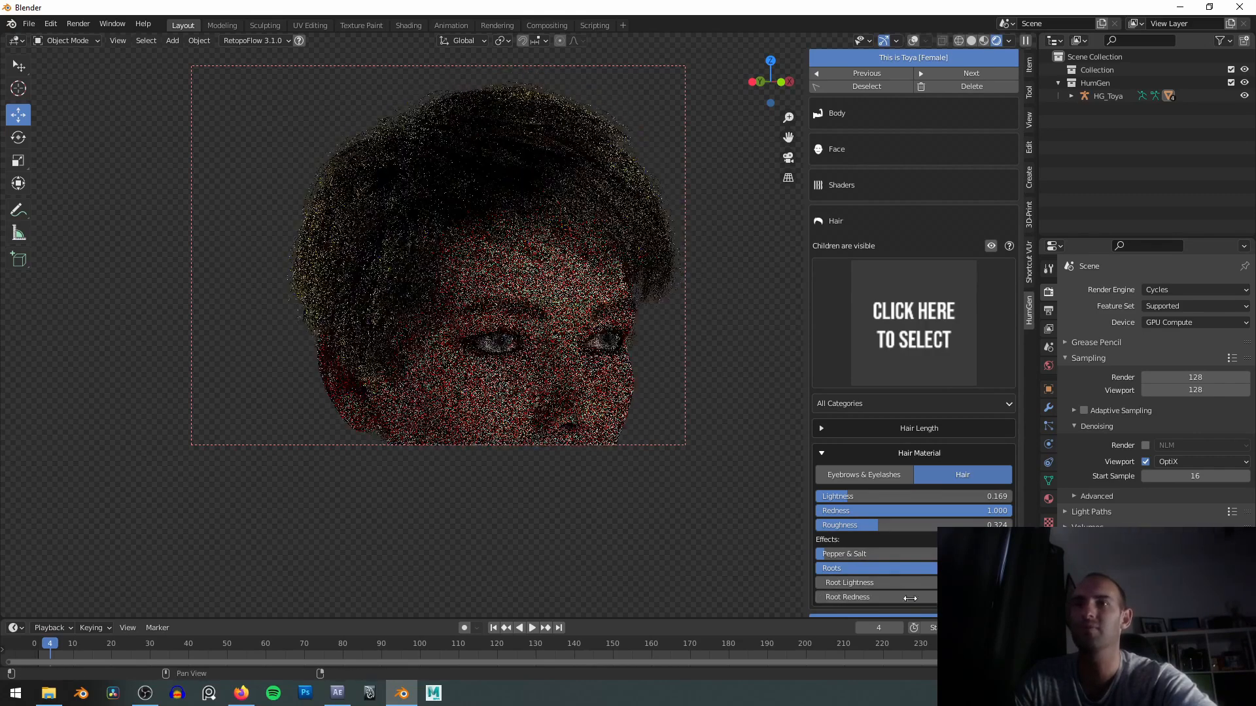
Redraw the render region around the whole head and adjust the Hair material's Root Lightness to 0.000 and Root Redness to 1.000.
{"action": "key", "text": "ctrl+b"}
{"action": "left_click_drag", "start_coordinate": [227, 59], "coordinate": [724, 564]}
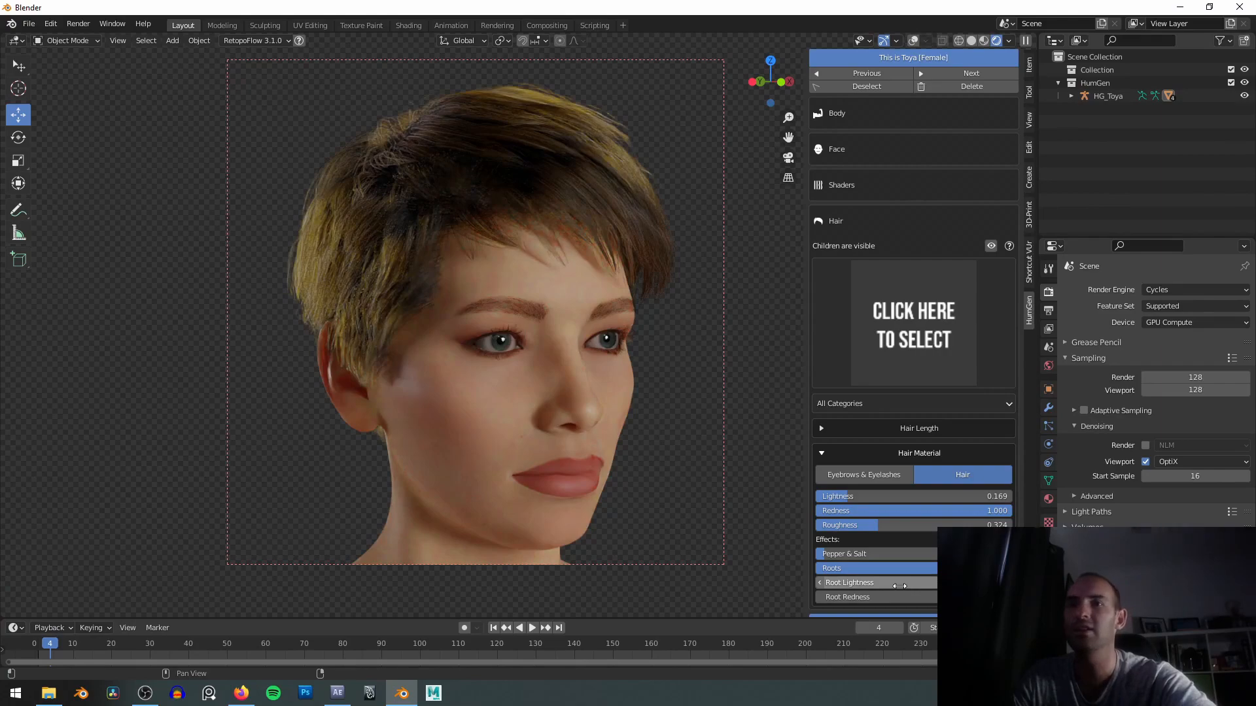
{"action": "left_click_drag", "start_coordinate": [897, 582], "coordinate": [873, 582]}
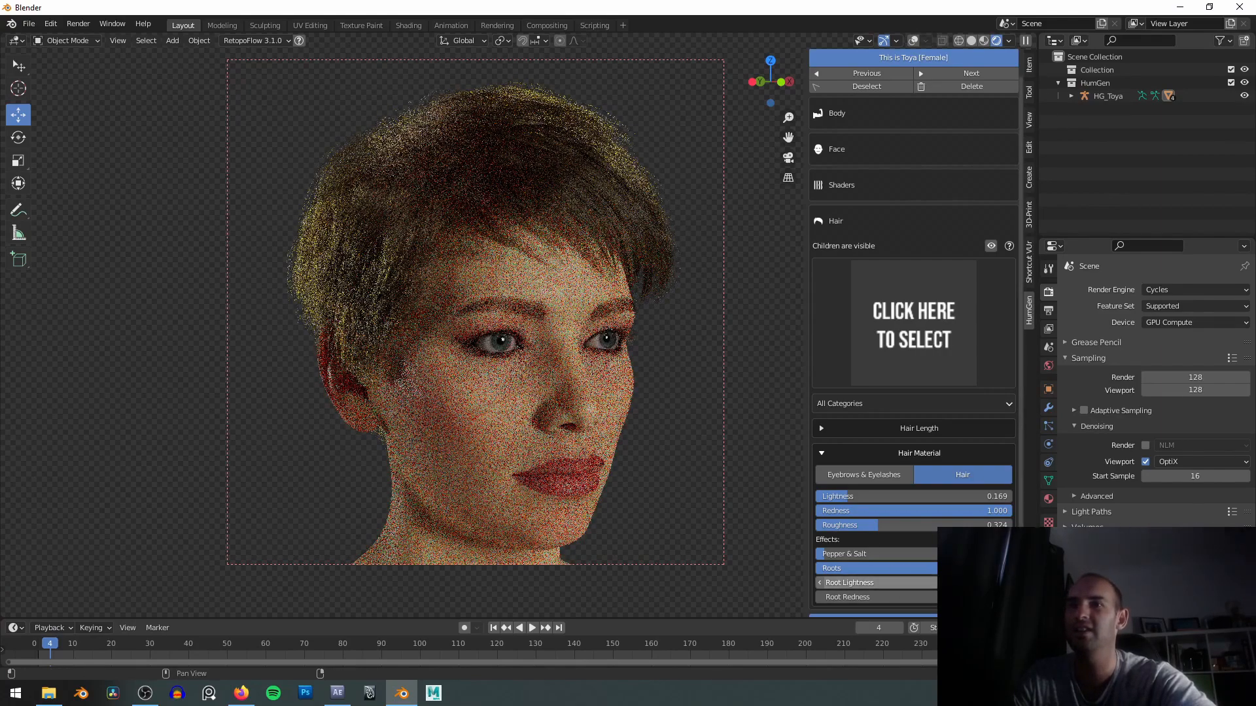
{"action": "left_click_drag", "start_coordinate": [905, 582], "coordinate": [932, 597]}
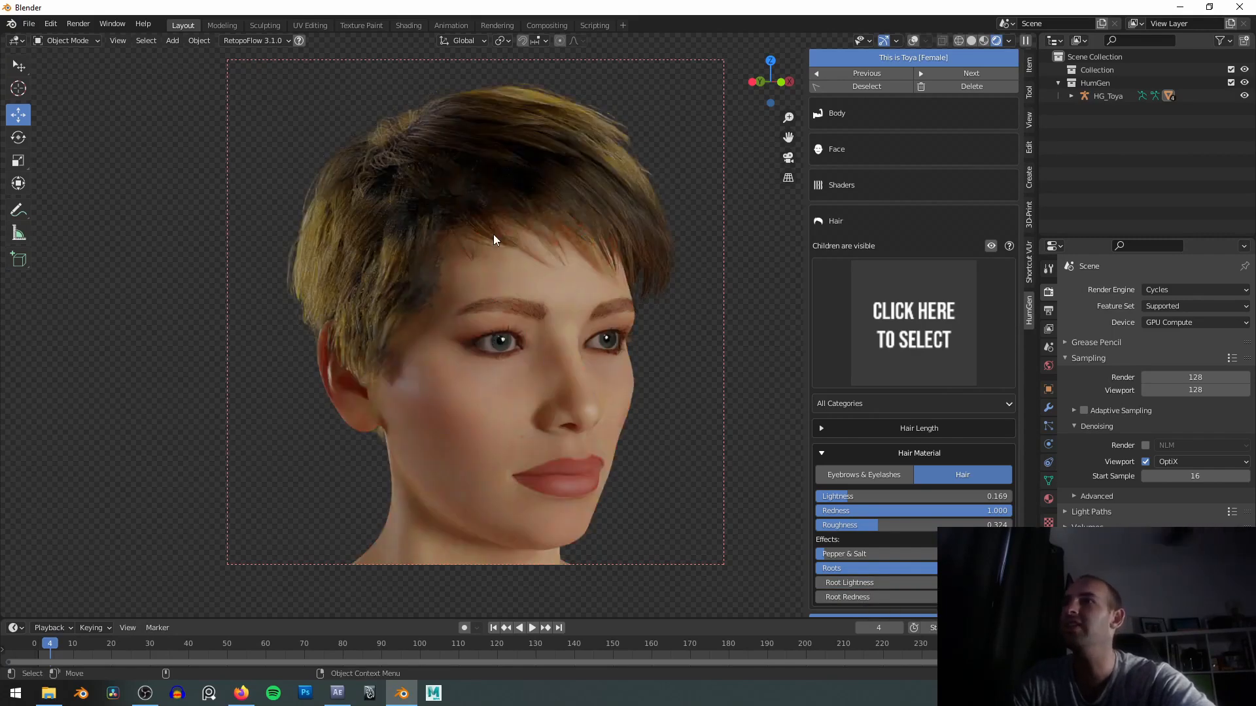
Set the Hair material's Pepper & Salt effect to 0.01.
{"action": "double_click", "coordinate": [877, 553]}
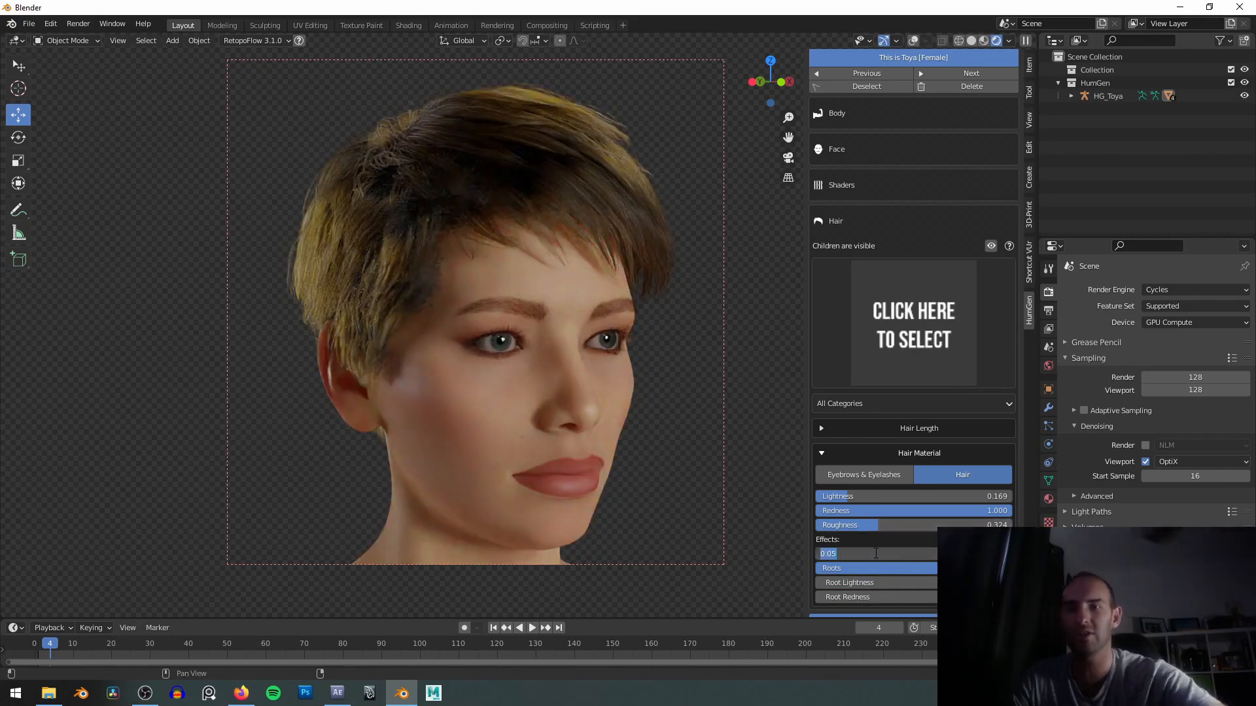
{"action": "key", "text": "Return"}
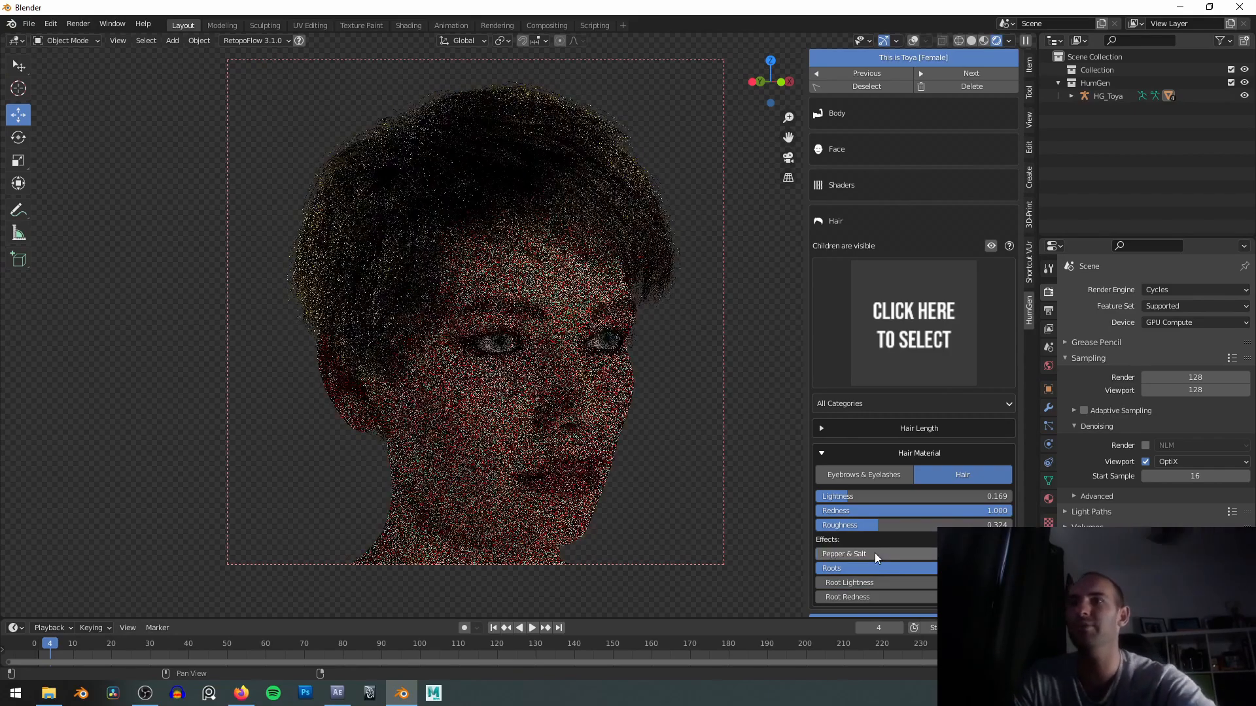
{"action": "scroll", "coordinate": [880, 546], "scroll_direction": "down", "scroll_amount": 1}
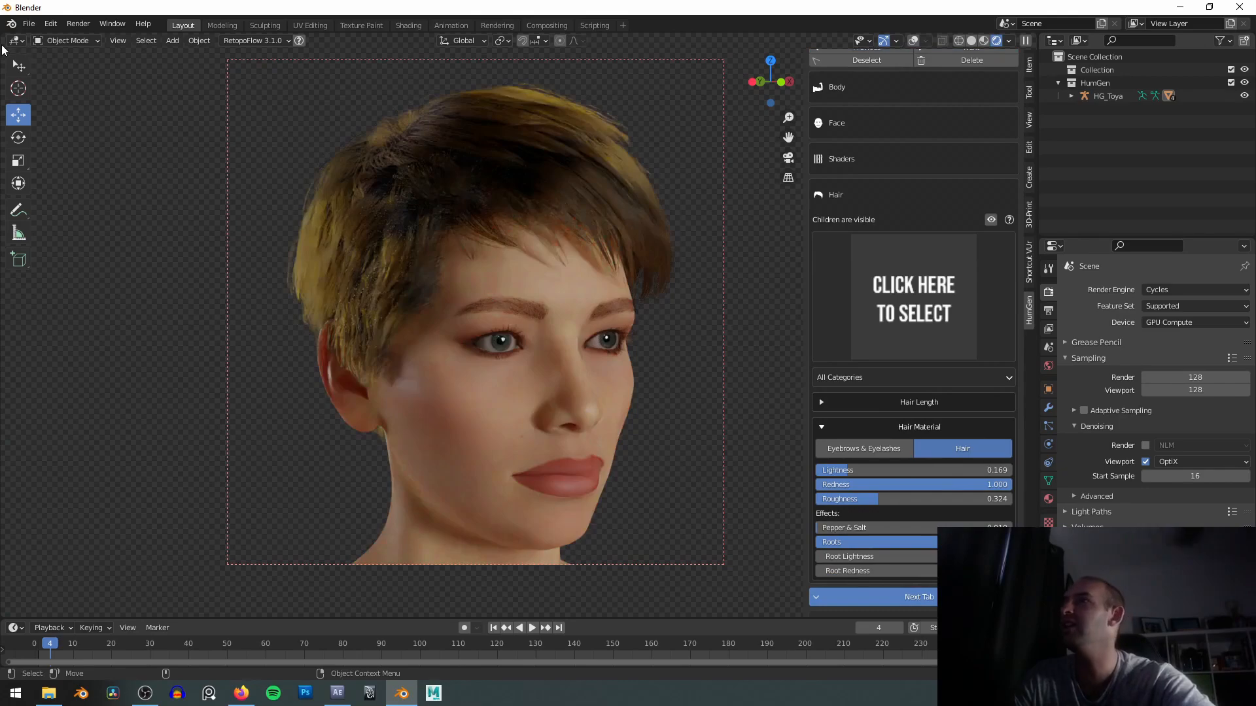
Open a Shader Editor beside the 3D viewport and examine the .Human material's whole node tree.
{"action": "left_click_drag", "start_coordinate": [3, 33], "coordinate": [486, 102]}
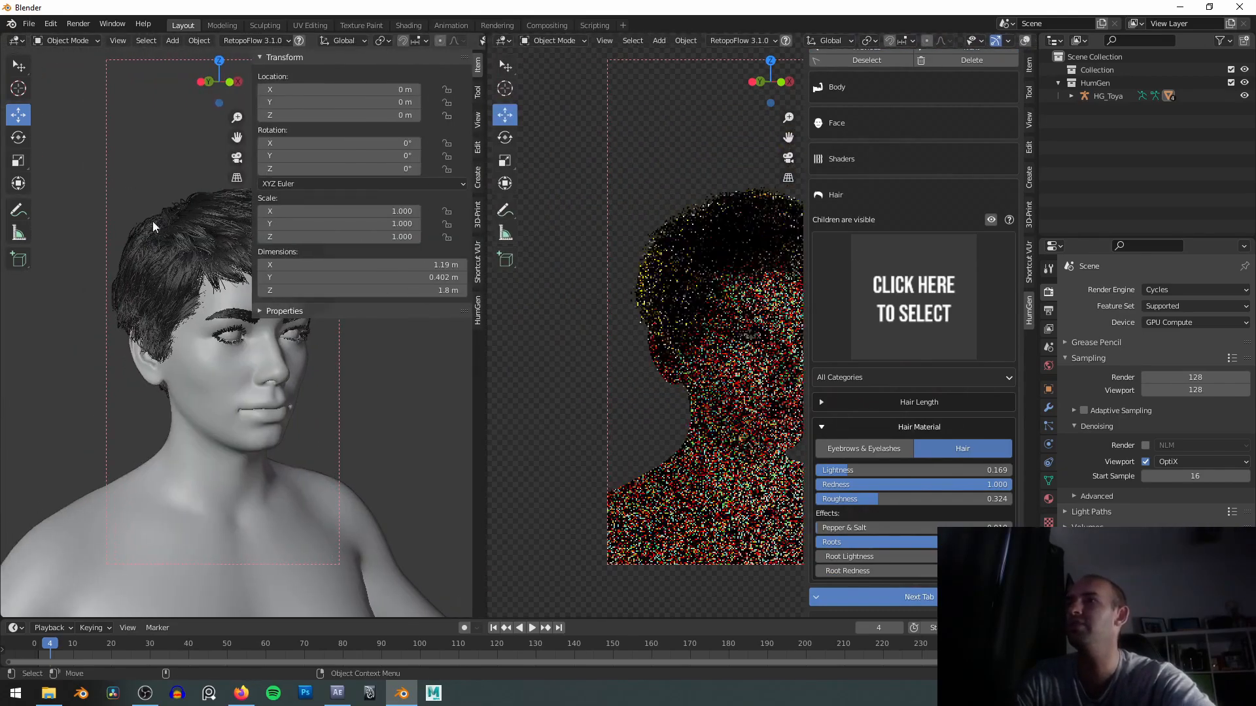
{"action": "key", "text": "n"}
{"action": "key", "text": "ctrl+alt+s"}
{"action": "mouse_move", "coordinate": [291, 225]}
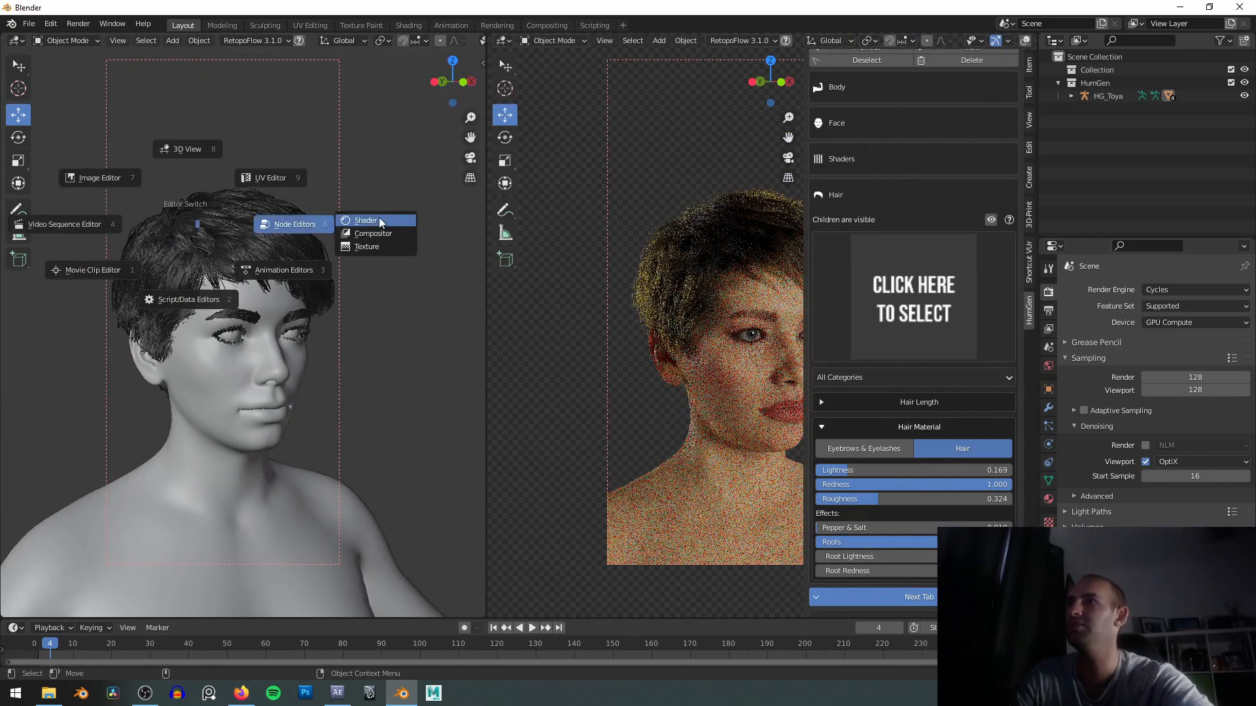
{"action": "left_click", "coordinate": [373, 224]}
{"action": "scroll", "coordinate": [284, 264], "scroll_direction": "down", "scroll_amount": 10}
{"action": "key", "text": "n"}
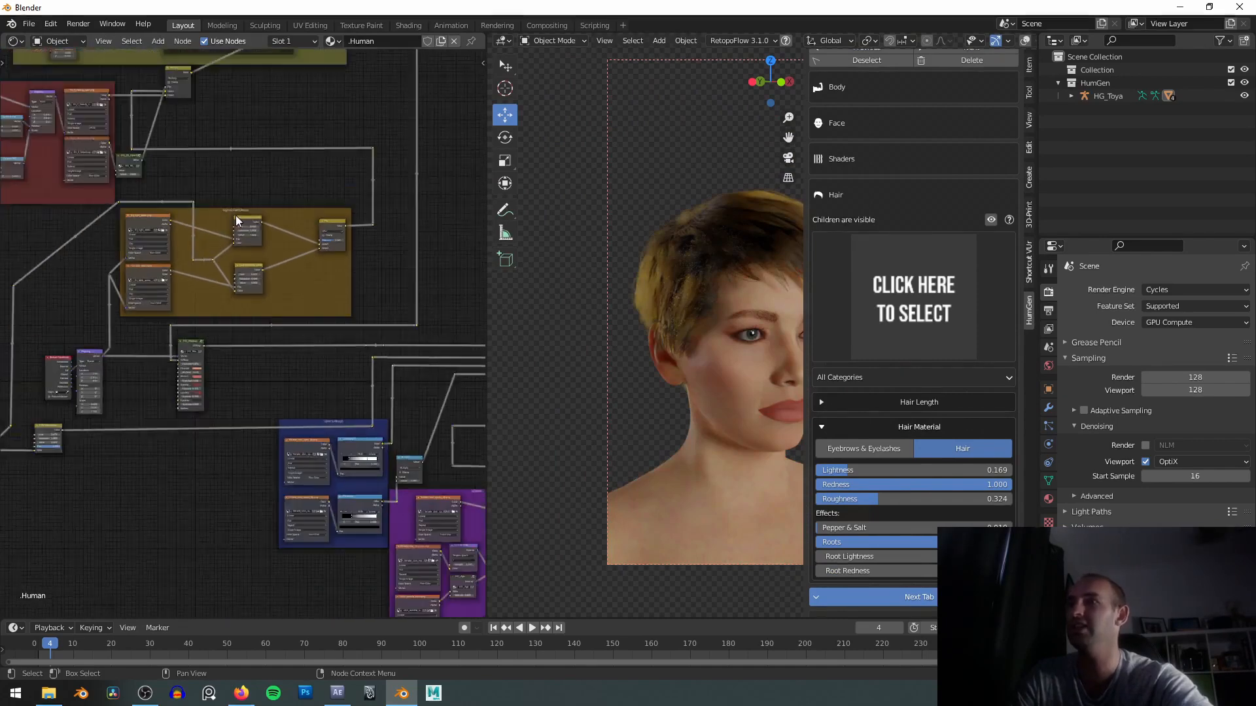
{"action": "scroll", "coordinate": [321, 264], "scroll_direction": "down", "scroll_amount": 5}
{"action": "middle_click_drag", "start_coordinate": [375, 258], "coordinate": [449, 250]}
{"action": "middle_click_drag", "start_coordinate": [362, 166], "coordinate": [278, 238]}
{"action": "middle_click_drag", "start_coordinate": [297, 289], "coordinate": [352, 249]}
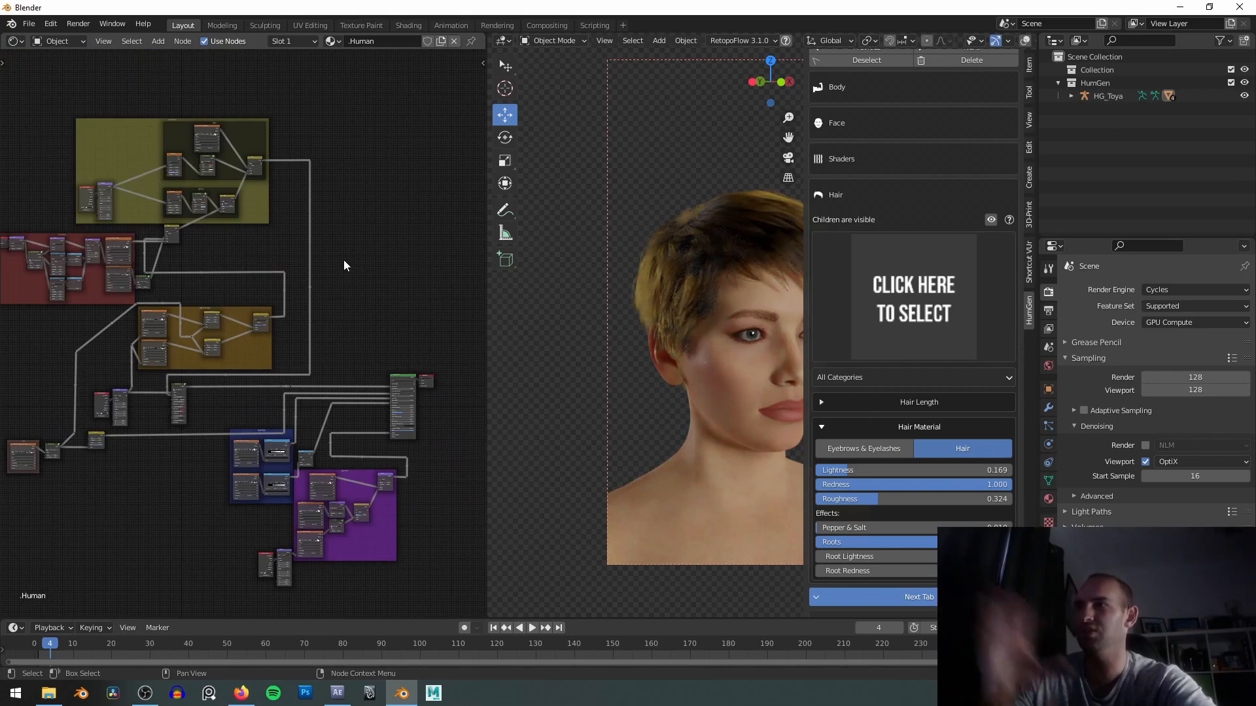
{"action": "middle_click_drag", "start_coordinate": [368, 297], "coordinate": [365, 263]}
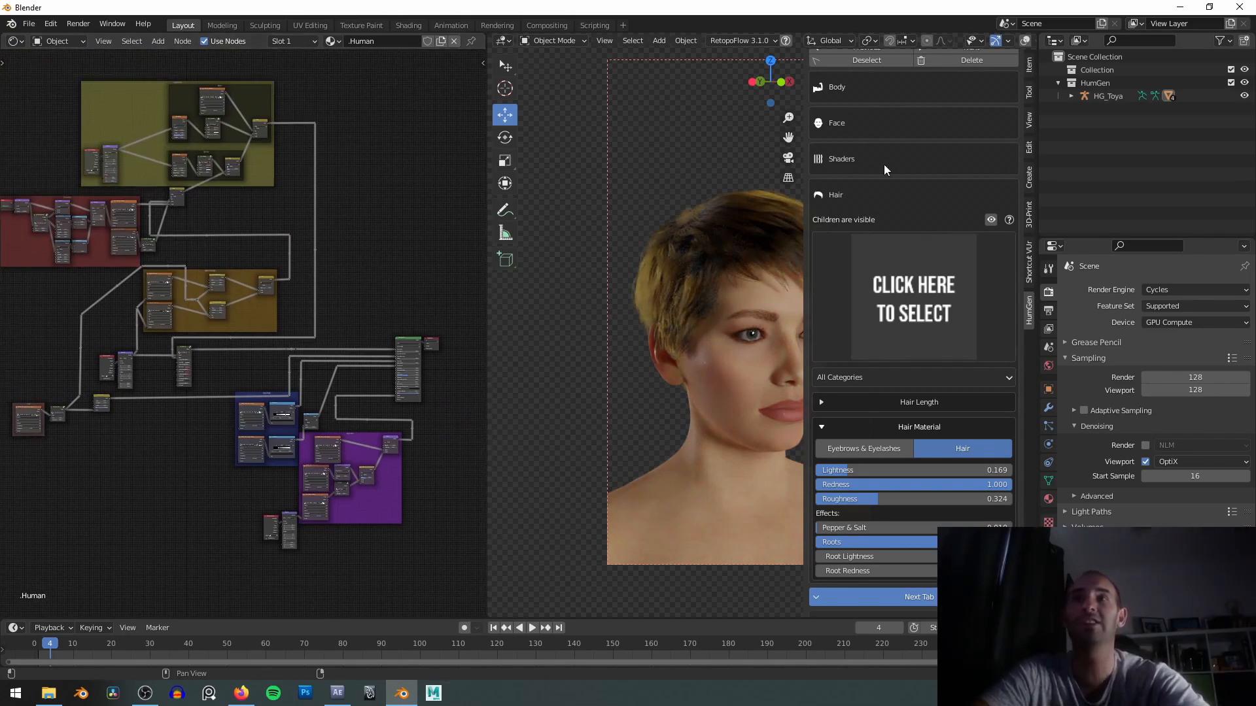
Review the setting groups of the Shaders section, collapse it, and close the Shader Editor area.
{"action": "left_click", "coordinate": [842, 159]}
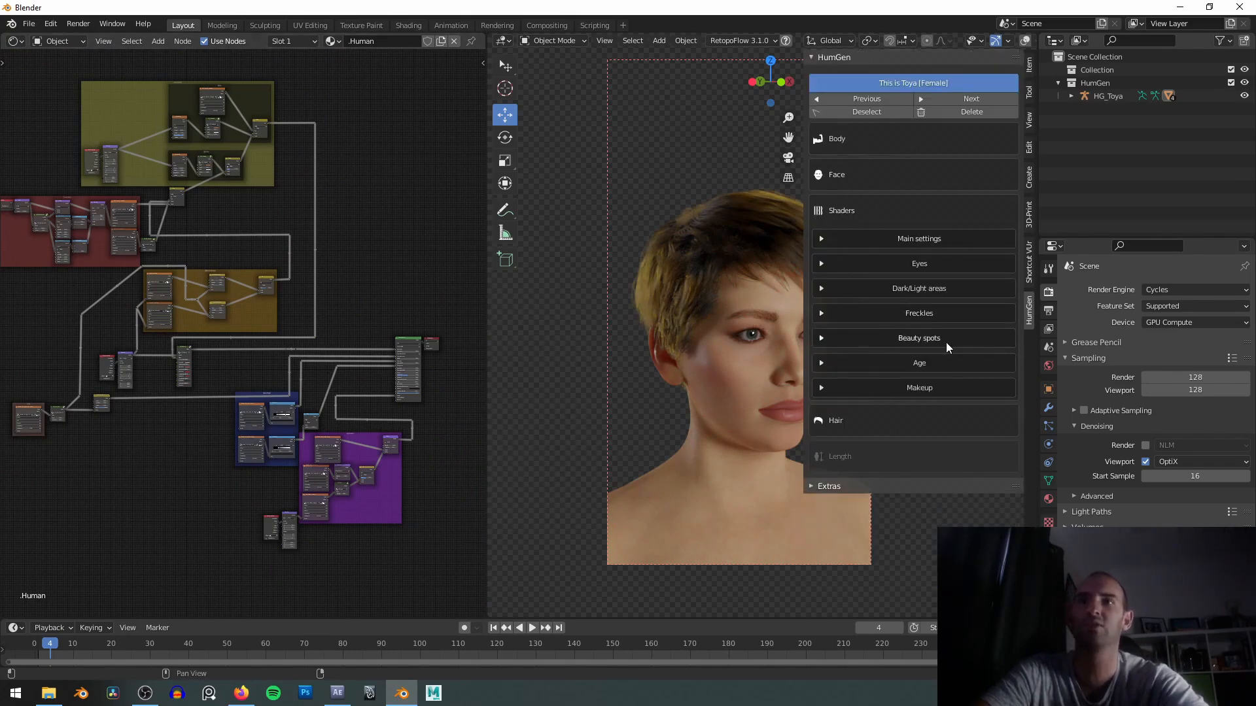
{"action": "left_click", "coordinate": [840, 212]}
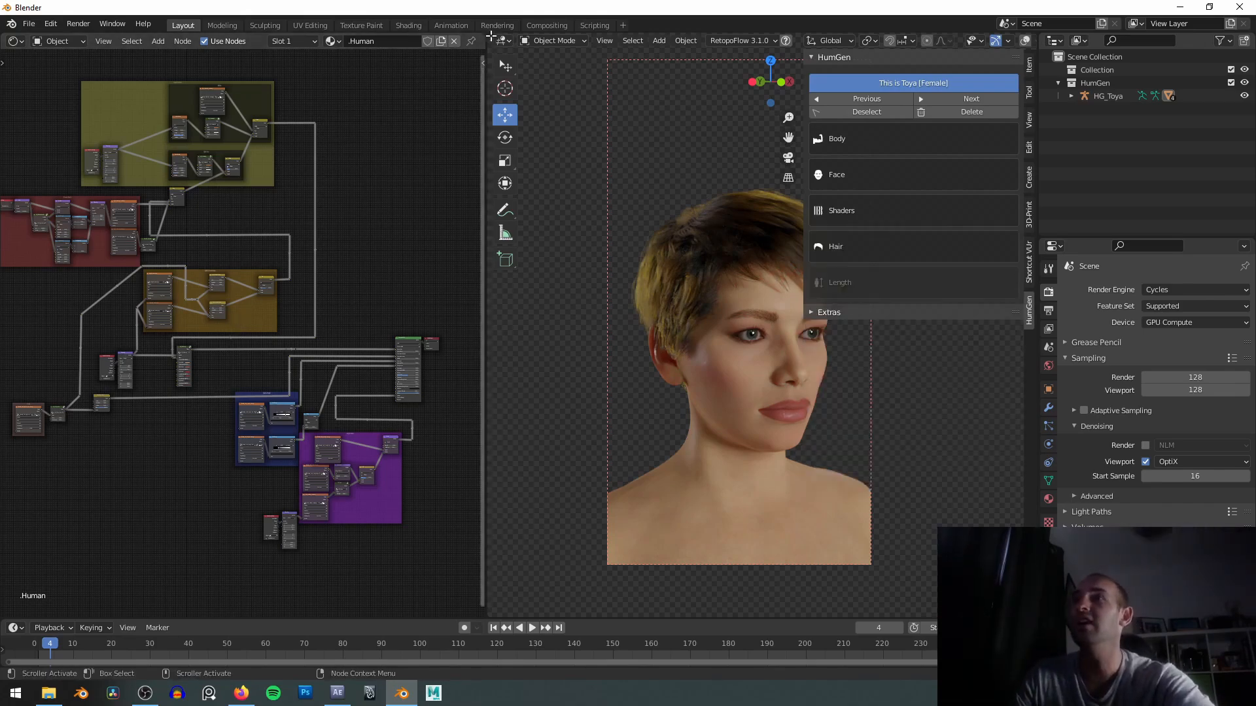
{"action": "left_click_drag", "start_coordinate": [492, 35], "coordinate": [474, 51]}
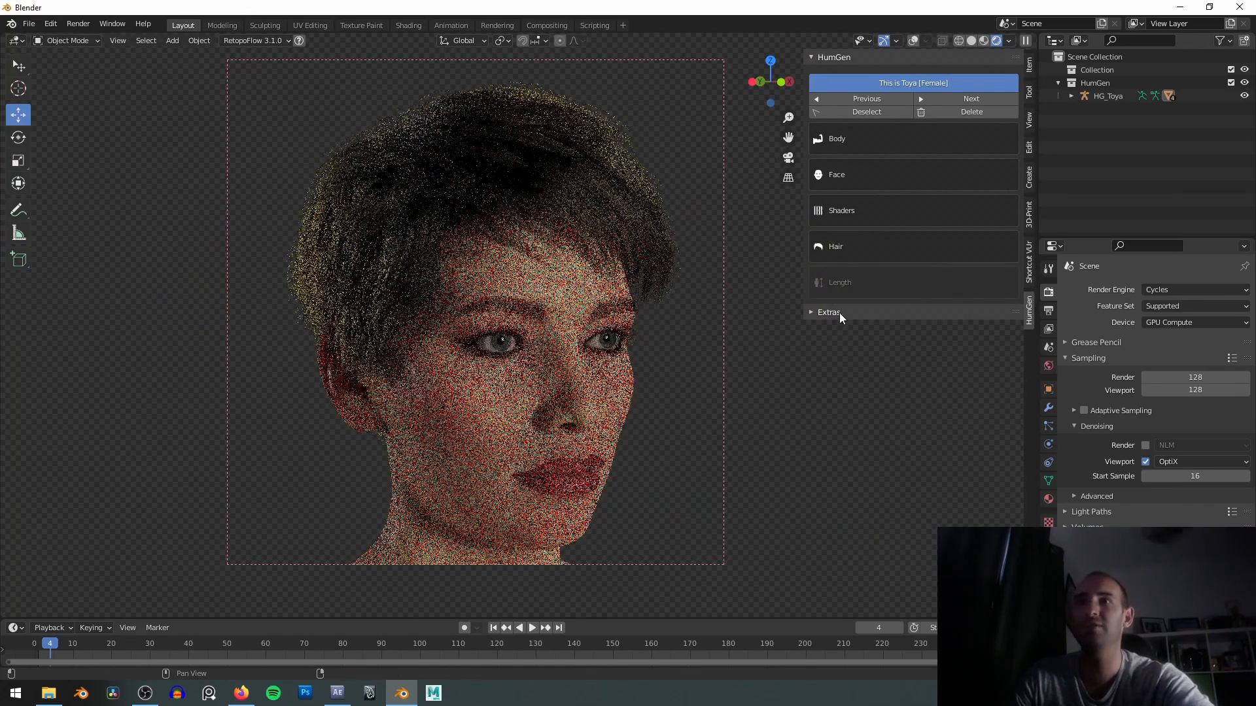
Reopen the Hair section, switch the viewport to Solid shading, and proceed to the character's Length section.
{"action": "left_click", "coordinate": [829, 245]}
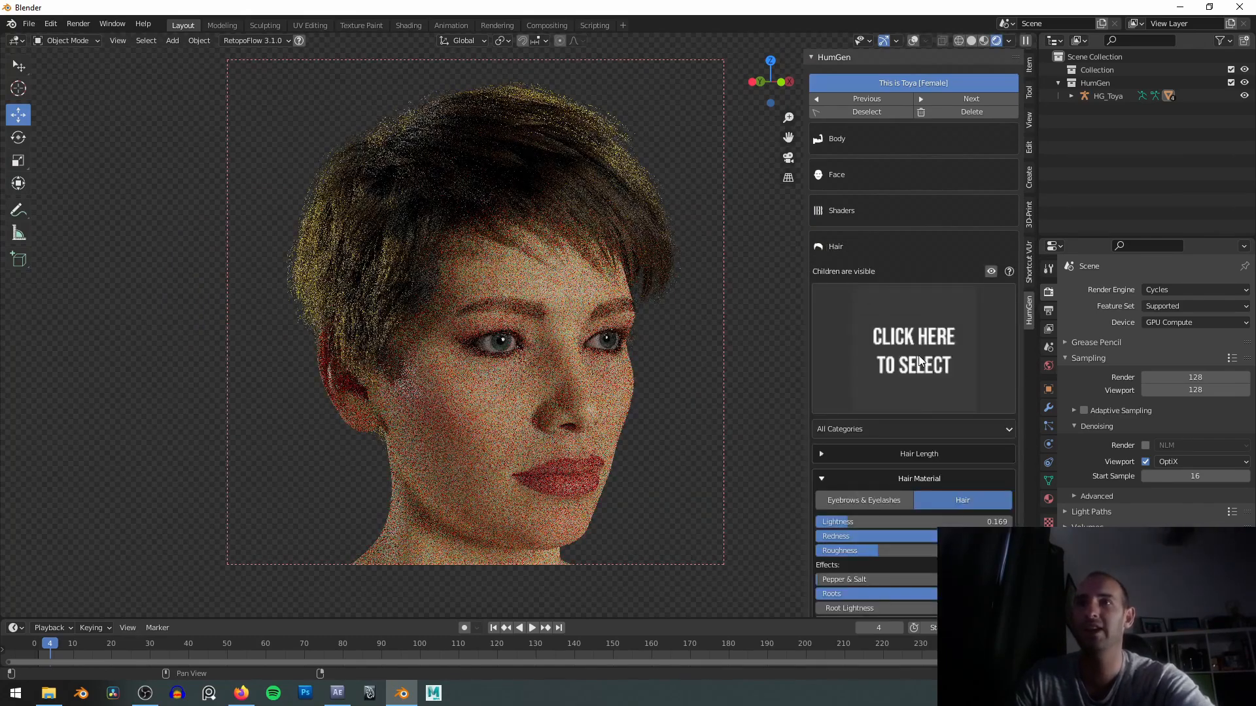
{"action": "scroll", "coordinate": [918, 359], "scroll_direction": "down", "scroll_amount": 4}
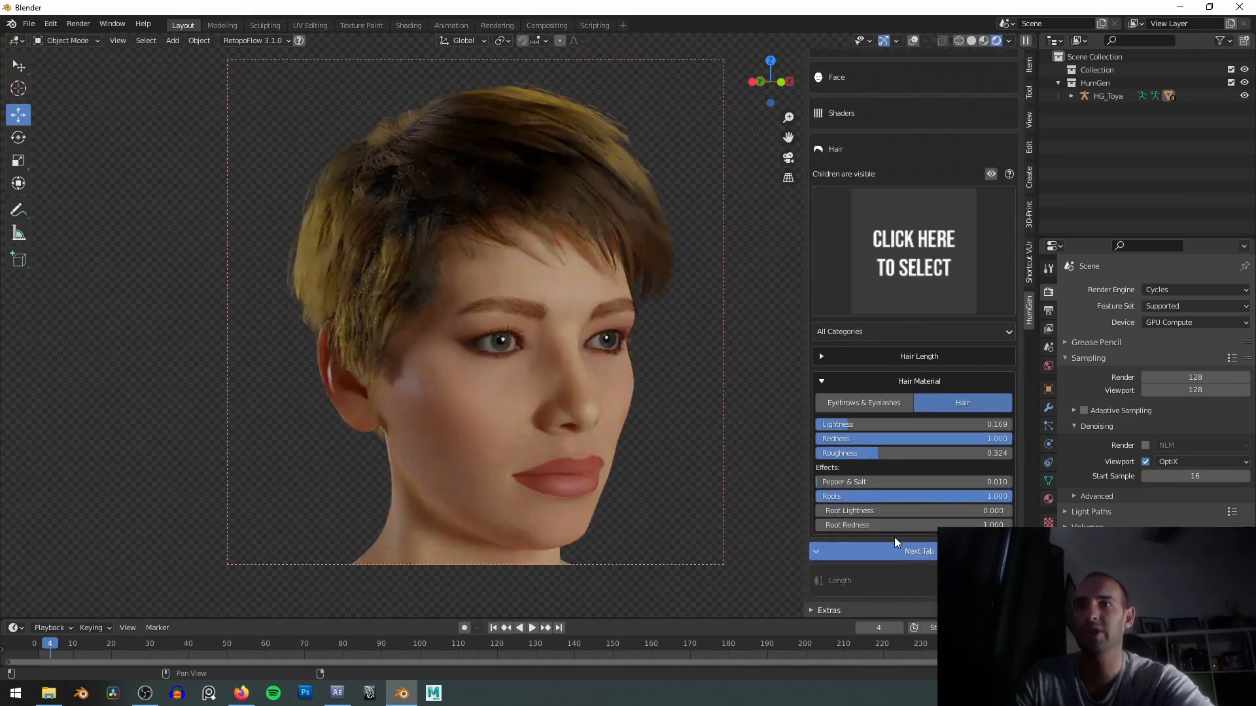
{"action": "key", "text": "z"}
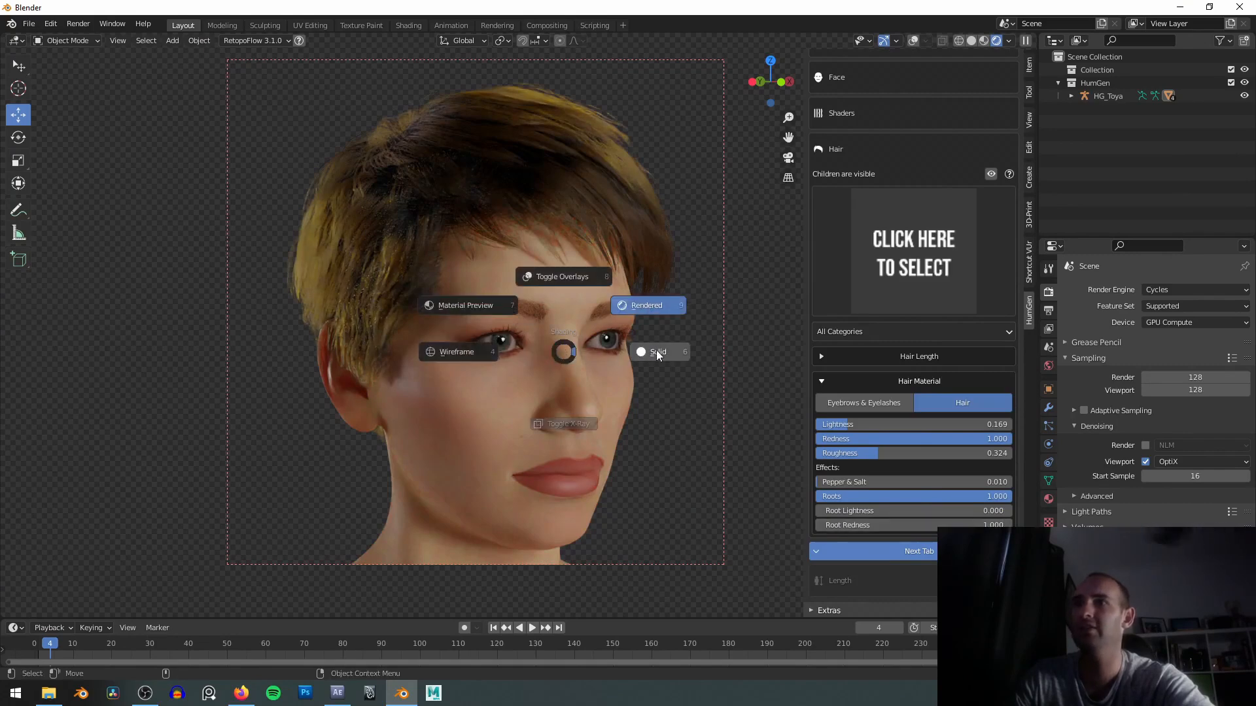
{"action": "left_click", "coordinate": [660, 353]}
{"action": "left_click", "coordinate": [910, 551]}
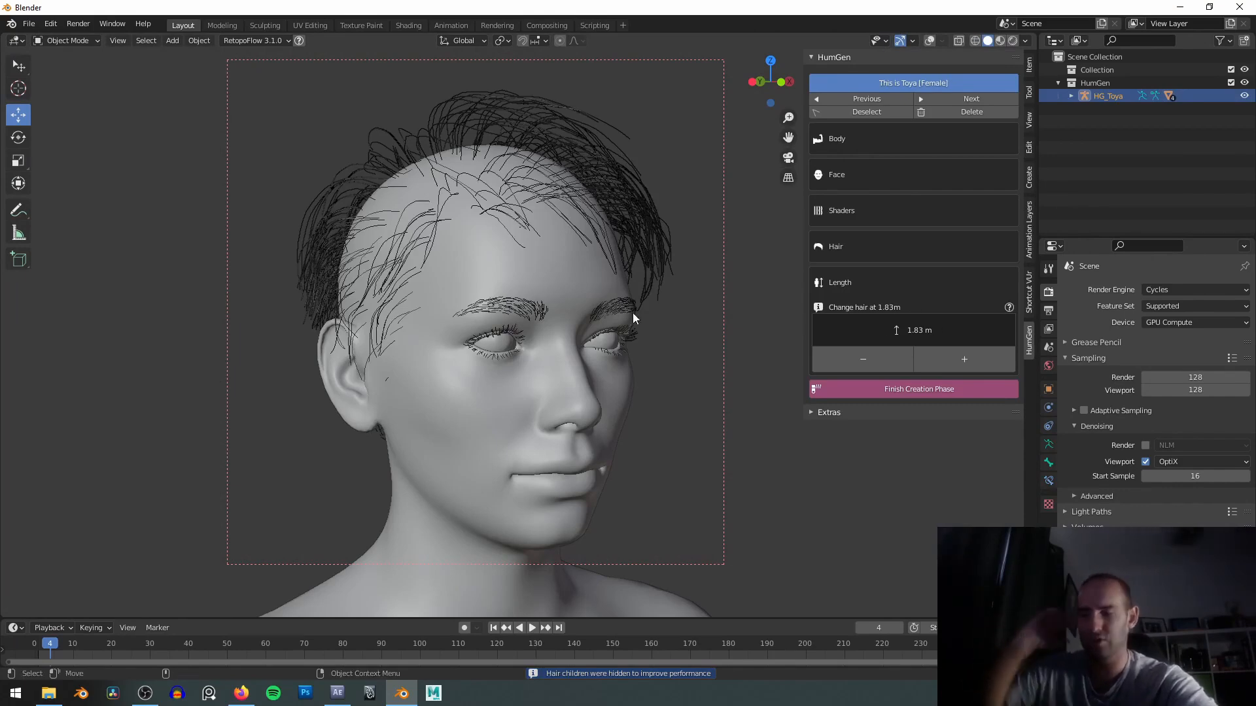
Bring the full body into view and lower the character's height to 1.5 m.
{"action": "middle_click_drag", "start_coordinate": [615, 269], "coordinate": [583, 215]}
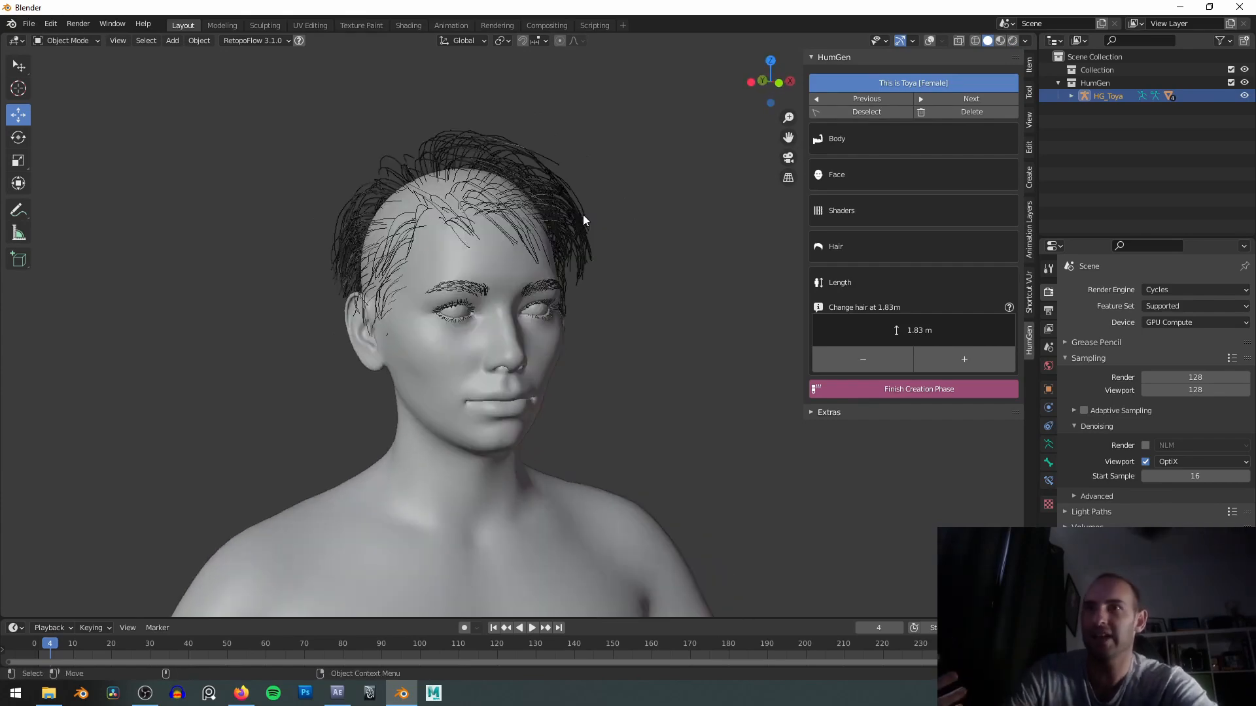
{"action": "scroll", "coordinate": [563, 226], "scroll_direction": "down", "scroll_amount": 3}
{"action": "middle_click_drag", "start_coordinate": [556, 243], "coordinate": [626, 276]}
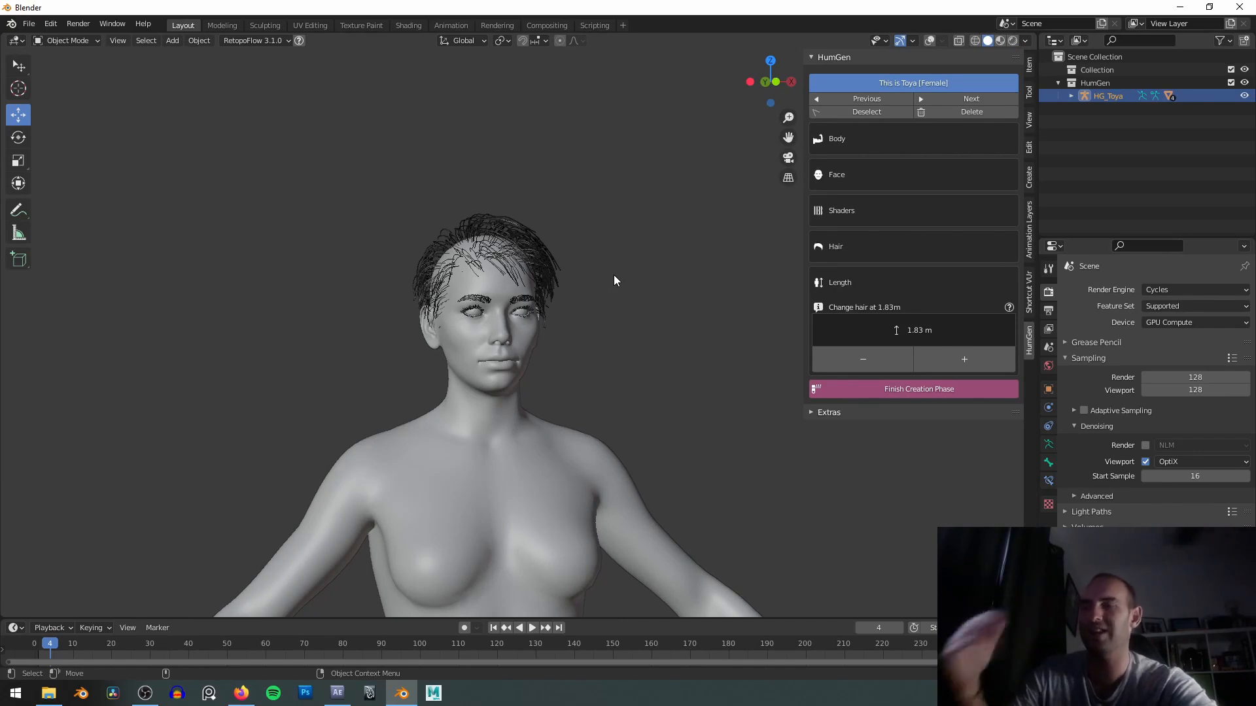
{"action": "scroll", "coordinate": [598, 277], "scroll_direction": "down", "scroll_amount": 5}
{"action": "middle_click_drag", "start_coordinate": [614, 234], "coordinate": [566, 229], "text": "shift"}
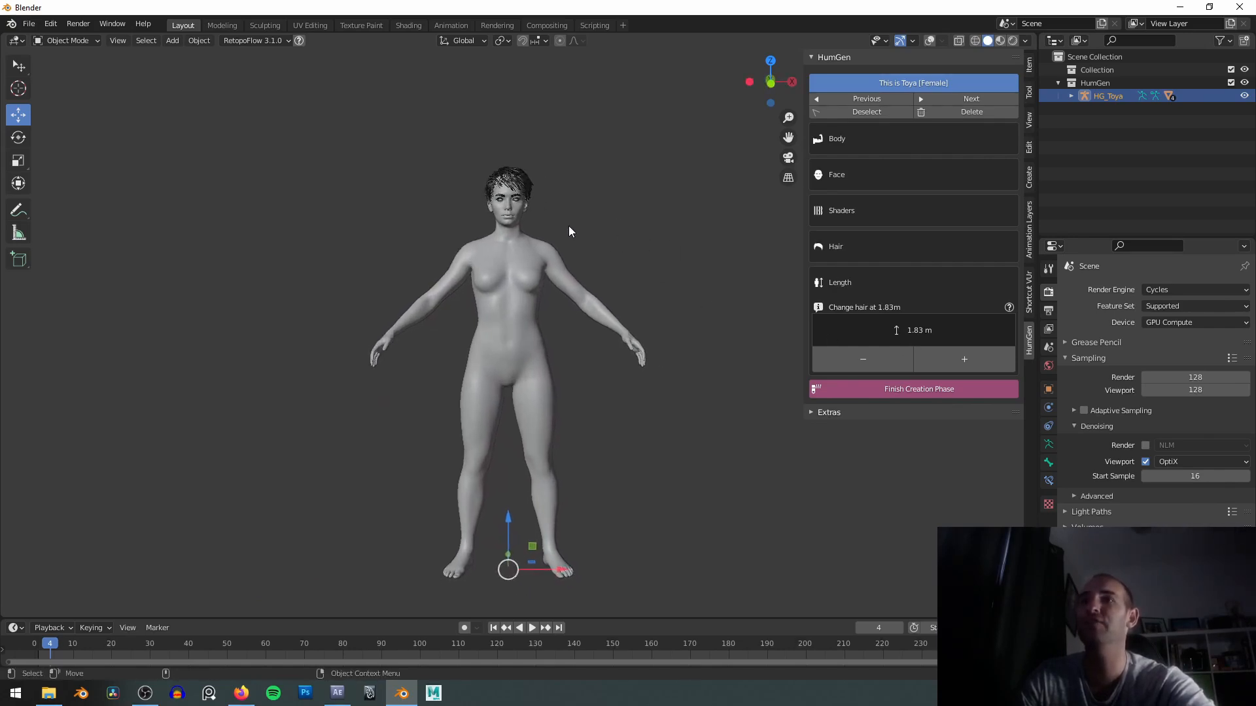
{"action": "middle_click_drag", "start_coordinate": [632, 267], "coordinate": [637, 269]}
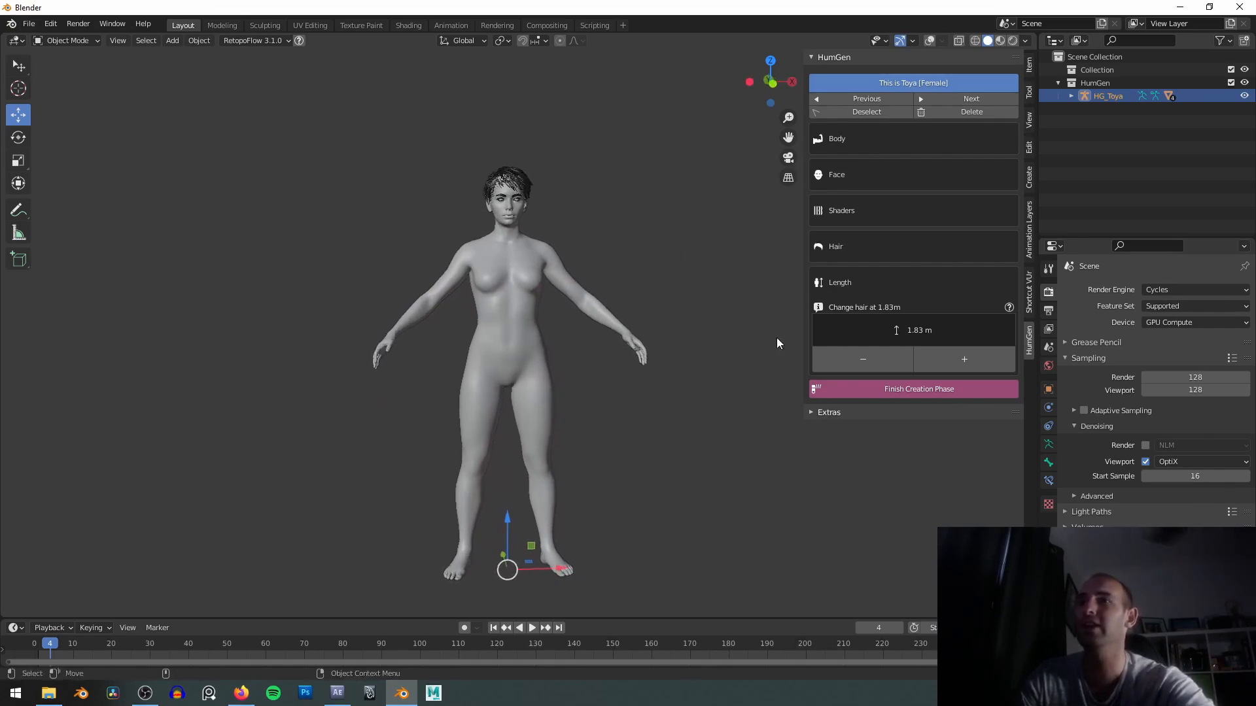
{"action": "left_click", "coordinate": [862, 359]}
{"action": "left_click", "coordinate": [862, 359]}
{"action": "left_click", "coordinate": [863, 360]}
{"action": "left_click", "coordinate": [863, 360]}
{"action": "left_click", "coordinate": [863, 360]}
{"action": "left_click", "coordinate": [863, 359]}
{"action": "scroll", "coordinate": [605, 360], "scroll_direction": "up", "scroll_amount": 5}
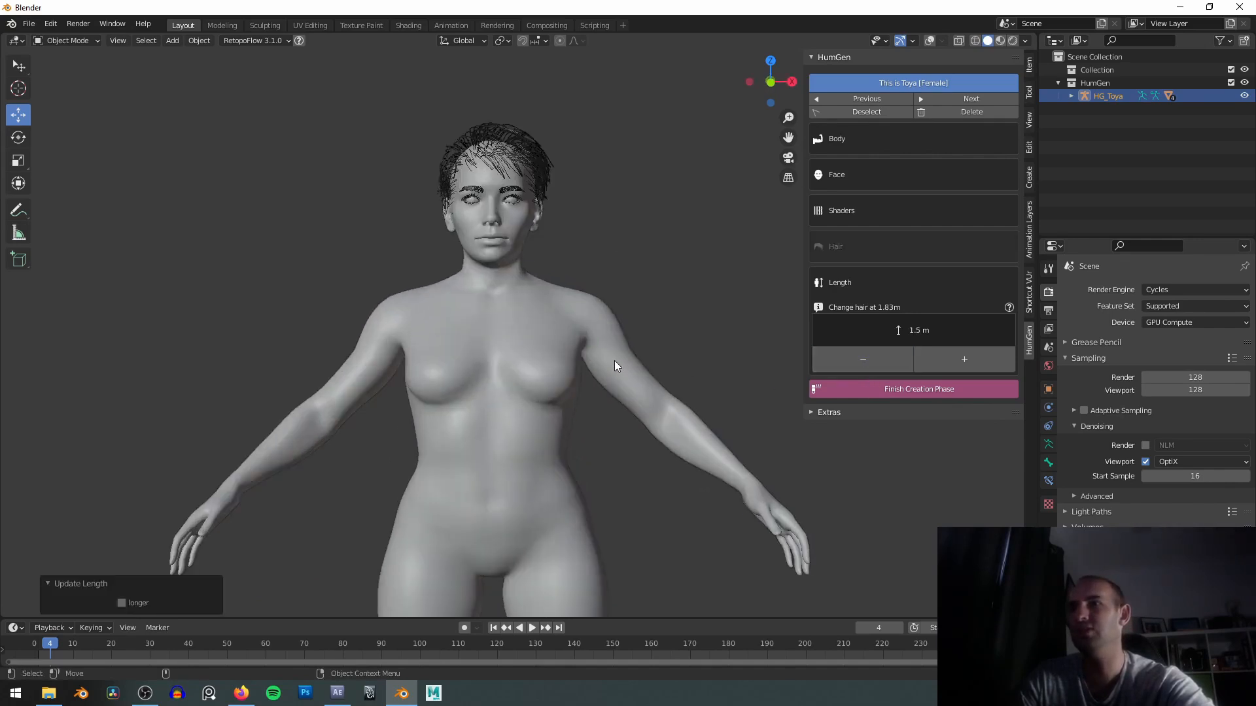
{"action": "scroll", "coordinate": [611, 365], "scroll_direction": "down", "scroll_amount": 5}
{"action": "left_click", "coordinate": [860, 358]}
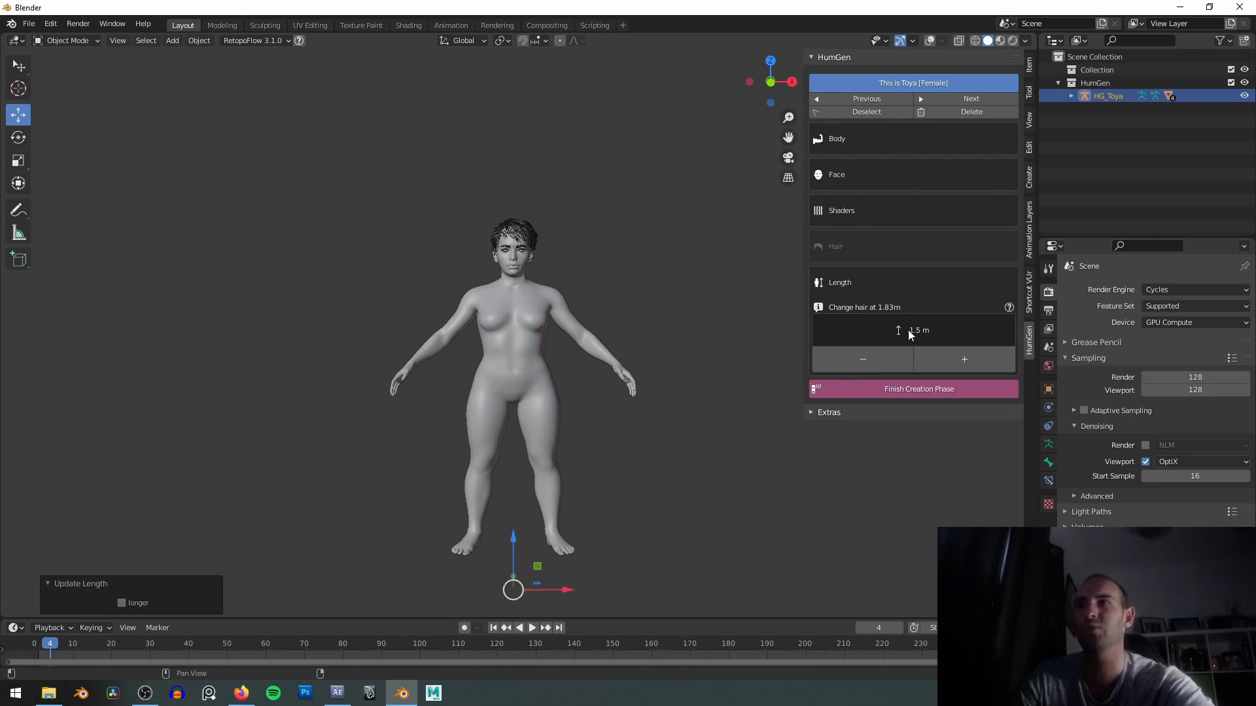
Check the short body's proportions, try a taller height, and bring it back down to 1.5 m.
{"action": "scroll", "coordinate": [582, 328], "scroll_direction": "up", "scroll_amount": 2}
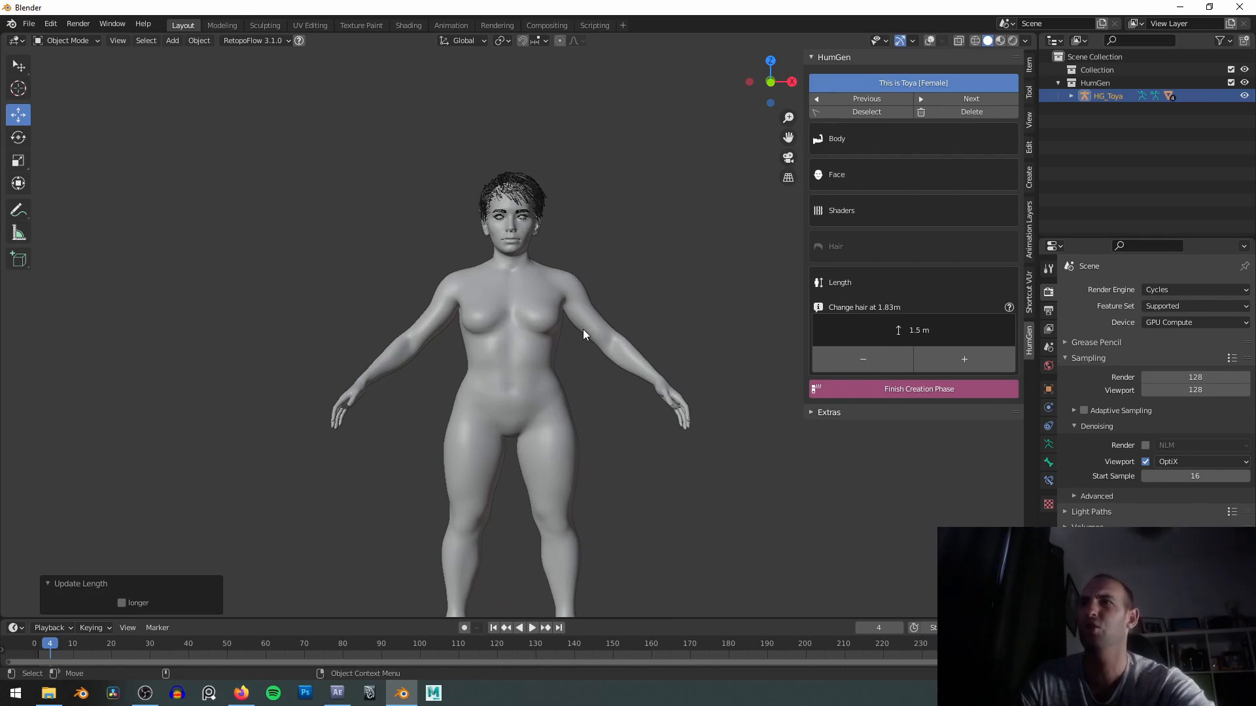
{"action": "scroll", "coordinate": [584, 328], "scroll_direction": "down", "scroll_amount": 1}
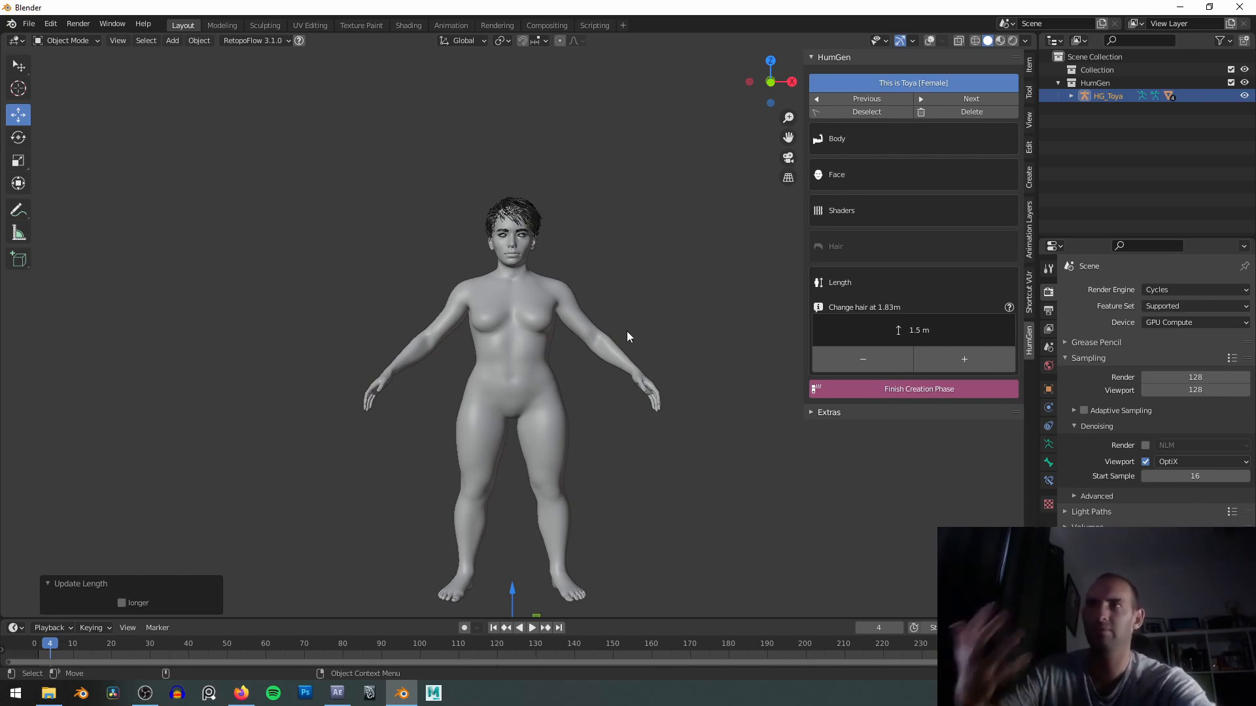
{"action": "middle_click_drag", "start_coordinate": [615, 332], "coordinate": [592, 259]}
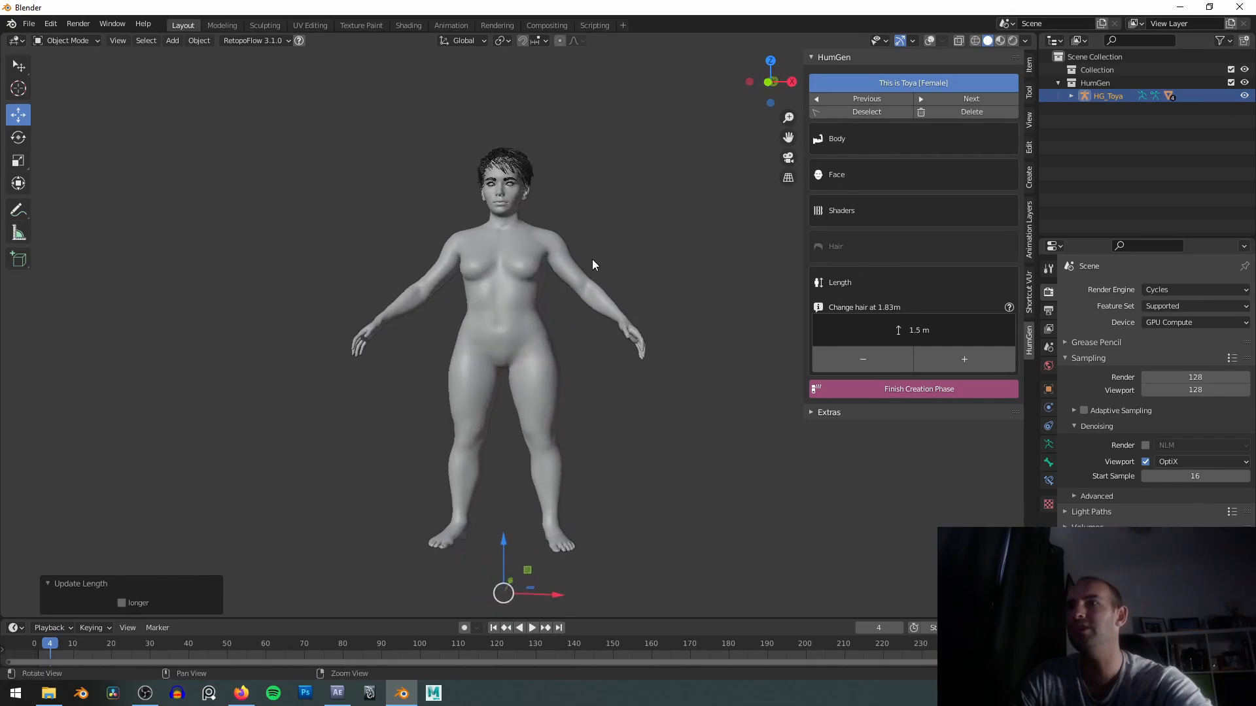
{"action": "left_click", "coordinate": [967, 359]}
{"action": "left_click", "coordinate": [926, 357]}
{"action": "left_click", "coordinate": [930, 355]}
{"action": "left_click", "coordinate": [930, 355]}
{"action": "left_click", "coordinate": [845, 360]}
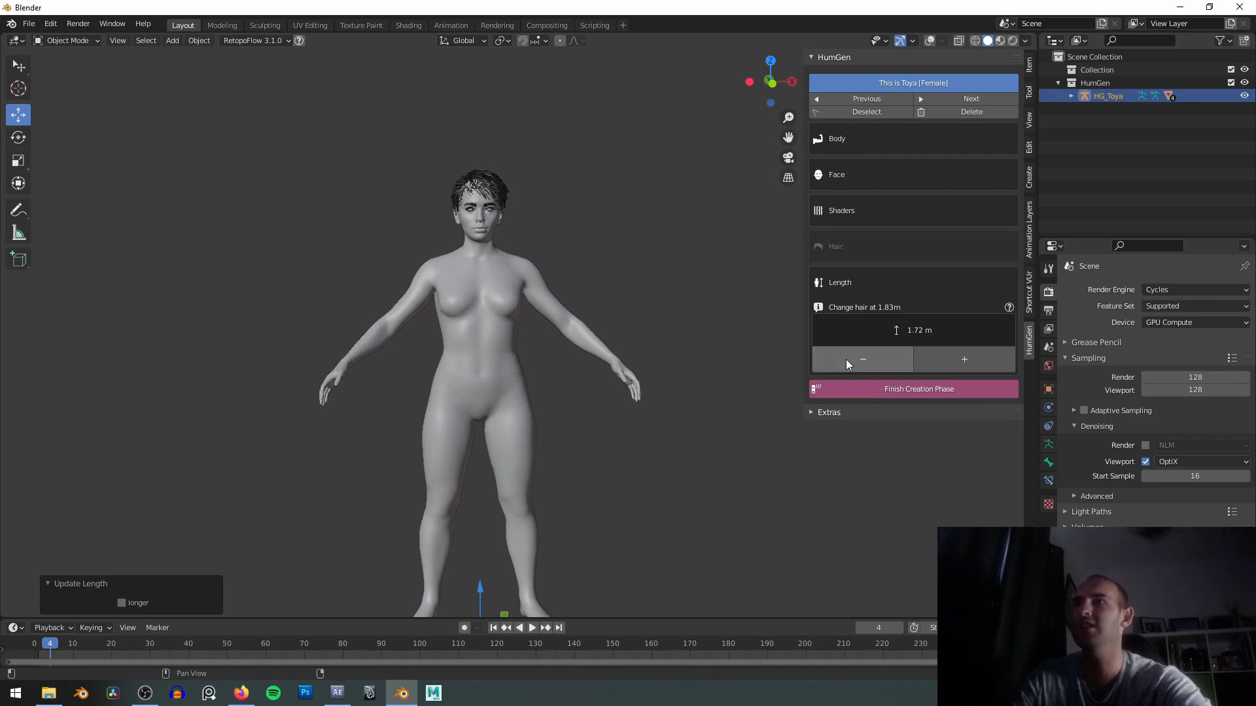
{"action": "left_click", "coordinate": [846, 359]}
{"action": "left_click", "coordinate": [845, 359]}
{"action": "left_click", "coordinate": [845, 359]}
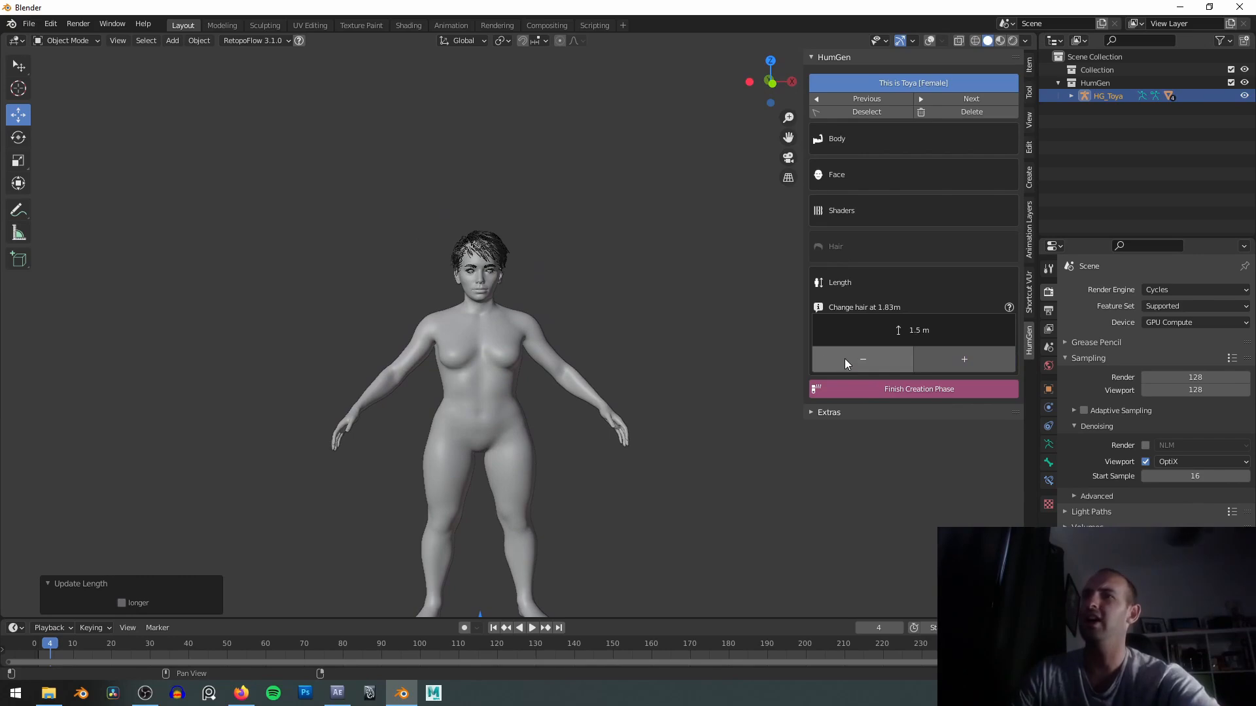
Raise the character's height to 1.83 m.
{"action": "middle_click_drag", "start_coordinate": [615, 339], "coordinate": [630, 264], "text": "shift"}
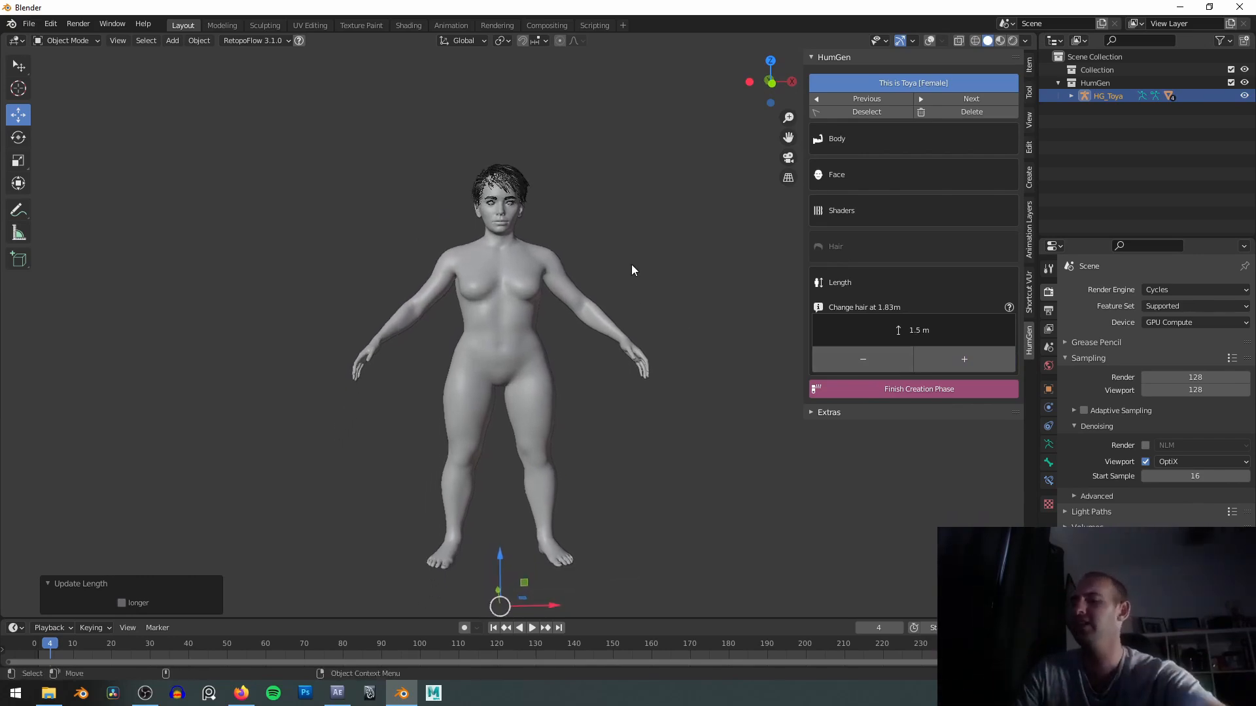
{"action": "mouse_move", "coordinate": [642, 273]}
{"action": "middle_mouse_down"}
{"action": "mouse_move", "coordinate": [661, 258]}
{"action": "mouse_move", "coordinate": [662, 277]}
{"action": "middle_mouse_up"}
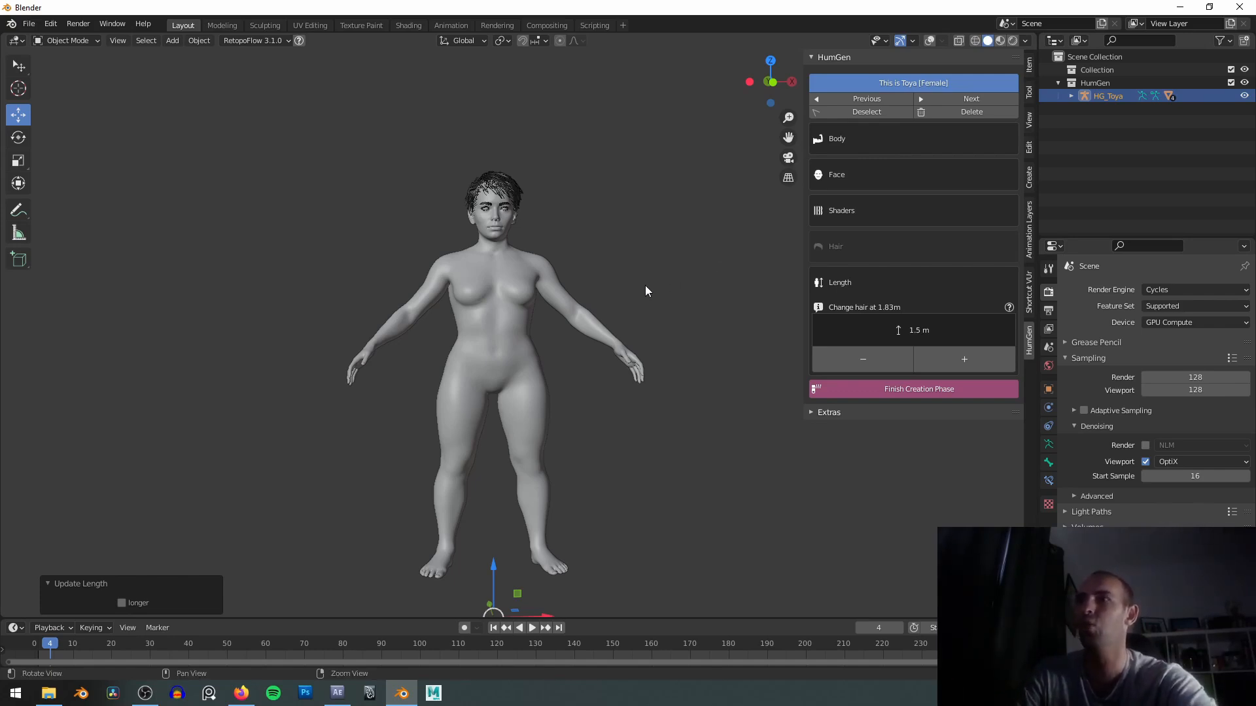
{"action": "middle_click_drag", "start_coordinate": [643, 291], "coordinate": [664, 235]}
{"action": "left_click", "coordinate": [960, 360]}
{"action": "left_click", "coordinate": [960, 360]}
{"action": "left_click", "coordinate": [959, 359]}
{"action": "left_click", "coordinate": [958, 359]}
{"action": "scroll", "coordinate": [629, 280], "scroll_direction": "down", "scroll_amount": 1}
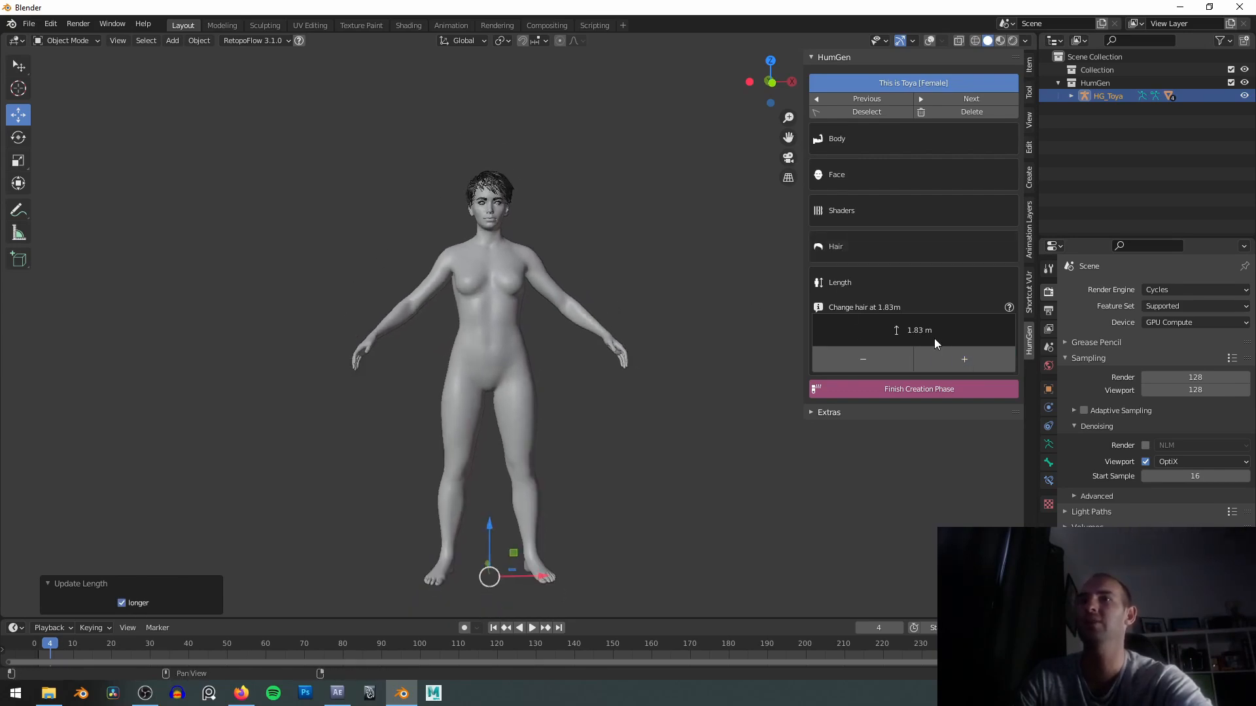
Increase the character's height to 2.0 m and check the tall body's proportions.
{"action": "left_click", "coordinate": [955, 362]}
{"action": "left_click", "coordinate": [954, 360]}
{"action": "left_click", "coordinate": [954, 360]}
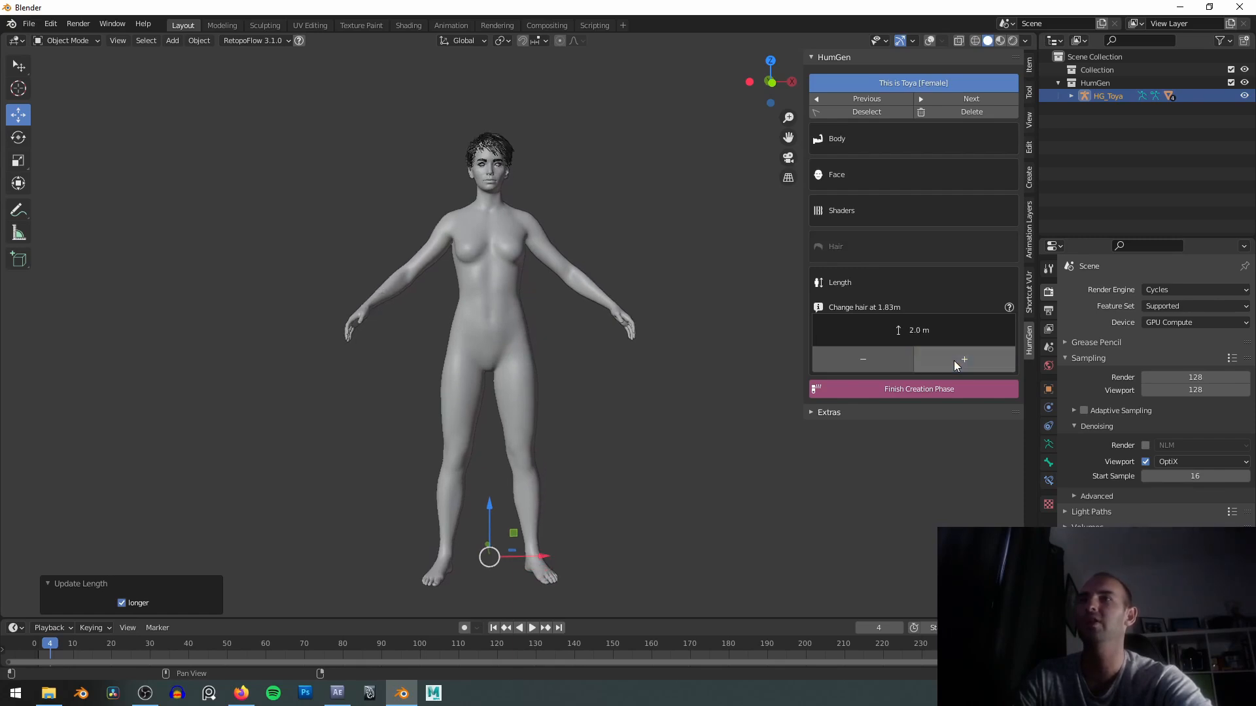
{"action": "middle_click_drag", "start_coordinate": [566, 340], "coordinate": [618, 345]}
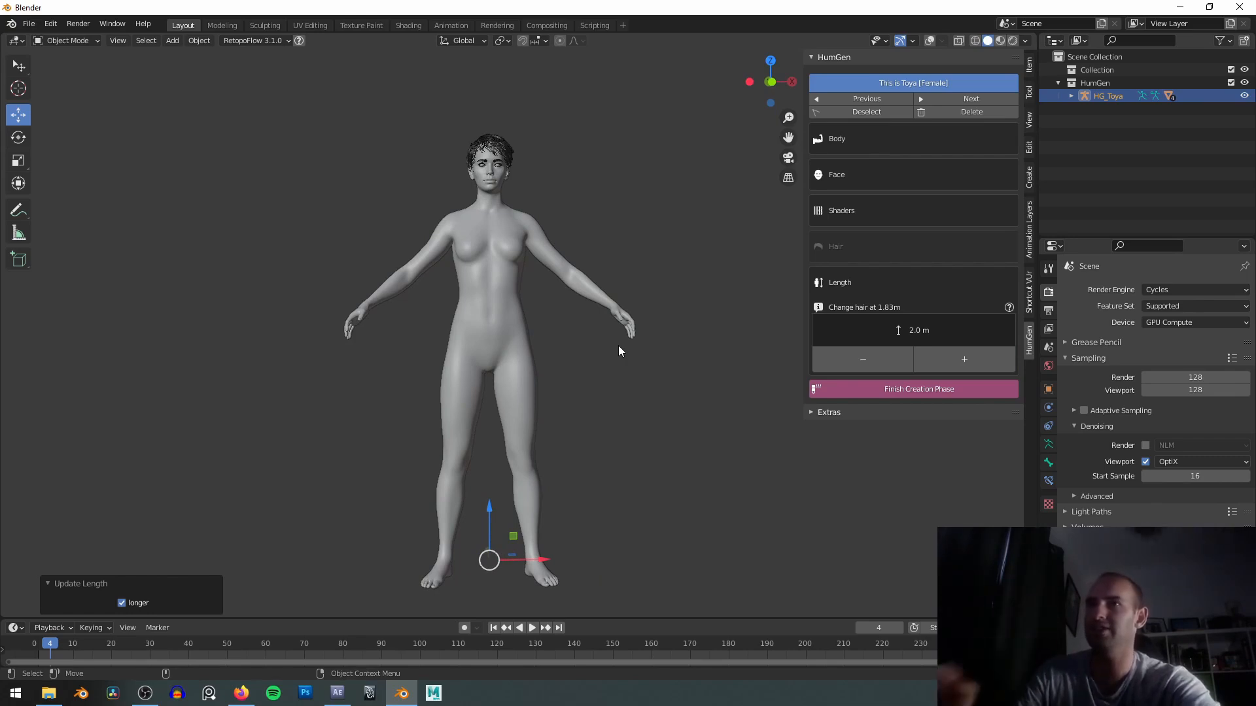
{"action": "middle_click_drag", "start_coordinate": [657, 353], "coordinate": [683, 338], "text": "shift"}
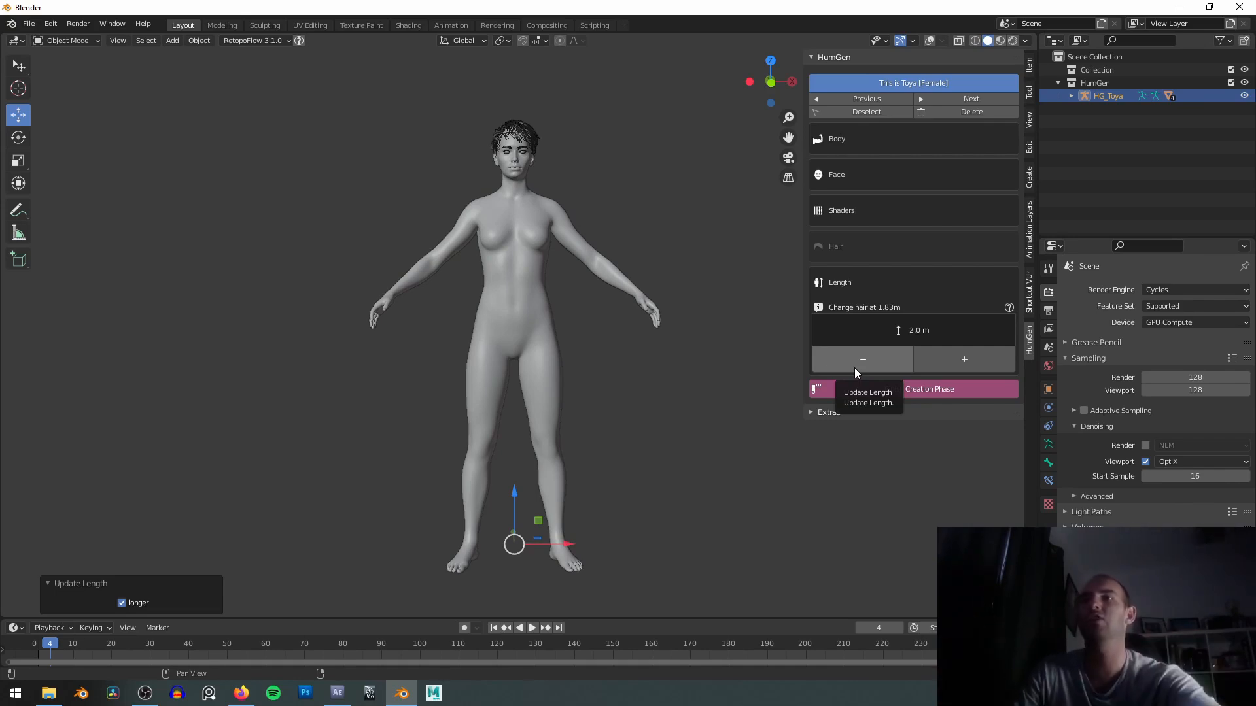
Lower the character's height to 1.66 m and check the body's proportions.
{"action": "left_click", "coordinate": [854, 368]}
{"action": "left_click", "coordinate": [854, 368]}
{"action": "left_click", "coordinate": [854, 368]}
{"action": "left_click", "coordinate": [854, 368]}
{"action": "left_click", "coordinate": [854, 368]}
{"action": "left_click", "coordinate": [877, 359]}
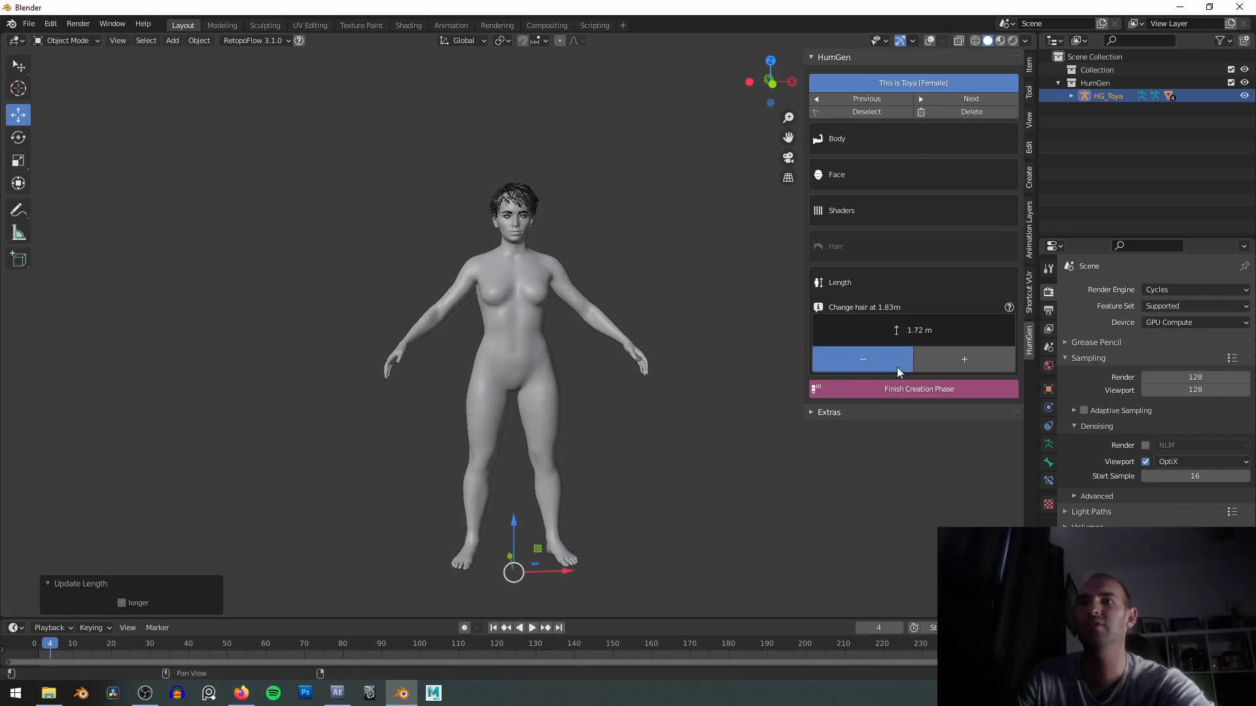
{"action": "scroll", "coordinate": [580, 279], "scroll_direction": "up", "scroll_amount": 4}
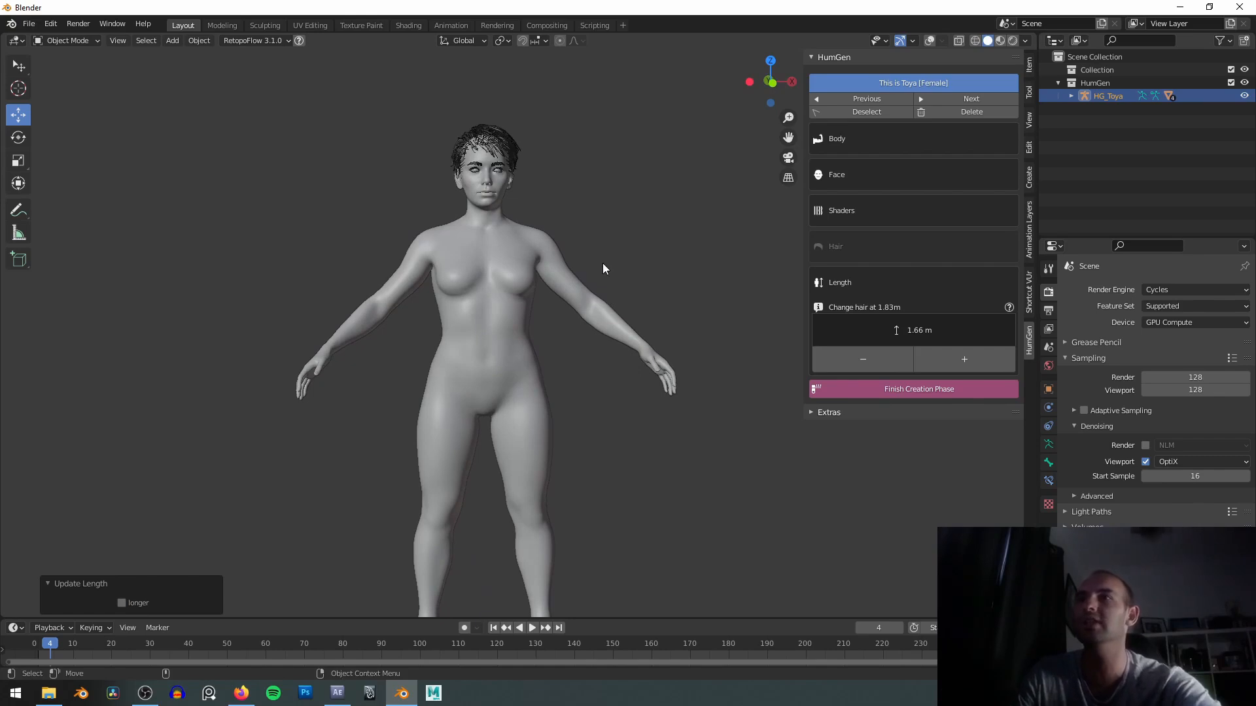
{"action": "middle_click_drag", "start_coordinate": [600, 258], "coordinate": [600, 266], "text": "alt"}
Finish the character's creation phase and confirm the change.
{"action": "left_click", "coordinate": [955, 389]}
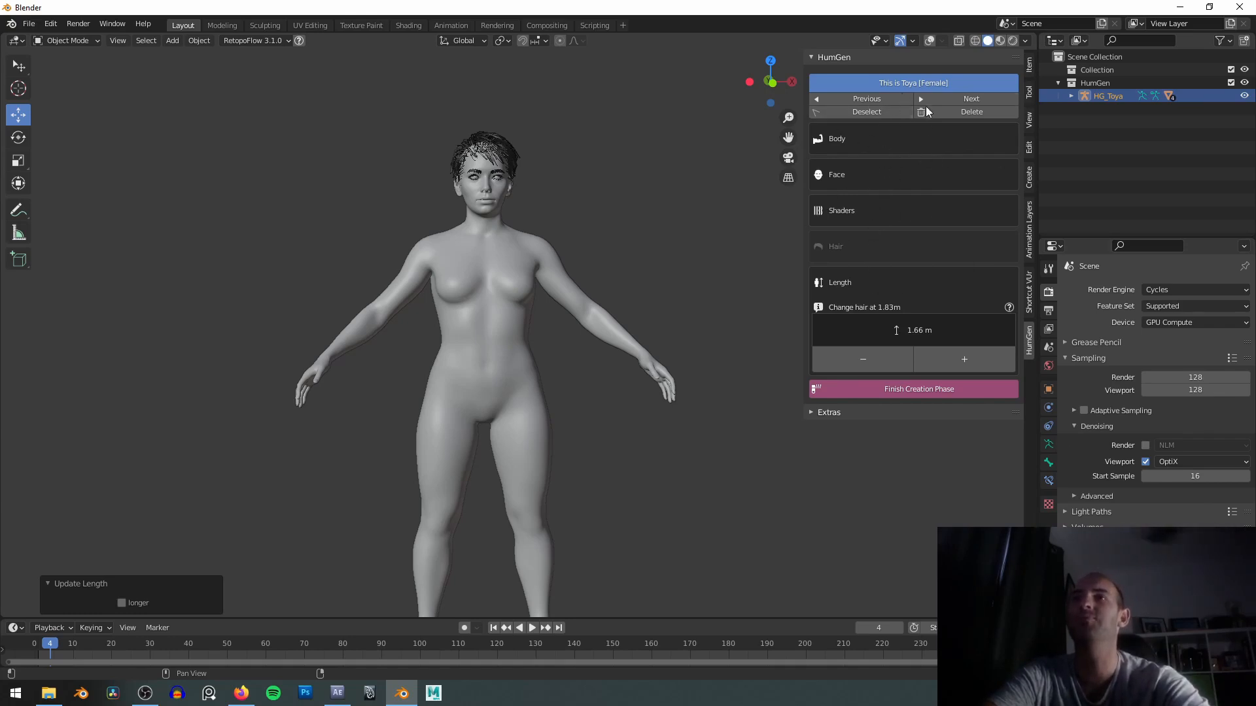
{"action": "left_click", "coordinate": [903, 391]}
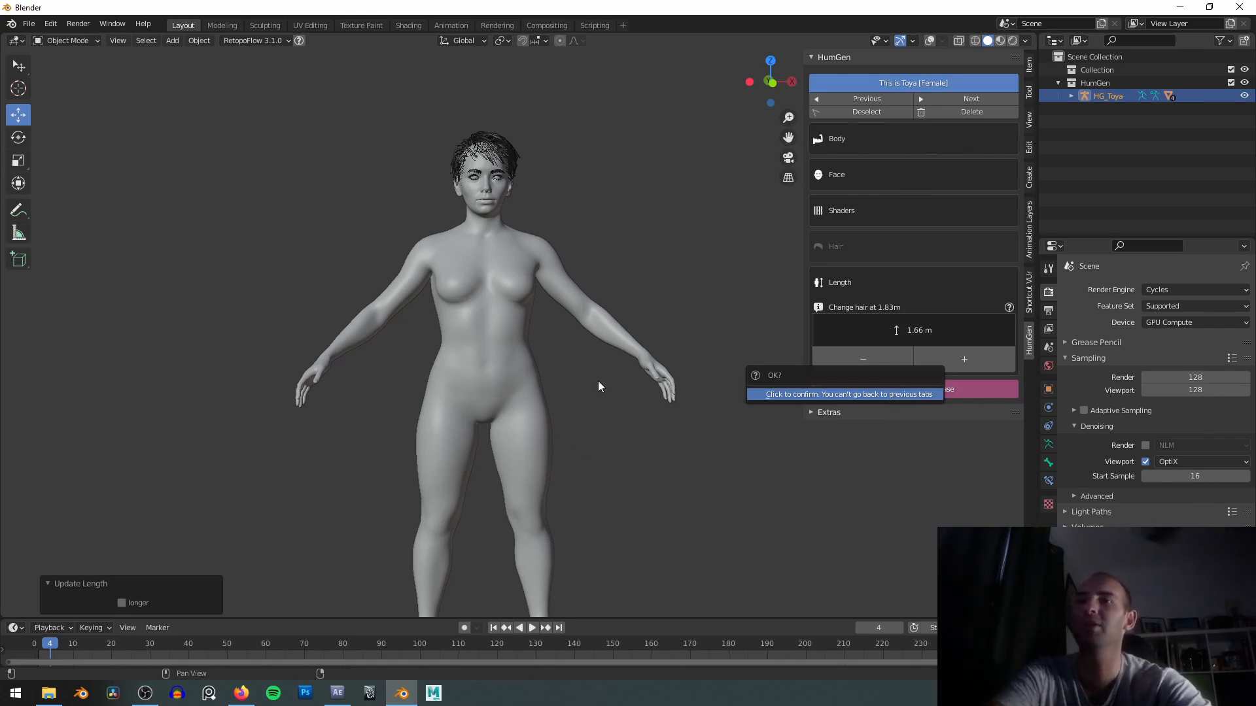
{"action": "key", "text": "Return"}
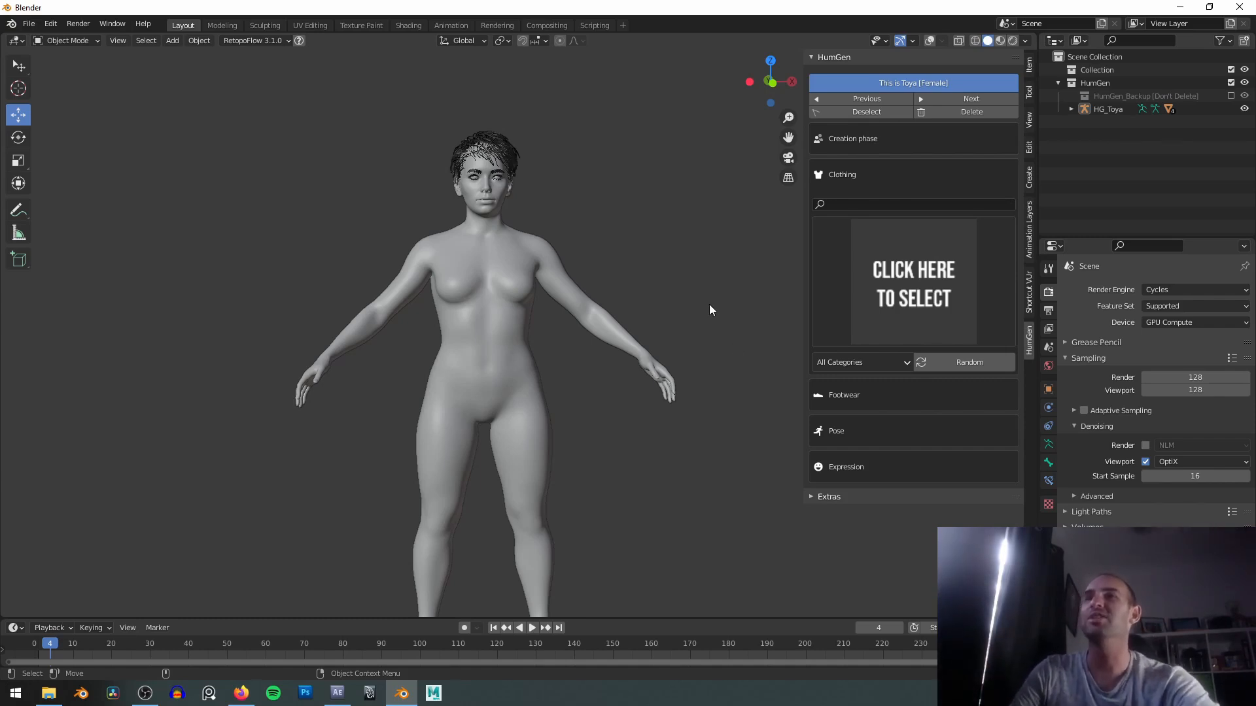
Review the skin and hair settings that stay available for the finished character under the creation phase.
{"action": "middle_click_drag", "start_coordinate": [720, 214], "coordinate": [724, 233], "text": "shift"}
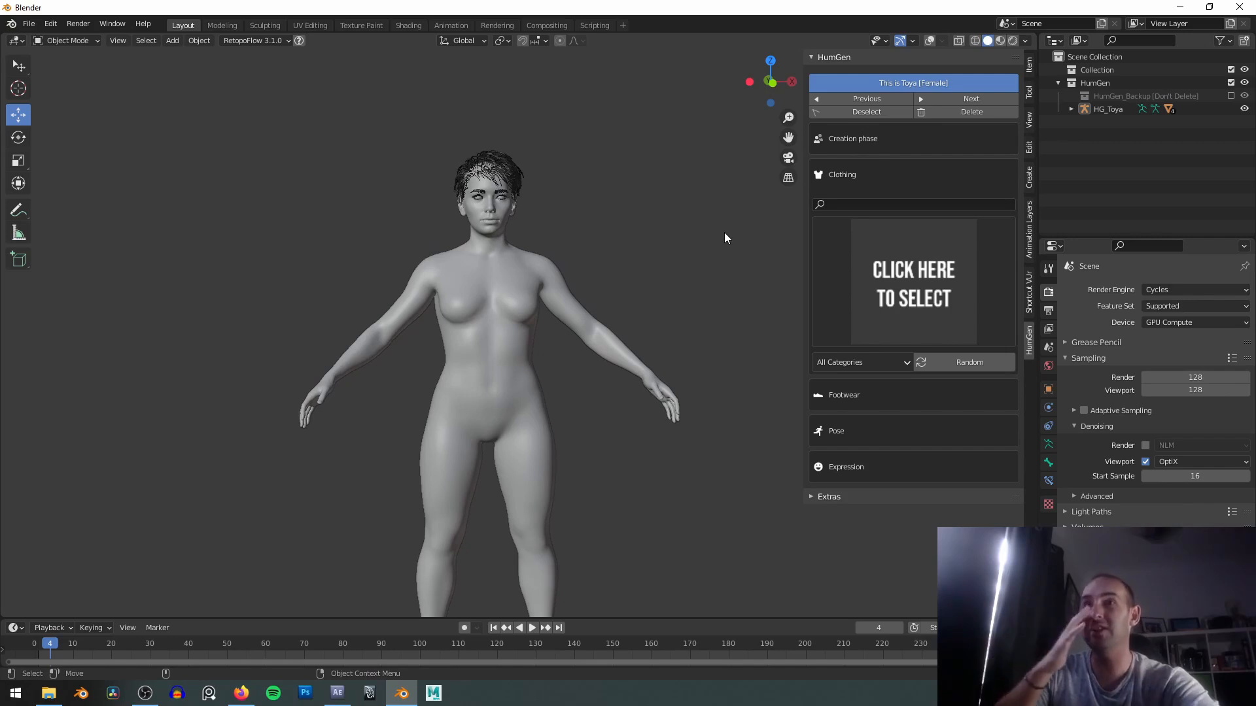
{"action": "left_click", "coordinate": [846, 140]}
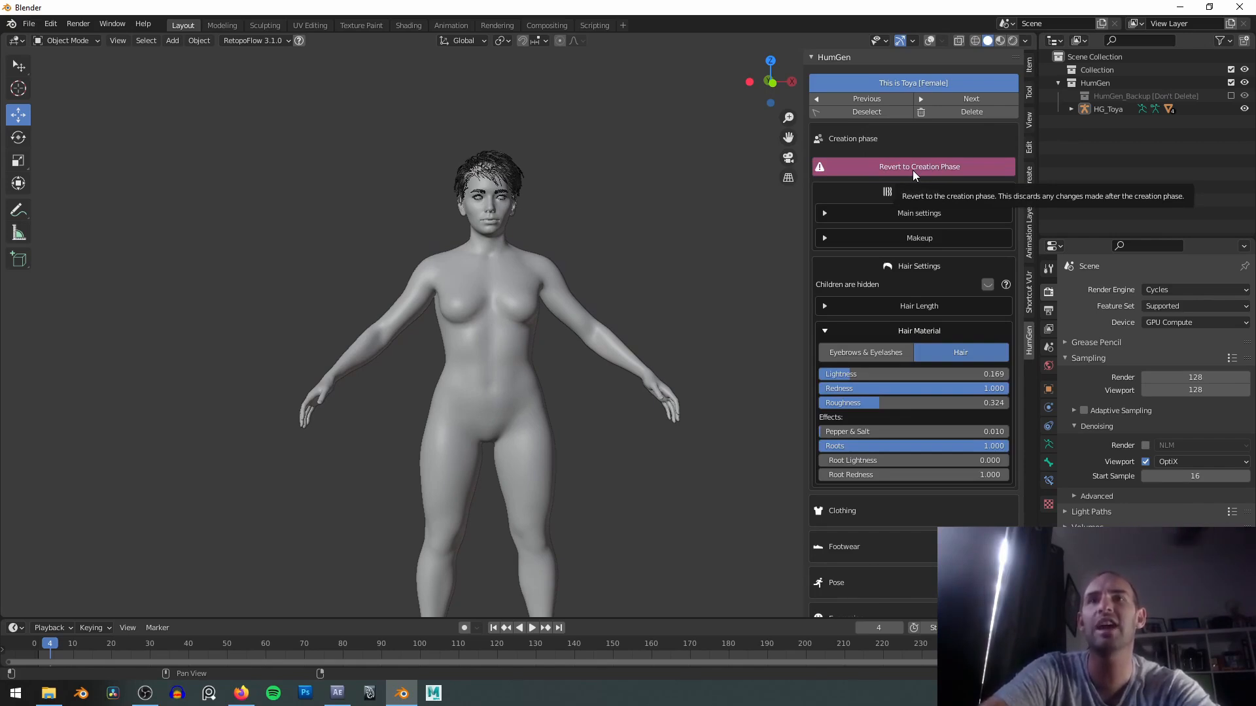
{"action": "scroll", "coordinate": [881, 426], "scroll_direction": "down", "scroll_amount": 2}
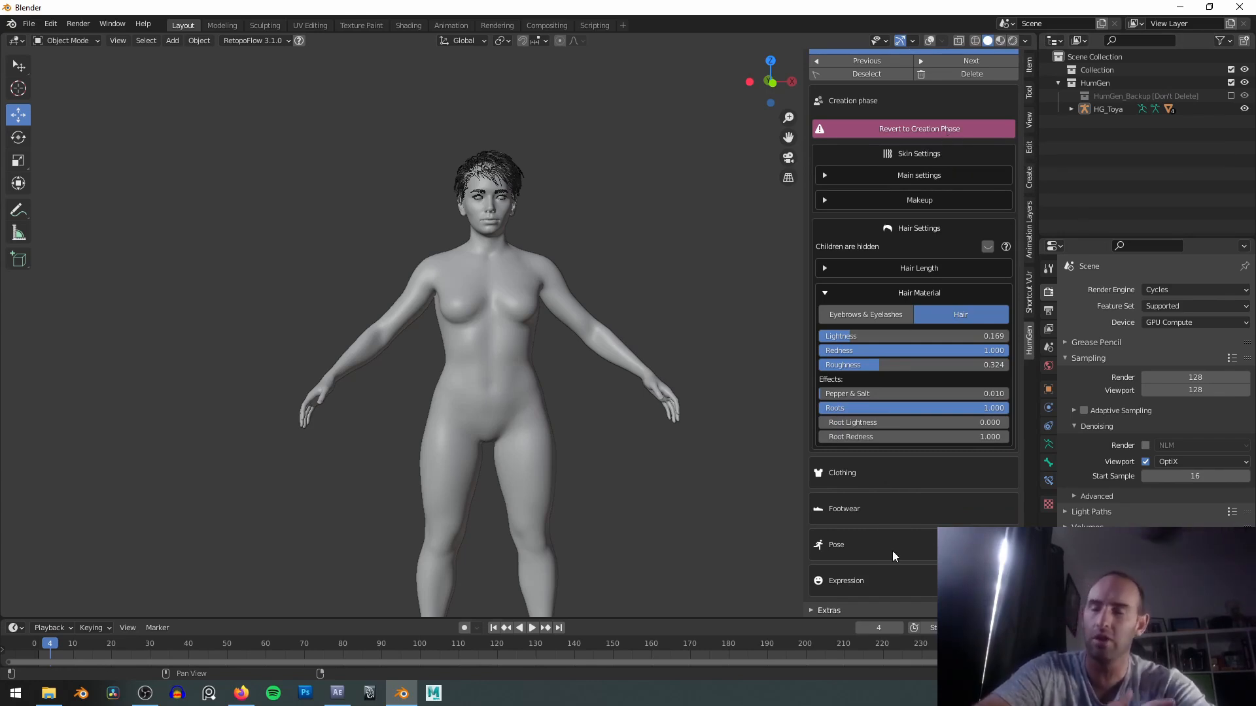
{"action": "scroll", "coordinate": [892, 550], "scroll_direction": "up", "scroll_amount": 2}
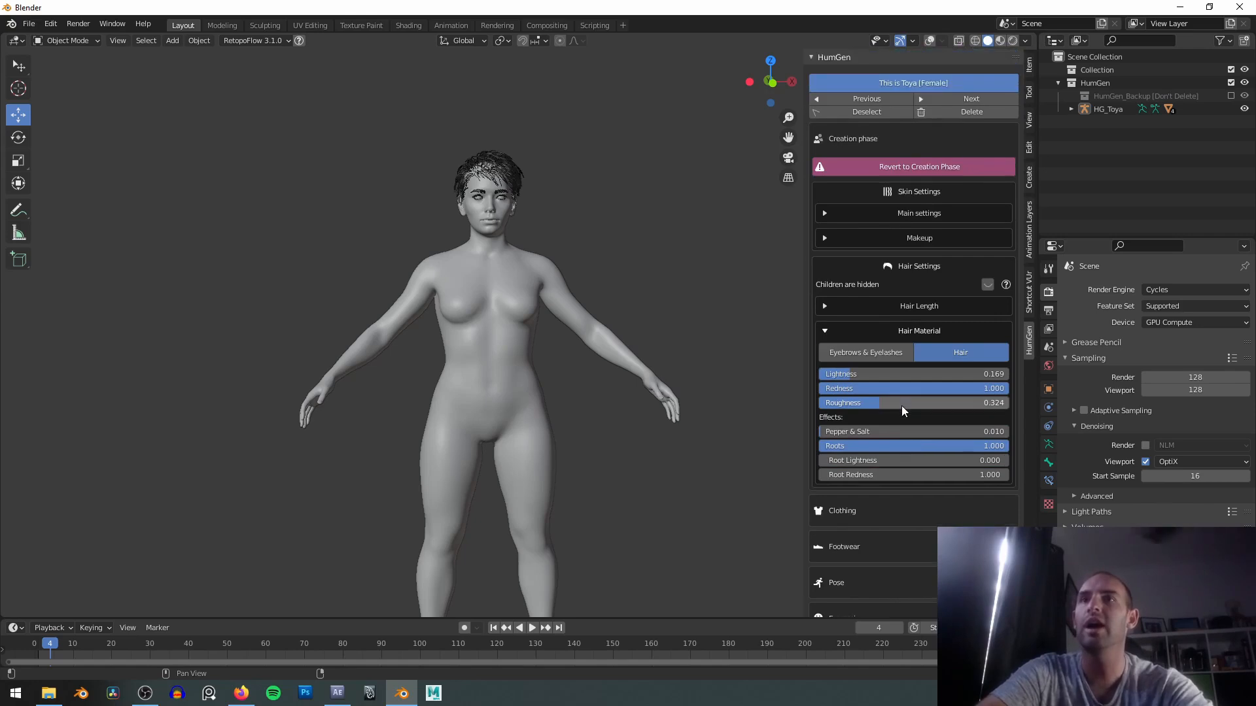
{"action": "left_click", "coordinate": [862, 144]}
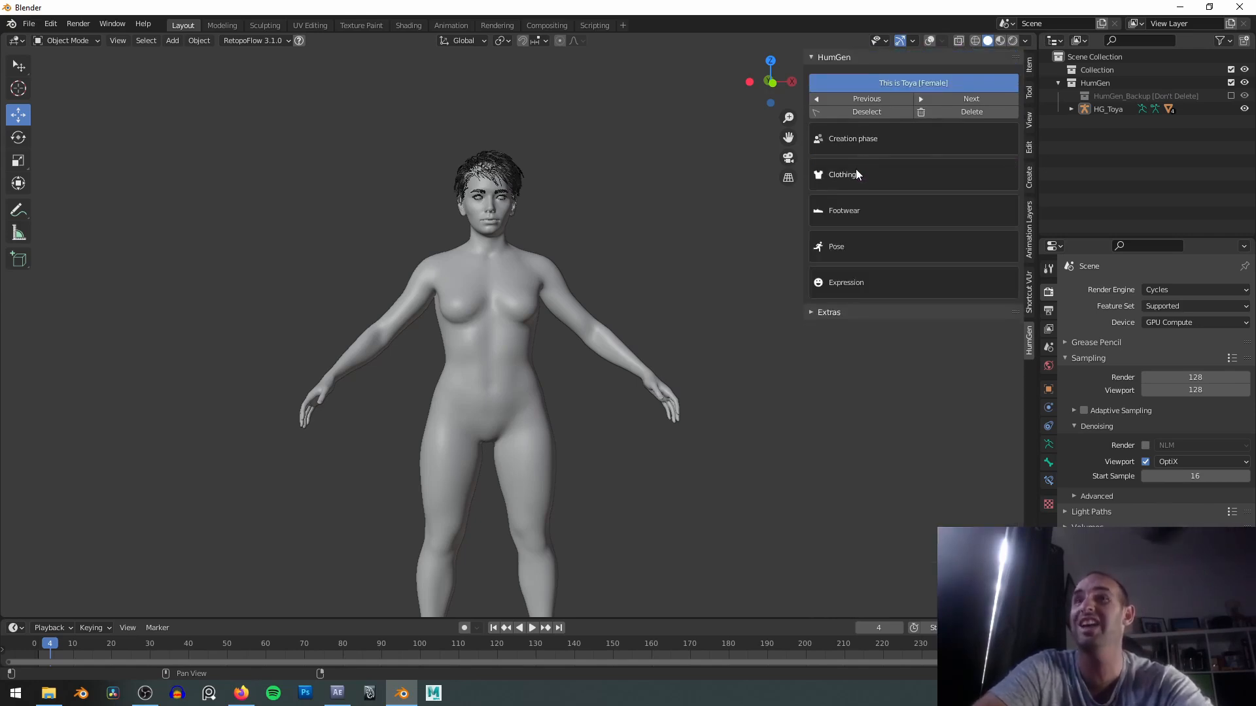
Dress the character in the Relaxed Weekday outfit and show the model in material preview shading.
{"action": "left_click", "coordinate": [850, 174]}
{"action": "left_click", "coordinate": [932, 296]}
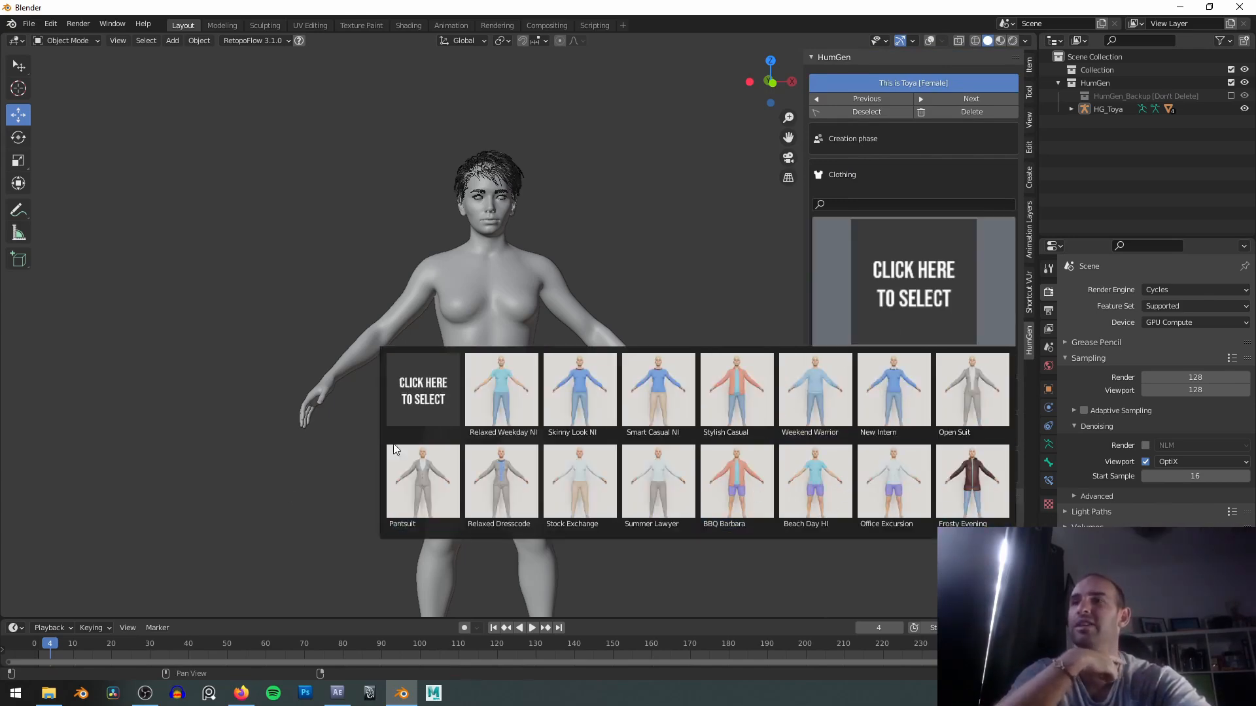
{"action": "left_click", "coordinate": [514, 409]}
{"action": "left_click", "coordinate": [462, 288]}
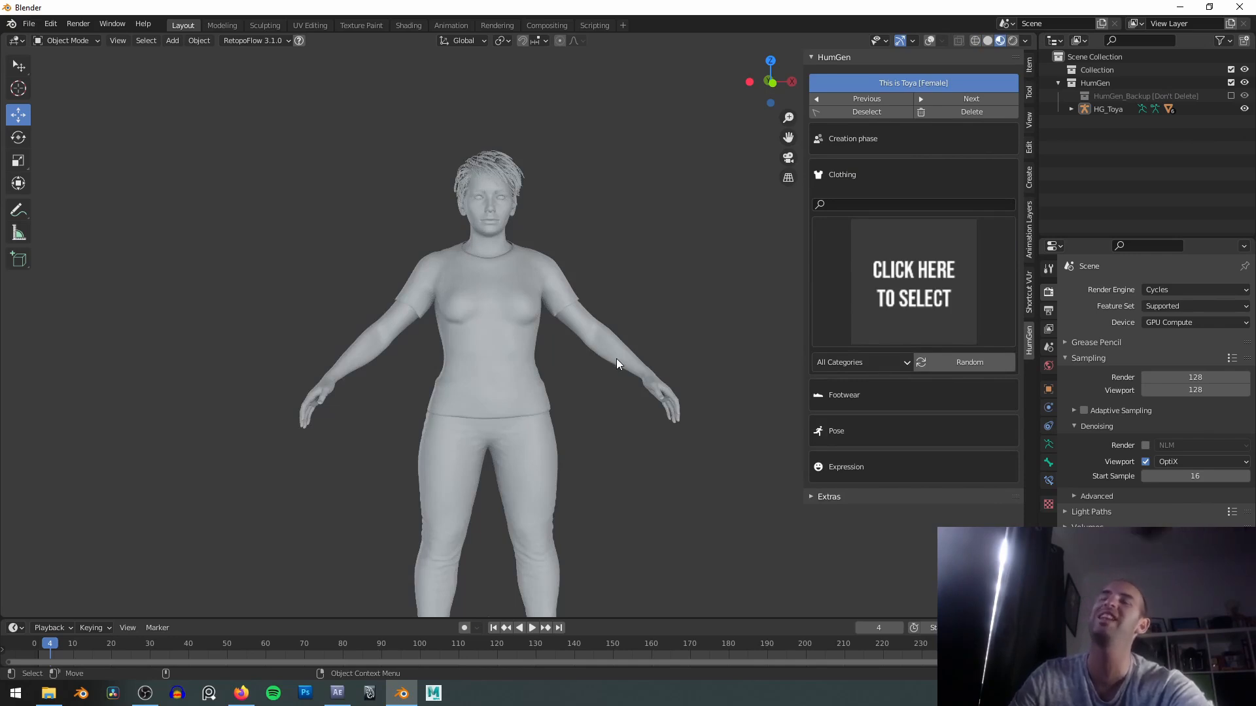
{"action": "scroll", "coordinate": [598, 383], "scroll_direction": "down", "scroll_amount": 1}
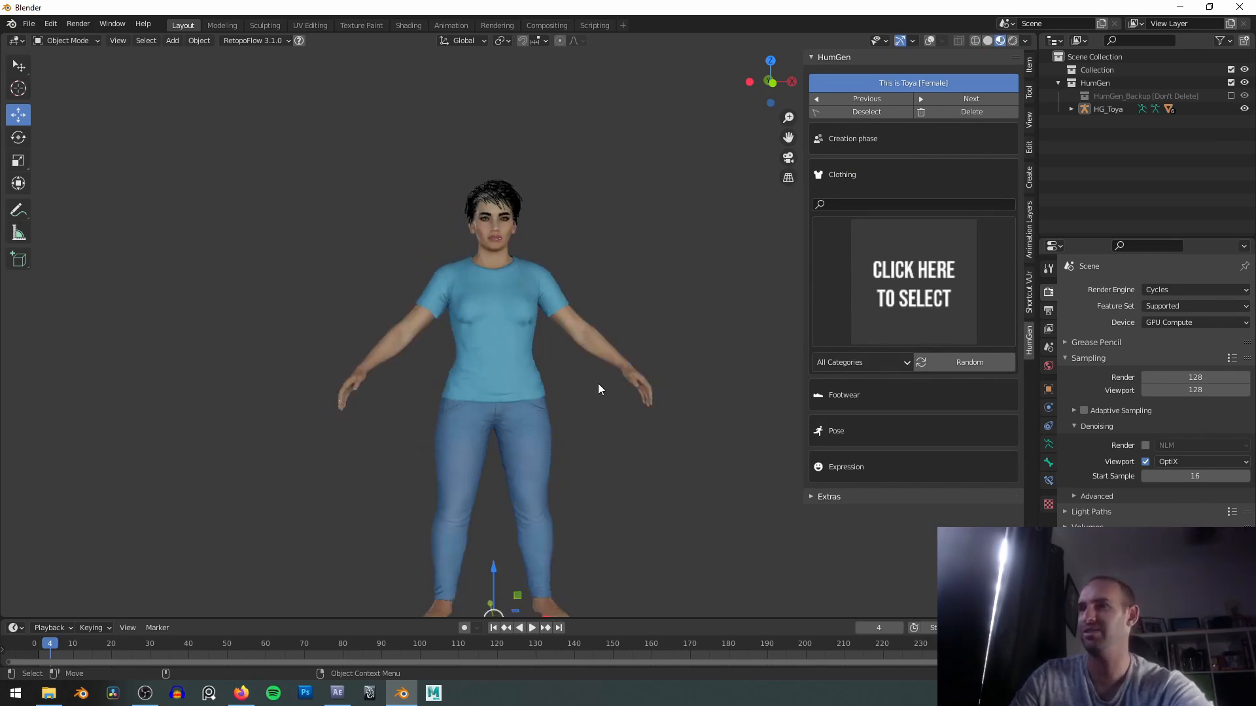
{"action": "scroll", "coordinate": [597, 378], "scroll_direction": "down", "scroll_amount": 1}
{"action": "middle_click_drag", "start_coordinate": [592, 368], "coordinate": [598, 331], "text": "shift"}
{"action": "scroll", "coordinate": [601, 326], "scroll_direction": "up", "scroll_amount": 1}
Try the Weekend Warrior outfit on the character and inspect the sweater from several angles.
{"action": "left_click", "coordinate": [916, 285]}
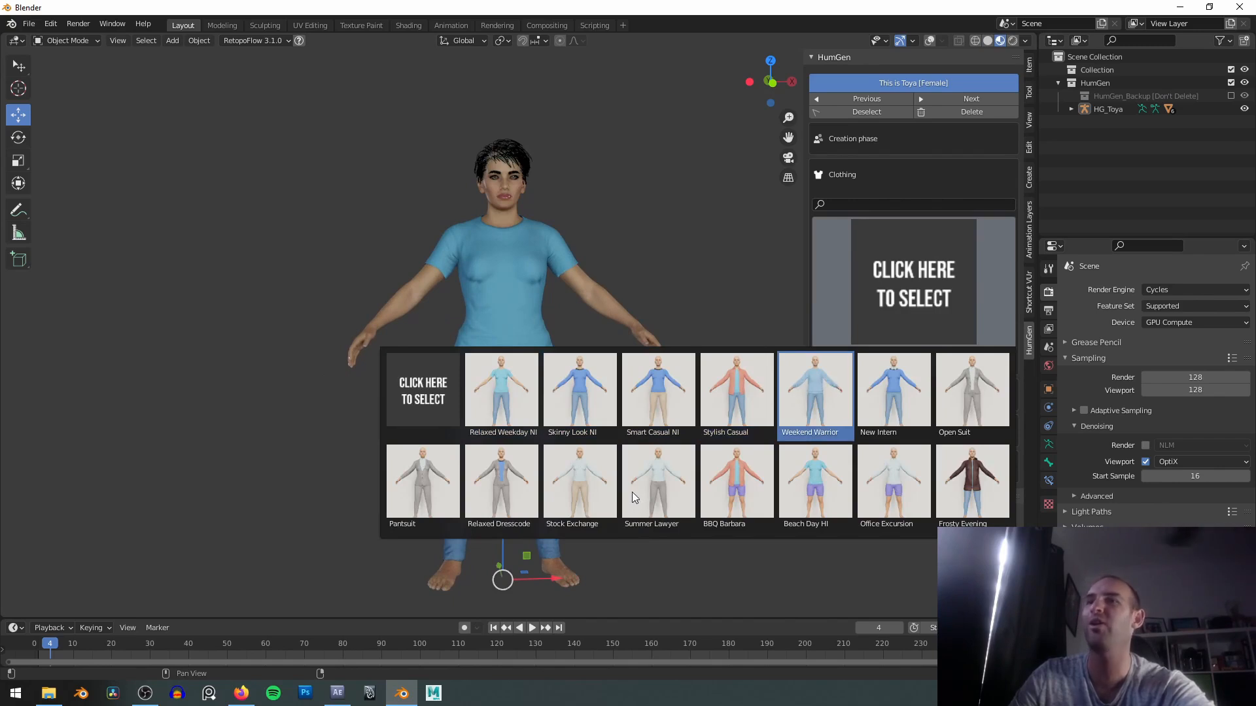
{"action": "middle_click_drag", "start_coordinate": [653, 455], "coordinate": [678, 418]}
{"action": "scroll", "coordinate": [458, 379], "scroll_direction": "up", "scroll_amount": 4}
{"action": "middle_click_drag", "start_coordinate": [445, 366], "coordinate": [511, 311]}
{"action": "scroll", "coordinate": [400, 370], "scroll_direction": "up", "scroll_amount": 2}
{"action": "scroll", "coordinate": [401, 370], "scroll_direction": "up", "scroll_amount": 2}
{"action": "scroll", "coordinate": [355, 294], "scroll_direction": "down", "scroll_amount": 4}
{"action": "mouse_move", "coordinate": [573, 344]}
{"action": "middle_mouse_down"}
{"action": "mouse_move", "coordinate": [418, 327]}
{"action": "mouse_move", "coordinate": [555, 334]}
{"action": "middle_mouse_up"}
{"action": "scroll", "coordinate": [567, 288], "scroll_direction": "down", "scroll_amount": 4}
{"action": "mouse_move", "coordinate": [566, 288]}
{"action": "middle_mouse_down"}
{"action": "mouse_move", "coordinate": [553, 227]}
{"action": "mouse_move", "coordinate": [531, 272]}
{"action": "mouse_move", "coordinate": [576, 276]}
{"action": "middle_mouse_up"}
Try the BBQ Barbara outfit on the character.
{"action": "left_click", "coordinate": [880, 272]}
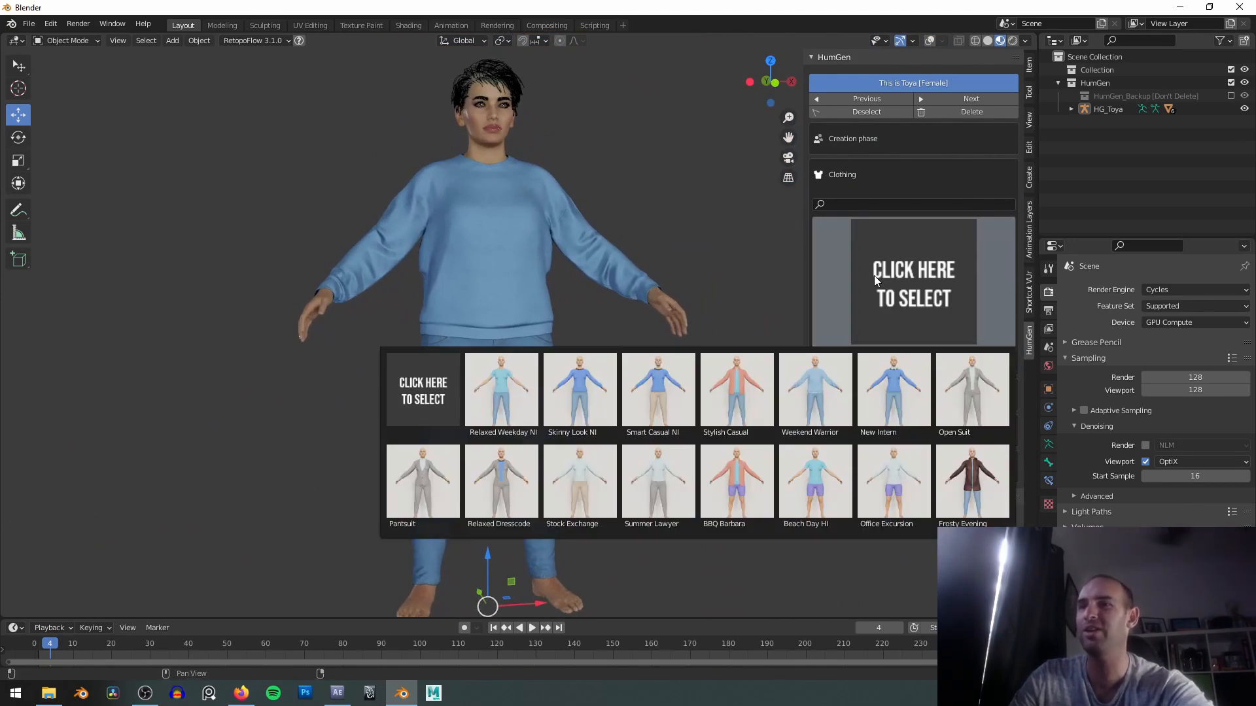
{"action": "left_click", "coordinate": [737, 481]}
{"action": "middle_click_drag", "start_coordinate": [598, 280], "coordinate": [556, 315]}
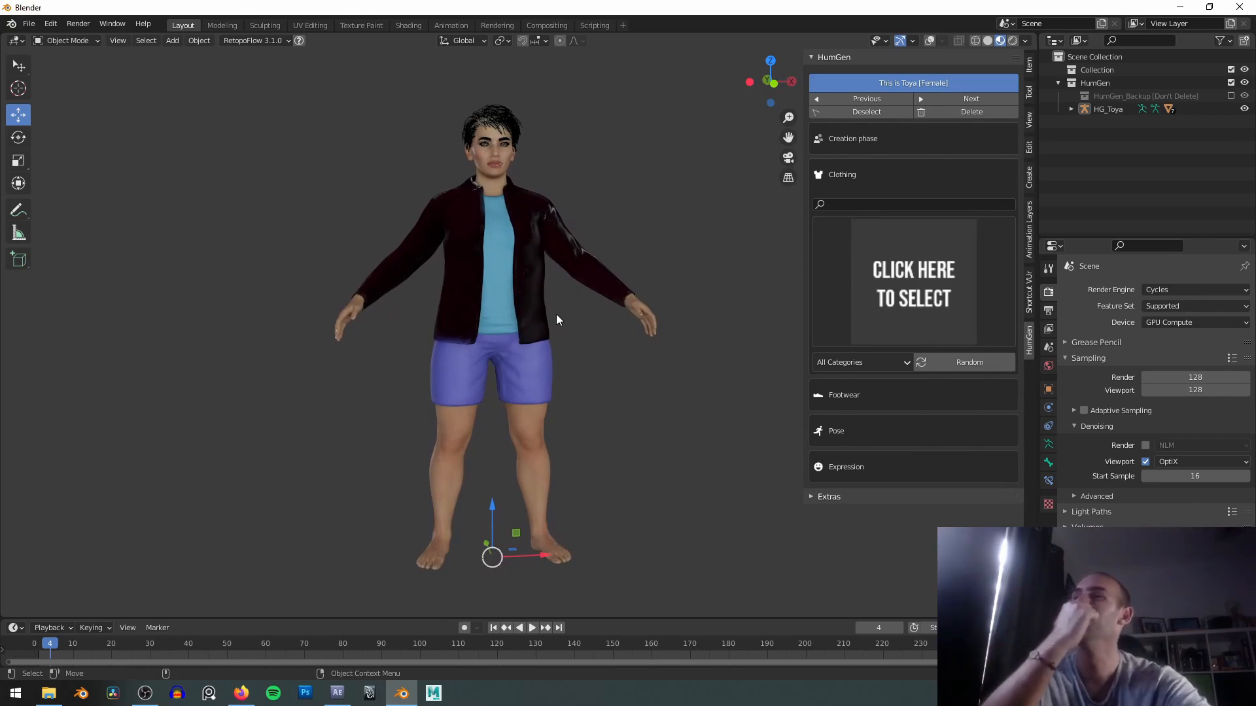
{"action": "scroll", "coordinate": [556, 315], "scroll_direction": "up", "scroll_amount": 5}
{"action": "scroll", "coordinate": [540, 304], "scroll_direction": "down", "scroll_amount": 5}
{"action": "scroll", "coordinate": [541, 312], "scroll_direction": "up", "scroll_amount": 2}
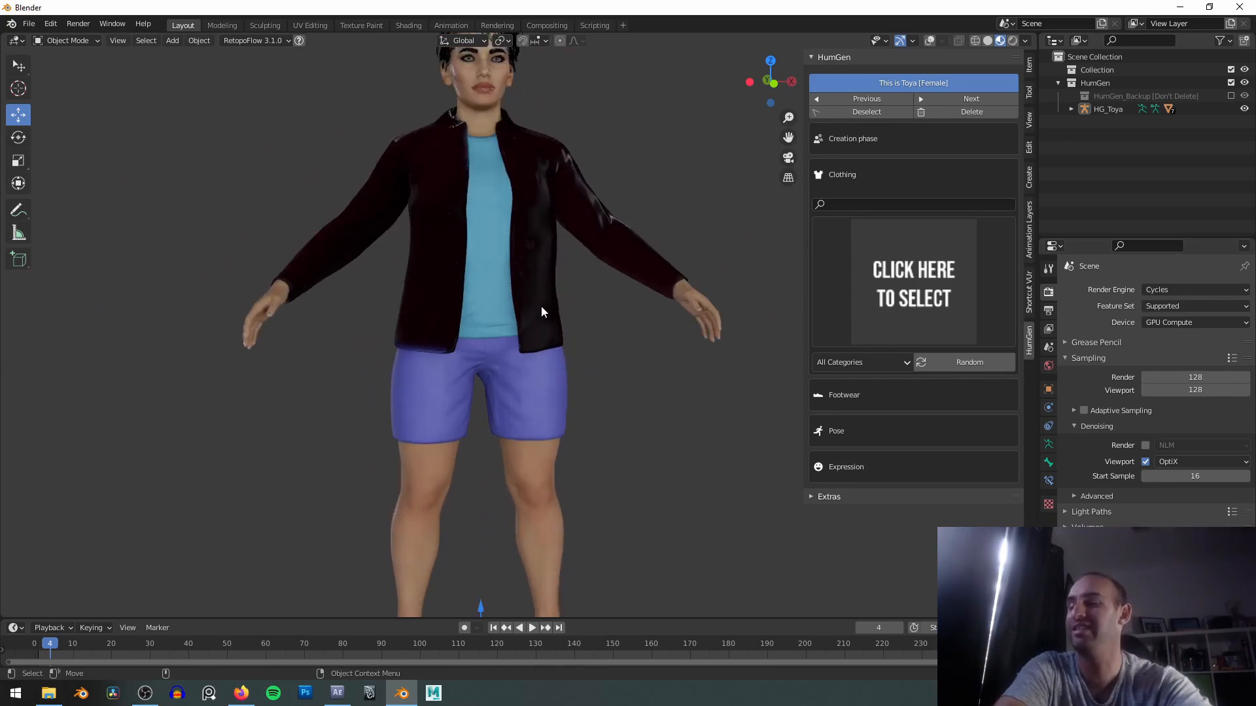
Examine the fit and glossy material of the dark jacket from the front and side.
{"action": "middle_click_drag", "start_coordinate": [487, 147], "coordinate": [479, 198], "text": "shift"}
{"action": "middle_click_drag", "start_coordinate": [534, 246], "coordinate": [578, 234]}
{"action": "scroll", "coordinate": [578, 235], "scroll_direction": "up", "scroll_amount": 4}
{"action": "scroll", "coordinate": [590, 247], "scroll_direction": "down", "scroll_amount": 3}
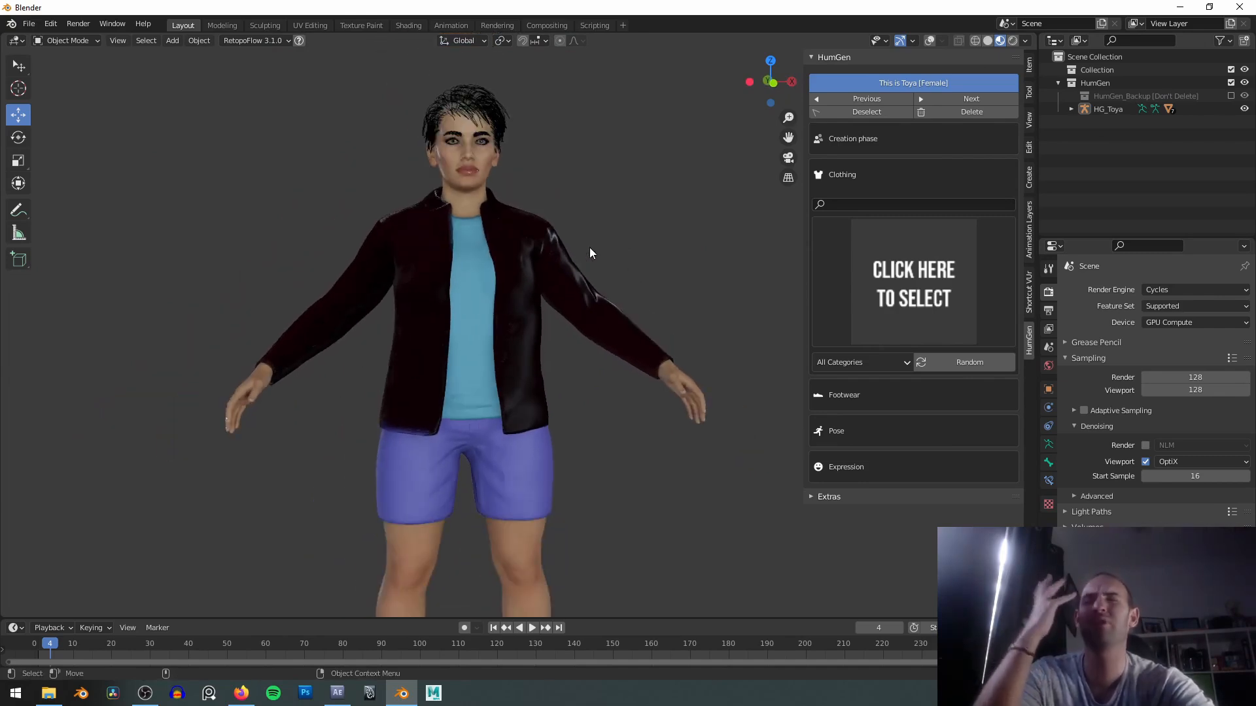
{"action": "scroll", "coordinate": [590, 248], "scroll_direction": "up", "scroll_amount": 1}
{"action": "scroll", "coordinate": [590, 247], "scroll_direction": "up", "scroll_amount": 2}
{"action": "middle_click_drag", "start_coordinate": [644, 237], "coordinate": [606, 213]}
{"action": "key", "text": "KP_1"}
{"action": "left_click", "coordinate": [883, 260]}
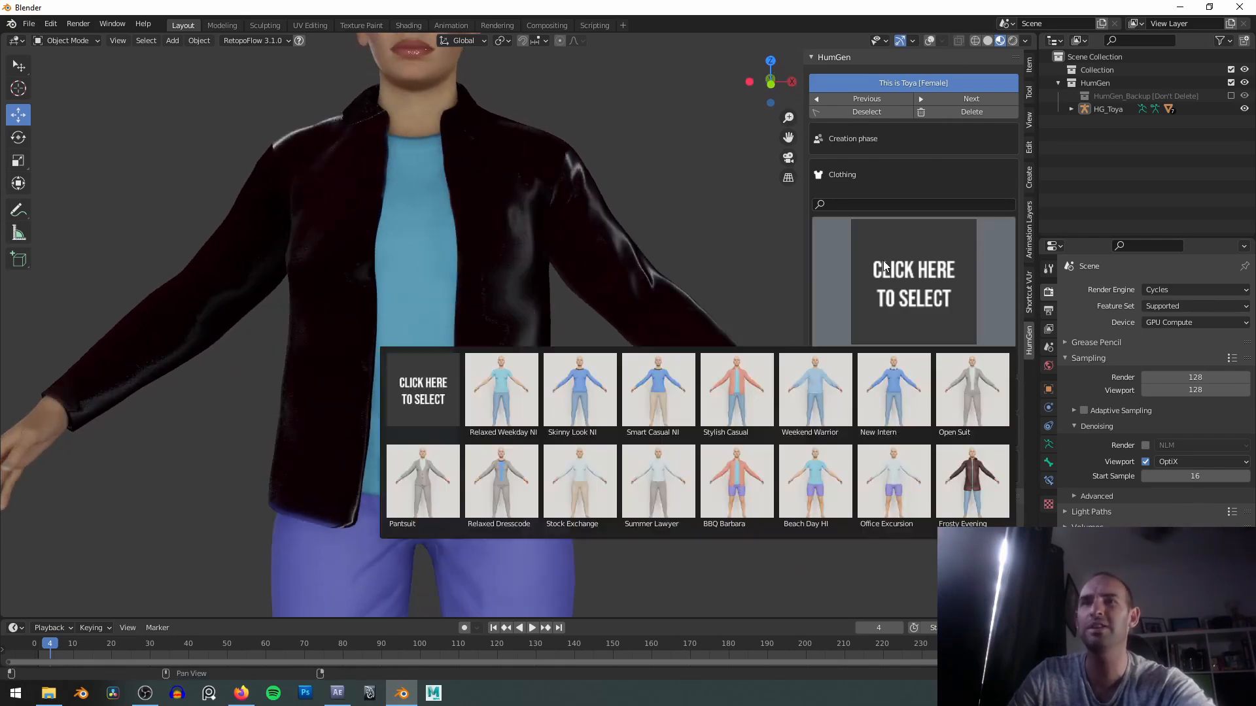
{"action": "middle_click_drag", "start_coordinate": [597, 164], "coordinate": [639, 153]}
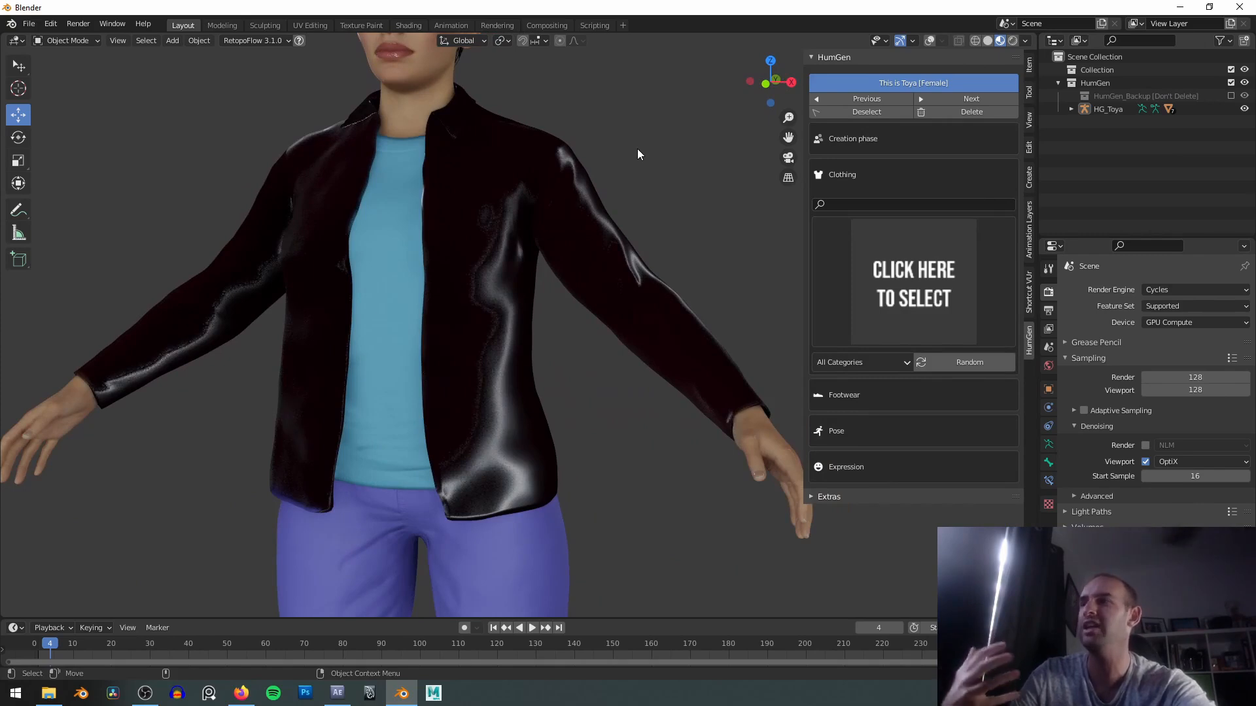
{"action": "scroll", "coordinate": [637, 149], "scroll_direction": "down", "scroll_amount": 2}
{"action": "key", "text": "KP_1"}
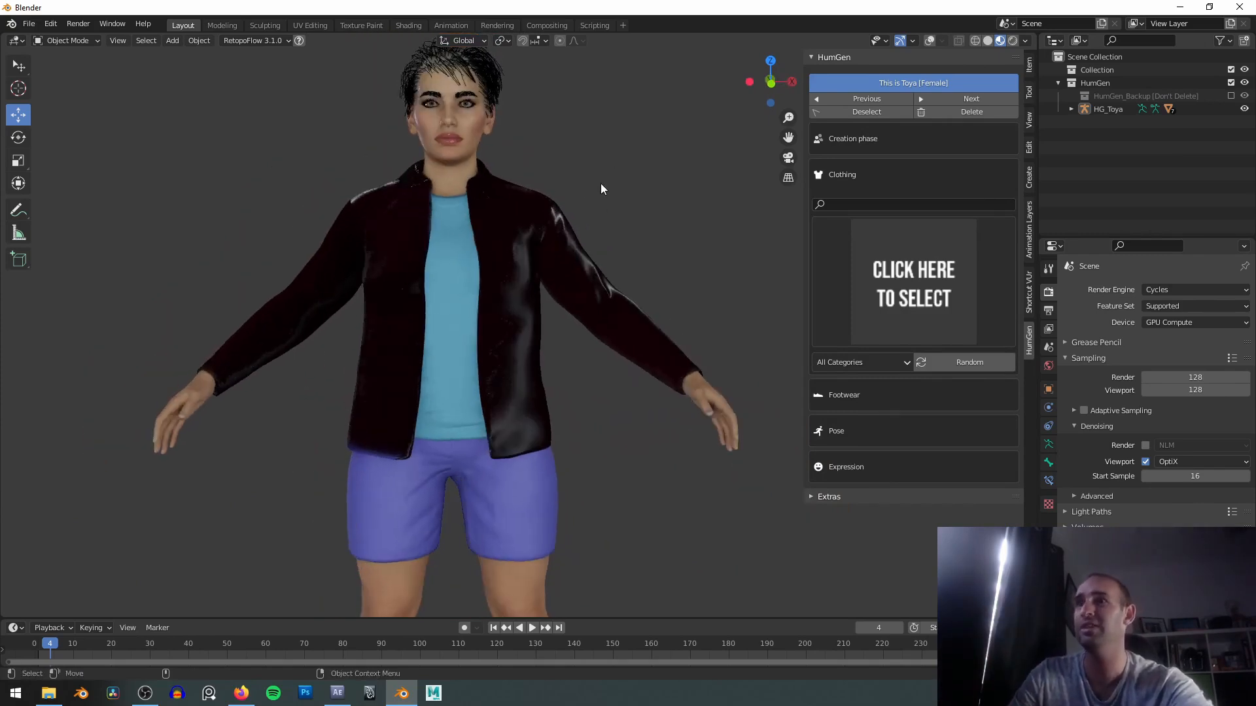
Try the Stock Exchange outfit and check the fit of its shirt and trousers.
{"action": "left_click", "coordinate": [896, 274]}
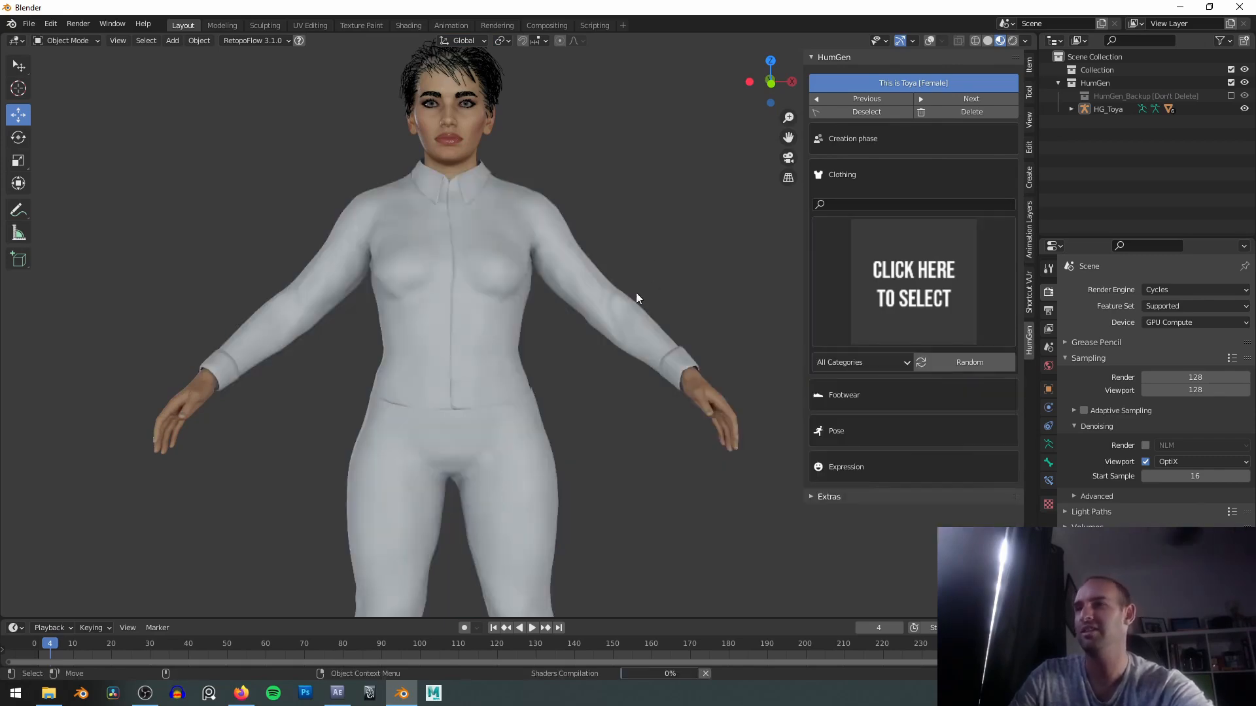
{"action": "scroll", "coordinate": [566, 317], "scroll_direction": "down", "scroll_amount": 2}
{"action": "mouse_move", "coordinate": [566, 316]}
{"action": "middle_mouse_down", "text": "shift"}
{"action": "mouse_move", "coordinate": [572, 158]}
{"action": "mouse_move", "coordinate": [564, 236]}
{"action": "mouse_move", "coordinate": [574, 194]}
{"action": "mouse_move", "coordinate": [665, 296]}
{"action": "mouse_move", "coordinate": [790, 299]}
{"action": "mouse_move", "coordinate": [579, 308]}
{"action": "middle_mouse_up", "text": "shift"}
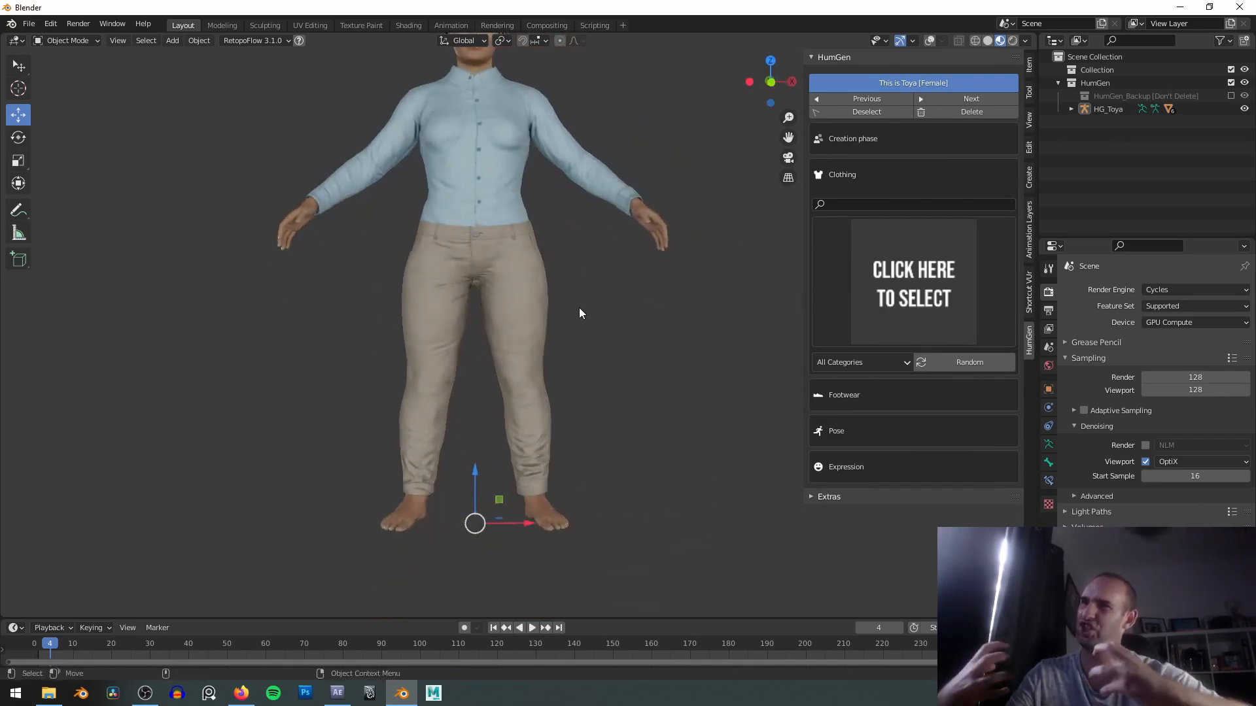
{"action": "middle_click_drag", "start_coordinate": [613, 235], "coordinate": [579, 385], "text": "shift"}
{"action": "scroll", "coordinate": [586, 350], "scroll_direction": "up", "scroll_amount": 2}
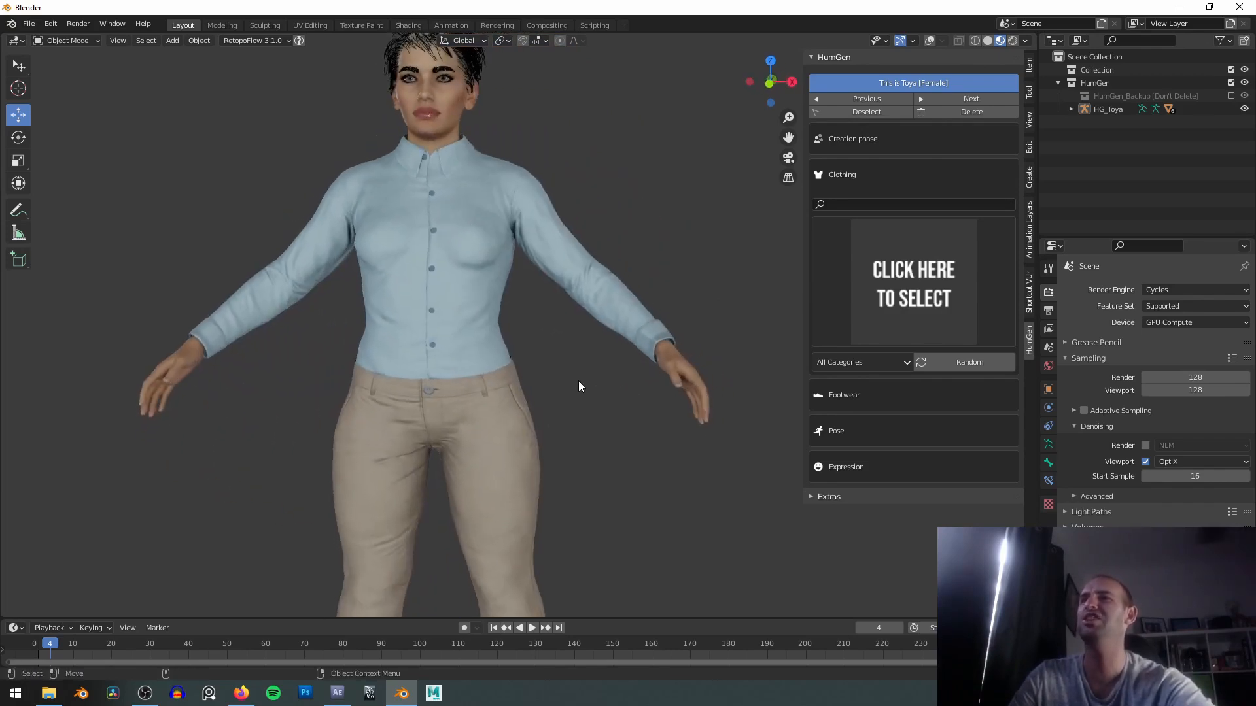
{"action": "scroll", "coordinate": [601, 297], "scroll_direction": "up", "scroll_amount": 2}
Dress the character in the Open Suit outfit and check the fit of its jacket and trousers.
{"action": "left_click", "coordinate": [883, 285]}
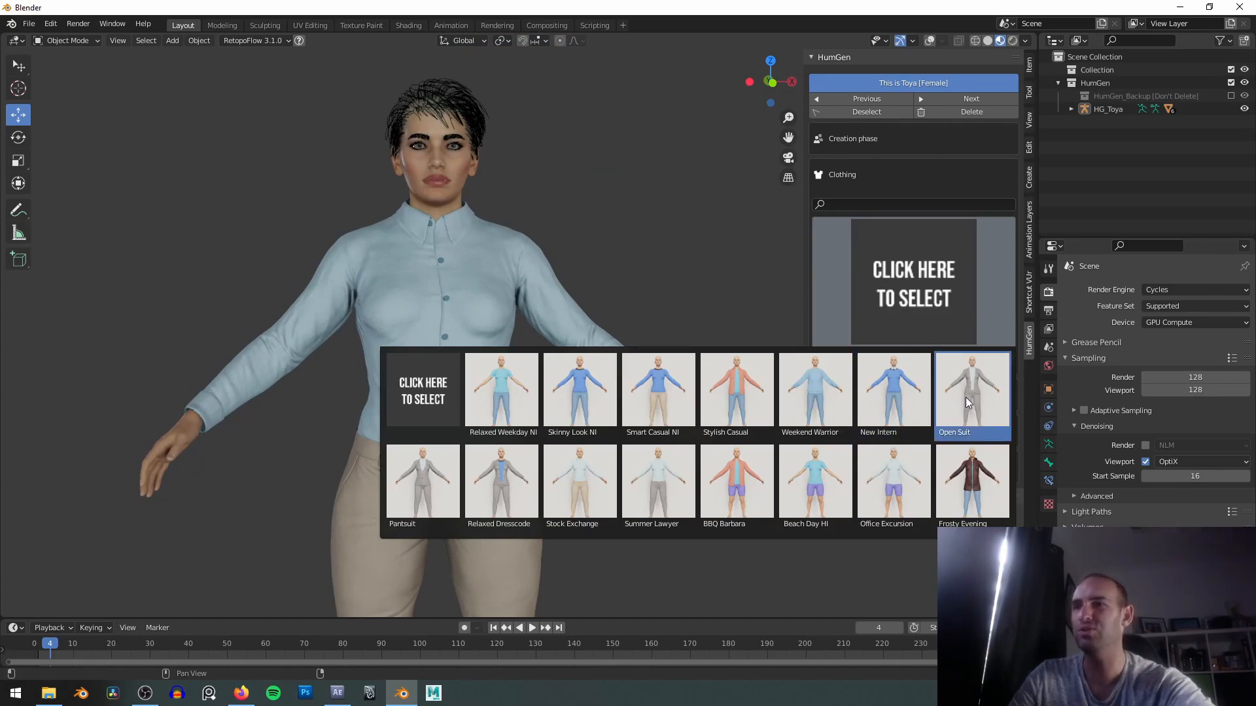
{"action": "key", "text": "Return"}
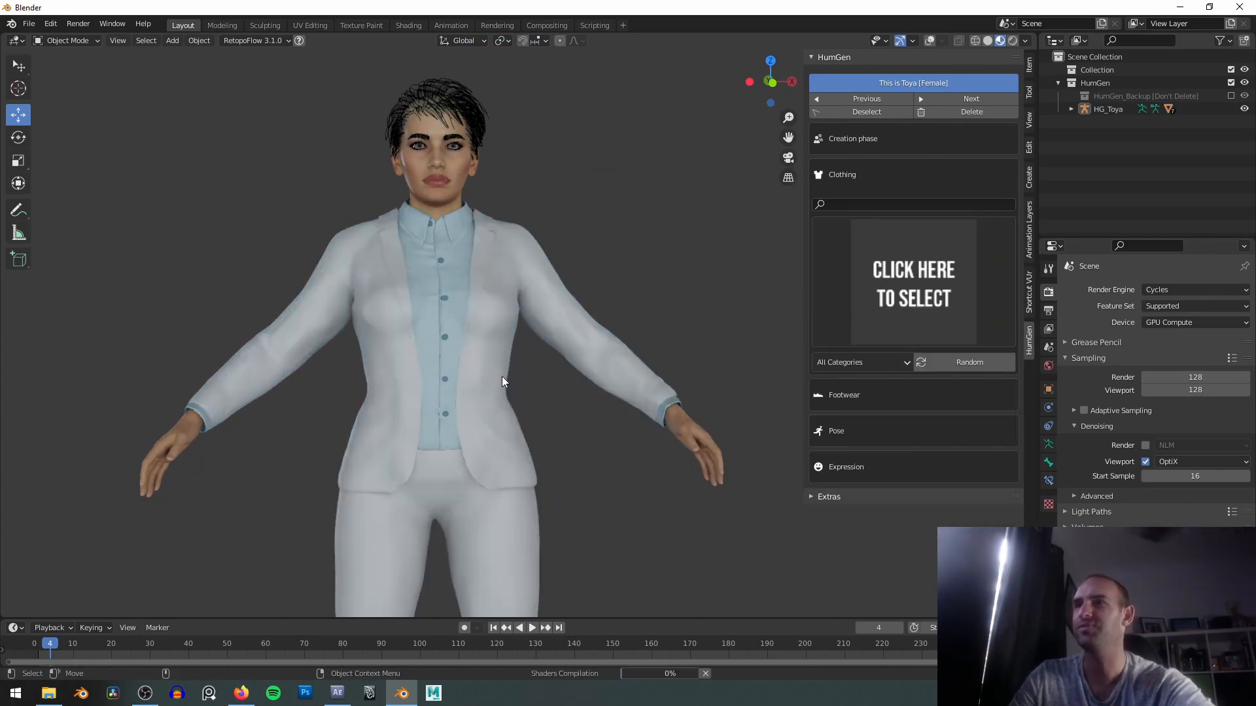
{"action": "scroll", "coordinate": [501, 375], "scroll_direction": "down", "scroll_amount": 6}
{"action": "middle_click_drag", "start_coordinate": [559, 391], "coordinate": [509, 332]}
{"action": "scroll", "coordinate": [544, 386], "scroll_direction": "up", "scroll_amount": 3}
{"action": "scroll", "coordinate": [563, 412], "scroll_direction": "up", "scroll_amount": 3}
{"action": "middle_click_drag", "start_coordinate": [563, 412], "coordinate": [485, 308]}
{"action": "scroll", "coordinate": [548, 414], "scroll_direction": "up", "scroll_amount": 4}
{"action": "scroll", "coordinate": [493, 392], "scroll_direction": "down", "scroll_amount": 4}
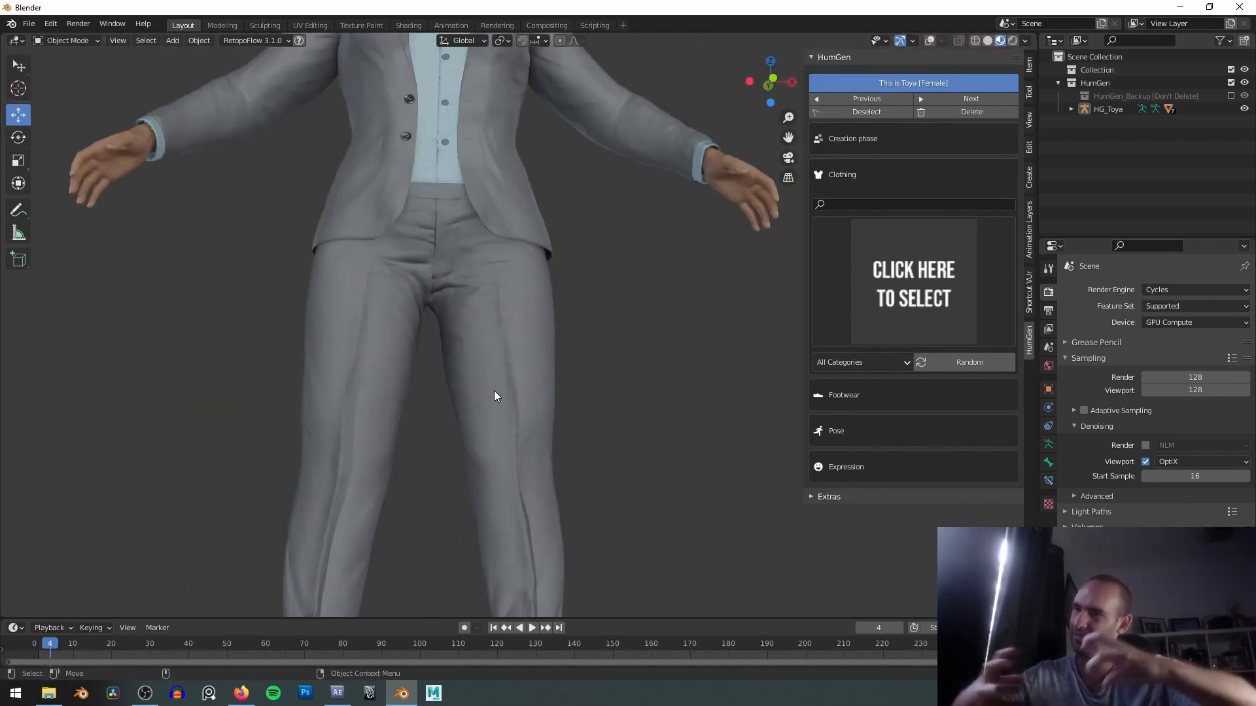
{"action": "scroll", "coordinate": [493, 392], "scroll_direction": "down", "scroll_amount": 4}
{"action": "middle_click_drag", "start_coordinate": [461, 183], "coordinate": [506, 274], "text": "shift"}
{"action": "scroll", "coordinate": [490, 281], "scroll_direction": "up", "scroll_amount": 2}
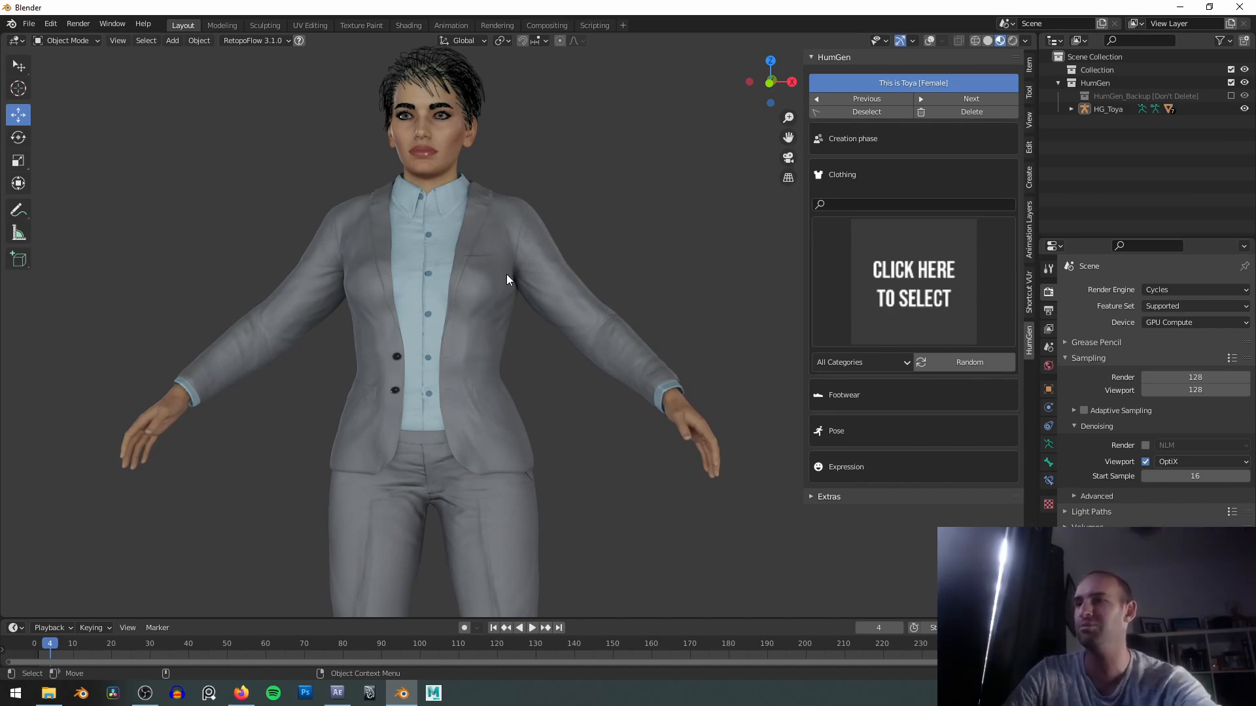
Examine the suit's sleeve cuff and the skin and fingernail detail of the character's hand up close.
{"action": "middle_click_drag", "start_coordinate": [545, 242], "coordinate": [596, 313]}
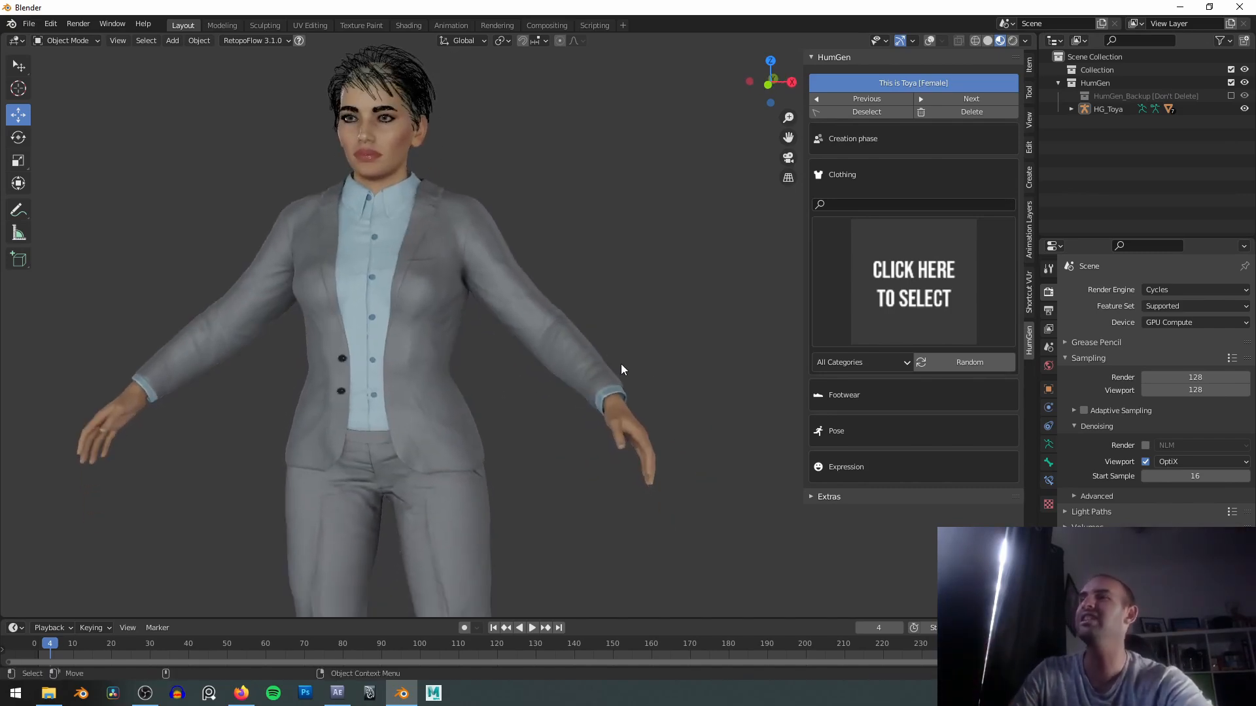
{"action": "middle_click_drag", "start_coordinate": [622, 365], "coordinate": [686, 358]}
{"action": "left_click_drag", "start_coordinate": [685, 357], "coordinate": [612, 359], "text": "alt"}
{"action": "middle_click_drag", "start_coordinate": [611, 360], "coordinate": [586, 237], "text": "alt"}
{"action": "left_click_drag", "start_coordinate": [586, 237], "coordinate": [536, 269], "text": "alt"}
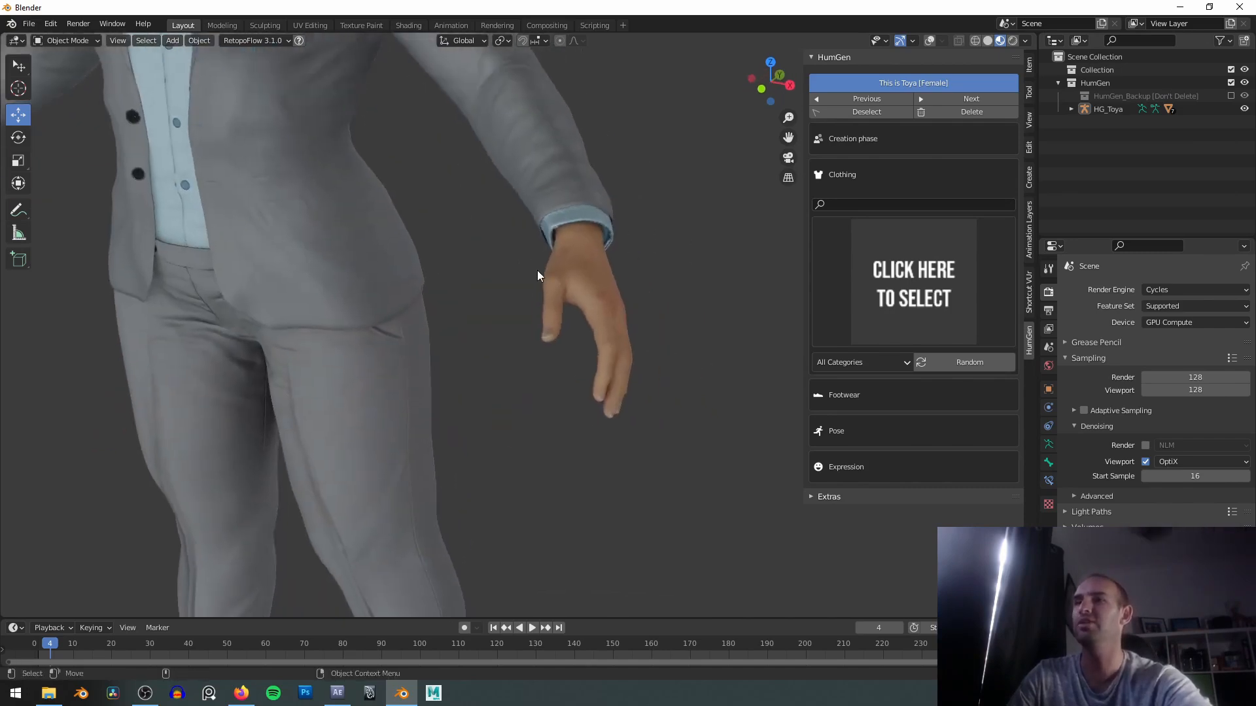
{"action": "right_click_drag", "start_coordinate": [537, 269], "coordinate": [696, 285], "text": "alt"}
{"action": "middle_click_drag", "start_coordinate": [696, 285], "coordinate": [560, 271], "text": "alt"}
{"action": "right_click_drag", "start_coordinate": [560, 270], "coordinate": [547, 221], "text": "alt"}
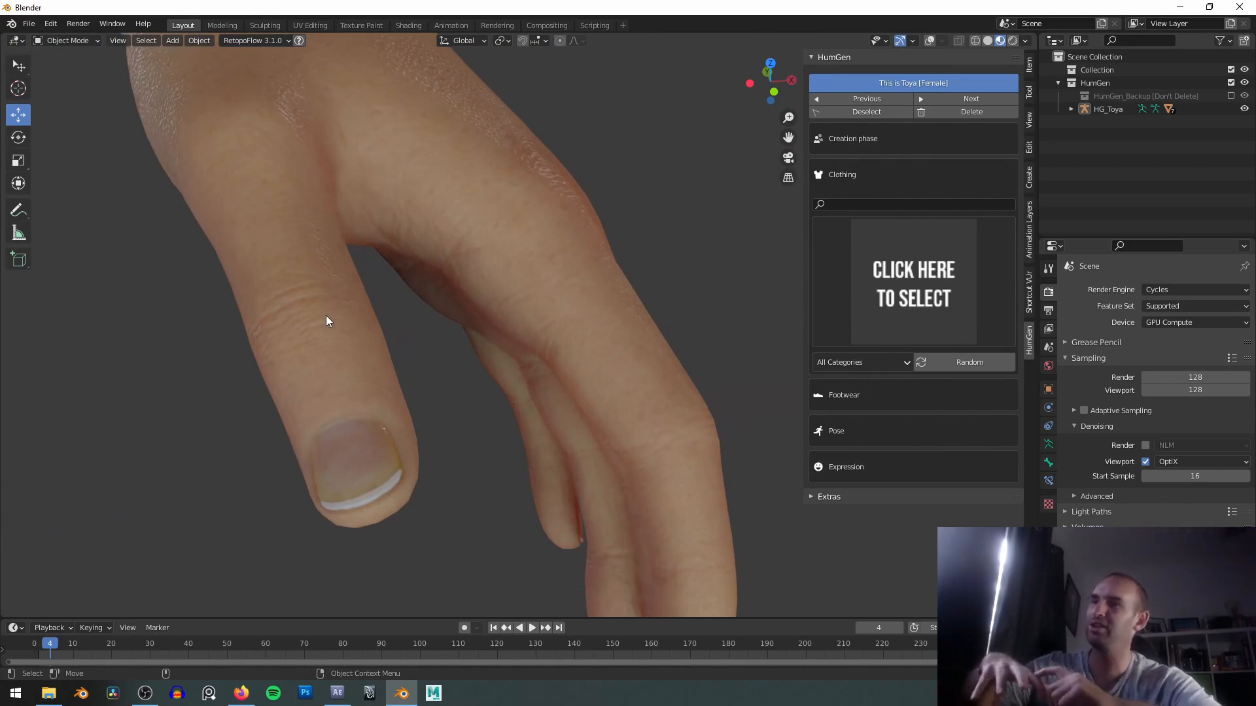
{"action": "right_click_drag", "start_coordinate": [398, 480], "coordinate": [377, 502], "text": "alt"}
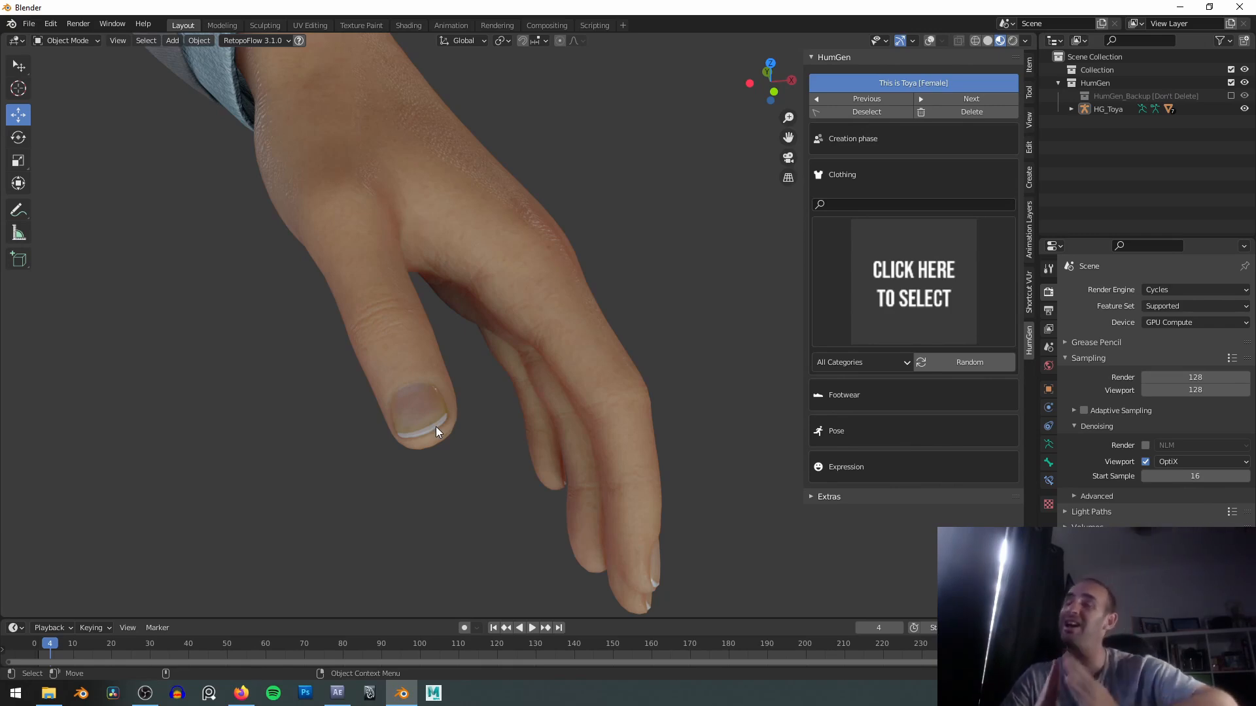
{"action": "left_click_drag", "start_coordinate": [550, 346], "coordinate": [242, 298], "text": "alt"}
{"action": "middle_click_drag", "start_coordinate": [241, 299], "coordinate": [326, 282], "text": "alt"}
{"action": "middle_click_drag", "start_coordinate": [291, 121], "coordinate": [439, 329], "text": "alt"}
{"action": "right_click_drag", "start_coordinate": [439, 329], "coordinate": [437, 268], "text": "alt"}
{"action": "left_click_drag", "start_coordinate": [437, 268], "coordinate": [511, 285], "text": "alt"}
{"action": "right_click_drag", "start_coordinate": [512, 285], "coordinate": [367, 124], "text": "alt"}
{"action": "left_click_drag", "start_coordinate": [418, 262], "coordinate": [530, 225], "text": "alt"}
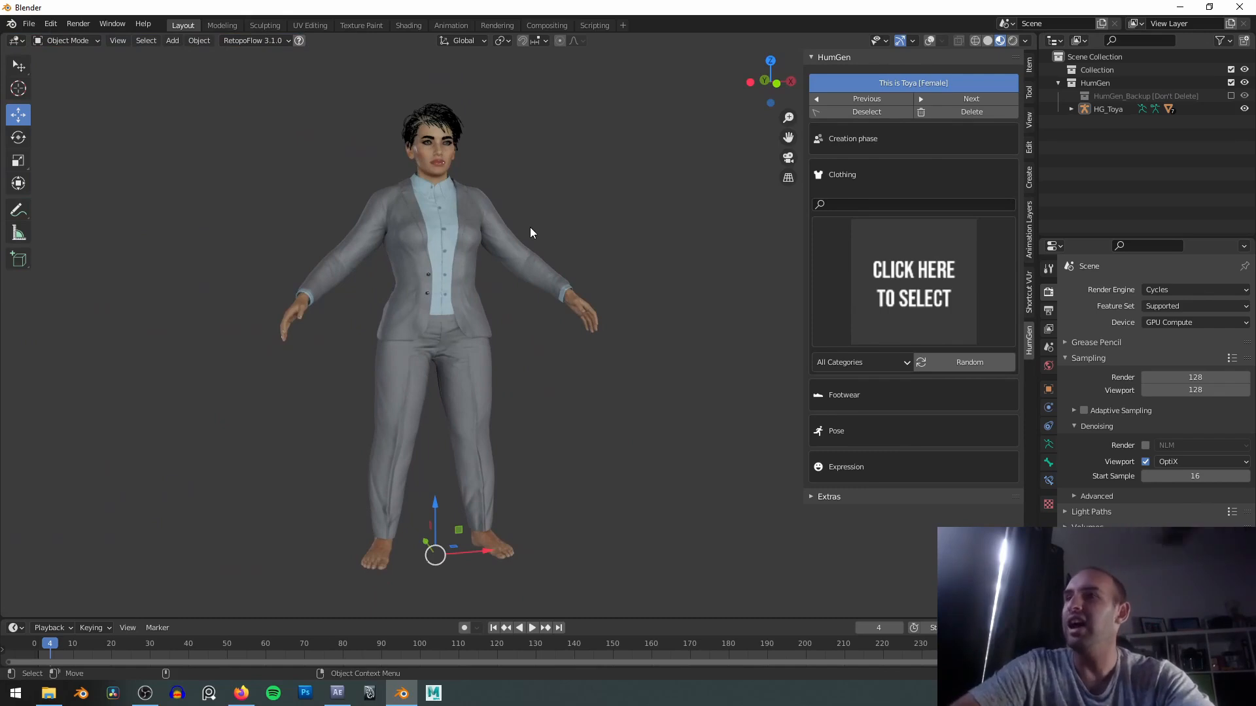
Look through the HumGen Extras developer tools, including the cloth, saving and hair operations.
{"action": "left_click", "coordinate": [980, 253]}
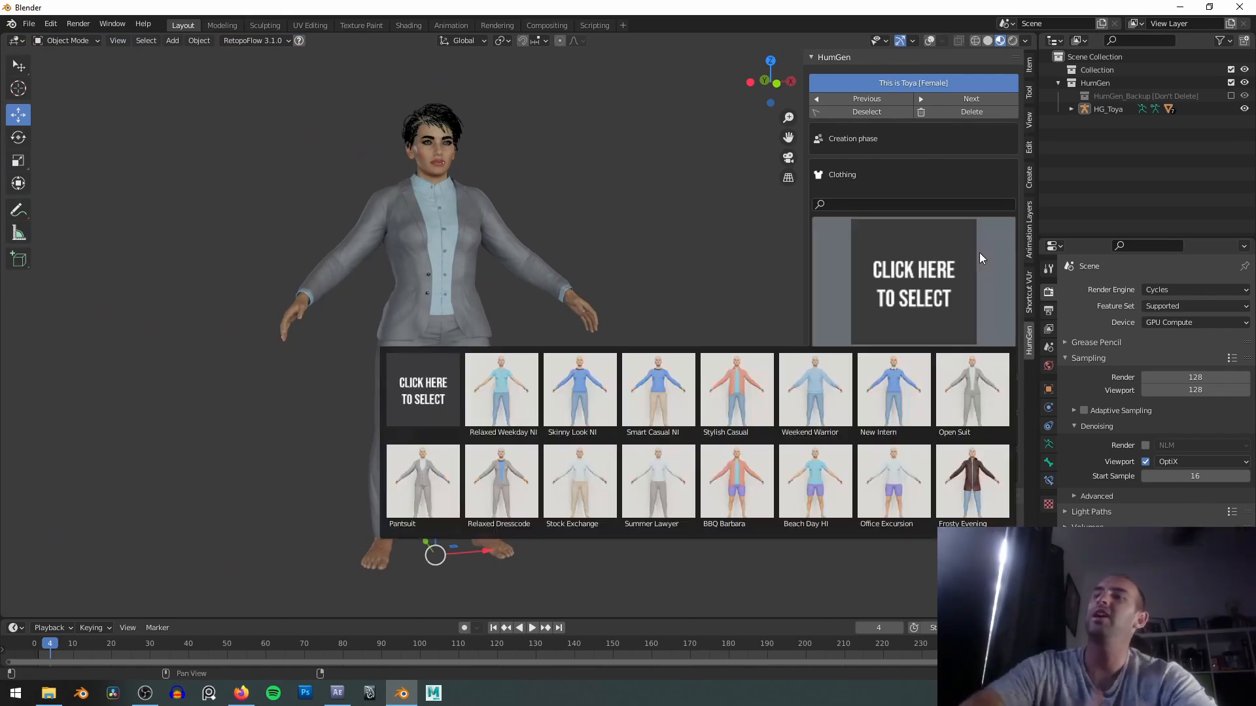
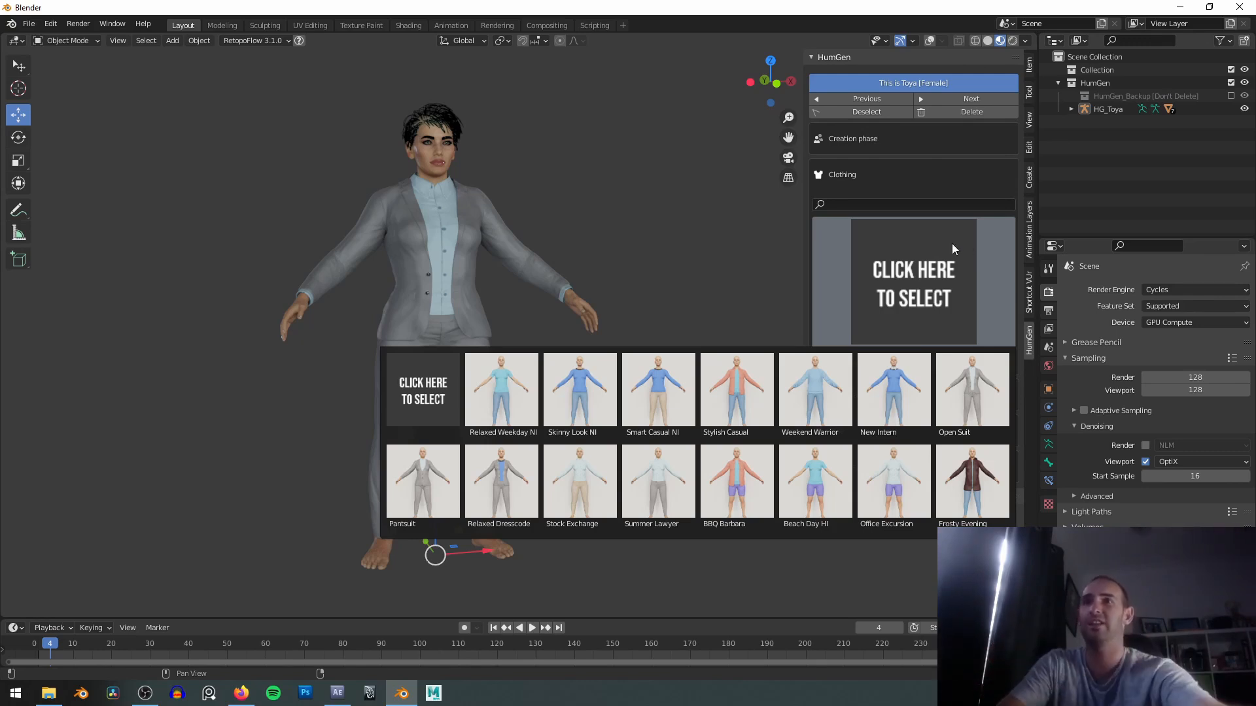
{"action": "left_click", "coordinate": [839, 498]}
{"action": "scroll", "coordinate": [906, 513], "scroll_direction": "down", "scroll_amount": 4}
{"action": "scroll", "coordinate": [915, 514], "scroll_direction": "down", "scroll_amount": 6}
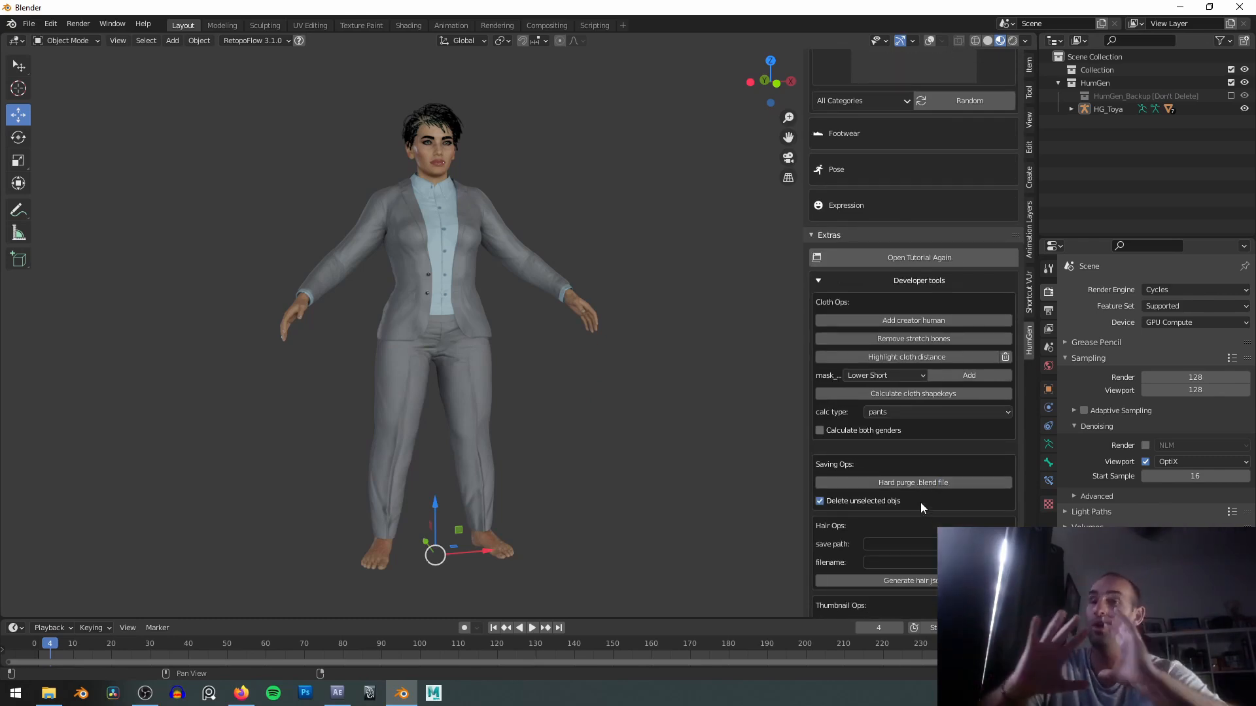
{"action": "scroll", "coordinate": [942, 451], "scroll_direction": "down", "scroll_amount": 2}
{"action": "scroll", "coordinate": [930, 507], "scroll_direction": "up", "scroll_amount": 5}
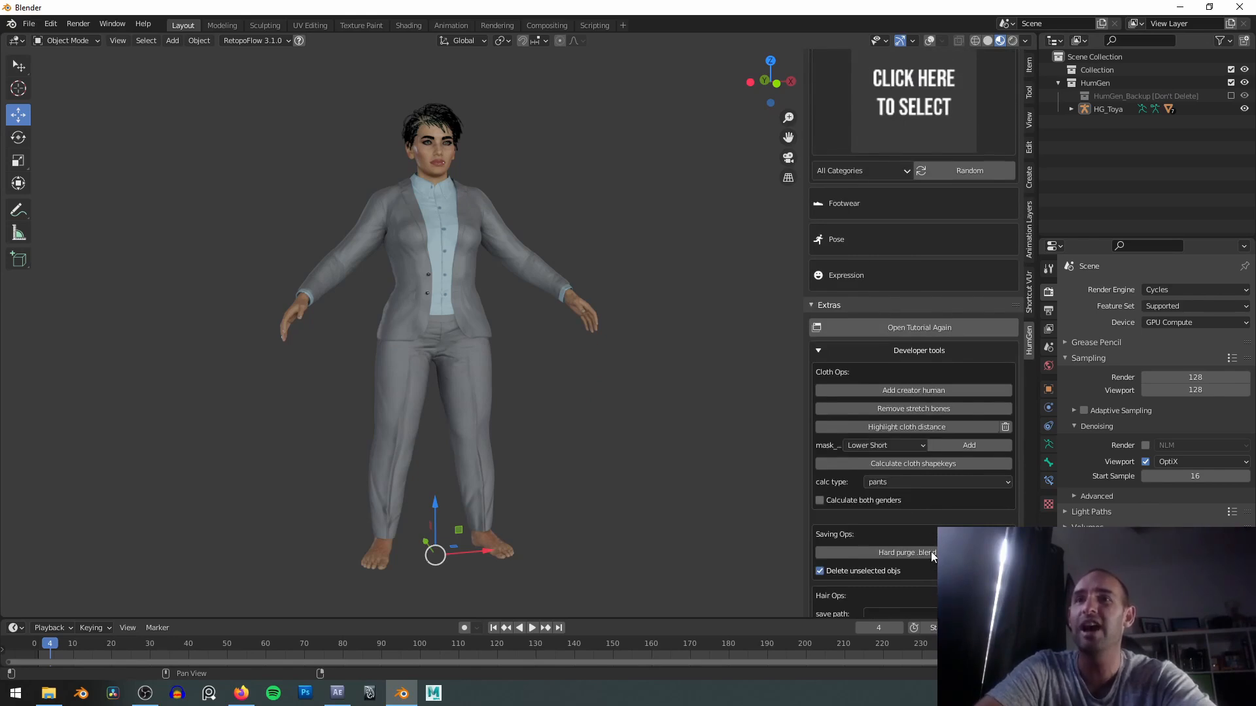
{"action": "left_click", "coordinate": [815, 306]}
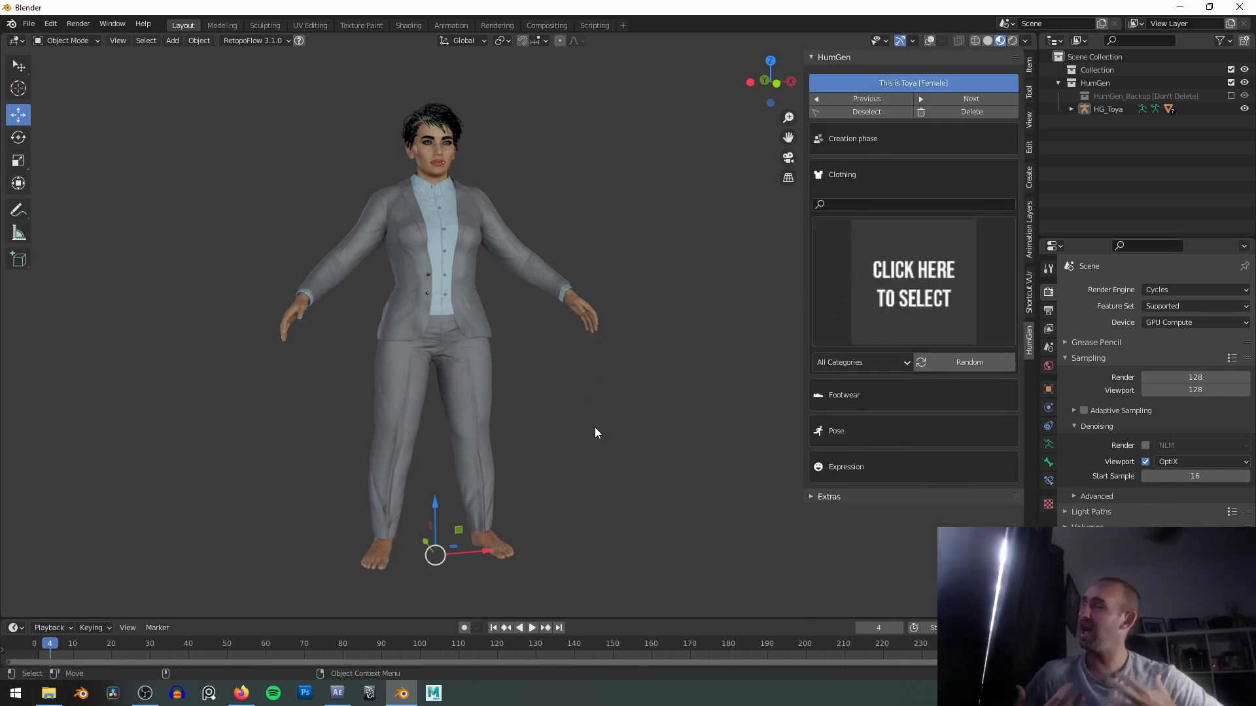
Dress the character in the Weekend Warrior outfit from the clothing library.
{"action": "left_click", "coordinate": [857, 221]}
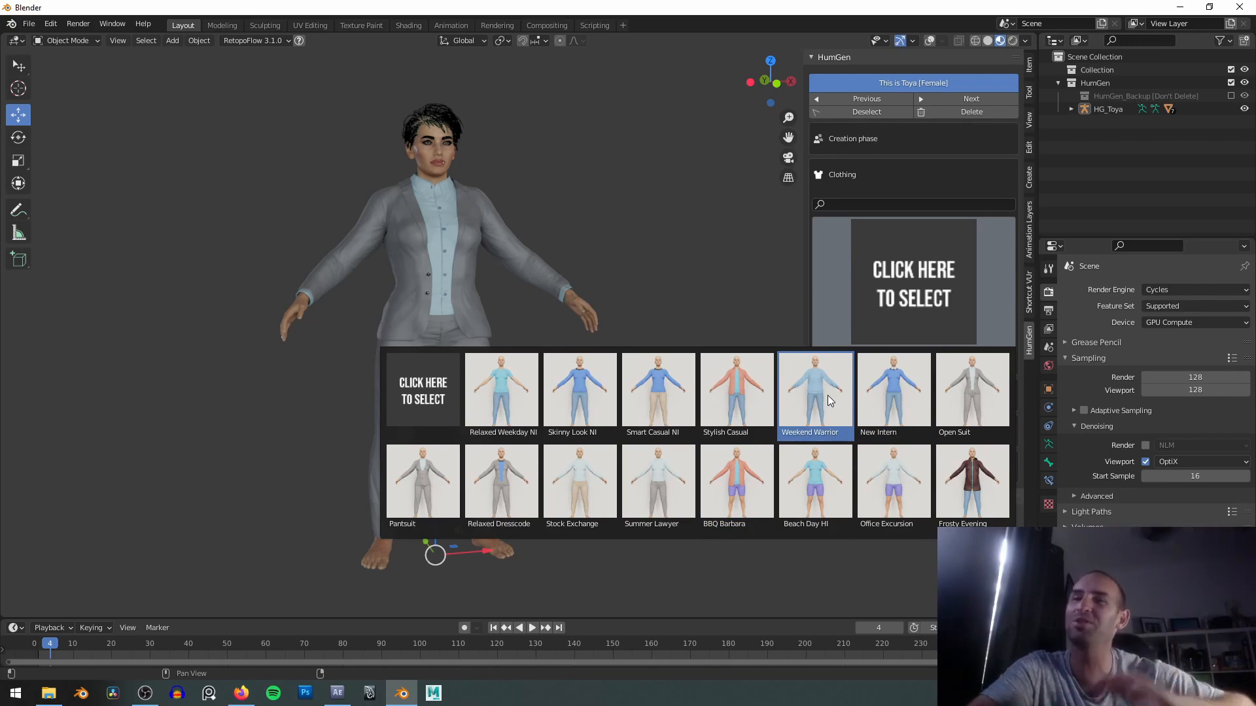
{"action": "left_click", "coordinate": [599, 203]}
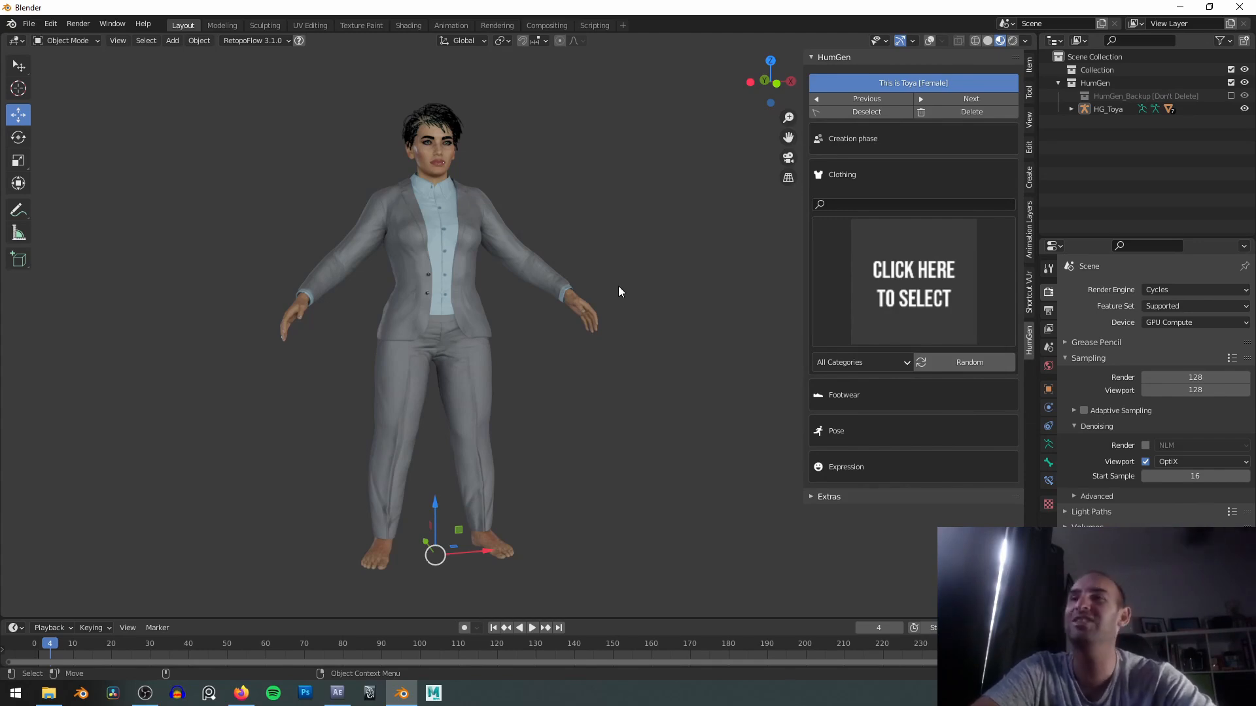
{"action": "left_click", "coordinate": [889, 304]}
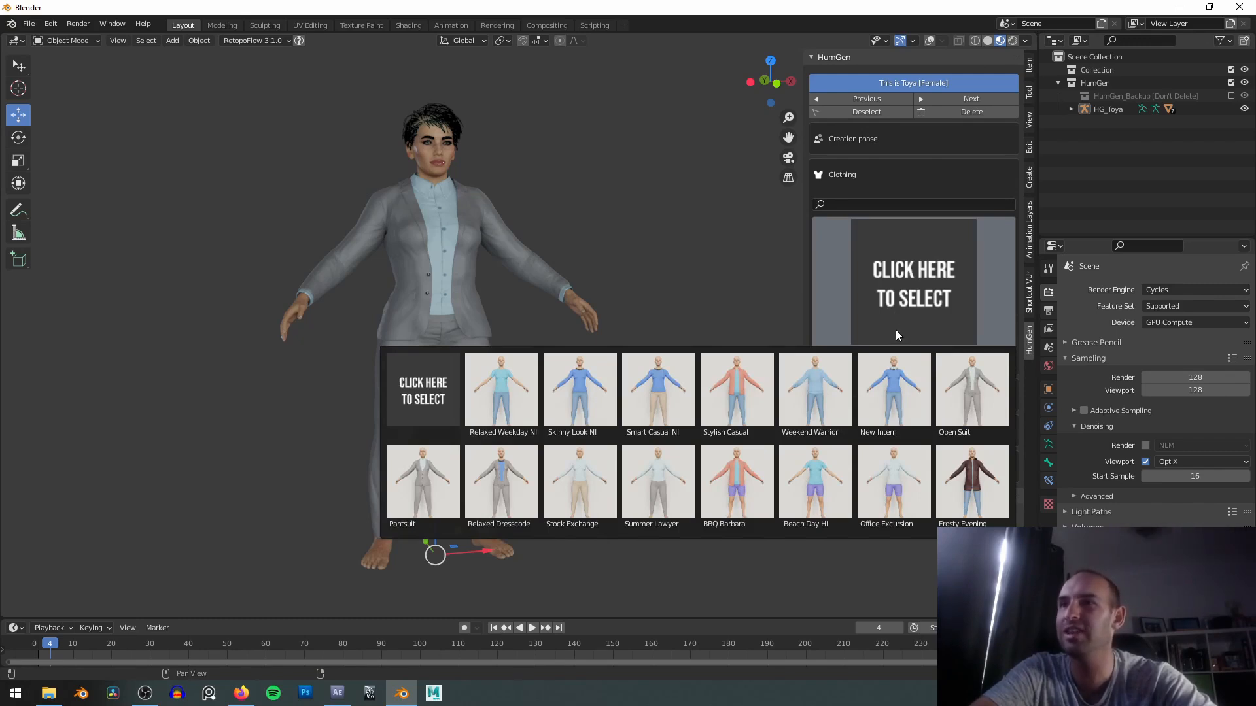
{"action": "left_click", "coordinate": [808, 399]}
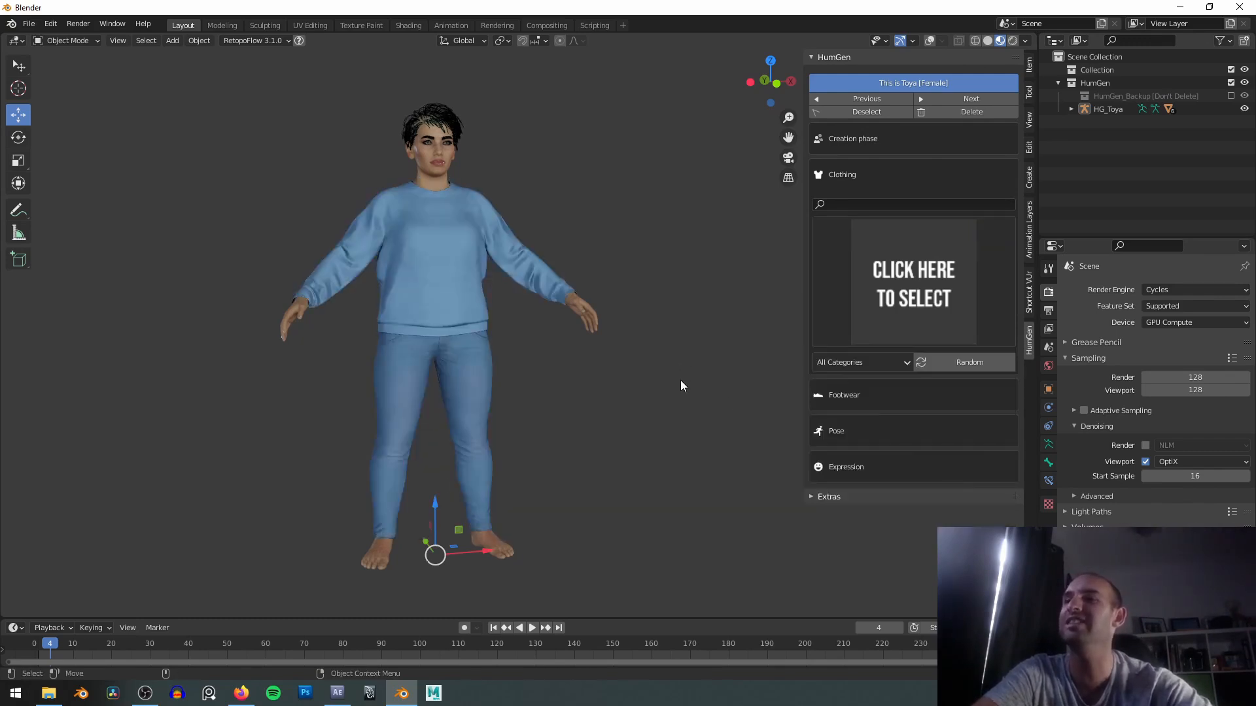
Try the Suede Sneakers footwear on the character and view the feet up close.
{"action": "left_click", "coordinate": [846, 394]}
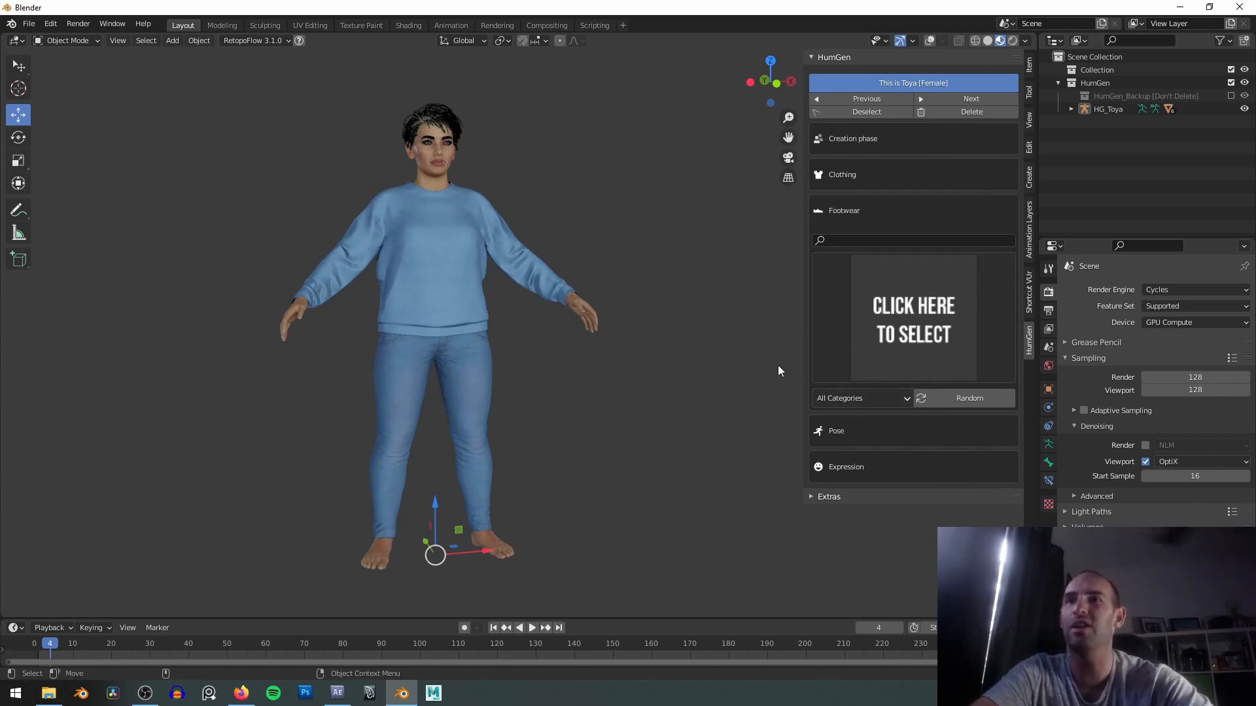
{"action": "left_click", "coordinate": [915, 314]}
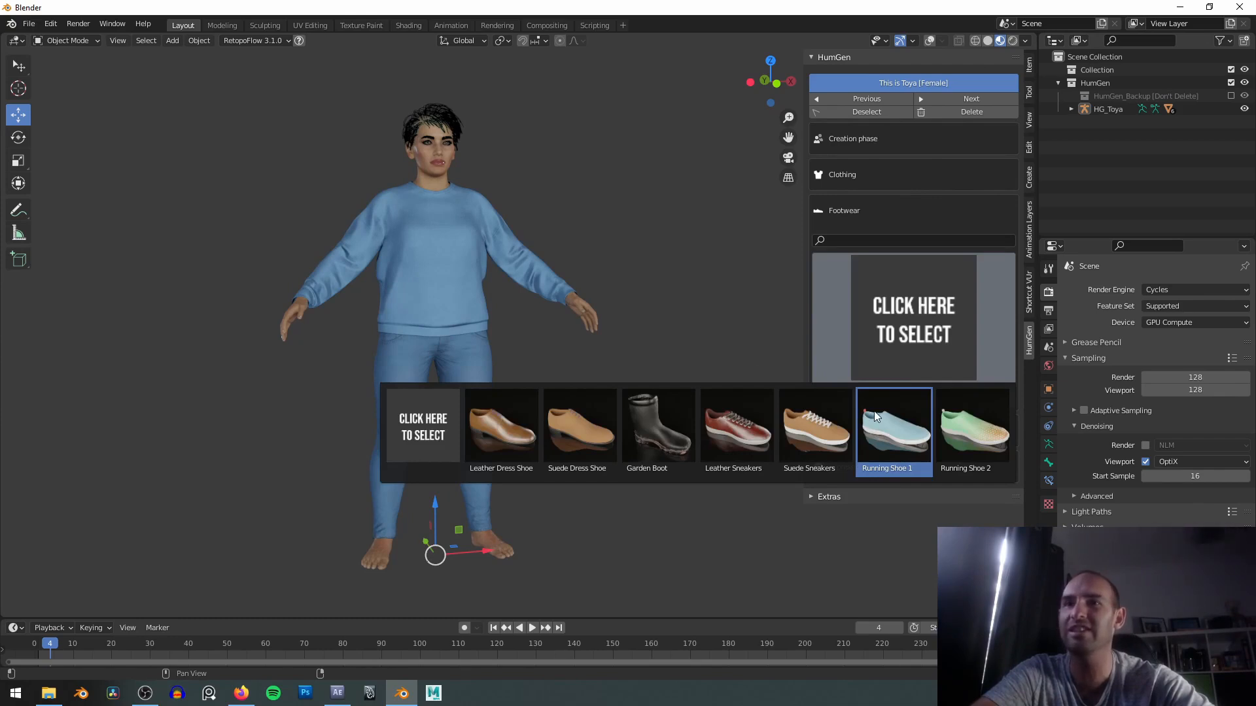
{"action": "left_click", "coordinate": [828, 429]}
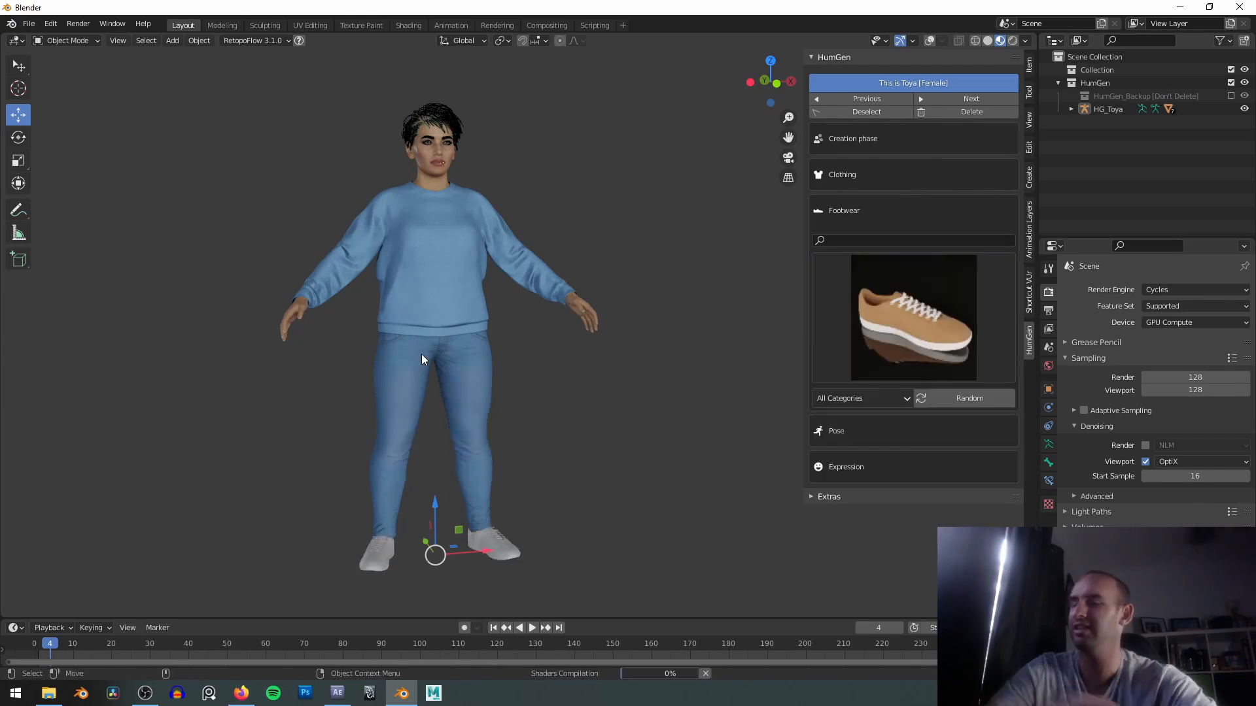
{"action": "middle_click_drag", "start_coordinate": [414, 419], "coordinate": [517, 225], "text": "shift"}
{"action": "middle_click_drag", "start_coordinate": [537, 264], "coordinate": [752, 354]}
Put the Running Shoe 1 footwear on the character and check how the shoes fit with the jeans.
{"action": "left_click", "coordinate": [876, 318]}
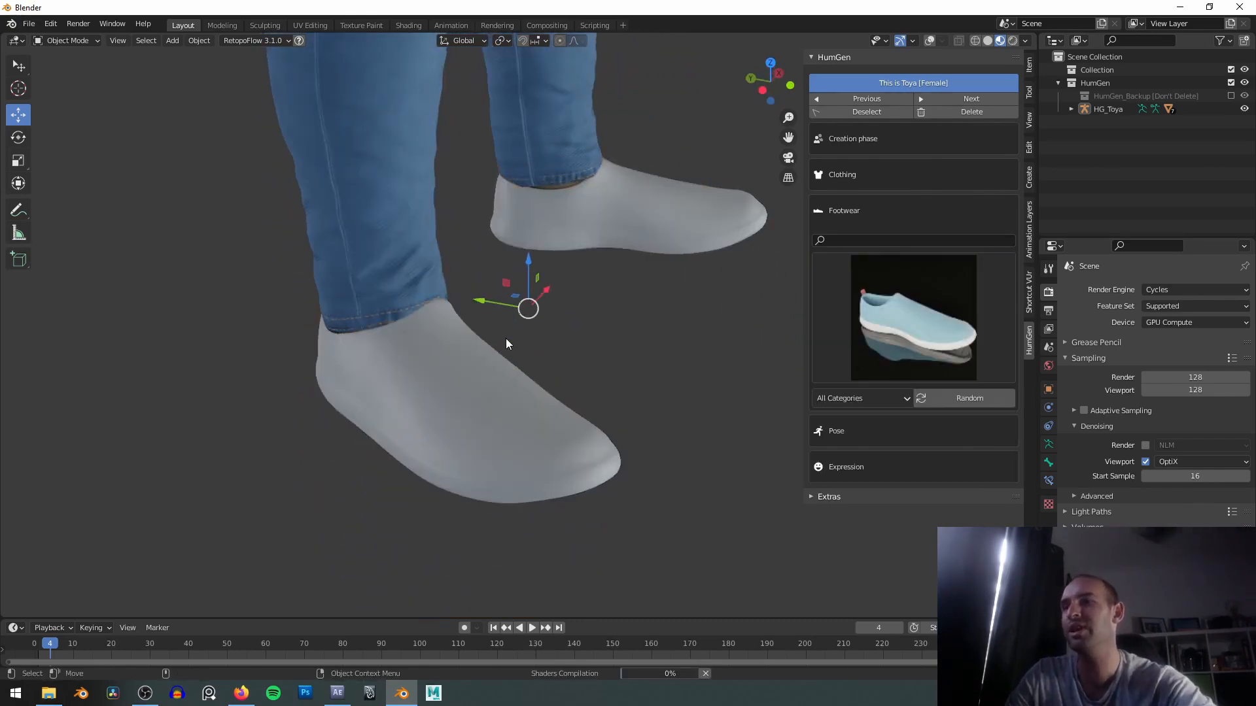
{"action": "middle_click_drag", "start_coordinate": [547, 336], "coordinate": [940, 294]}
{"action": "left_click", "coordinate": [939, 294]}
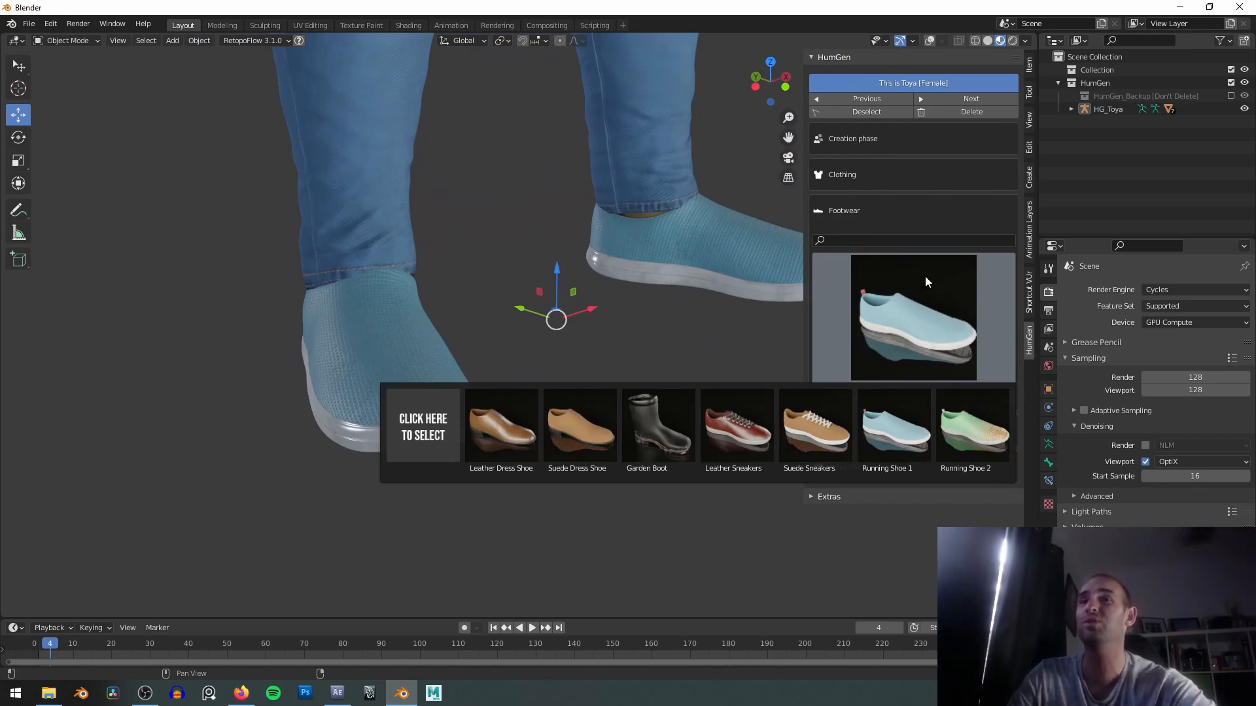
{"action": "scroll", "coordinate": [504, 136], "scroll_direction": "down", "scroll_amount": 8}
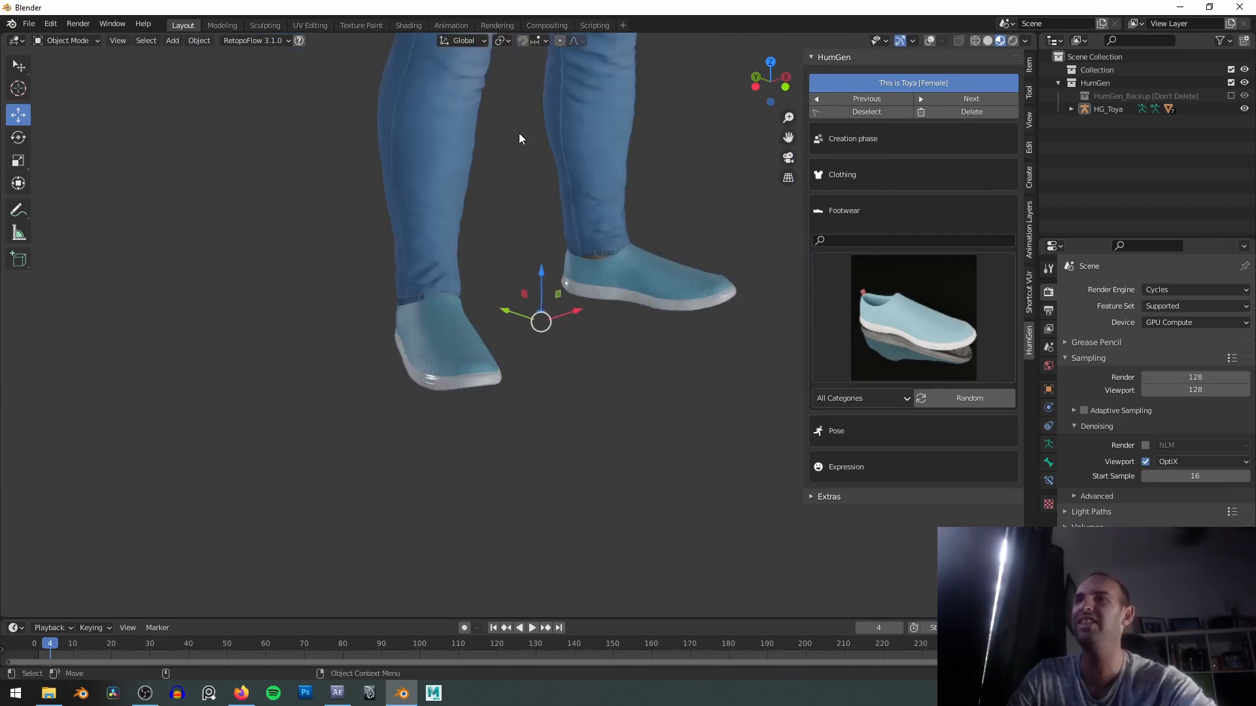
{"action": "scroll", "coordinate": [540, 291], "scroll_direction": "down", "scroll_amount": 1}
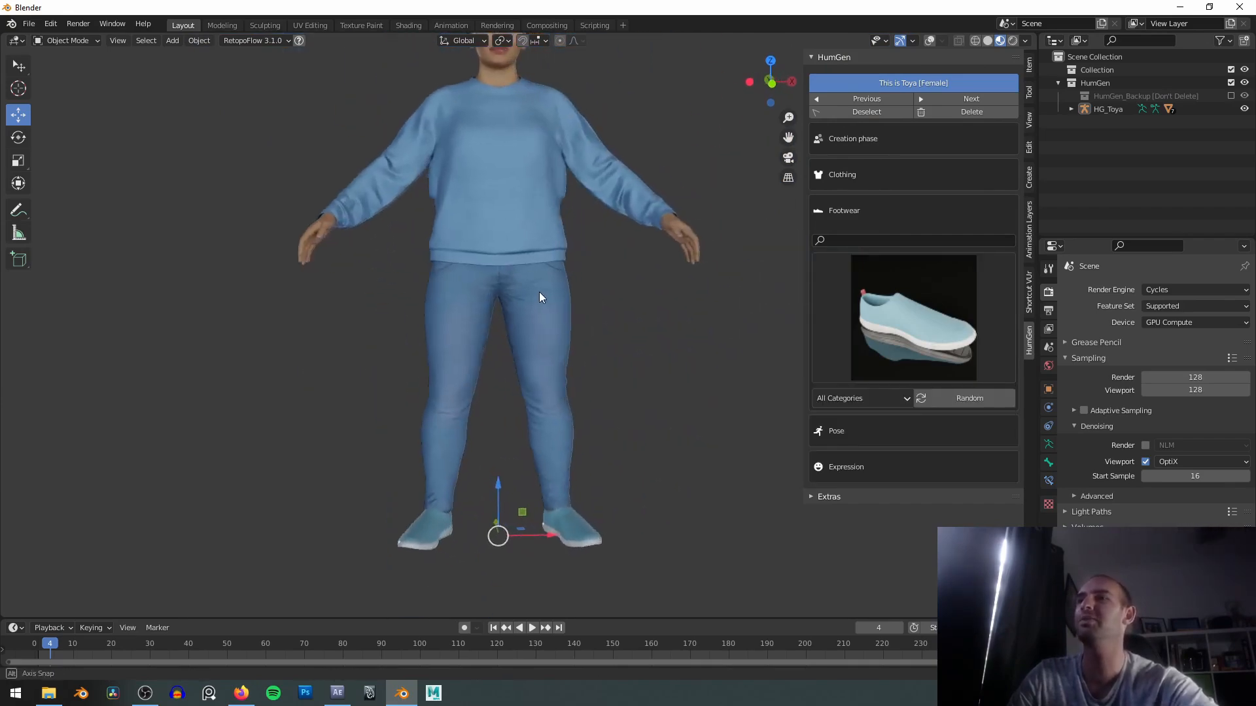
{"action": "scroll", "coordinate": [552, 291], "scroll_direction": "down", "scroll_amount": 2}
{"action": "scroll", "coordinate": [589, 297], "scroll_direction": "up", "scroll_amount": 2}
{"action": "scroll", "coordinate": [609, 299], "scroll_direction": "up", "scroll_amount": 4}
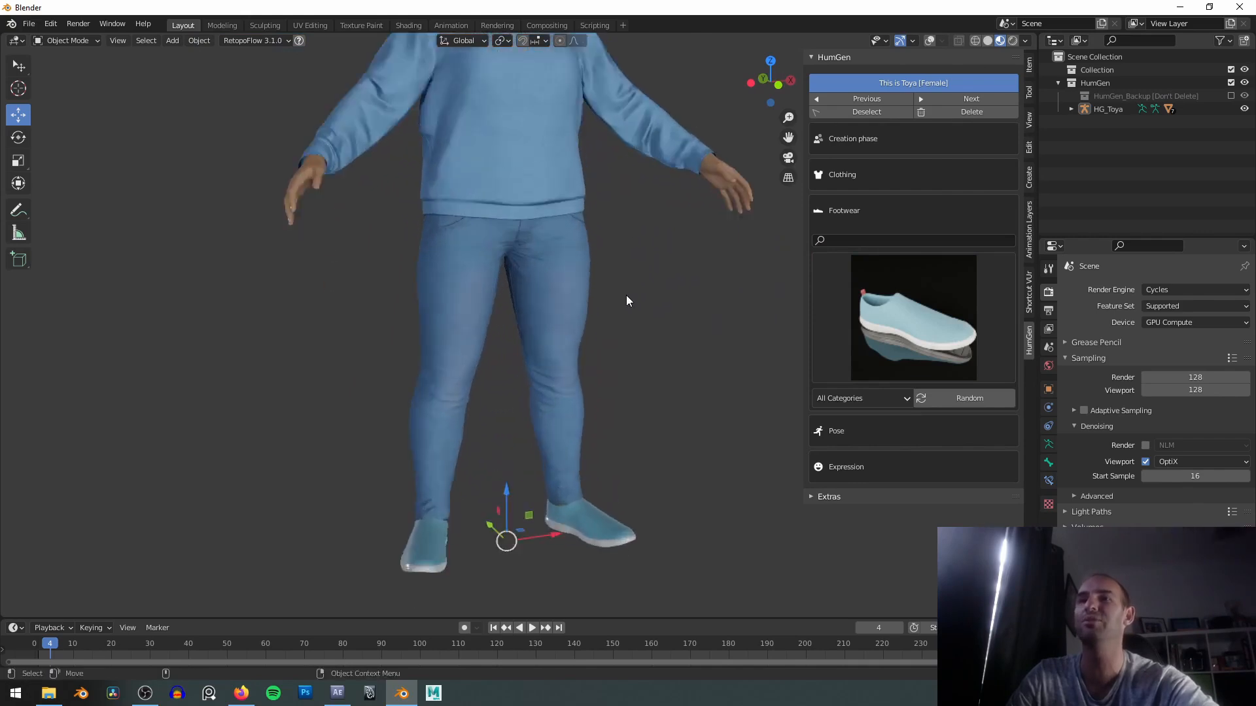
{"action": "left_click", "coordinate": [924, 307]}
{"action": "scroll", "coordinate": [685, 265], "scroll_direction": "down", "scroll_amount": 2}
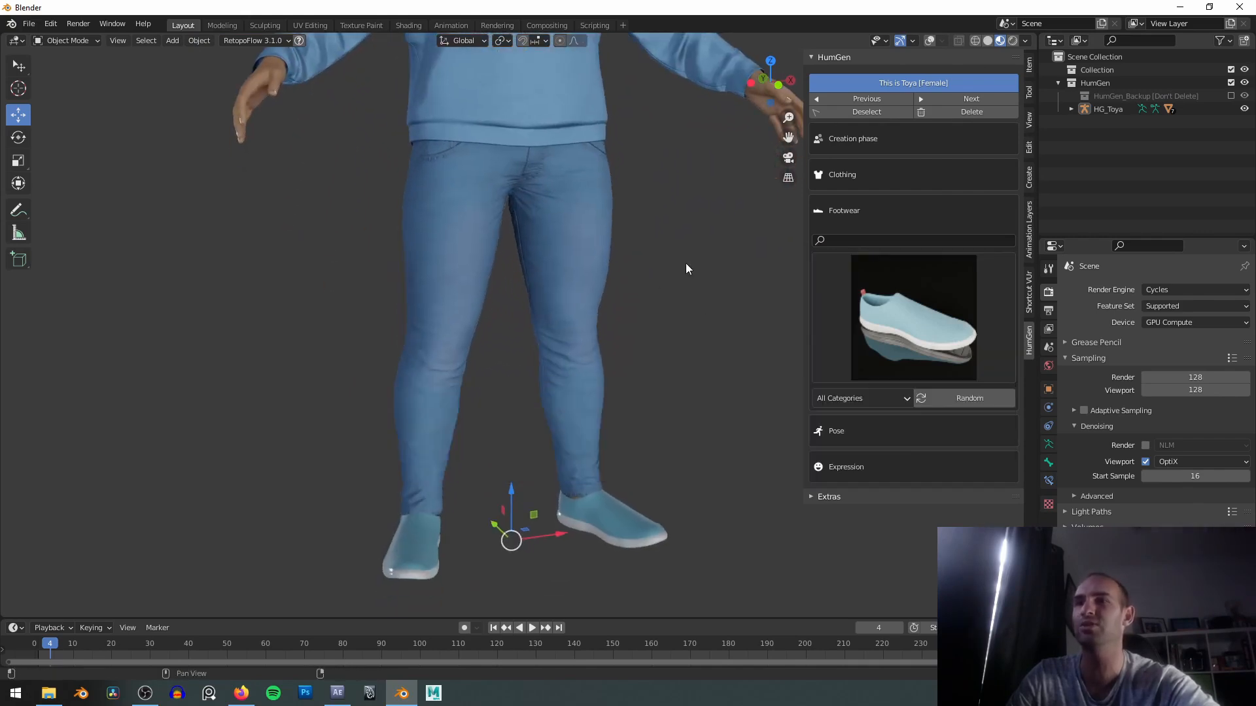
Try the library's standing pose with one hand raised to shade the eyes on the dressed character.
{"action": "left_click", "coordinate": [850, 424]}
{"action": "scroll", "coordinate": [681, 340], "scroll_direction": "up", "scroll_amount": 2}
{"action": "left_click", "coordinate": [860, 345]}
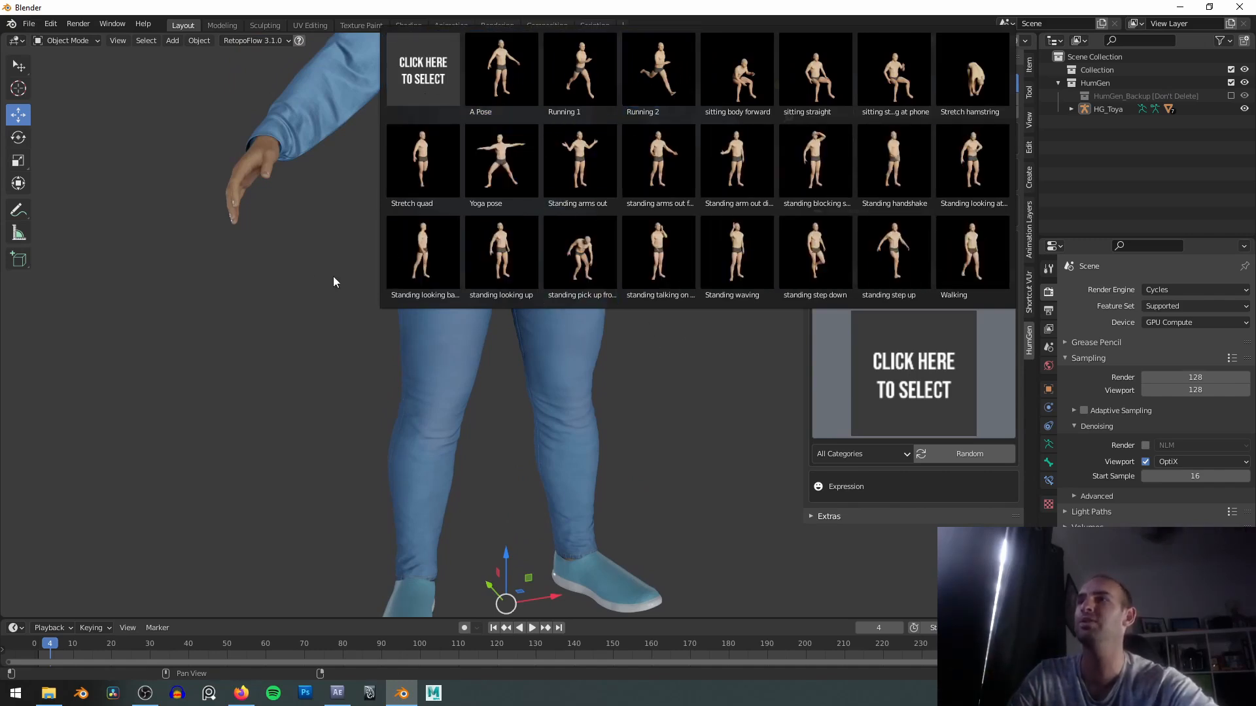
{"action": "scroll", "coordinate": [344, 316], "scroll_direction": "down", "scroll_amount": 2}
{"action": "left_click", "coordinate": [984, 347]}
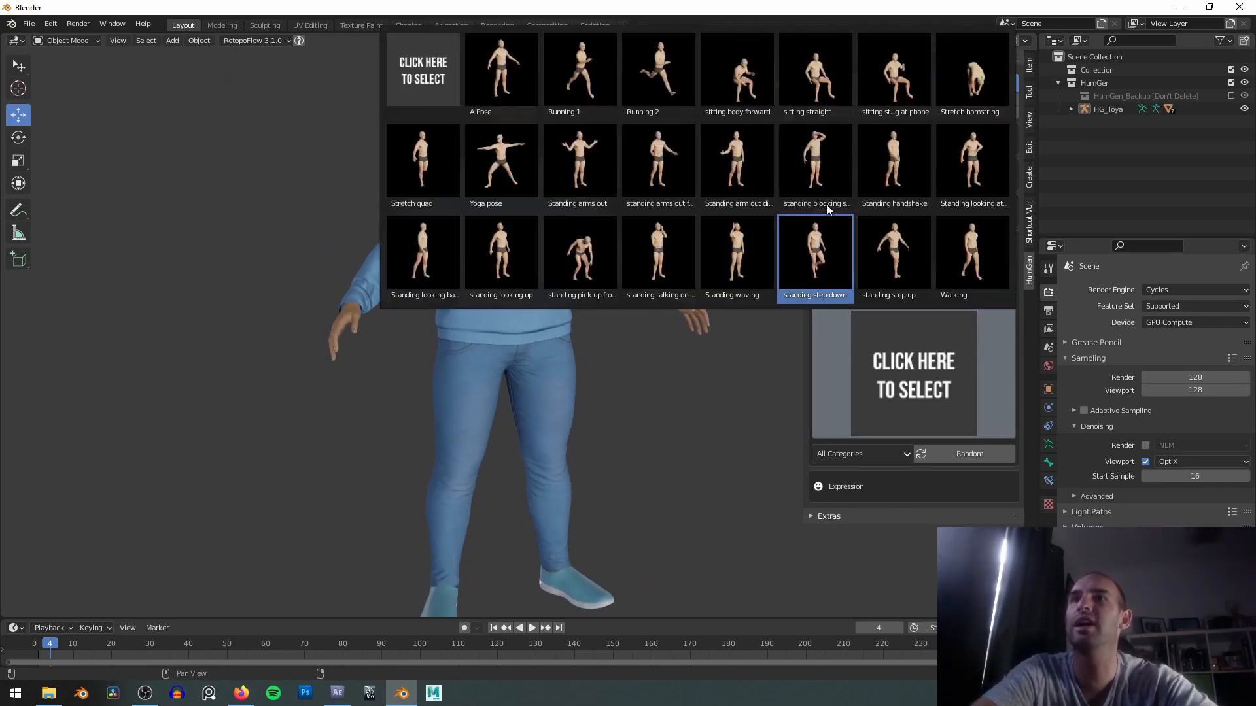
{"action": "key", "text": "Return"}
{"action": "middle_click_drag", "start_coordinate": [652, 285], "coordinate": [861, 348]}
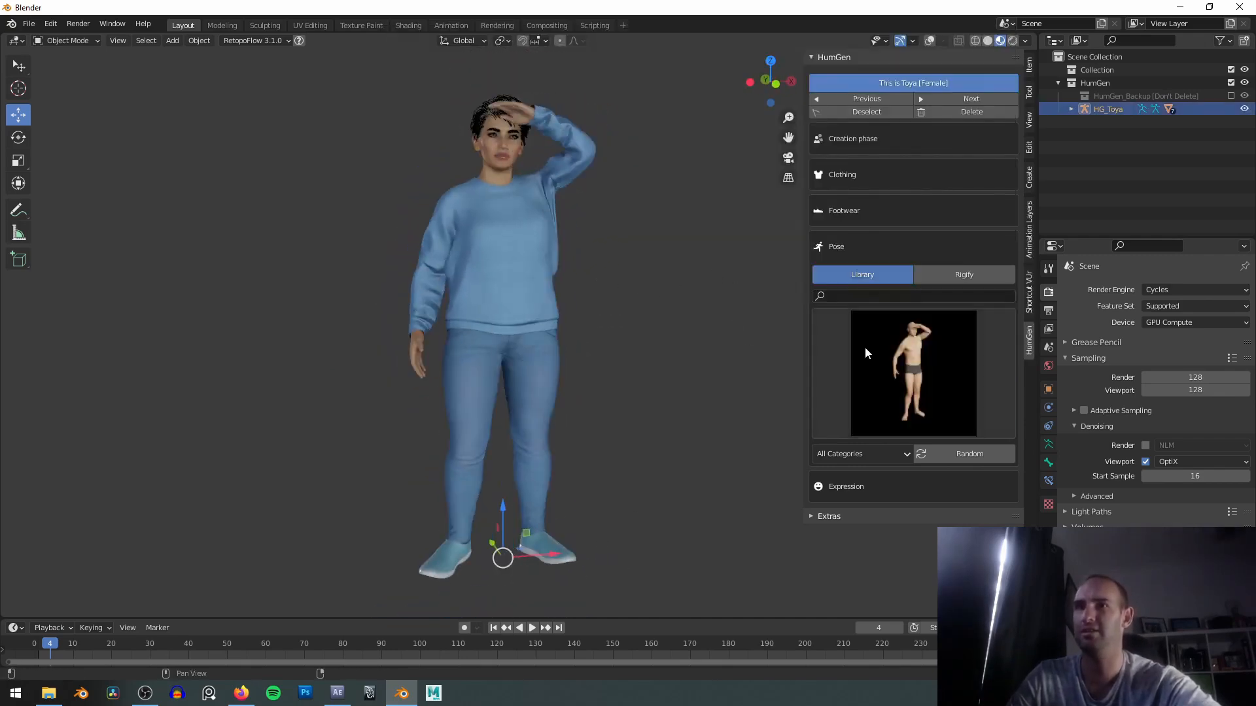
Try the seated looking-at-phone pose and check the clothing's deformation from the side and front.
{"action": "left_click", "coordinate": [865, 352]}
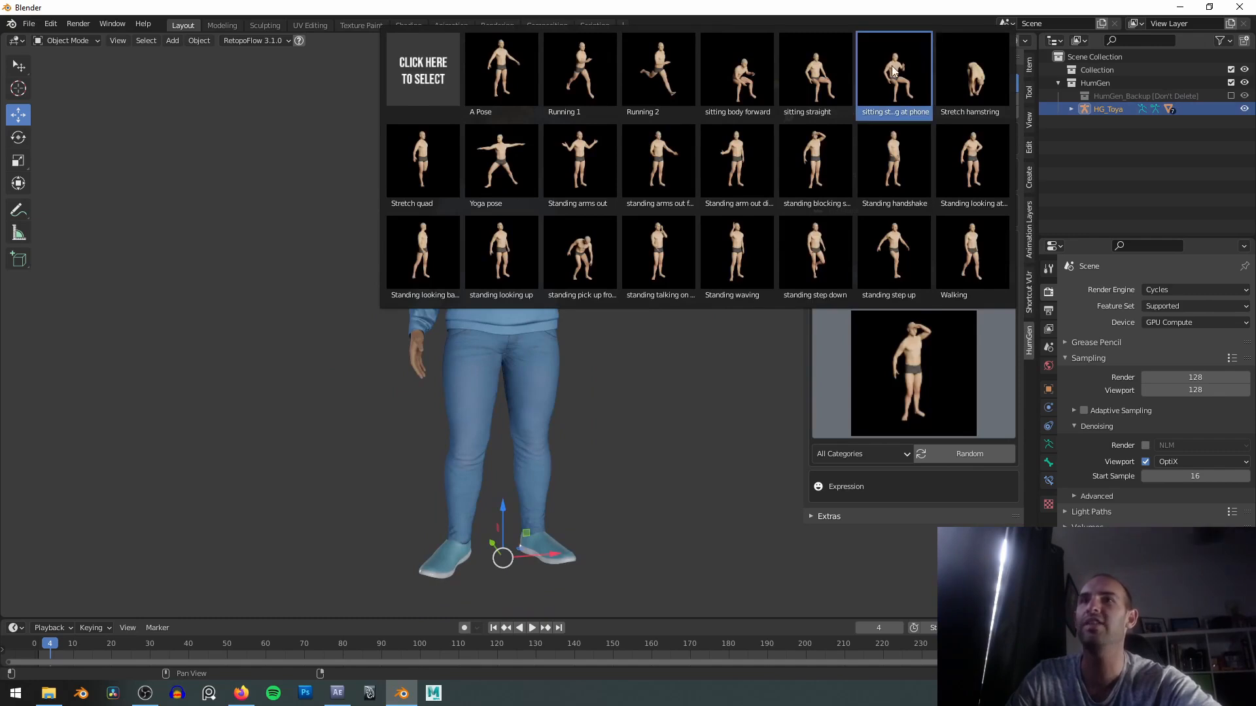
{"action": "key", "text": "Return"}
{"action": "middle_click_drag", "start_coordinate": [594, 403], "coordinate": [484, 373]}
{"action": "scroll", "coordinate": [553, 327], "scroll_direction": "up", "scroll_amount": 1}
{"action": "left_click_drag", "start_coordinate": [484, 372], "coordinate": [430, 378], "text": "alt"}
{"action": "scroll", "coordinate": [449, 406], "scroll_direction": "down", "scroll_amount": 6}
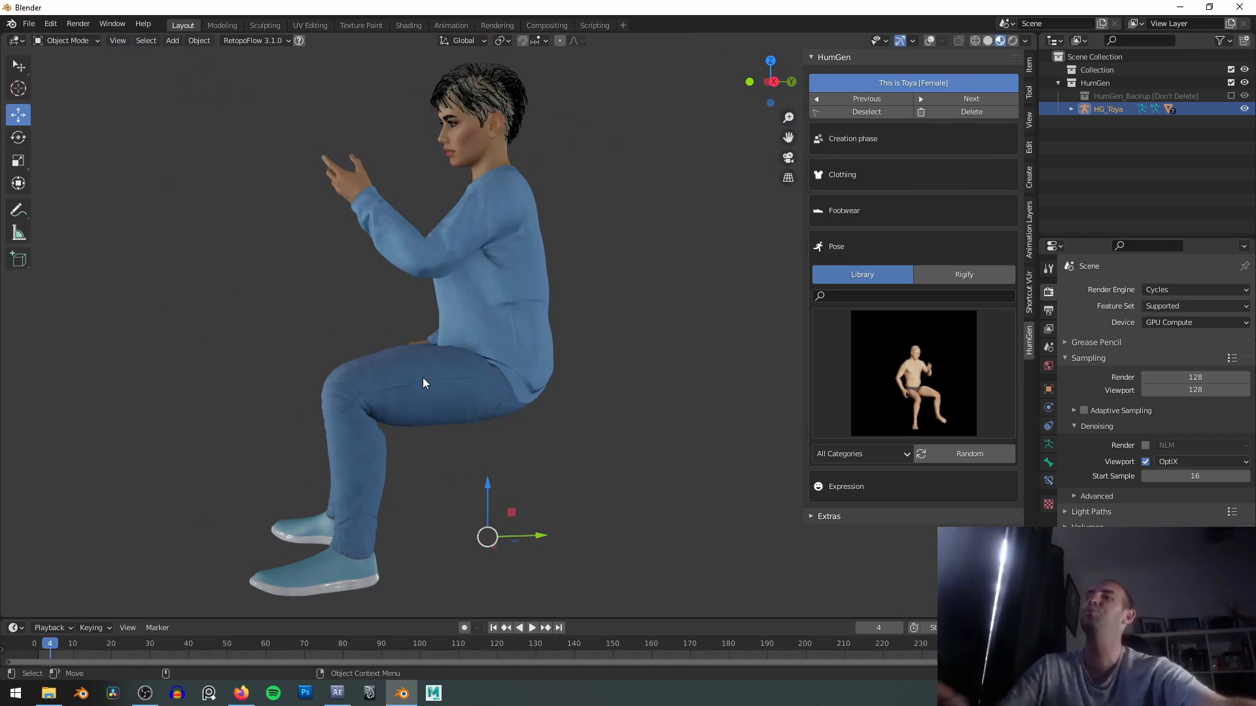
{"action": "middle_click_drag", "start_coordinate": [453, 332], "coordinate": [560, 327]}
{"action": "scroll", "coordinate": [596, 296], "scroll_direction": "up", "scroll_amount": 4}
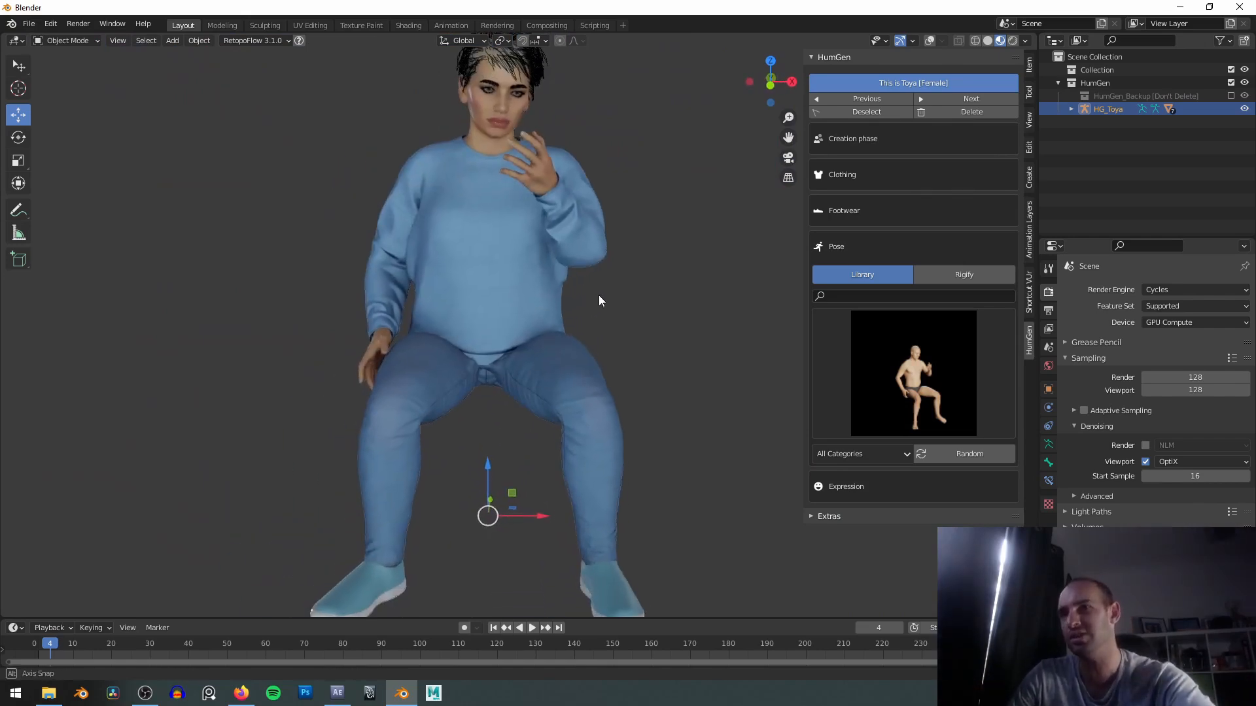
Try the Yoga pose and examine how the jeans deform around the crotch.
{"action": "left_click", "coordinate": [958, 392]}
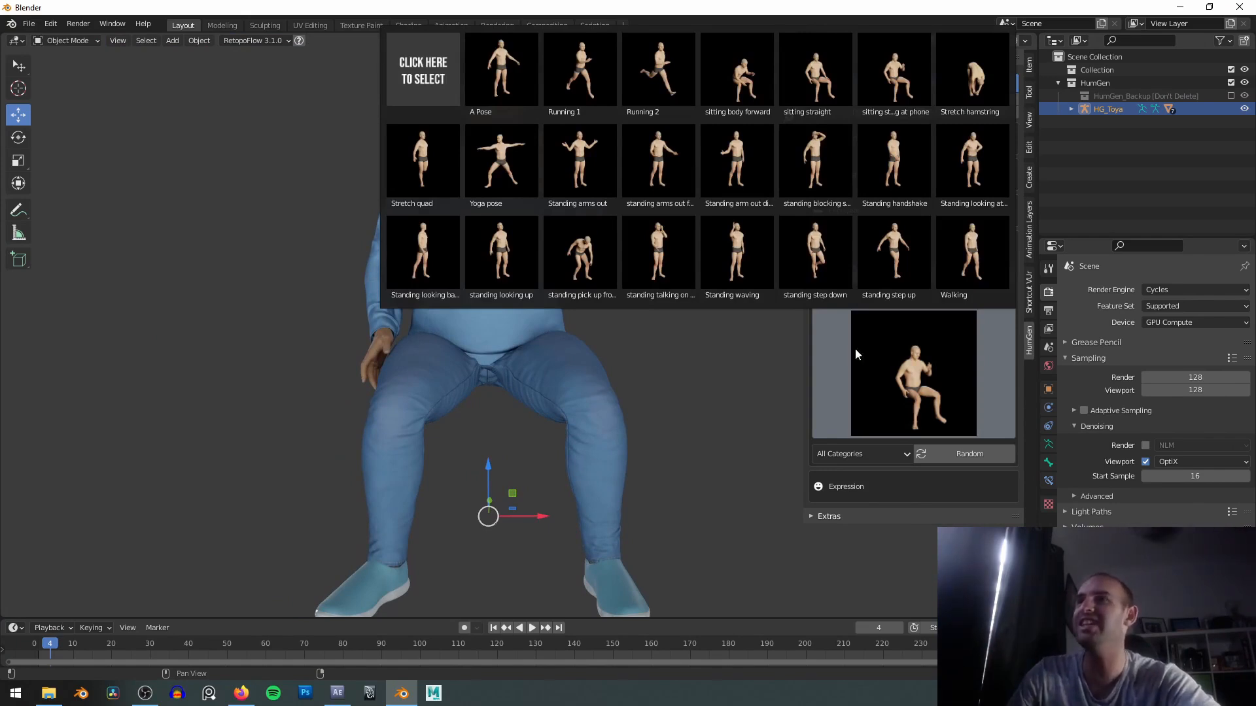
{"action": "scroll", "coordinate": [648, 389], "scroll_direction": "down", "scroll_amount": 3}
{"action": "middle_click_drag", "start_coordinate": [617, 274], "coordinate": [610, 307], "text": "shift"}
{"action": "scroll", "coordinate": [622, 315], "scroll_direction": "up", "scroll_amount": 2}
{"action": "scroll", "coordinate": [589, 316], "scroll_direction": "up", "scroll_amount": 4}
{"action": "middle_click_drag", "start_coordinate": [538, 324], "coordinate": [497, 304]}
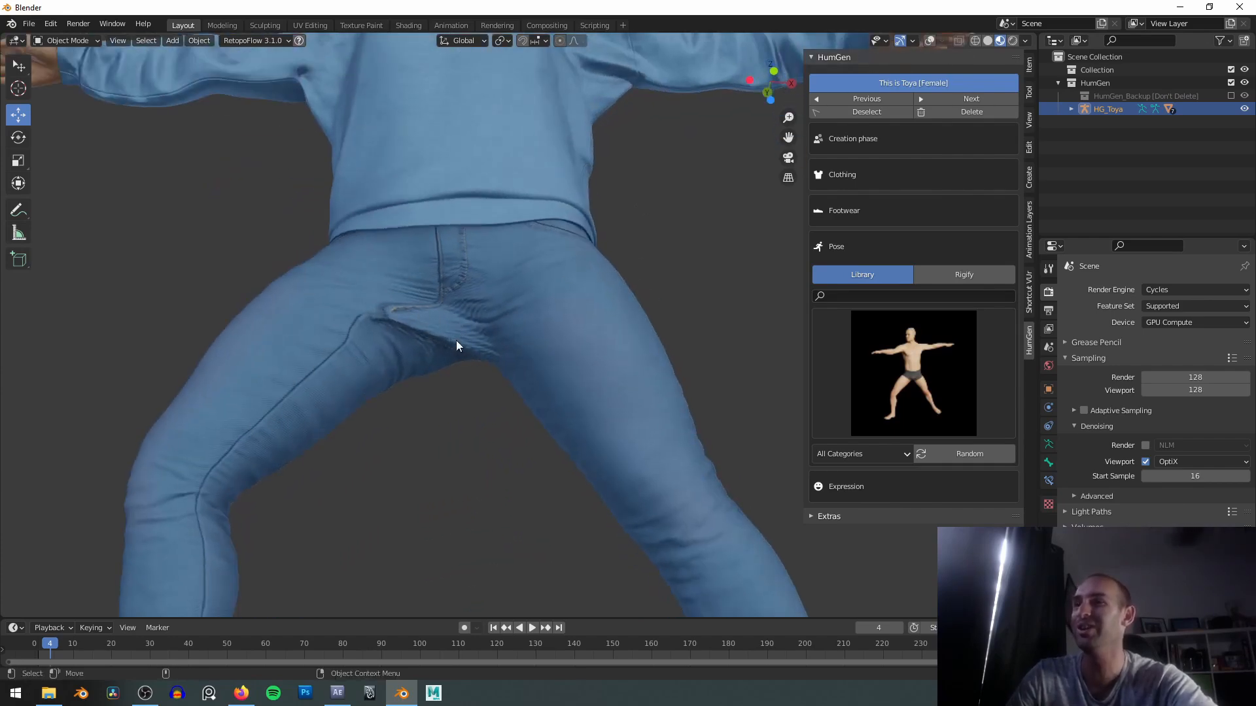
{"action": "scroll", "coordinate": [507, 366], "scroll_direction": "down", "scroll_amount": 6}
Try the Walking pose on the character.
{"action": "left_click", "coordinate": [882, 356]}
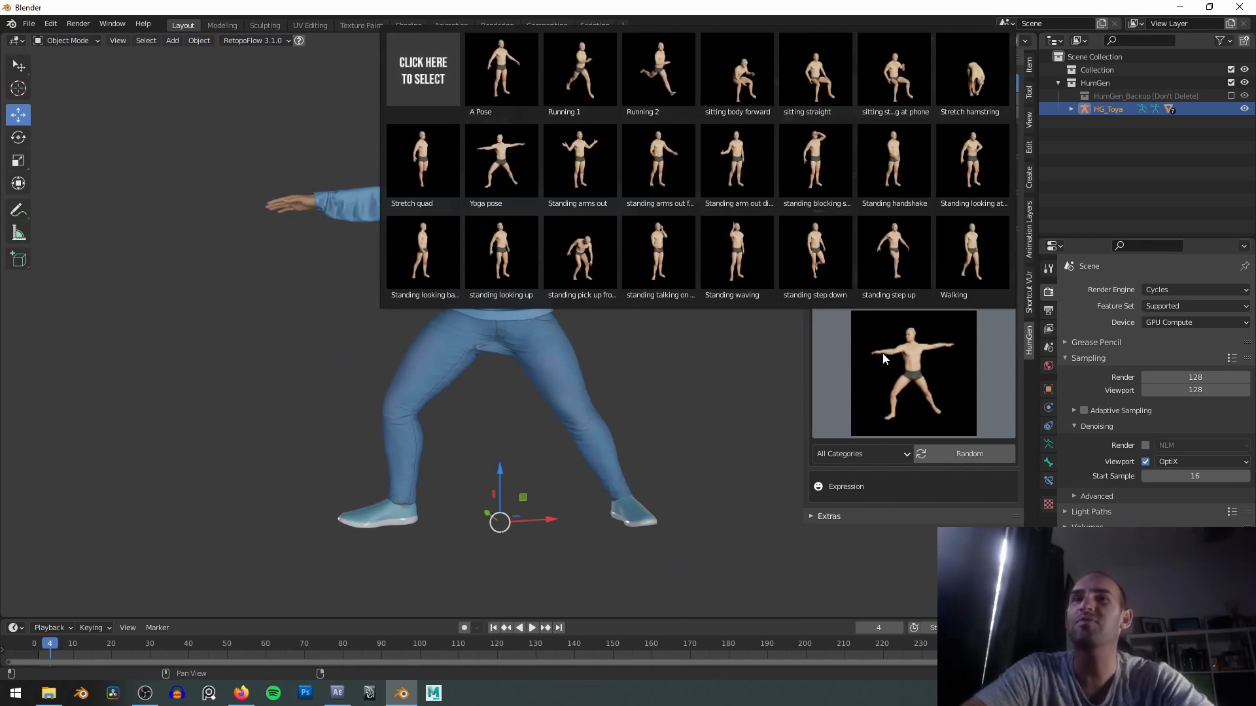
{"action": "left_click", "coordinate": [981, 252]}
{"action": "left_click", "coordinate": [934, 367]}
{"action": "scroll", "coordinate": [644, 307], "scroll_direction": "up", "scroll_amount": 2}
Try the Running 2 and Stretch quad poses on the character.
{"action": "left_click", "coordinate": [944, 352]}
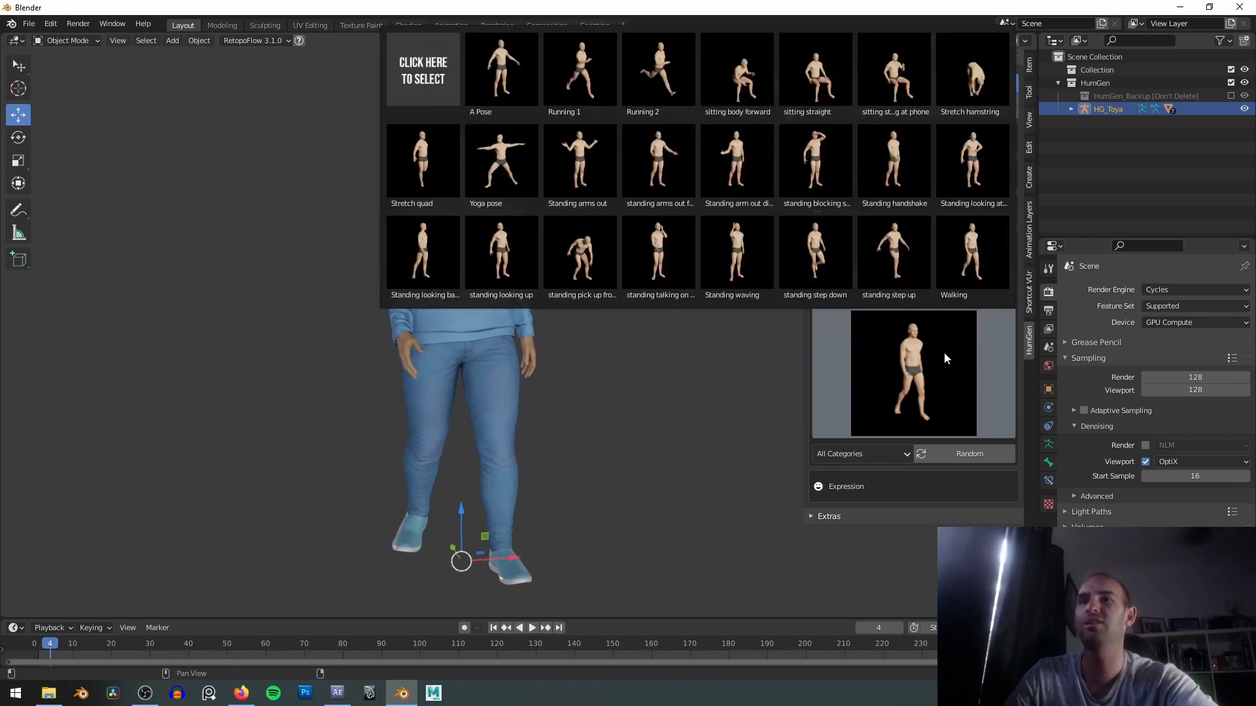
{"action": "left_click", "coordinate": [675, 78]}
{"action": "left_click", "coordinate": [928, 368]}
{"action": "middle_click_drag", "start_coordinate": [642, 365], "coordinate": [589, 366]}
Try the standing looking up pose on the character.
{"action": "left_click", "coordinate": [901, 377]}
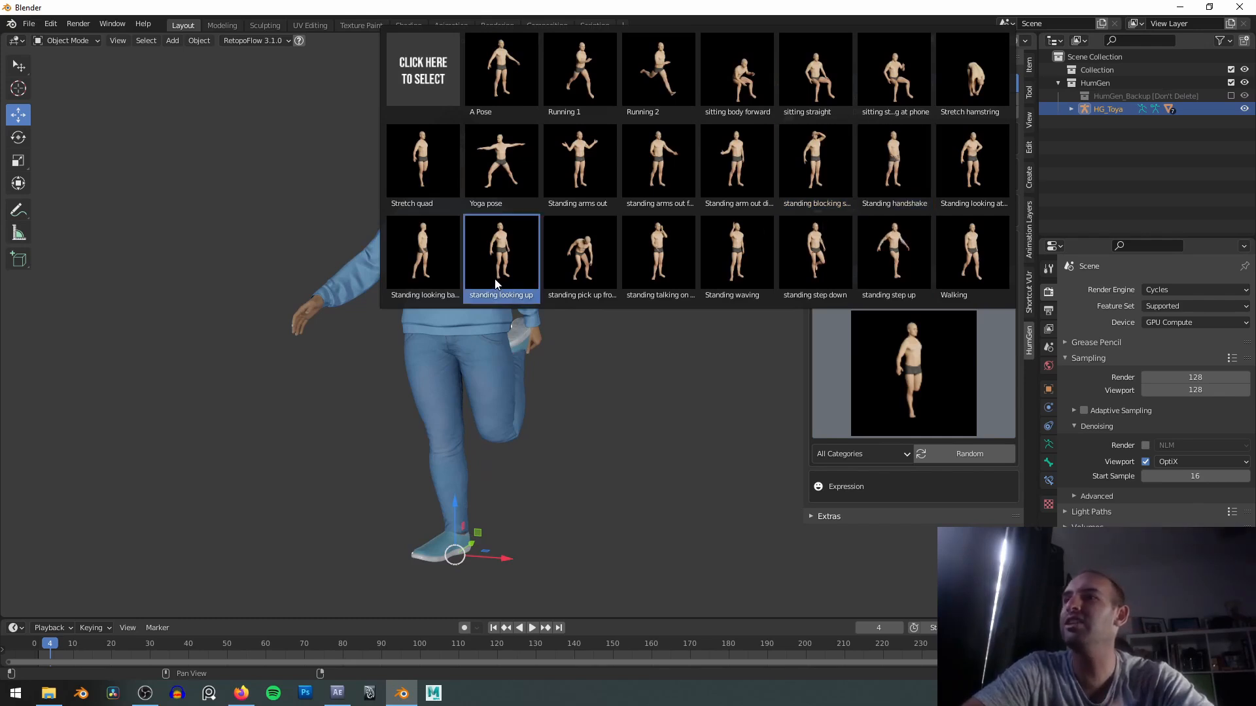
{"action": "left_click", "coordinate": [520, 246]}
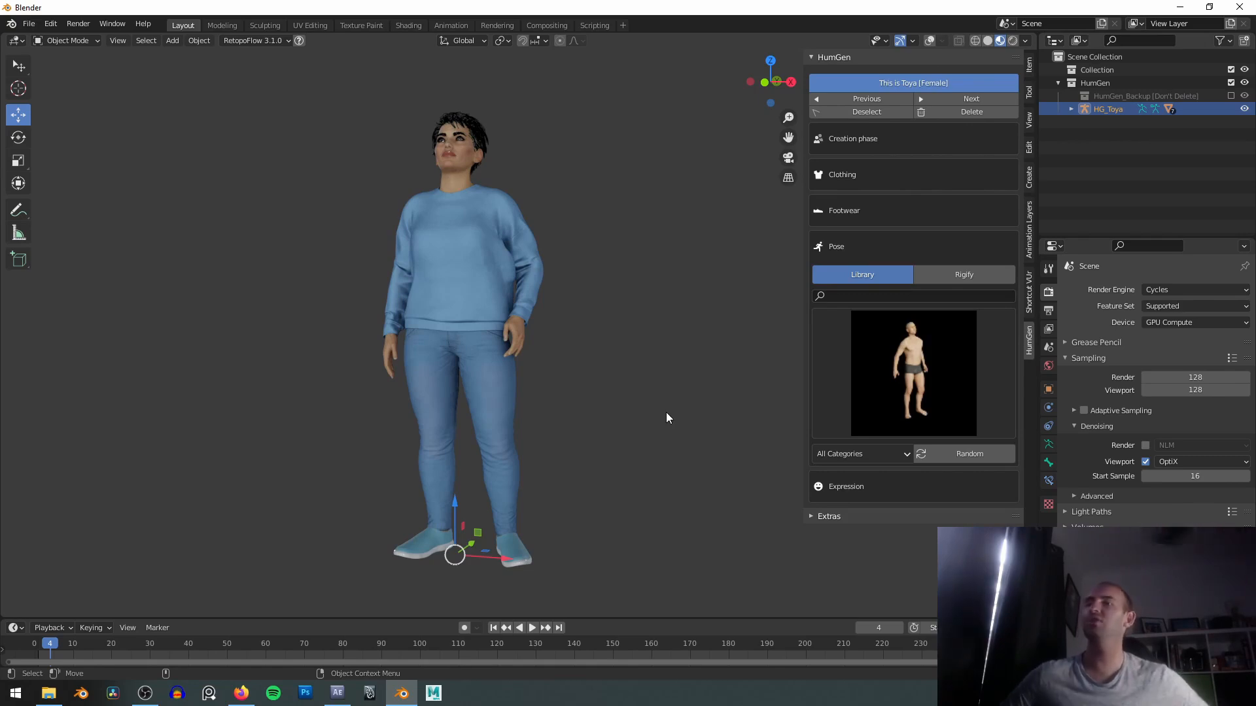
{"action": "left_click", "coordinate": [866, 358]}
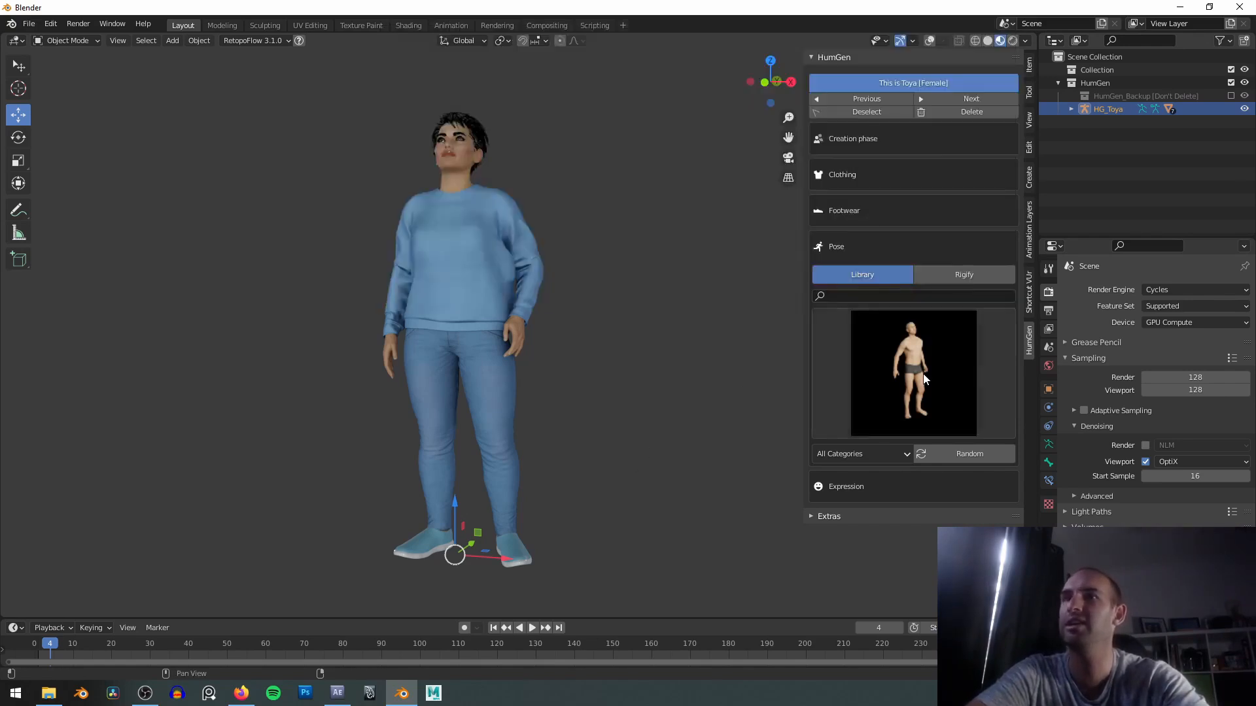
Set the character to the A Pose and view her from the front.
{"action": "left_click", "coordinate": [909, 380]}
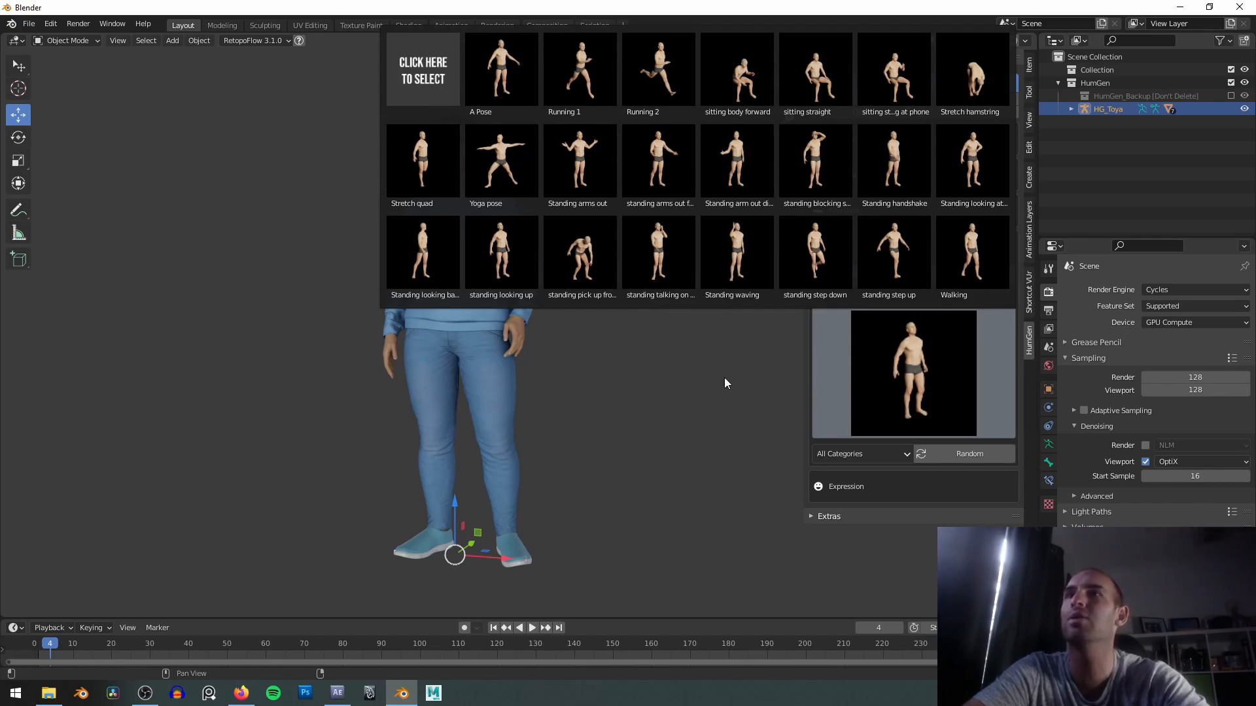
{"action": "left_click", "coordinate": [497, 87]}
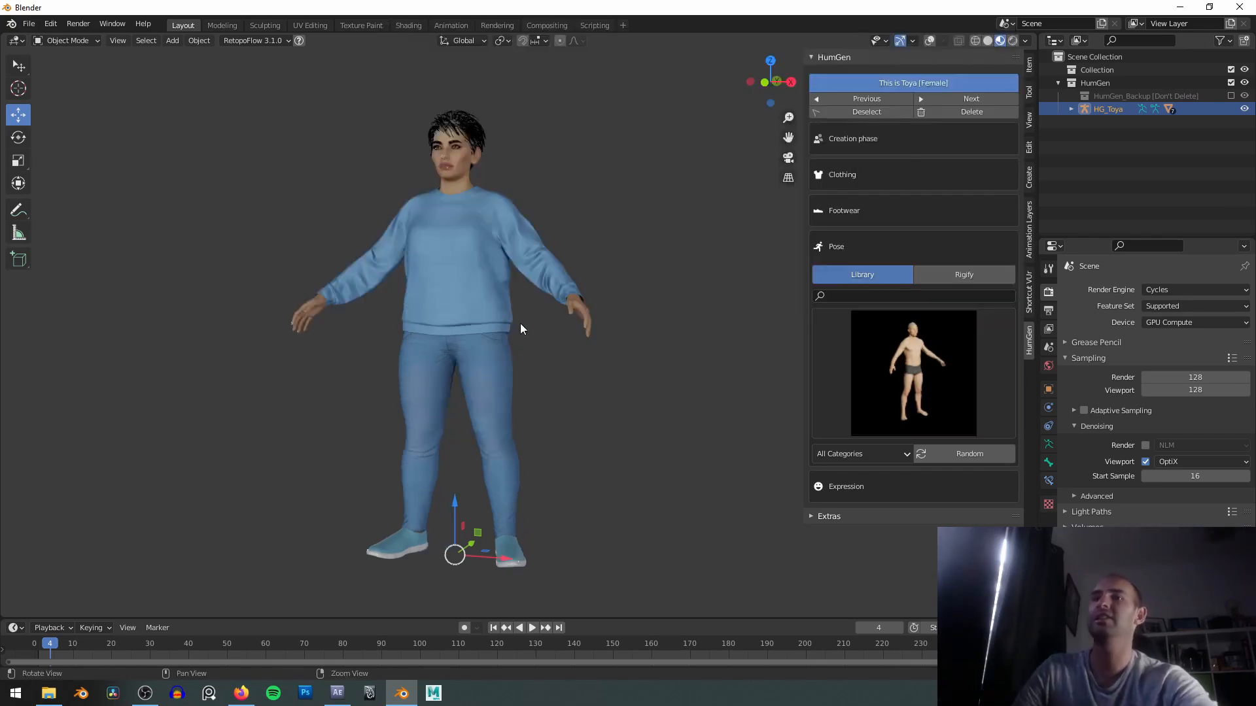
{"action": "scroll", "coordinate": [579, 314], "scroll_direction": "up", "scroll_amount": 3}
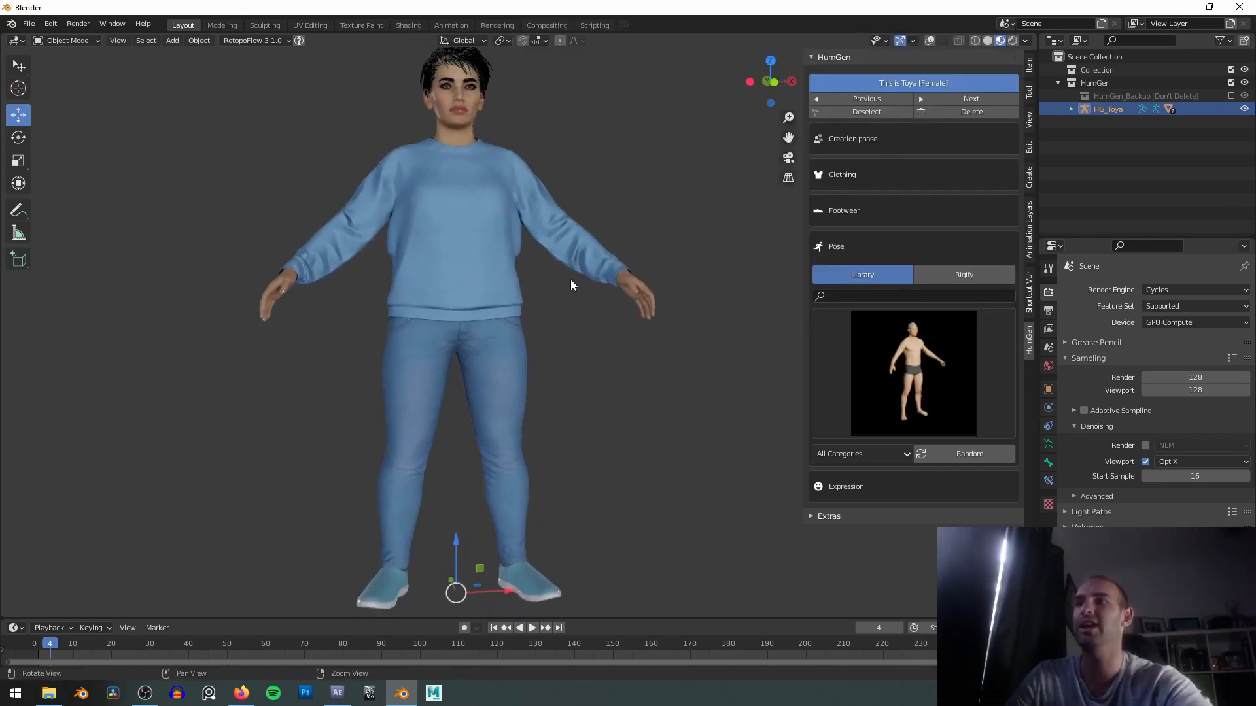
{"action": "scroll", "coordinate": [571, 284], "scroll_direction": "up", "scroll_amount": 2}
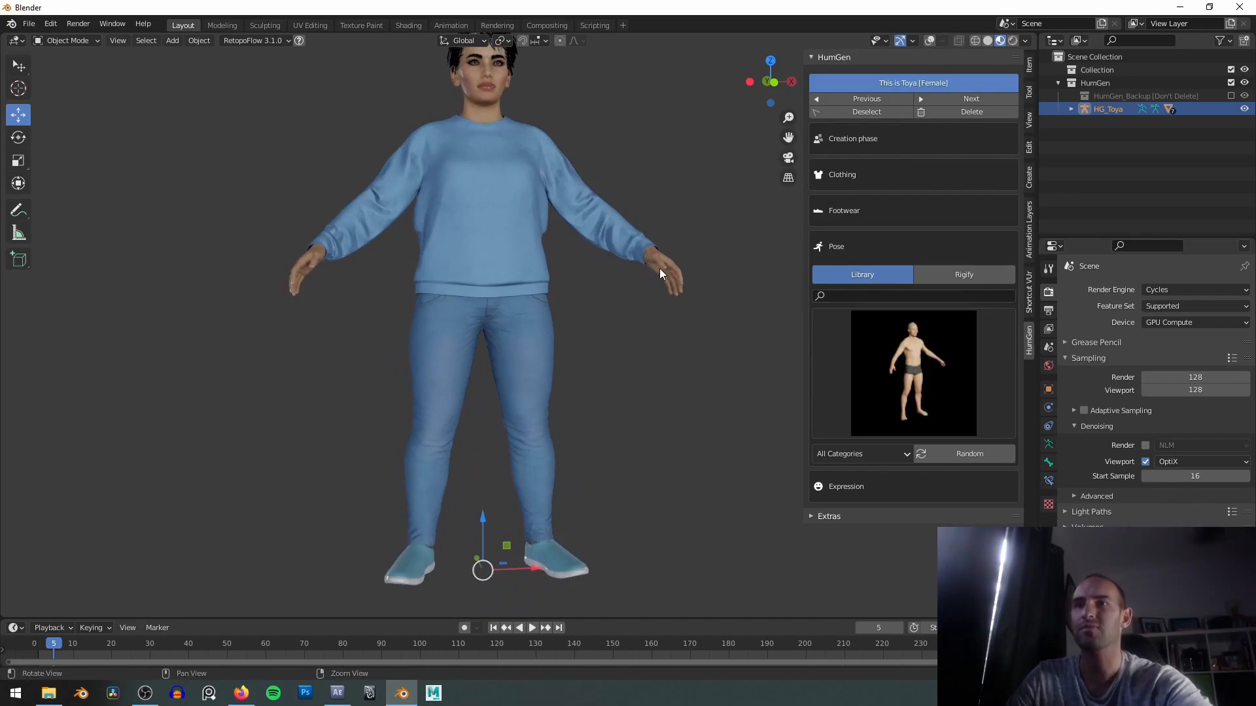
Frame the character's face closely and examine the expressions available in the expression library.
{"action": "left_click", "coordinate": [849, 488]}
{"action": "scroll", "coordinate": [626, 293], "scroll_direction": "up", "scroll_amount": 5}
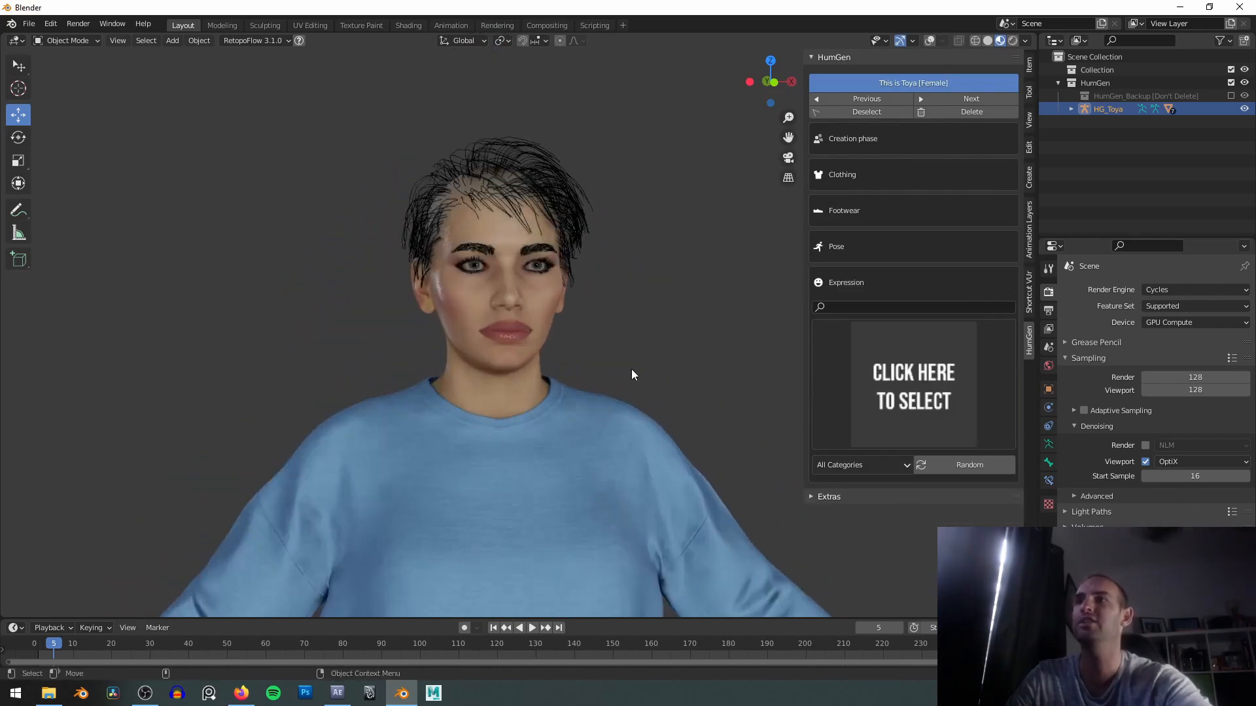
{"action": "scroll", "coordinate": [633, 313], "scroll_direction": "up", "scroll_amount": 5}
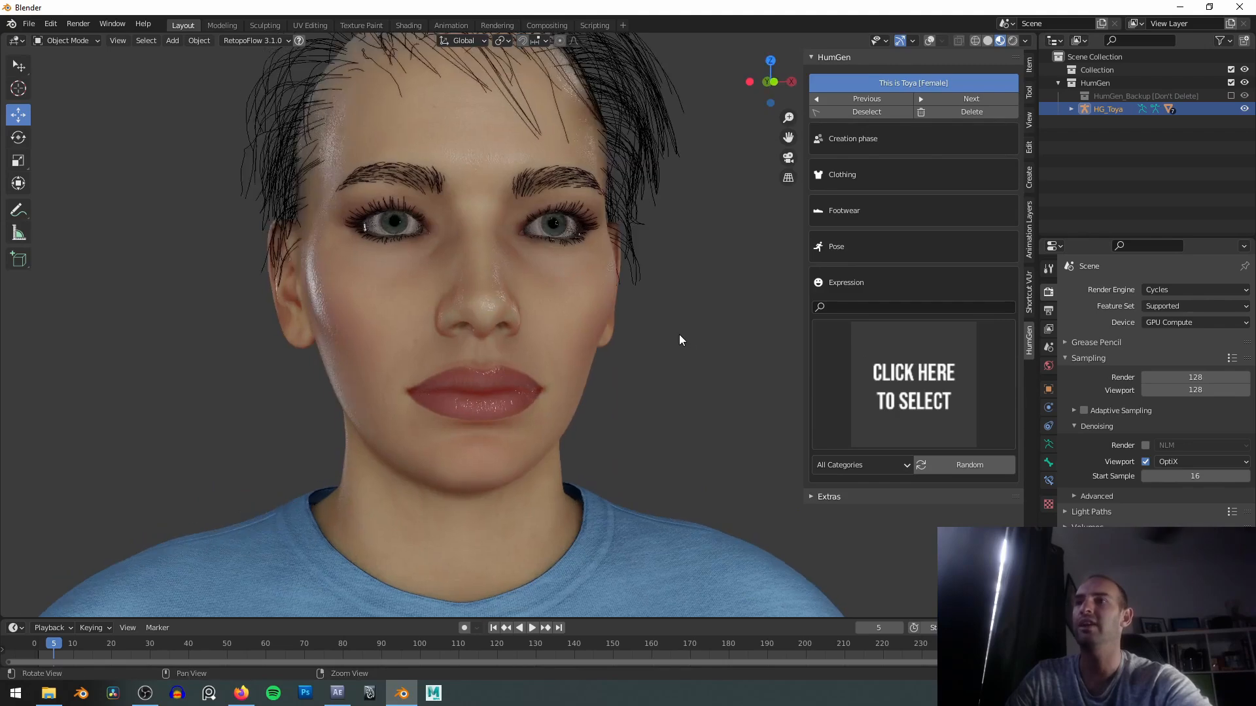
{"action": "left_click", "coordinate": [886, 375]}
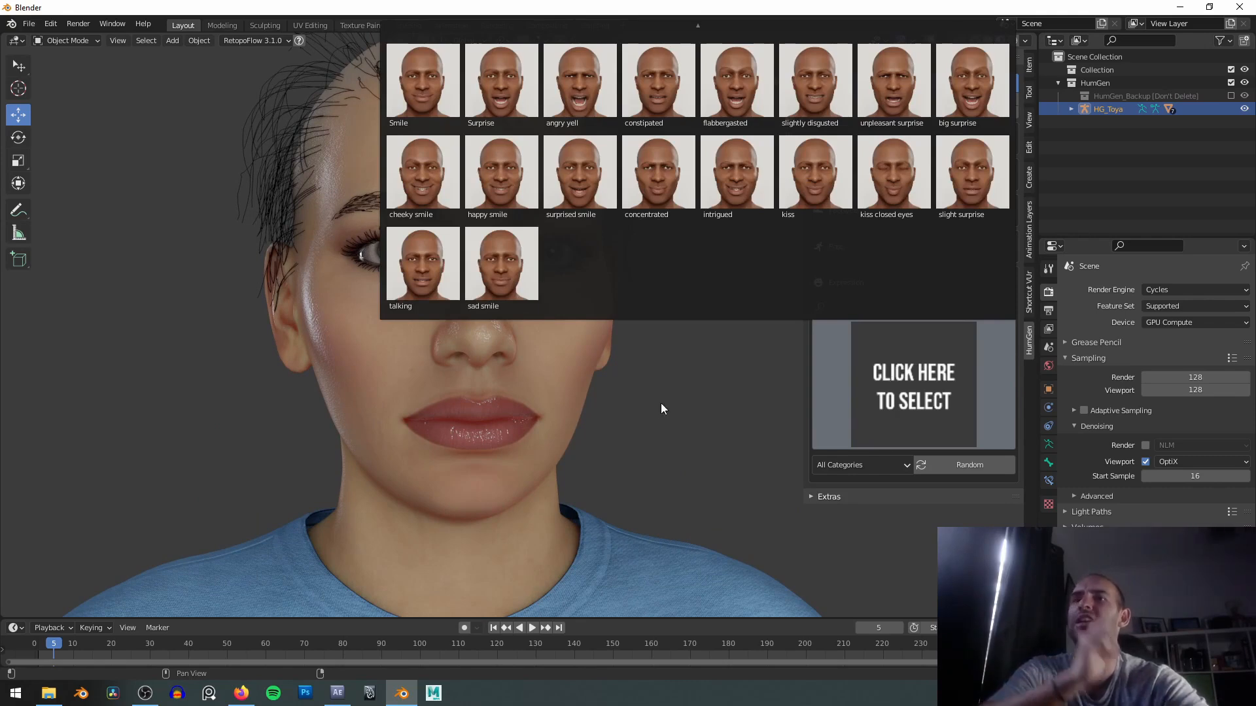
{"action": "left_click", "coordinate": [843, 246]}
{"action": "left_click", "coordinate": [893, 361]}
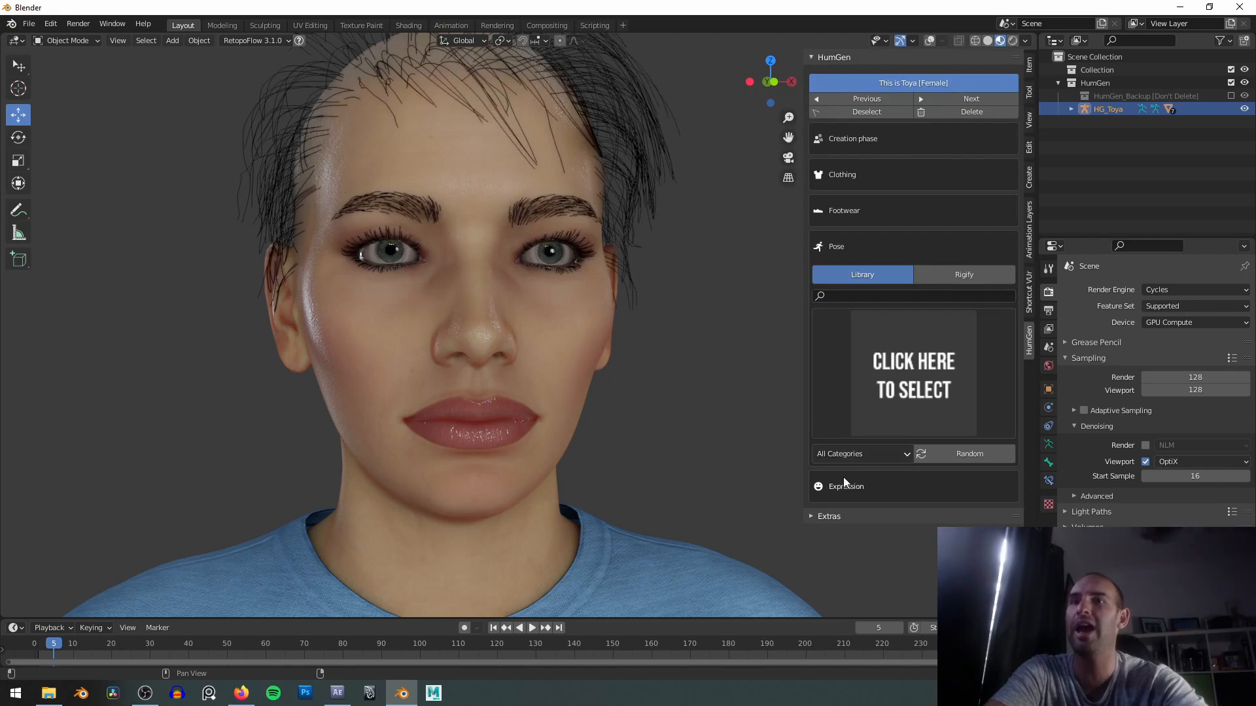
{"action": "left_click", "coordinate": [843, 481]}
{"action": "left_click", "coordinate": [914, 380]}
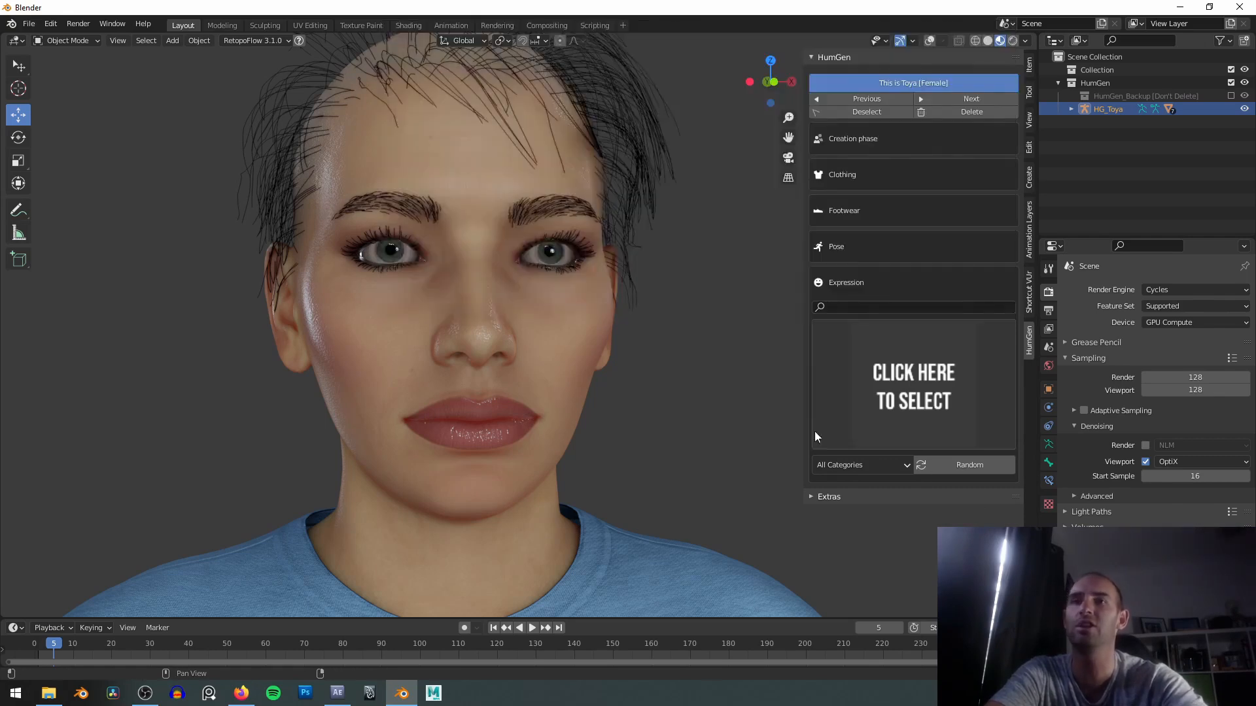
Select the body mesh, show its shape keys and enlarge the shape key list.
{"action": "left_click", "coordinate": [571, 341]}
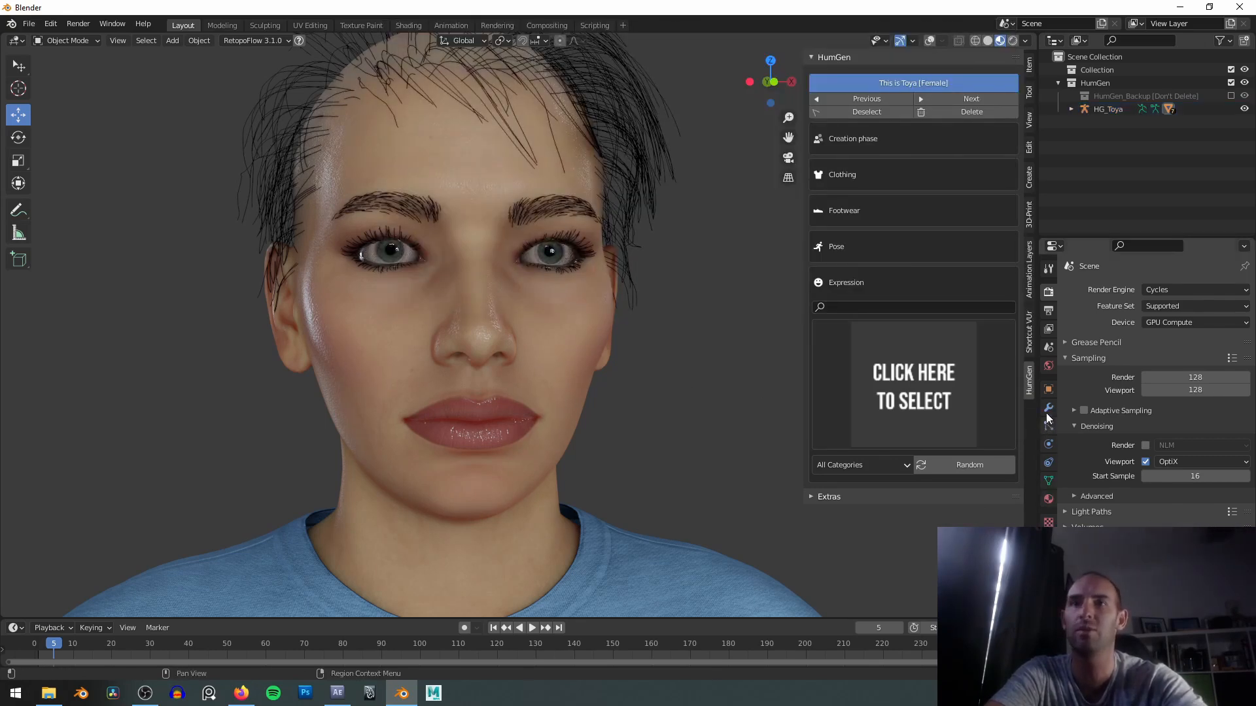
{"action": "left_click", "coordinate": [1048, 480]}
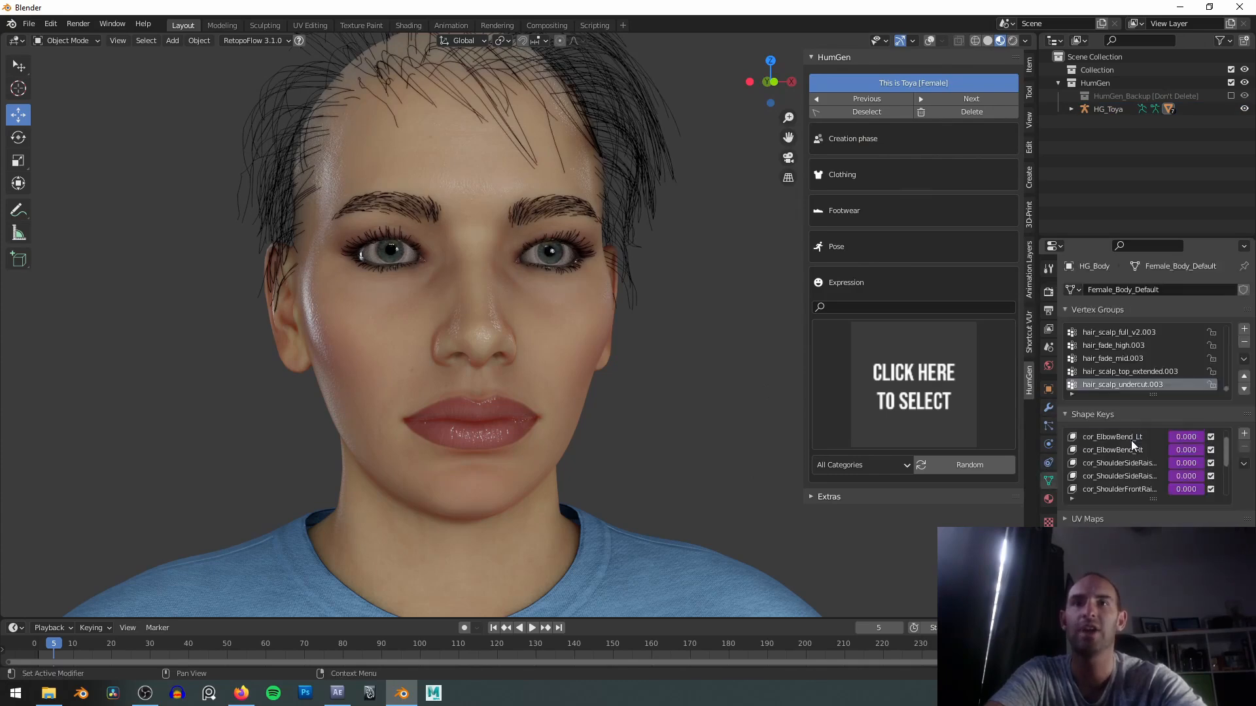
{"action": "scroll", "coordinate": [1130, 440], "scroll_direction": "up", "scroll_amount": 1}
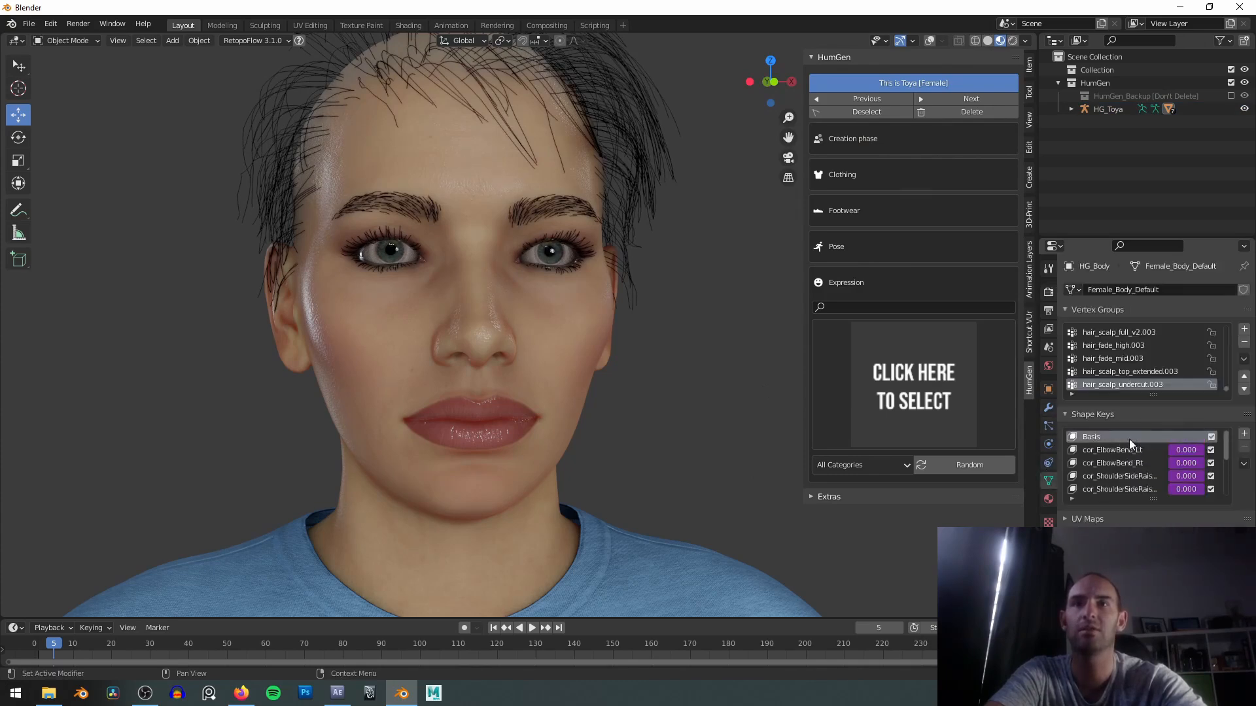
{"action": "left_click_drag", "start_coordinate": [1153, 499], "coordinate": [1155, 576]}
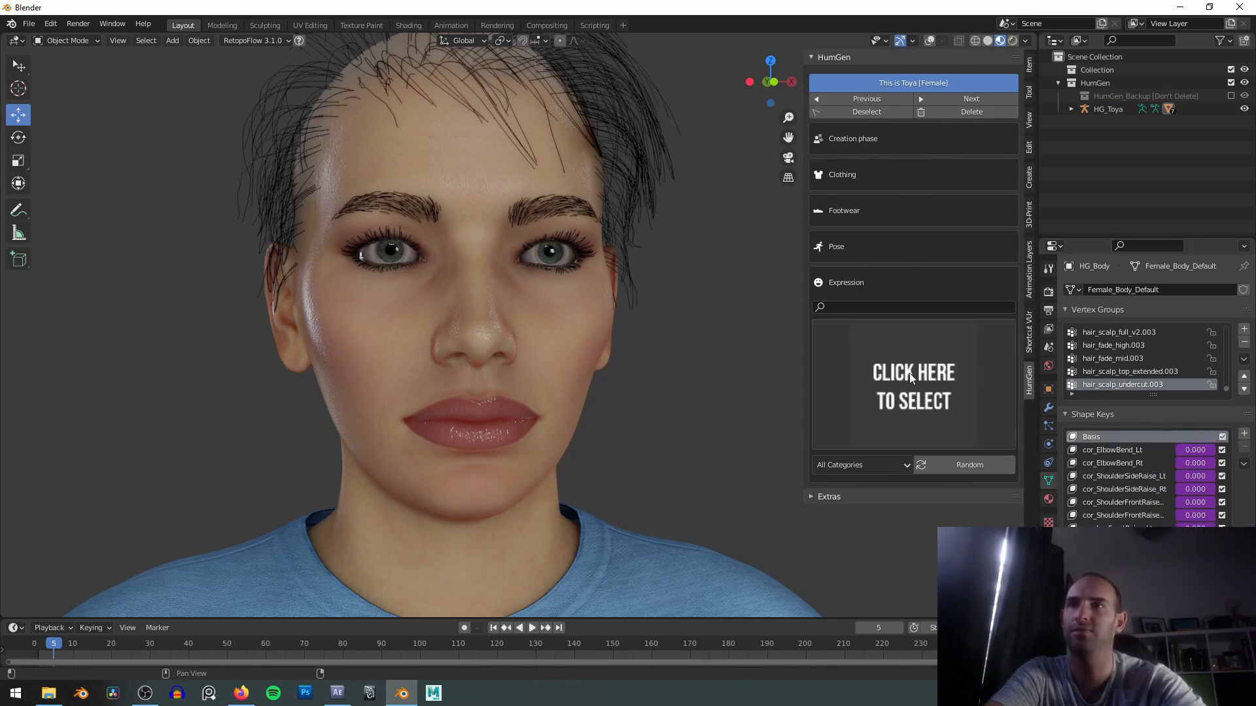
{"action": "key", "text": "z"}
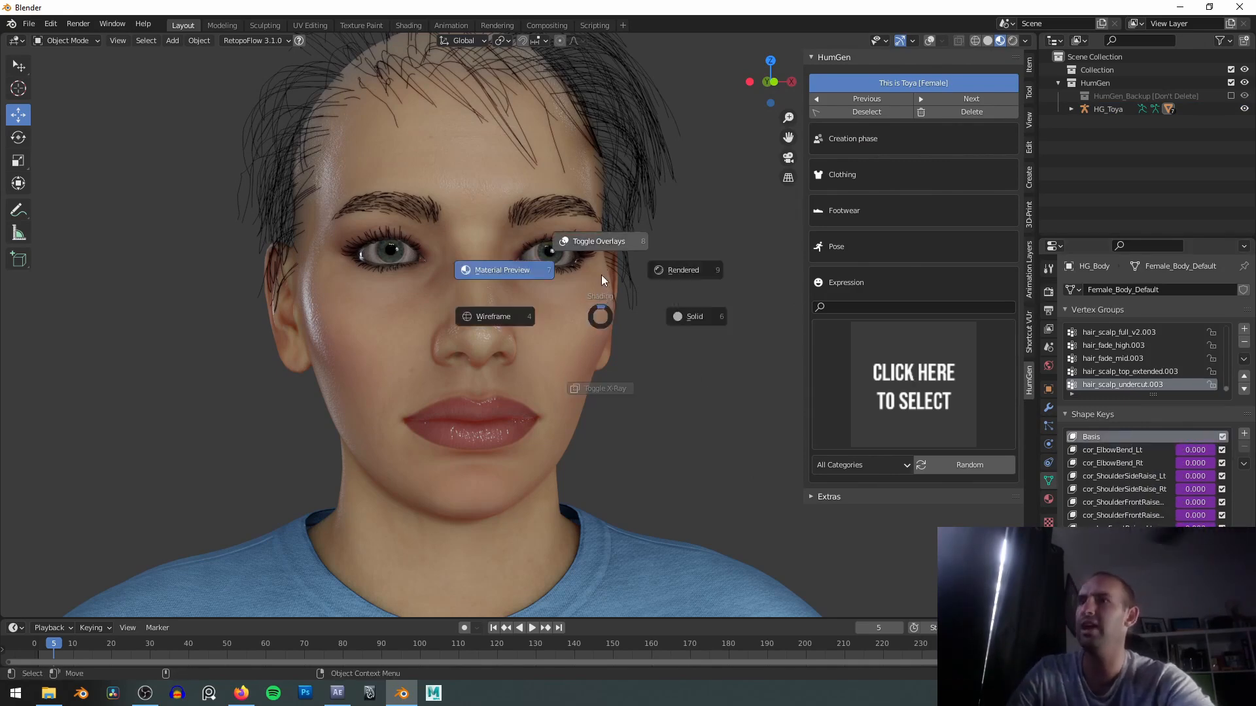
{"action": "left_click", "coordinate": [601, 248]}
{"action": "key", "text": "z"}
{"action": "left_click", "coordinate": [599, 287]}
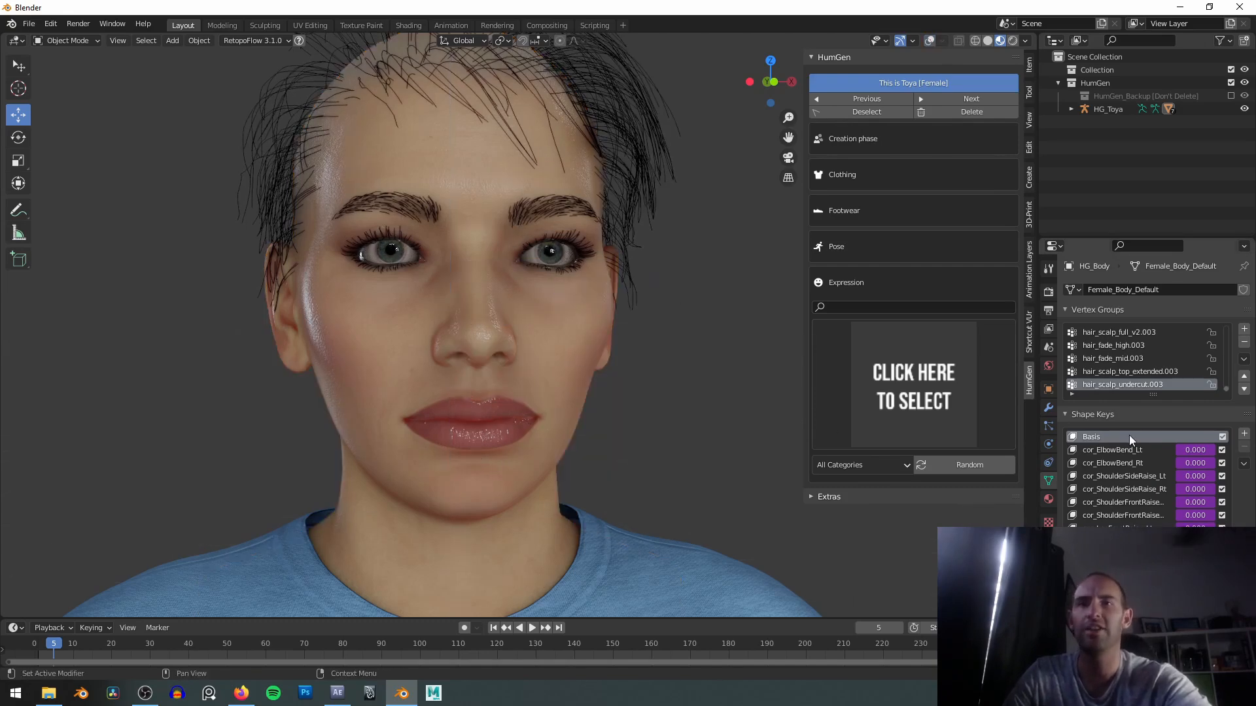
Apply the Smile expression to the character and inspect the face from different angles.
{"action": "left_click", "coordinate": [879, 388]}
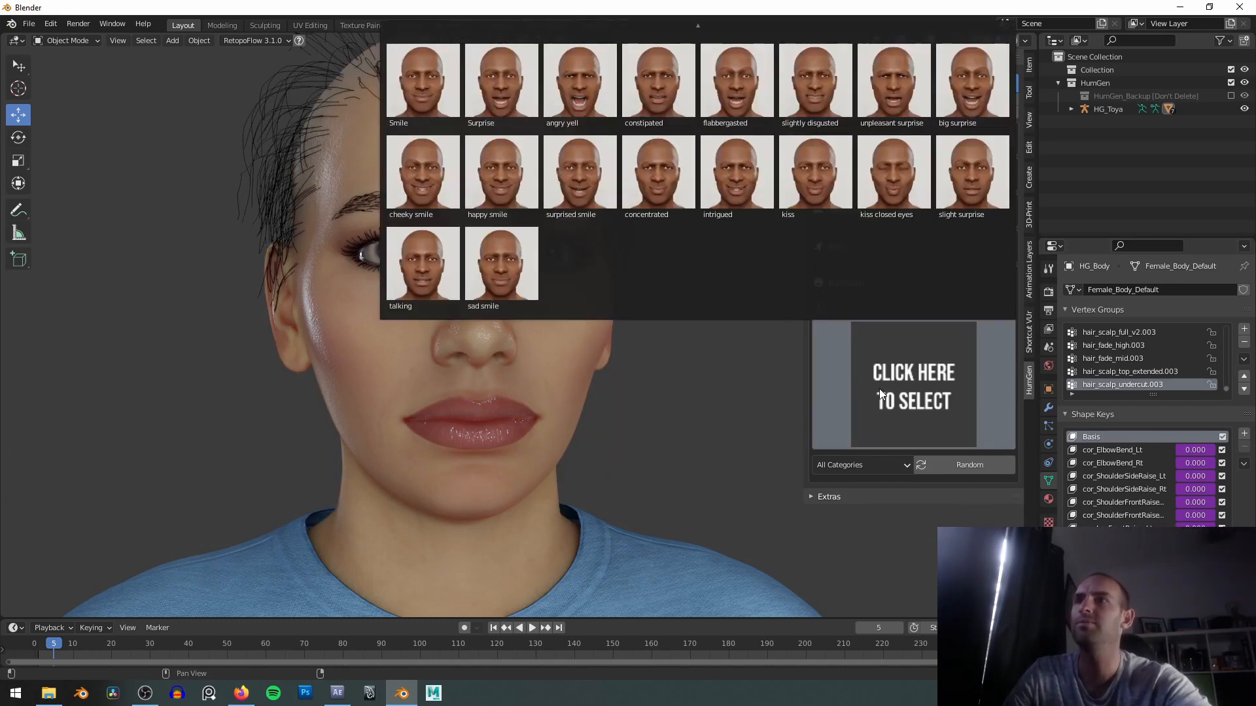
{"action": "left_click", "coordinate": [440, 101]}
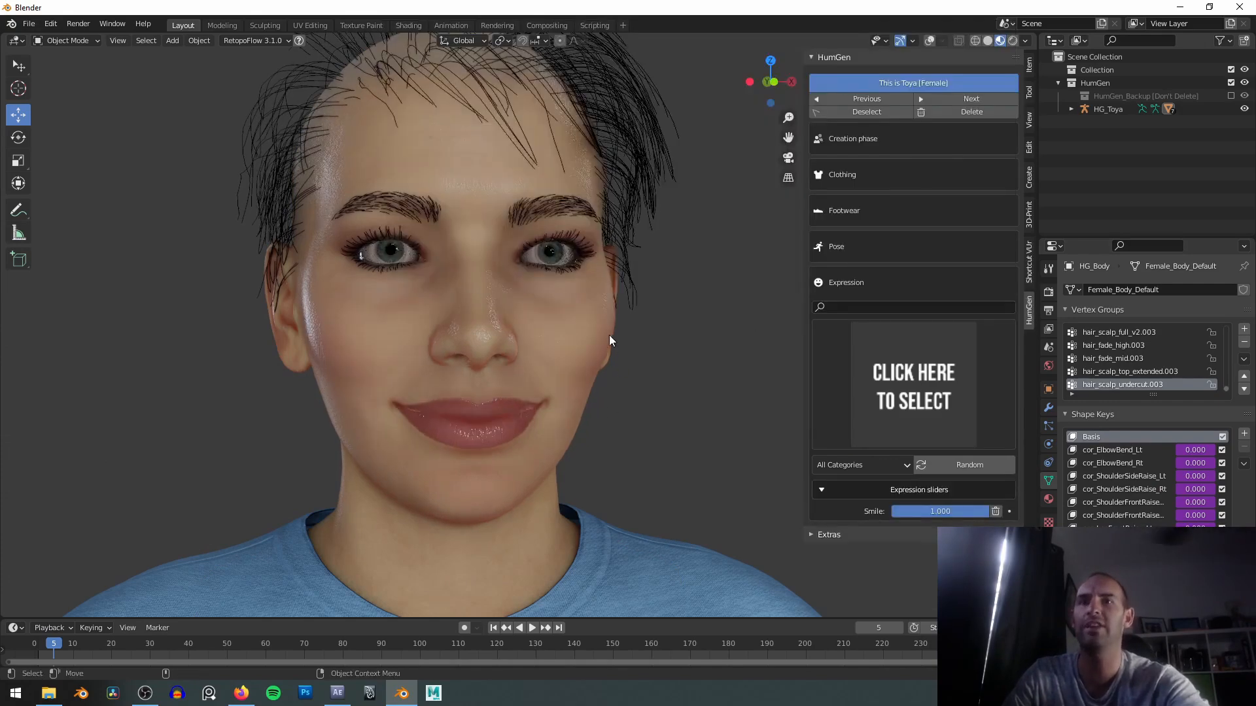
{"action": "left_click_drag", "start_coordinate": [692, 425], "coordinate": [745, 406], "text": "alt"}
{"action": "left_click_drag", "start_coordinate": [674, 354], "coordinate": [779, 435], "text": "alt"}
Try the Surprise expression on the character.
{"action": "left_click", "coordinate": [948, 415]}
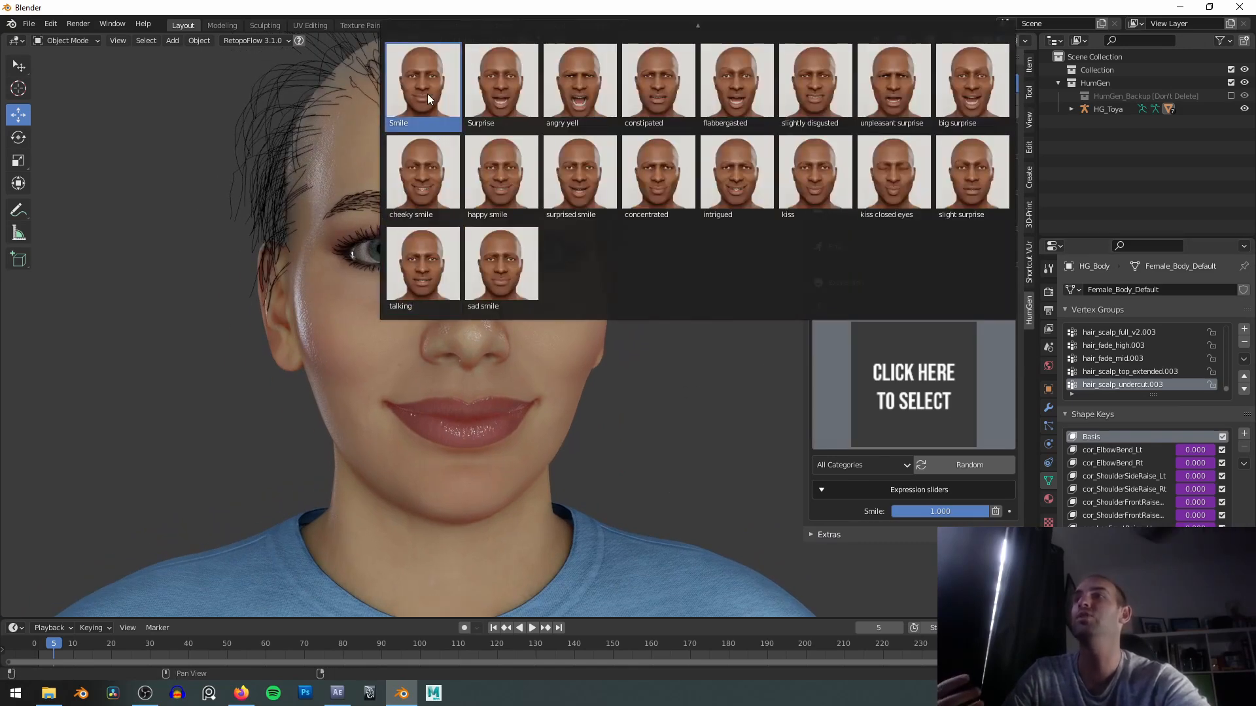
{"action": "left_click", "coordinate": [478, 88]}
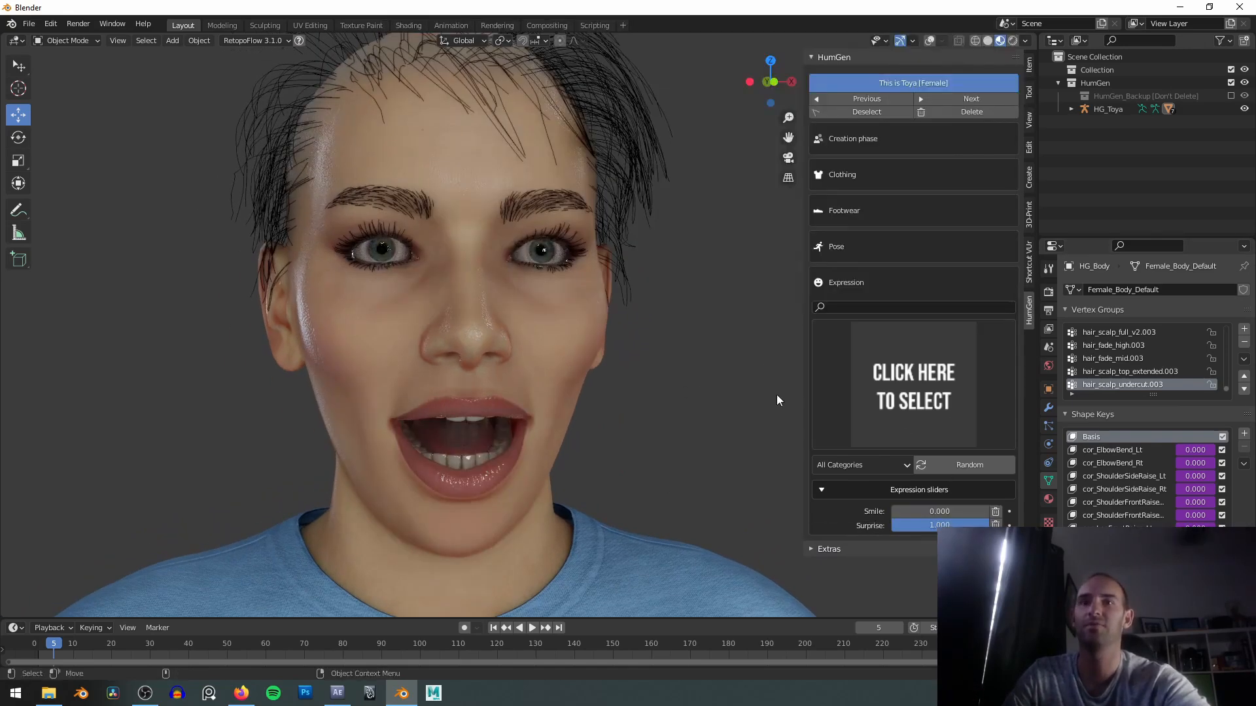
{"action": "left_click_drag", "start_coordinate": [791, 398], "coordinate": [689, 438], "text": "alt"}
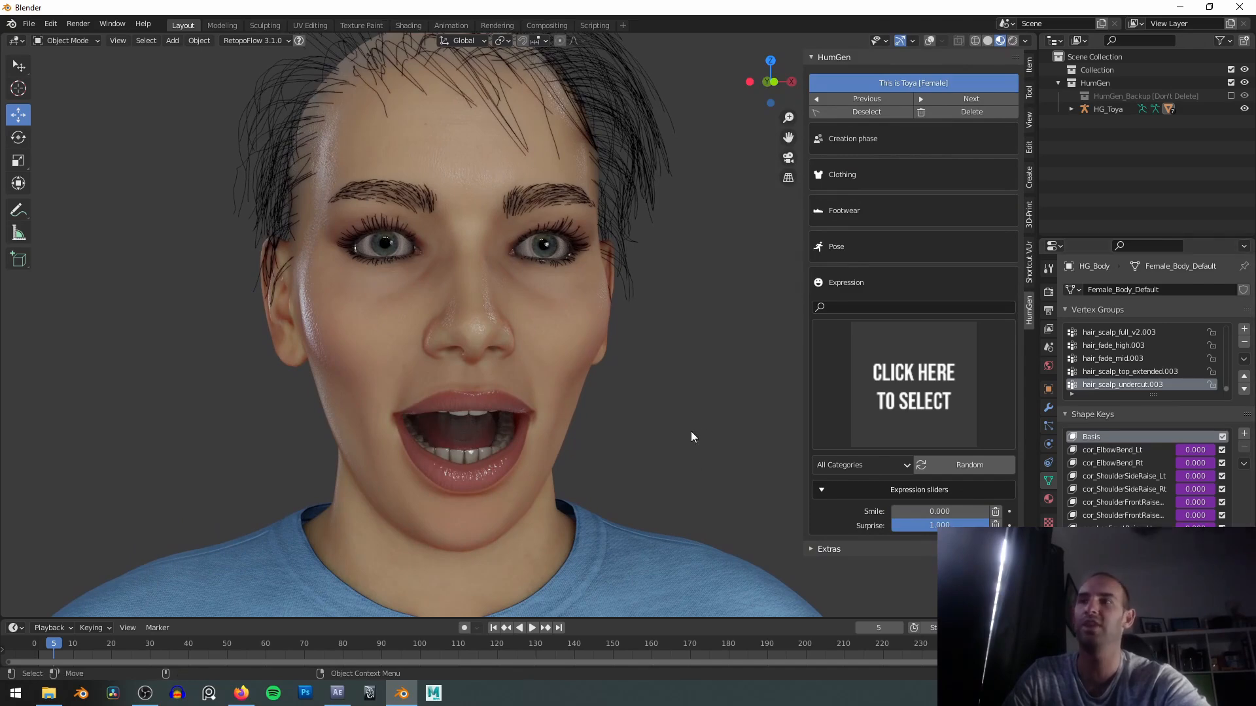
Try blending the expressions with Smile at 1.000 and Surprise at 0.683.
{"action": "left_click_drag", "start_coordinate": [975, 525], "coordinate": [1002, 512]}
{"action": "left_click_drag", "start_coordinate": [906, 525], "coordinate": [973, 525]}
{"action": "middle_click_drag", "start_coordinate": [619, 471], "coordinate": [614, 469]}
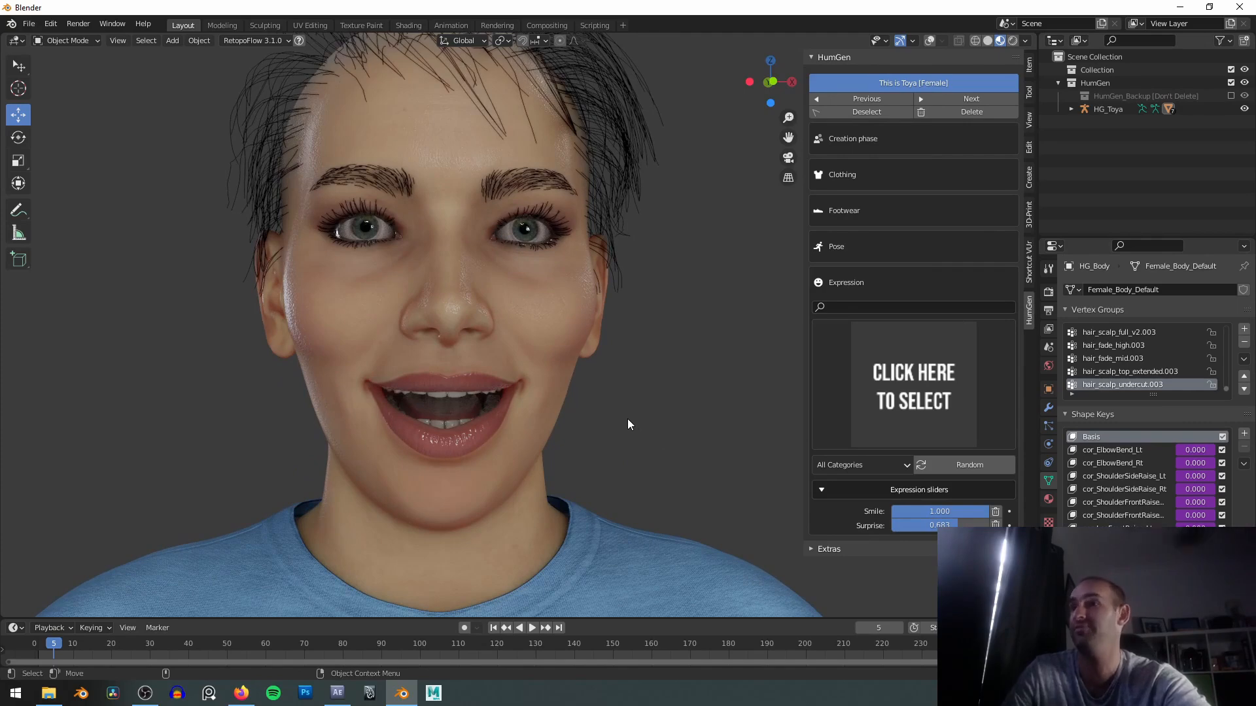
Try the happy smile expression on the character, then remove it again.
{"action": "left_click", "coordinate": [881, 408]}
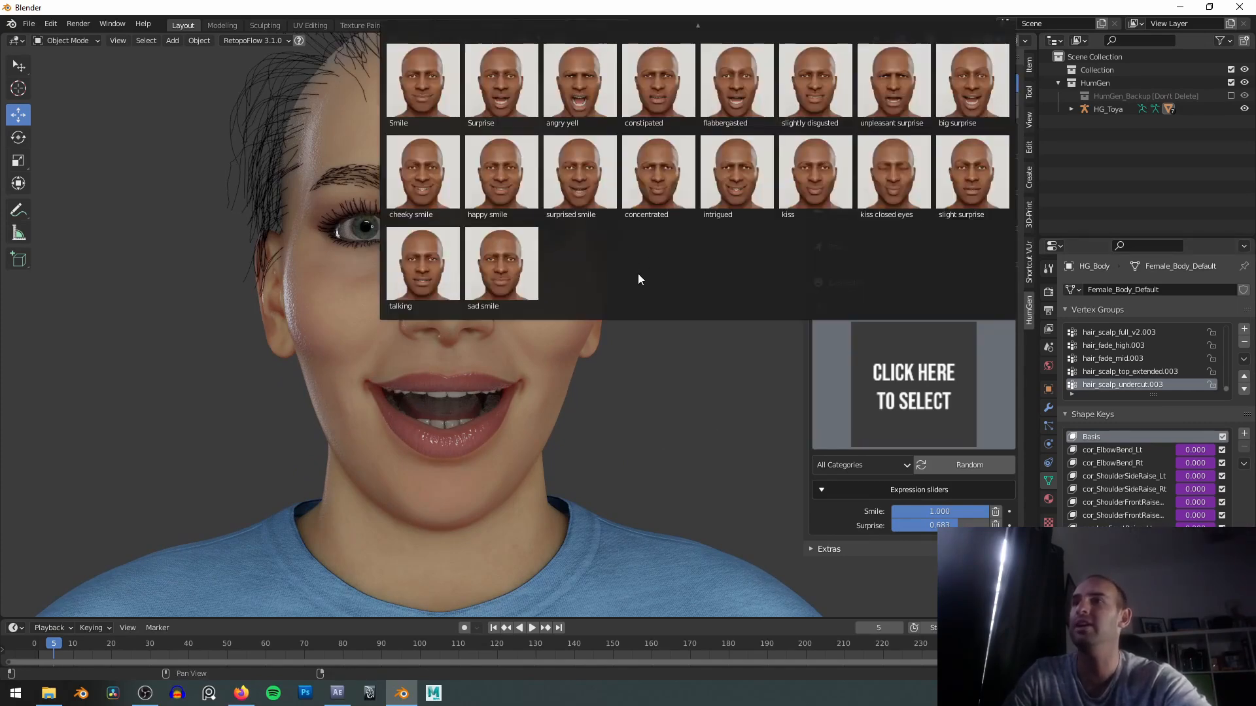
{"action": "mouse_move", "coordinate": [682, 388]}
{"action": "middle_mouse_down"}
{"action": "mouse_move", "coordinate": [696, 392]}
{"action": "mouse_move", "coordinate": [676, 402]}
{"action": "middle_mouse_up"}
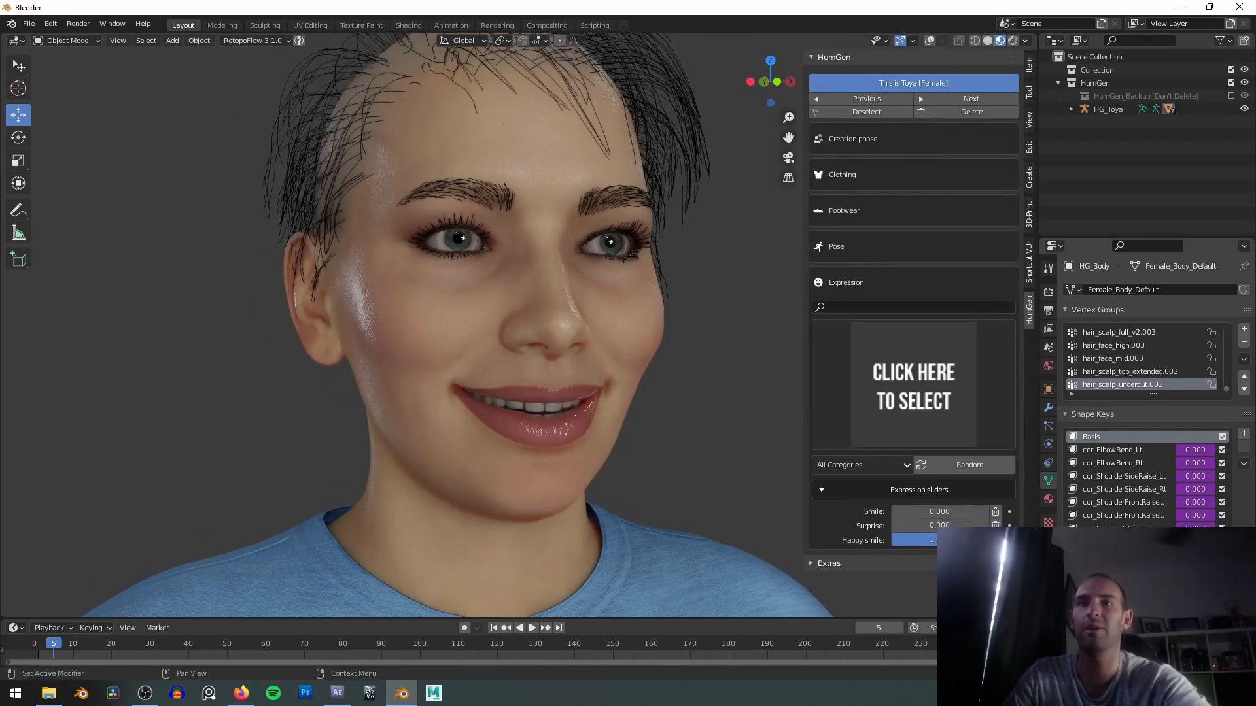
{"action": "key", "text": "ctrl+z"}
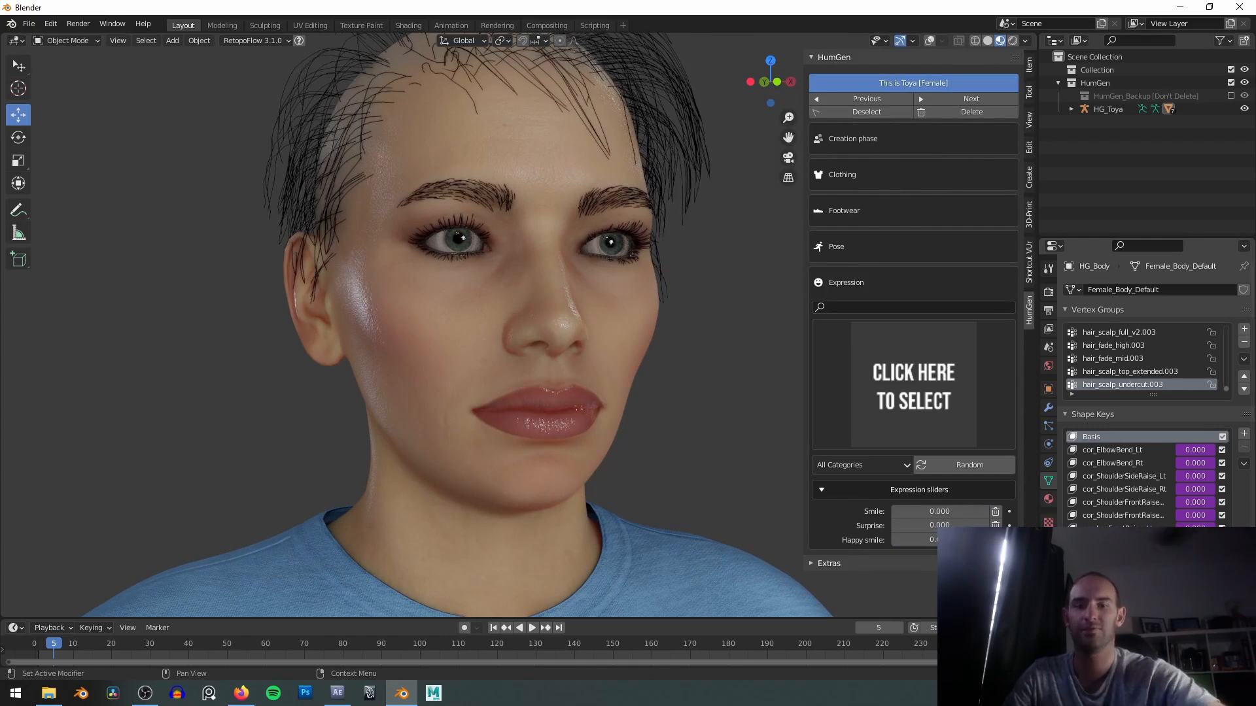
Set the Smile expression strength to 0.8 and bring back the render properties.
{"action": "left_click_drag", "start_coordinate": [915, 511], "coordinate": [981, 511]}
{"action": "middle_click_drag", "start_coordinate": [668, 314], "coordinate": [632, 306]}
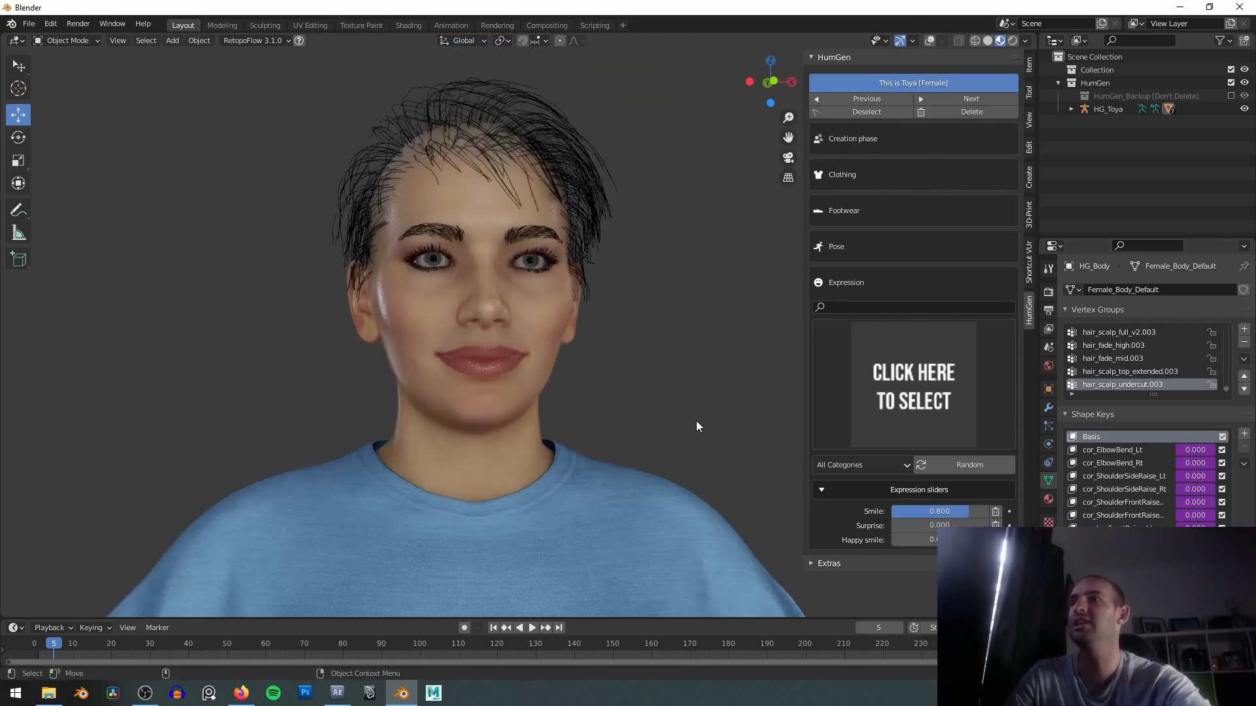
{"action": "middle_click_drag", "start_coordinate": [696, 421], "coordinate": [686, 354]}
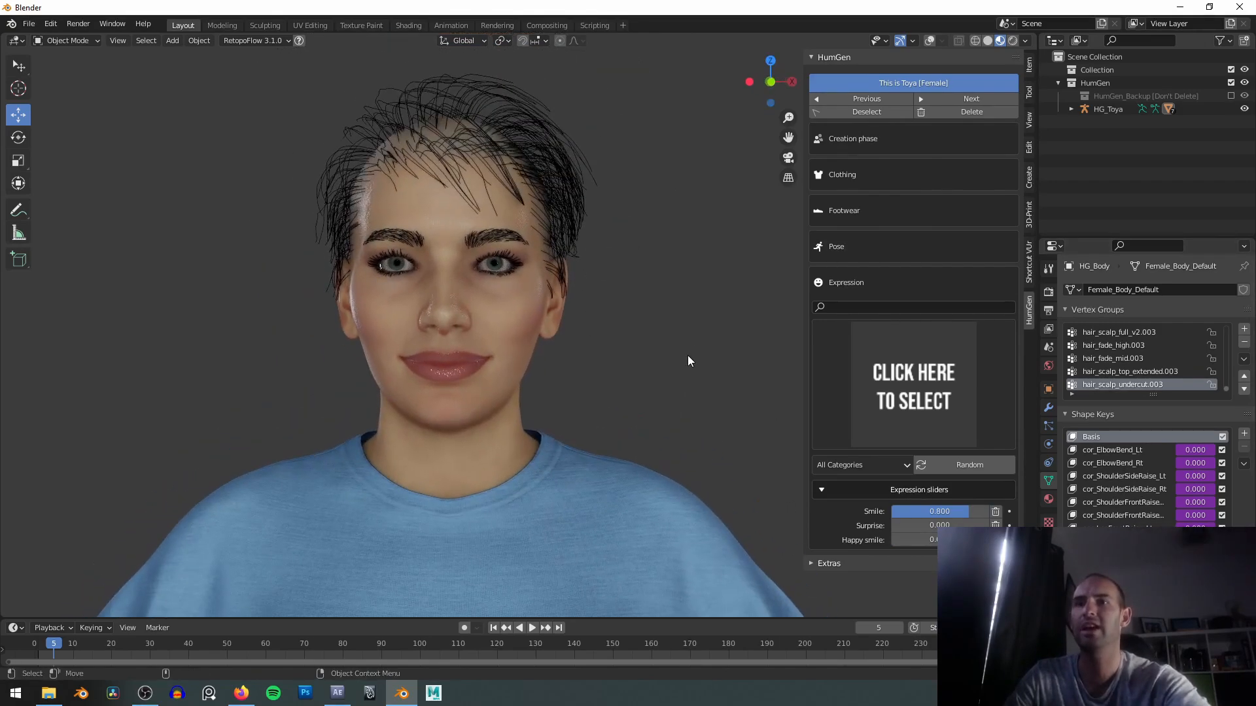
{"action": "left_click_drag", "start_coordinate": [942, 511], "coordinate": [942, 511]}
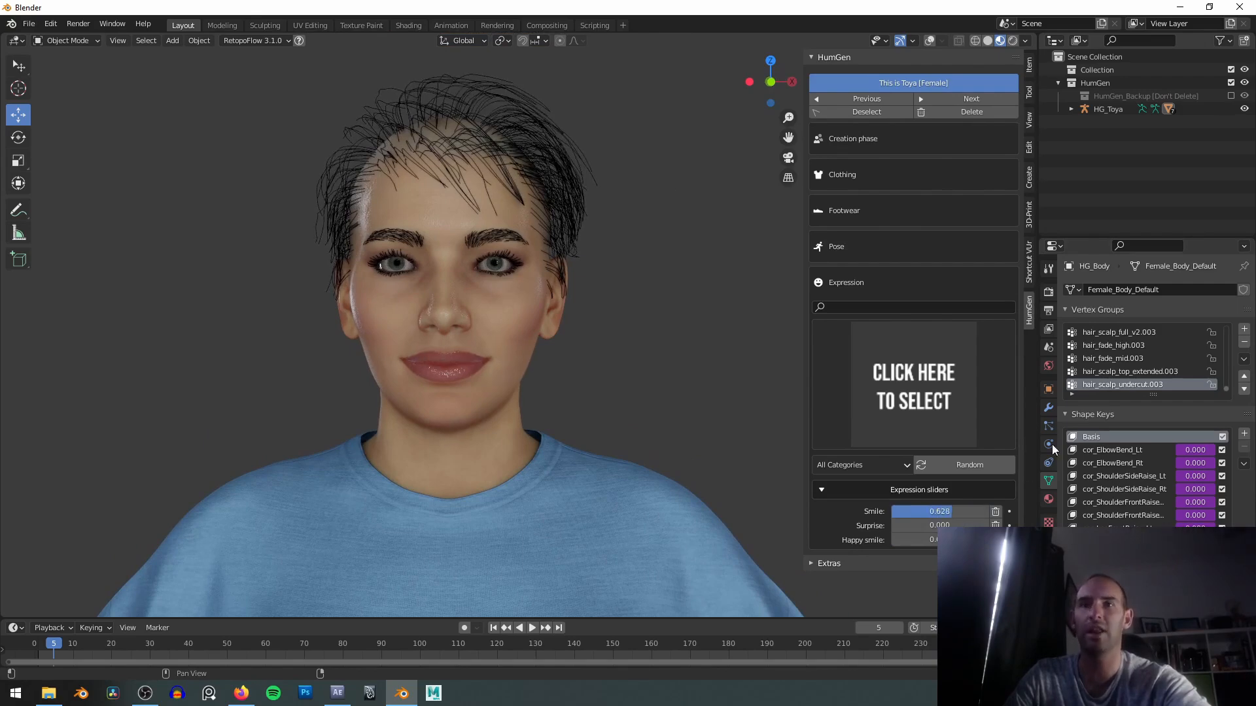
{"action": "left_click", "coordinate": [1049, 291]}
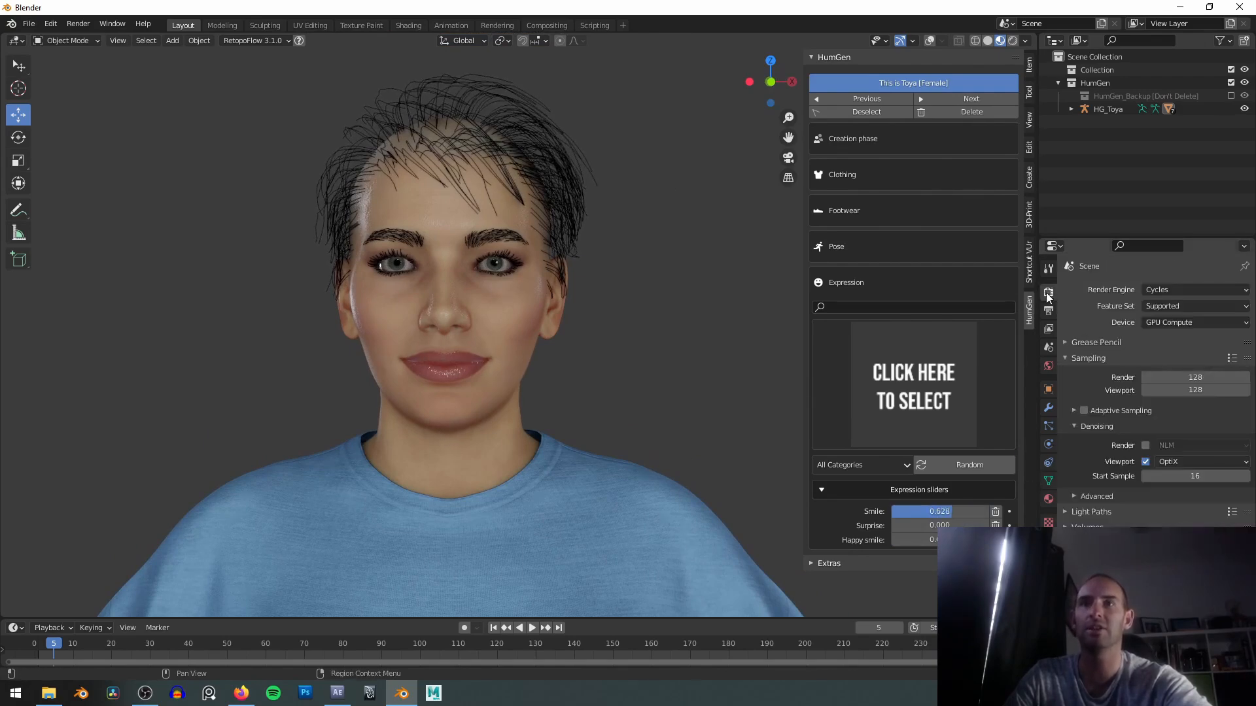
{"action": "left_click", "coordinate": [922, 512]}
{"action": "type", "text": "0.8"}
{"action": "key", "text": "Return"}
Leave the expression library without choosing another and turn on the viewport overlays with the character's upper body in view.
{"action": "left_click", "coordinate": [868, 376]}
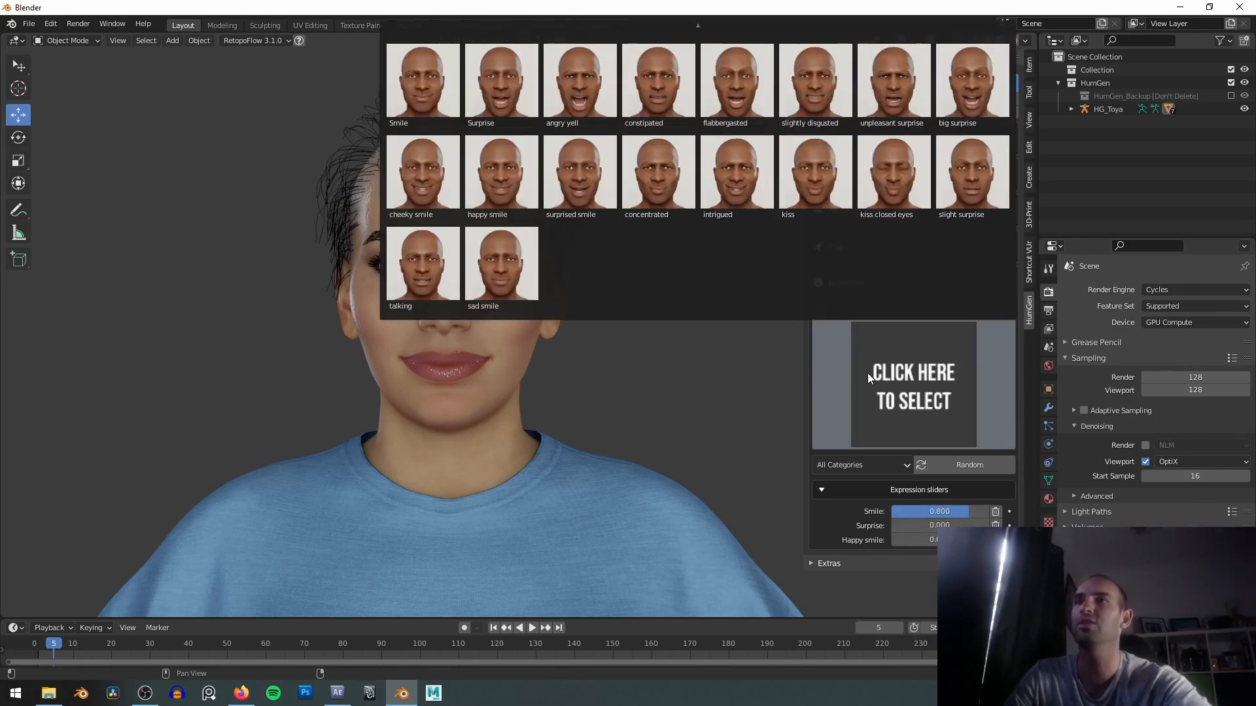
{"action": "left_click", "coordinate": [712, 380]}
{"action": "scroll", "coordinate": [692, 392], "scroll_direction": "down", "scroll_amount": 8}
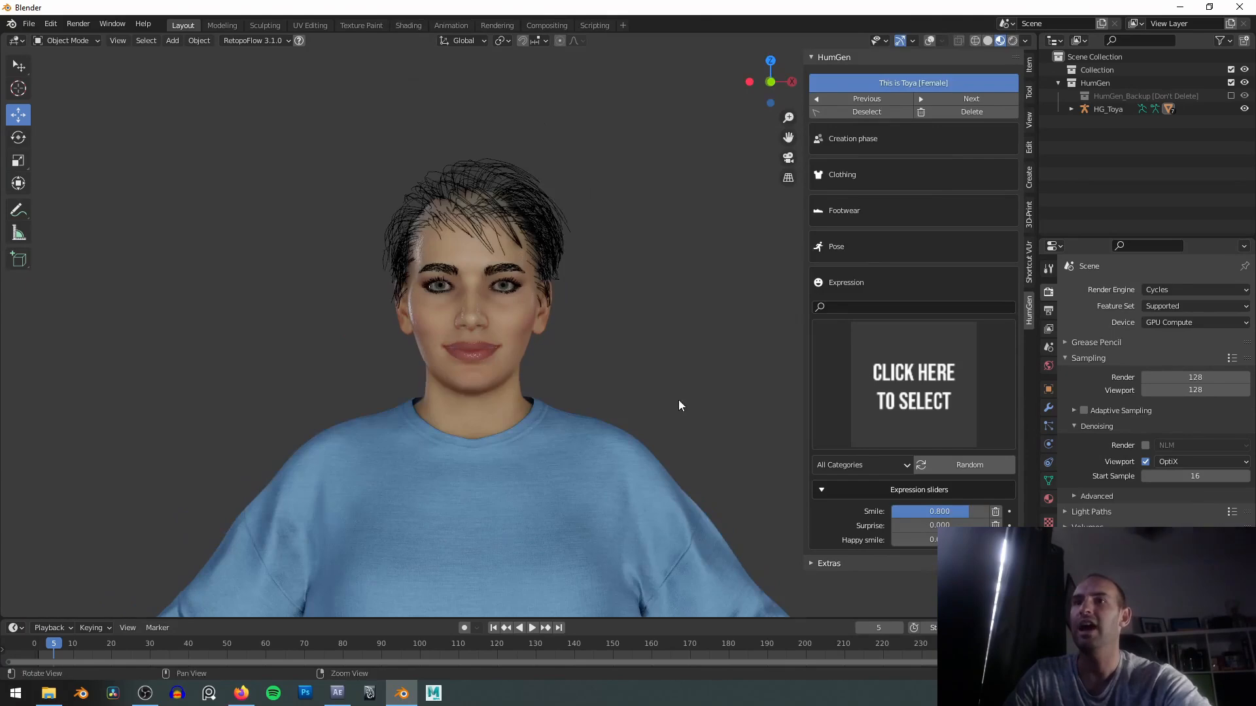
{"action": "scroll", "coordinate": [645, 242], "scroll_direction": "down", "scroll_amount": 5}
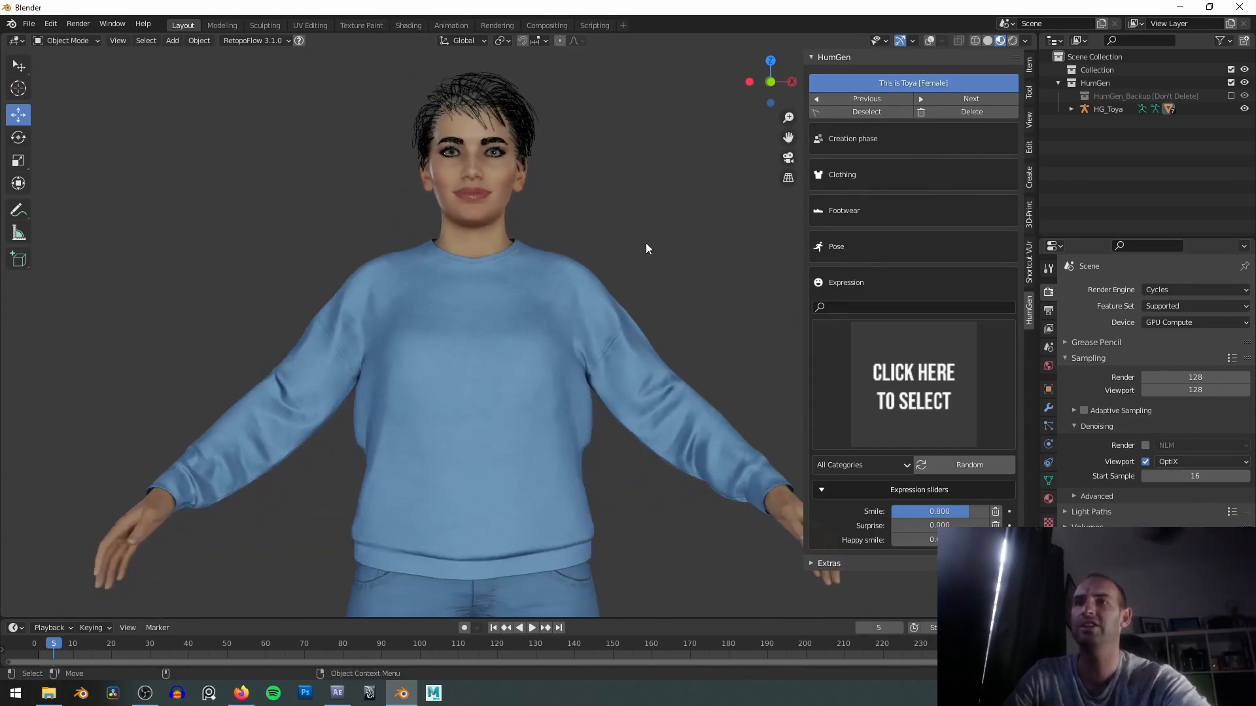
{"action": "key", "text": "shift+alt+z"}
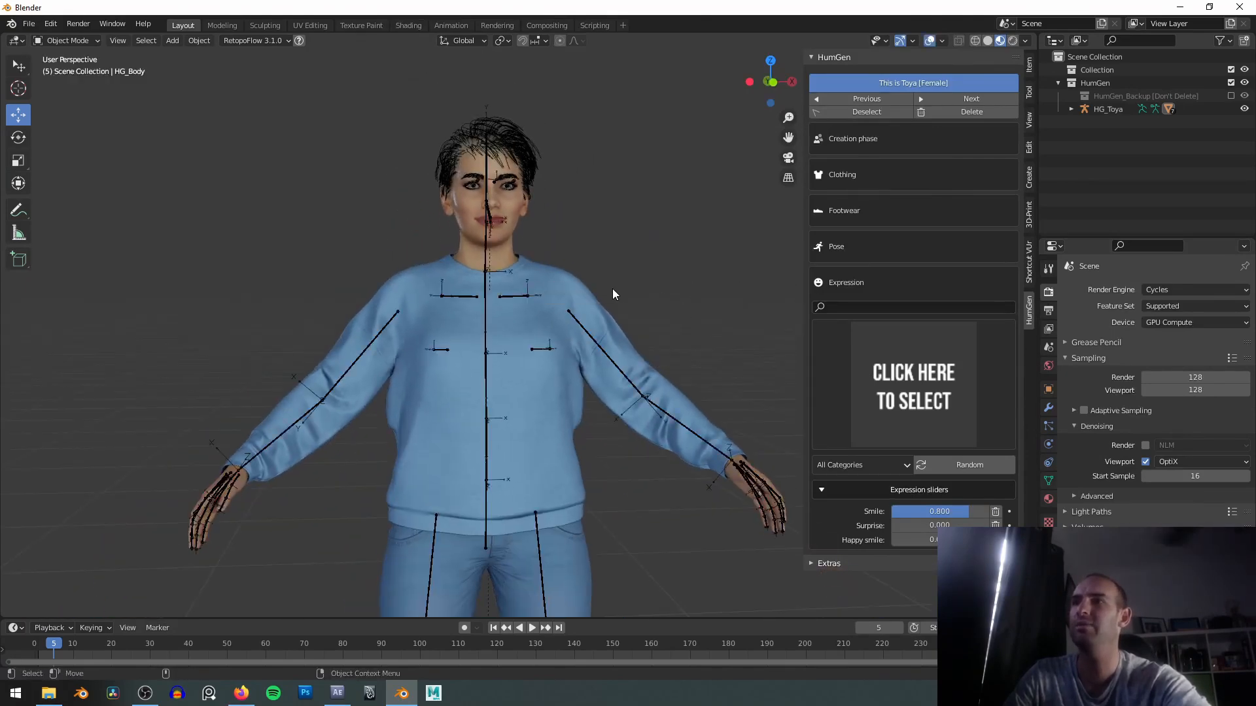
Select the sweater to bring up its clothing material options.
{"action": "left_click", "coordinate": [591, 285]}
{"action": "middle_click_drag", "start_coordinate": [654, 218], "coordinate": [520, 247], "text": "shift"}
{"action": "scroll", "coordinate": [525, 250], "scroll_direction": "up", "scroll_amount": 2}
{"action": "middle_click_drag", "start_coordinate": [622, 341], "coordinate": [677, 514], "text": "shift"}
{"action": "middle_click_drag", "start_coordinate": [863, 172], "coordinate": [610, 269], "text": "shift"}
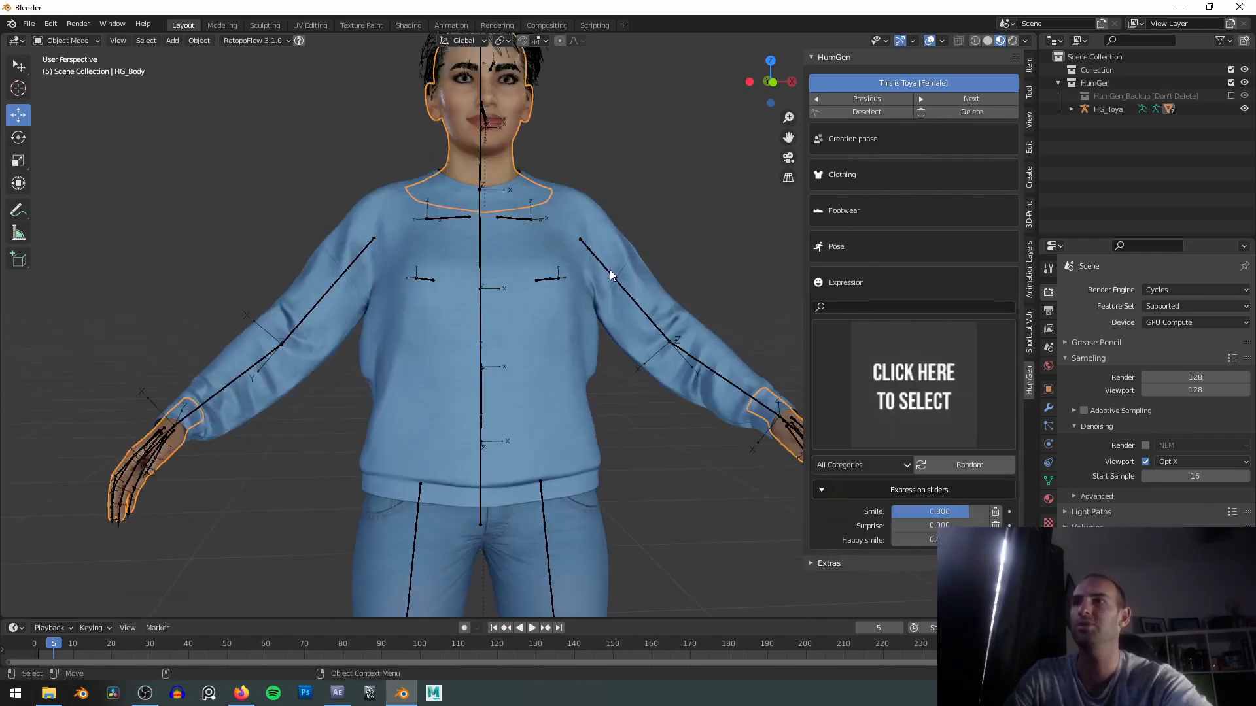
{"action": "left_click", "coordinate": [637, 262]}
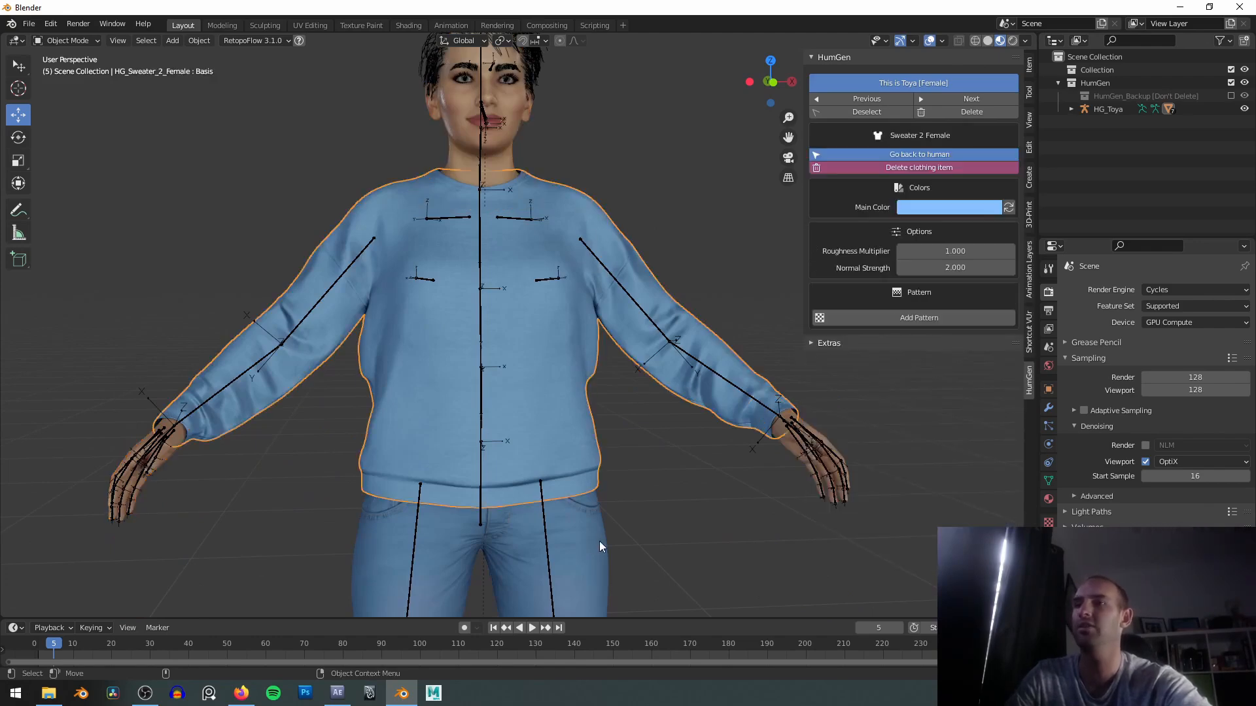
{"action": "middle_click_drag", "start_coordinate": [594, 199], "coordinate": [875, 168], "text": "shift"}
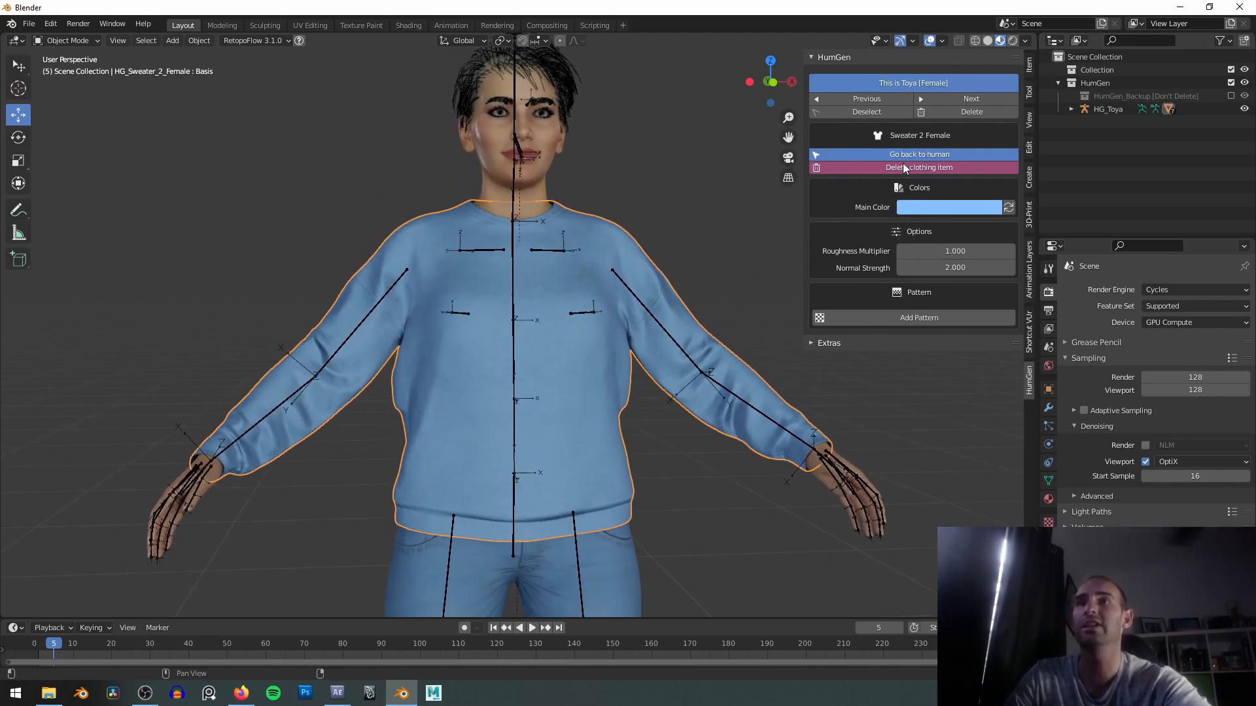
Try several random main colors on the sweater.
{"action": "left_click", "coordinate": [959, 207]}
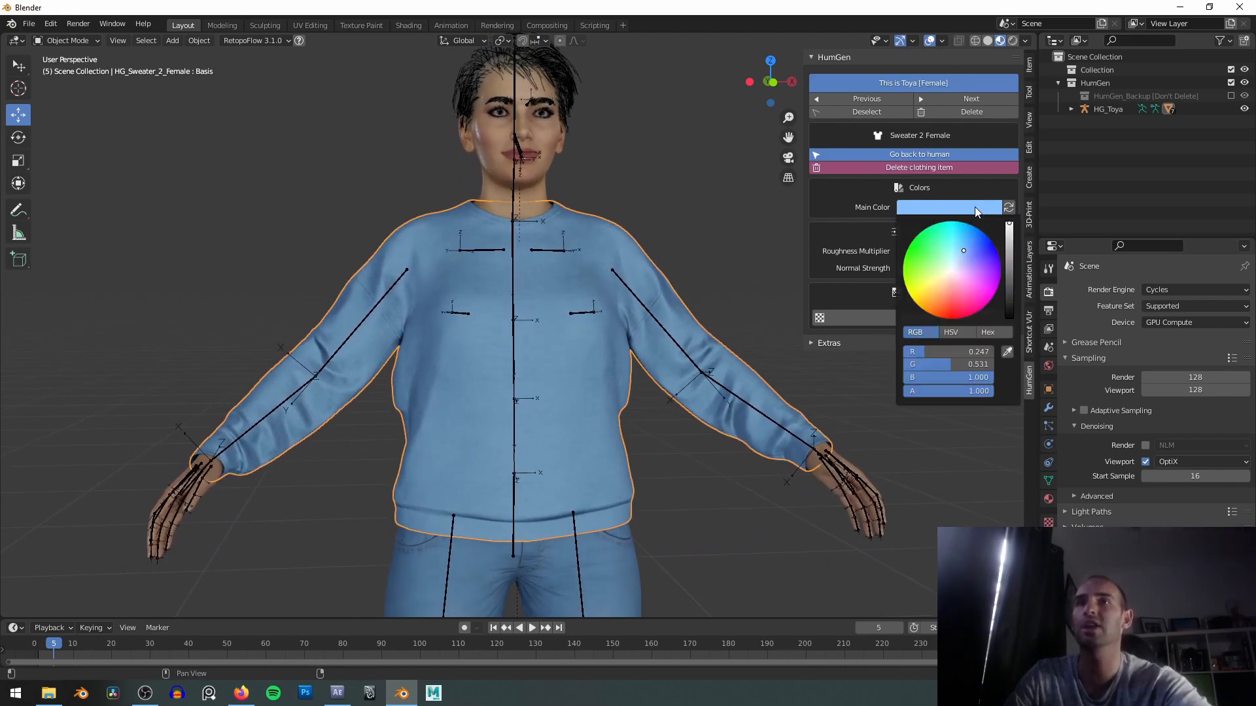
{"action": "left_click", "coordinate": [1008, 208]}
{"action": "left_click", "coordinate": [1008, 208]}
{"action": "left_click", "coordinate": [1009, 208]}
{"action": "left_click", "coordinate": [1008, 208]}
{"action": "left_click", "coordinate": [1009, 208]}
{"action": "left_click", "coordinate": [1009, 208]}
Set the sweater's main color to orange-brown with RGB values 0.482, 0.171 and 0.059.
{"action": "left_click", "coordinate": [951, 208]}
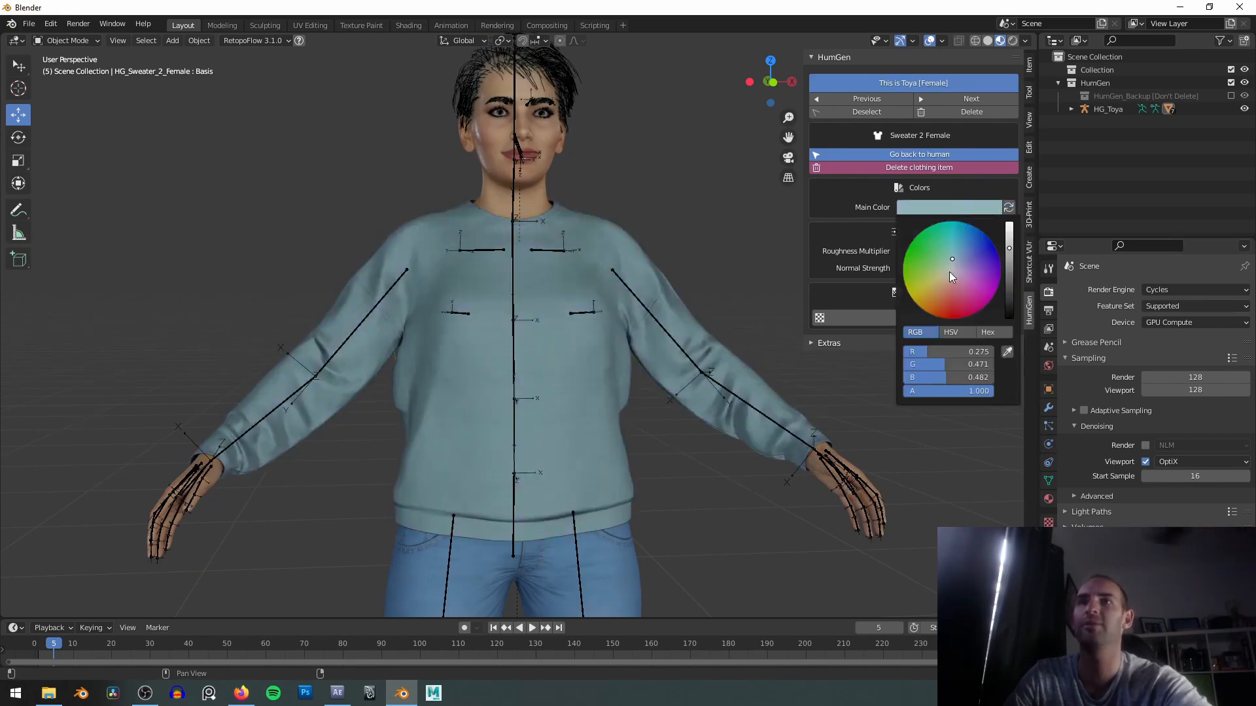
{"action": "mouse_move", "coordinate": [940, 261]}
{"action": "left_mouse_down"}
{"action": "mouse_move", "coordinate": [919, 289]}
{"action": "mouse_move", "coordinate": [927, 274]}
{"action": "mouse_move", "coordinate": [942, 297]}
{"action": "left_mouse_up"}
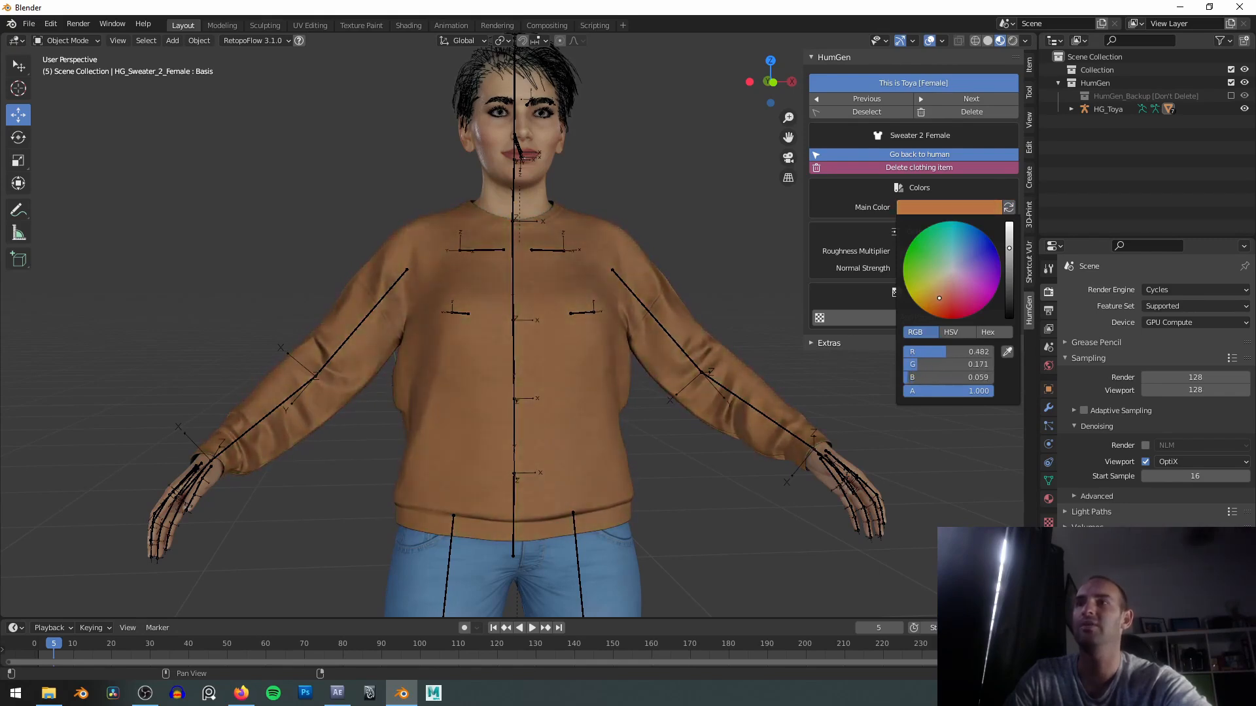
{"action": "scroll", "coordinate": [686, 191], "scroll_direction": "down", "scroll_amount": 3}
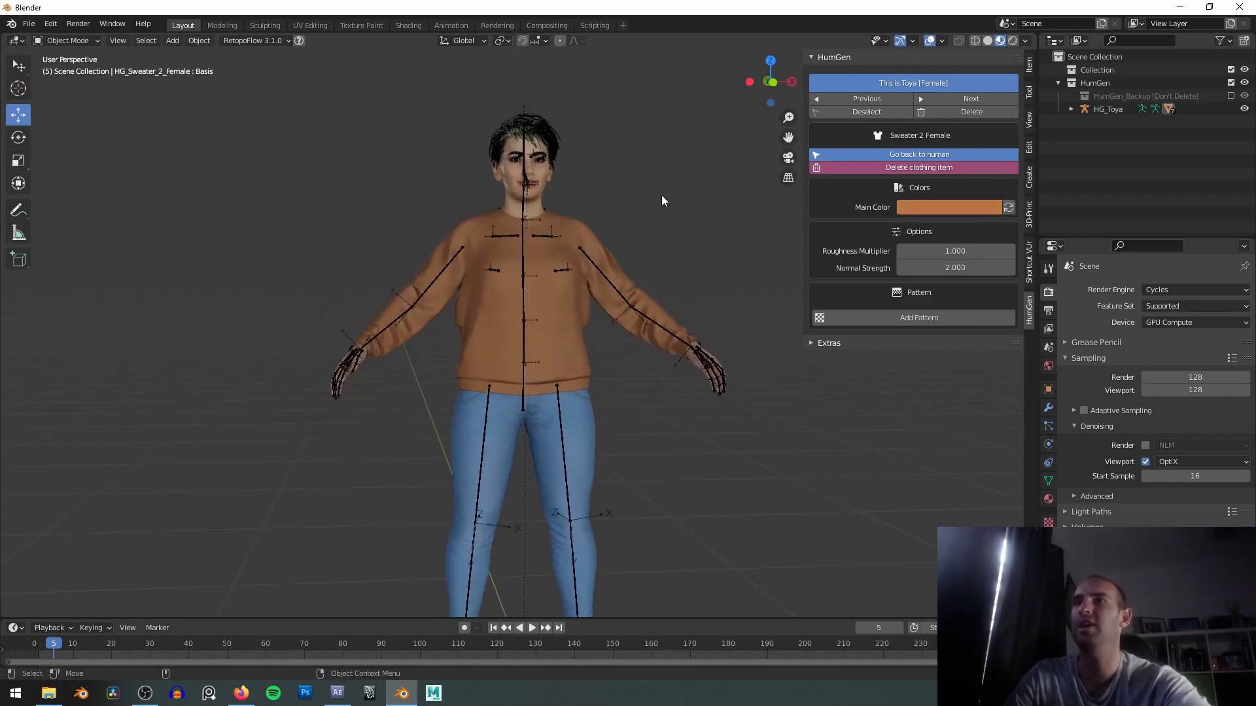
Select the skinny jeans and try wear amounts between 0.045 and 0.367.
{"action": "scroll", "coordinate": [653, 289], "scroll_direction": "up", "scroll_amount": 4}
{"action": "left_click", "coordinate": [615, 391]}
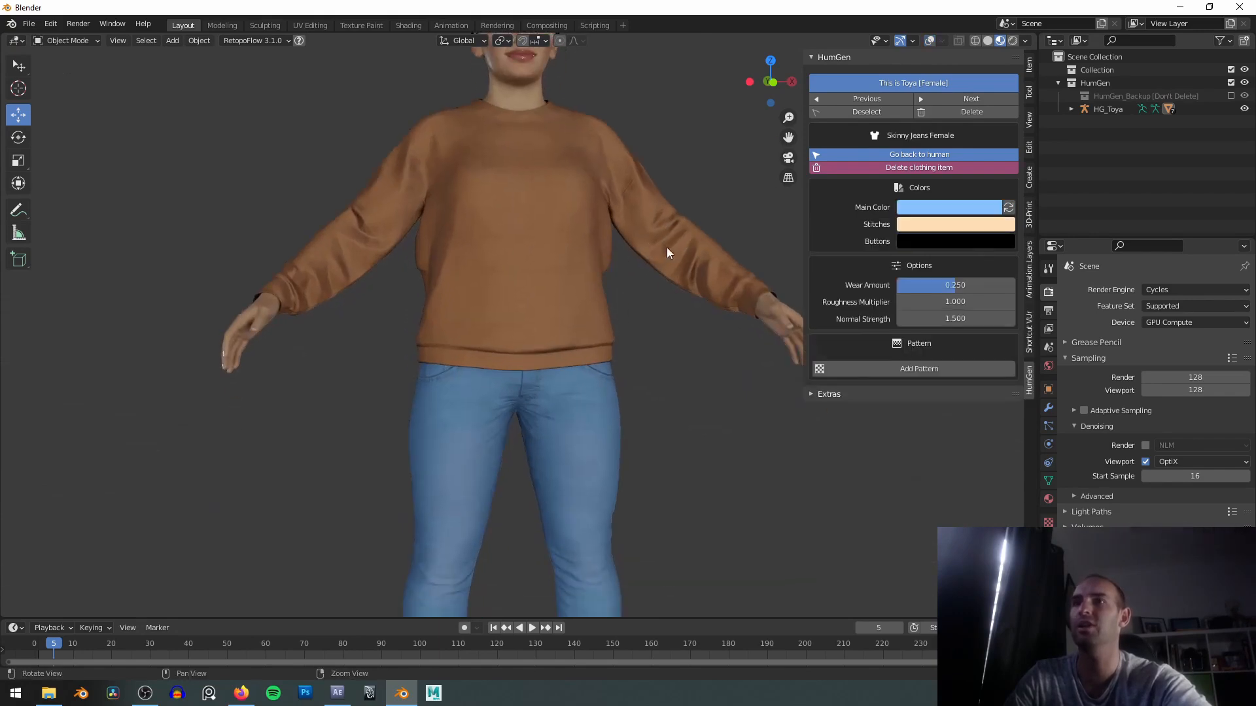
{"action": "scroll", "coordinate": [673, 268], "scroll_direction": "down", "scroll_amount": 2}
{"action": "scroll", "coordinate": [680, 255], "scroll_direction": "up", "scroll_amount": 4}
{"action": "scroll", "coordinate": [644, 217], "scroll_direction": "down", "scroll_amount": 3}
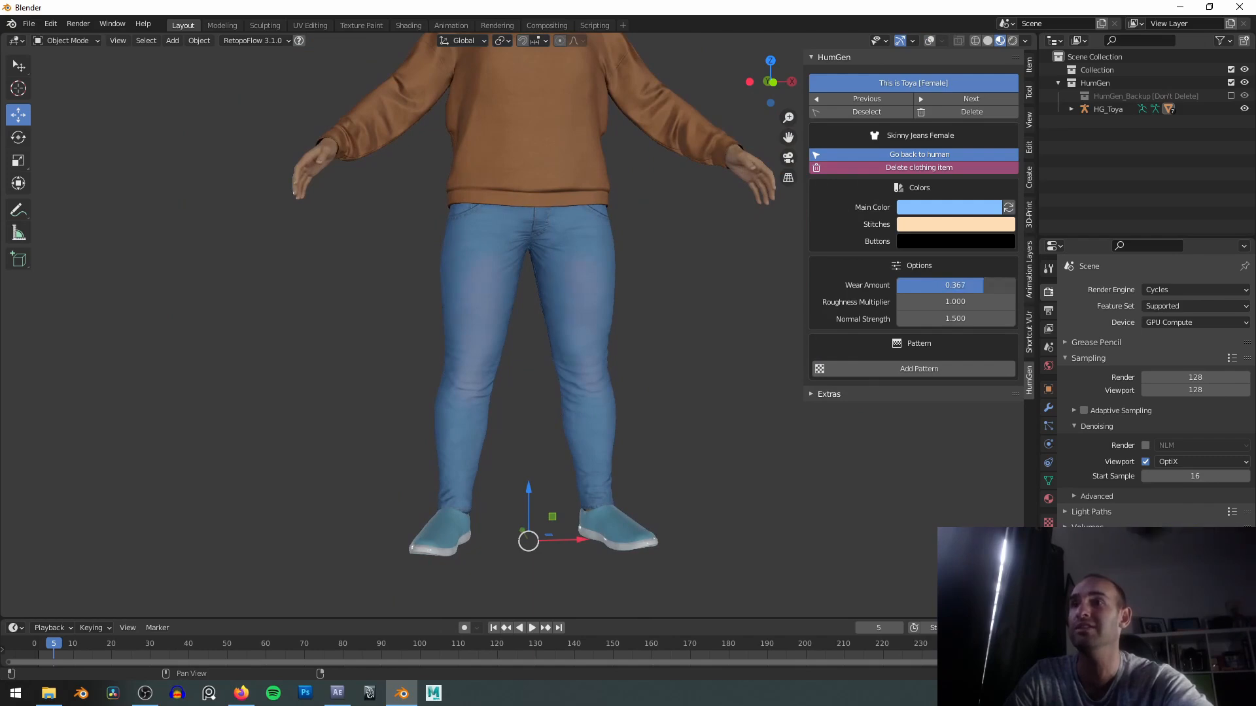
{"action": "scroll", "coordinate": [660, 283], "scroll_direction": "up", "scroll_amount": 2}
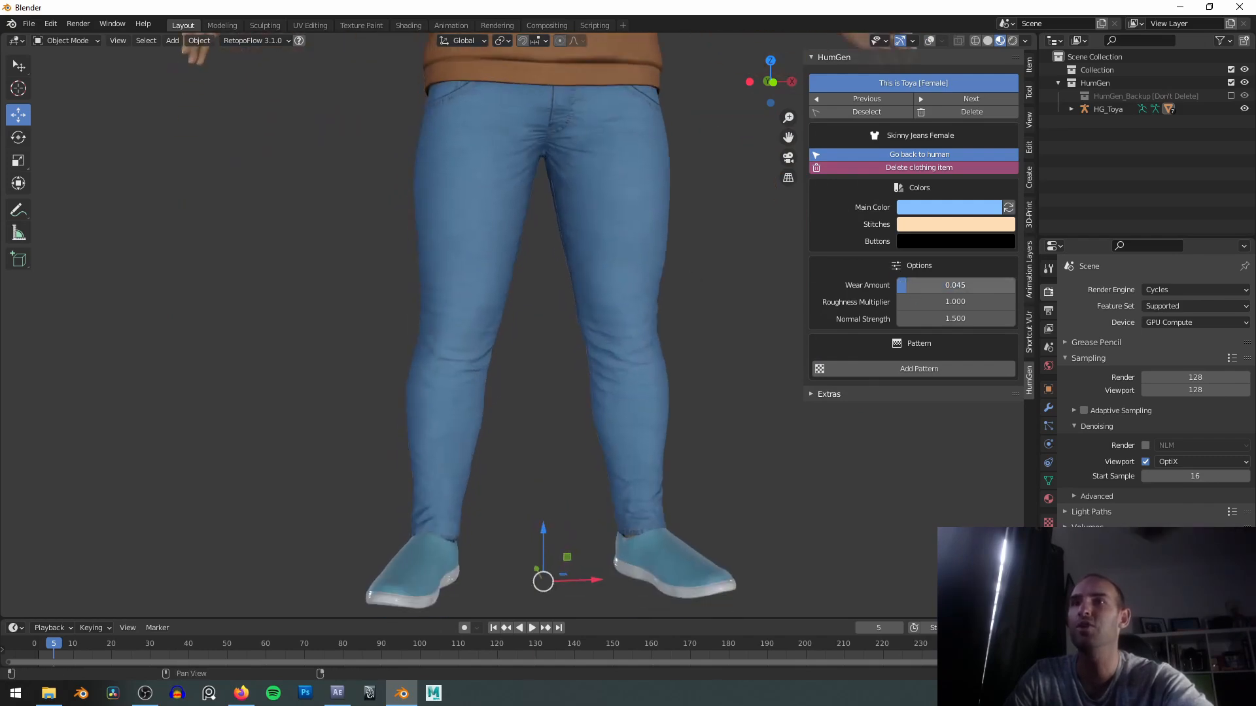
Raise the jeans' wear amount to 0.5, then reduce it slightly to 0.475.
{"action": "left_click_drag", "start_coordinate": [978, 285], "coordinate": [1014, 285]}
{"action": "scroll", "coordinate": [513, 289], "scroll_direction": "up", "scroll_amount": 3}
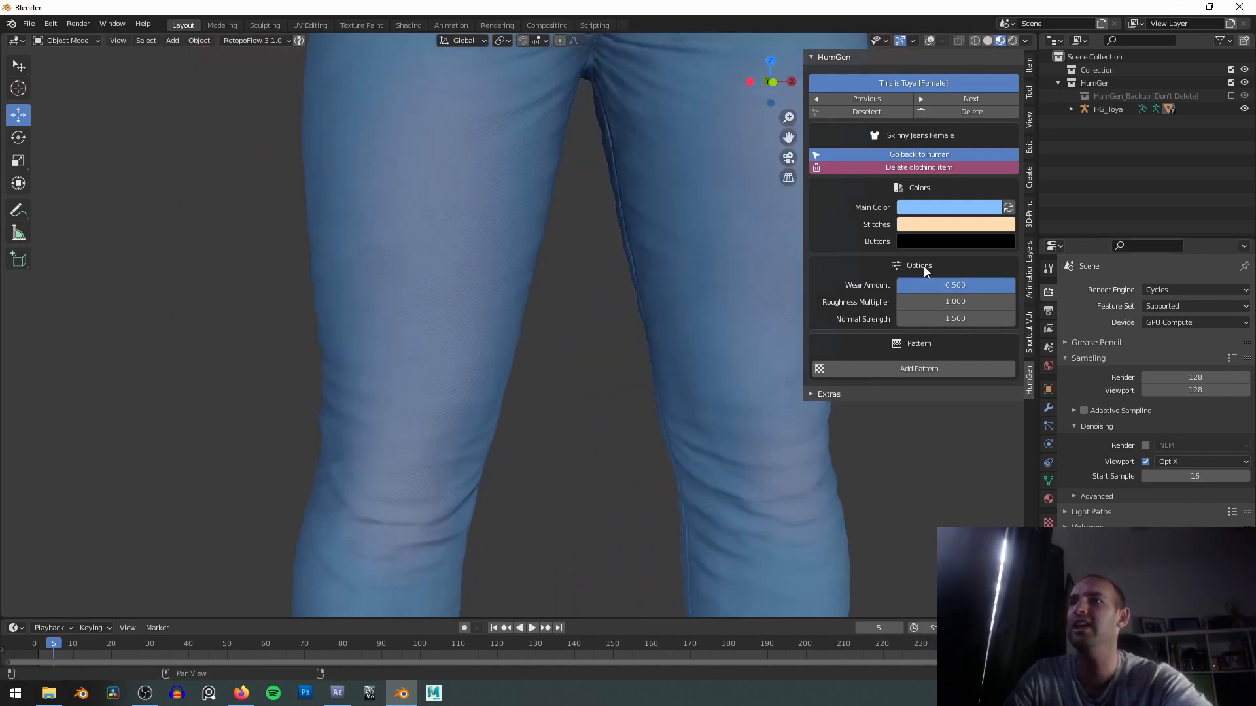
{"action": "left_click", "coordinate": [1015, 285]}
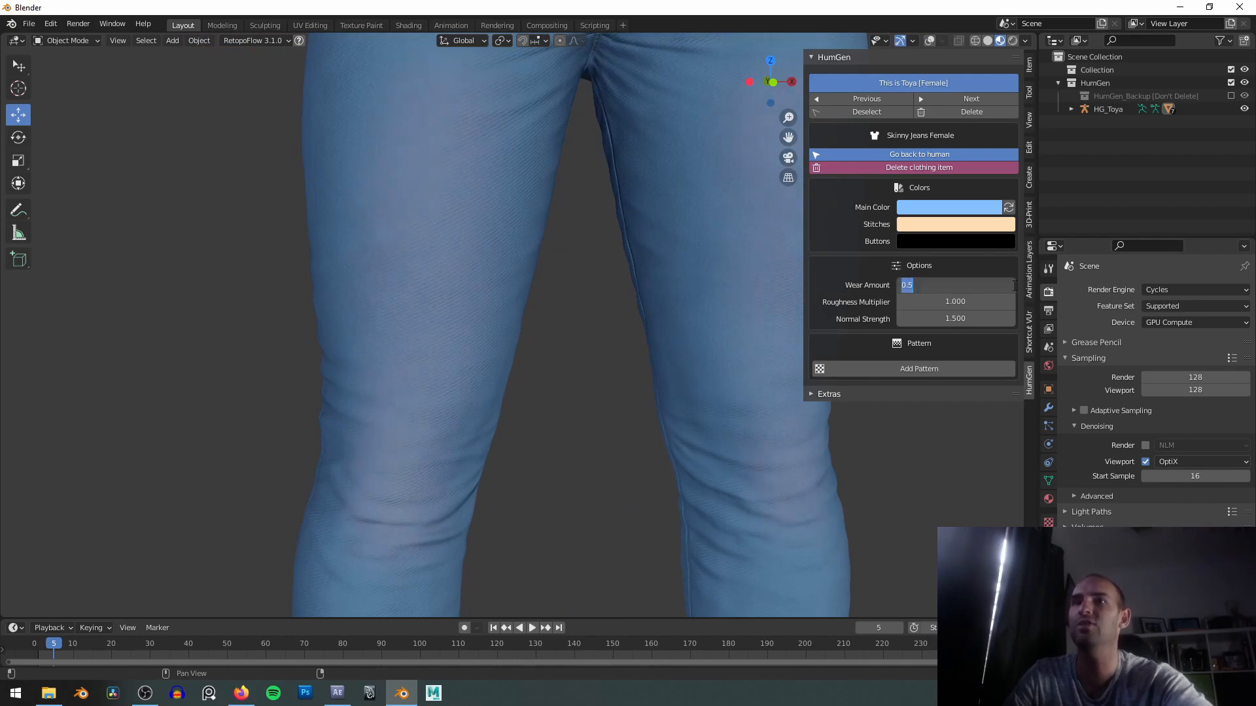
{"action": "key", "text": "Return"}
{"action": "middle_click_drag", "start_coordinate": [652, 275], "coordinate": [688, 273]}
{"action": "mouse_move", "coordinate": [1014, 285]}
{"action": "left_mouse_down"}
{"action": "mouse_move", "coordinate": [964, 285]}
{"action": "mouse_move", "coordinate": [1006, 285]}
{"action": "left_mouse_up"}
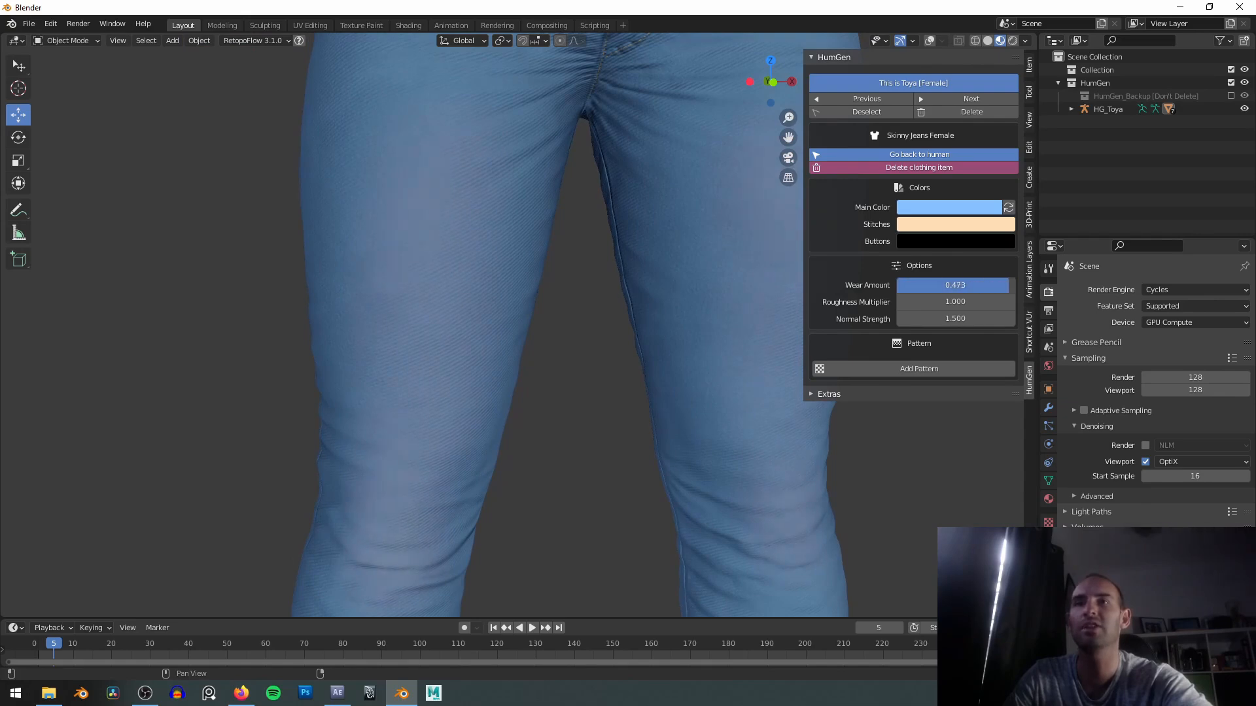
Inspect the wear on the jeans' legs and set the wear amount to the maximum of 0.500.
{"action": "scroll", "coordinate": [253, 157], "scroll_direction": "down", "scroll_amount": 5}
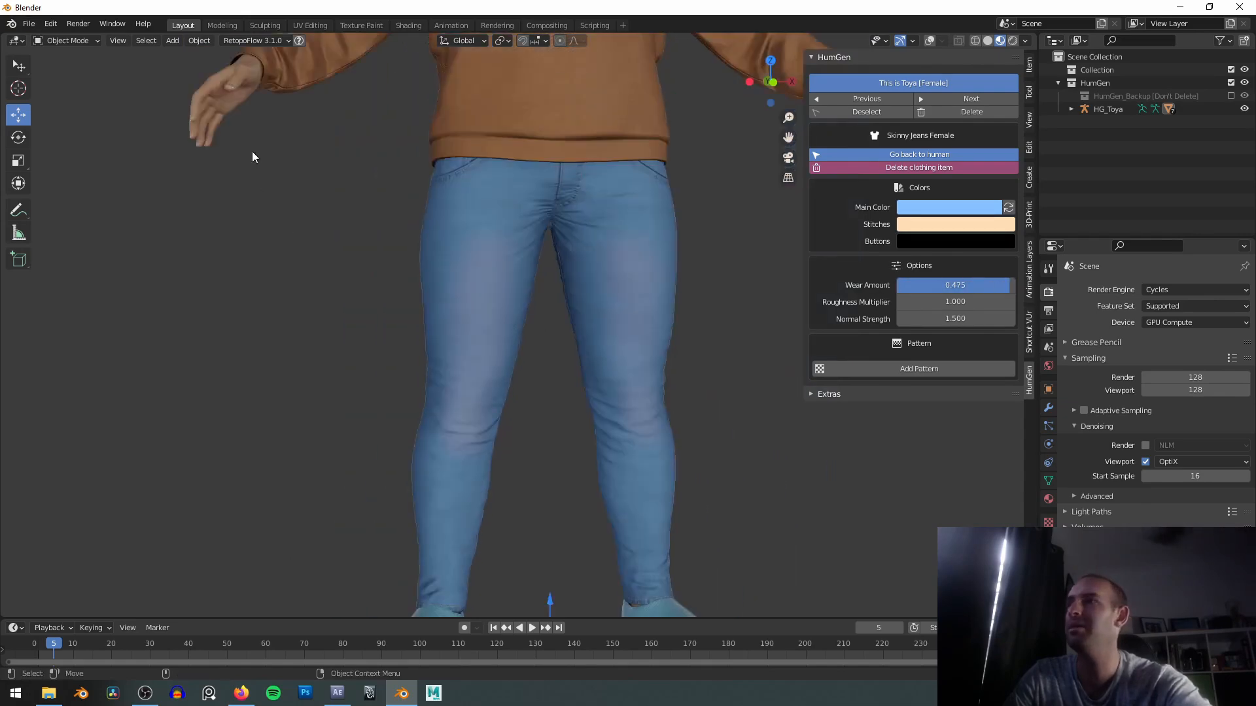
{"action": "middle_click_drag", "start_coordinate": [478, 260], "coordinate": [525, 251]}
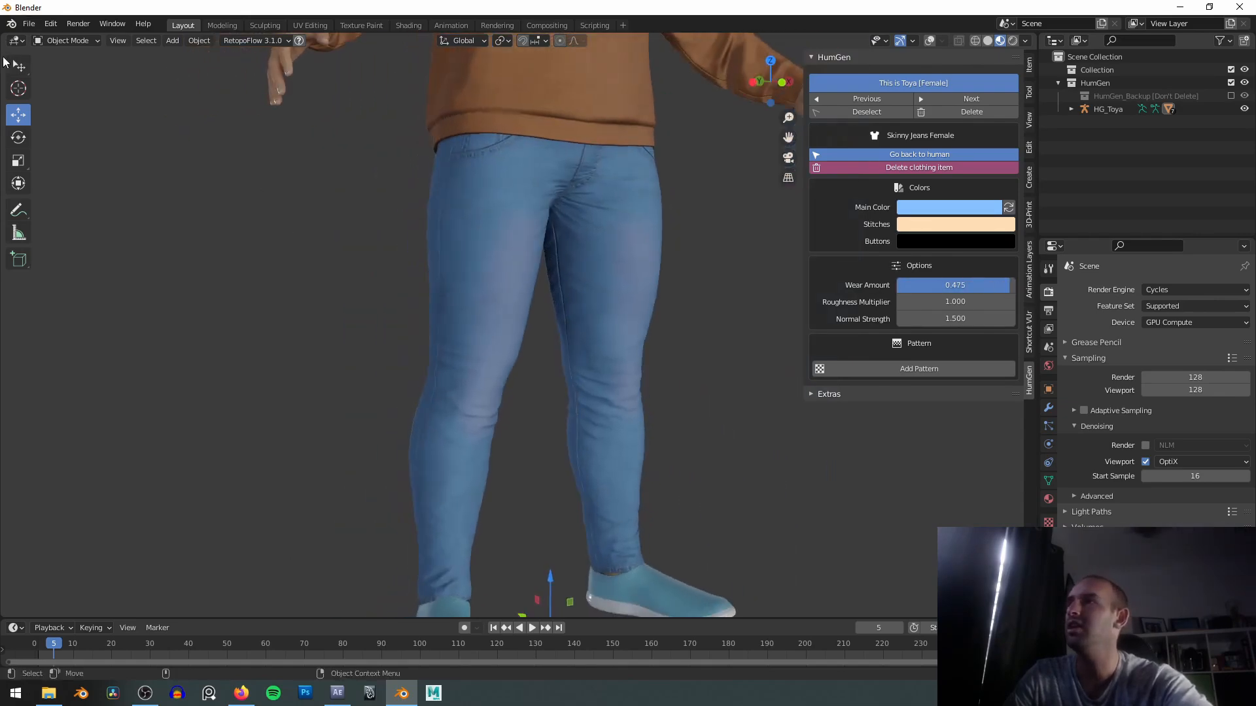
{"action": "middle_click_drag", "start_coordinate": [450, 234], "coordinate": [542, 261]}
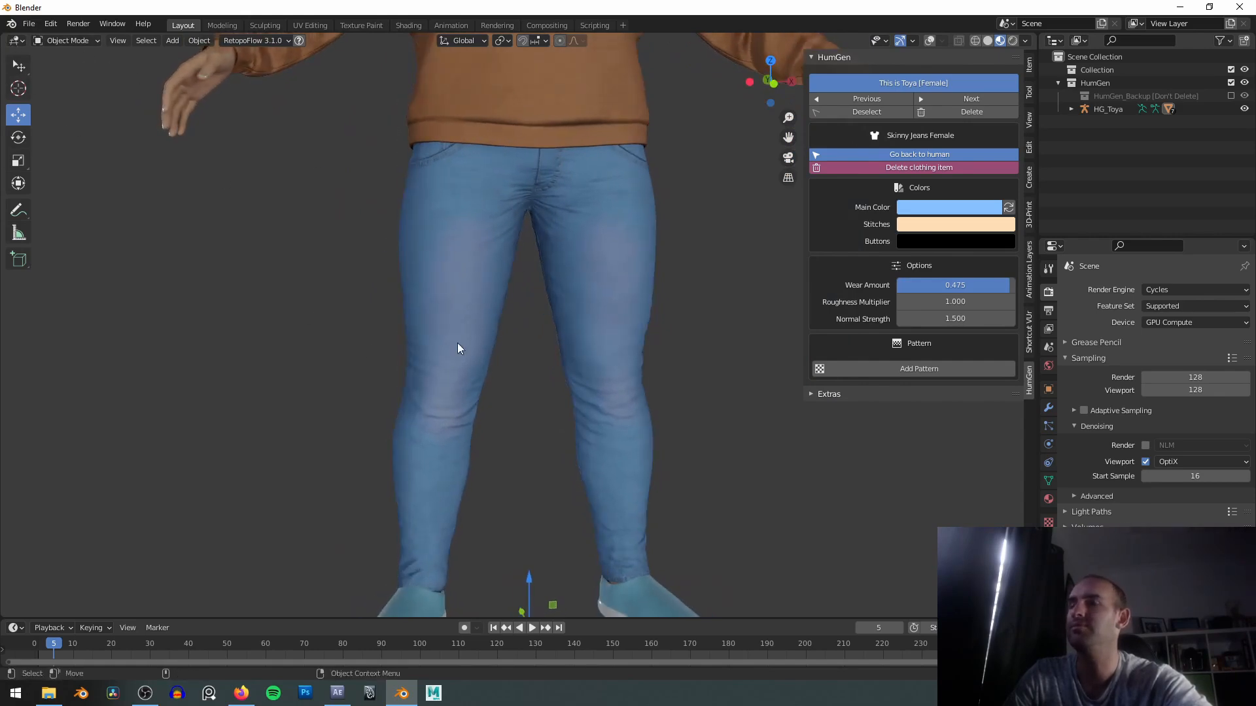
{"action": "middle_click_drag", "start_coordinate": [651, 252], "coordinate": [631, 253], "text": "shift"}
{"action": "left_click_drag", "start_coordinate": [980, 288], "coordinate": [991, 289]}
{"action": "mouse_move", "coordinate": [612, 284]}
{"action": "middle_mouse_down"}
{"action": "mouse_move", "coordinate": [646, 283]}
{"action": "mouse_move", "coordinate": [630, 280]}
{"action": "middle_mouse_up"}
{"action": "scroll", "coordinate": [645, 283], "scroll_direction": "up", "scroll_amount": 5}
{"action": "scroll", "coordinate": [645, 282], "scroll_direction": "down", "scroll_amount": 3}
{"action": "scroll", "coordinate": [631, 280], "scroll_direction": "down", "scroll_amount": 2}
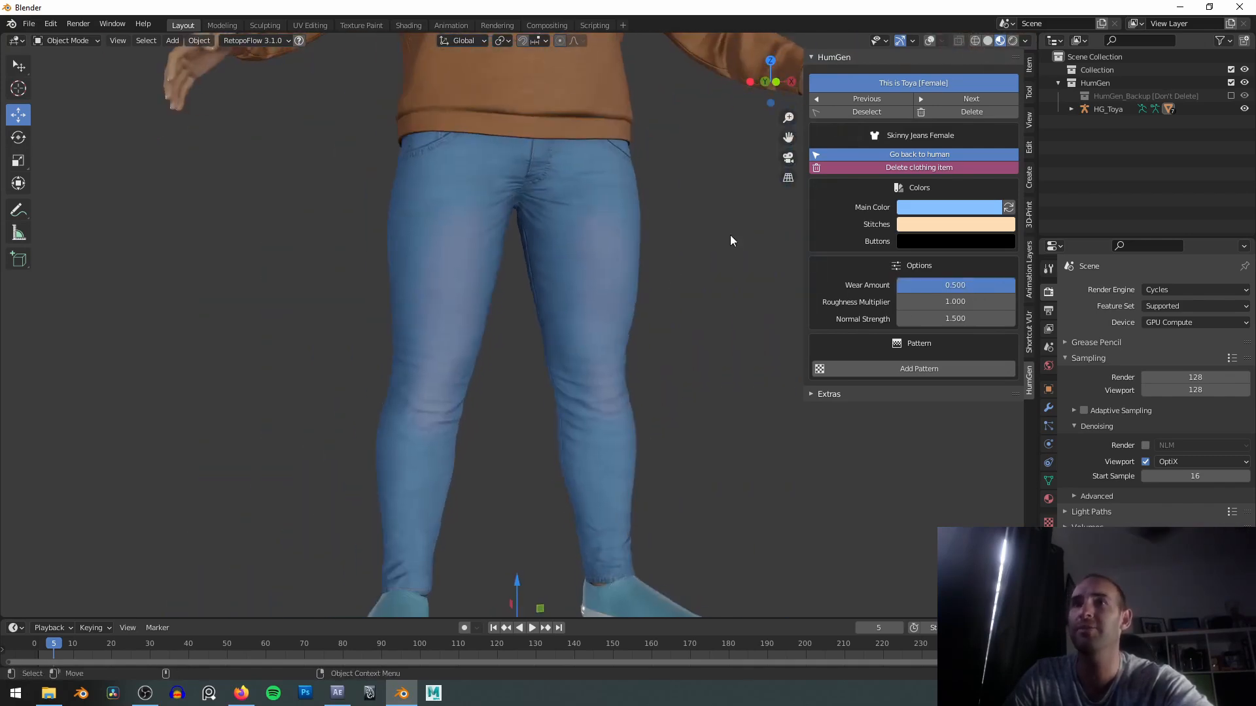
Try a red main color on the jeans with RGB values 1.000, 0.036 and 0.072.
{"action": "middle_click_drag", "start_coordinate": [727, 245], "coordinate": [639, 257]}
{"action": "left_click", "coordinate": [926, 204]}
{"action": "left_click_drag", "start_coordinate": [960, 240], "coordinate": [956, 308]}
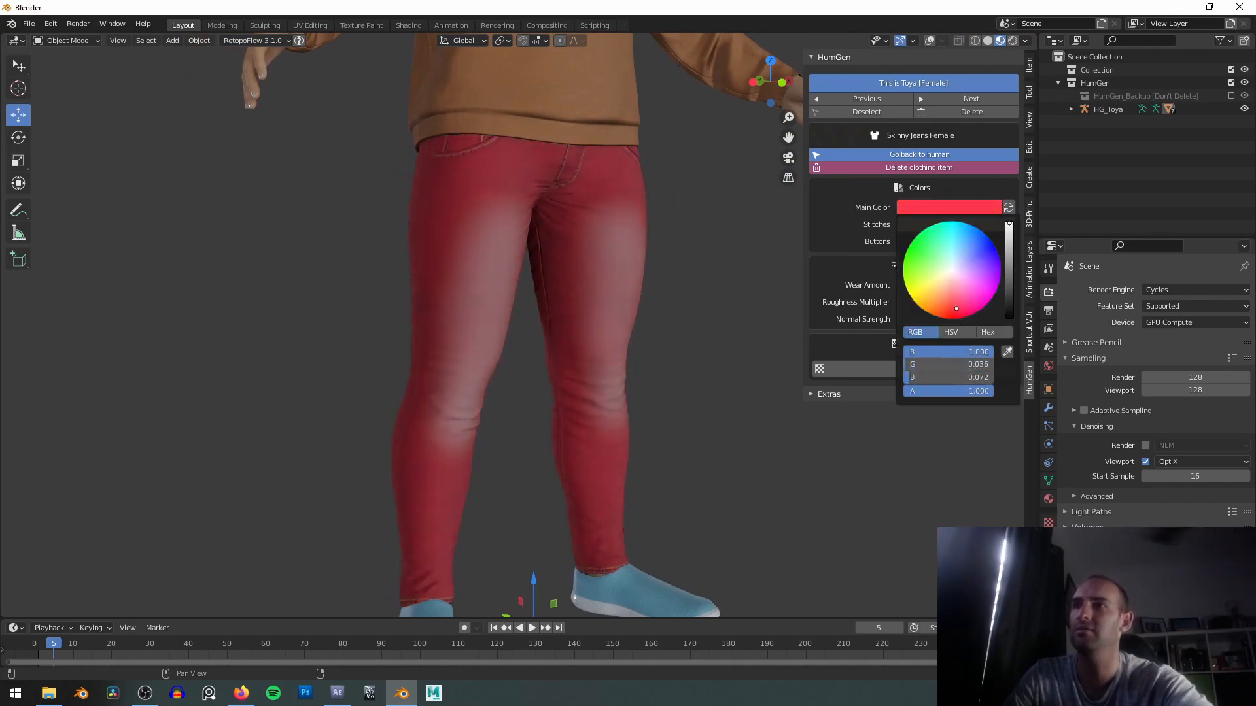
{"action": "middle_click_drag", "start_coordinate": [673, 328], "coordinate": [638, 331]}
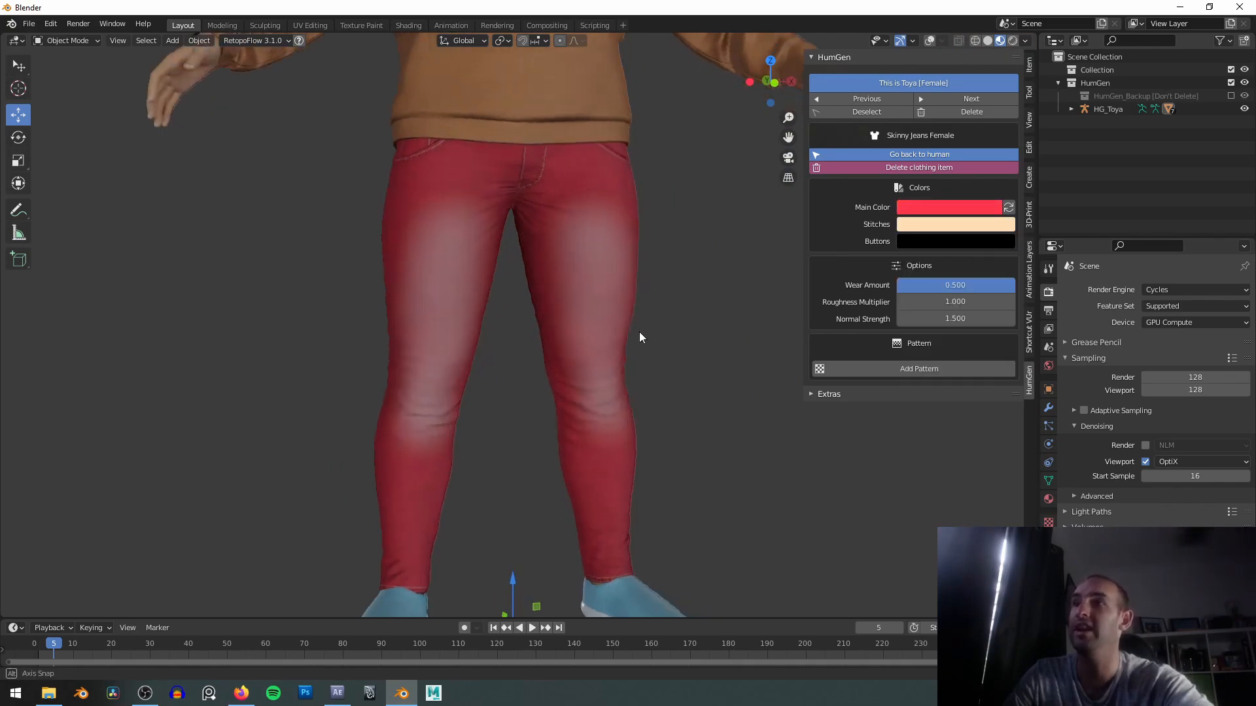
Change the jeans' main color to a pale yellow-beige.
{"action": "left_click", "coordinate": [930, 204]}
{"action": "left_click_drag", "start_coordinate": [980, 295], "coordinate": [940, 285]}
{"action": "scroll", "coordinate": [599, 188], "scroll_direction": "down", "scroll_amount": 5}
{"action": "middle_click_drag", "start_coordinate": [590, 321], "coordinate": [590, 313], "text": "shift"}
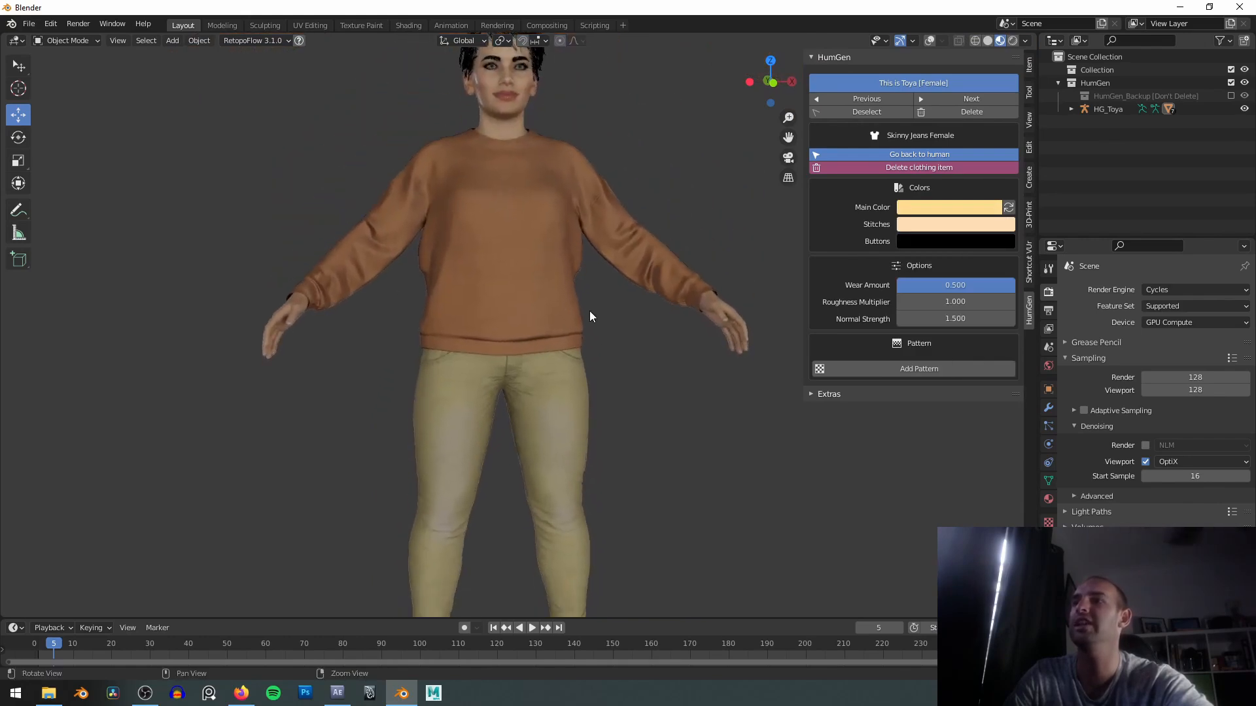
Select the sweater and set its main color to a muted blue, about RGB 0.189, 0.304 and 0.482.
{"action": "left_click", "coordinate": [582, 163]}
{"action": "left_click", "coordinate": [945, 210]}
{"action": "left_click", "coordinate": [961, 256]}
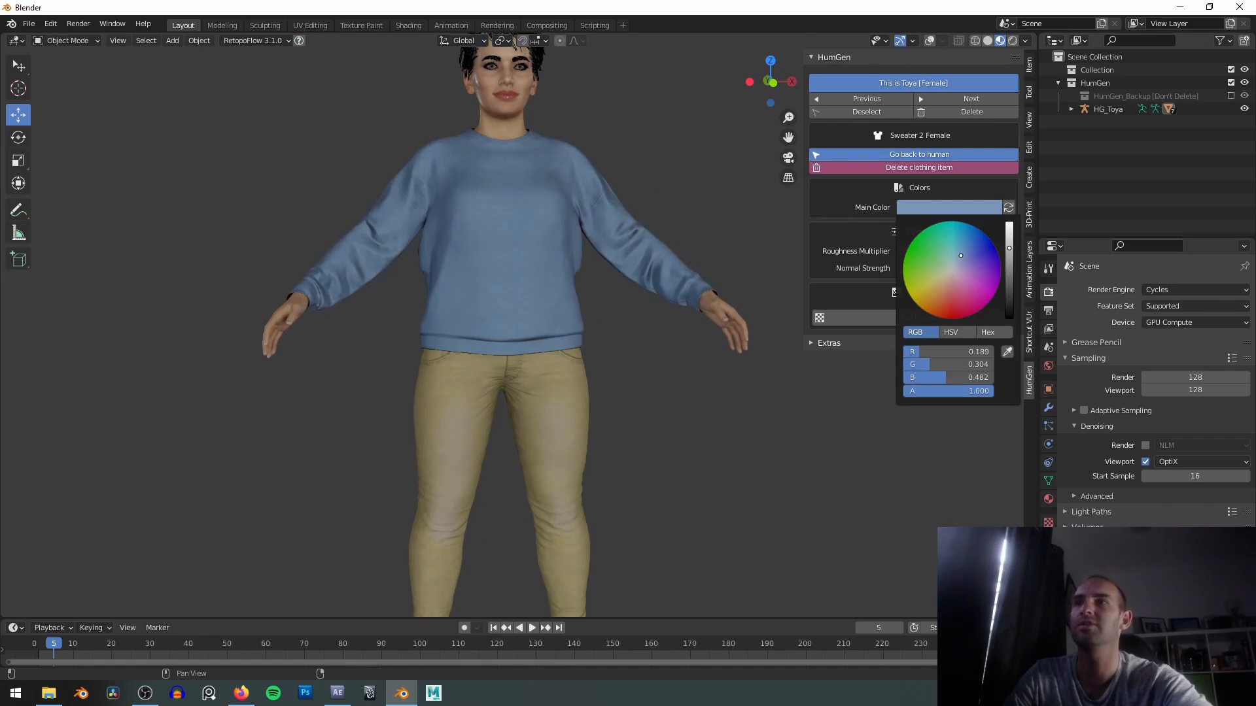
{"action": "middle_click_drag", "start_coordinate": [695, 346], "coordinate": [699, 349]}
Select the jeans and set their wear amount to 0.268.
{"action": "middle_click_drag", "start_coordinate": [636, 286], "coordinate": [645, 220], "text": "shift"}
{"action": "left_click", "coordinate": [586, 316]}
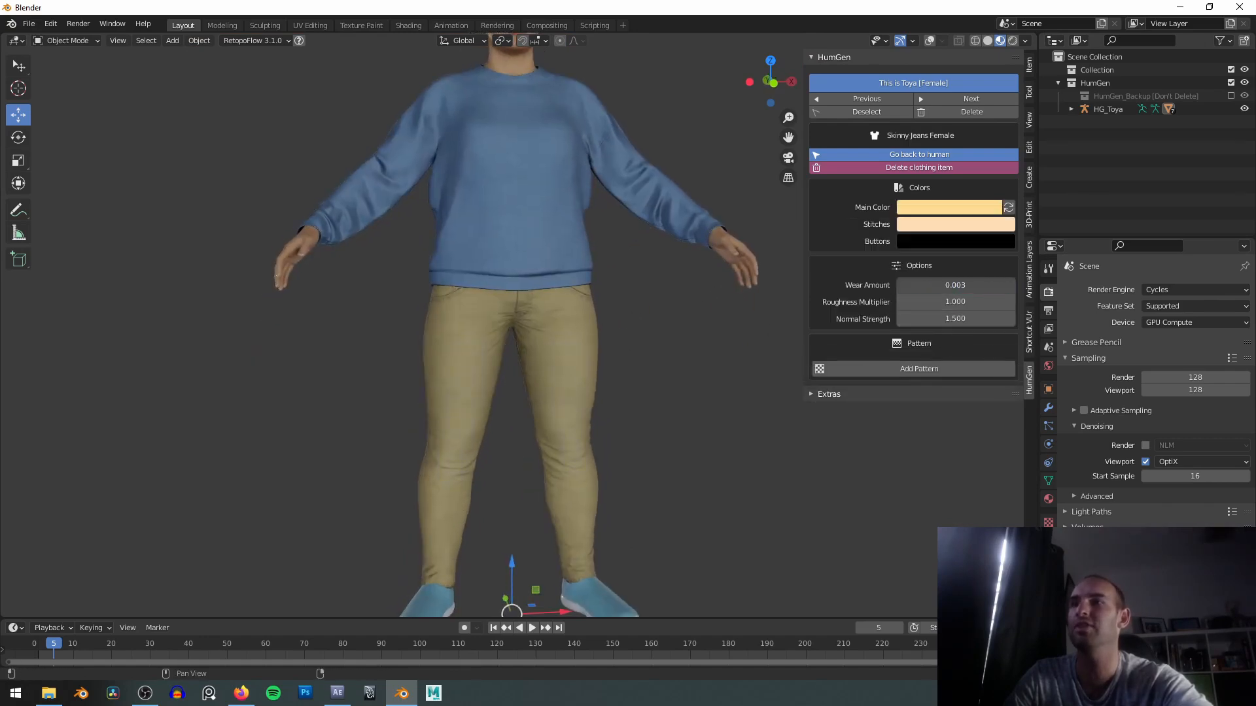
{"action": "scroll", "coordinate": [707, 312], "scroll_direction": "up", "scroll_amount": 1}
{"action": "left_click_drag", "start_coordinate": [556, 340], "coordinate": [594, 340], "text": "alt"}
Set the jeans' stitches color to white.
{"action": "scroll", "coordinate": [635, 340], "scroll_direction": "up", "scroll_amount": 4}
{"action": "scroll", "coordinate": [593, 344], "scroll_direction": "up", "scroll_amount": 6}
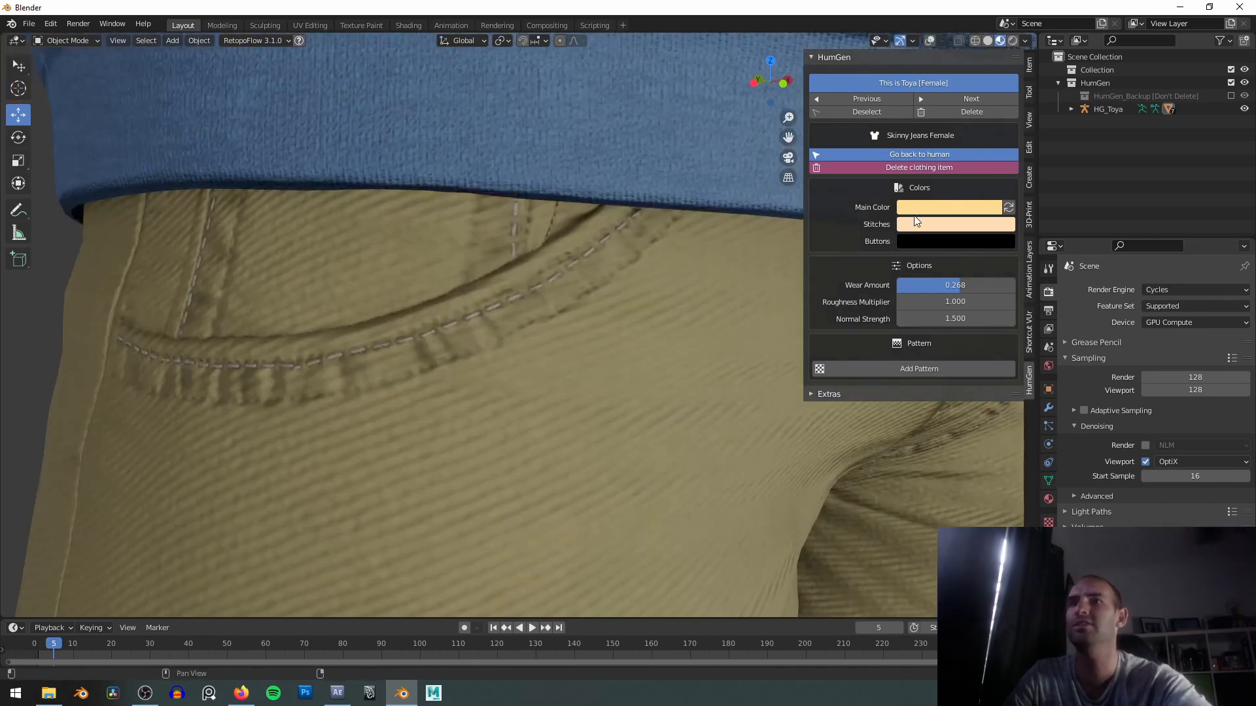
{"action": "left_click", "coordinate": [917, 209]}
{"action": "left_click", "coordinate": [924, 224]}
{"action": "left_click", "coordinate": [949, 107]}
{"action": "left_click_drag", "start_coordinate": [949, 106], "coordinate": [952, 83]}
{"action": "scroll", "coordinate": [551, 280], "scroll_direction": "down", "scroll_amount": 8}
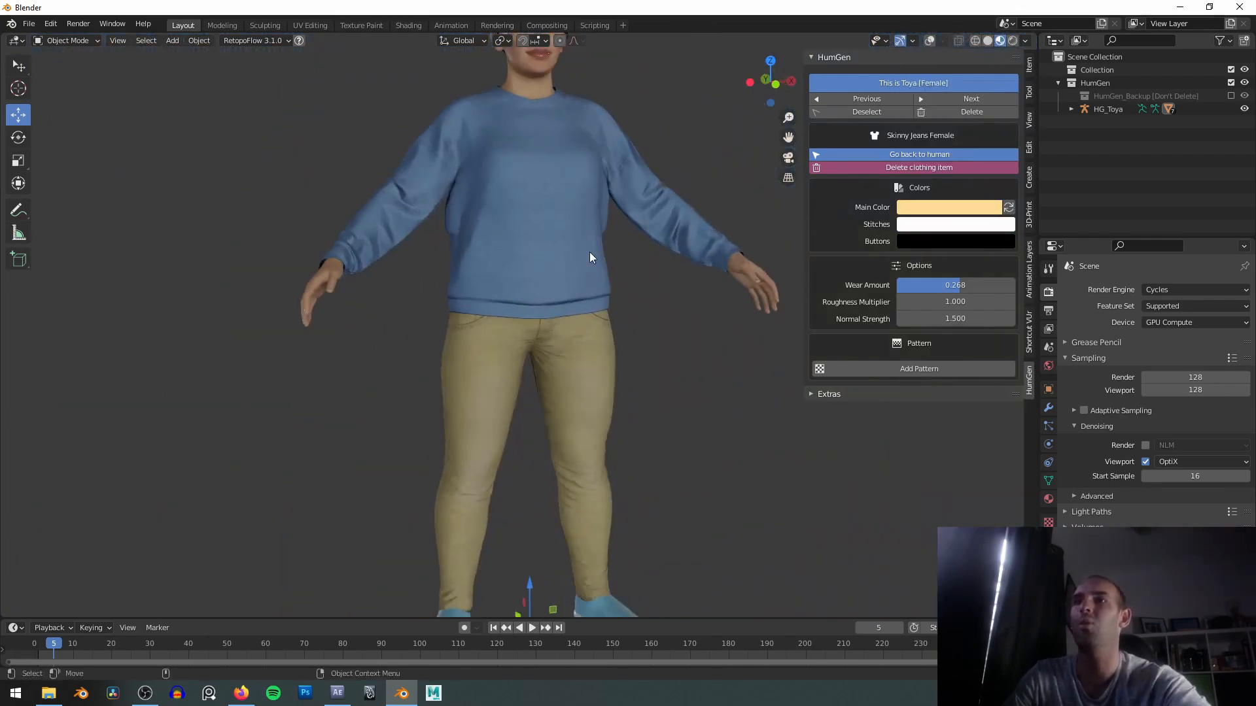
Examine the jeans' waist area and change the buttons color to white.
{"action": "scroll", "coordinate": [590, 253], "scroll_direction": "up", "scroll_amount": 3}
{"action": "middle_click_drag", "start_coordinate": [647, 245], "coordinate": [560, 233], "text": "alt"}
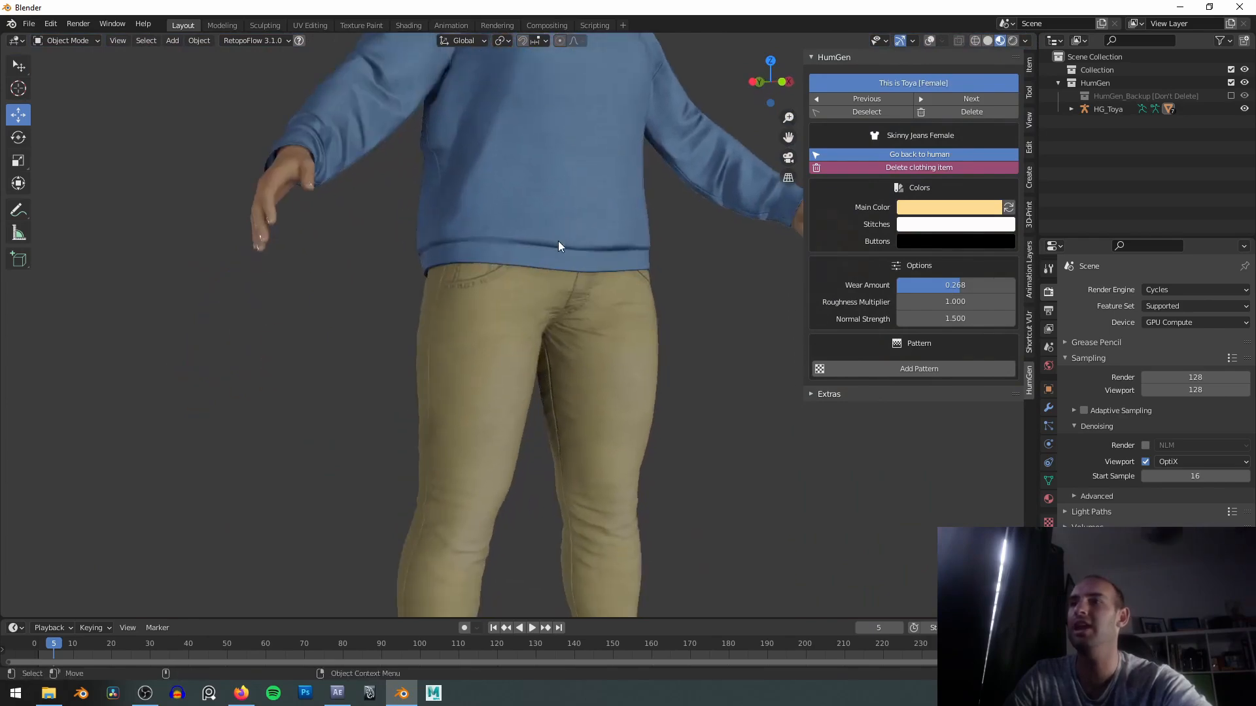
{"action": "scroll", "coordinate": [578, 272], "scroll_direction": "up", "scroll_amount": 6}
{"action": "left_click_drag", "start_coordinate": [578, 272], "coordinate": [575, 272], "text": "alt"}
{"action": "scroll", "coordinate": [569, 273], "scroll_direction": "down", "scroll_amount": 5}
{"action": "middle_click_drag", "start_coordinate": [565, 274], "coordinate": [570, 303]}
{"action": "scroll", "coordinate": [386, 284], "scroll_direction": "up", "scroll_amount": 5}
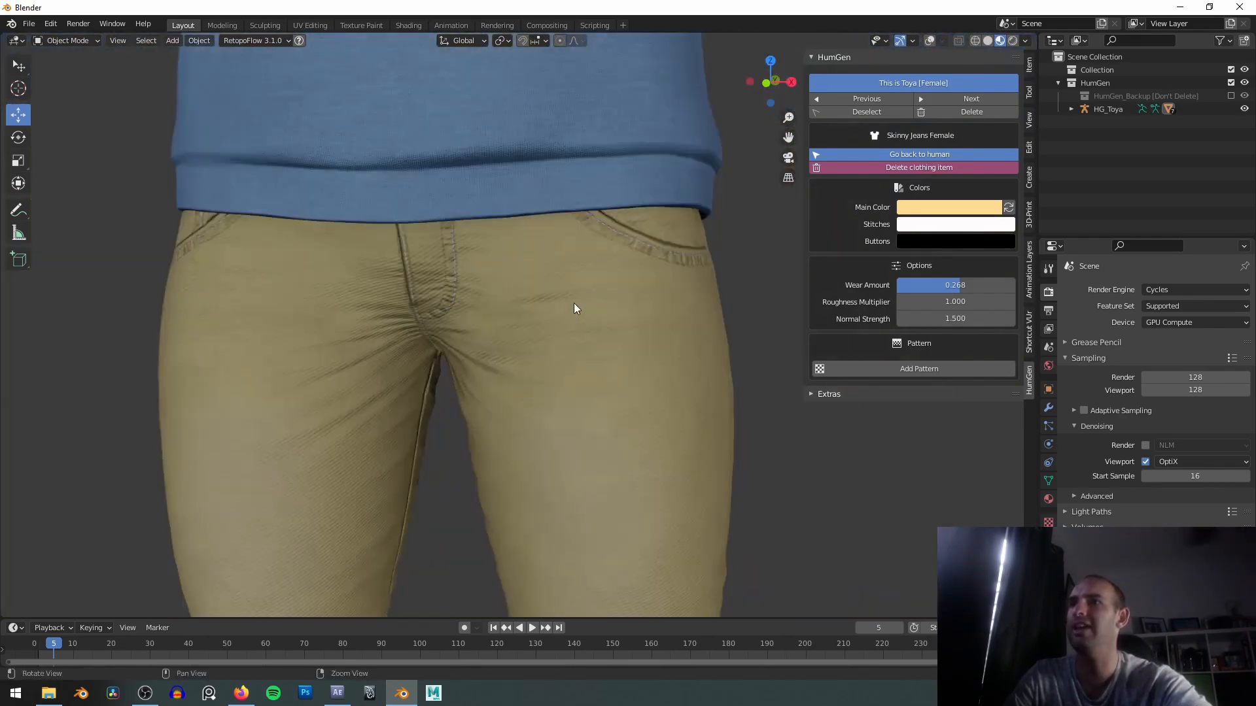
{"action": "left_click", "coordinate": [965, 242]}
{"action": "scroll", "coordinate": [959, 109], "scroll_direction": "up", "scroll_amount": 20}
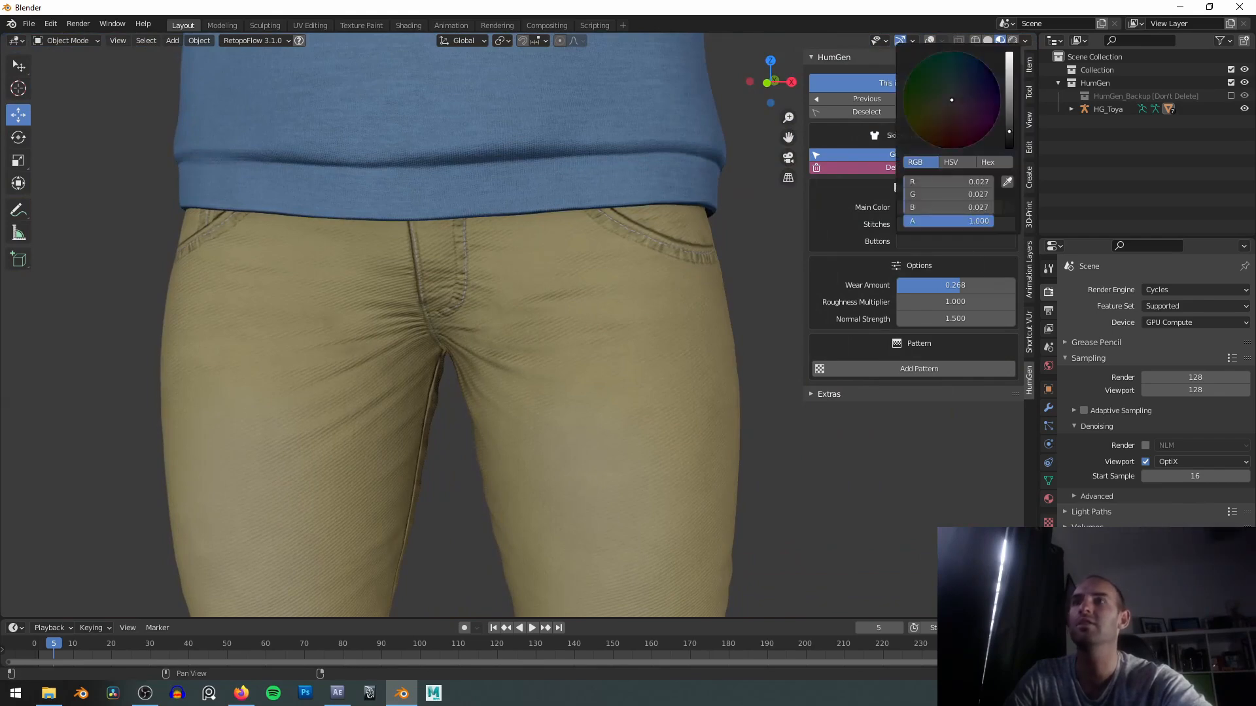
Isolate the jeans in the viewport and set their buttons color to black.
{"action": "scroll", "coordinate": [612, 295], "scroll_direction": "down", "scroll_amount": 4}
{"action": "key", "text": "KP_Divide"}
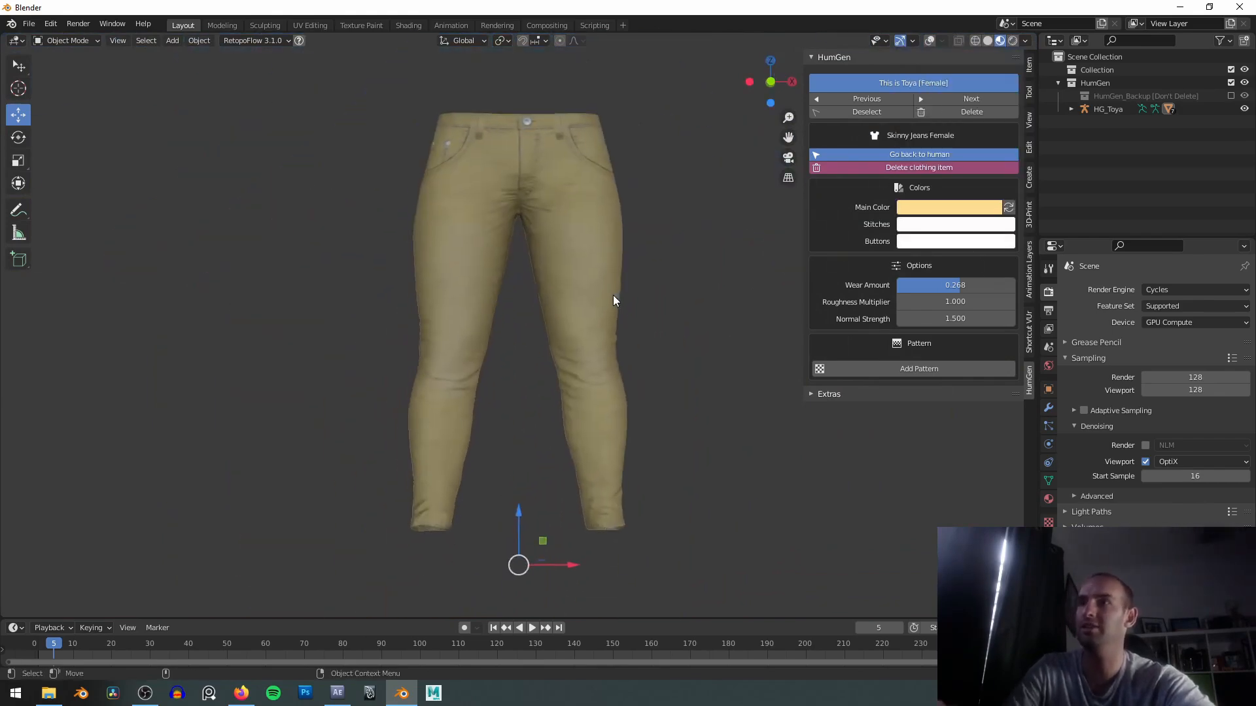
{"action": "scroll", "coordinate": [579, 318], "scroll_direction": "up", "scroll_amount": 5}
{"action": "left_click", "coordinate": [938, 242]}
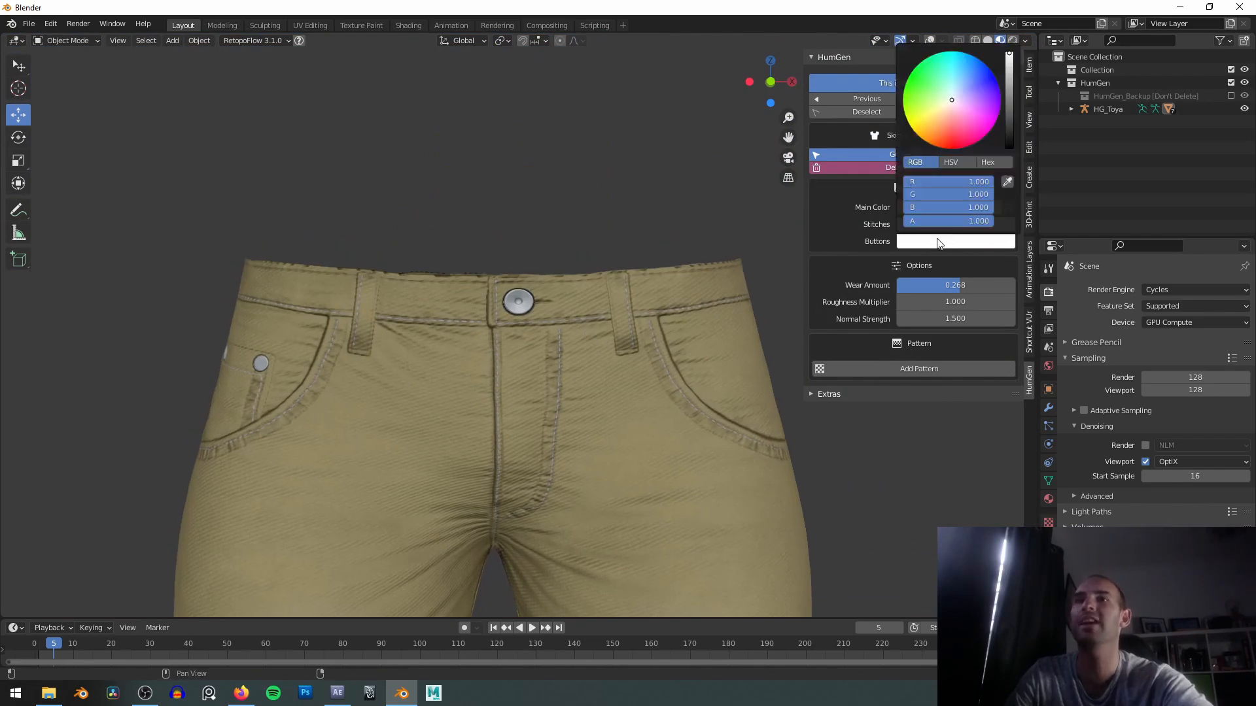
{"action": "left_click_drag", "start_coordinate": [1010, 118], "coordinate": [1009, 148]}
Raise the jeans' roughness multiplier to about 1.53 while watching the waist button.
{"action": "middle_click_drag", "start_coordinate": [567, 316], "coordinate": [563, 323]}
{"action": "scroll", "coordinate": [563, 323], "scroll_direction": "up", "scroll_amount": 2}
{"action": "left_click_drag", "start_coordinate": [941, 302], "coordinate": [977, 302]}
{"action": "scroll", "coordinate": [710, 256], "scroll_direction": "down", "scroll_amount": 6}
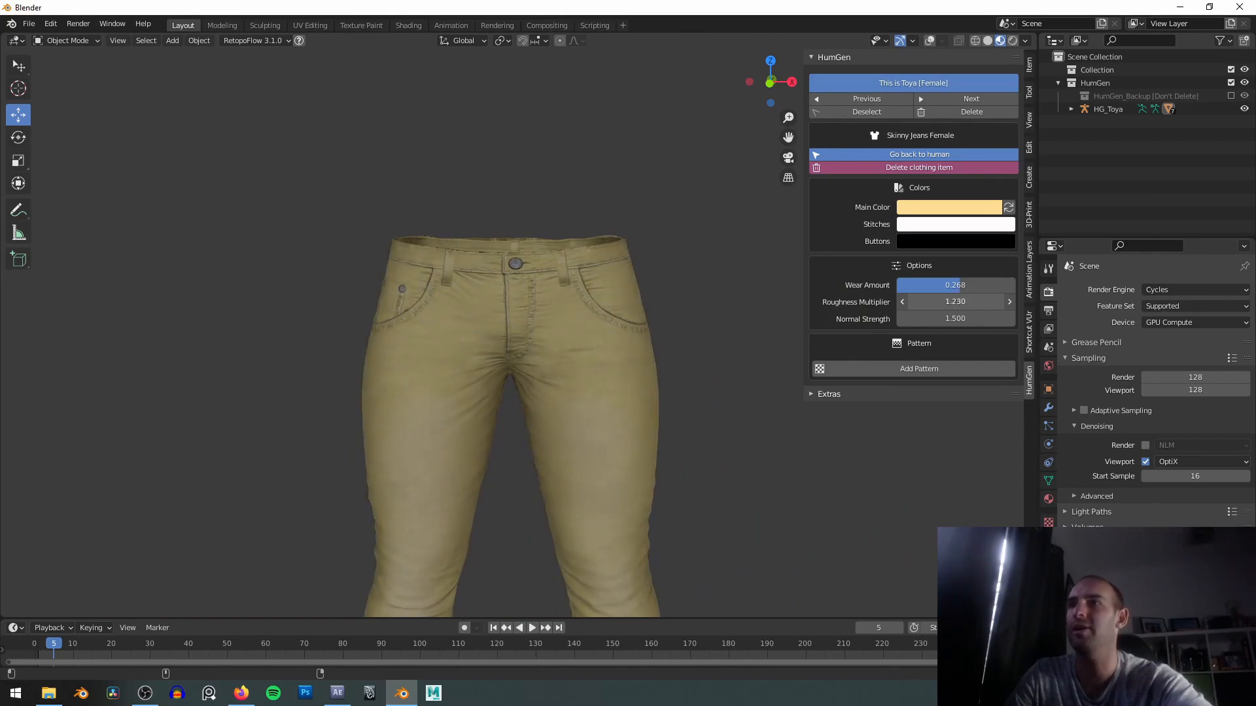
{"action": "scroll", "coordinate": [619, 245], "scroll_direction": "up", "scroll_amount": 8}
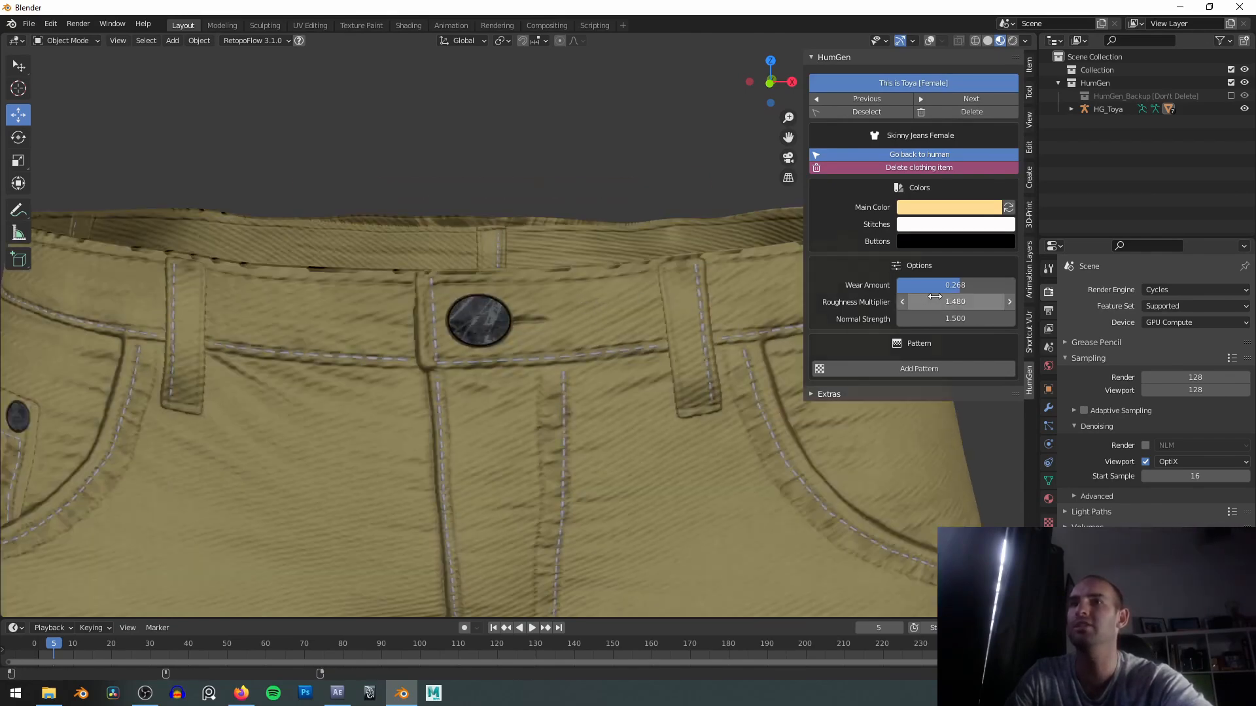
{"action": "left_click_drag", "start_coordinate": [975, 303], "coordinate": [984, 302]}
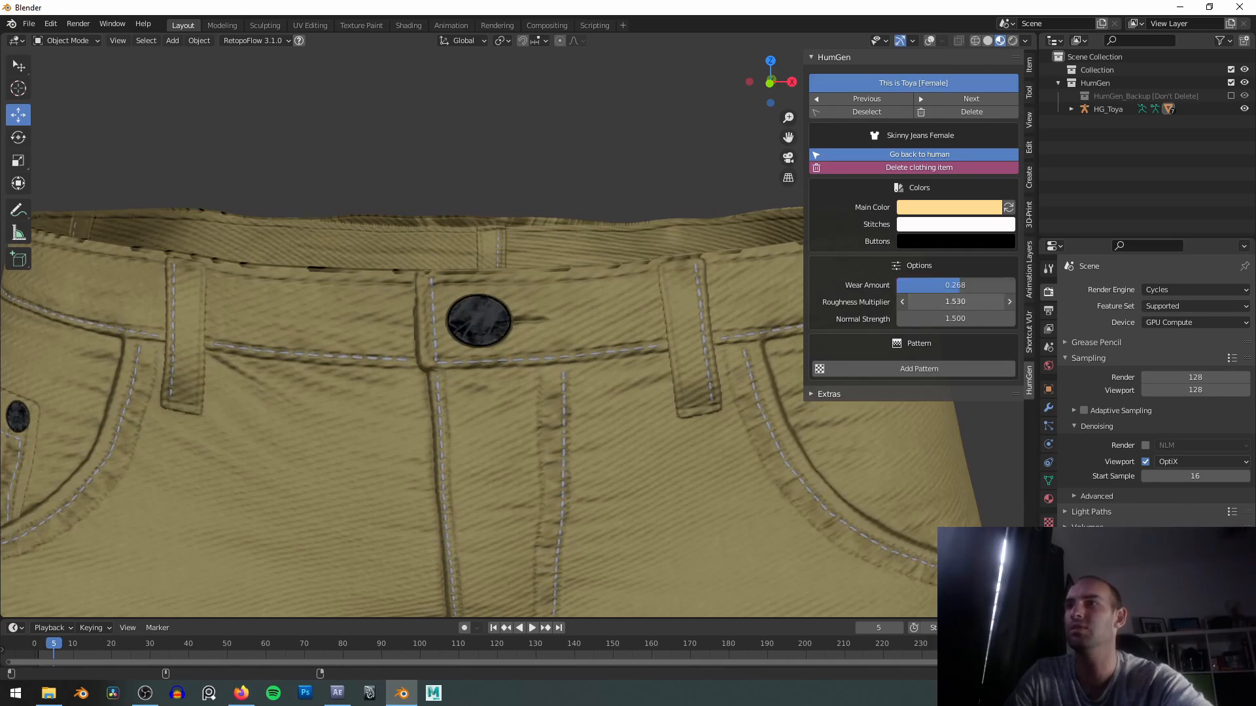
Set the jeans' roughness multiplier to 1.450 and leave the isolated view to show the whole character.
{"action": "scroll", "coordinate": [536, 291], "scroll_direction": "down", "scroll_amount": 5}
{"action": "scroll", "coordinate": [536, 291], "scroll_direction": "up", "scroll_amount": 8}
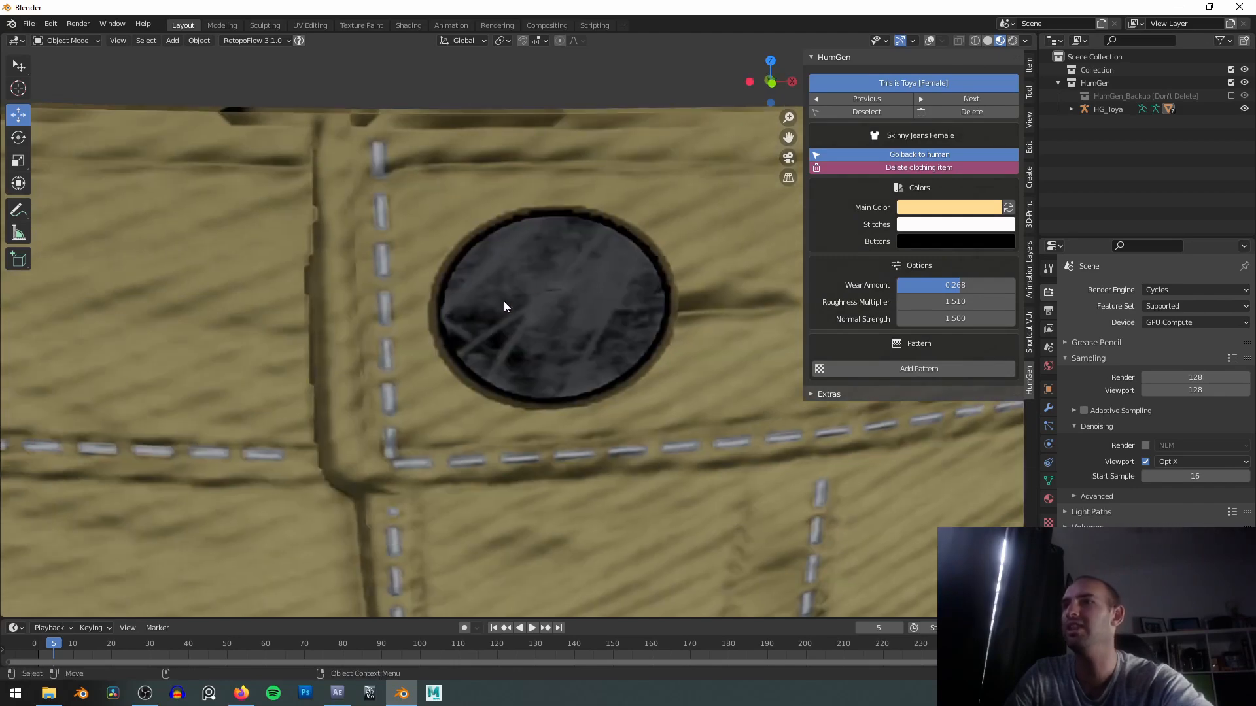
{"action": "mouse_move", "coordinate": [955, 302]}
{"action": "left_mouse_down"}
{"action": "mouse_move", "coordinate": [925, 302]}
{"action": "mouse_move", "coordinate": [952, 302]}
{"action": "left_mouse_up"}
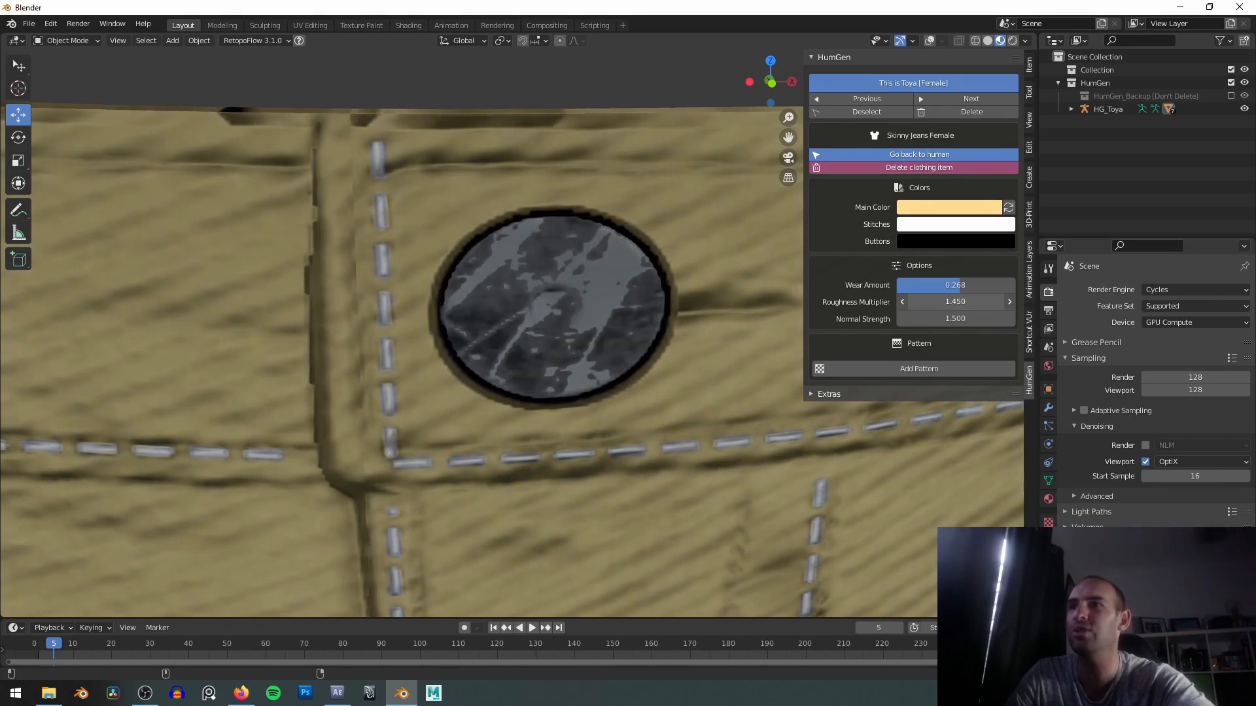
{"action": "scroll", "coordinate": [602, 292], "scroll_direction": "down", "scroll_amount": 6}
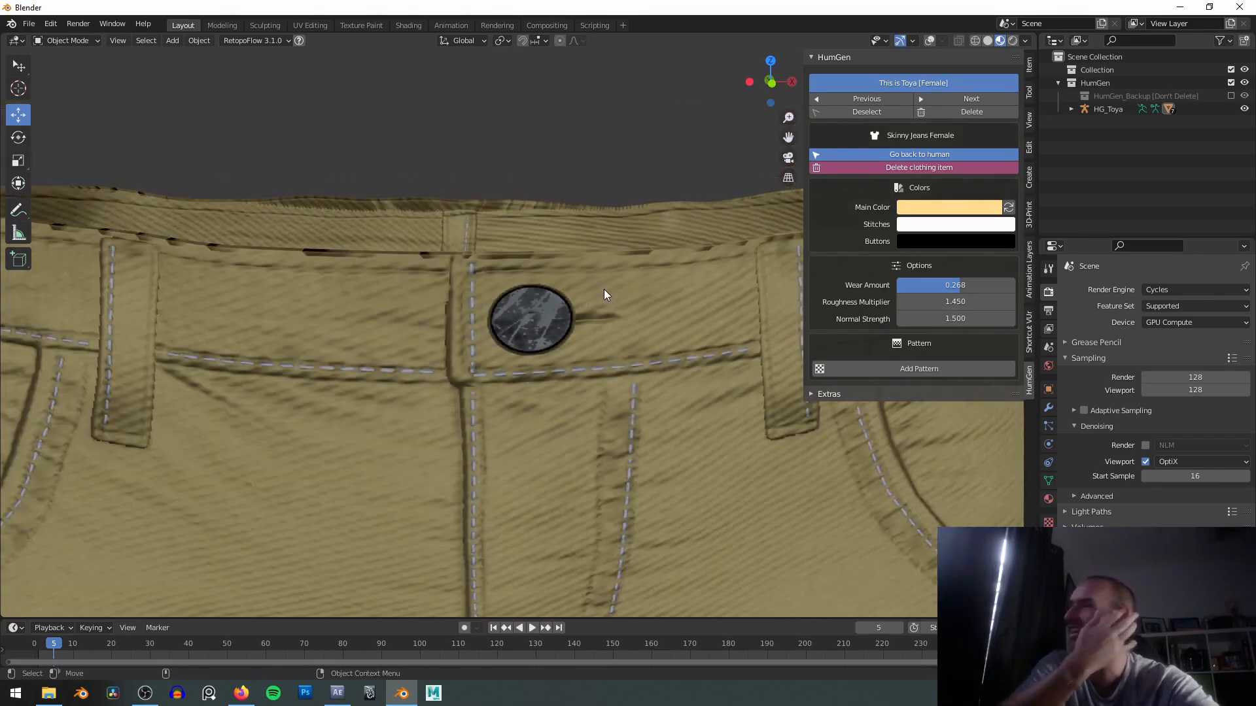
{"action": "scroll", "coordinate": [604, 294], "scroll_direction": "down", "scroll_amount": 8}
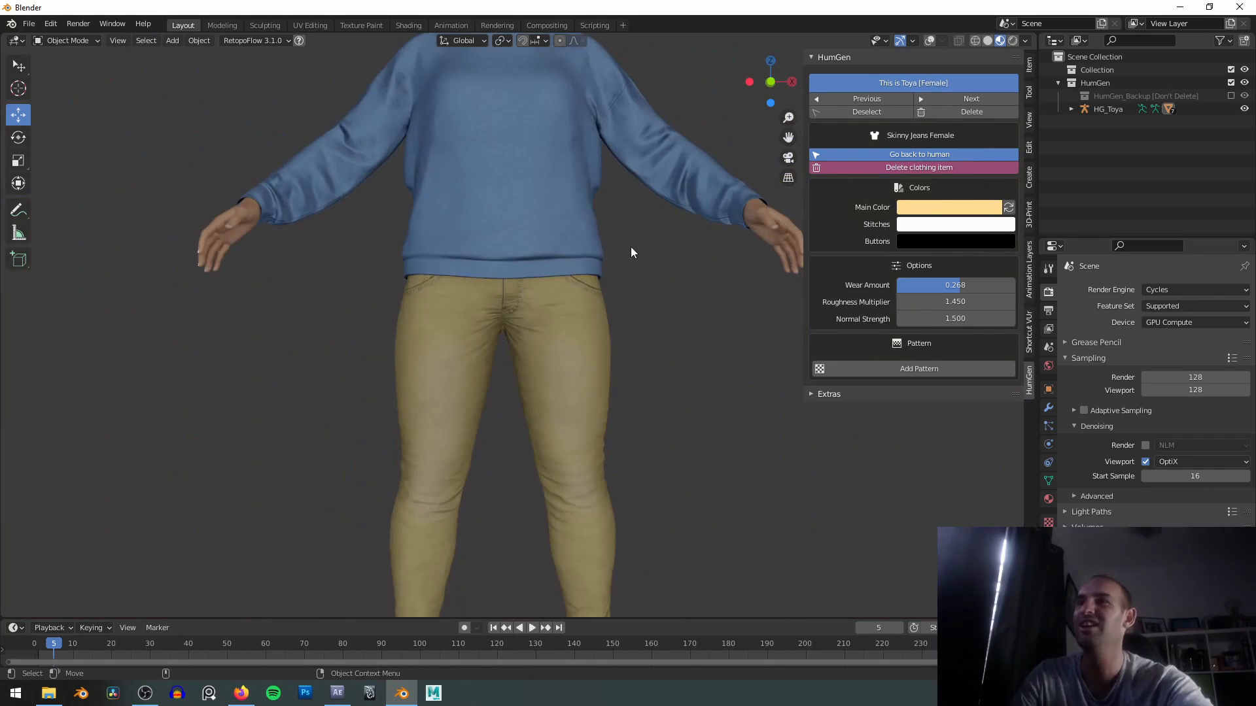
Lower the jeans' normal strength to 0, then raise it again to restore the fabric detail.
{"action": "scroll", "coordinate": [608, 288], "scroll_direction": "up", "scroll_amount": 6}
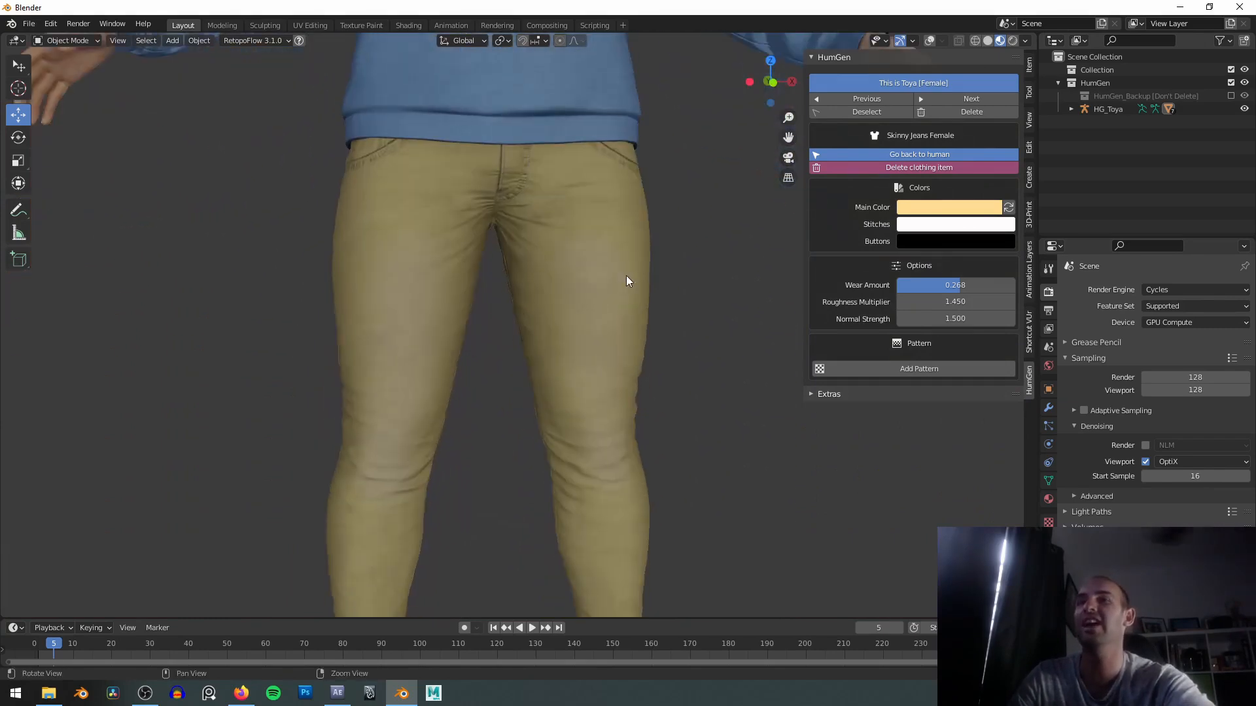
{"action": "middle_click_drag", "start_coordinate": [615, 359], "coordinate": [620, 276], "text": "alt"}
{"action": "left_click_drag", "start_coordinate": [968, 317], "coordinate": [916, 318]}
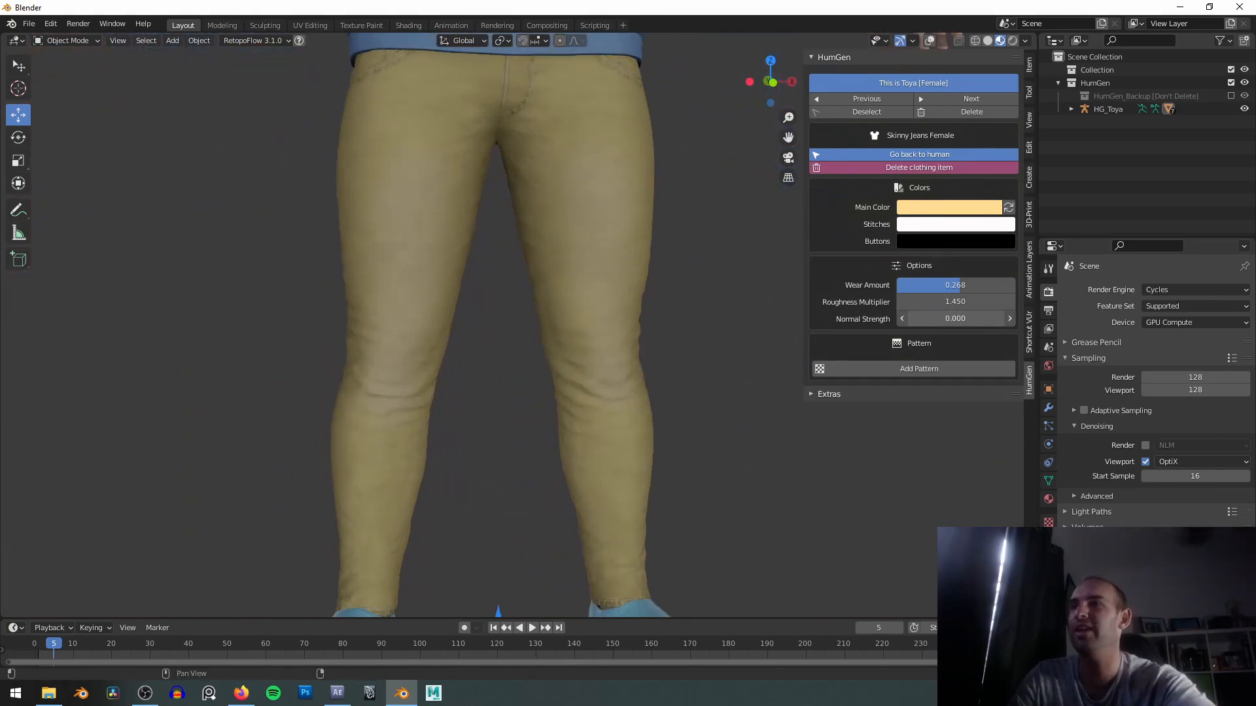
{"action": "middle_click_drag", "start_coordinate": [623, 246], "coordinate": [635, 356], "text": "alt"}
{"action": "scroll", "coordinate": [635, 350], "scroll_direction": "up", "scroll_amount": 1}
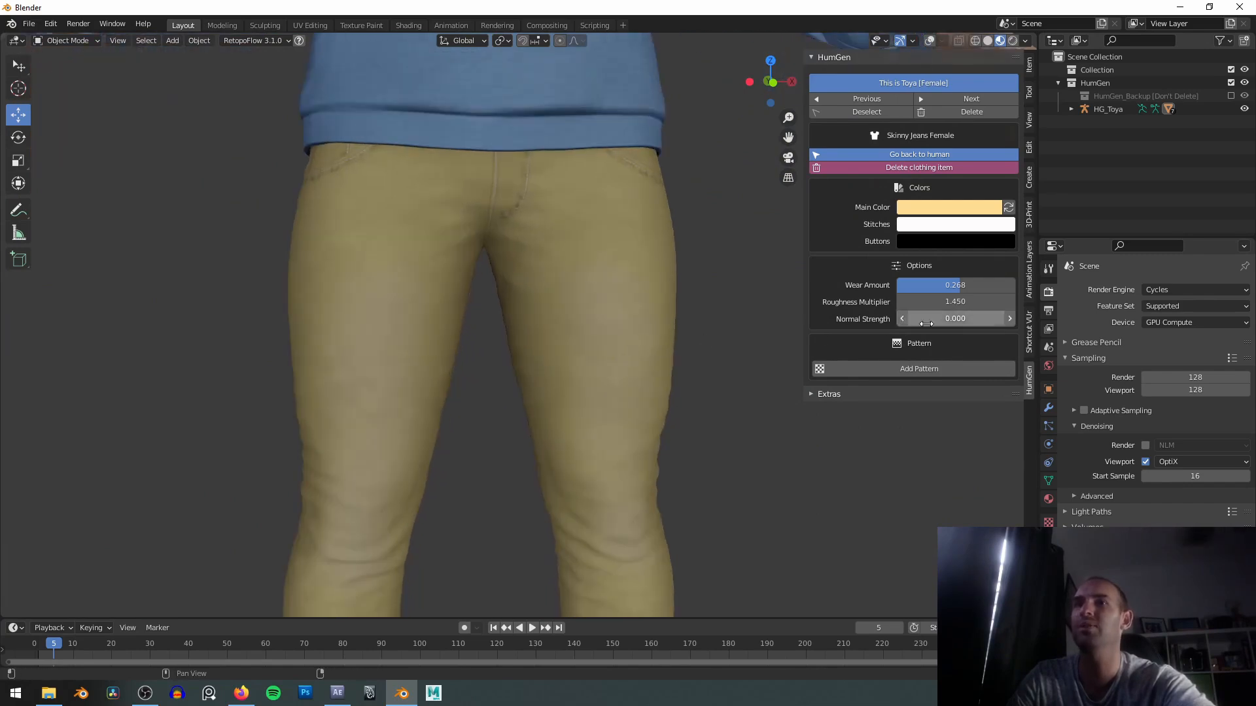
{"action": "mouse_move", "coordinate": [955, 319]}
{"action": "left_mouse_down"}
{"action": "mouse_move", "coordinate": [916, 319]}
{"action": "mouse_move", "coordinate": [955, 319]}
{"action": "left_mouse_up"}
Select the sweater and lower its roughness multiplier to 0.240 for a shiny look.
{"action": "scroll", "coordinate": [609, 209], "scroll_direction": "down", "scroll_amount": 3}
{"action": "middle_click_drag", "start_coordinate": [556, 157], "coordinate": [540, 327], "text": "alt"}
{"action": "left_click", "coordinate": [574, 153]}
{"action": "scroll", "coordinate": [603, 223], "scroll_direction": "up", "scroll_amount": 2}
{"action": "middle_click_drag", "start_coordinate": [622, 171], "coordinate": [623, 241], "text": "alt"}
{"action": "left_click_drag", "start_coordinate": [955, 251], "coordinate": [912, 251]}
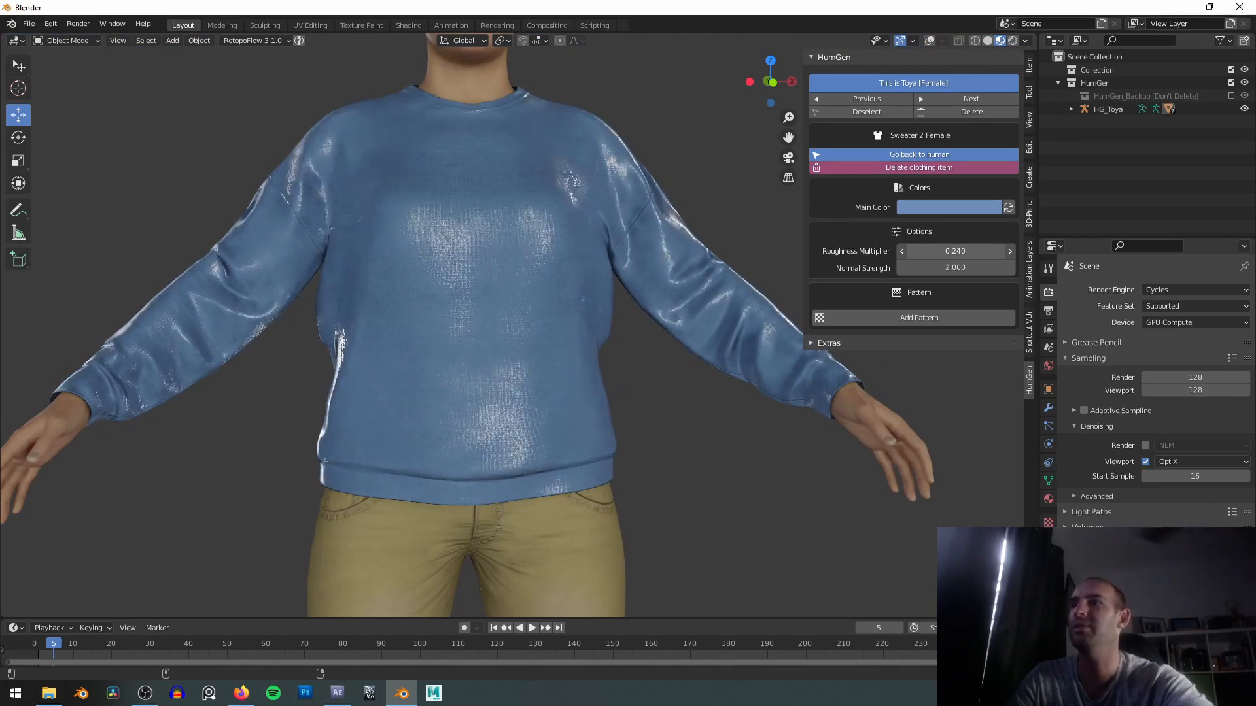
Try other roughness multipliers on the sweater and both weak and strong normal strengths, up to 9.520.
{"action": "middle_click_drag", "start_coordinate": [656, 296], "coordinate": [870, 272]}
{"action": "left_click_drag", "start_coordinate": [955, 251], "coordinate": [1001, 252]}
{"action": "mouse_move", "coordinate": [916, 268]}
{"action": "left_mouse_down"}
{"action": "mouse_move", "coordinate": [935, 268]}
{"action": "mouse_move", "coordinate": [811, 267]}
{"action": "left_mouse_up"}
{"action": "middle_click_drag", "start_coordinate": [628, 294], "coordinate": [785, 275]}
{"action": "left_click_drag", "start_coordinate": [955, 267], "coordinate": [1014, 268]}
{"action": "left_click_drag", "start_coordinate": [937, 251], "coordinate": [905, 251]}
Set the sweater's roughness multiplier to 1.0 and its normal strength to 1.5.
{"action": "left_click", "coordinate": [957, 250]}
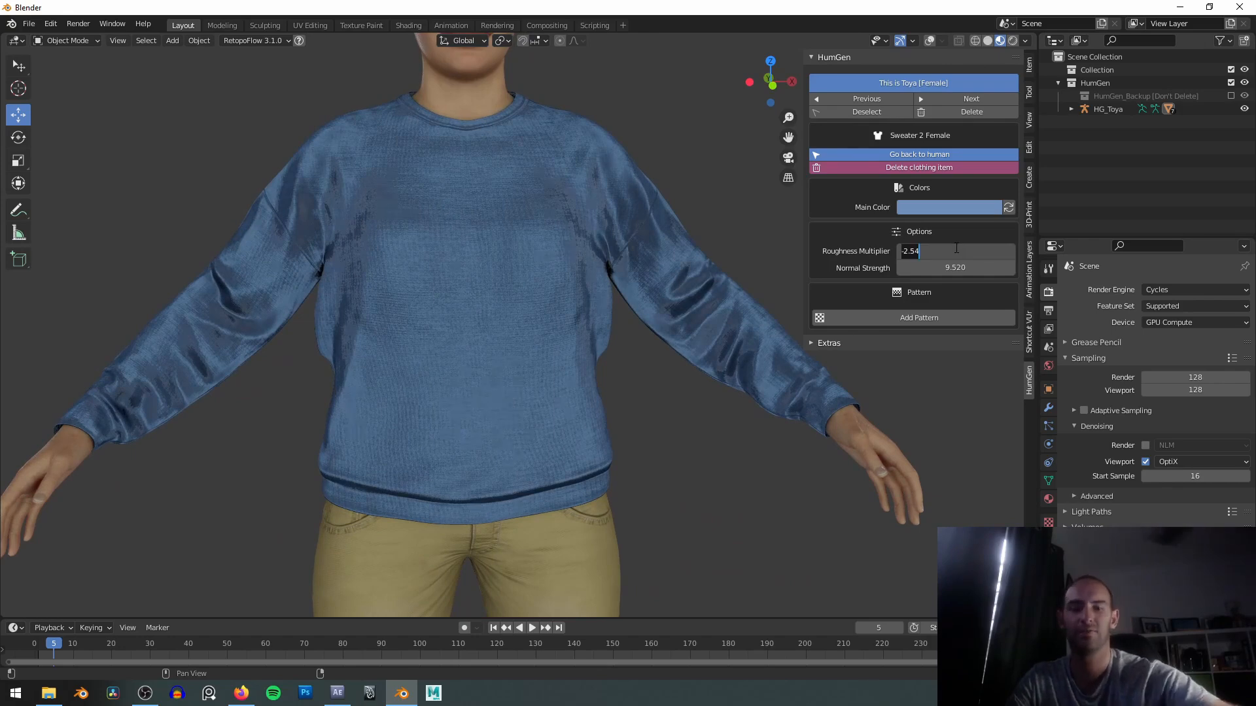
{"action": "key", "text": "Return"}
{"action": "left_click", "coordinate": [948, 271]}
{"action": "type", "text": "2.01.5"}
{"action": "key", "text": "Return"}
Add a pattern to the sweater with the character's upper body in view.
{"action": "scroll", "coordinate": [509, 349], "scroll_direction": "down", "scroll_amount": 1}
{"action": "middle_click_drag", "start_coordinate": [573, 346], "coordinate": [623, 368], "text": "shift"}
{"action": "scroll", "coordinate": [708, 279], "scroll_direction": "down", "scroll_amount": 2}
{"action": "scroll", "coordinate": [676, 214], "scroll_direction": "up", "scroll_amount": 1}
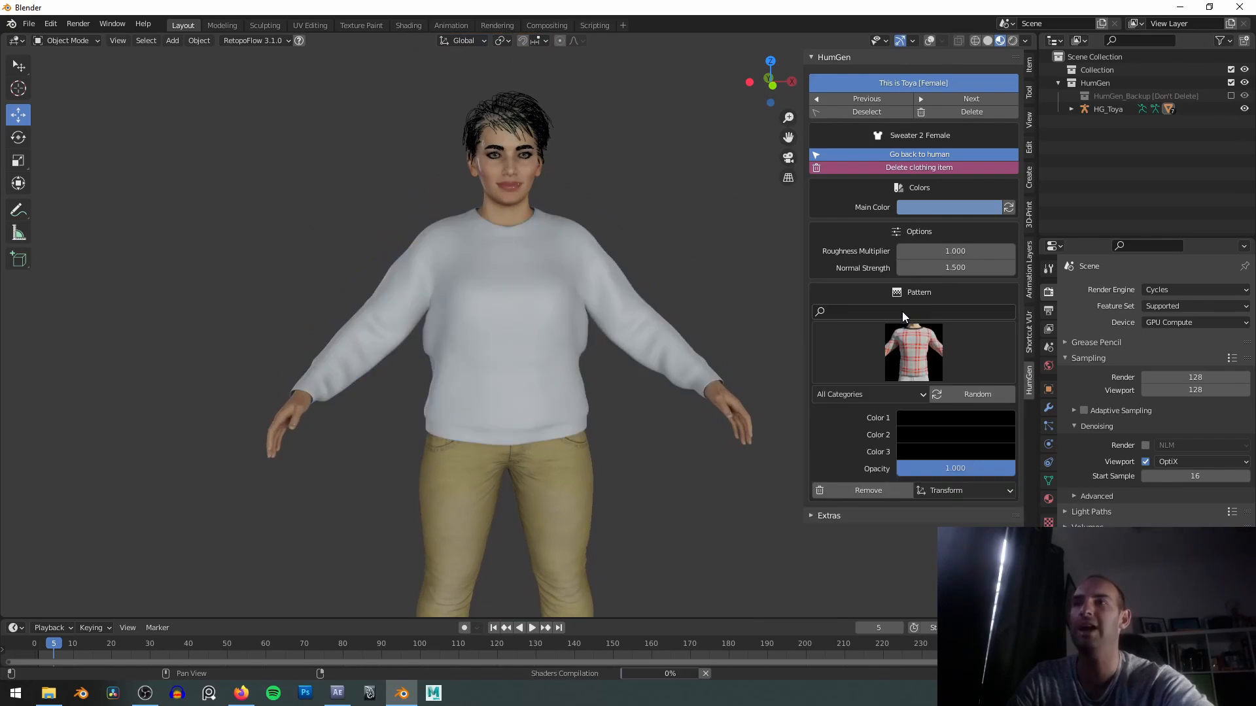
Try the abstract 1, camouflage 4 and plaid 1 patterns on the sweater.
{"action": "left_click", "coordinate": [906, 359]}
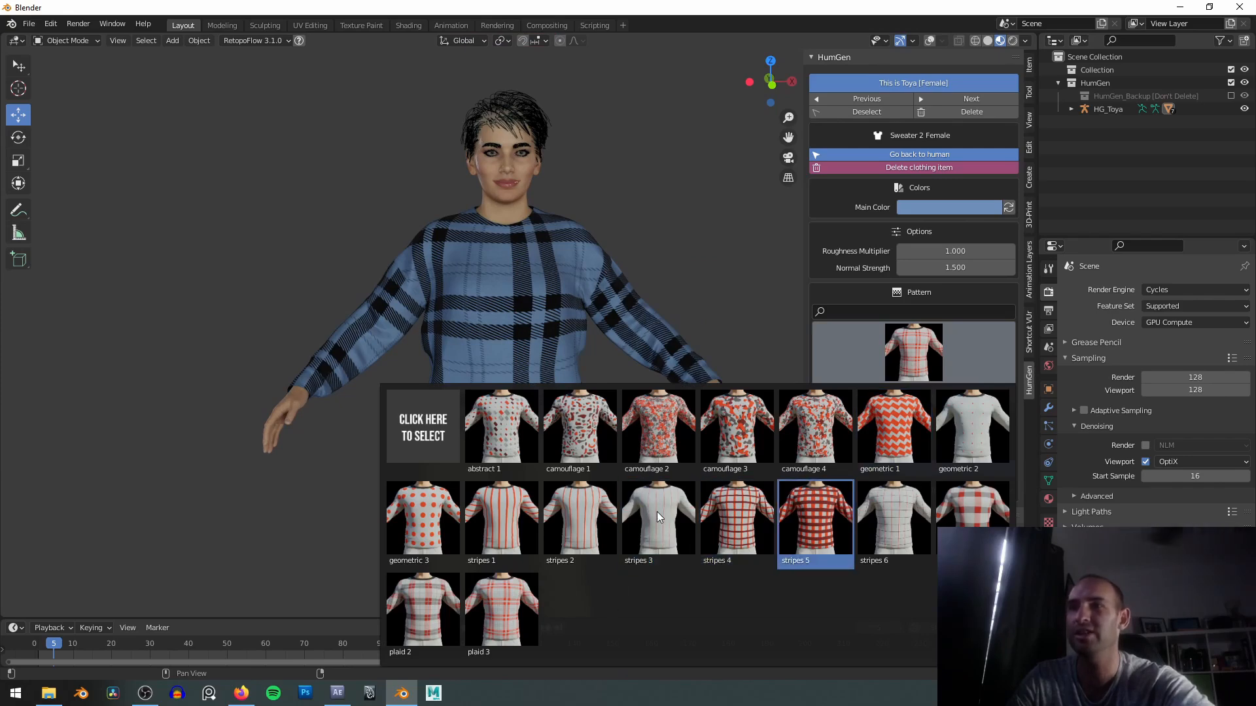
{"action": "left_click", "coordinate": [523, 422]}
{"action": "left_click", "coordinate": [914, 353]}
{"action": "left_click", "coordinate": [815, 429]}
{"action": "left_click", "coordinate": [923, 344]}
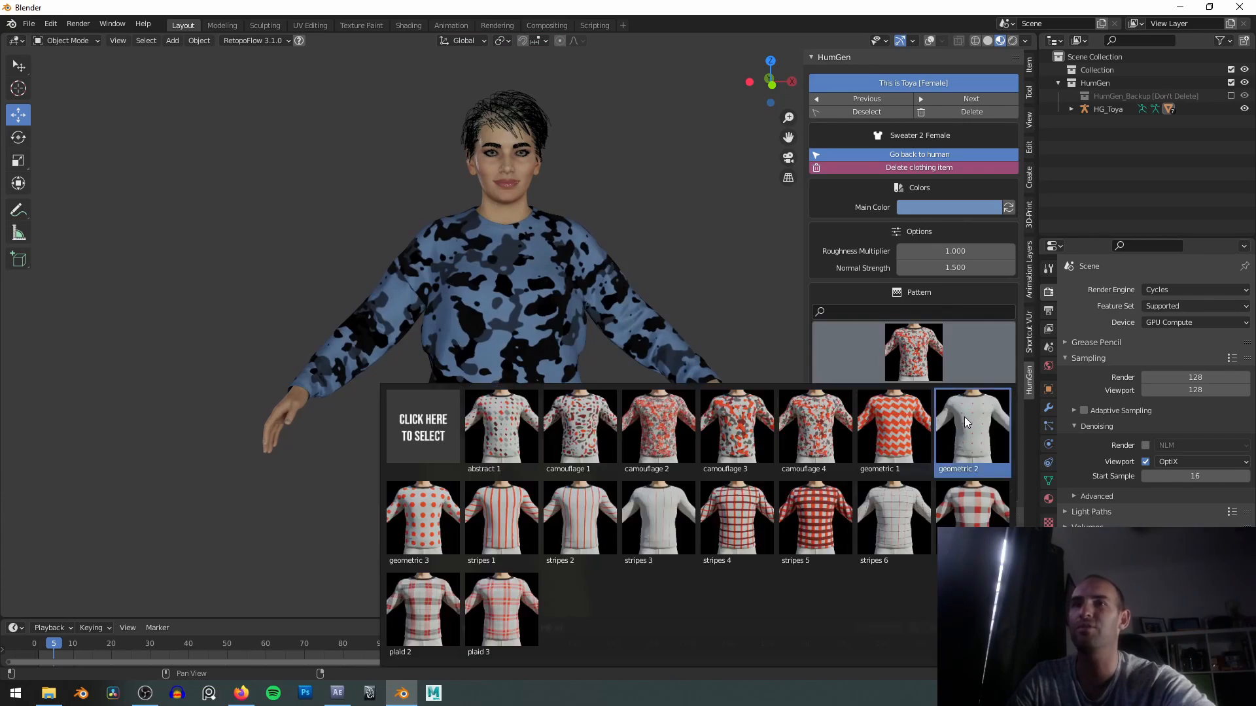
{"action": "left_click", "coordinate": [950, 504]}
Try the stripes 6 and stripes 5 patterns on the sweater and switch it to stripes 2.
{"action": "left_click", "coordinate": [928, 353]}
{"action": "left_click", "coordinate": [893, 504]}
{"action": "left_click", "coordinate": [910, 367]}
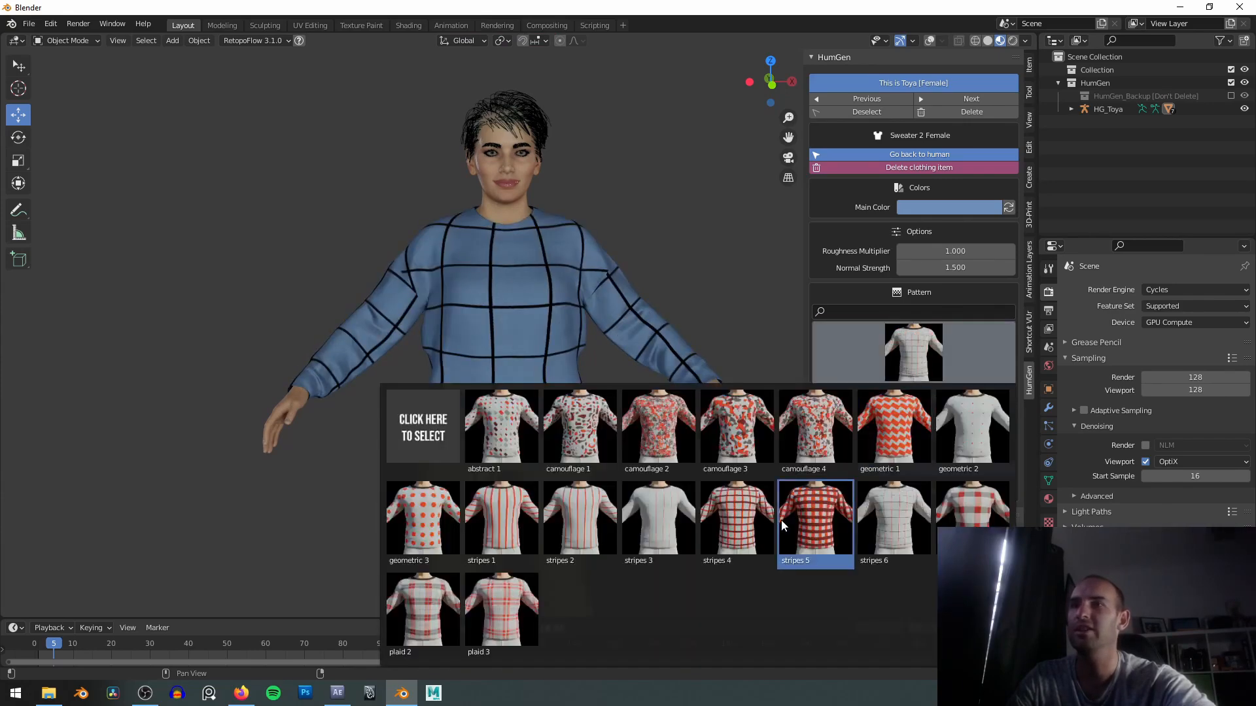
{"action": "left_click", "coordinate": [781, 520]}
{"action": "left_click", "coordinate": [890, 357]}
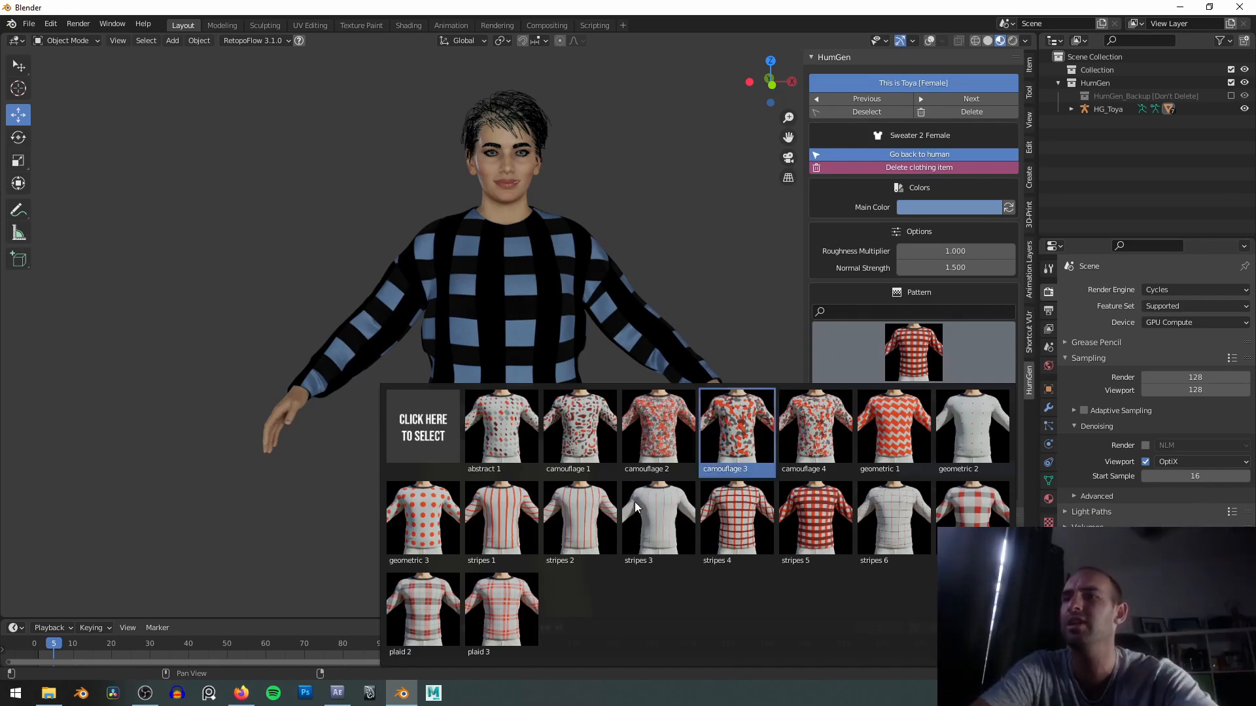
{"action": "left_click", "coordinate": [583, 522]}
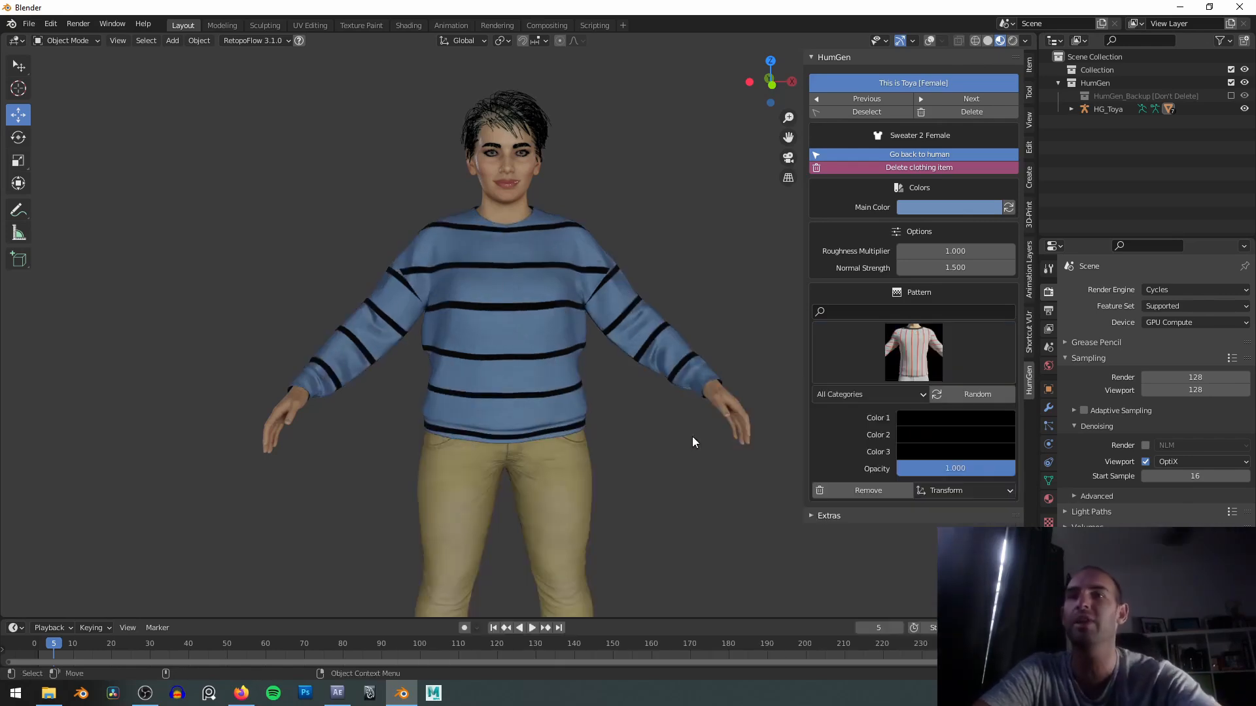
Set the sweater pattern's opacity to 0.814 and go through its three pattern color choices.
{"action": "mouse_move", "coordinate": [989, 468]}
{"action": "left_mouse_down"}
{"action": "mouse_move", "coordinate": [919, 468]}
{"action": "mouse_move", "coordinate": [994, 468]}
{"action": "left_mouse_up"}
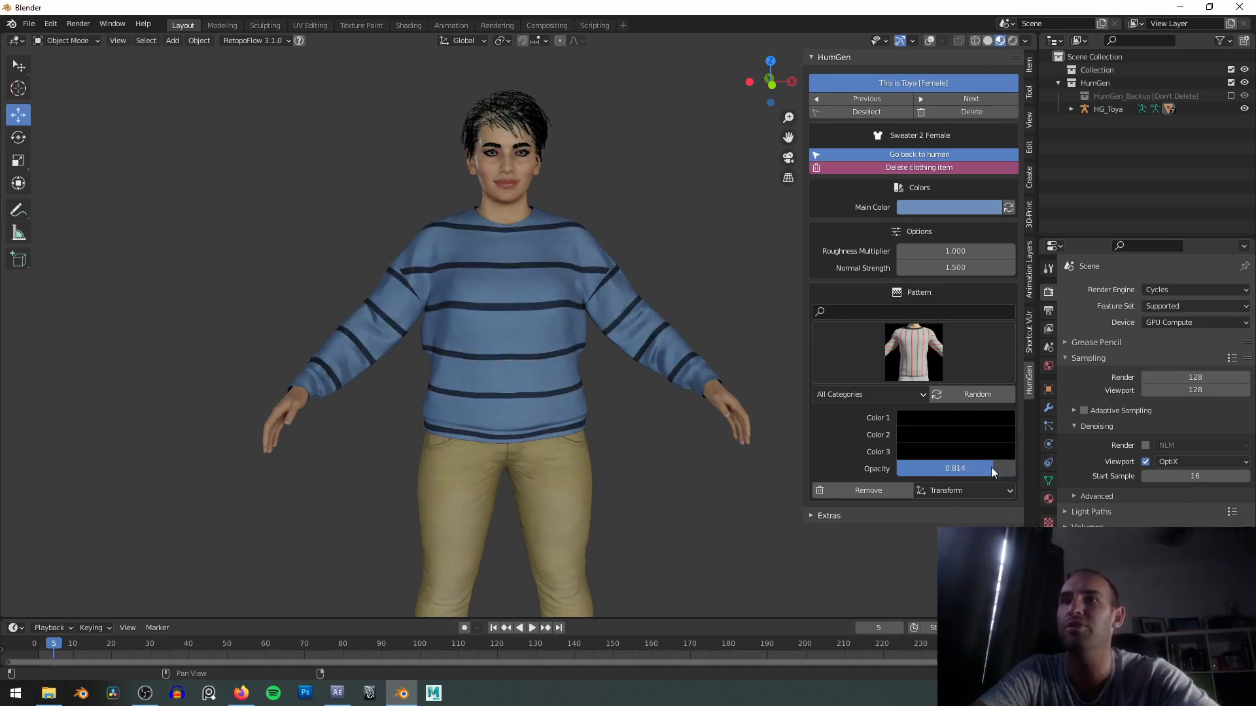
{"action": "left_click", "coordinate": [928, 416]}
{"action": "mouse_move", "coordinate": [1007, 323]}
{"action": "left_mouse_down"}
{"action": "mouse_move", "coordinate": [1009, 268]}
{"action": "mouse_move", "coordinate": [1009, 357]}
{"action": "mouse_move", "coordinate": [1009, 232]}
{"action": "mouse_move", "coordinate": [1009, 323]}
{"action": "left_mouse_up"}
{"action": "left_click", "coordinate": [944, 429]}
{"action": "left_click", "coordinate": [944, 451]}
{"action": "left_click", "coordinate": [924, 419]}
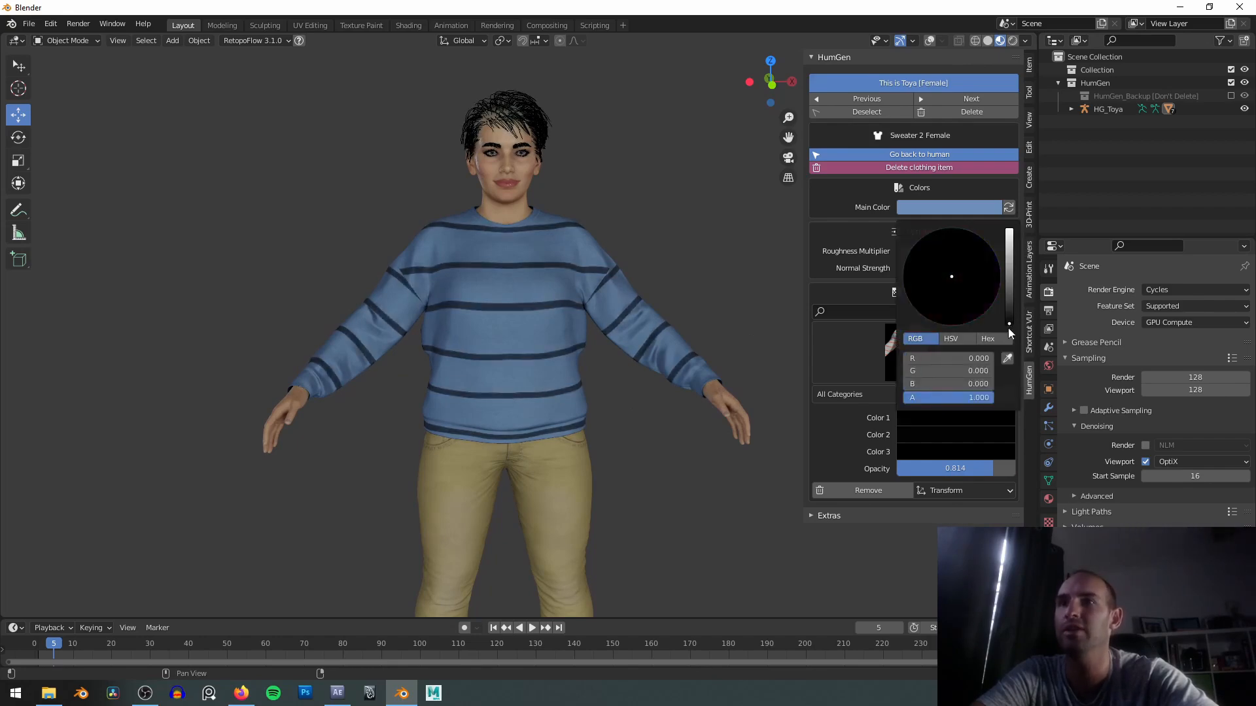
Switch the sweater to the camouflage 4 pattern and check its first color and the available patterns.
{"action": "left_click", "coordinate": [874, 348]}
{"action": "left_click", "coordinate": [822, 412]}
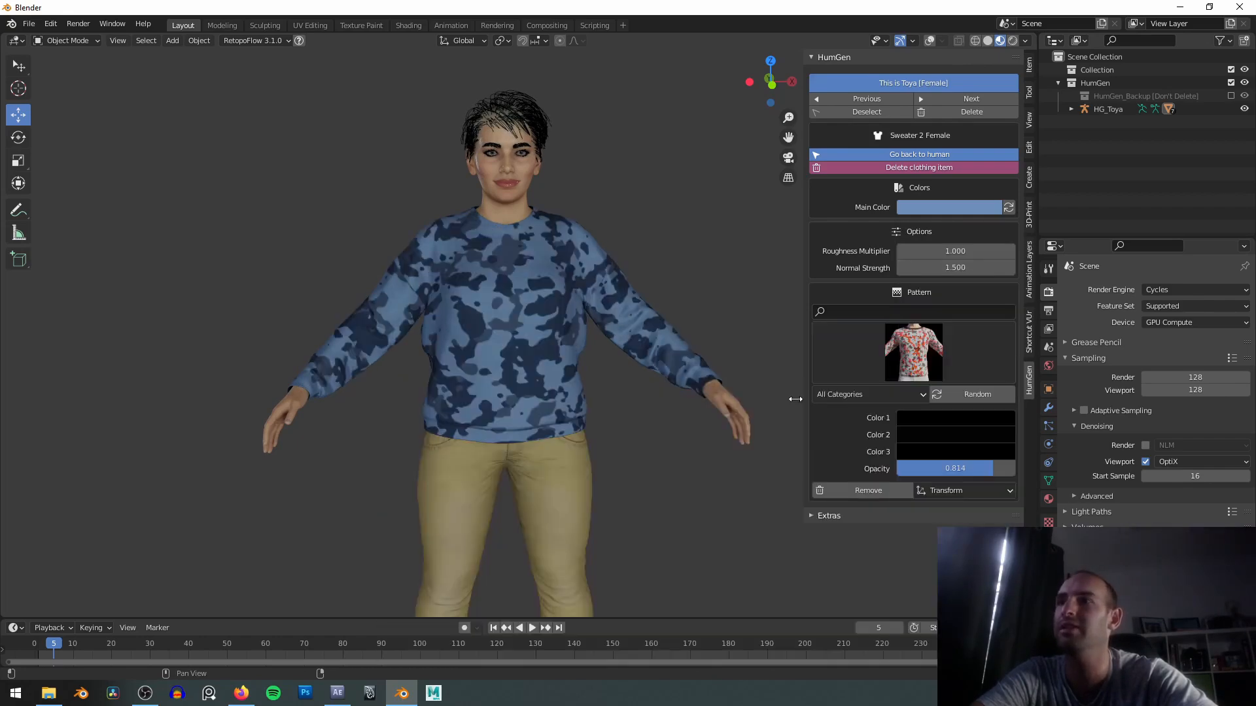
{"action": "left_click", "coordinate": [933, 419]}
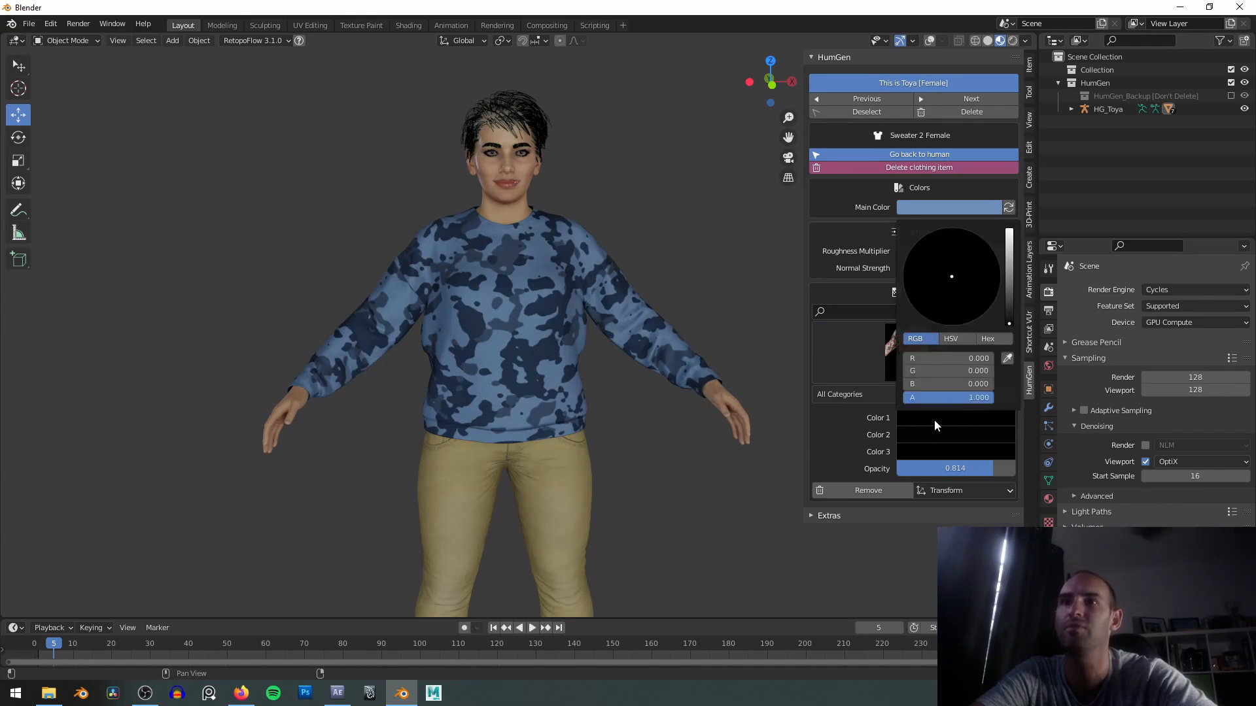
{"action": "left_click", "coordinate": [903, 353]}
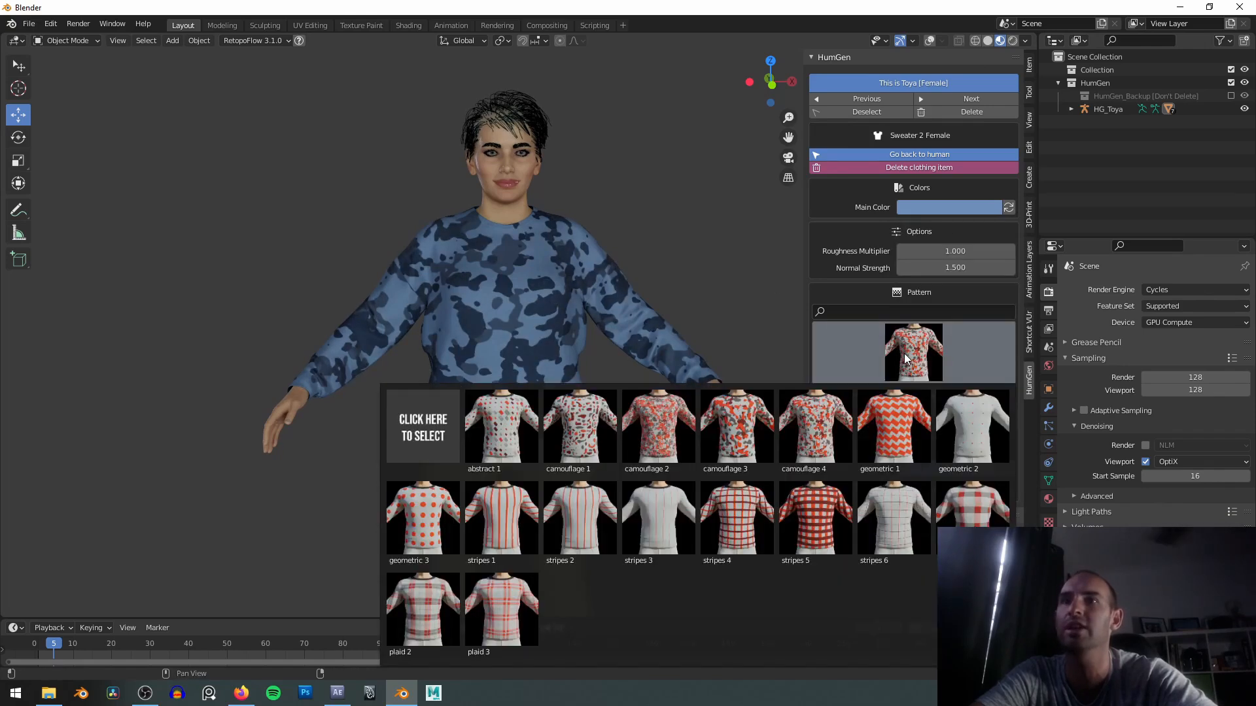
{"action": "left_click", "coordinate": [889, 339]}
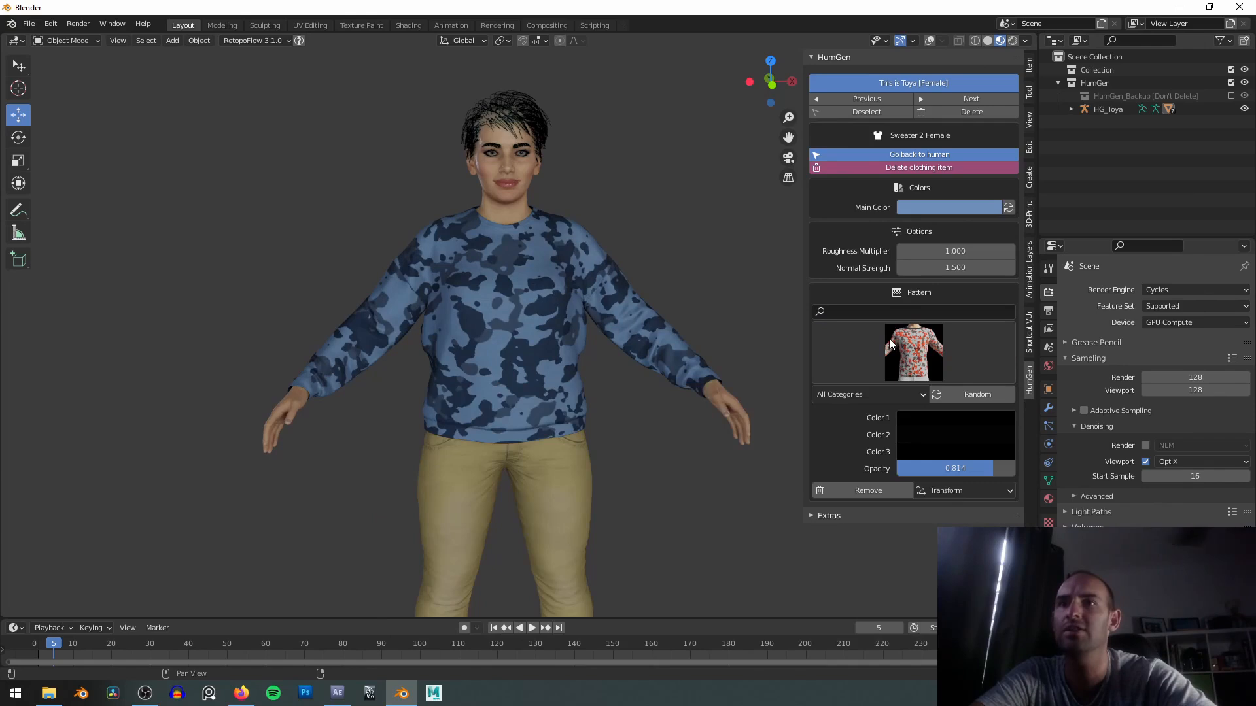
Set the sweater pattern's X location to 0.4 m and its scale to 0.300 in X and -0.200 in Y and Z.
{"action": "left_click", "coordinate": [962, 491]}
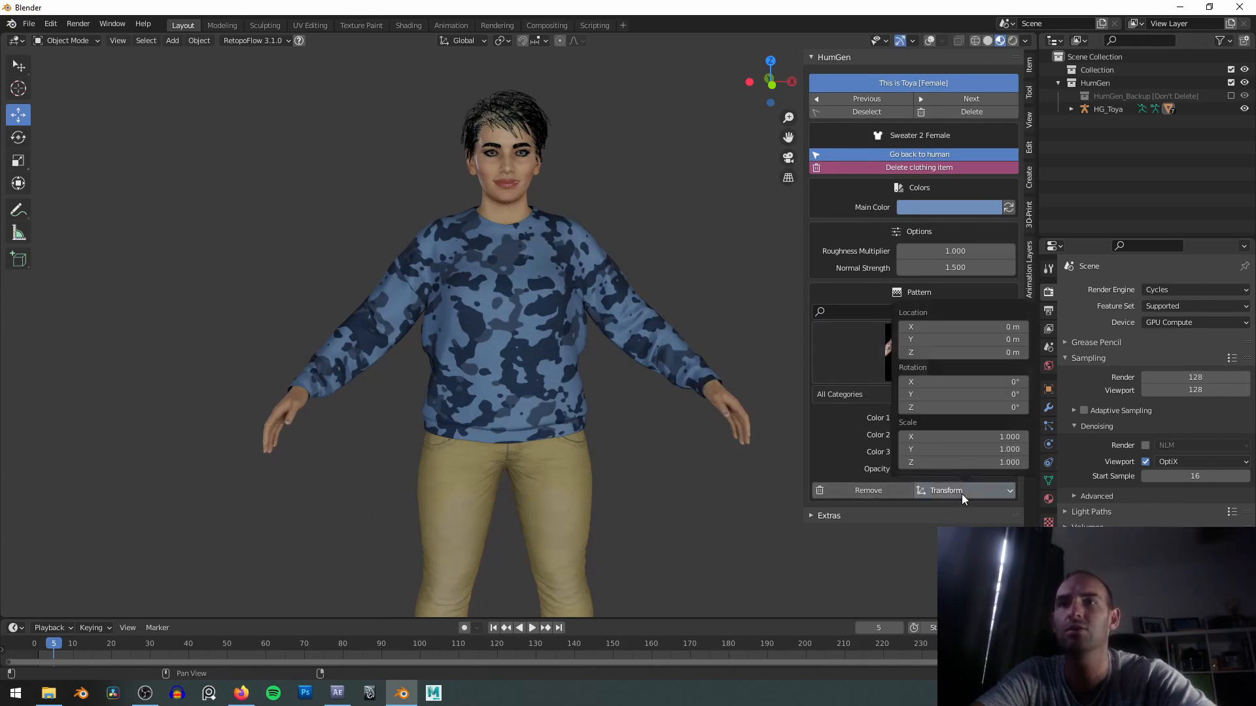
{"action": "left_click_drag", "start_coordinate": [961, 327], "coordinate": [1021, 327]}
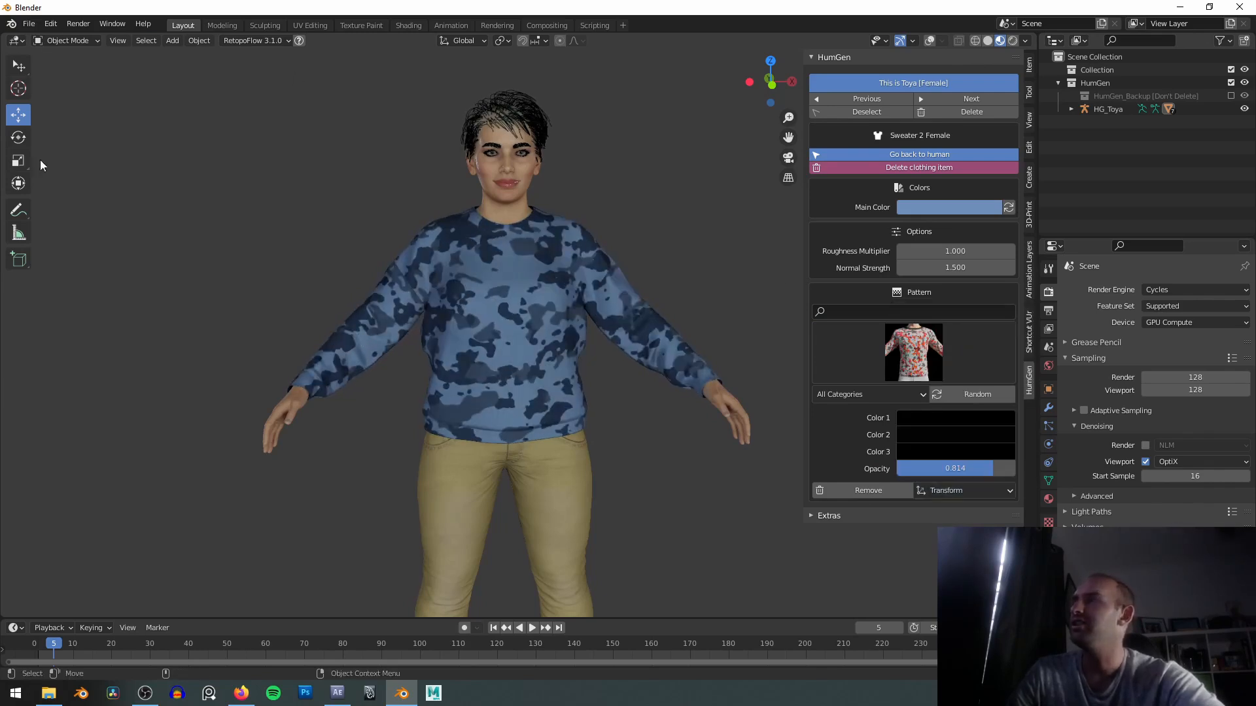
{"action": "left_click", "coordinate": [993, 491]}
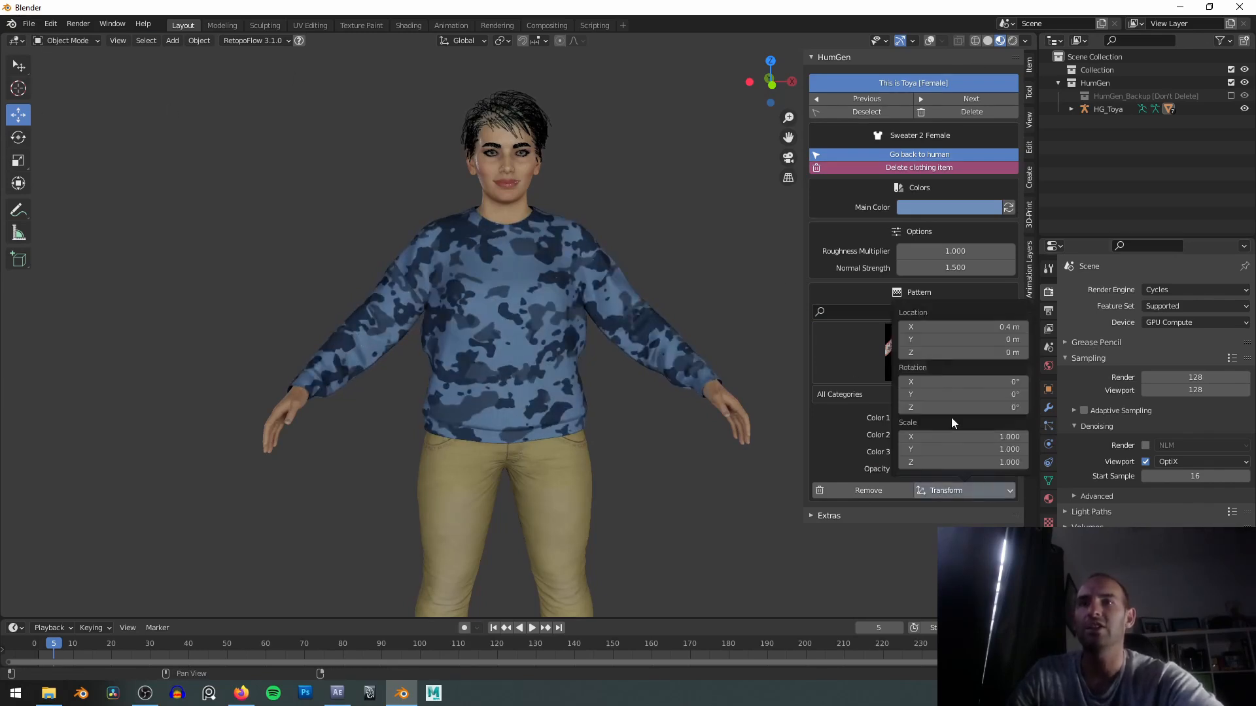
{"action": "left_click_drag", "start_coordinate": [961, 437], "coordinate": [878, 463]}
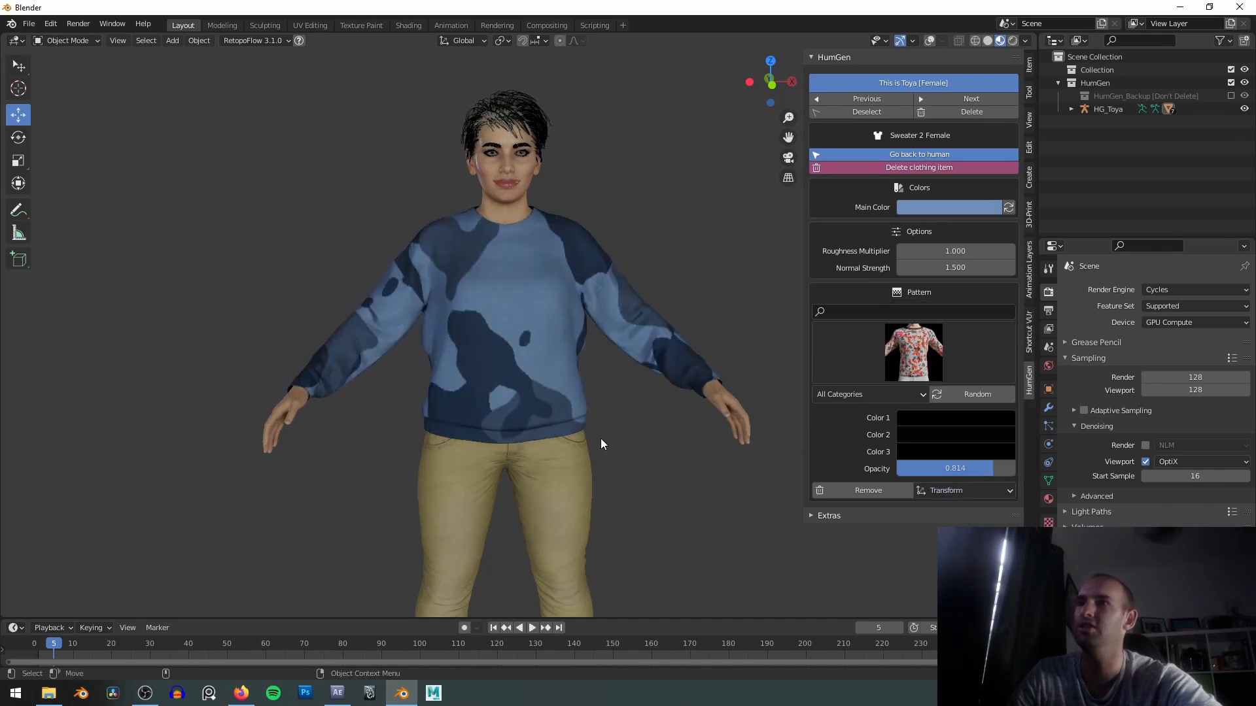
{"action": "left_click", "coordinate": [971, 486]}
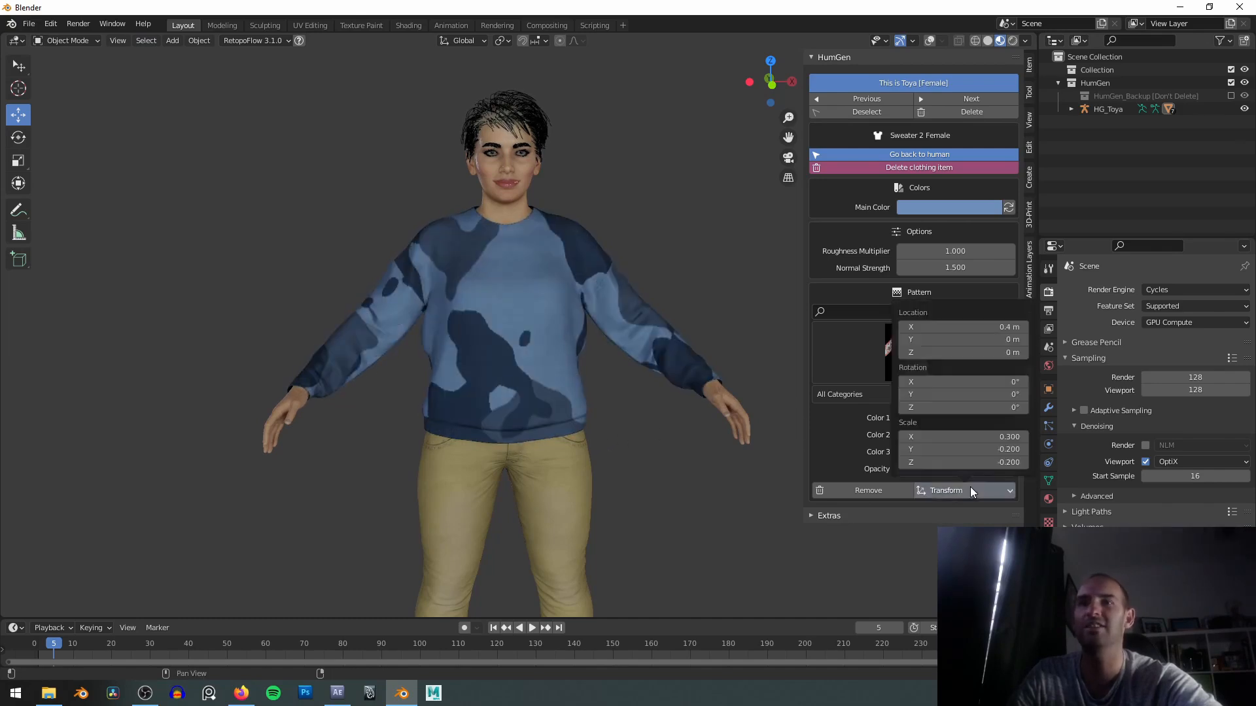
Remove the pattern from the sweater and select the skinny jeans.
{"action": "left_click", "coordinate": [855, 488]}
{"action": "middle_click_drag", "start_coordinate": [549, 353], "coordinate": [557, 210], "text": "alt"}
{"action": "left_click", "coordinate": [563, 367]}
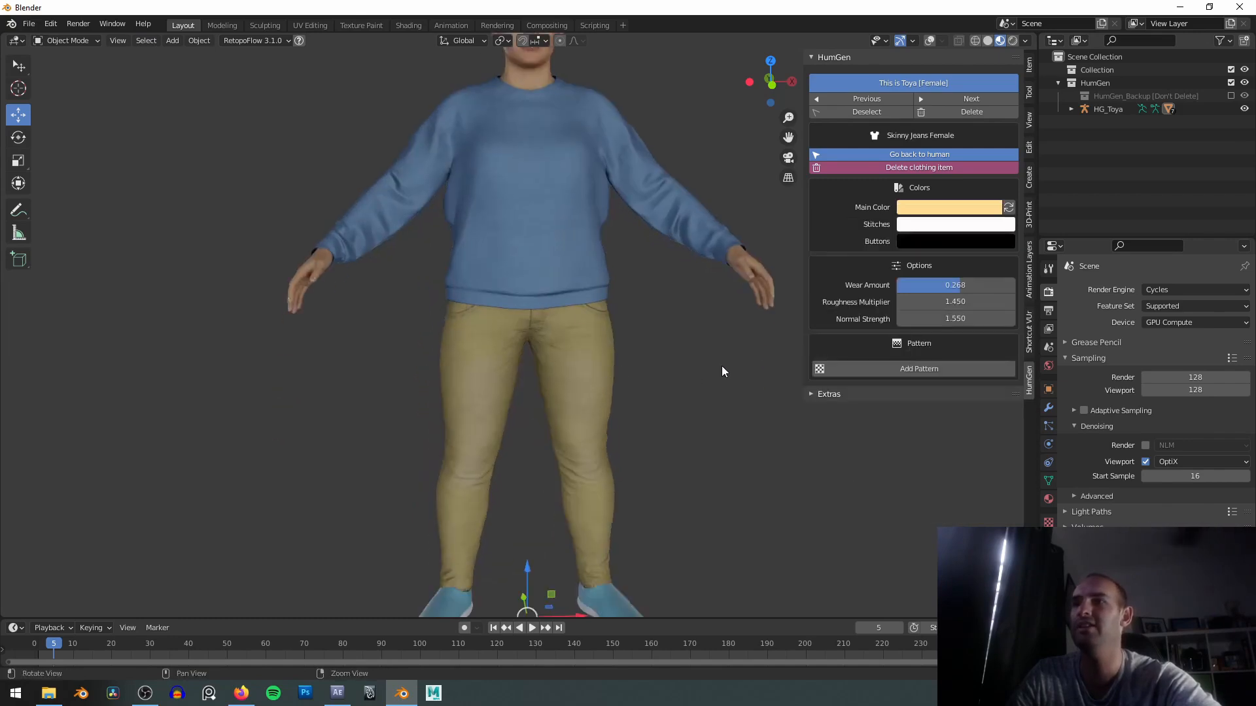
{"action": "middle_click_drag", "start_coordinate": [728, 337], "coordinate": [724, 265], "text": "alt"}
{"action": "middle_click_drag", "start_coordinate": [679, 341], "coordinate": [678, 351], "text": "alt"}
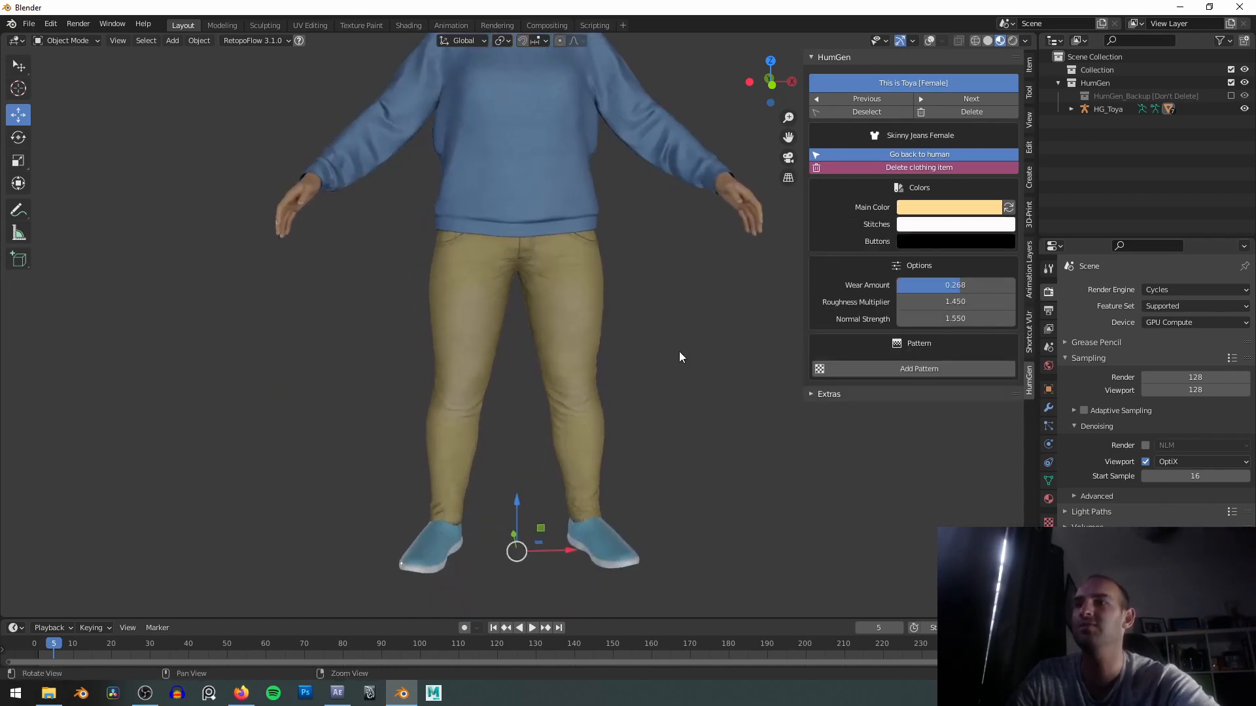
Add a pattern to the skinny jeans and inspect it on the legs.
{"action": "left_click", "coordinate": [883, 368]}
{"action": "scroll", "coordinate": [641, 364], "scroll_direction": "up", "scroll_amount": 1}
{"action": "scroll", "coordinate": [685, 367], "scroll_direction": "up", "scroll_amount": 1}
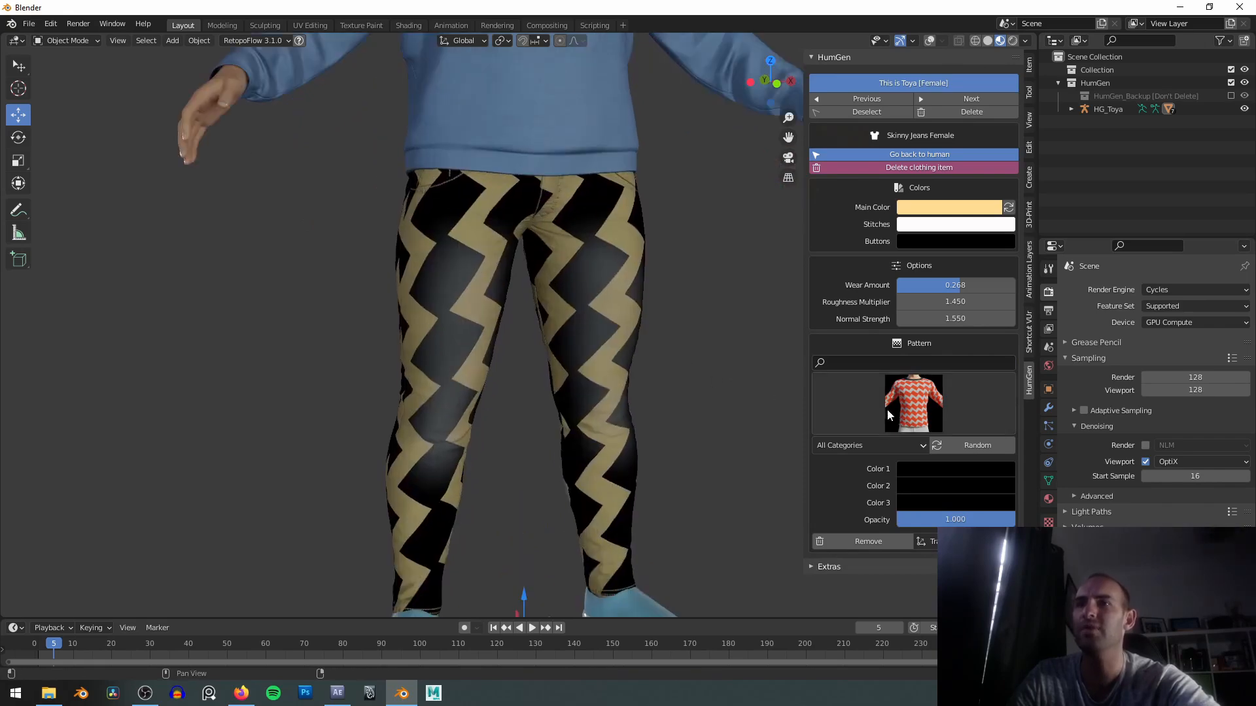
{"action": "left_click", "coordinate": [902, 404]}
{"action": "scroll", "coordinate": [713, 389], "scroll_direction": "down", "scroll_amount": 3}
{"action": "mouse_move", "coordinate": [705, 384]}
{"action": "middle_mouse_down"}
{"action": "mouse_move", "coordinate": [399, 375]}
{"action": "mouse_move", "coordinate": [685, 387]}
{"action": "middle_mouse_up"}
{"action": "scroll", "coordinate": [688, 381], "scroll_direction": "up", "scroll_amount": 3}
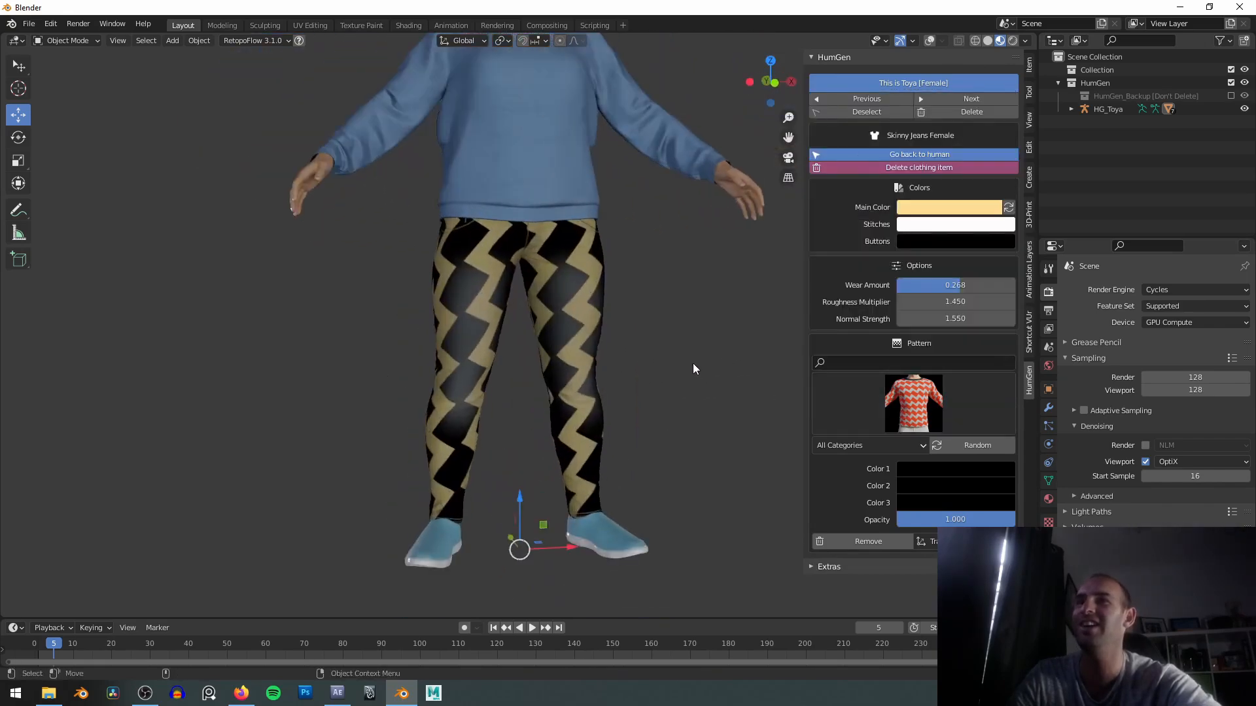
Try the plaid 1, camouflage 1 and geometric 2 patterns on the jeans.
{"action": "left_click", "coordinate": [894, 404]}
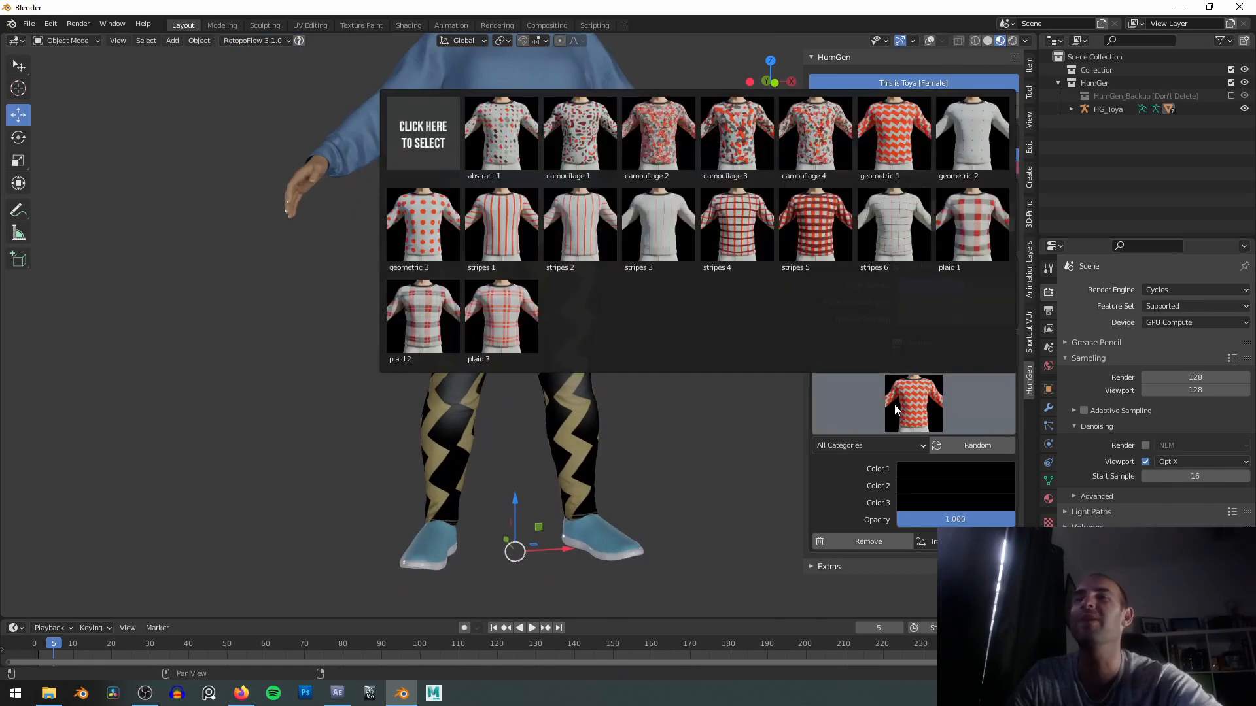
{"action": "left_click", "coordinate": [994, 236]}
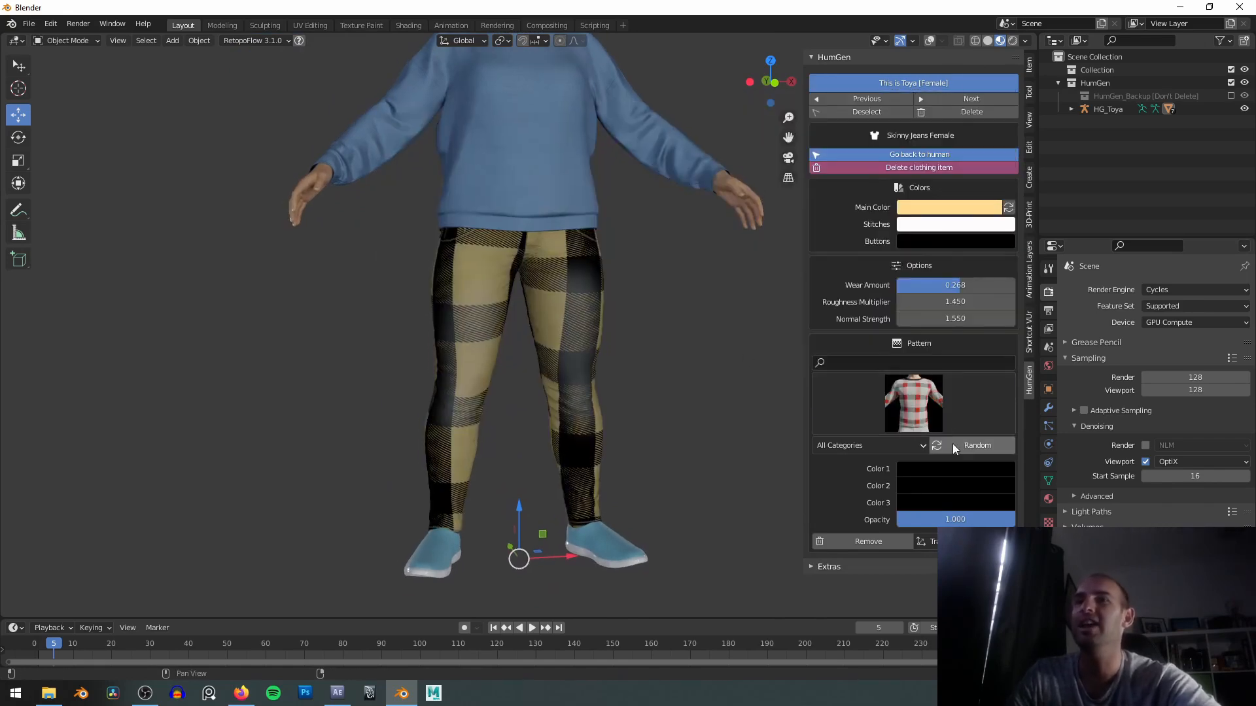
{"action": "left_click", "coordinate": [938, 422]}
{"action": "left_click", "coordinate": [576, 158]}
{"action": "left_click", "coordinate": [942, 393]}
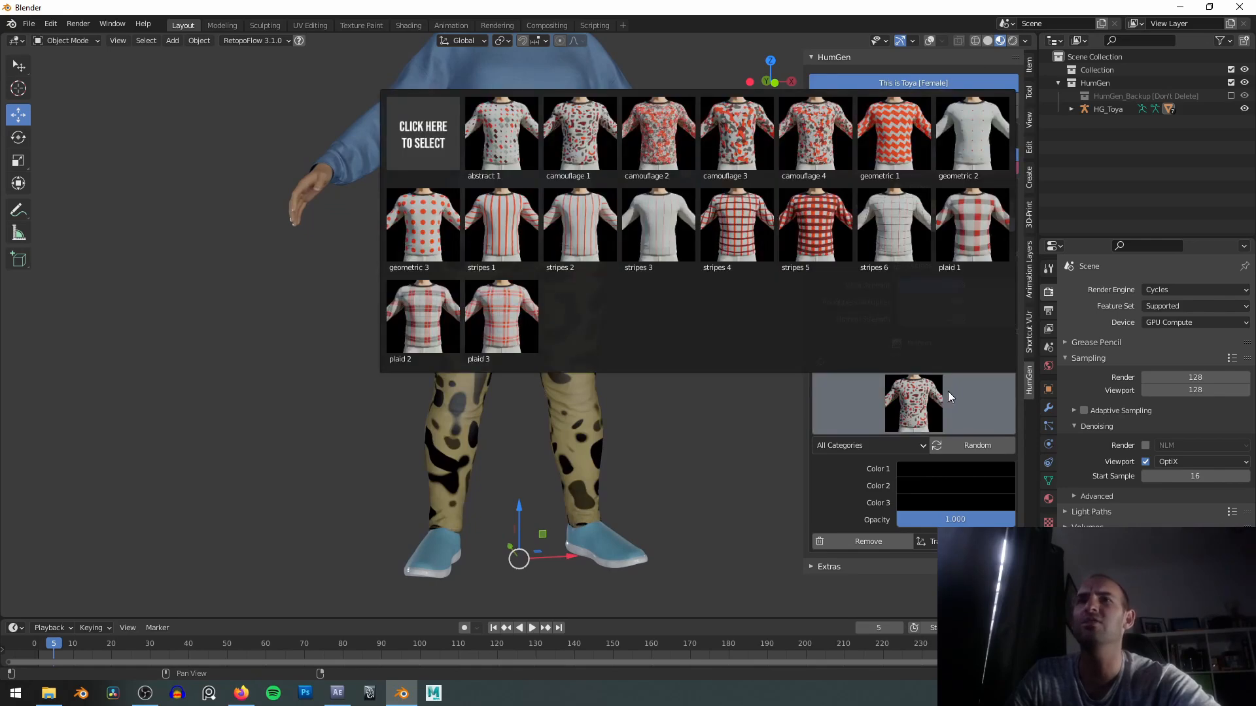
{"action": "left_click", "coordinate": [953, 116]}
Try the geometric 3 and stripes 3 patterns on the jeans.
{"action": "left_click", "coordinate": [951, 402]}
{"action": "left_click", "coordinate": [420, 241]}
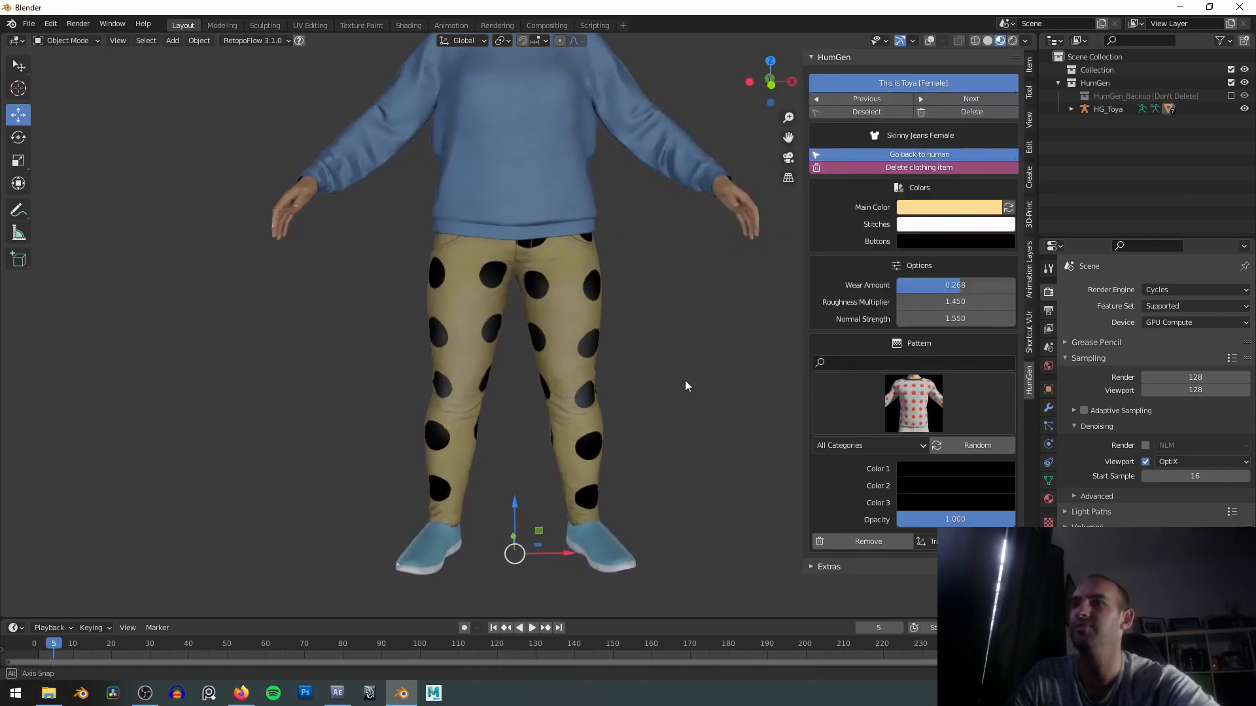
{"action": "left_click", "coordinate": [928, 424]}
{"action": "left_click", "coordinate": [658, 225]}
{"action": "middle_click_drag", "start_coordinate": [722, 391], "coordinate": [877, 406]}
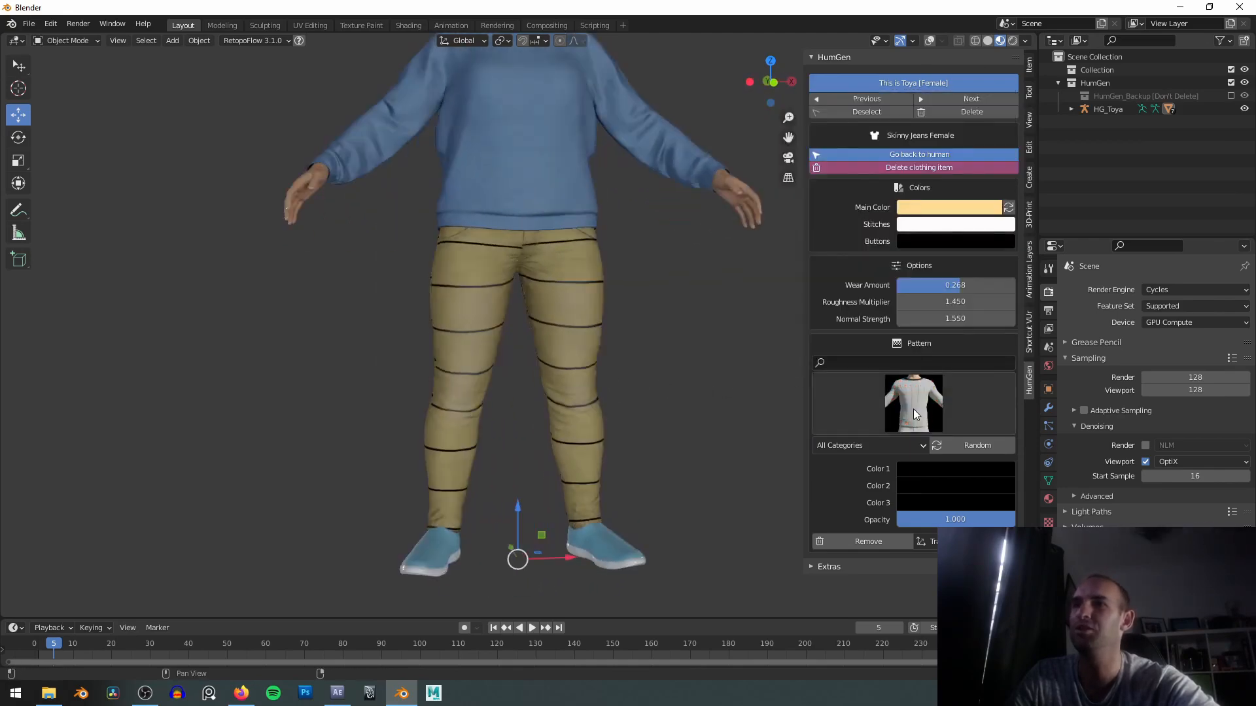
{"action": "left_click", "coordinate": [905, 409]}
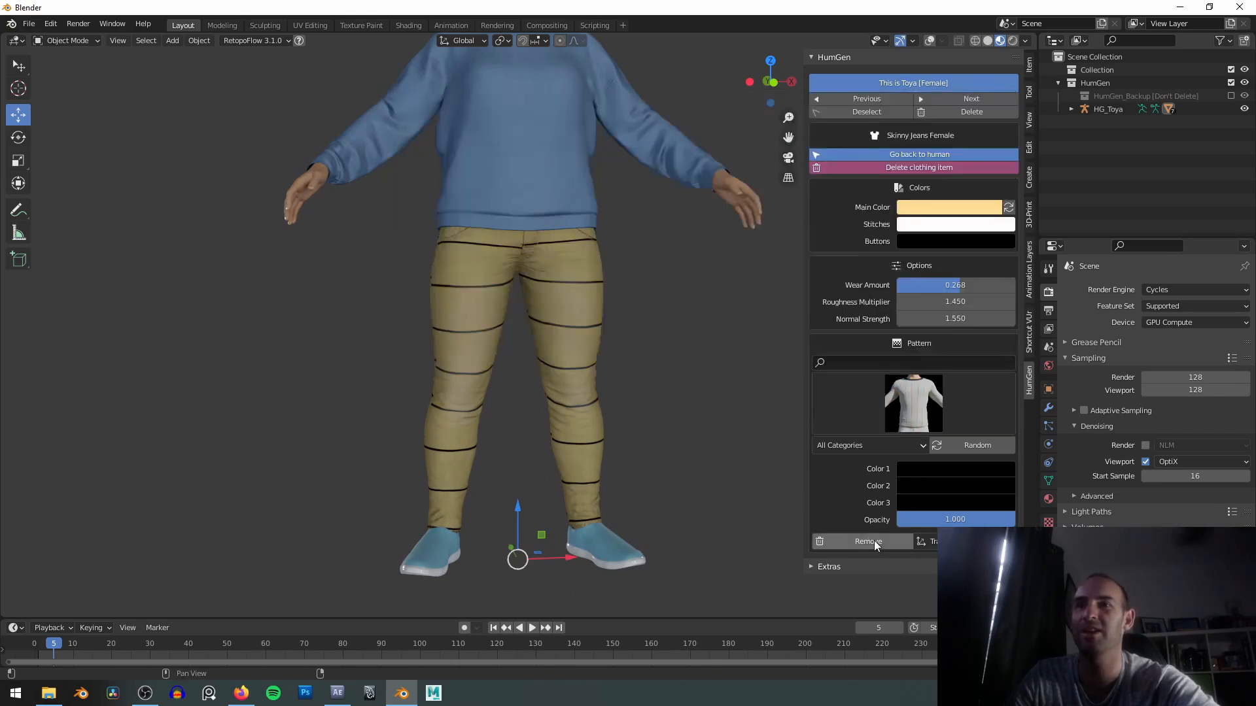
Remove the pattern from the jeans and select the running shoes, viewed up close.
{"action": "left_click", "coordinate": [868, 541]}
{"action": "middle_click_drag", "start_coordinate": [682, 497], "coordinate": [638, 395]}
{"action": "left_click", "coordinate": [638, 395]}
{"action": "middle_click_drag", "start_coordinate": [705, 341], "coordinate": [632, 329]}
{"action": "scroll", "coordinate": [632, 328], "scroll_direction": "up", "scroll_amount": 2}
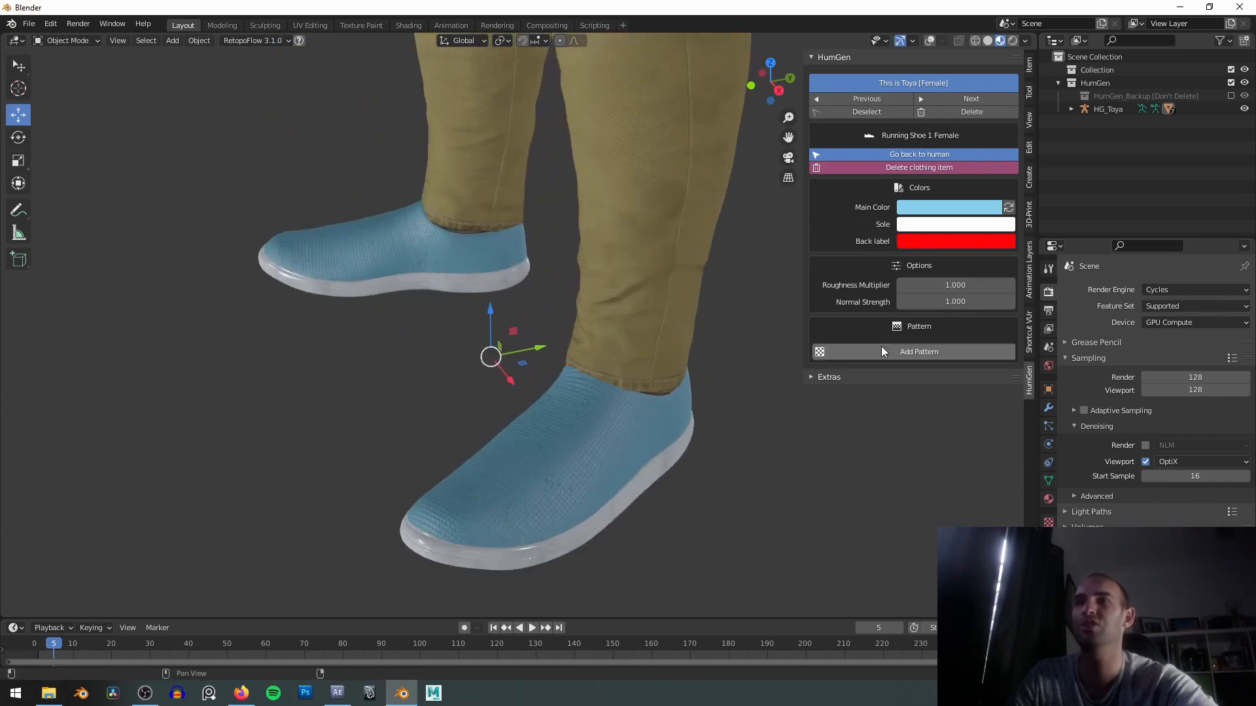
Add a pattern to the running shoes and change it to stripes 5.
{"action": "left_click", "coordinate": [881, 351]}
{"action": "scroll", "coordinate": [677, 356], "scroll_direction": "up", "scroll_amount": 1}
{"action": "left_click", "coordinate": [901, 386]}
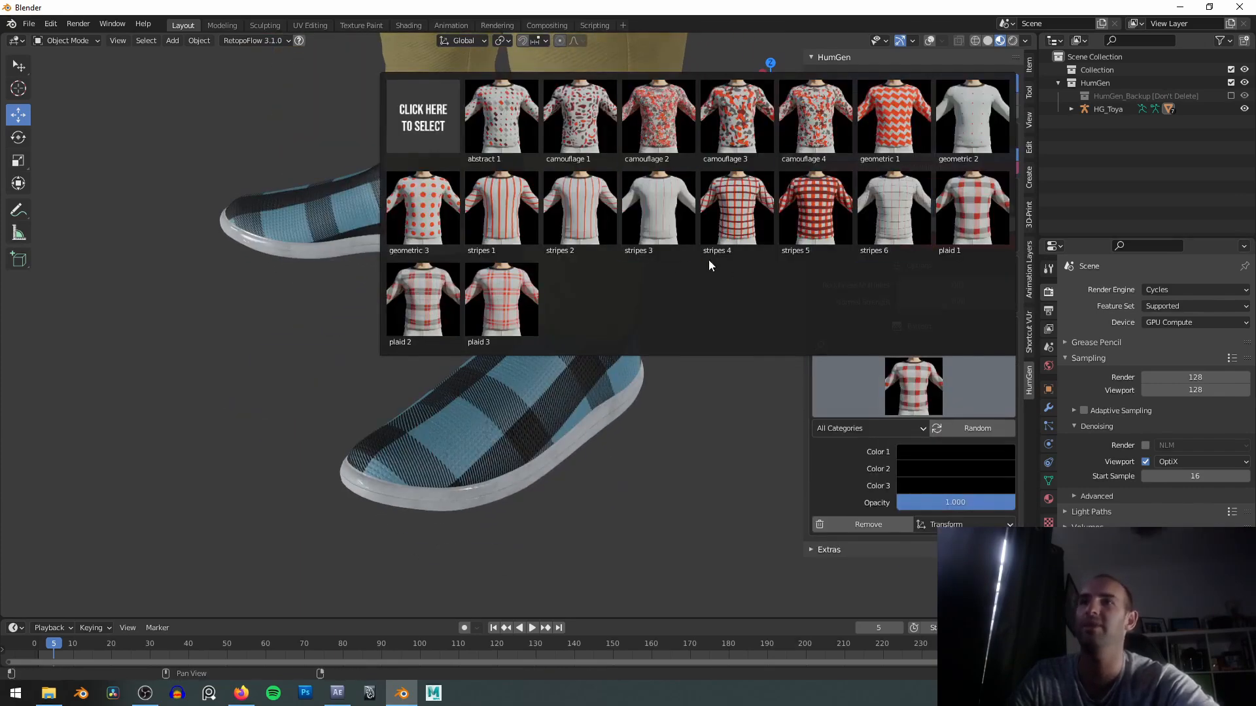
{"action": "left_click", "coordinate": [824, 233]}
{"action": "middle_click_drag", "start_coordinate": [559, 407], "coordinate": [732, 390]}
Try the stripes 6 and plaid 1 patterns on the running shoes.
{"action": "left_click", "coordinate": [915, 397]}
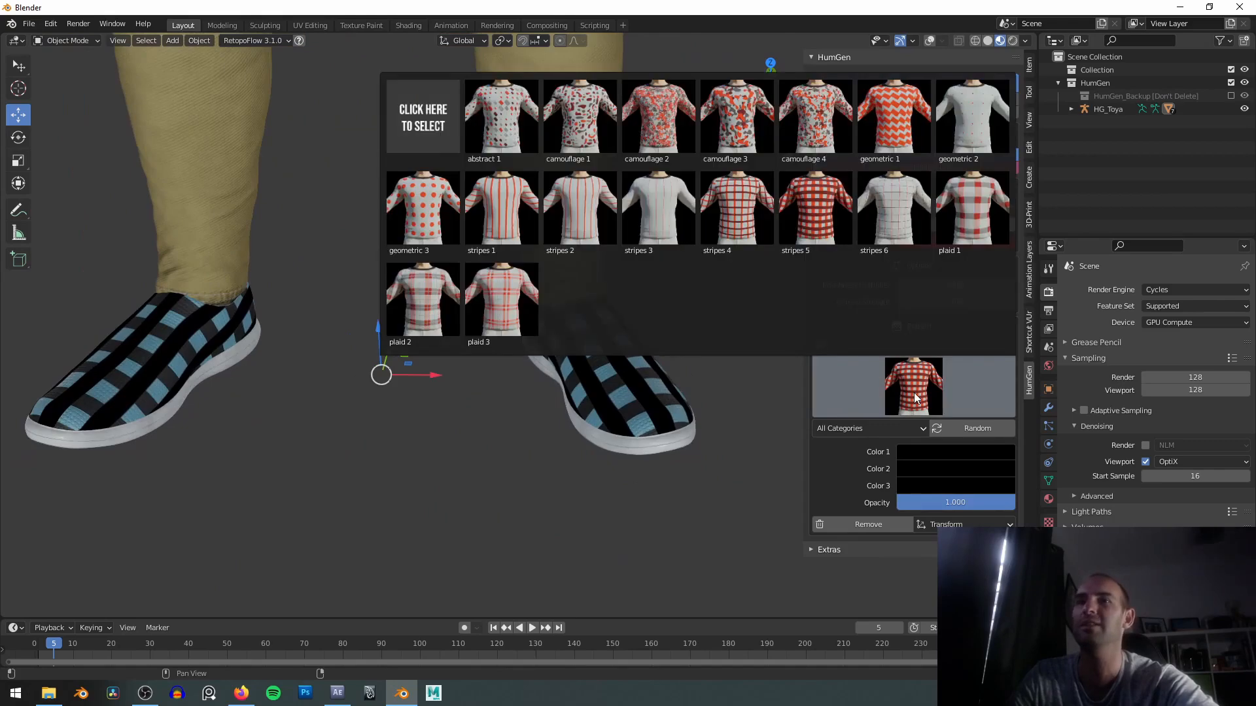
{"action": "left_click", "coordinate": [894, 203]}
{"action": "scroll", "coordinate": [602, 379], "scroll_direction": "down", "scroll_amount": 3}
{"action": "left_click", "coordinate": [928, 387]}
{"action": "left_click", "coordinate": [974, 212]}
{"action": "middle_click_drag", "start_coordinate": [693, 385], "coordinate": [760, 372]}
Try the plaid 3, plaid 2 and geometric 3 patterns on the running shoes.
{"action": "left_click", "coordinate": [914, 386]}
{"action": "left_click", "coordinate": [509, 295]}
{"action": "left_click", "coordinate": [913, 386]}
{"action": "left_click", "coordinate": [423, 299]}
{"action": "left_click", "coordinate": [929, 404]}
{"action": "left_click", "coordinate": [422, 208]}
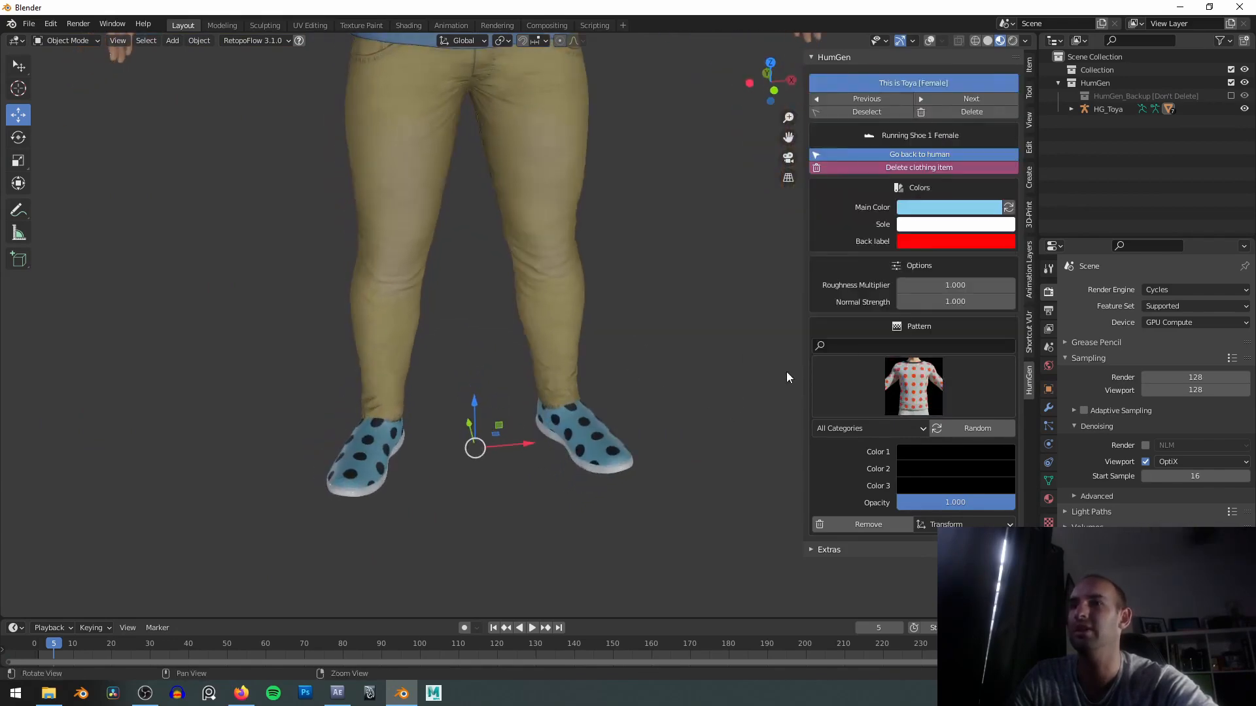
Try the camouflage 1 pattern on the shoes, switch to abstract 1 and inspect it on one shoe.
{"action": "left_click", "coordinate": [919, 373]}
{"action": "left_click", "coordinate": [556, 123]}
{"action": "left_click", "coordinate": [916, 407]}
{"action": "middle_click_drag", "start_coordinate": [684, 410], "coordinate": [533, 279]}
{"action": "left_click", "coordinate": [486, 124]}
{"action": "scroll", "coordinate": [707, 372], "scroll_direction": "up", "scroll_amount": 3}
{"action": "scroll", "coordinate": [542, 294], "scroll_direction": "up", "scroll_amount": 2}
{"action": "middle_click_drag", "start_coordinate": [566, 331], "coordinate": [592, 369]}
Set the shoe pattern's Color 1 to a dark green of about R 0.050, G 0.196, B 0.146.
{"action": "left_click", "coordinate": [921, 452]}
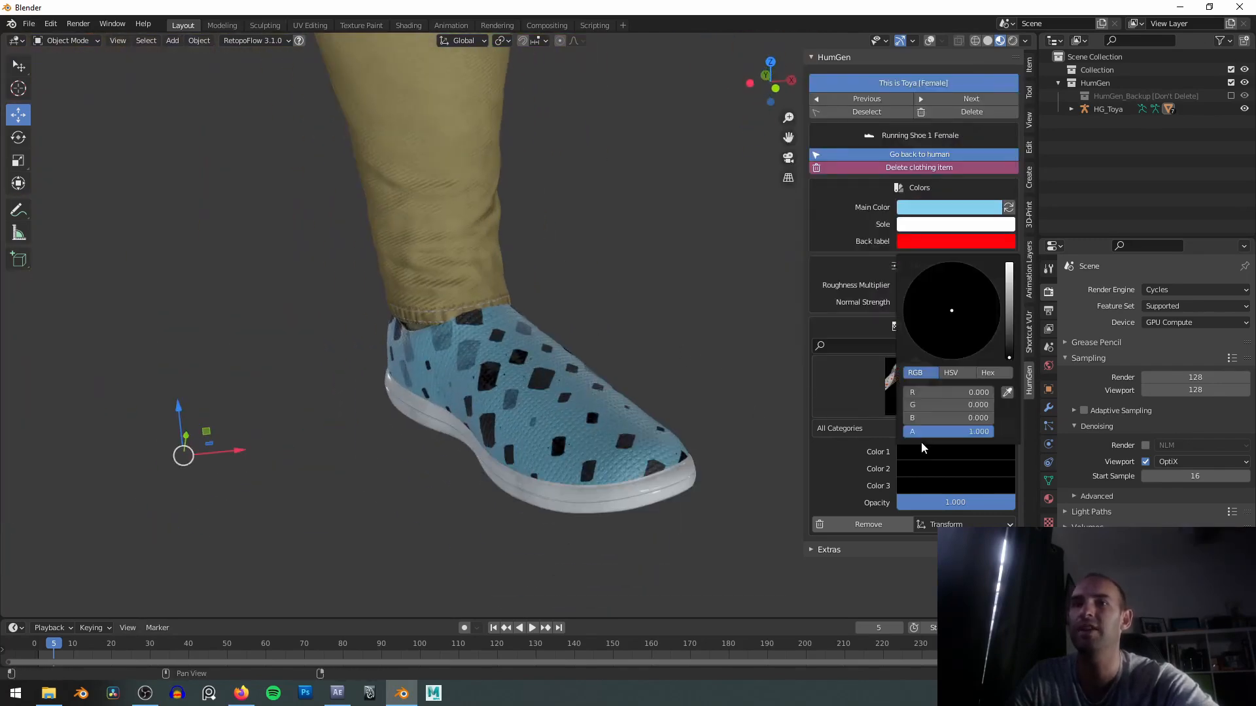
{"action": "mouse_move", "coordinate": [1009, 357]}
{"action": "left_mouse_down"}
{"action": "mouse_move", "coordinate": [1009, 313]}
{"action": "mouse_move", "coordinate": [945, 288]}
{"action": "left_mouse_up"}
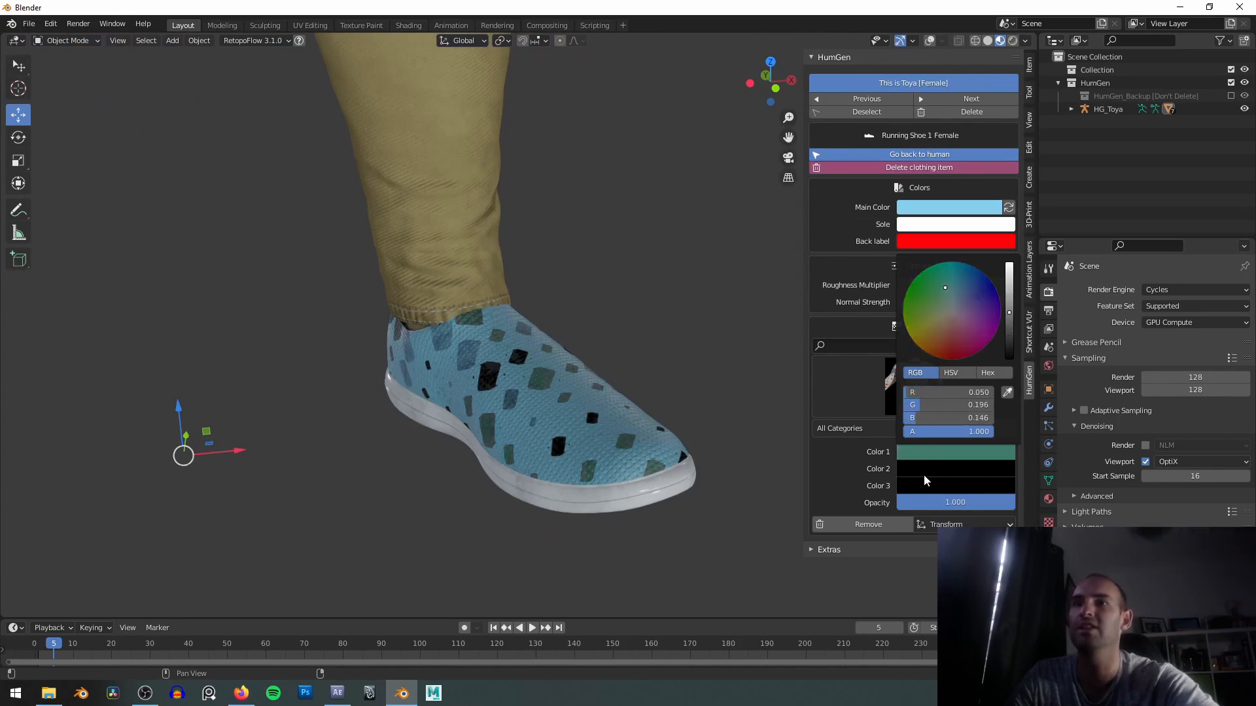
{"action": "left_click", "coordinate": [968, 469]}
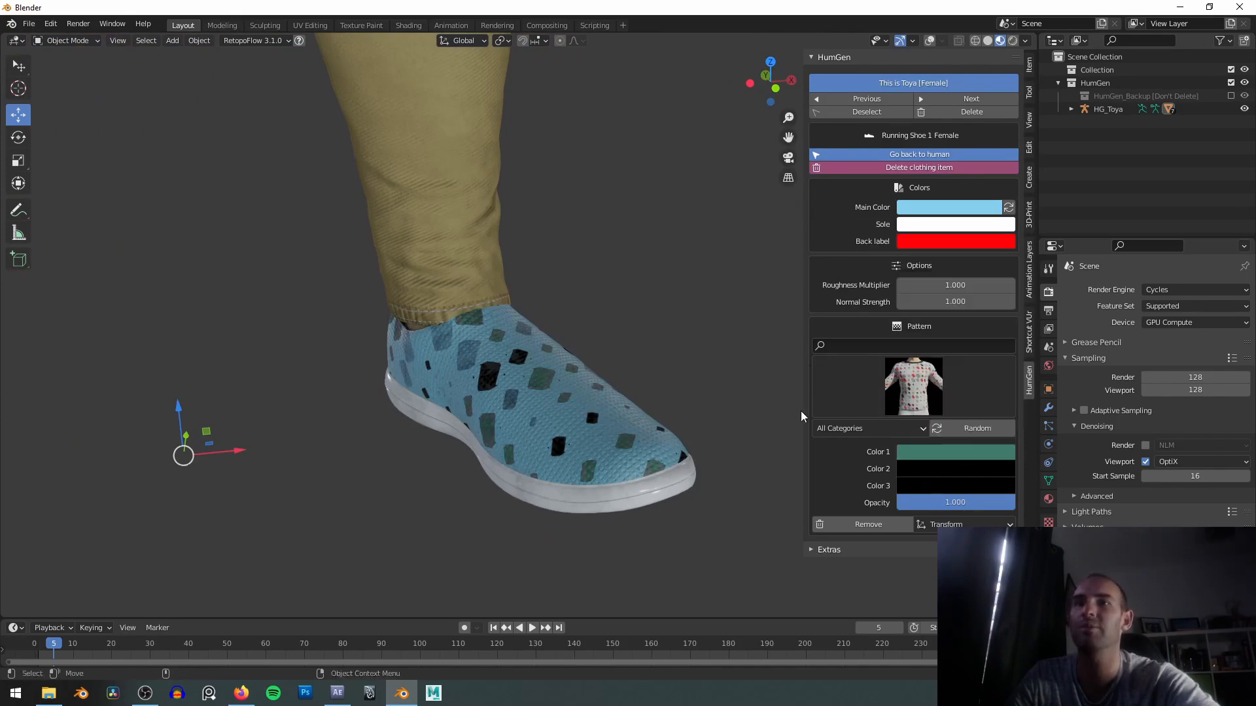
Try several random patterns on the running shoes and apply the plaid 2 pattern.
{"action": "left_click", "coordinate": [967, 430]}
{"action": "left_click", "coordinate": [935, 387]}
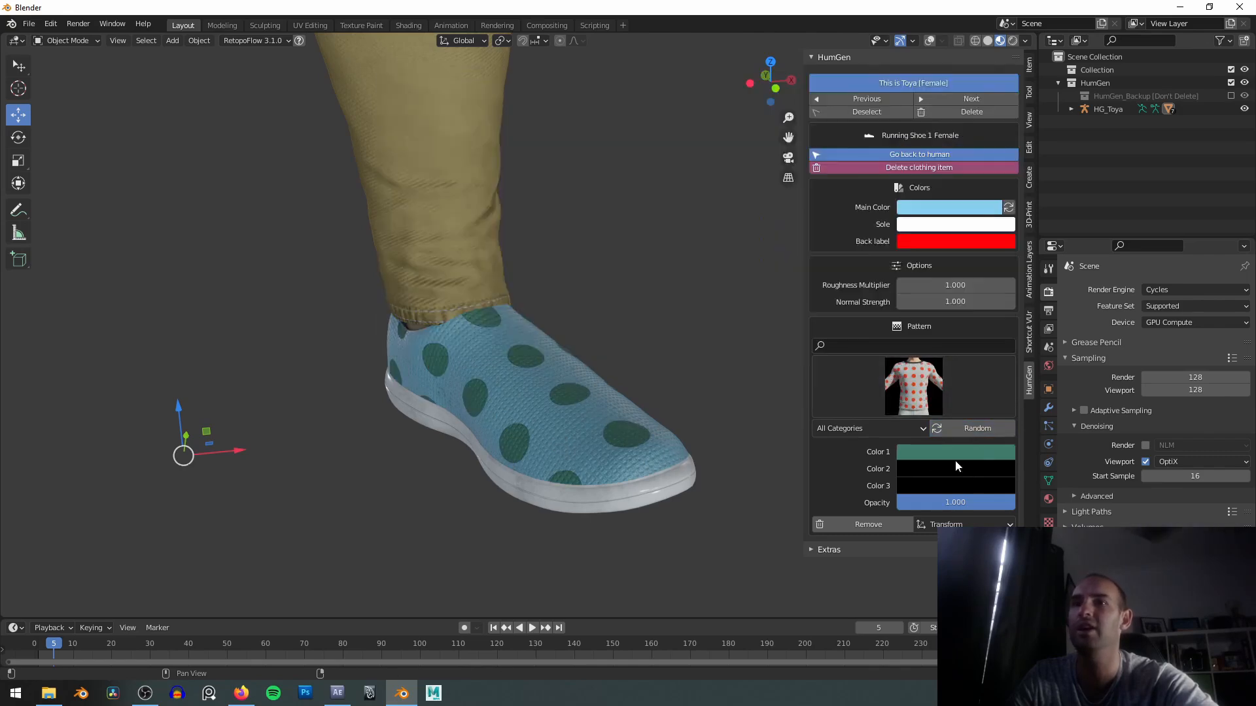
{"action": "left_click", "coordinate": [976, 431]}
{"action": "left_click", "coordinate": [990, 426]}
{"action": "left_click", "coordinate": [984, 428]}
{"action": "left_click", "coordinate": [978, 429]}
{"action": "left_click", "coordinate": [978, 429]}
{"action": "left_click", "coordinate": [913, 386]}
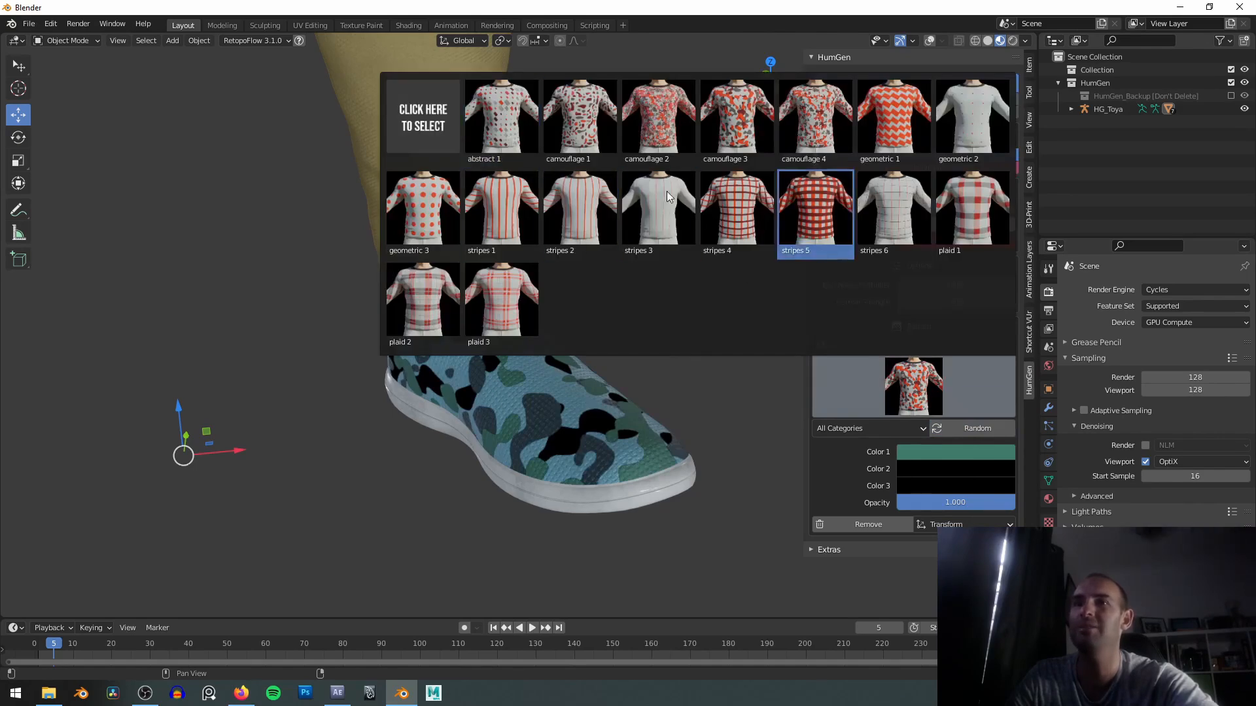
{"action": "left_click", "coordinate": [415, 311]}
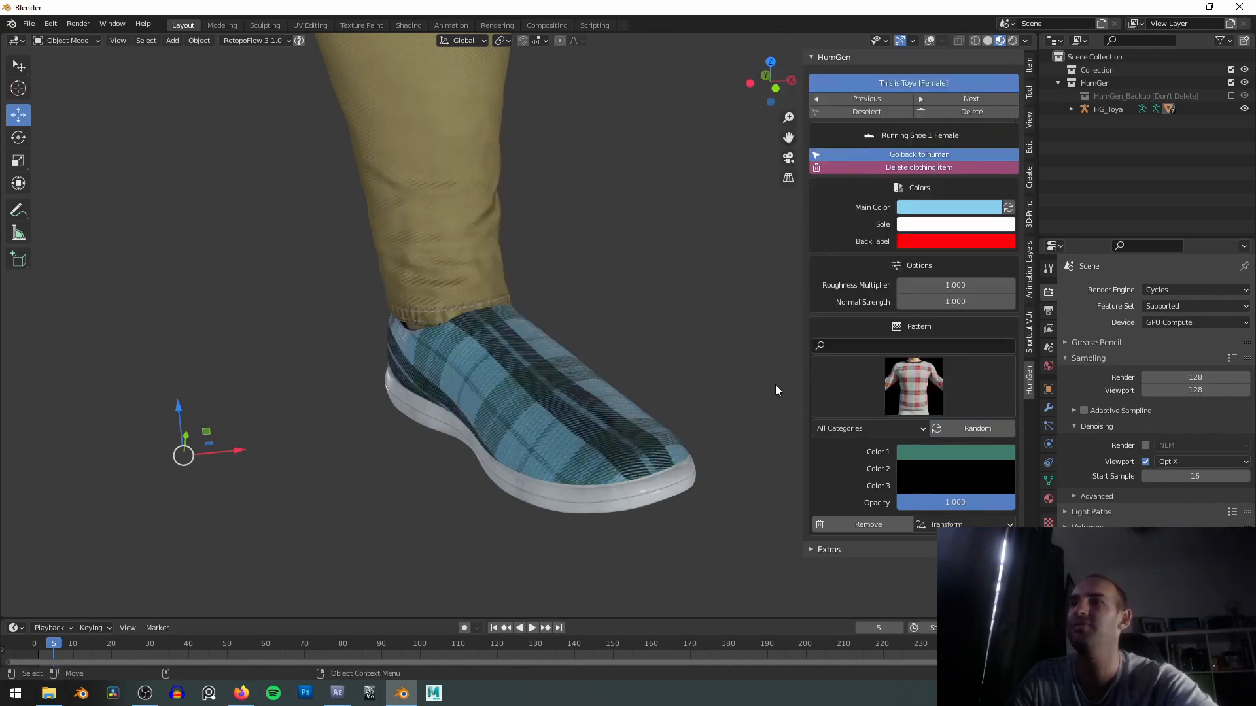
Set the shoe pattern's Color 2 to a muted grey-blue, Color 3 to a deep blue and its opacity to 0.765.
{"action": "left_click", "coordinate": [932, 468]}
{"action": "mouse_move", "coordinate": [998, 335]}
{"action": "left_mouse_down"}
{"action": "mouse_move", "coordinate": [964, 340]}
{"action": "mouse_move", "coordinate": [932, 302]}
{"action": "mouse_move", "coordinate": [956, 313]}
{"action": "left_mouse_up"}
{"action": "left_click", "coordinate": [969, 484]}
{"action": "mouse_move", "coordinate": [1009, 367]}
{"action": "left_mouse_down"}
{"action": "mouse_move", "coordinate": [1008, 340]}
{"action": "mouse_move", "coordinate": [964, 319]}
{"action": "left_mouse_up"}
{"action": "left_click_drag", "start_coordinate": [986, 497], "coordinate": [950, 497]}
{"action": "scroll", "coordinate": [659, 244], "scroll_direction": "down", "scroll_amount": 6}
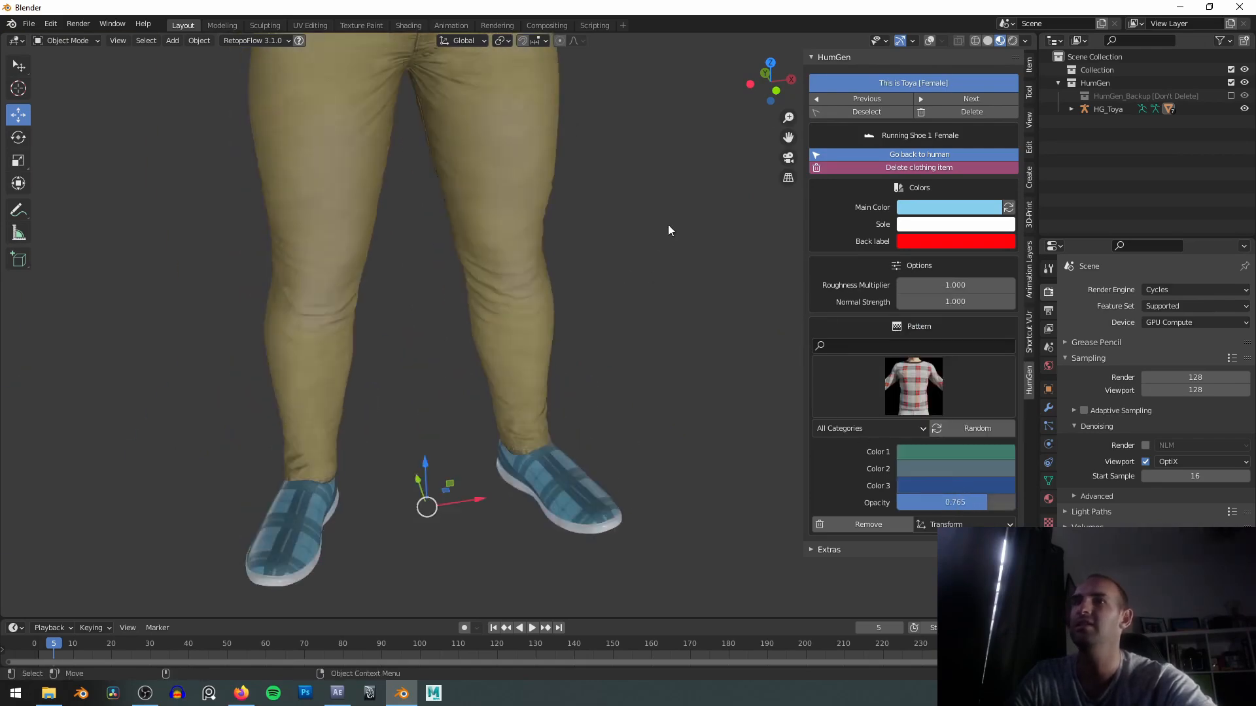
Look through the developer tools among the add-on's extras, and collapse the section again.
{"action": "left_click", "coordinate": [827, 550]}
{"action": "scroll", "coordinate": [910, 482], "scroll_direction": "down", "scroll_amount": 10}
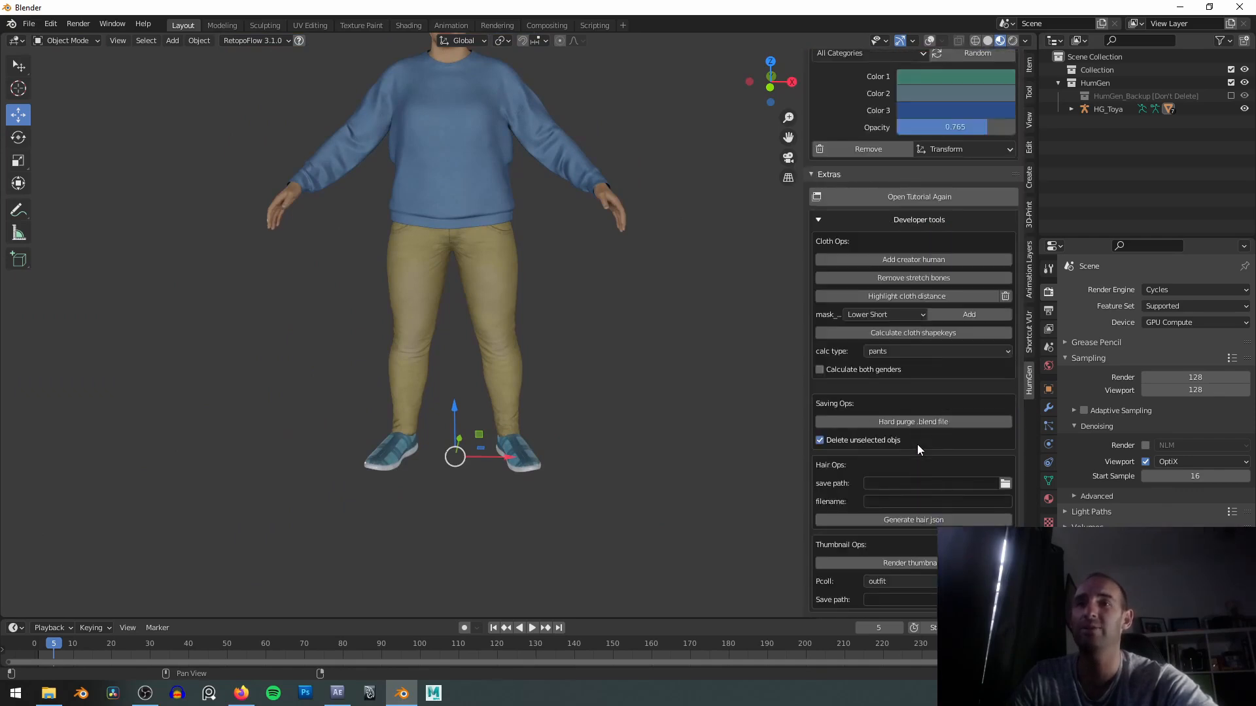
{"action": "scroll", "coordinate": [916, 445], "scroll_direction": "up", "scroll_amount": 3}
{"action": "left_click", "coordinate": [829, 253]}
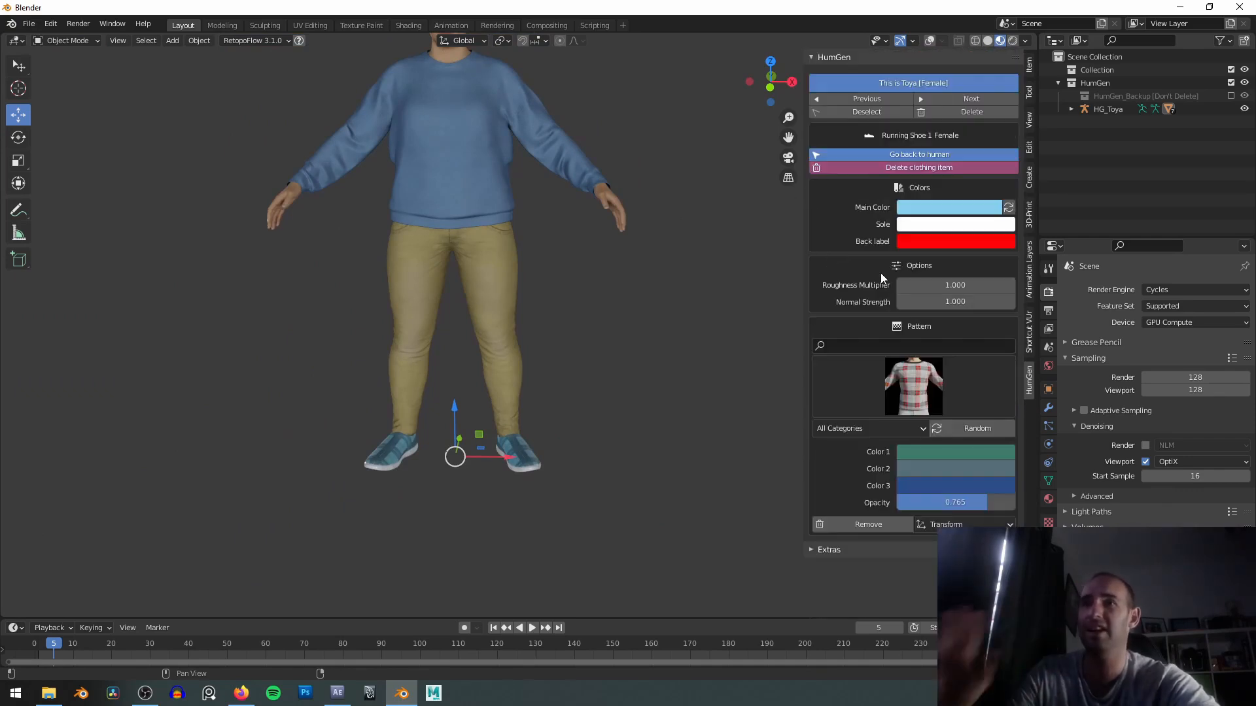
Display the whole character in rendered shading and set the render engine to Eevee.
{"action": "middle_click_drag", "start_coordinate": [648, 253], "coordinate": [661, 312], "text": "alt"}
{"action": "left_click_drag", "start_coordinate": [656, 309], "coordinate": [635, 328], "text": "alt"}
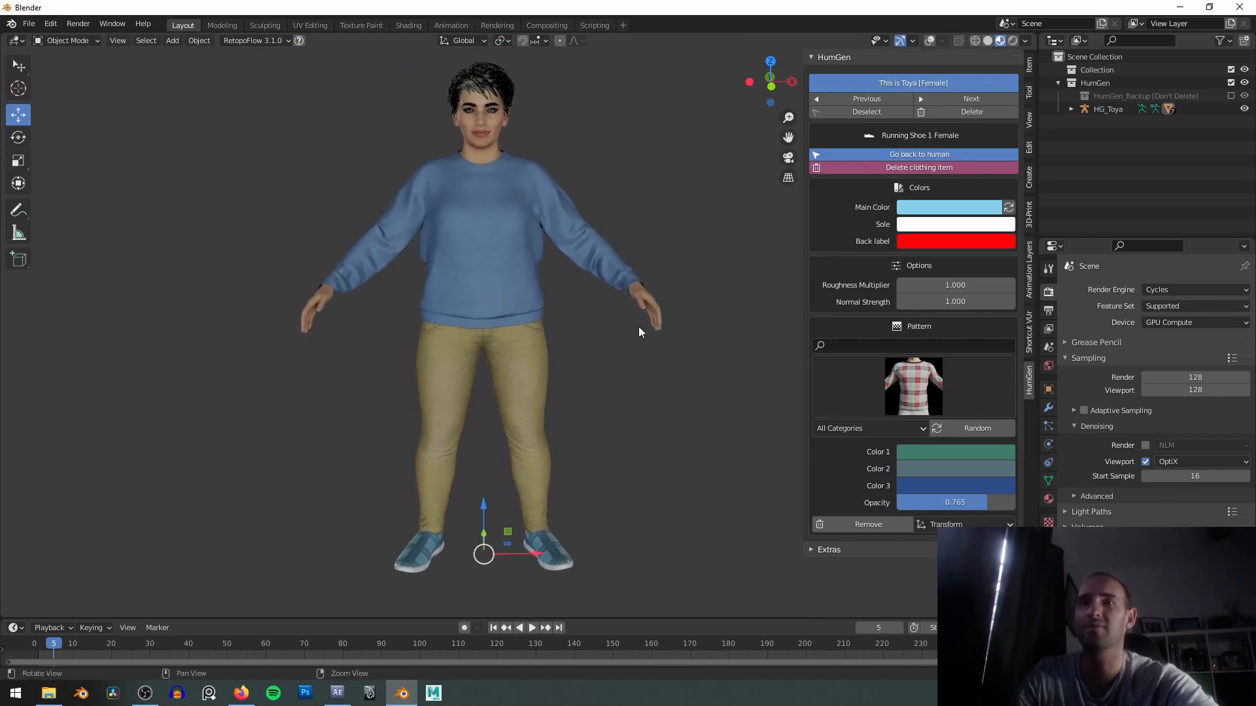
{"action": "key", "text": "z"}
{"action": "left_click", "coordinate": [711, 296]}
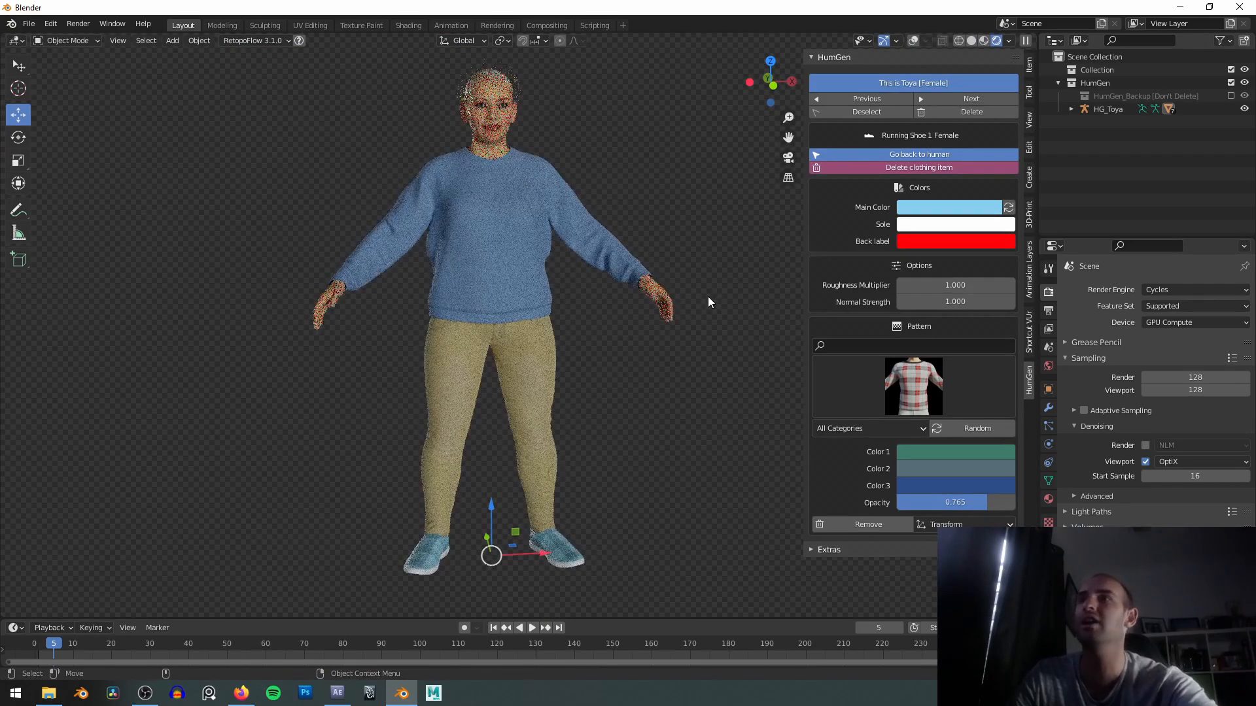
{"action": "left_click", "coordinate": [1162, 290]}
{"action": "key", "text": "Return"}
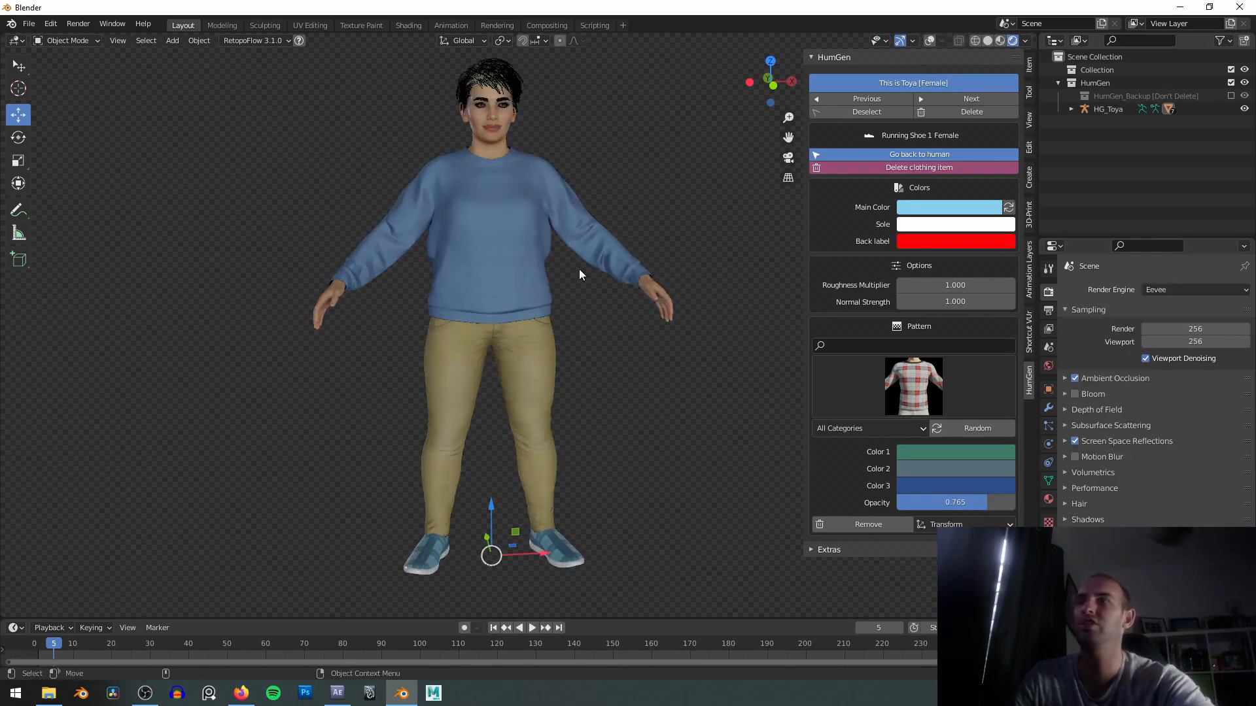
Show the modifiers of the character's body and collapse the settings of the armature and mask modifiers.
{"action": "scroll", "coordinate": [559, 301], "scroll_direction": "up", "scroll_amount": 6}
{"action": "mouse_move", "coordinate": [588, 300]}
{"action": "middle_mouse_down"}
{"action": "mouse_move", "coordinate": [512, 253]}
{"action": "mouse_move", "coordinate": [591, 316]}
{"action": "middle_mouse_up"}
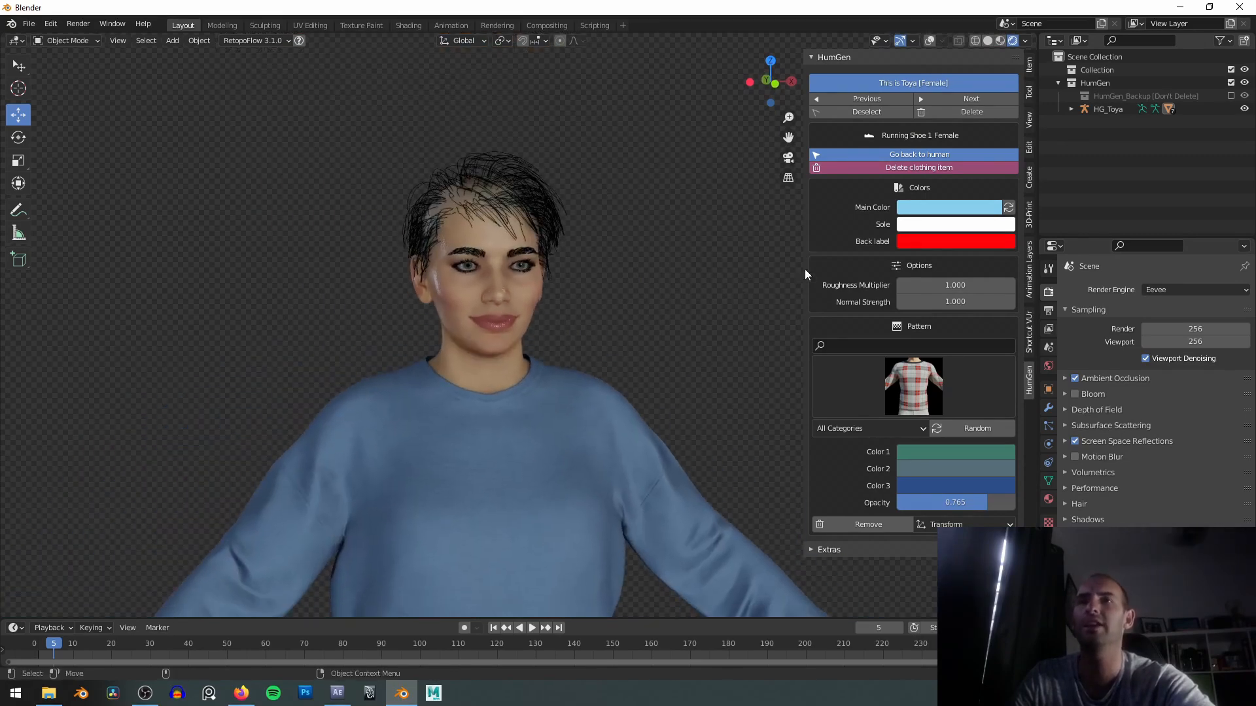
{"action": "middle_click_drag", "start_coordinate": [641, 283], "coordinate": [650, 330], "text": "shift"}
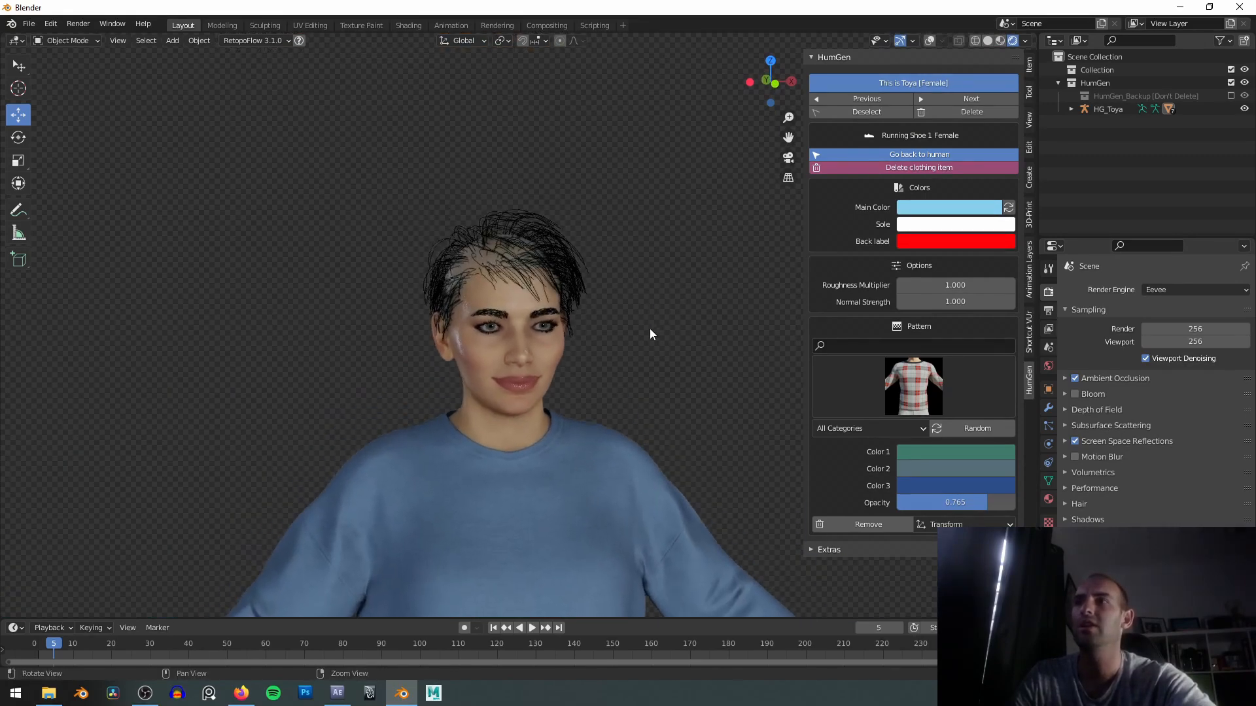
{"action": "scroll", "coordinate": [624, 262], "scroll_direction": "up", "scroll_amount": 5}
{"action": "scroll", "coordinate": [670, 277], "scroll_direction": "down", "scroll_amount": 1}
{"action": "left_click", "coordinate": [1048, 407]}
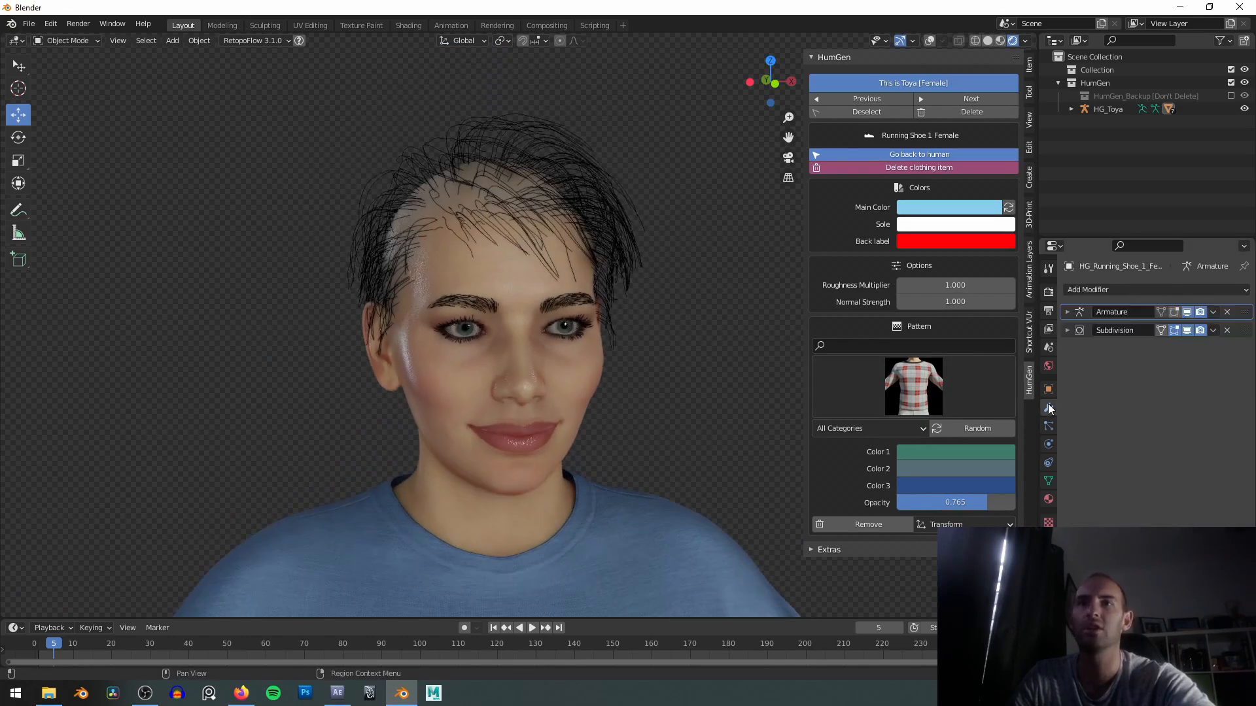
{"action": "left_click", "coordinate": [571, 363]}
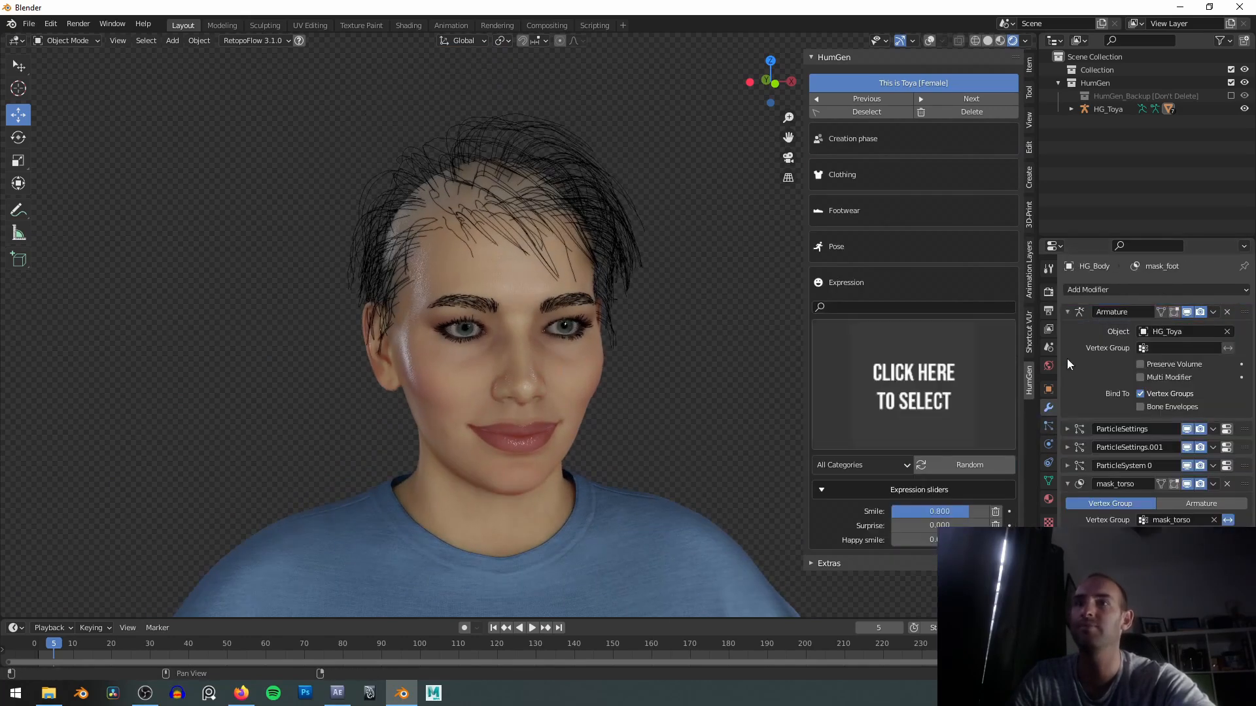
{"action": "left_click", "coordinate": [1067, 312]}
{"action": "left_click", "coordinate": [1067, 385]}
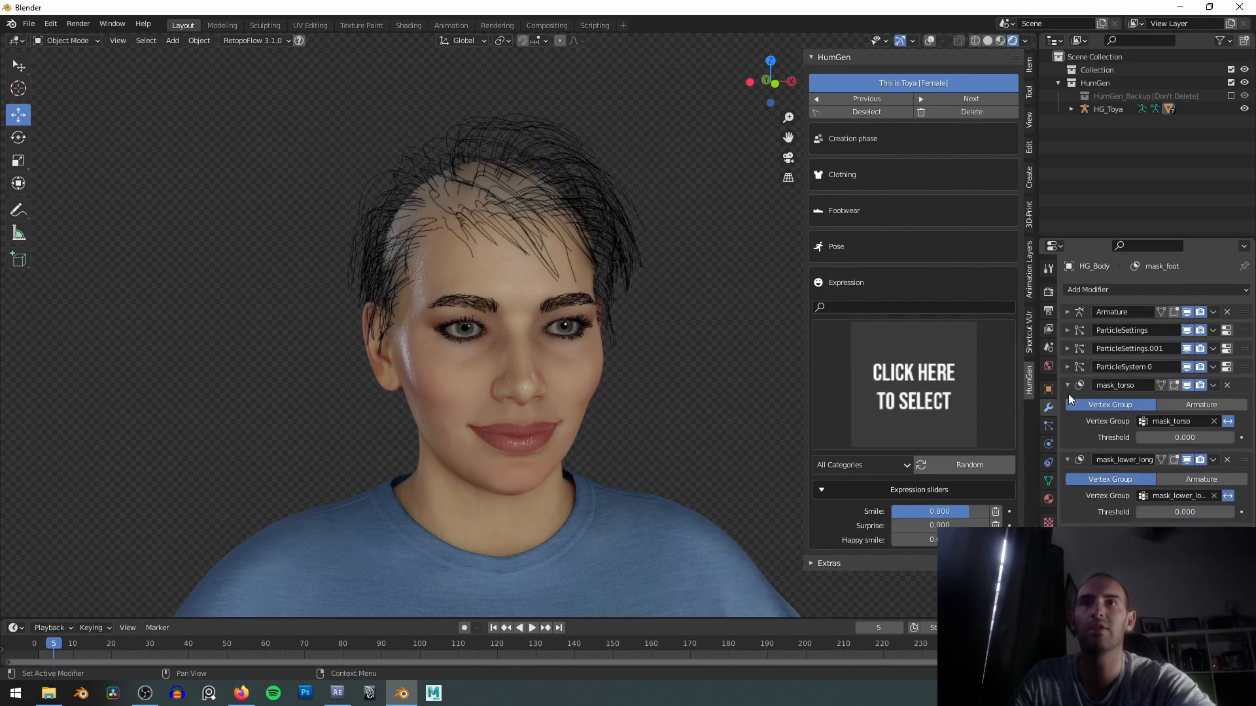
{"action": "left_click", "coordinate": [1067, 403]}
{"action": "left_click", "coordinate": [1068, 422]}
{"action": "left_click", "coordinate": [1067, 440]}
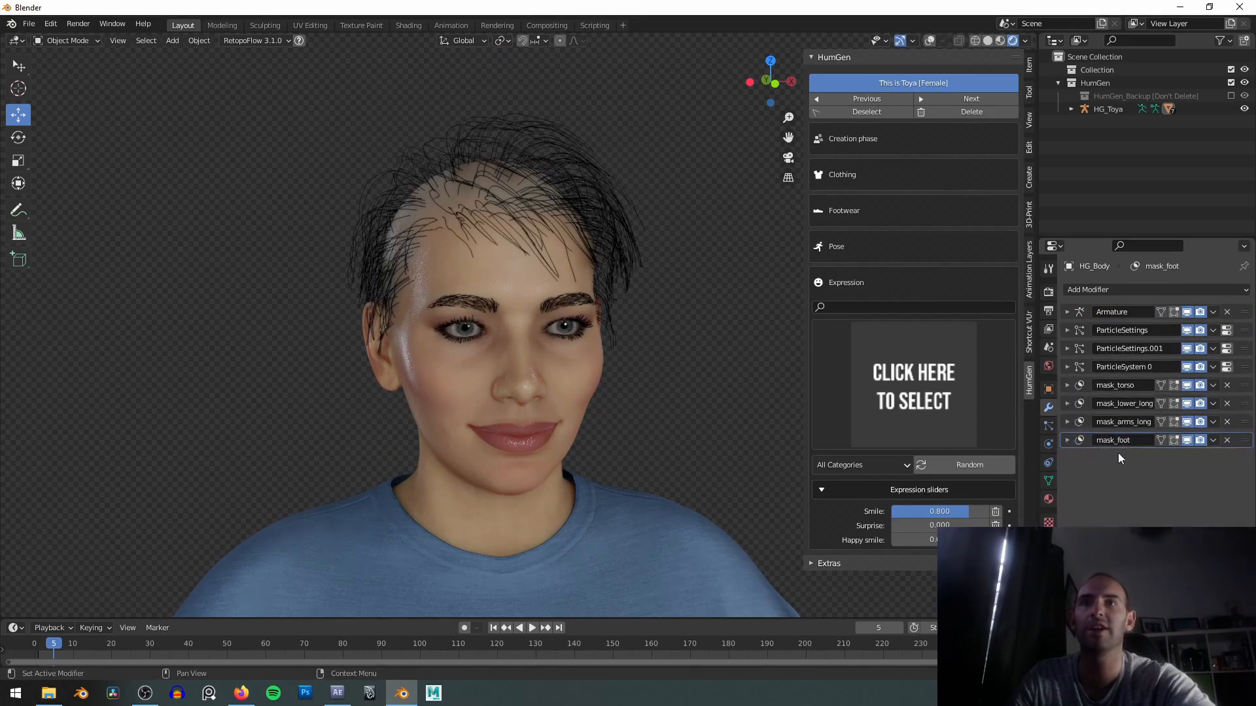
Hide the sweater temporarily to examine the masked body beneath it, and unhide it.
{"action": "middle_click_drag", "start_coordinate": [524, 556], "coordinate": [535, 214], "text": "shift"}
{"action": "scroll", "coordinate": [613, 264], "scroll_direction": "down", "scroll_amount": 3}
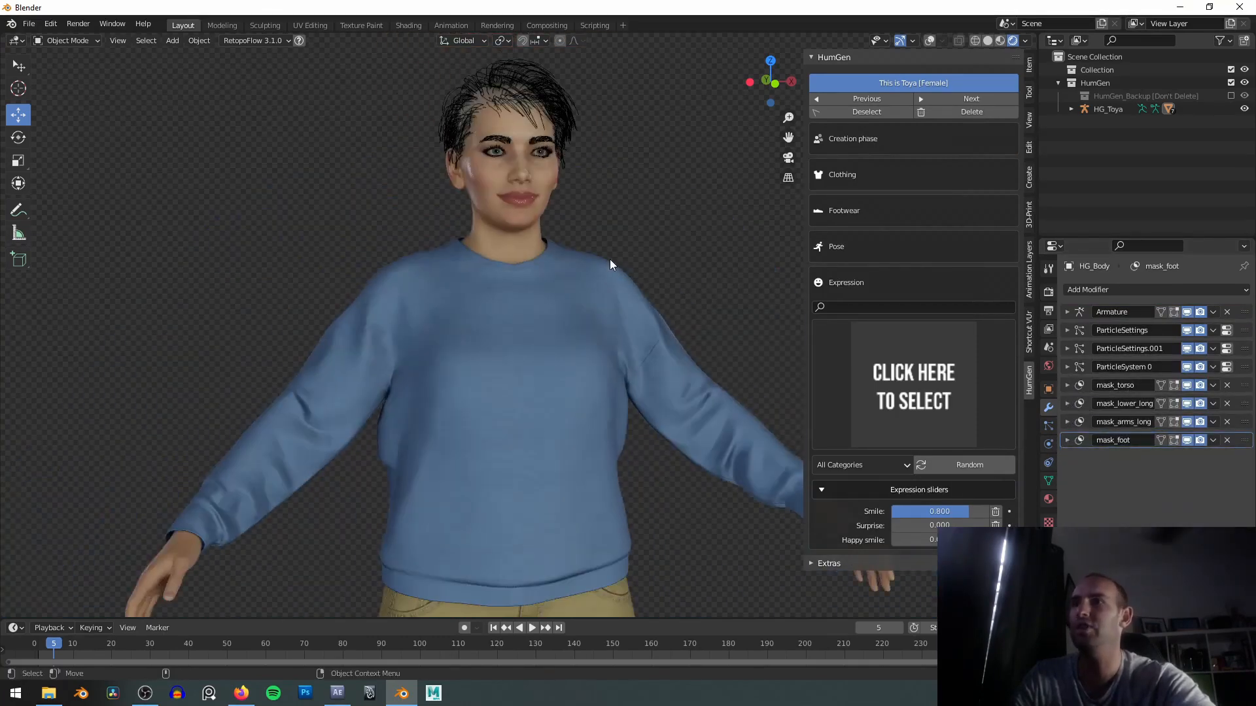
{"action": "left_click", "coordinate": [601, 269]}
{"action": "key", "text": "h"}
{"action": "scroll", "coordinate": [595, 287], "scroll_direction": "down", "scroll_amount": 2}
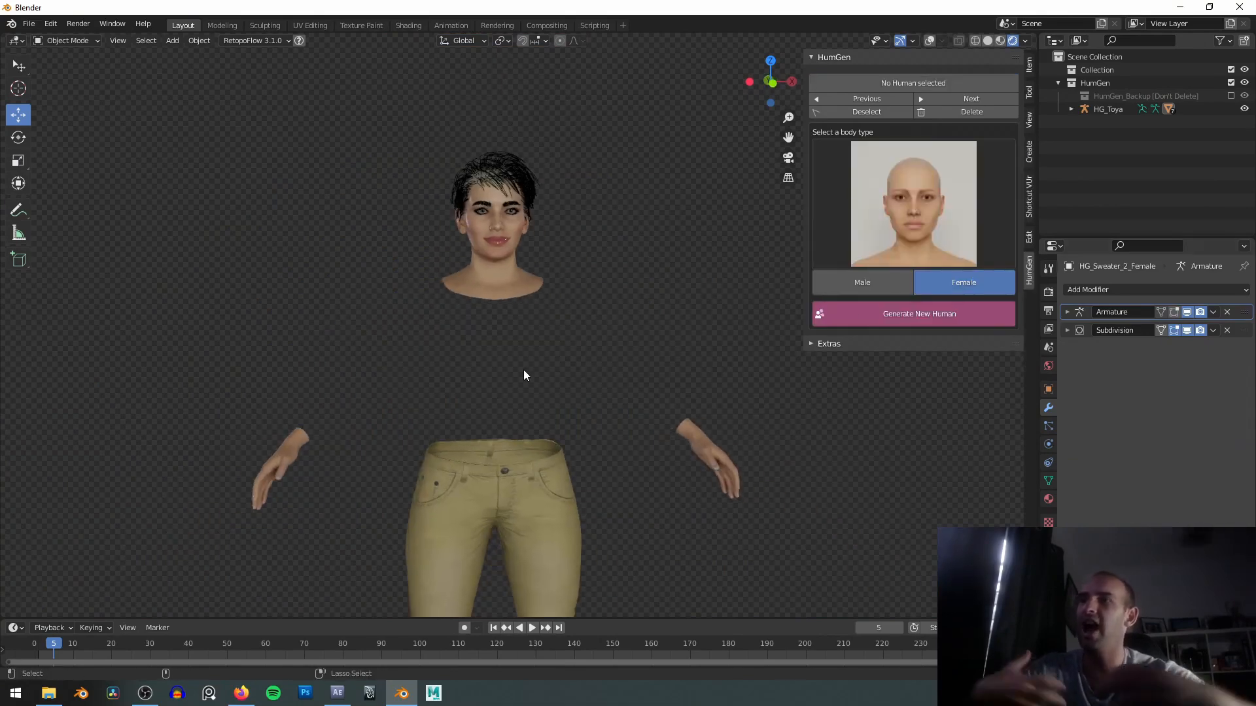
{"action": "key", "text": "alt+h"}
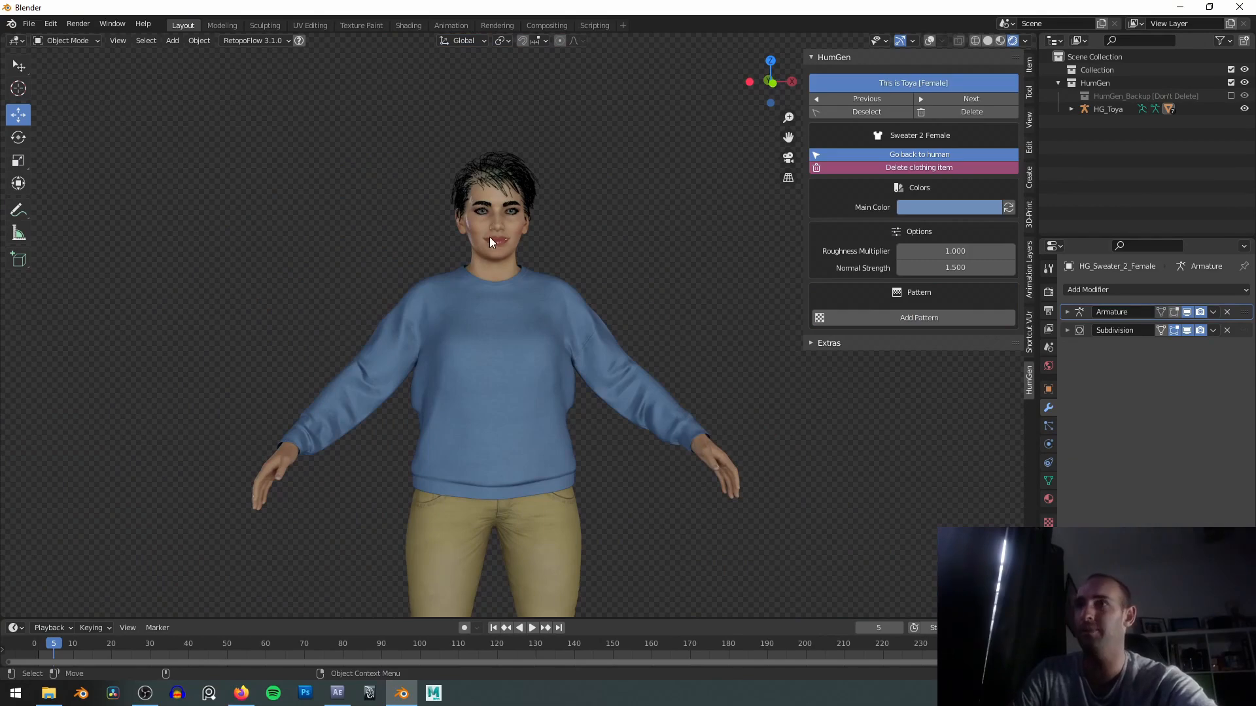
Set the children display amount of the body's hair_Pixie_B particle system to 100.
{"action": "left_click", "coordinate": [512, 242]}
{"action": "scroll", "coordinate": [556, 313], "scroll_direction": "up", "scroll_amount": 4}
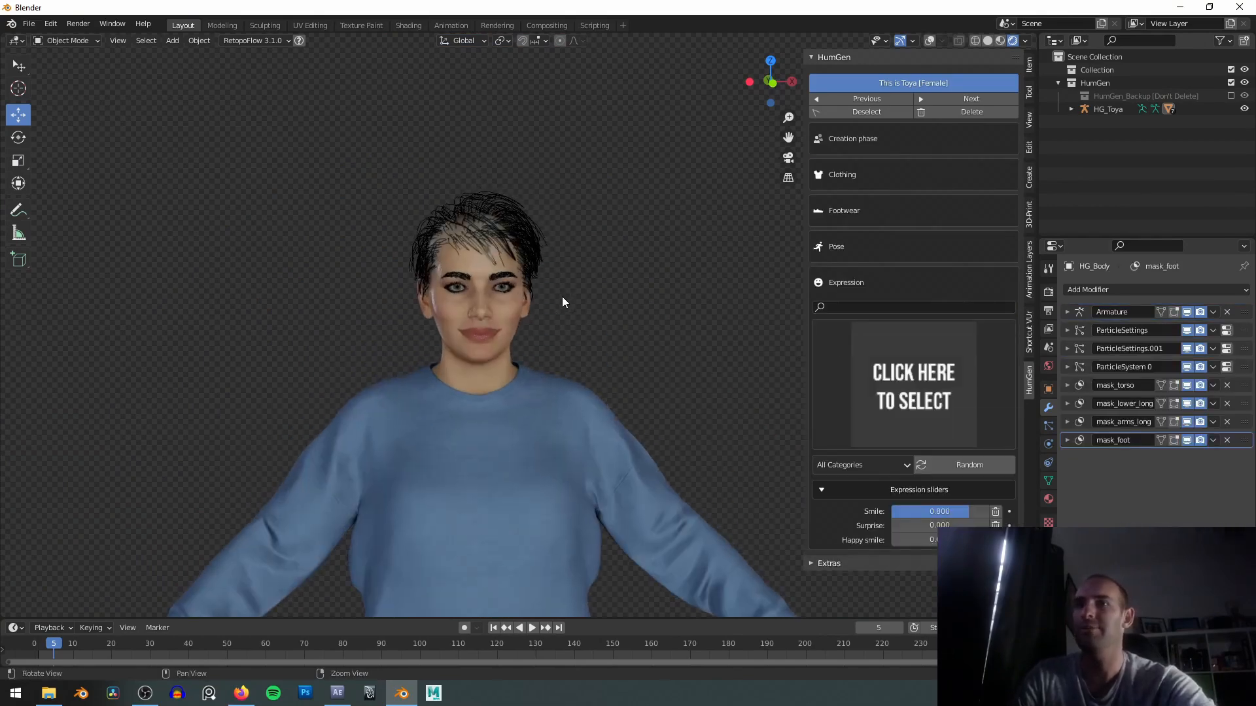
{"action": "scroll", "coordinate": [561, 315], "scroll_direction": "up", "scroll_amount": 2}
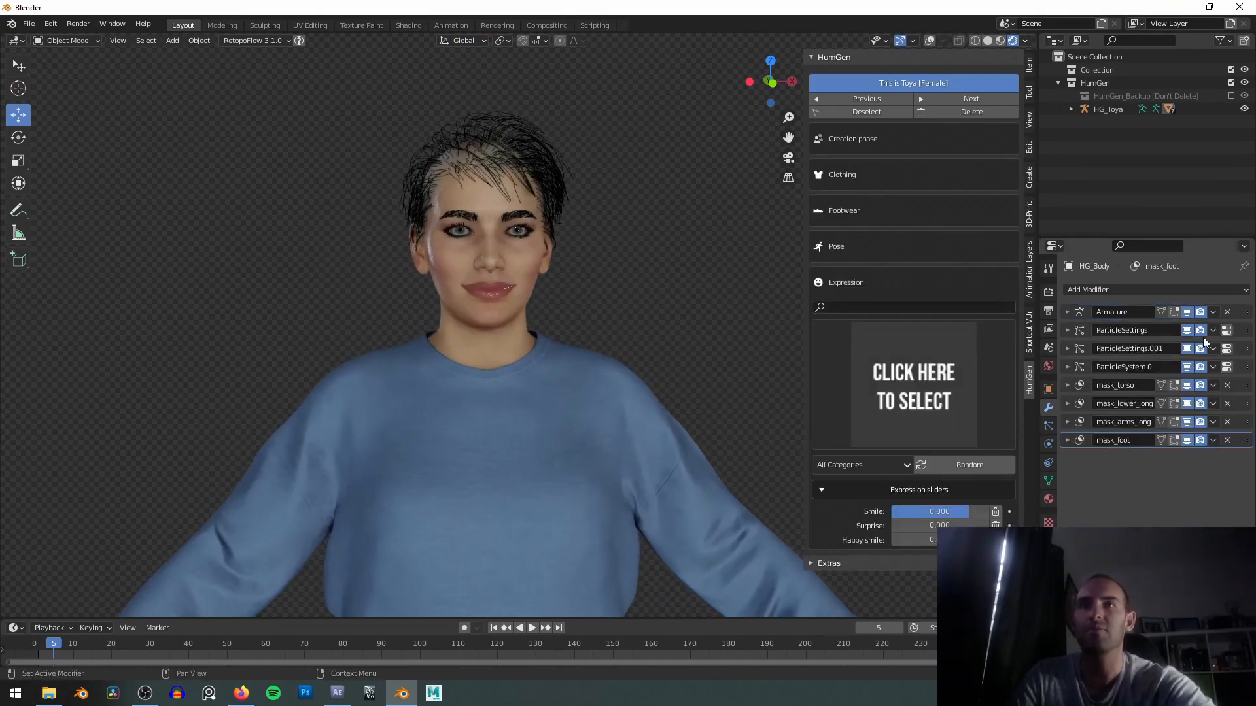
{"action": "left_click", "coordinate": [1227, 335]}
{"action": "scroll", "coordinate": [646, 291], "scroll_direction": "up", "scroll_amount": 2}
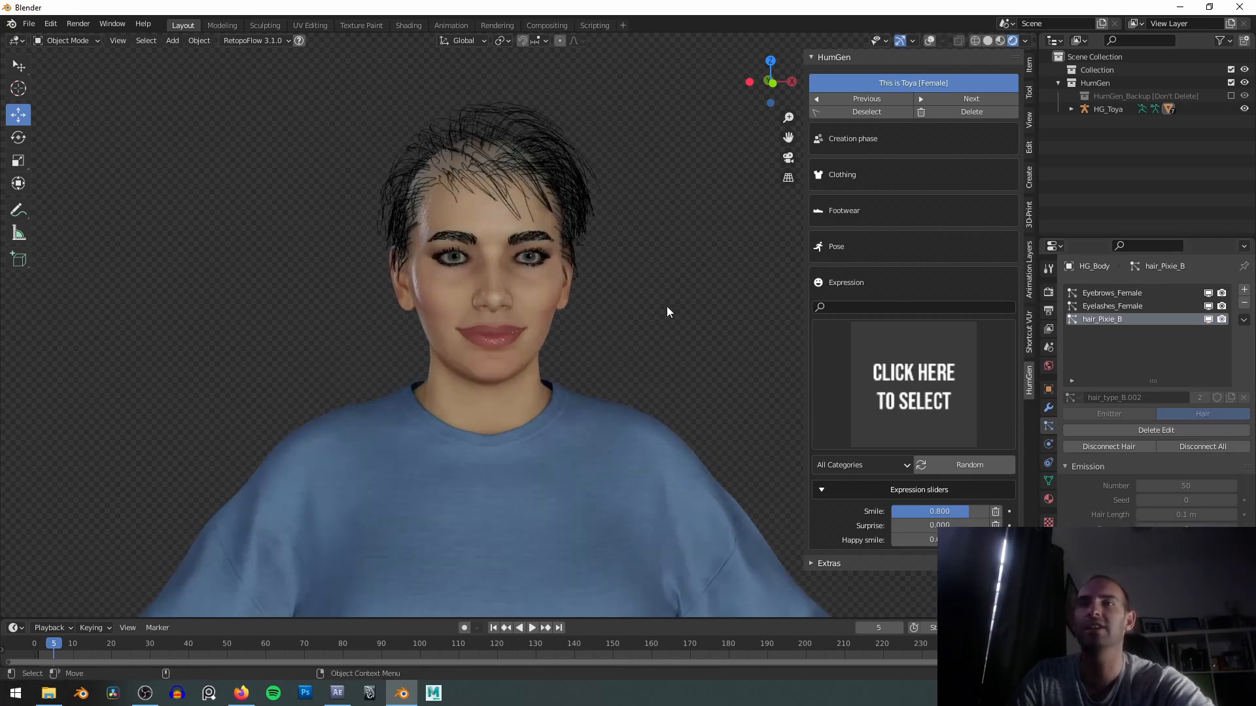
{"action": "scroll", "coordinate": [1117, 323], "scroll_direction": "down", "scroll_amount": 2}
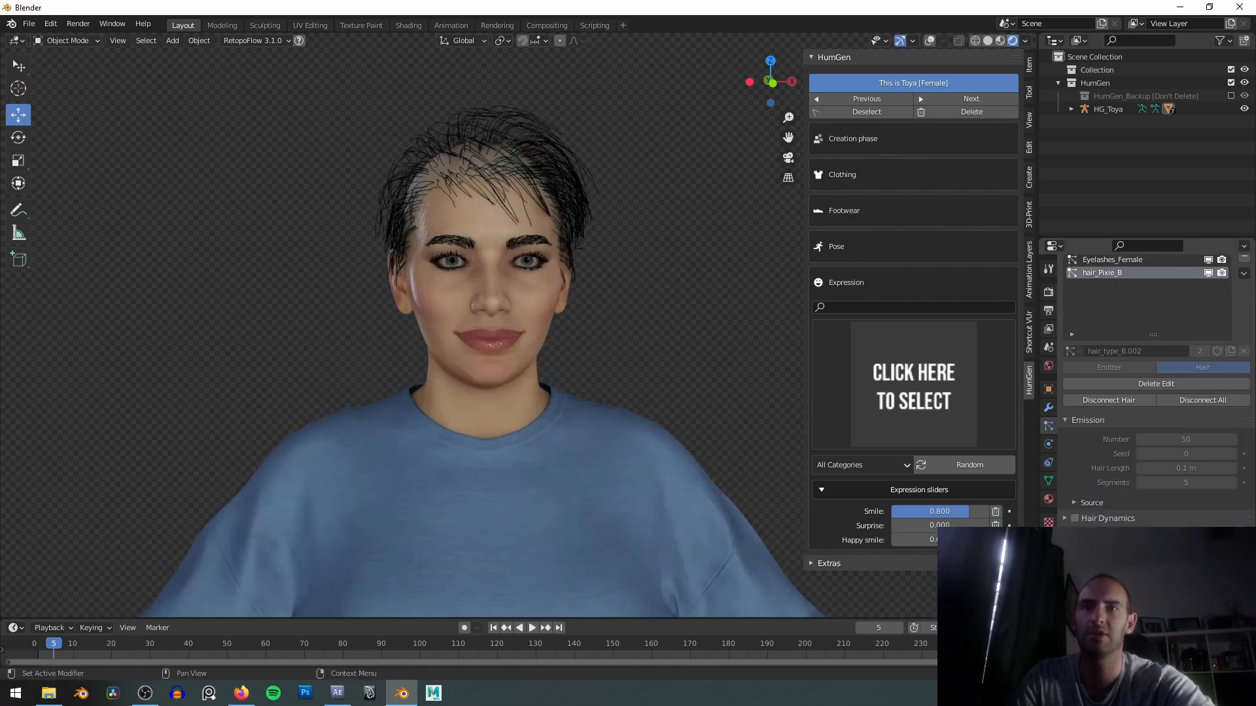
{"action": "scroll", "coordinate": [1151, 393], "scroll_direction": "down", "scroll_amount": 3}
{"action": "left_click", "coordinate": [1189, 522]}
{"action": "type", "text": "100"}
{"action": "key", "text": "Return"}
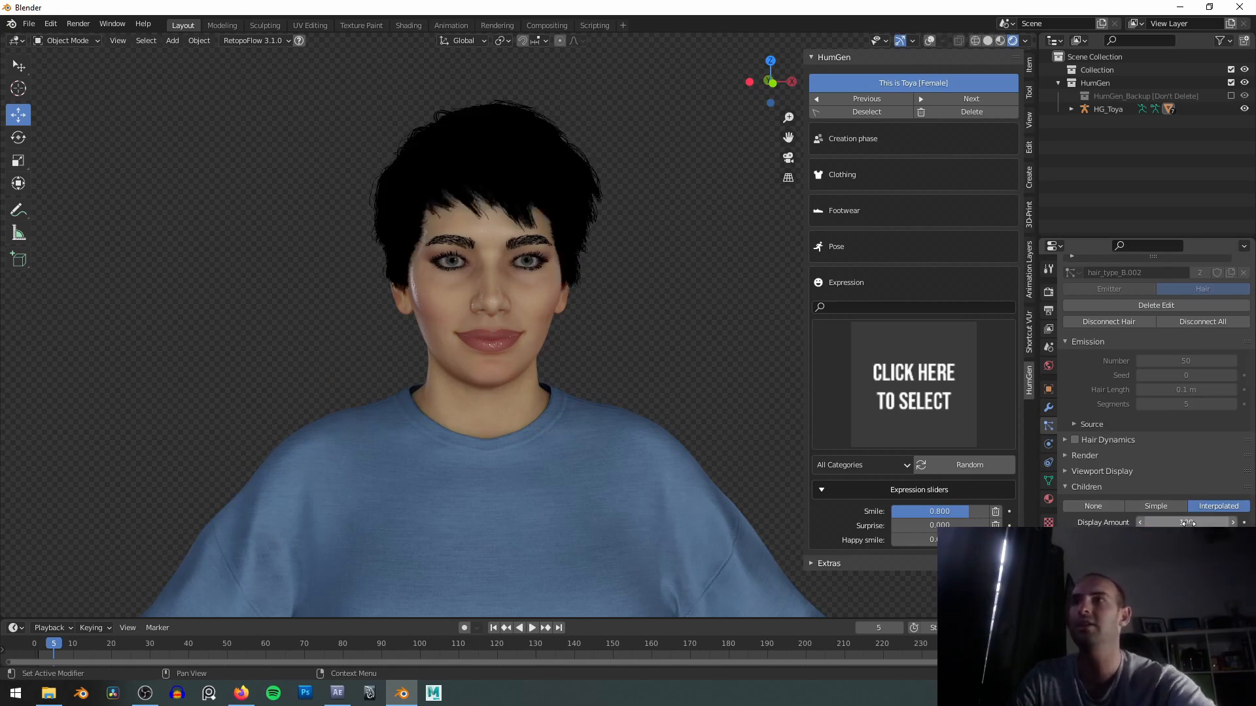
Adjust the children display amounts of the eyelash and eyebrow particle systems so both look fuller in the viewport.
{"action": "scroll", "coordinate": [1159, 321], "scroll_direction": "up", "scroll_amount": 5}
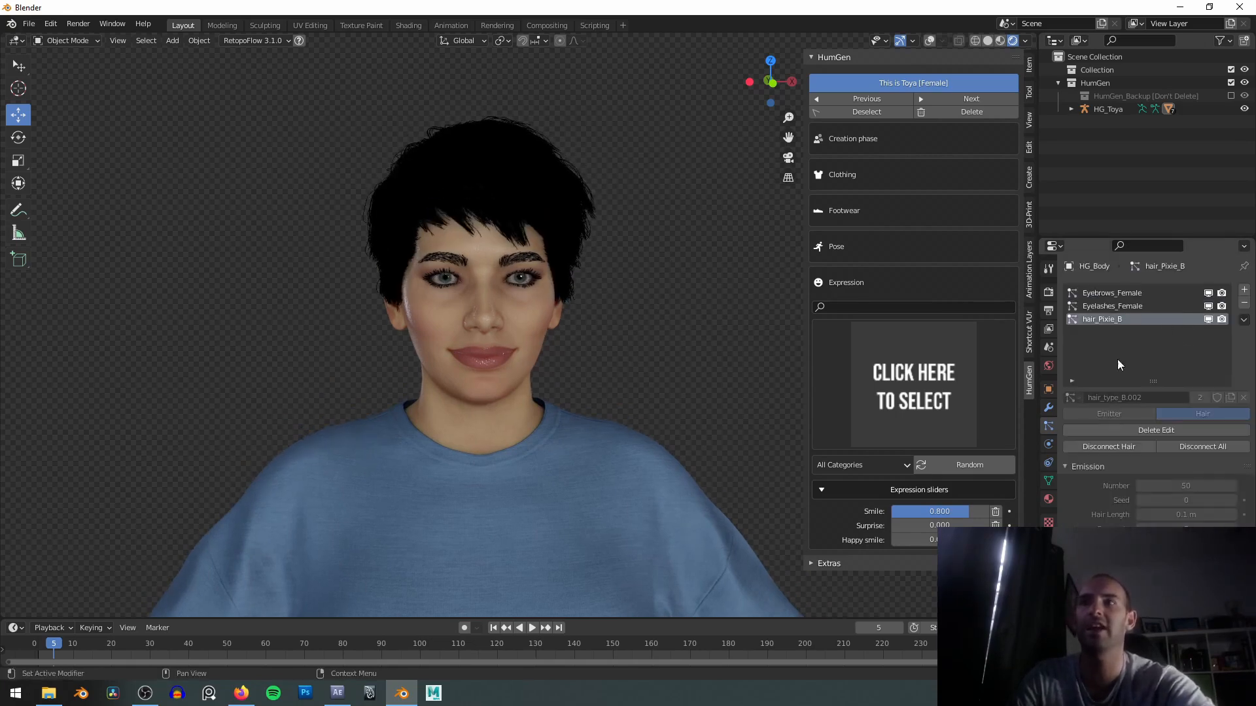
{"action": "scroll", "coordinate": [1125, 327], "scroll_direction": "down", "scroll_amount": 6}
{"action": "scroll", "coordinate": [1195, 442], "scroll_direction": "up", "scroll_amount": 1}
{"action": "left_click", "coordinate": [1200, 407]}
{"action": "key", "text": "Return"}
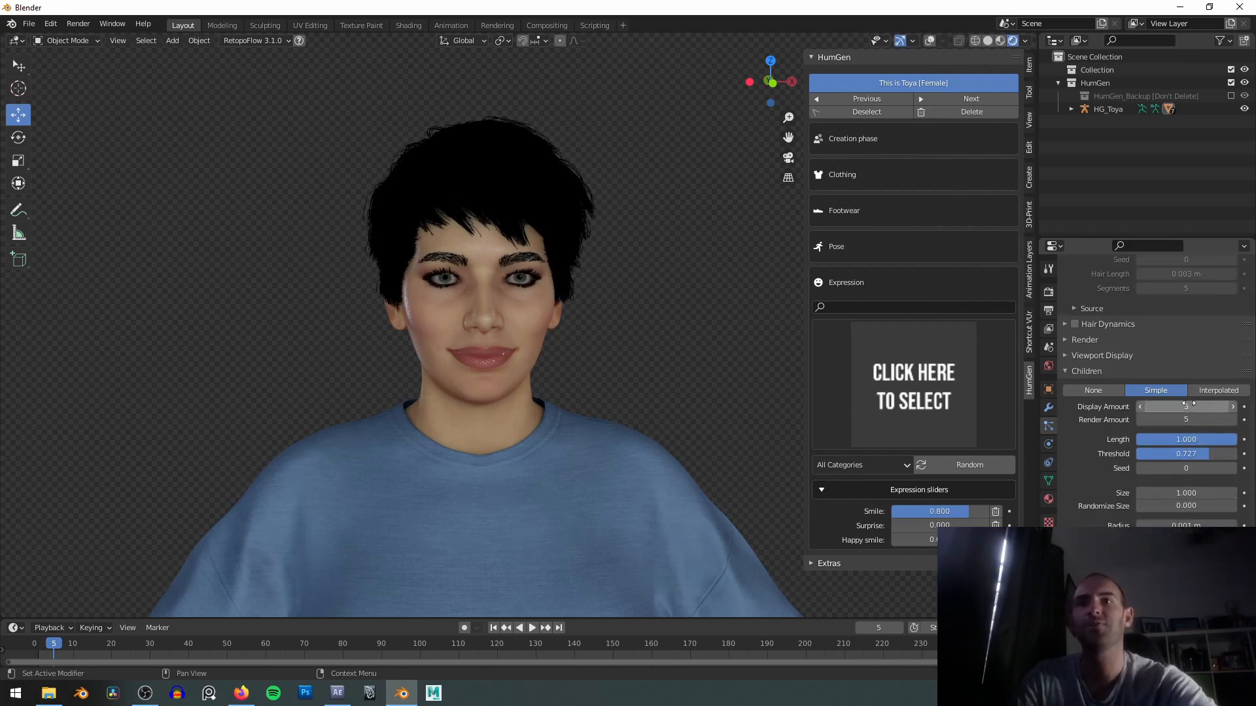
{"action": "scroll", "coordinate": [1138, 340], "scroll_direction": "up", "scroll_amount": 8}
{"action": "left_click", "coordinate": [1119, 293]}
{"action": "scroll", "coordinate": [1141, 393], "scroll_direction": "down", "scroll_amount": 3}
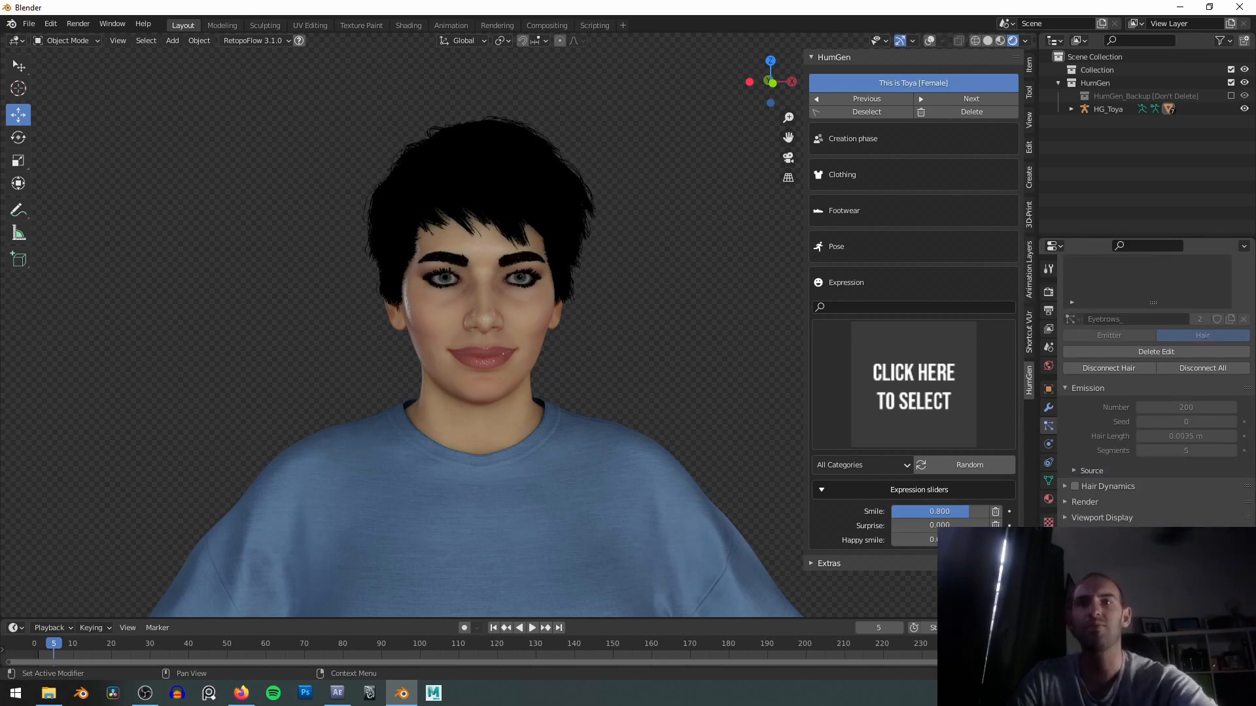
{"action": "scroll", "coordinate": [559, 340], "scroll_direction": "down", "scroll_amount": 3}
Examine the character's hair and upper body from the front and at an angle, and review the eyebrow particle settings.
{"action": "mouse_move", "coordinate": [559, 341]}
{"action": "middle_mouse_down"}
{"action": "mouse_move", "coordinate": [528, 325]}
{"action": "mouse_move", "coordinate": [557, 331]}
{"action": "middle_mouse_up"}
{"action": "key", "text": "KP_1"}
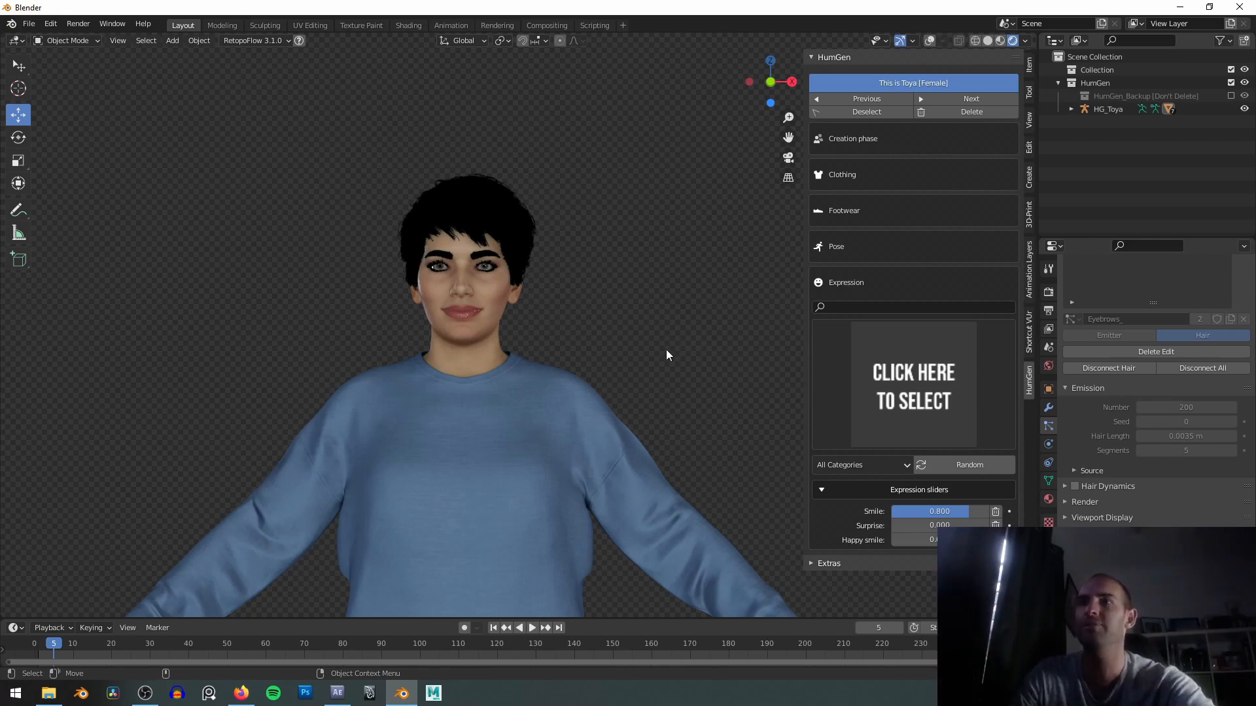
{"action": "scroll", "coordinate": [670, 359], "scroll_direction": "down", "scroll_amount": 3}
{"action": "middle_click_drag", "start_coordinate": [674, 366], "coordinate": [612, 244]}
{"action": "left_click_drag", "start_coordinate": [1212, 302], "coordinate": [1211, 380]}
{"action": "scroll", "coordinate": [1177, 508], "scroll_direction": "down", "scroll_amount": 4}
{"action": "scroll", "coordinate": [1186, 427], "scroll_direction": "up", "scroll_amount": 4}
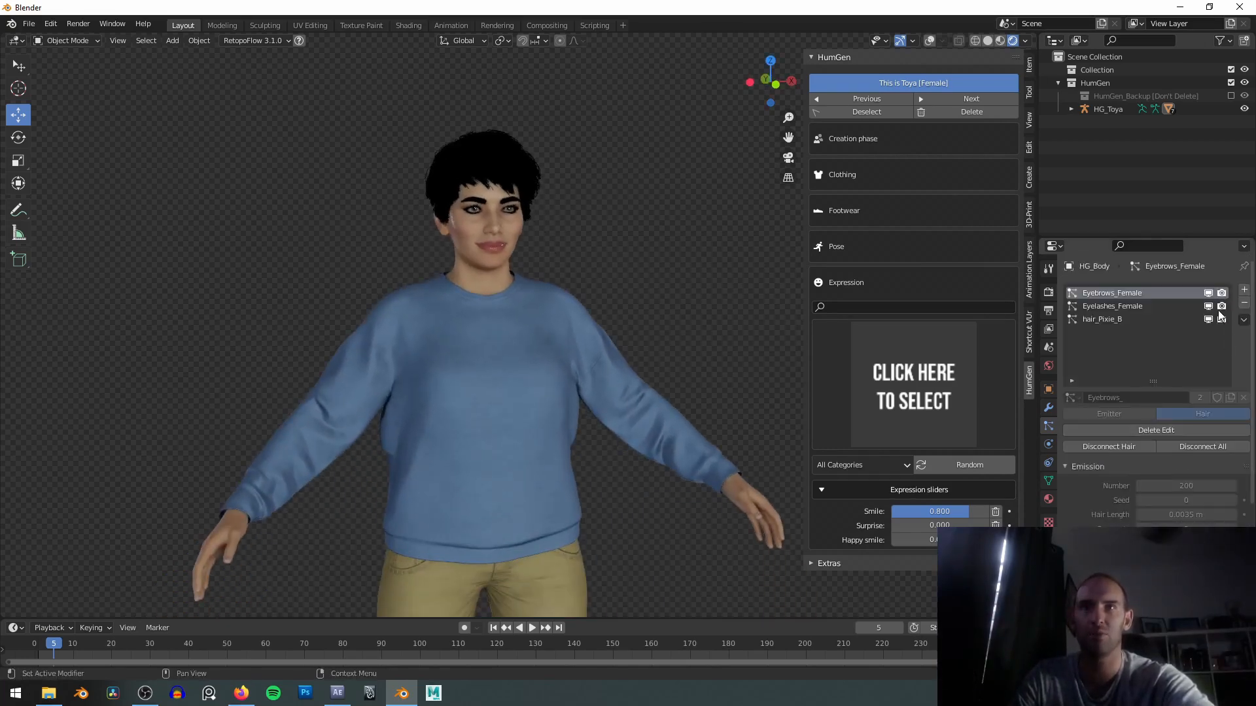
{"action": "scroll", "coordinate": [1220, 317], "scroll_direction": "down", "scroll_amount": 4}
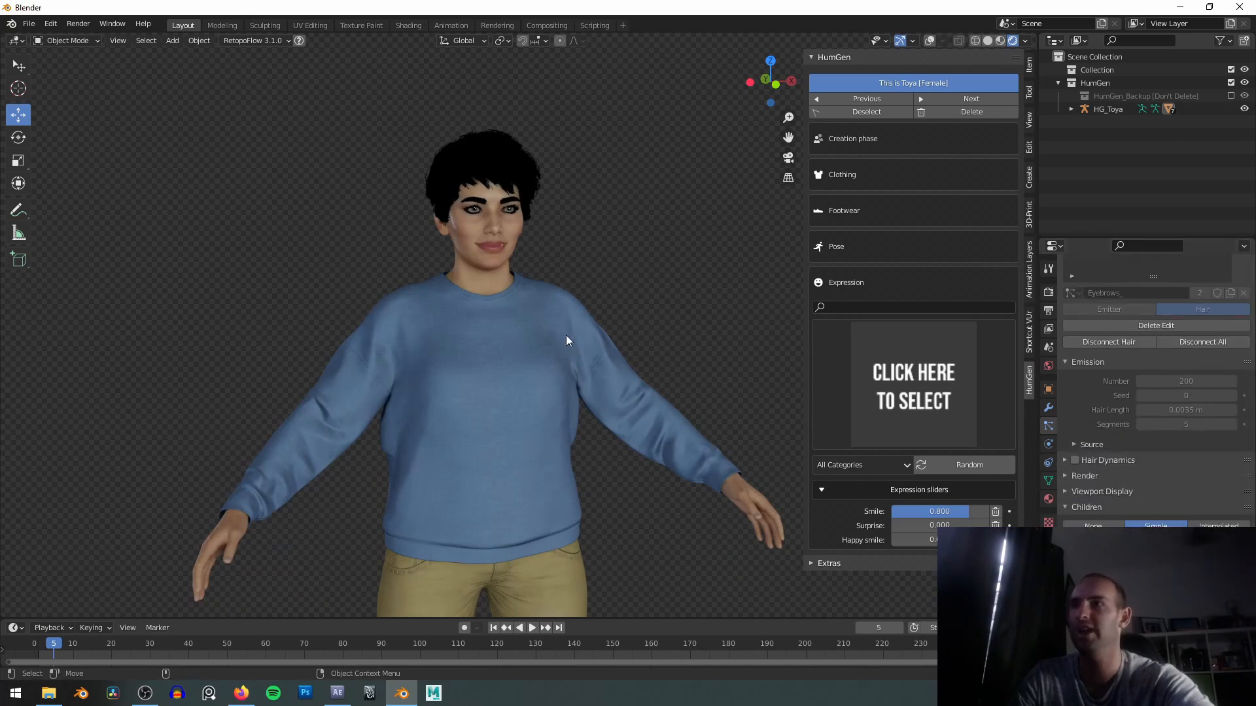
{"action": "middle_click_drag", "start_coordinate": [571, 230], "coordinate": [571, 231]}
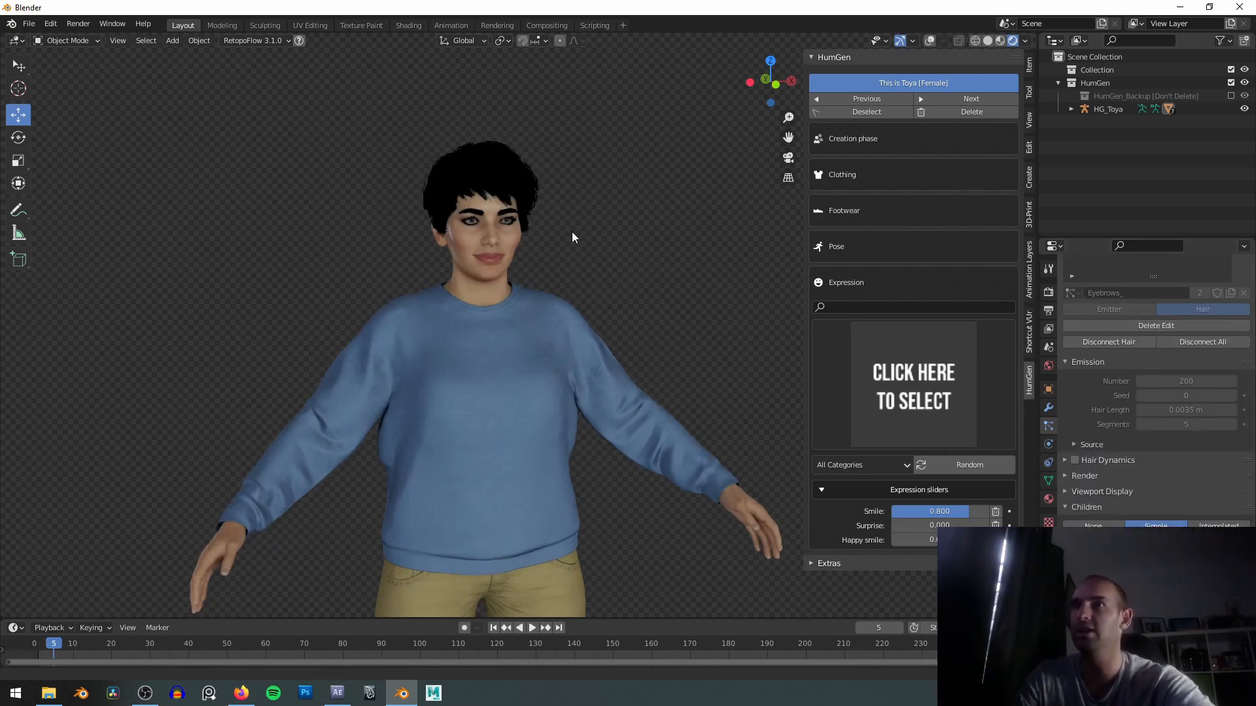
{"action": "scroll", "coordinate": [1108, 334], "scroll_direction": "up", "scroll_amount": 4}
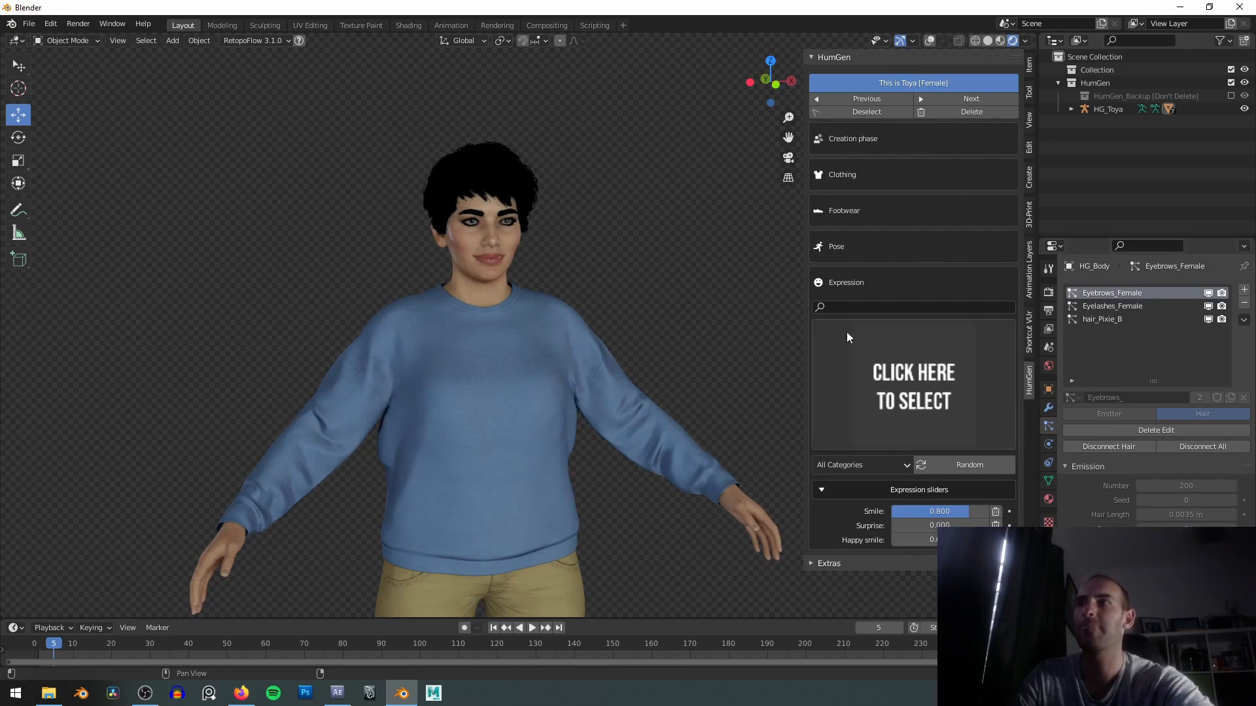
Set the render engine to Cycles, hide the viewport sidebar and inspect the full rendered character.
{"action": "left_click", "coordinate": [1048, 292]}
{"action": "left_click", "coordinate": [1179, 289]}
{"action": "left_click", "coordinate": [1171, 332]}
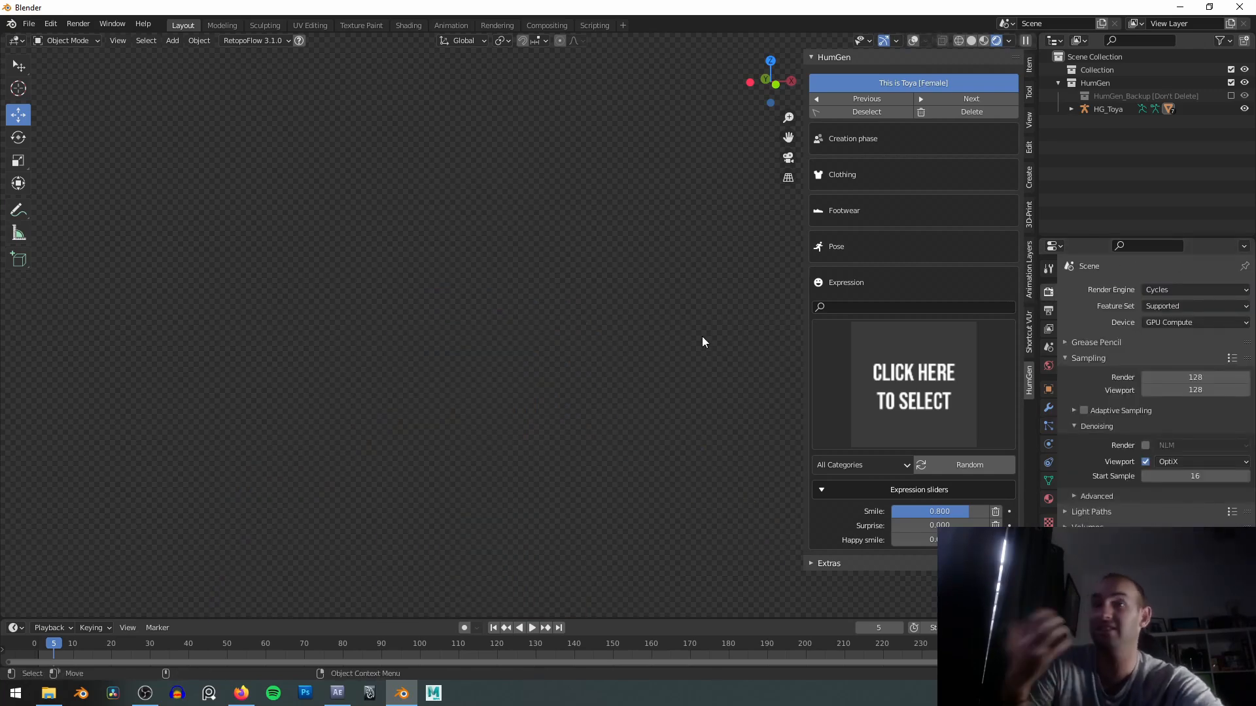
{"action": "key", "text": "n"}
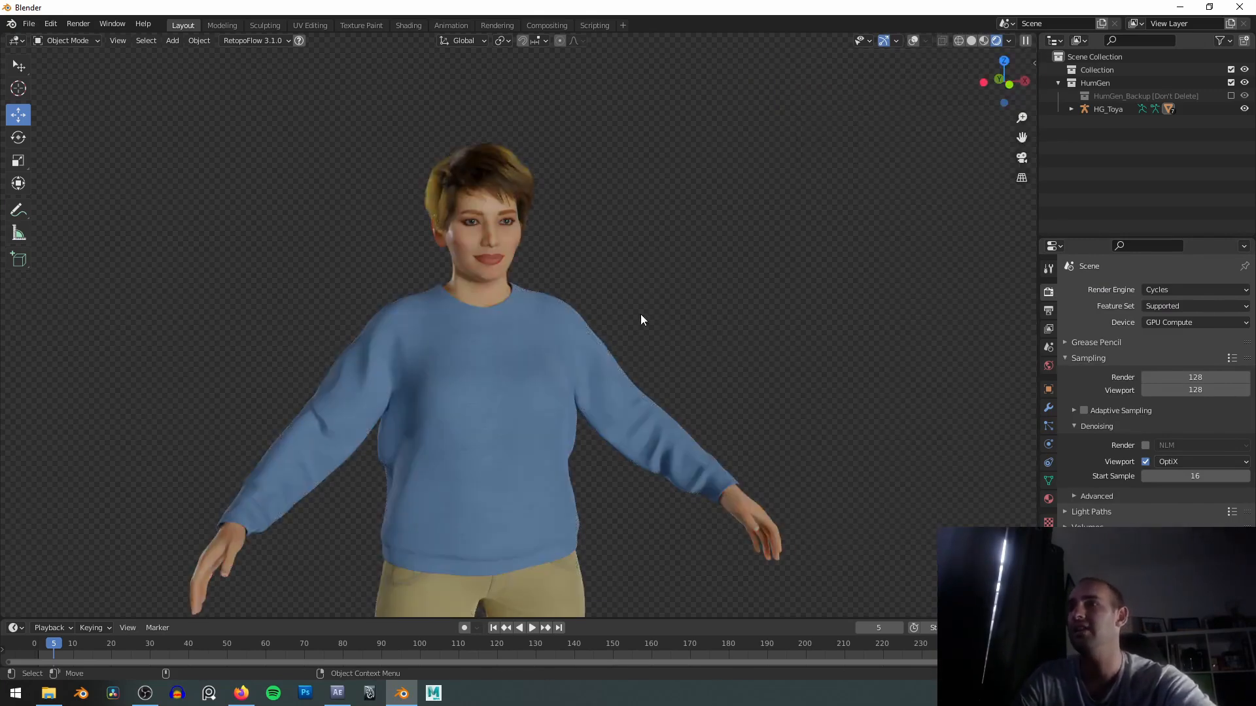
{"action": "scroll", "coordinate": [709, 367], "scroll_direction": "down", "scroll_amount": 4}
{"action": "middle_click_drag", "start_coordinate": [660, 347], "coordinate": [688, 338]}
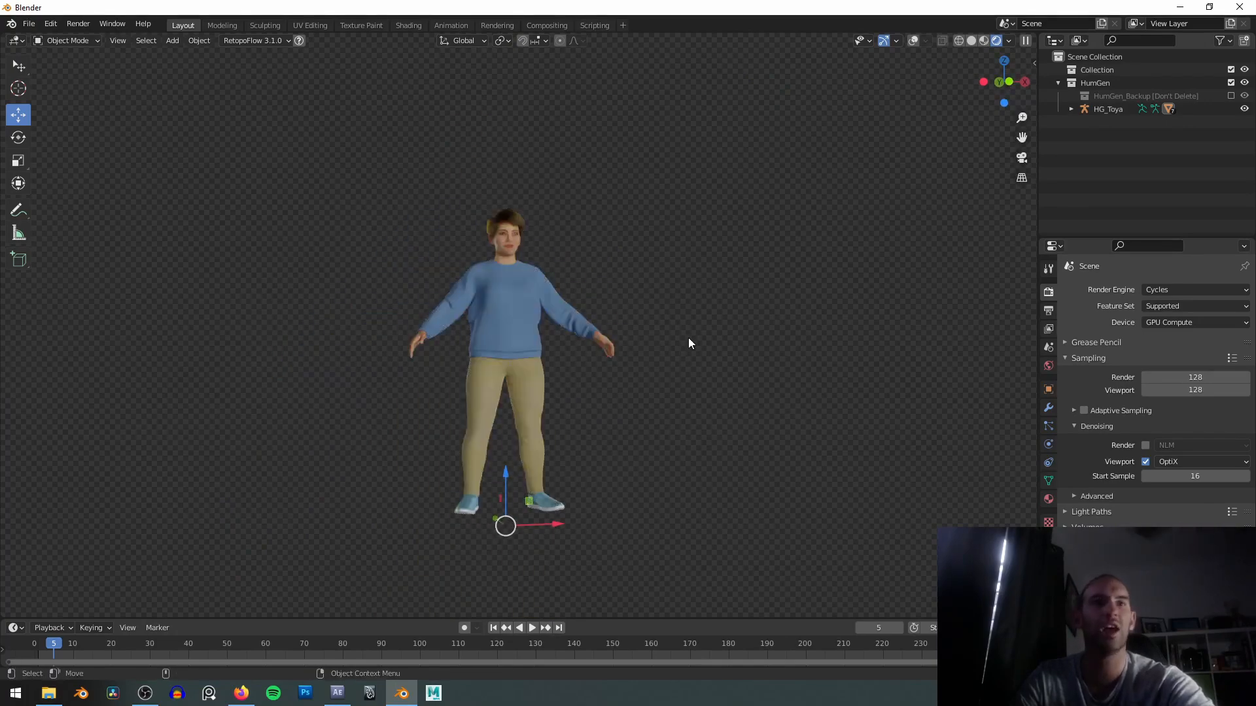
{"action": "scroll", "coordinate": [641, 241], "scroll_direction": "up", "scroll_amount": 3}
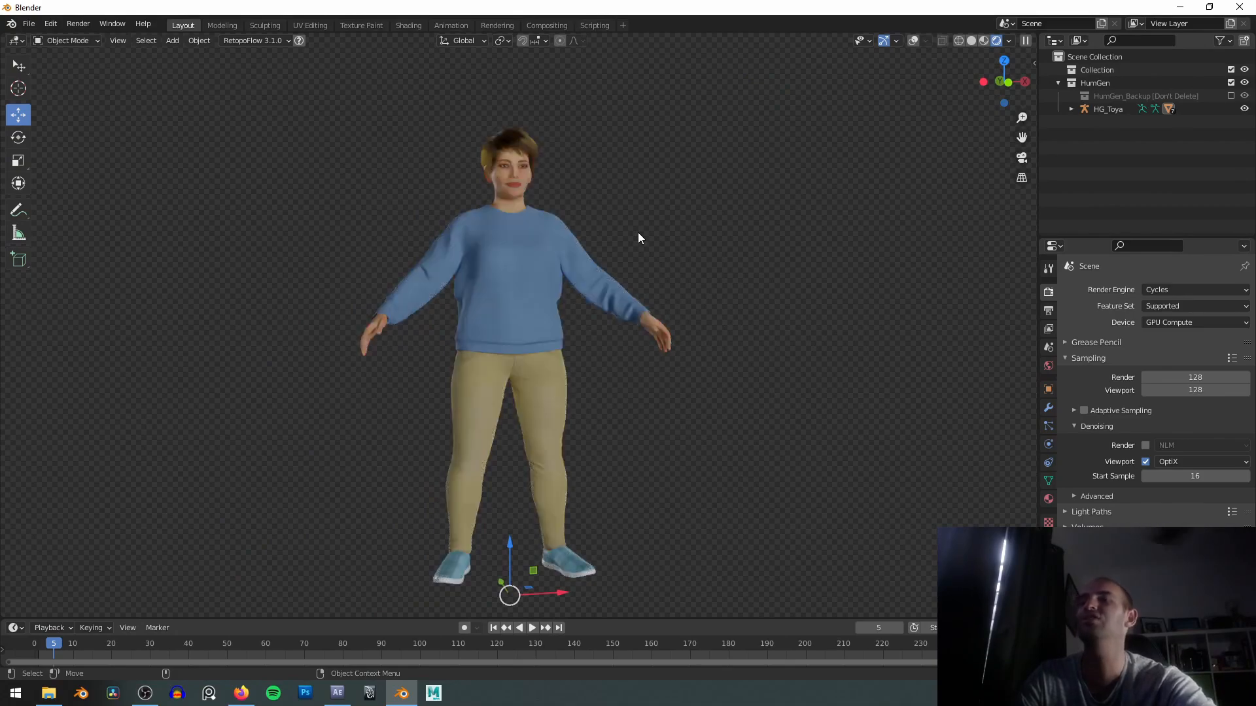
Examine the character's head, hair and skin detail around the cheek and lips up close in the Cycles viewport render.
{"action": "scroll", "coordinate": [595, 245], "scroll_direction": "up", "scroll_amount": 6}
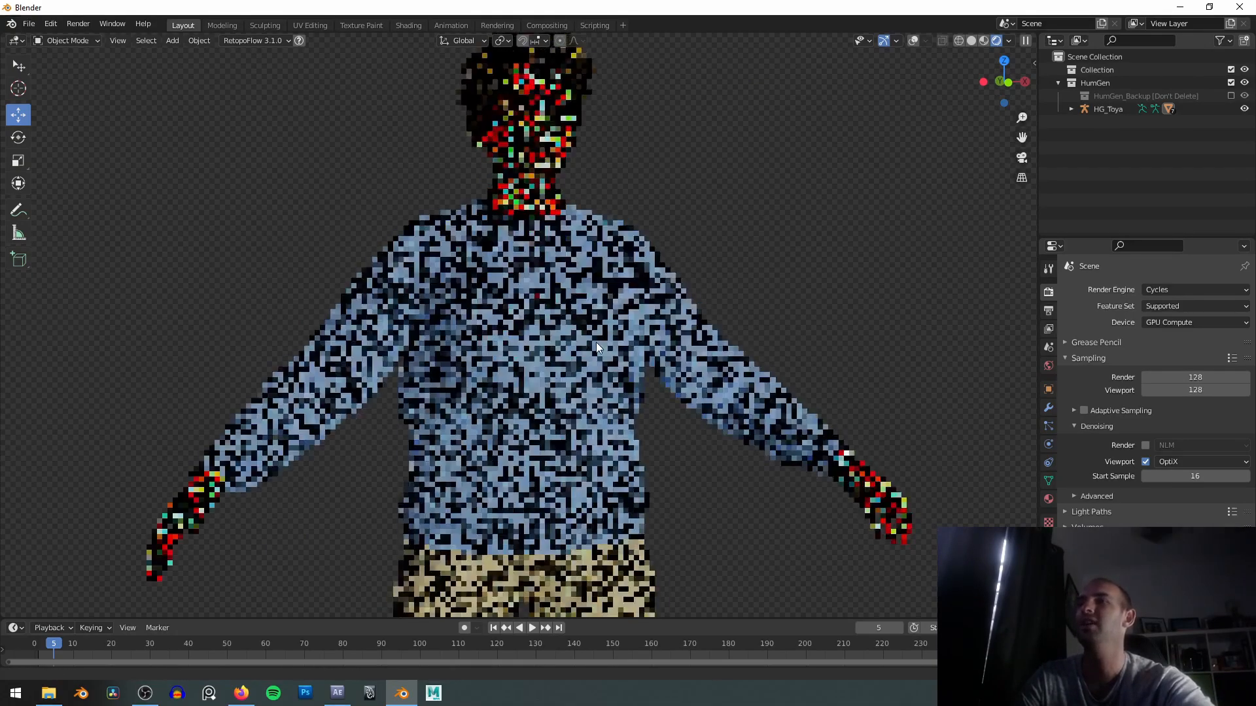
{"action": "scroll", "coordinate": [618, 366], "scroll_direction": "up", "scroll_amount": 4}
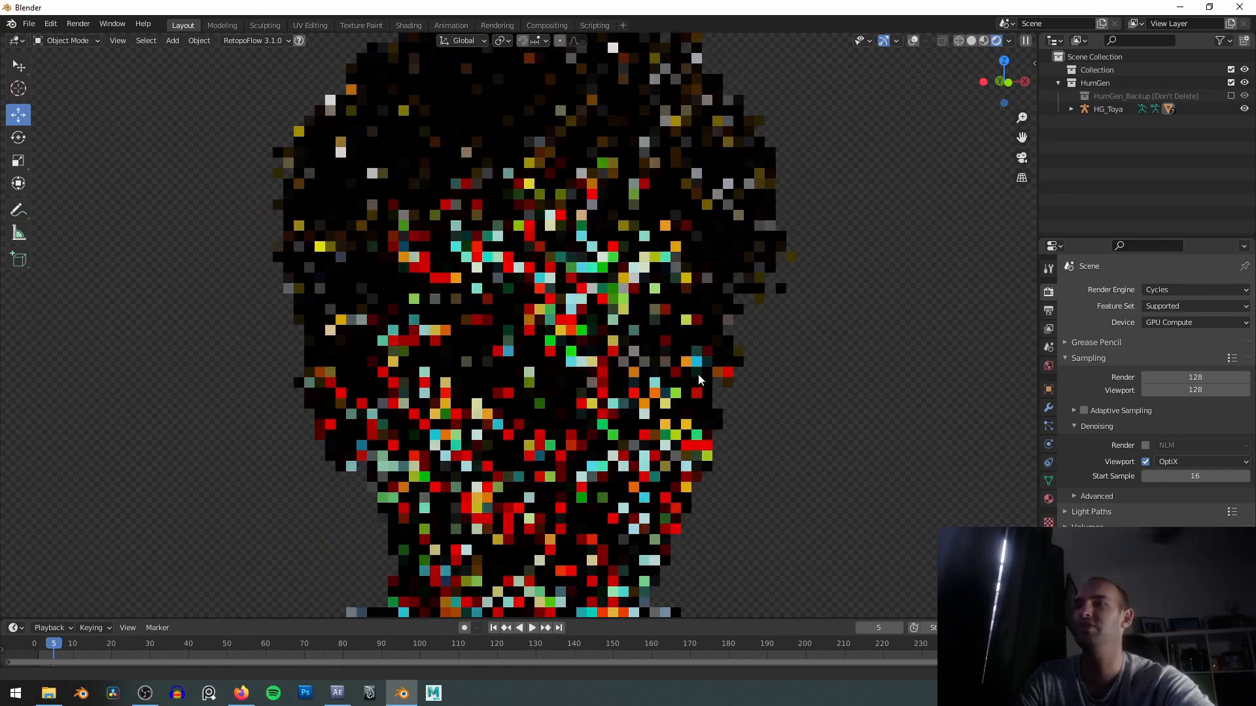
{"action": "scroll", "coordinate": [723, 378], "scroll_direction": "down", "scroll_amount": 3}
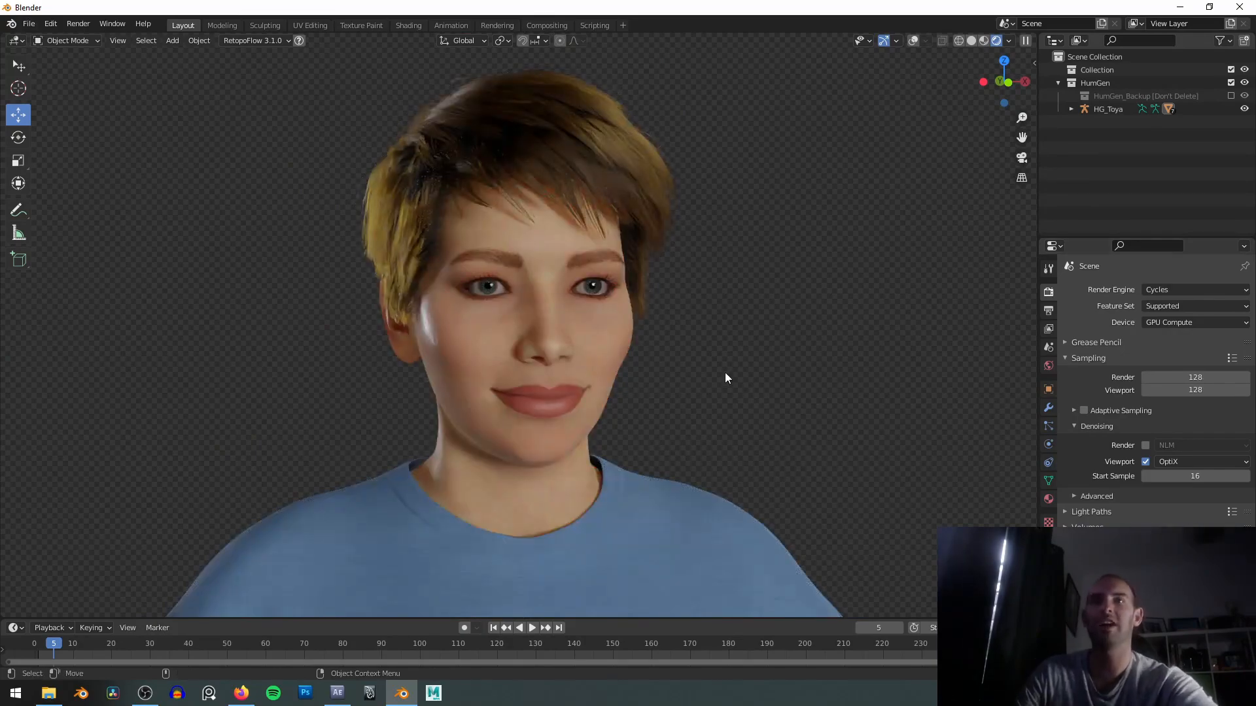
{"action": "scroll", "coordinate": [707, 351], "scroll_direction": "up", "scroll_amount": 6}
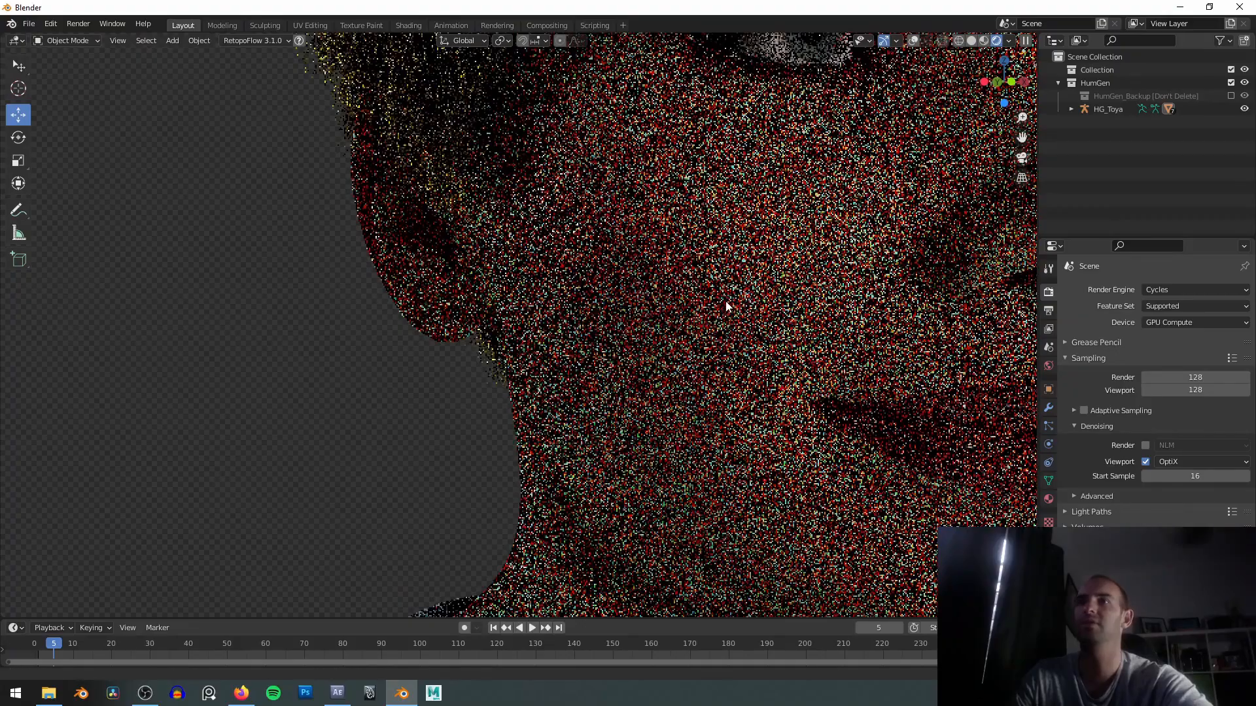
{"action": "scroll", "coordinate": [809, 291], "scroll_direction": "up", "scroll_amount": 4}
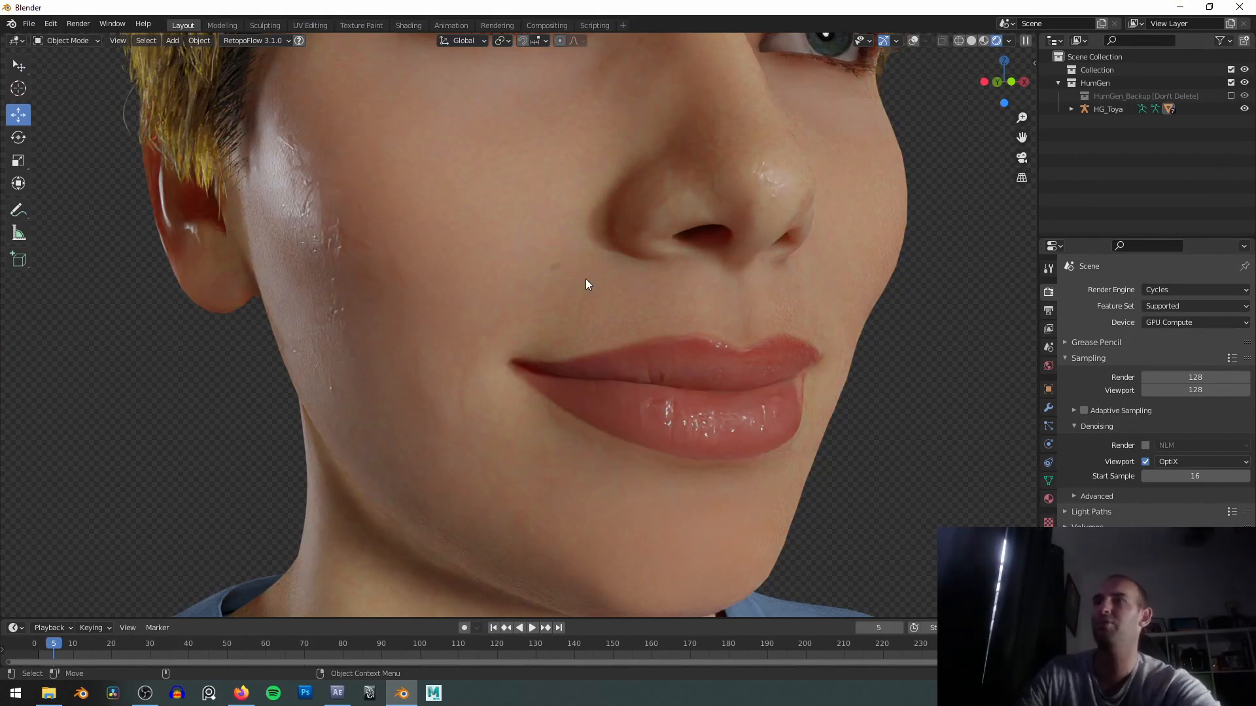
Add a camera to the scene in solid shading and look through it as the active camera.
{"action": "key", "text": "Home"}
{"action": "key", "text": "z"}
{"action": "left_click", "coordinate": [656, 286]}
{"action": "key", "text": "shift+a"}
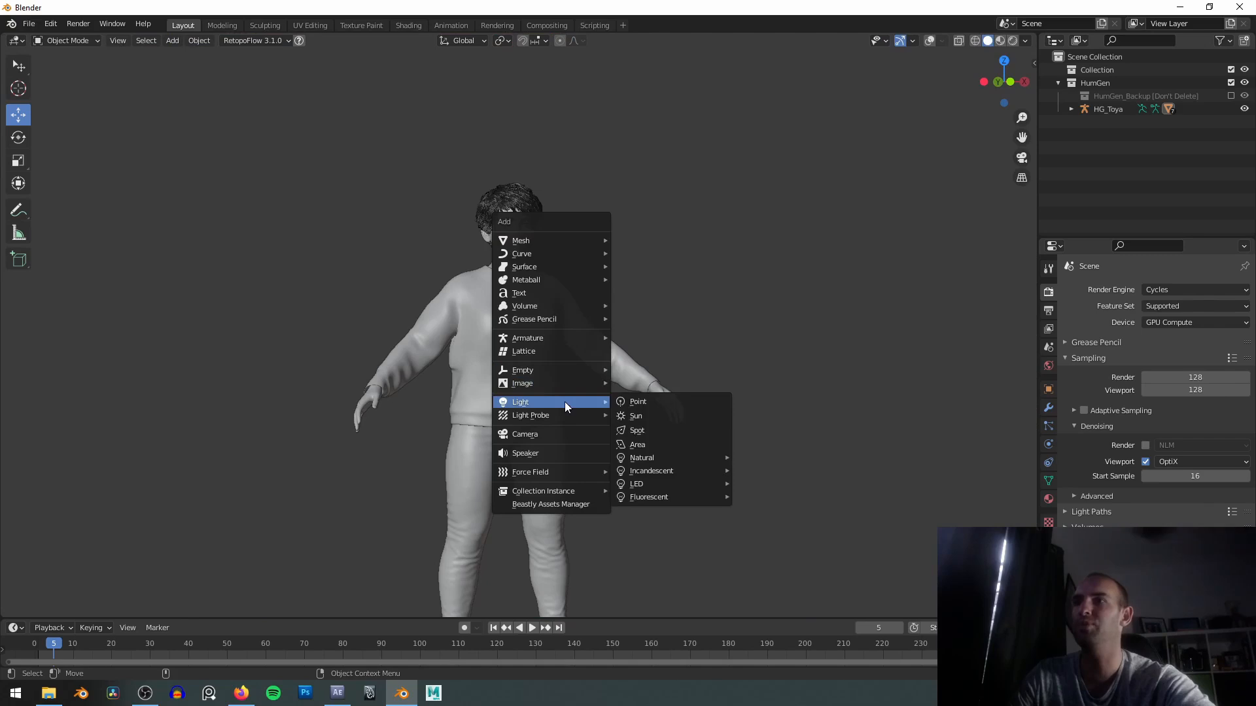
{"action": "mouse_move", "coordinate": [564, 385]}
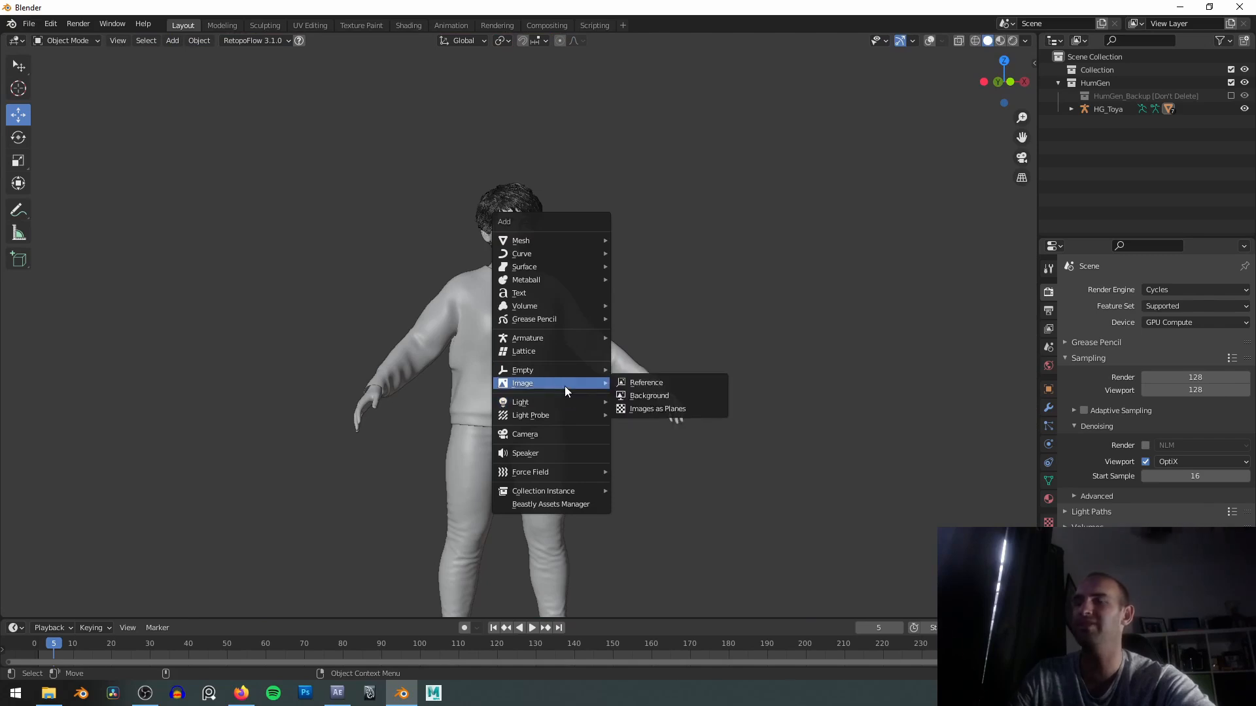
{"action": "left_click", "coordinate": [554, 434]}
{"action": "key", "text": "ctrl+KP_0"}
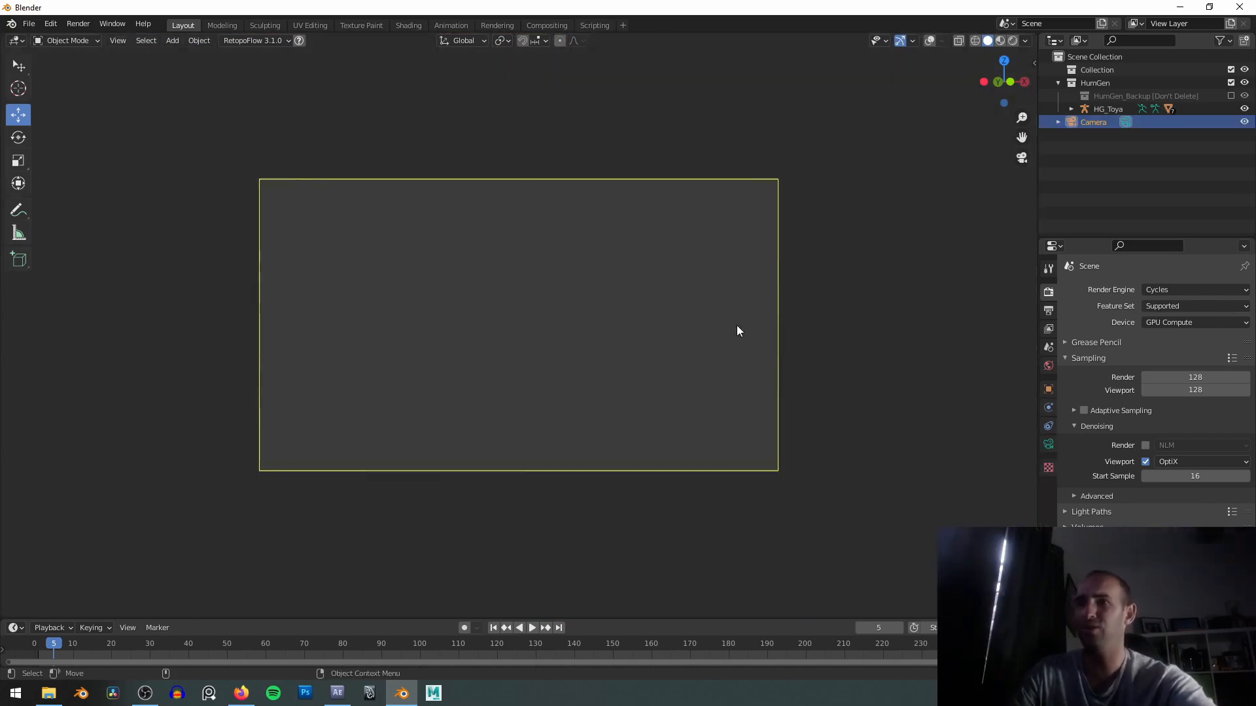
Lock the camera to the view and reframe it so the character's body appears inside the camera shot.
{"action": "key", "text": "n"}
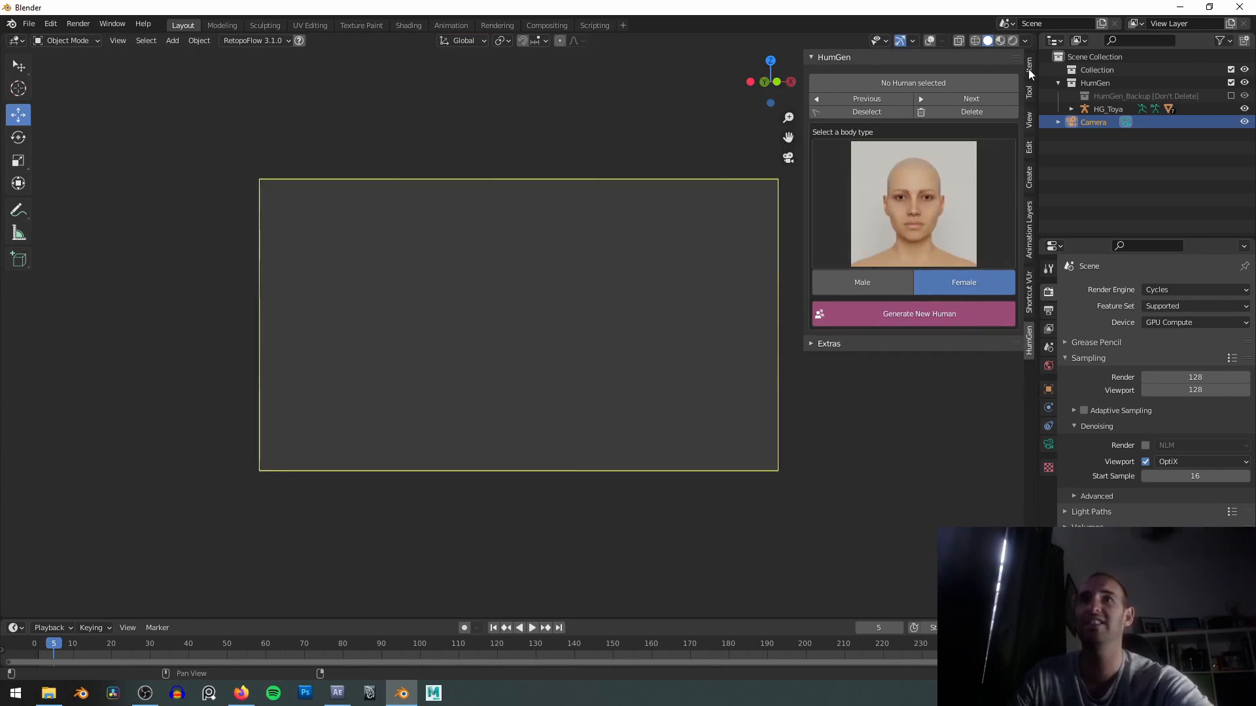
{"action": "left_click", "coordinate": [1028, 73]}
{"action": "left_click", "coordinate": [1028, 93]}
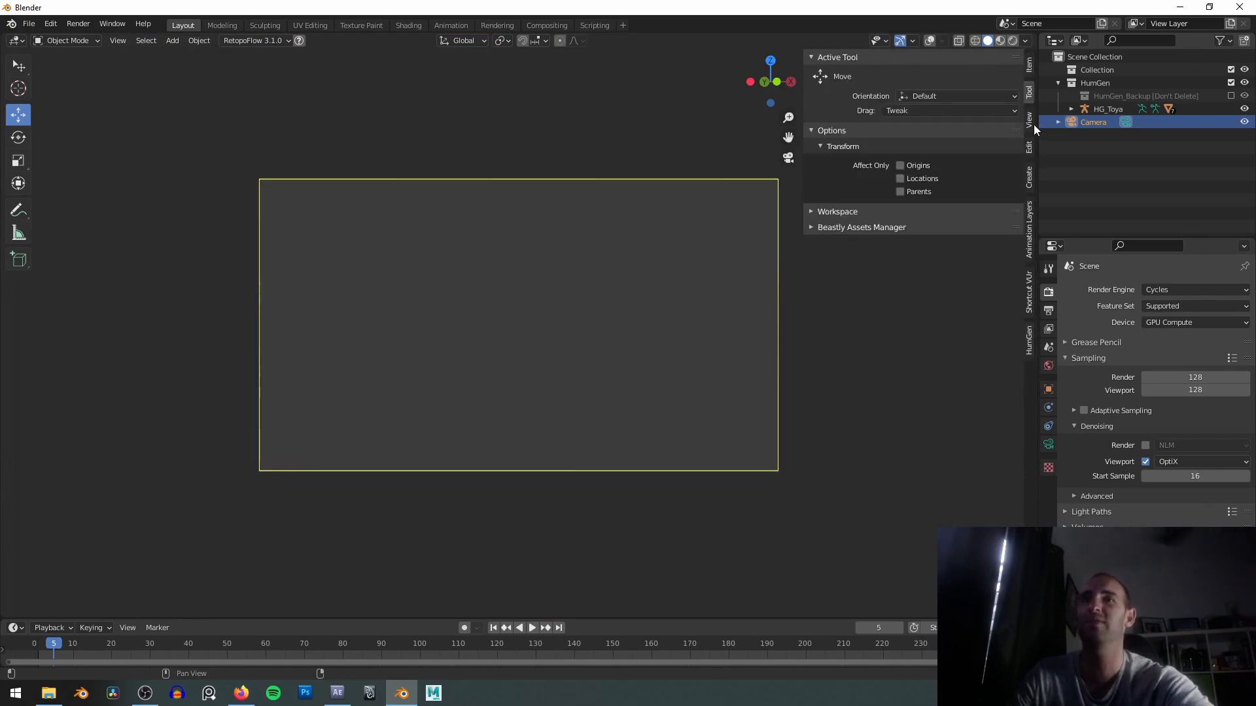
{"action": "left_click", "coordinate": [1030, 127]}
{"action": "left_click", "coordinate": [901, 220]}
{"action": "middle_click_drag", "start_coordinate": [528, 246], "coordinate": [546, 328], "text": "shift"}
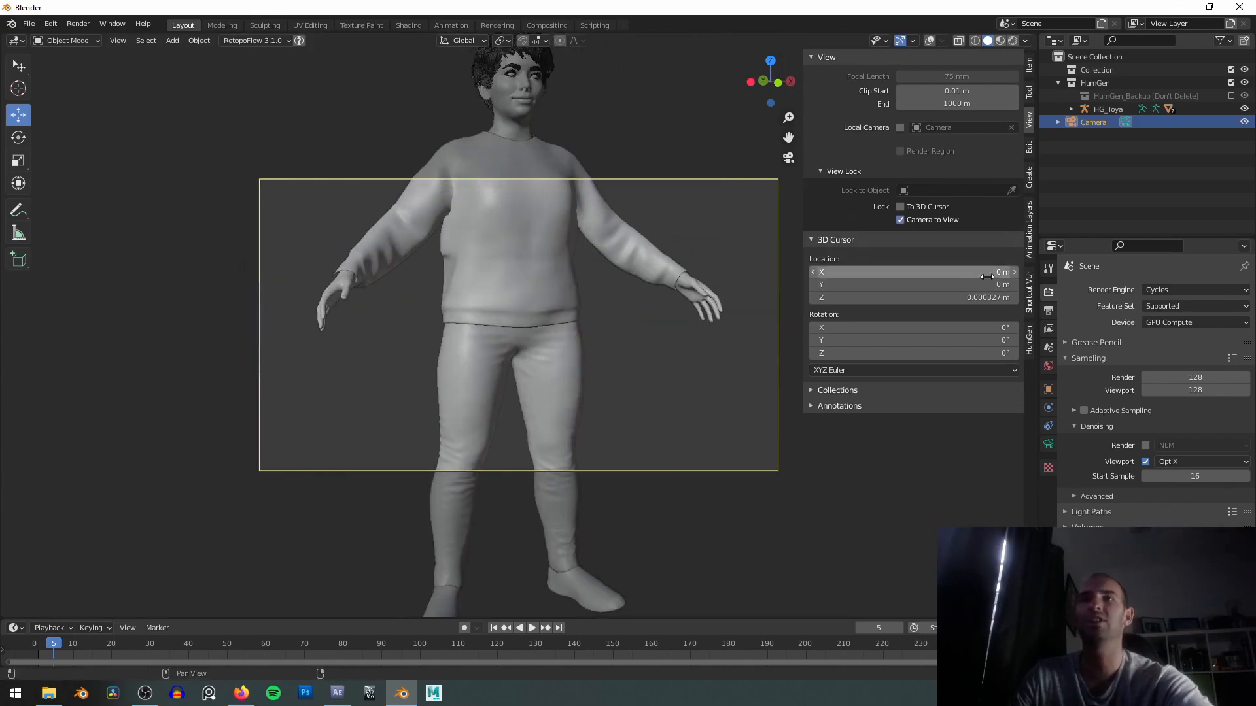
{"action": "left_click", "coordinate": [1048, 269]}
{"action": "middle_click_drag", "start_coordinate": [633, 321], "coordinate": [589, 334], "text": "shift"}
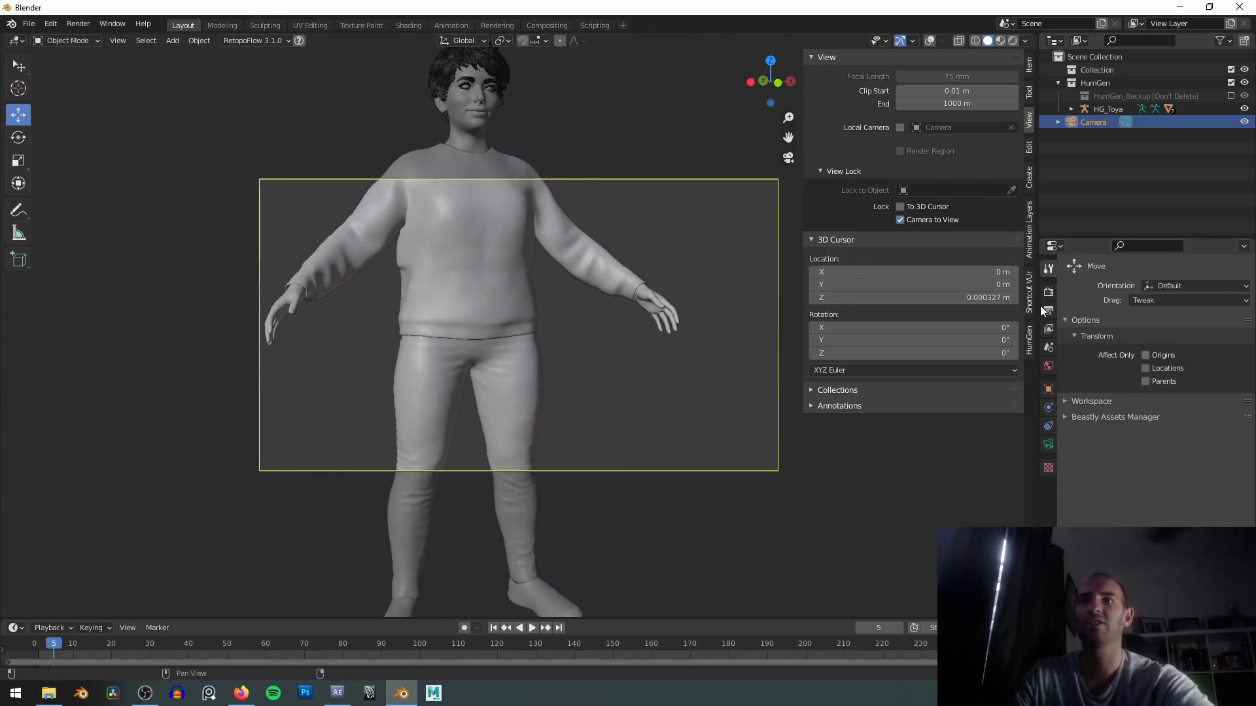
Set the output resolution to 1000 x 1000 px and pull the camera back to fit the whole character in the frame.
{"action": "left_click", "coordinate": [1049, 329]}
{"action": "left_click", "coordinate": [1189, 303]}
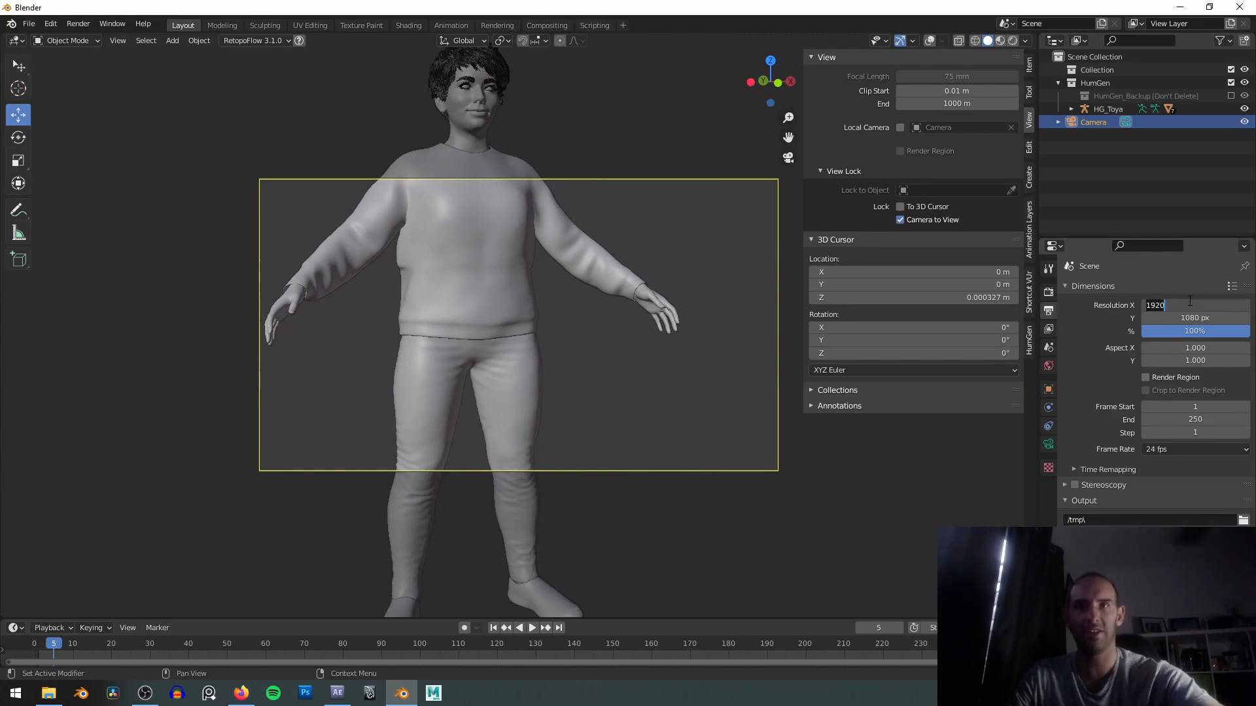
{"action": "type", "text": "1080"}
{"action": "key", "text": "Tab"}
{"action": "type", "text": "100"}
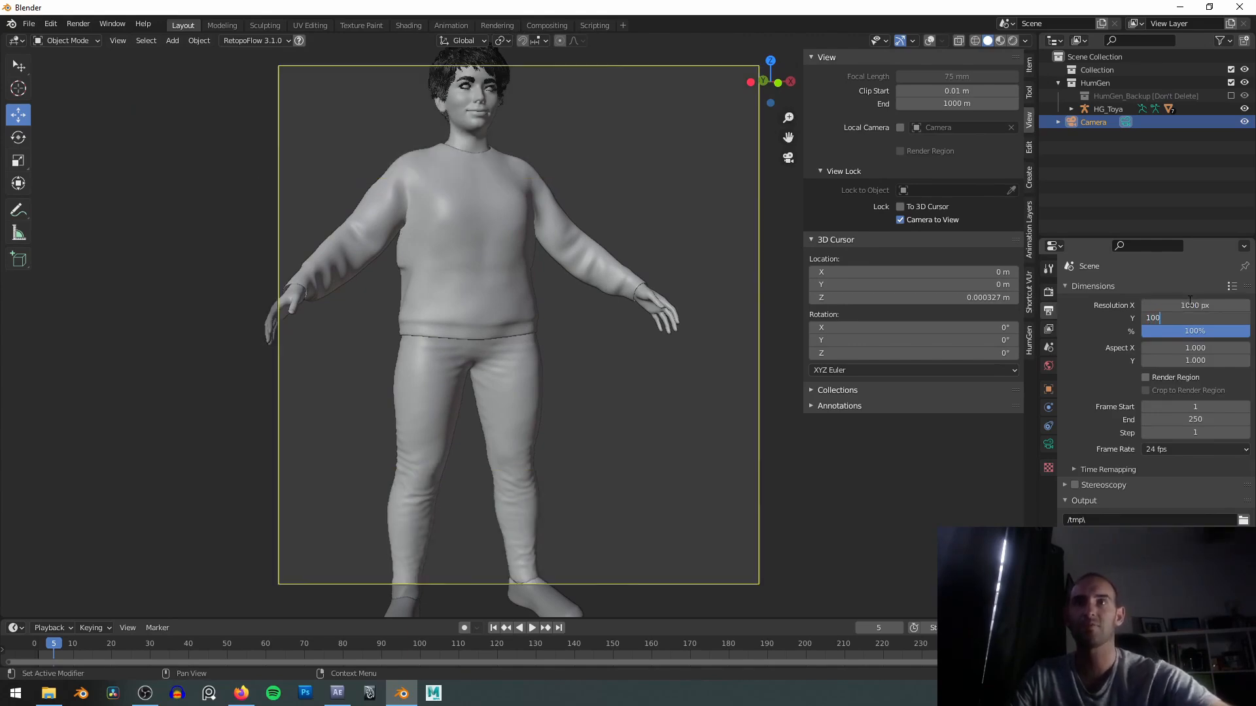
{"action": "type", "text": "0"}
{"action": "key", "text": "Return"}
{"action": "scroll", "coordinate": [795, 286], "scroll_direction": "down", "scroll_amount": 3}
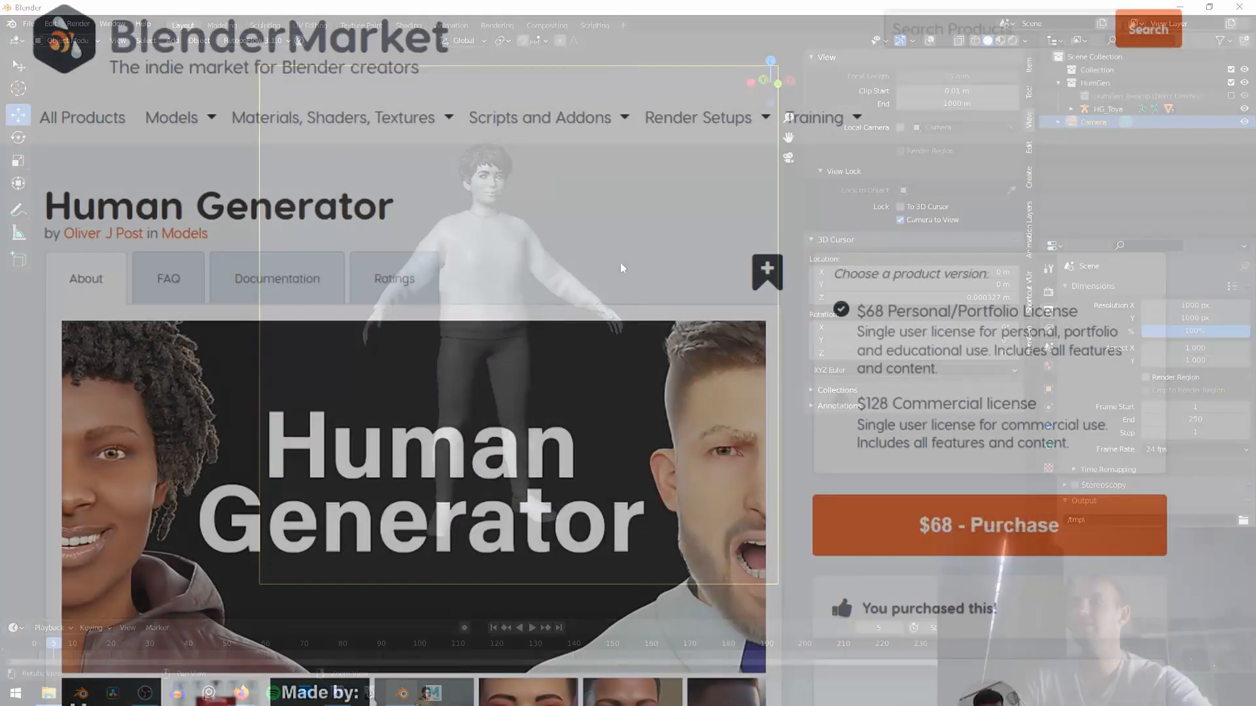